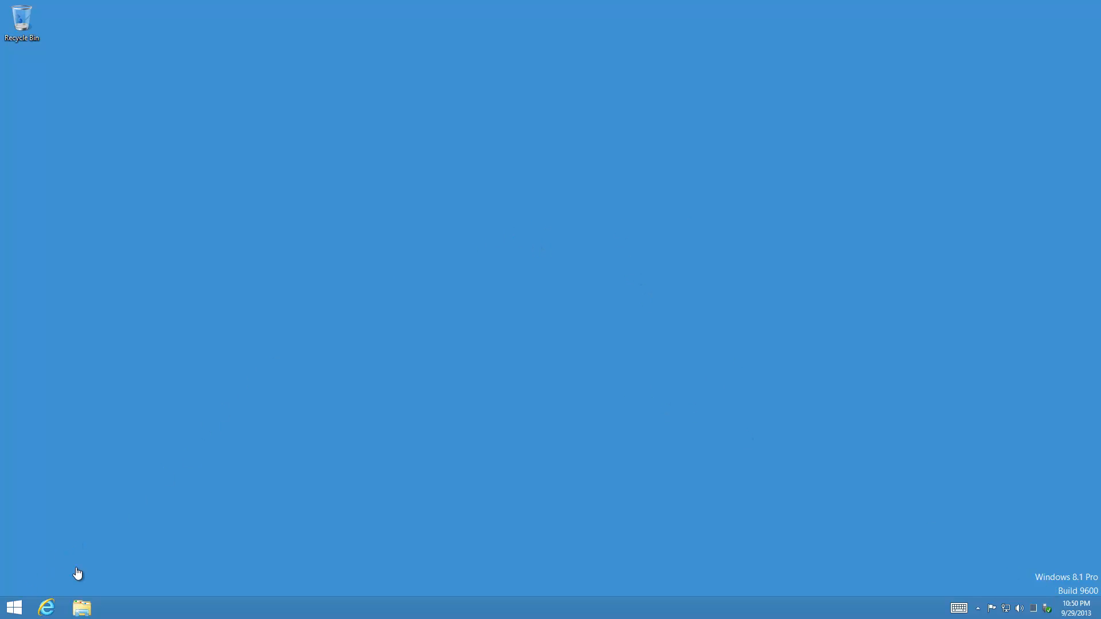
Open Internet Explorer and File Explorer on Downloads, showing the three VMware vSphere 5.5 files.
click(47, 609)
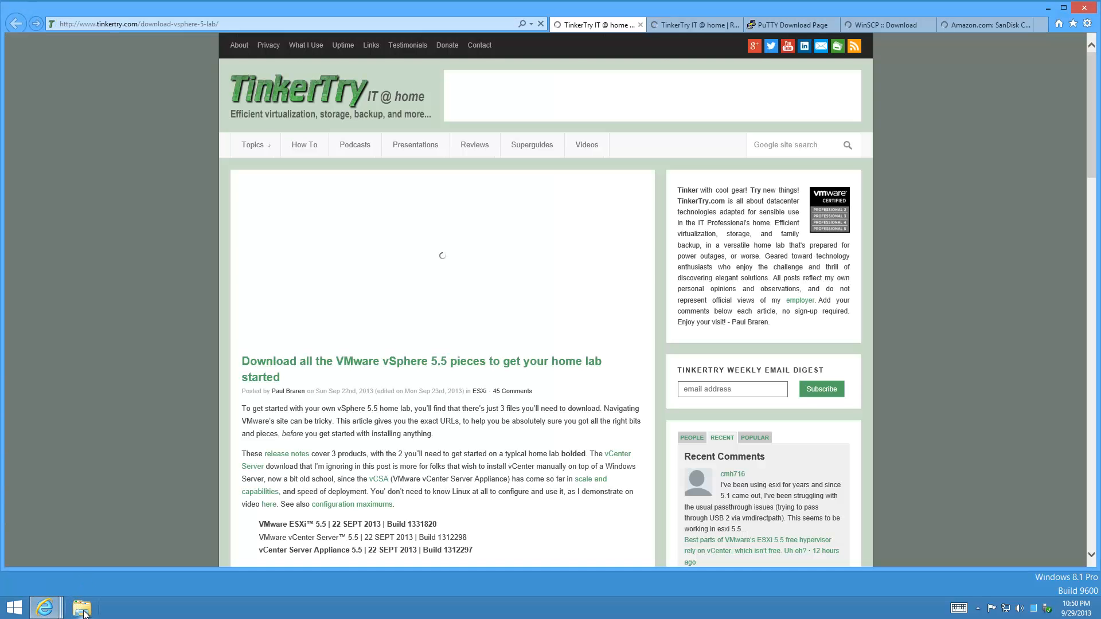
click(82, 609)
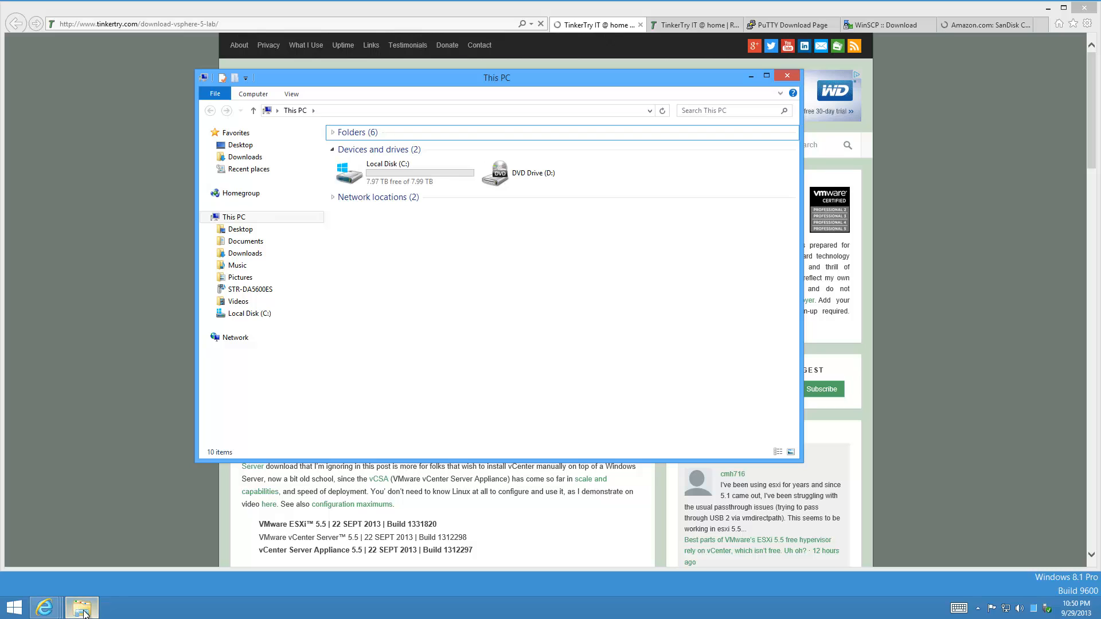
click(246, 254)
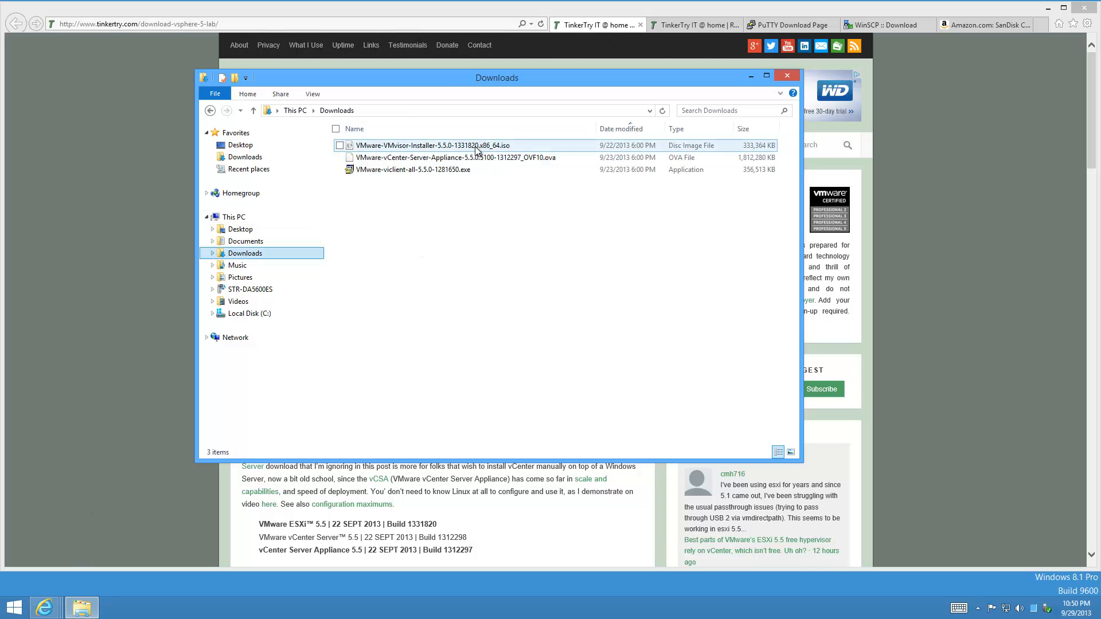
drag(456, 78, 498, 312)
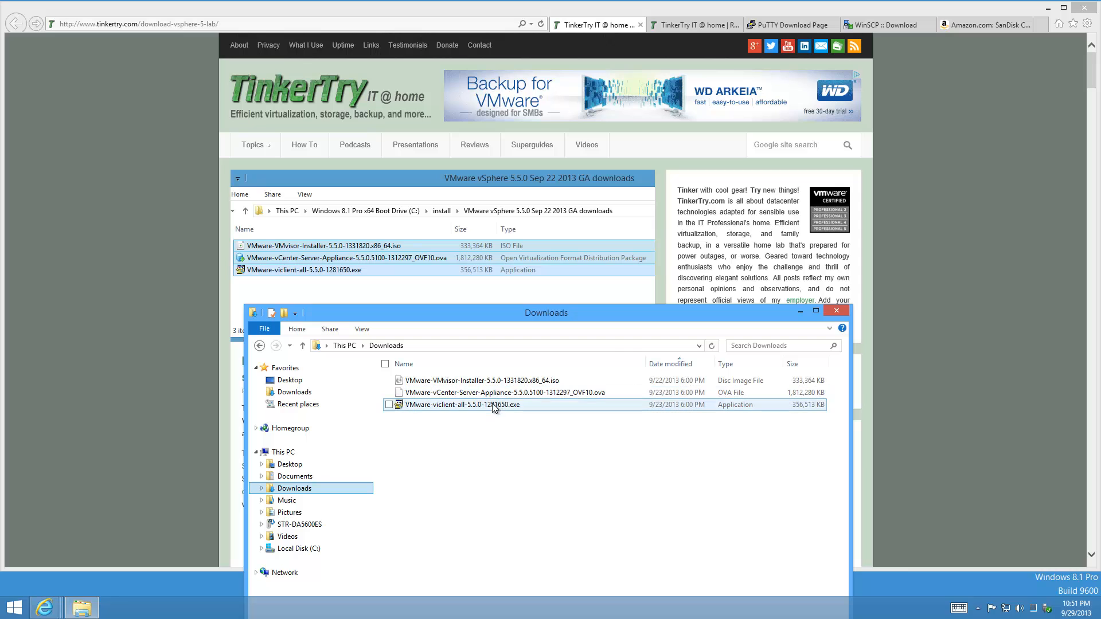
Hide Downloads, scroll the TinkerTry vSphere article, view the Rufus article, then minimize the browser.
click(800, 313)
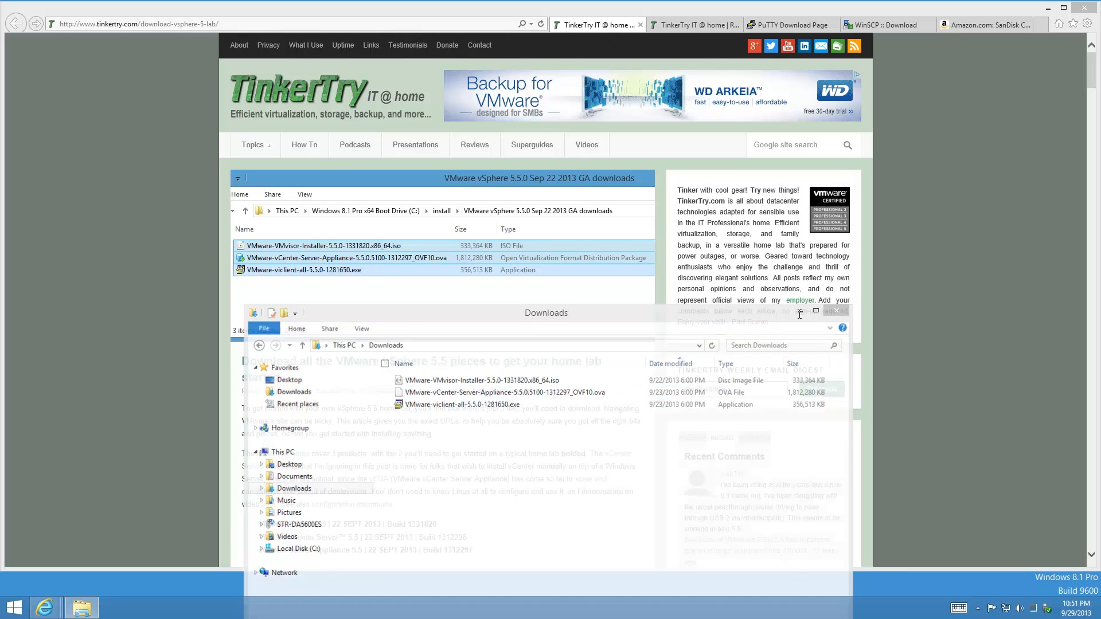
drag(1091, 75, 1091, 97)
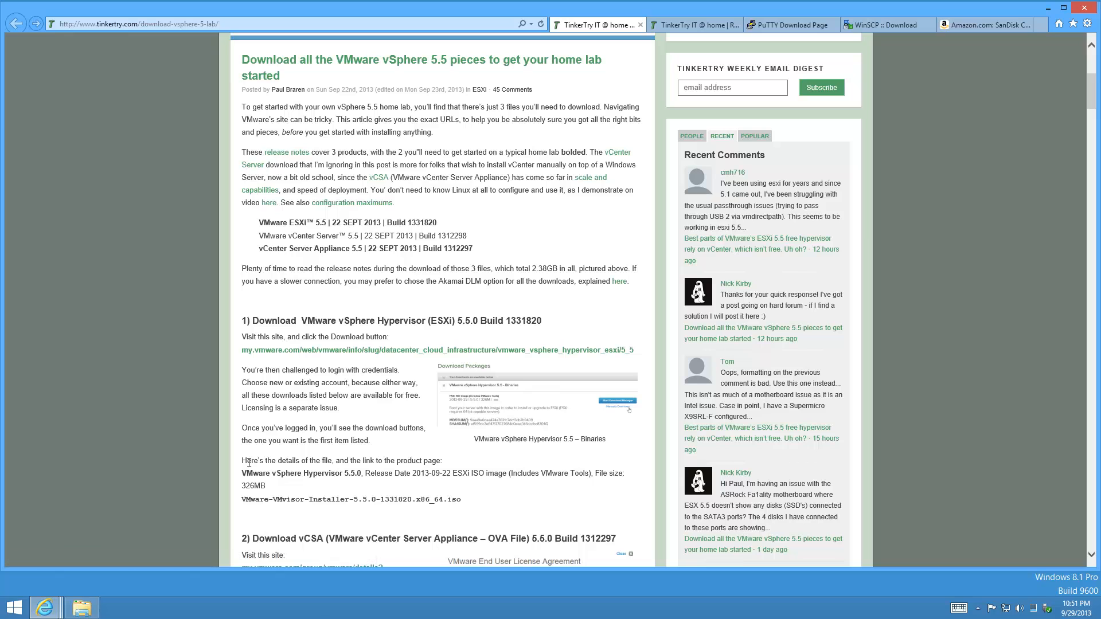
click(686, 26)
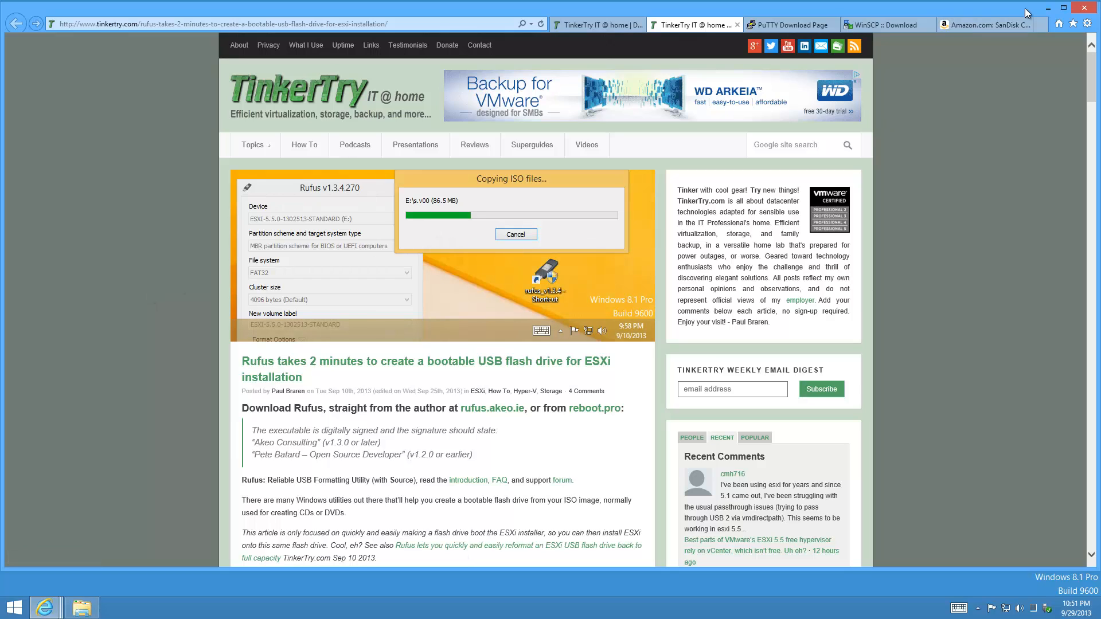
click(1047, 9)
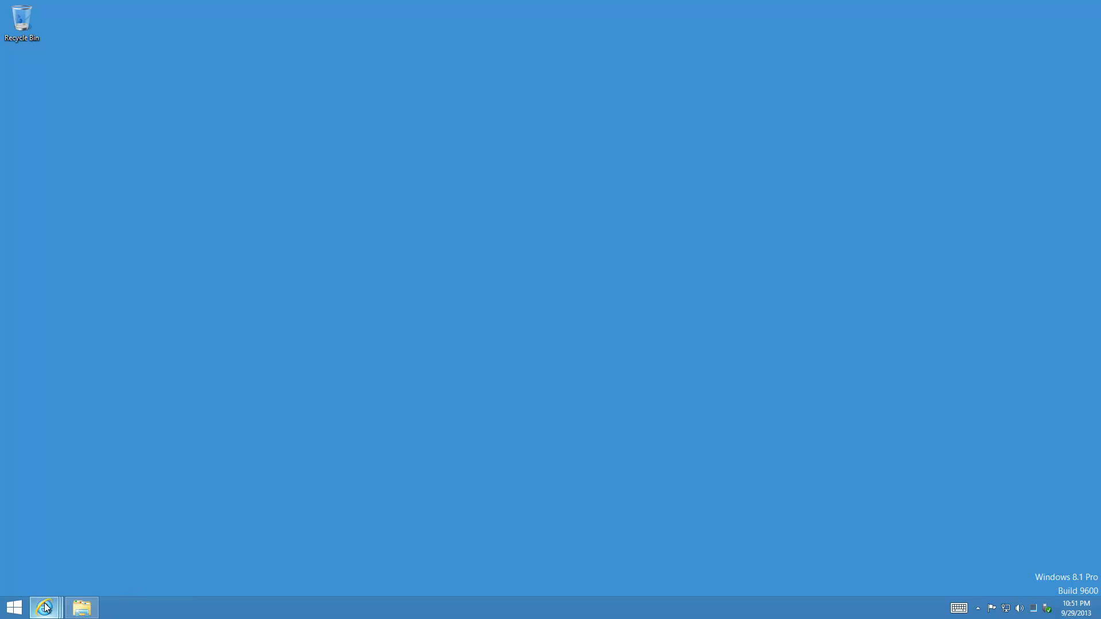
mouse_move(45, 604)
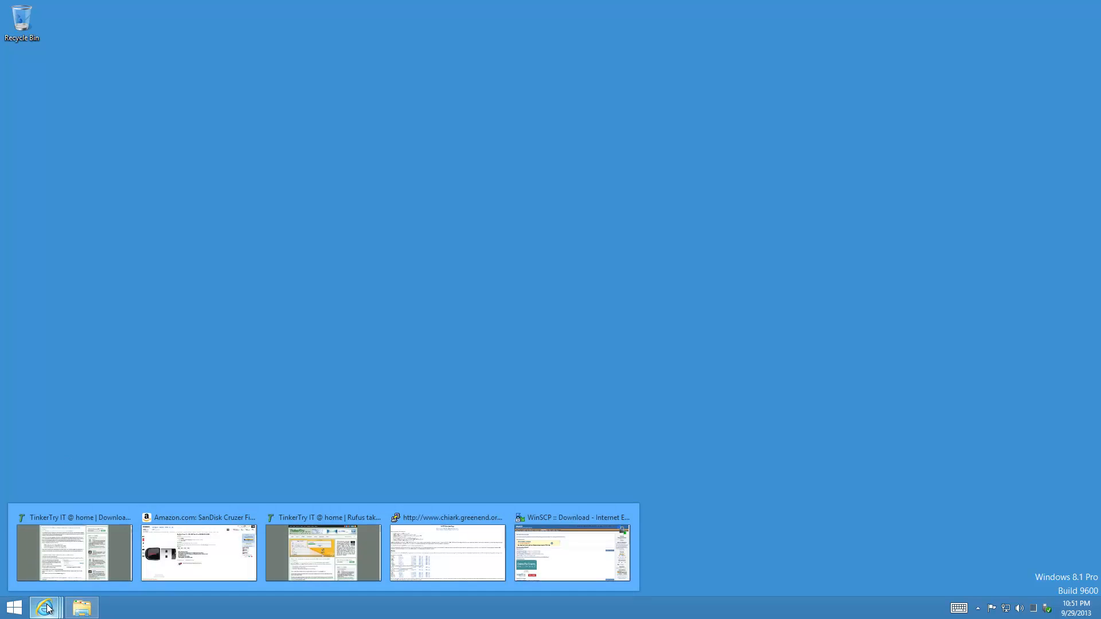
View the SanDisk Cruzer Fit Amazon listing at 32 GB, then 4 GB, and minimize the browser.
click(60, 539)
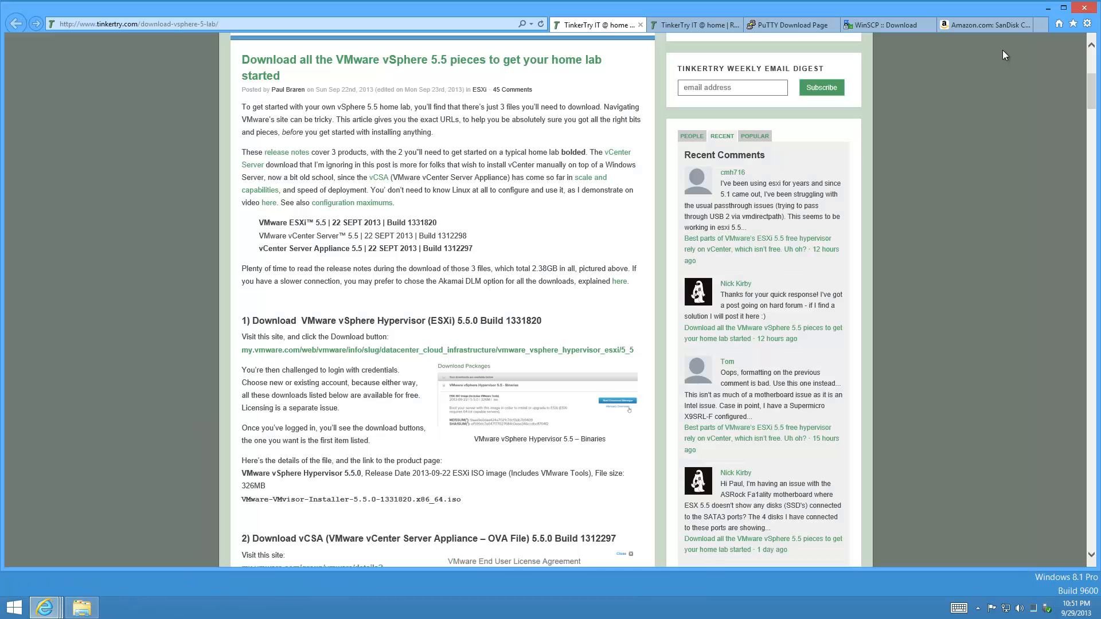
click(1004, 34)
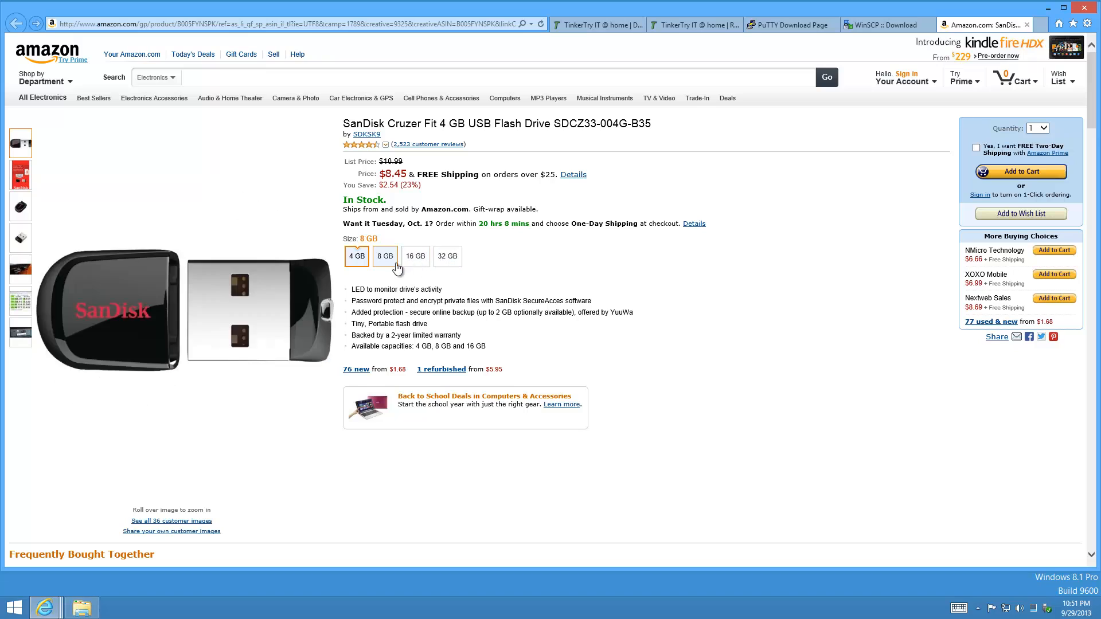
click(447, 257)
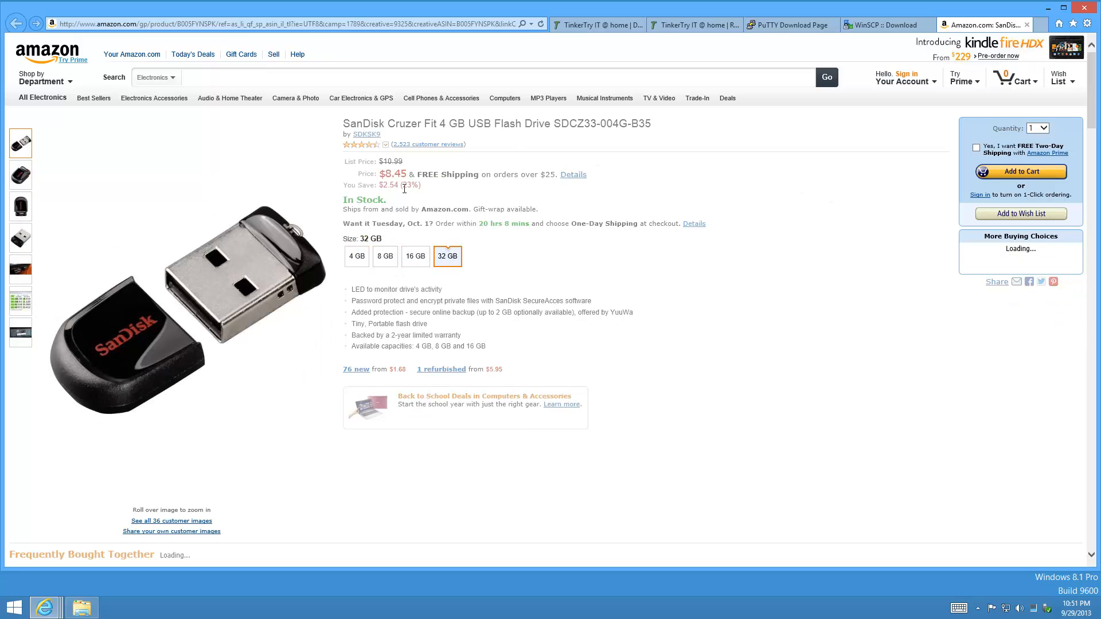
click(352, 259)
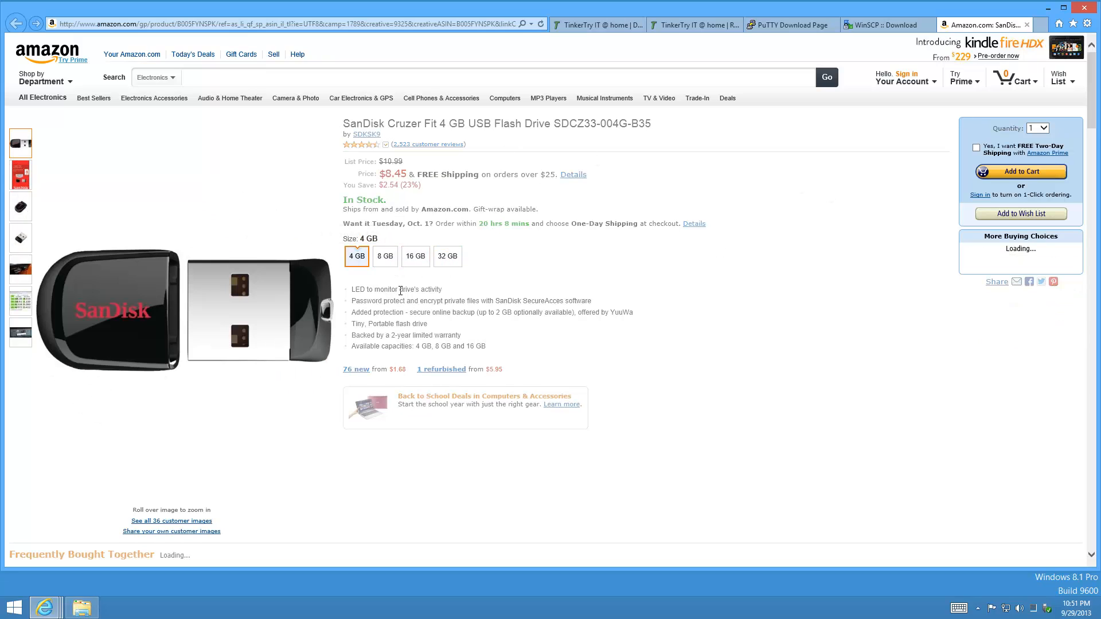
click(1049, 8)
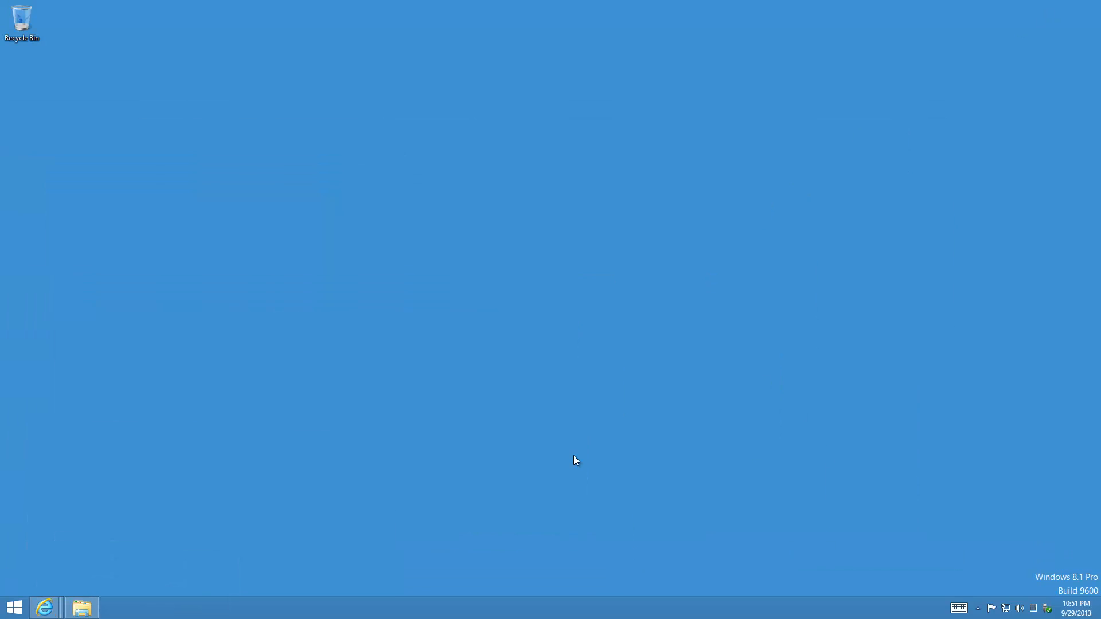
Open SANDISK (E:) from This PC, confirm it is empty with 3.72 GB free, then close it.
click(83, 608)
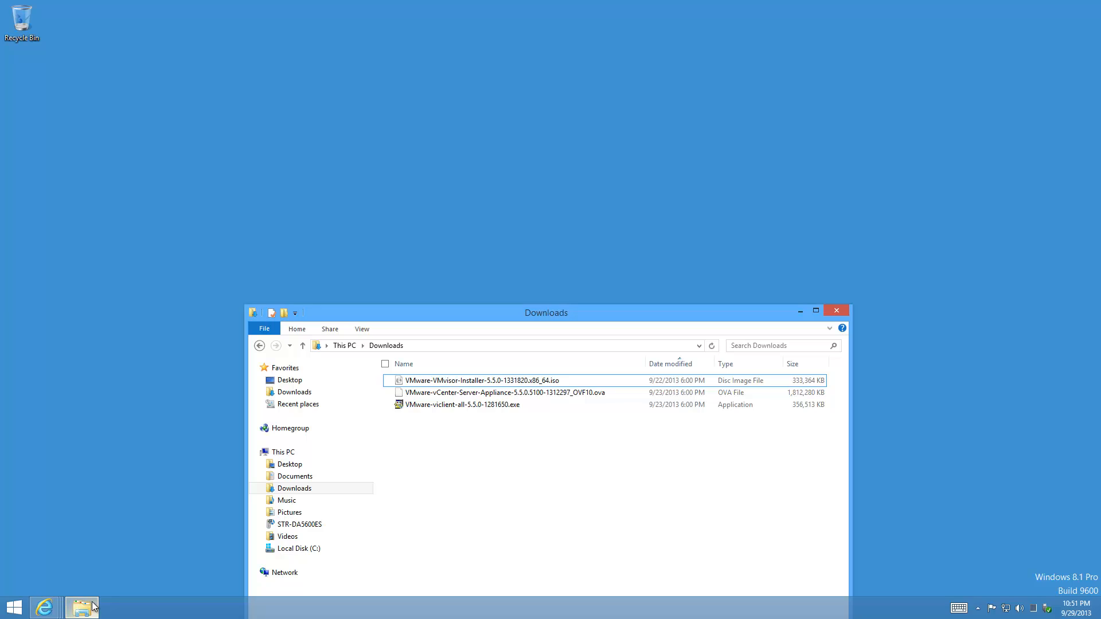
click(291, 453)
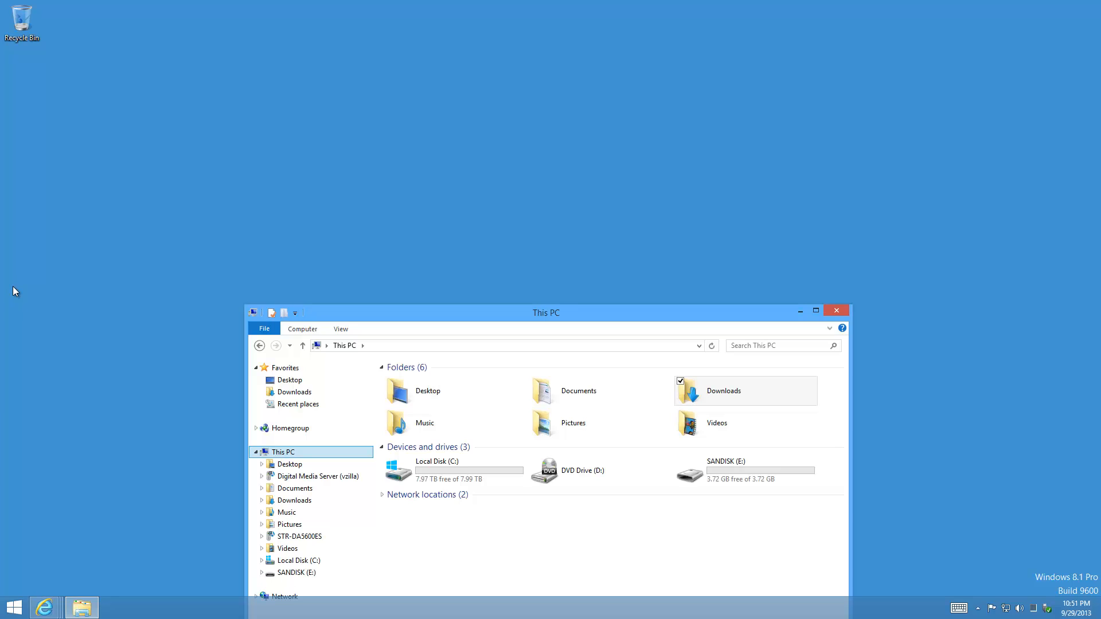
double_click(723, 479)
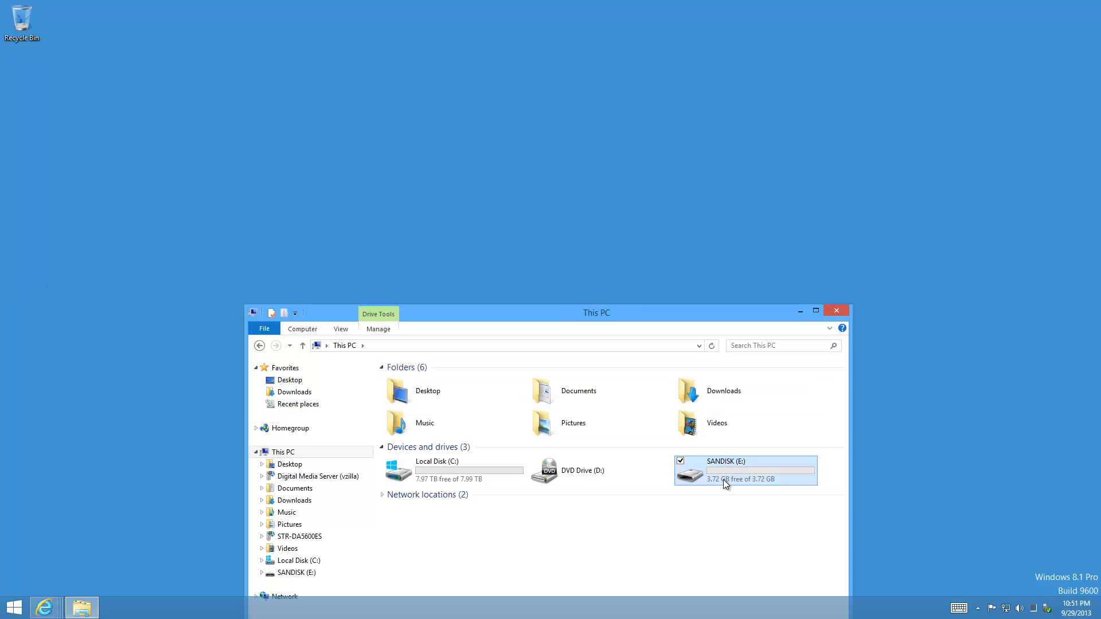
click(835, 312)
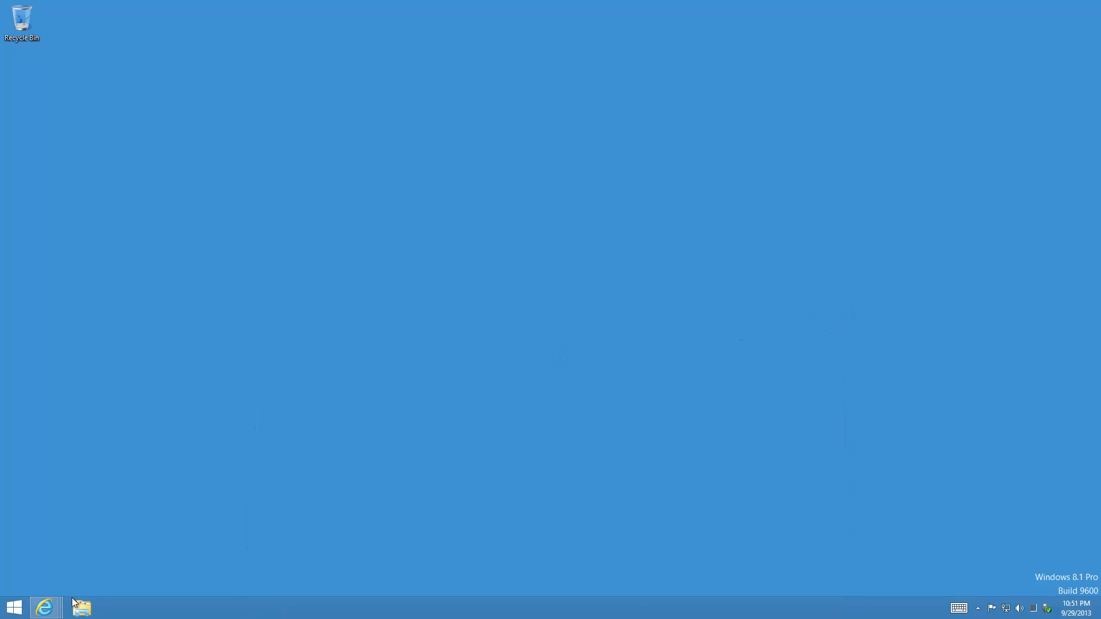
From the Rufus article, open reboot.pro in a background tab and rufus.akeo.ie, scrolling to v1.3.4.
mouse_move(45, 607)
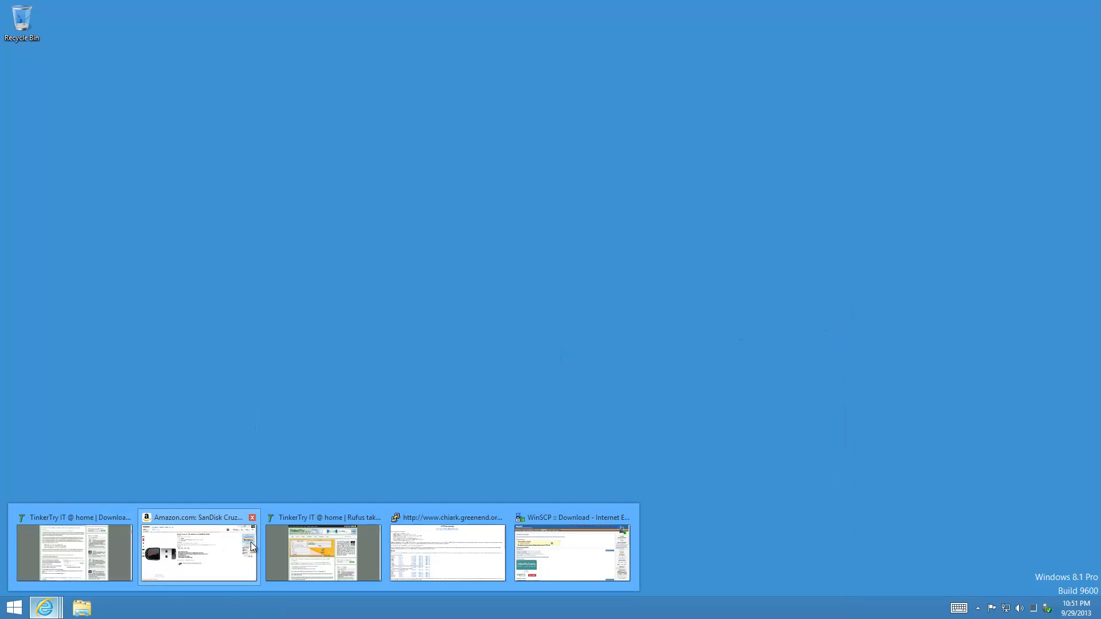
click(104, 542)
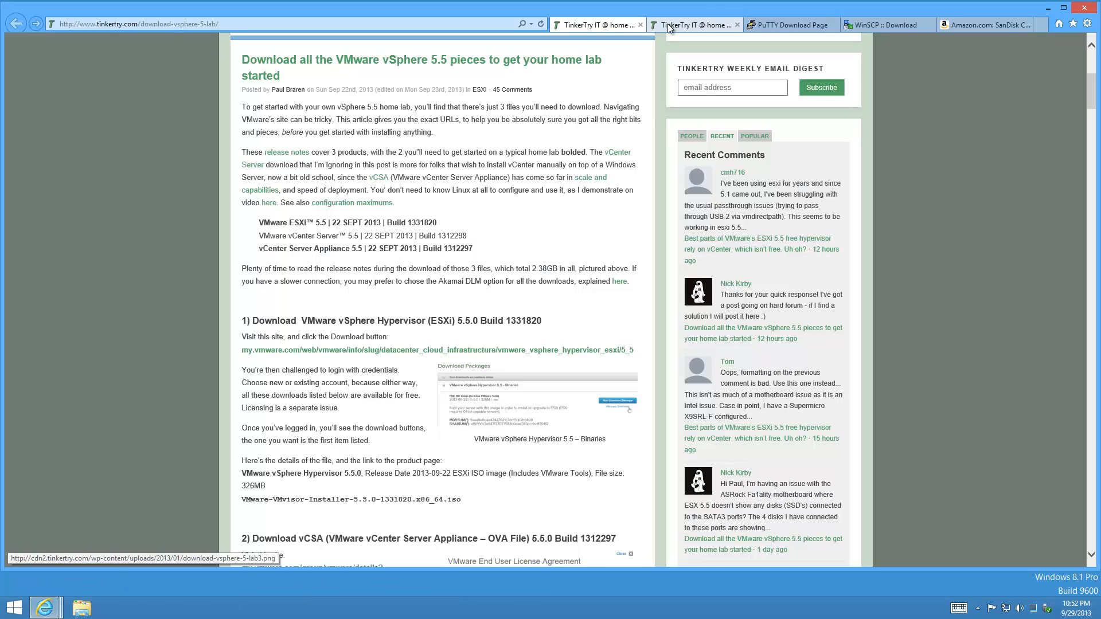
click(689, 24)
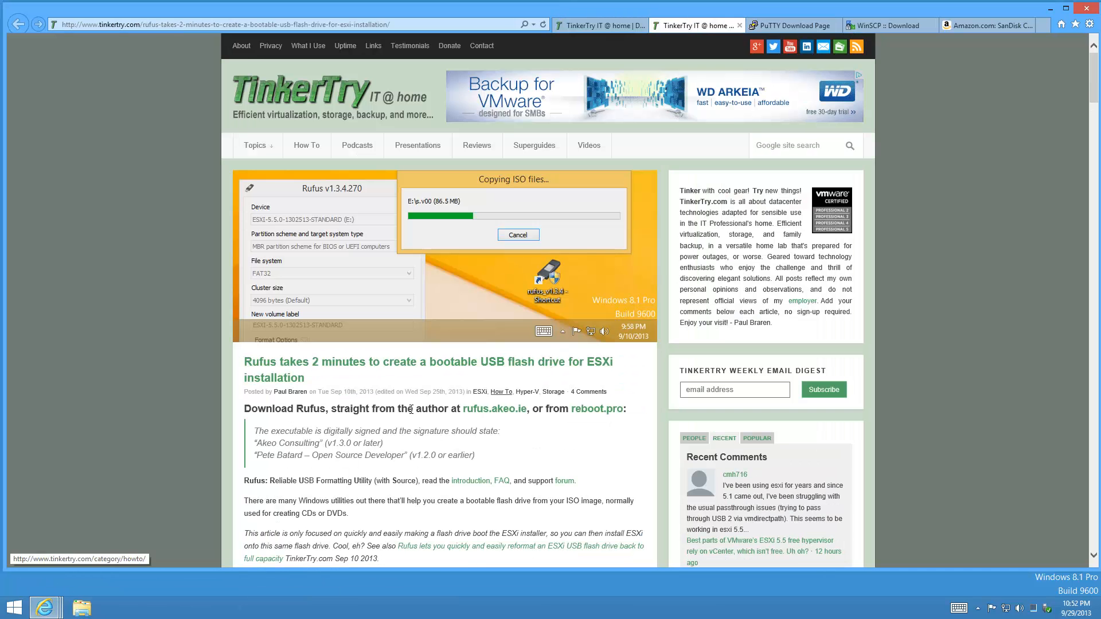
middle_click(619, 417)
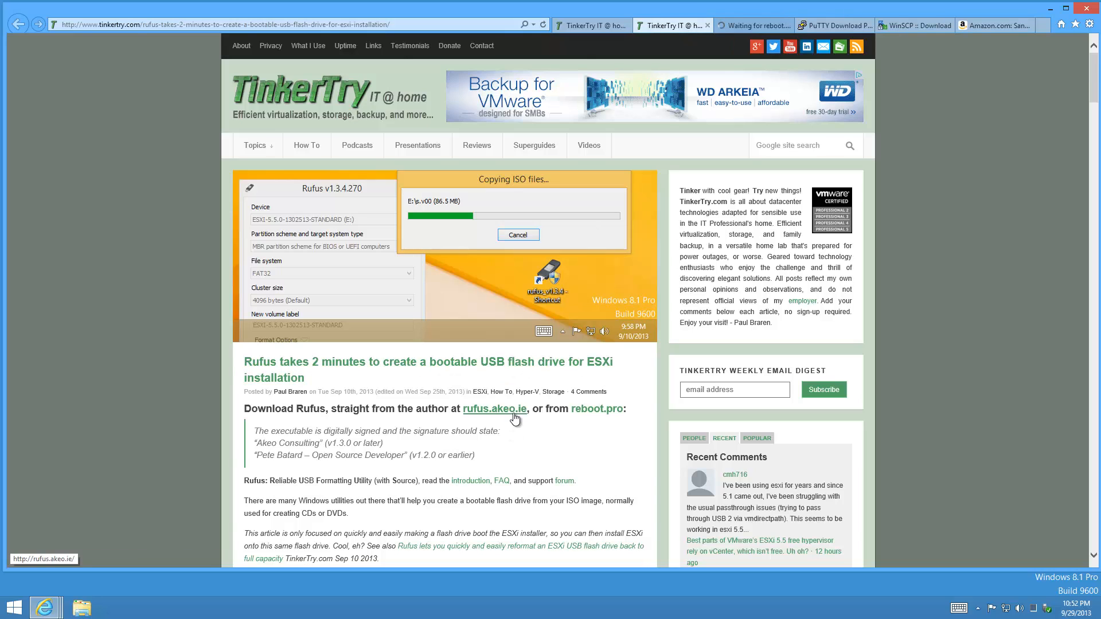
click(504, 409)
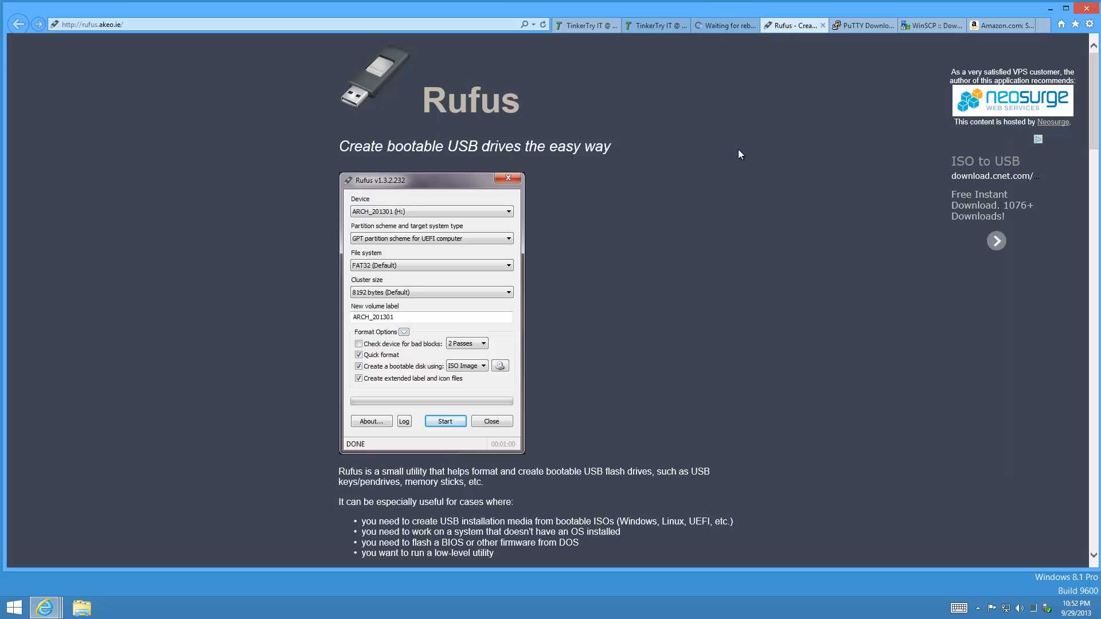
scroll(726, 309, down, 3)
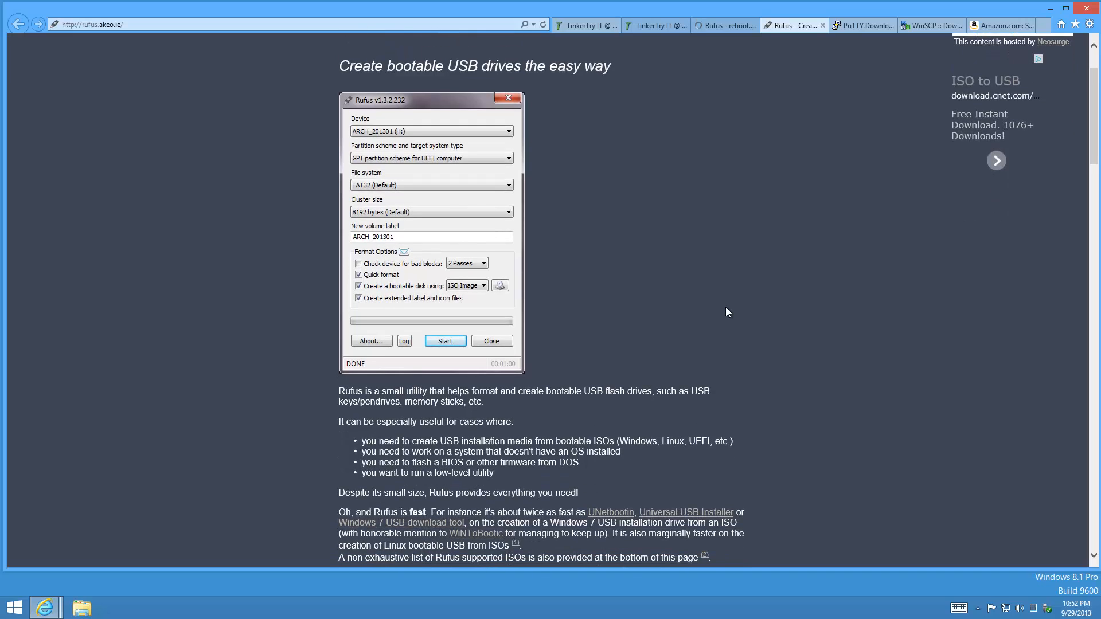
scroll(726, 307, down, 3)
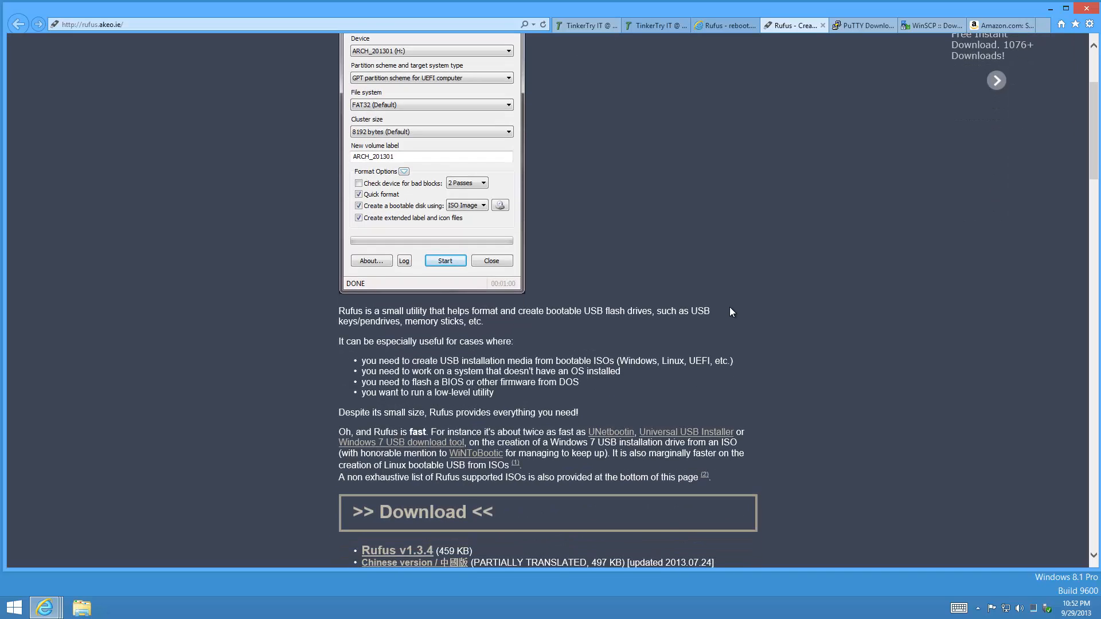
Download rufus_v1.3.4.exe using Save as into the C:\util folder.
click(417, 554)
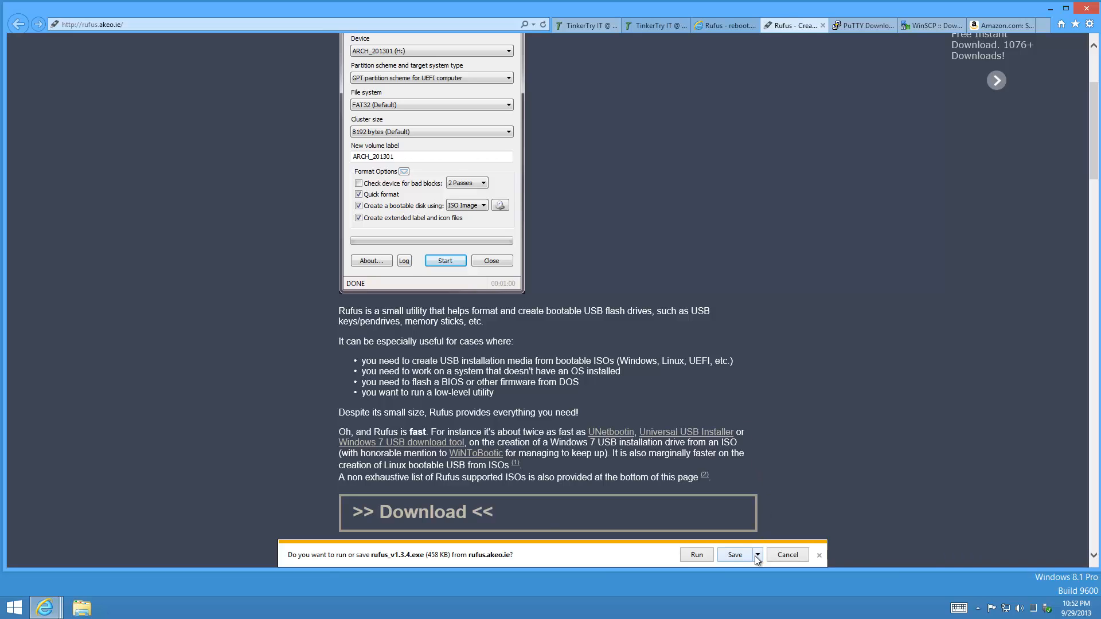
click(757, 555)
click(794, 542)
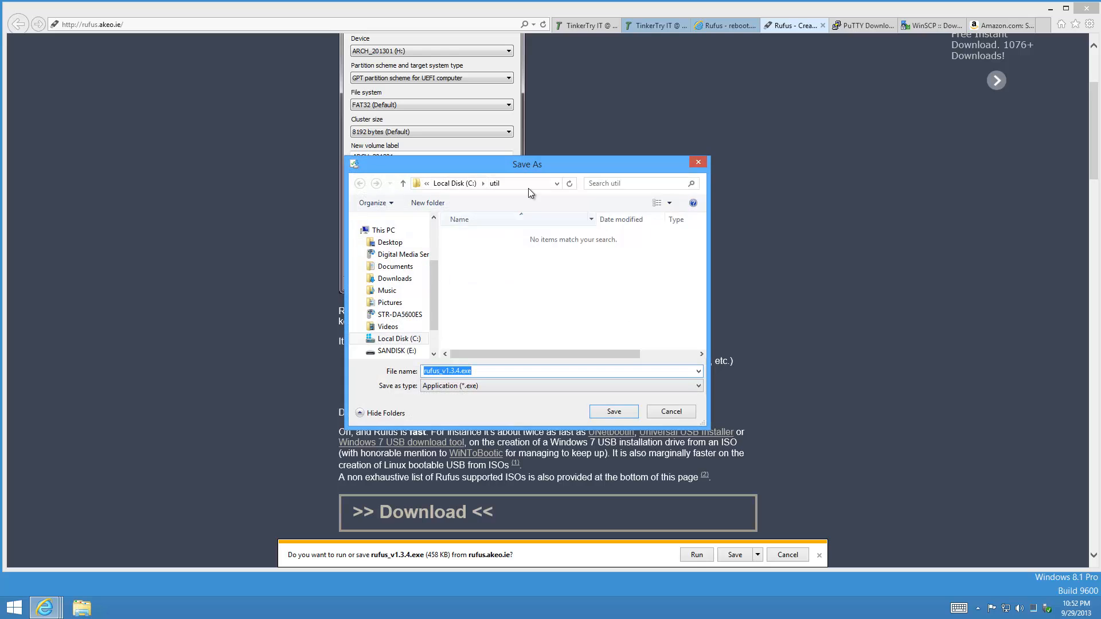
click(466, 185)
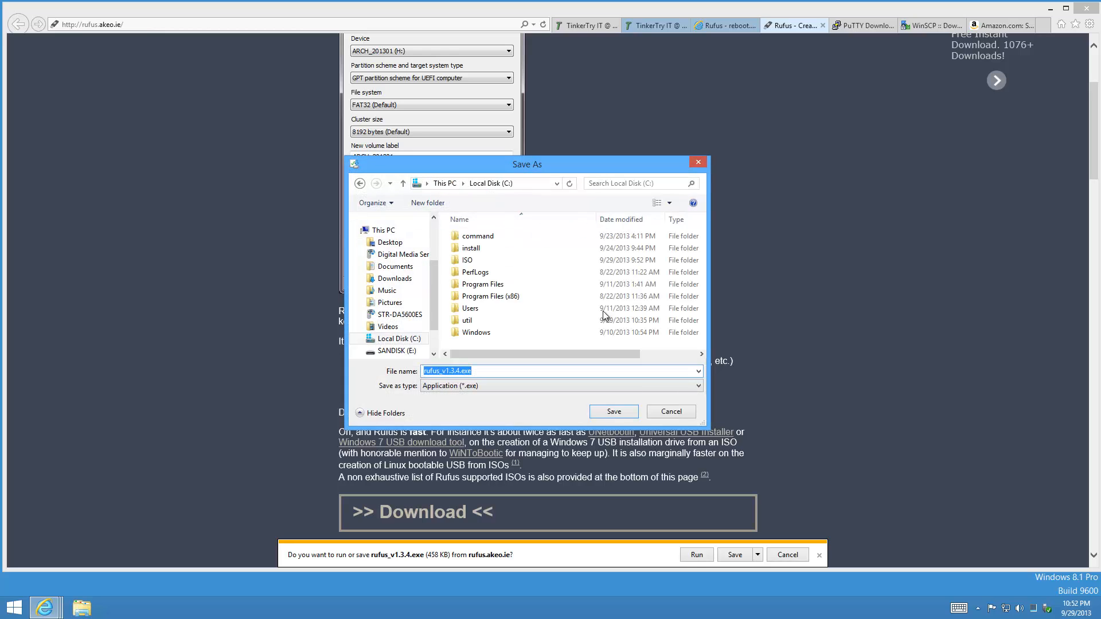
double_click(466, 321)
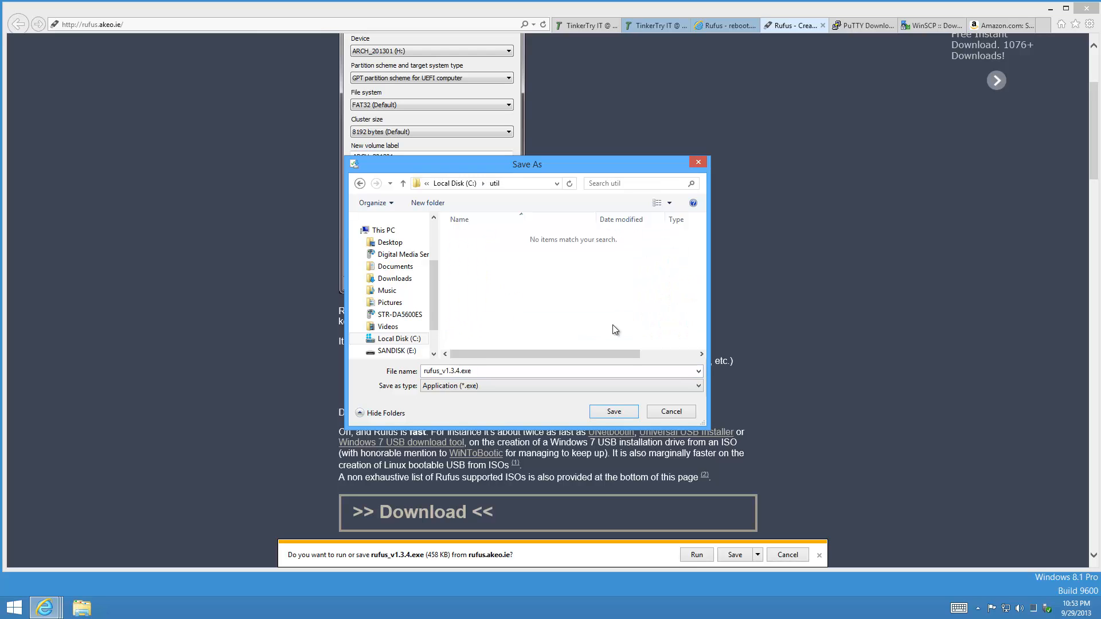
click(614, 411)
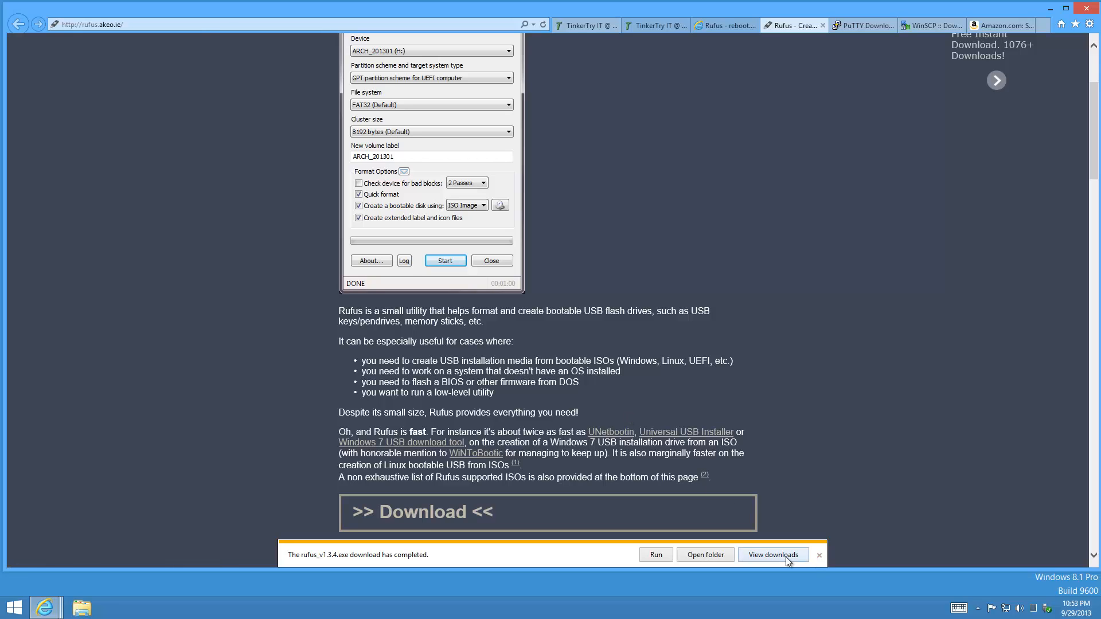
Pin rufus_v1.3.4.exe from the C:\util folder to the taskbar and minimize the folder window.
click(706, 555)
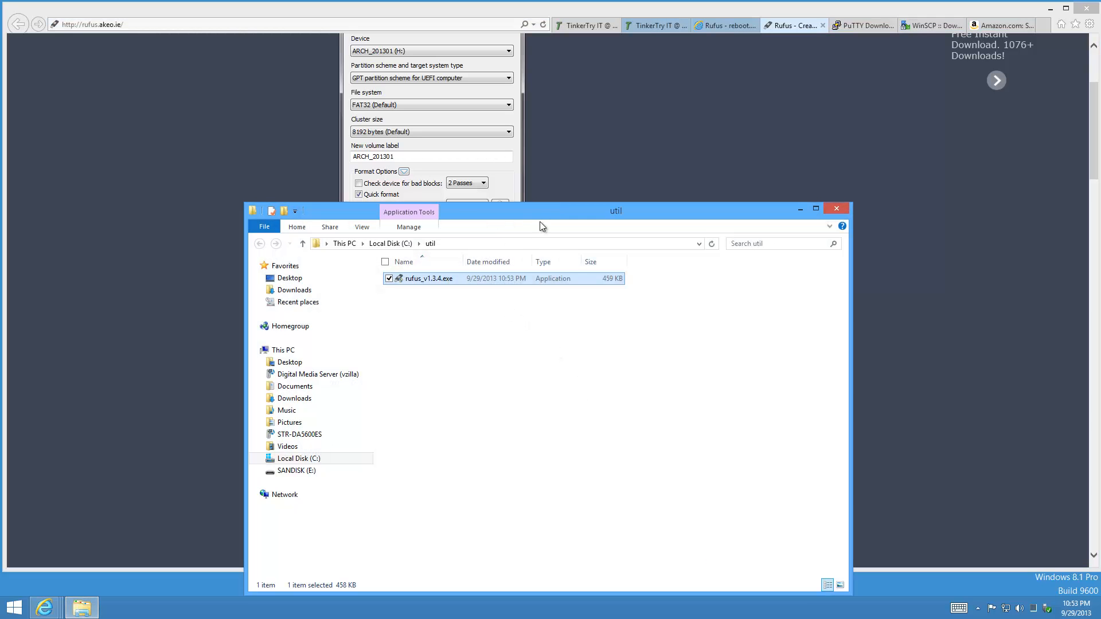
drag(538, 218, 554, 116)
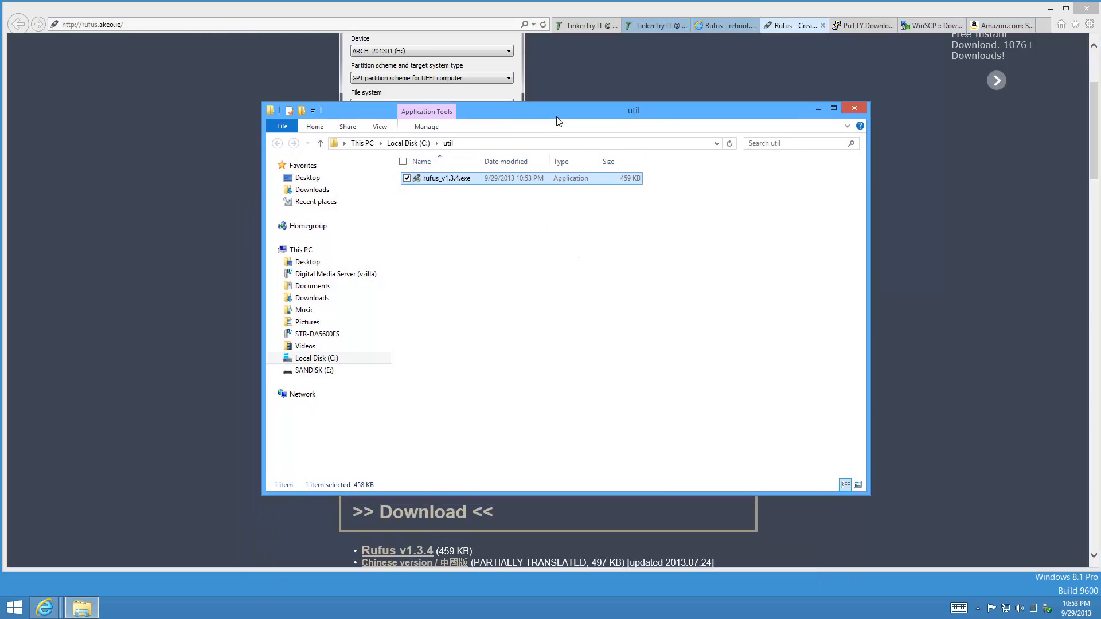
right_click(472, 180)
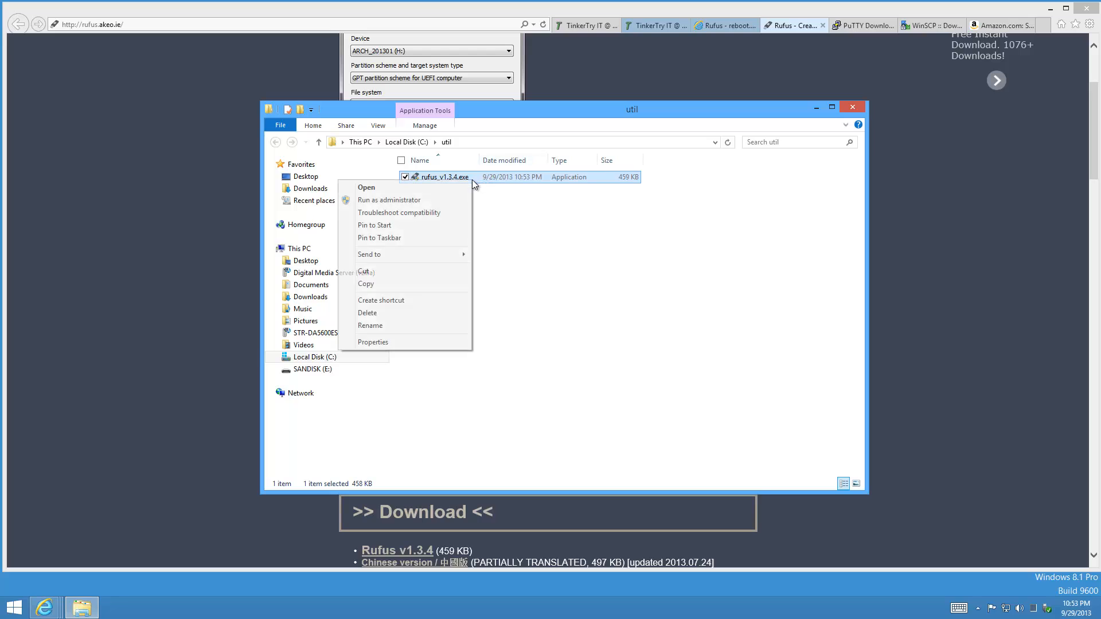
click(447, 237)
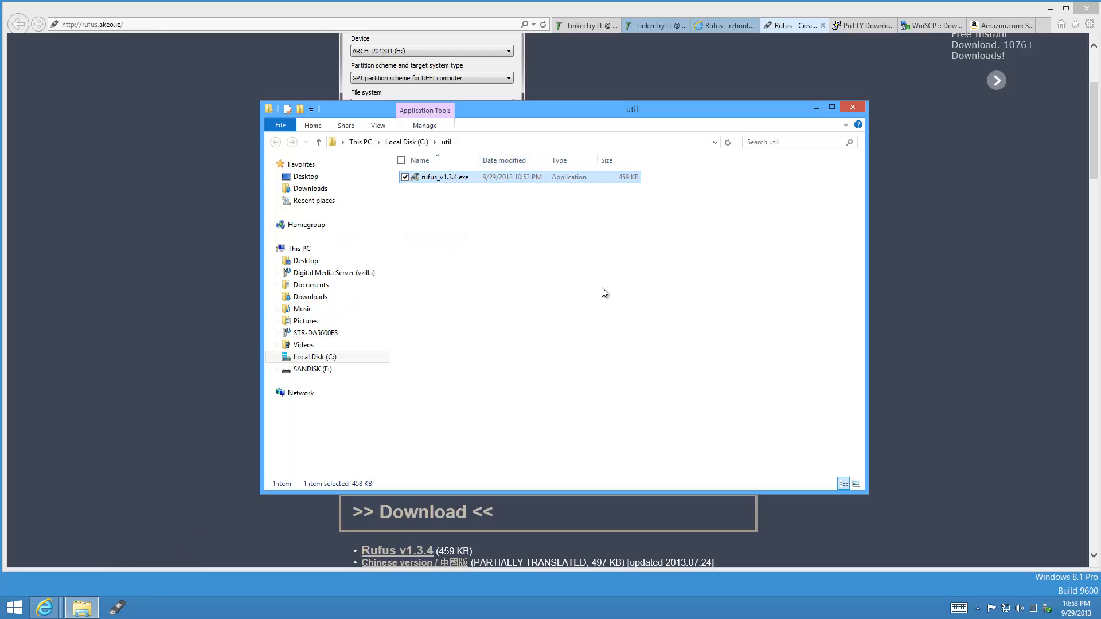
click(817, 107)
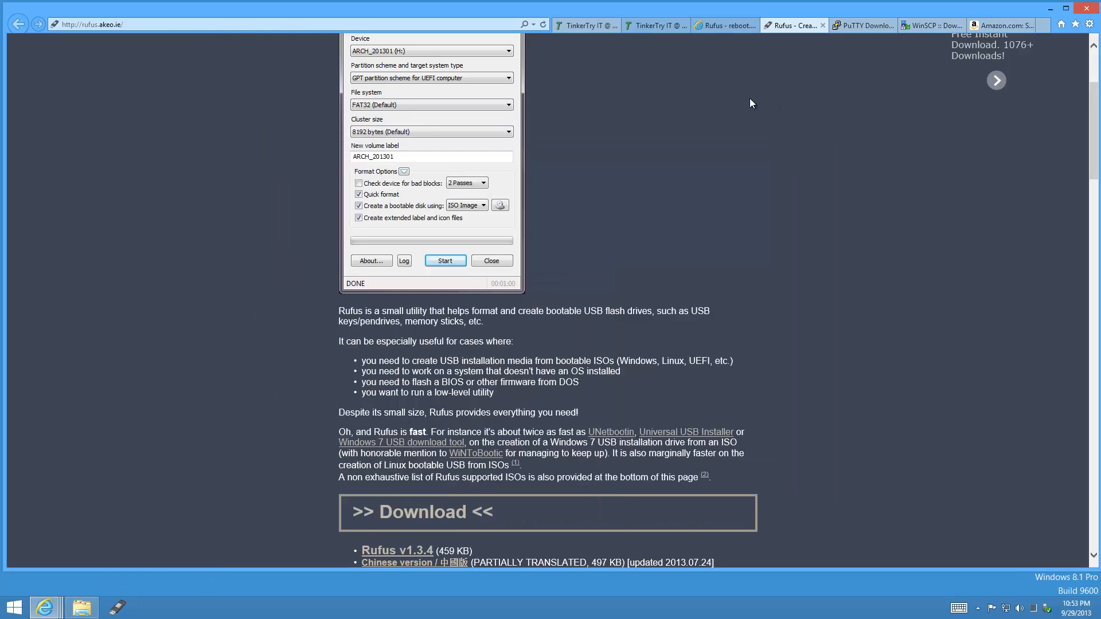
Close the Rufus tab and save putty.exe from the PuTTY Download Page into C:\util.
click(822, 25)
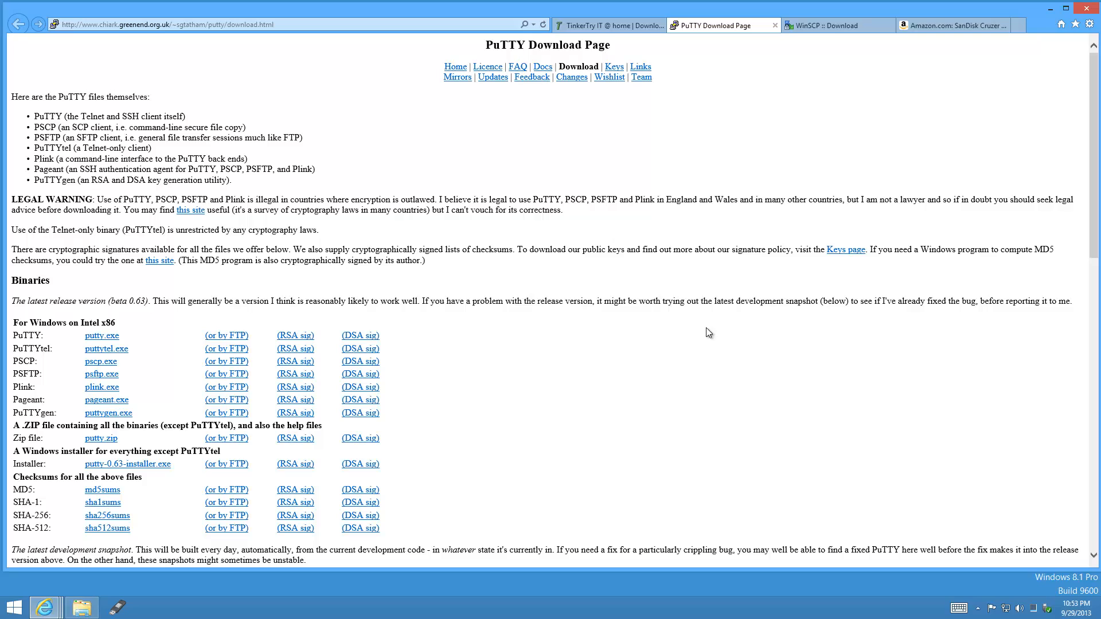
click(106, 341)
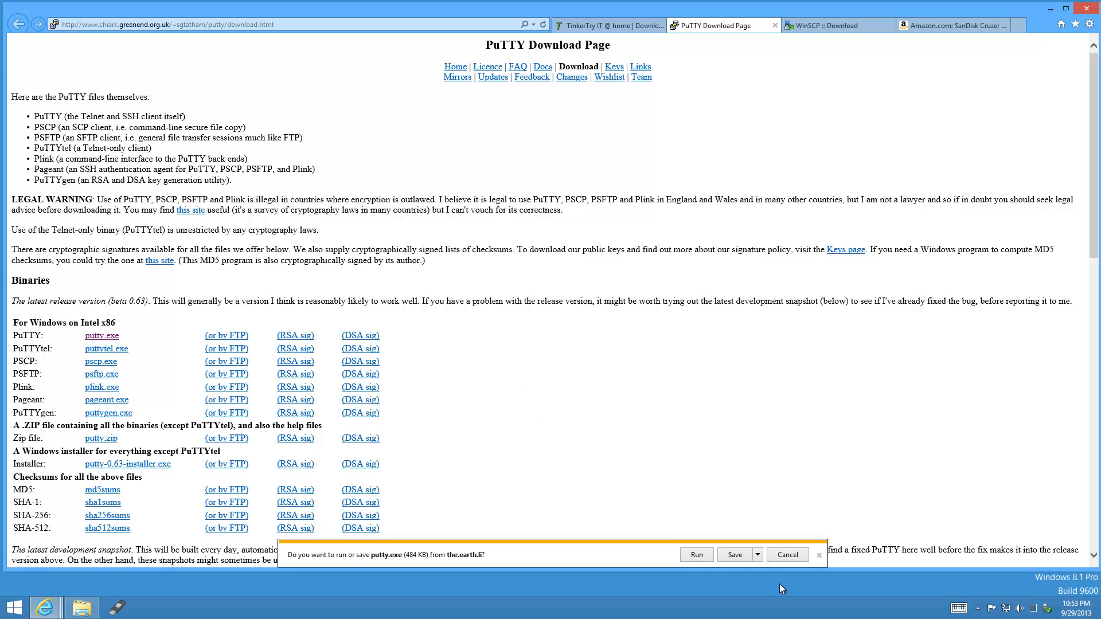
click(757, 555)
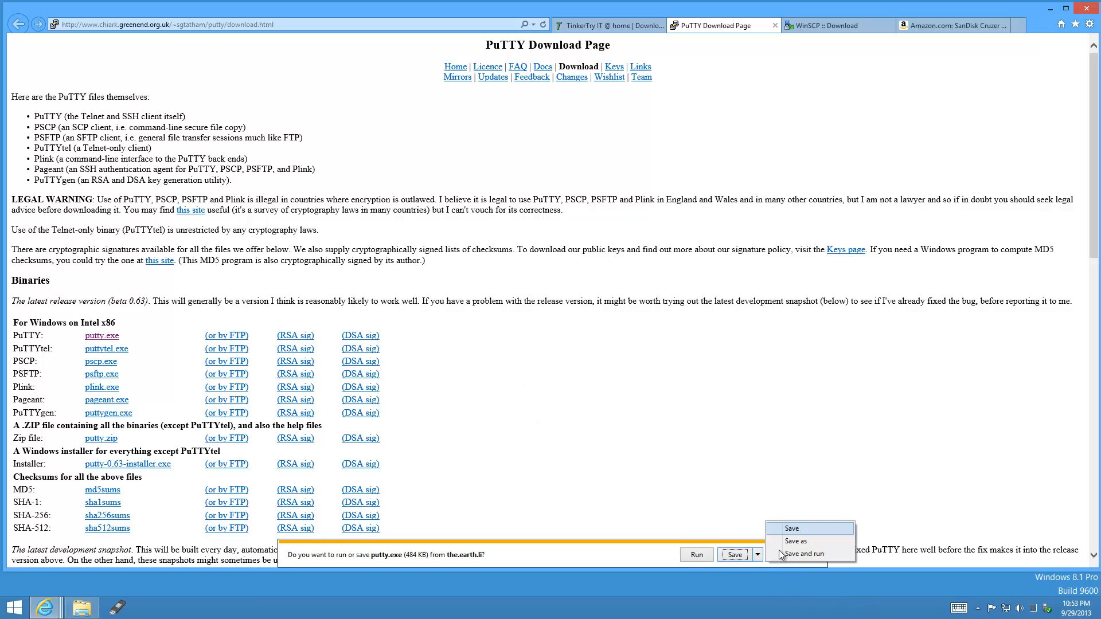
click(820, 542)
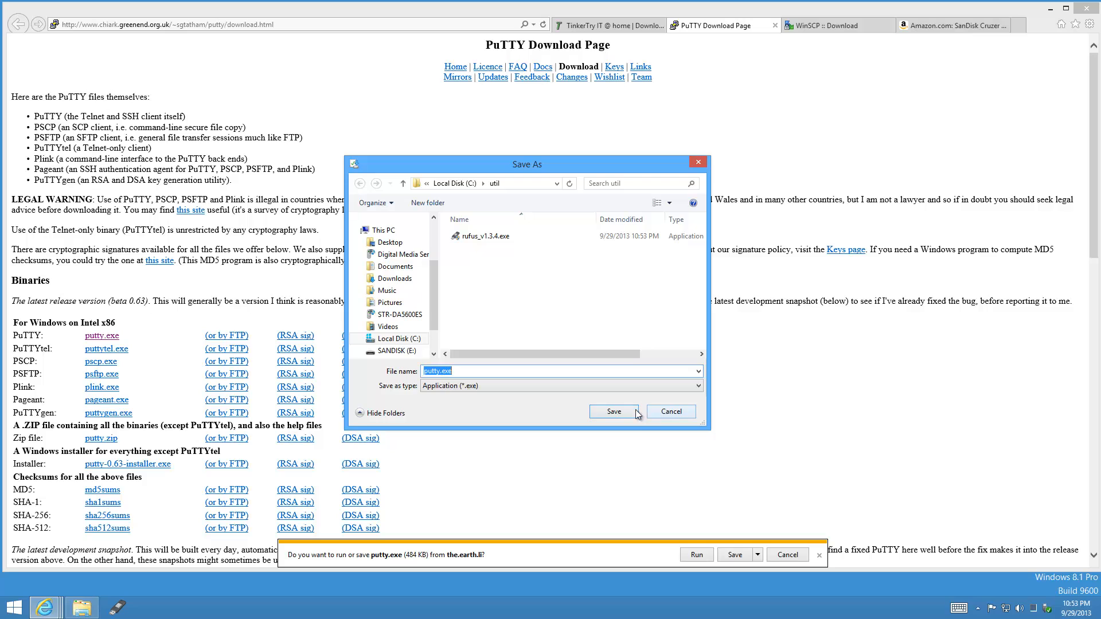
click(629, 411)
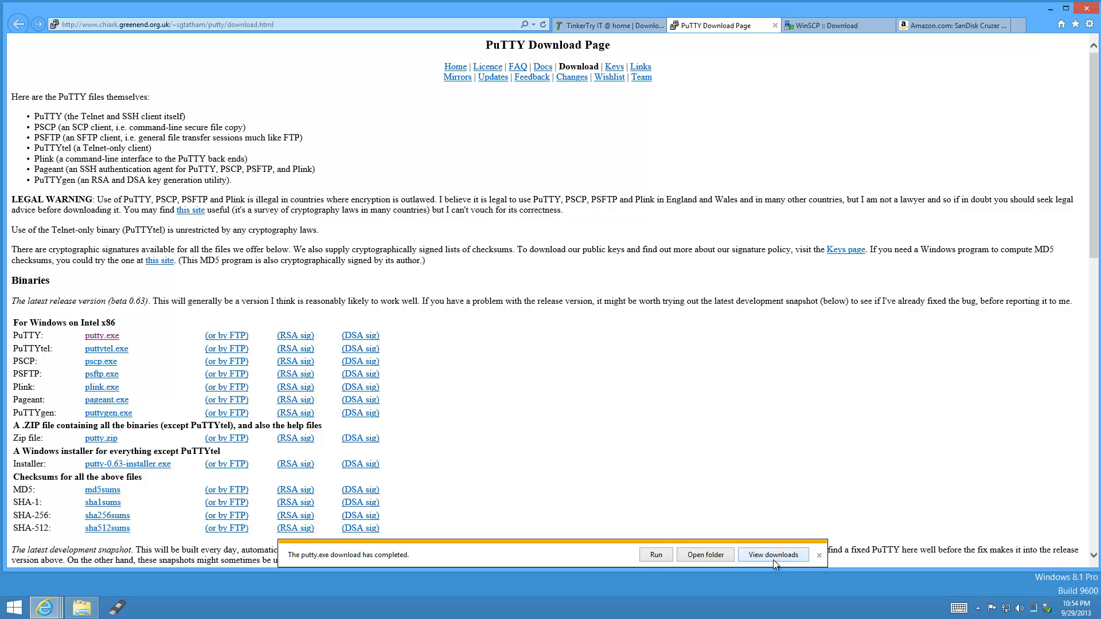
Pin putty.exe from C:\util to the taskbar, then close the folder and the PuTTY tab.
click(689, 556)
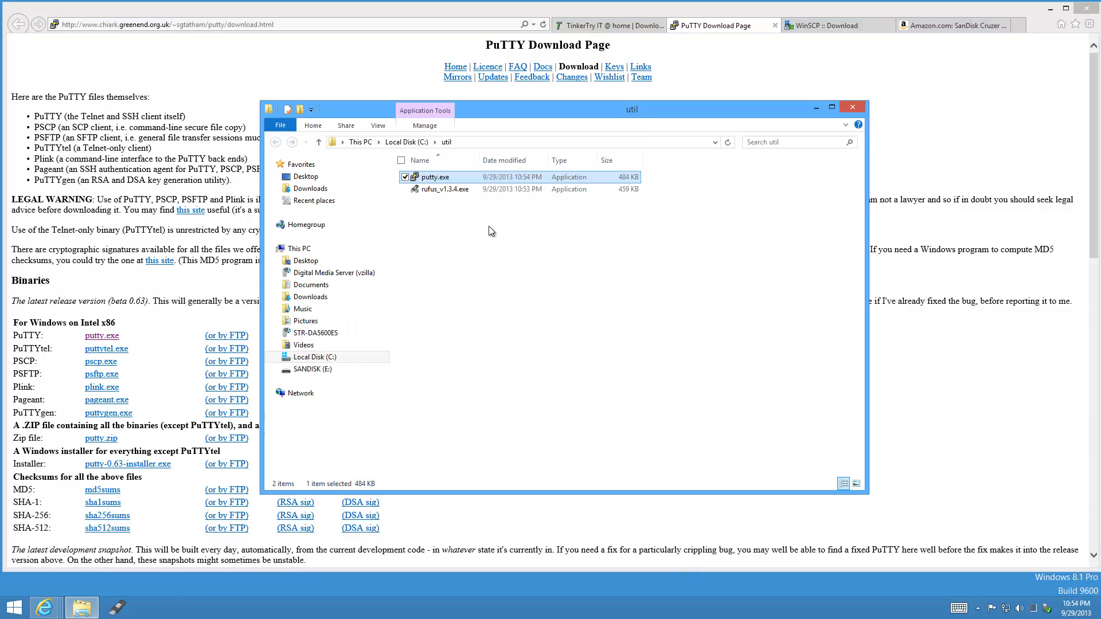
right_click(467, 175)
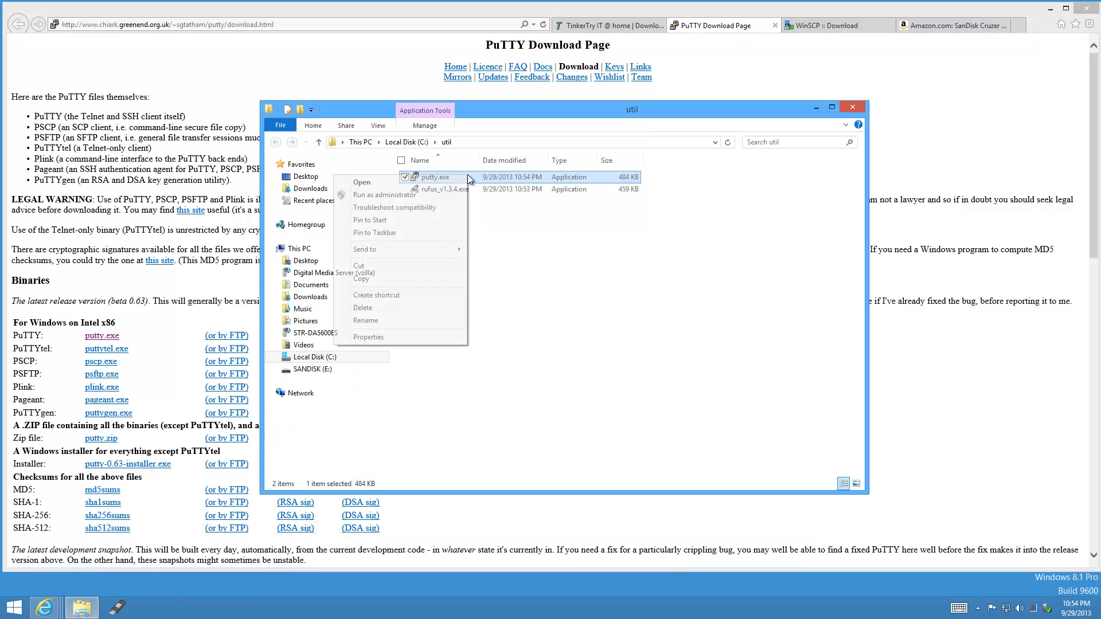
click(438, 237)
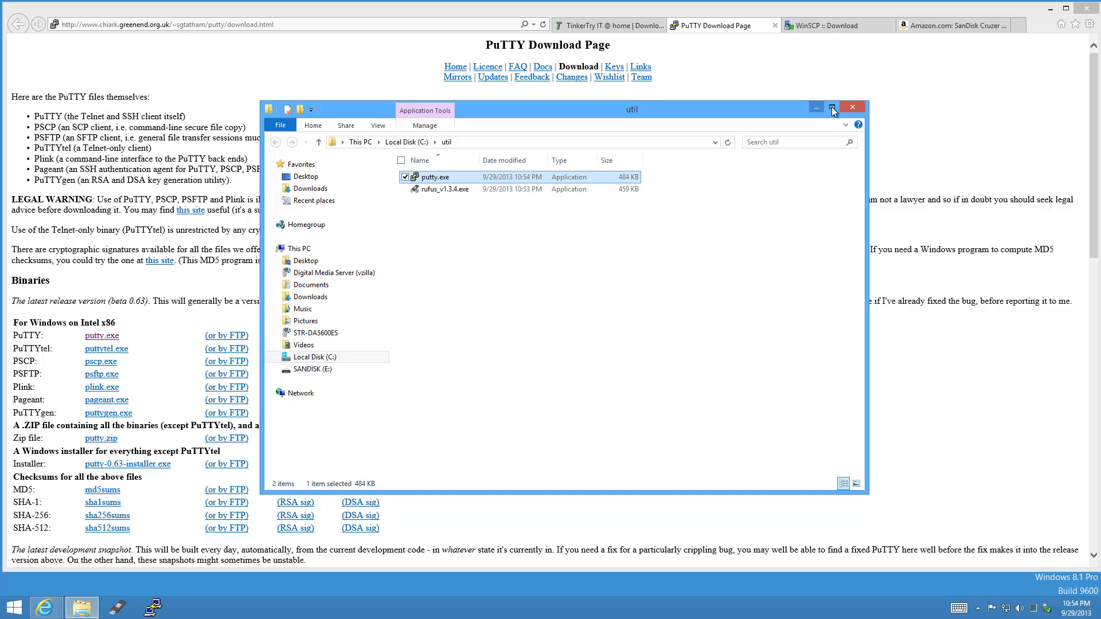
click(853, 108)
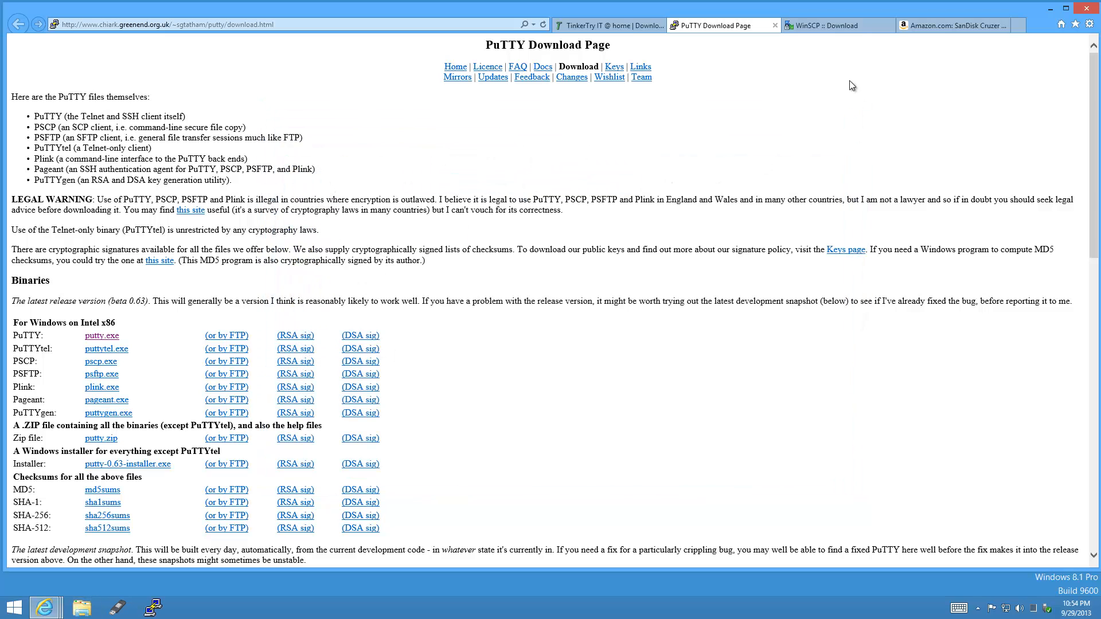
click(773, 26)
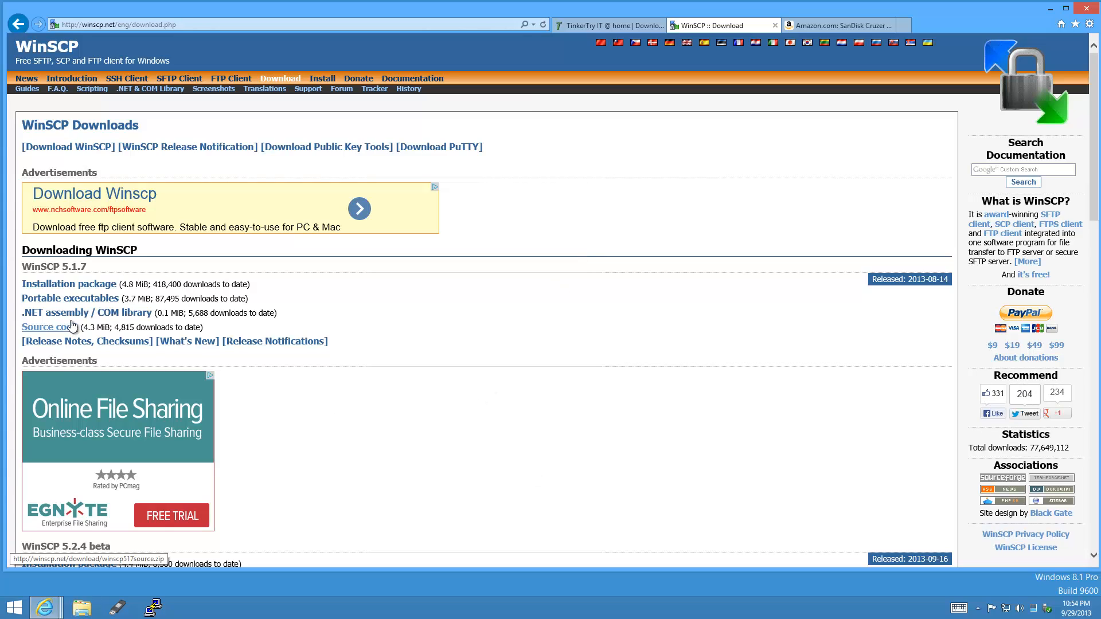
Save the portable winscp517.zip into C:\util, show it in its folder, and close all browser tabs.
click(107, 304)
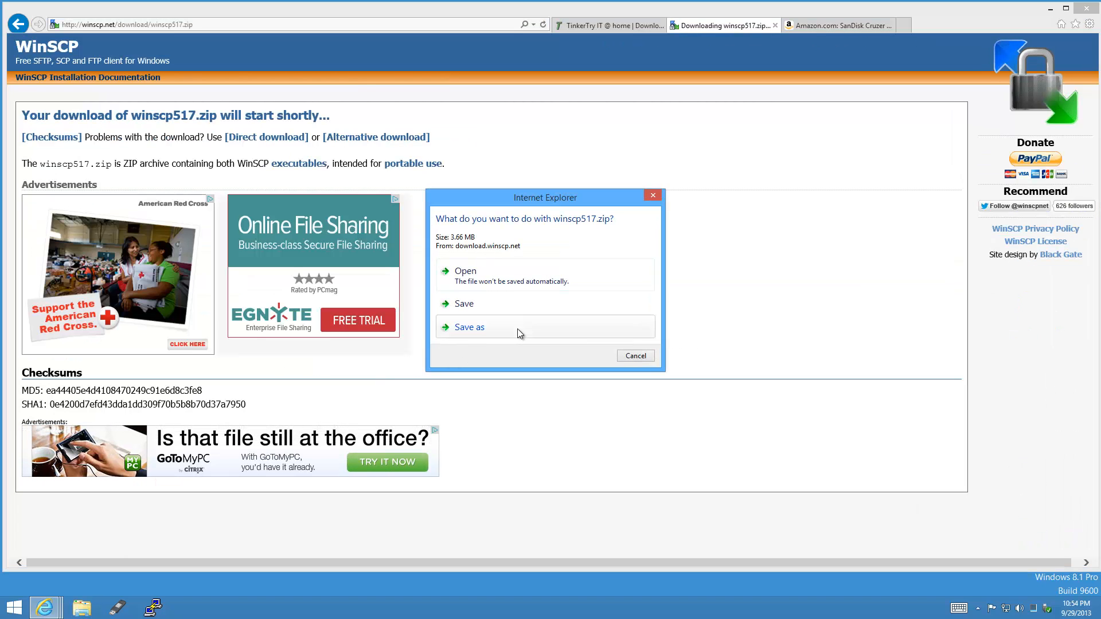
click(519, 333)
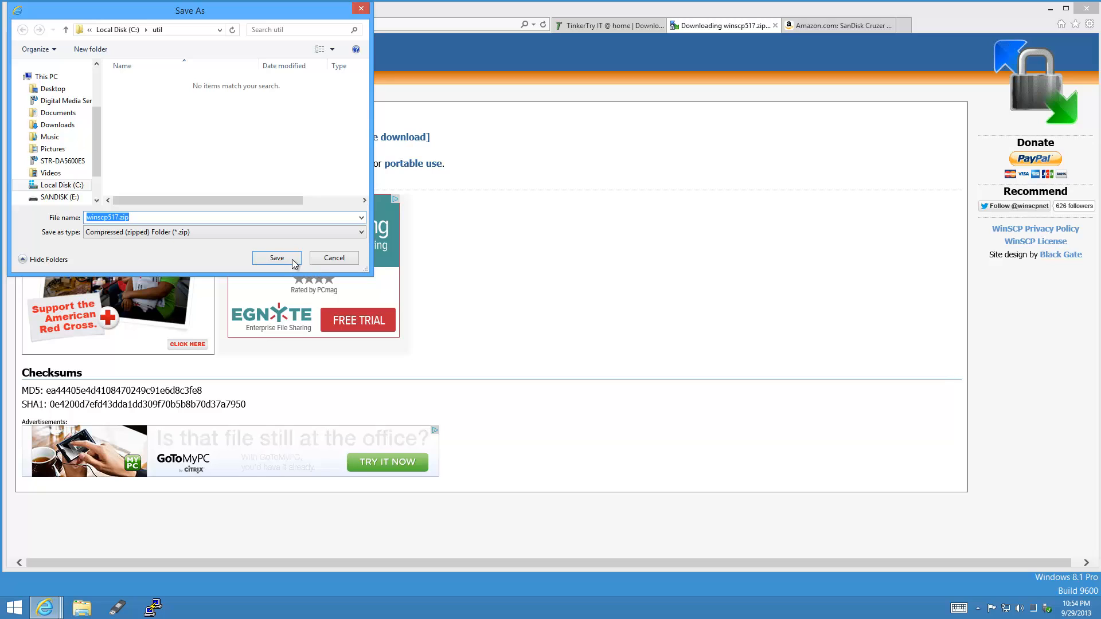
click(277, 258)
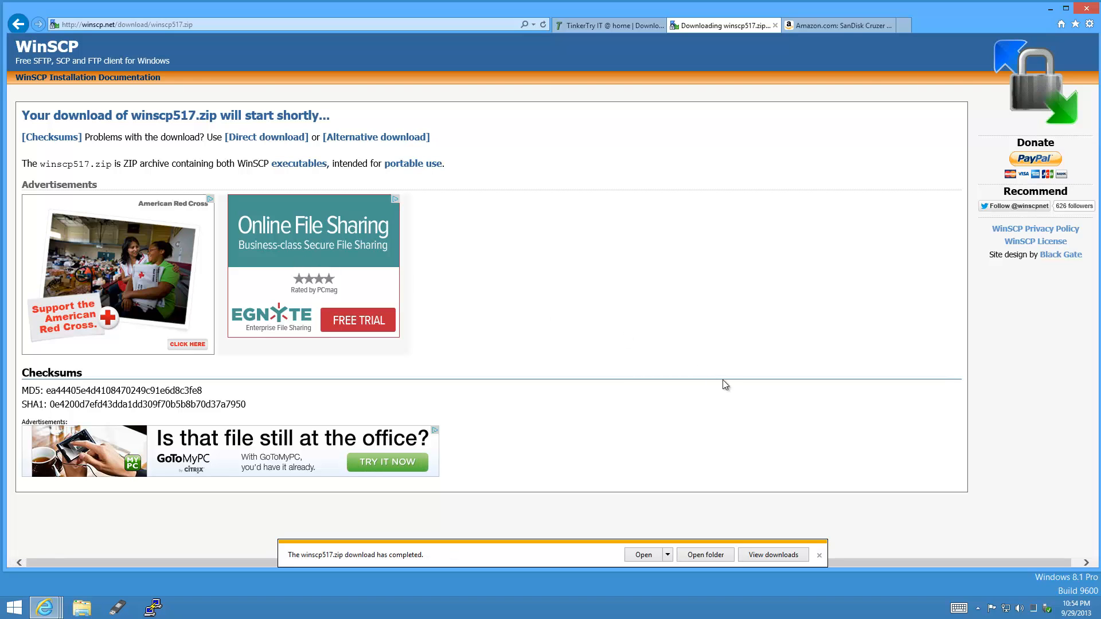
click(710, 554)
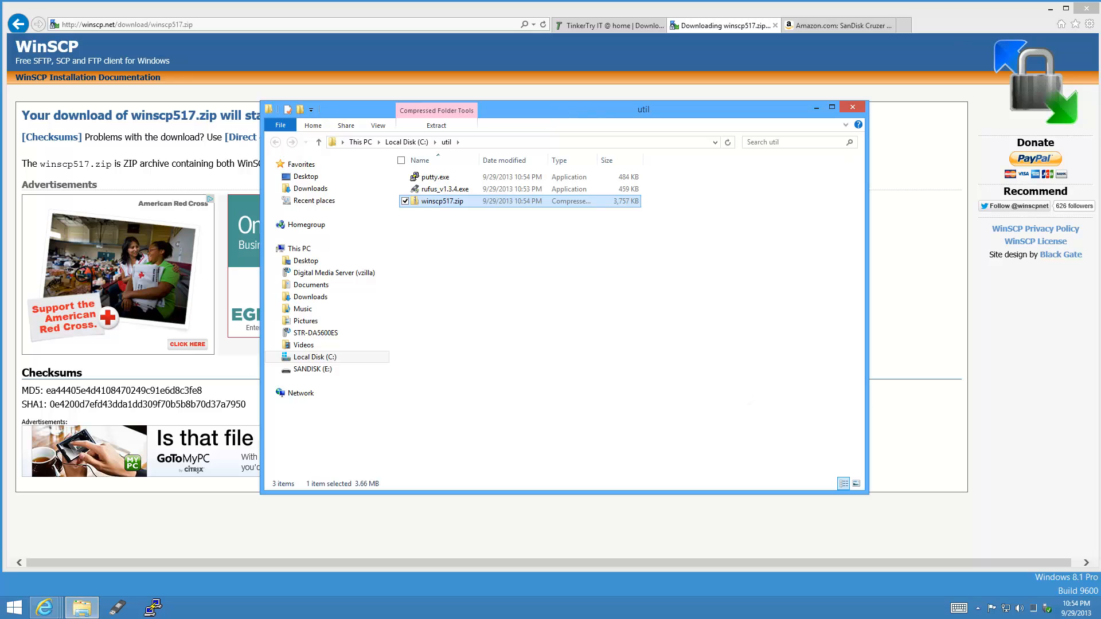
click(1087, 9)
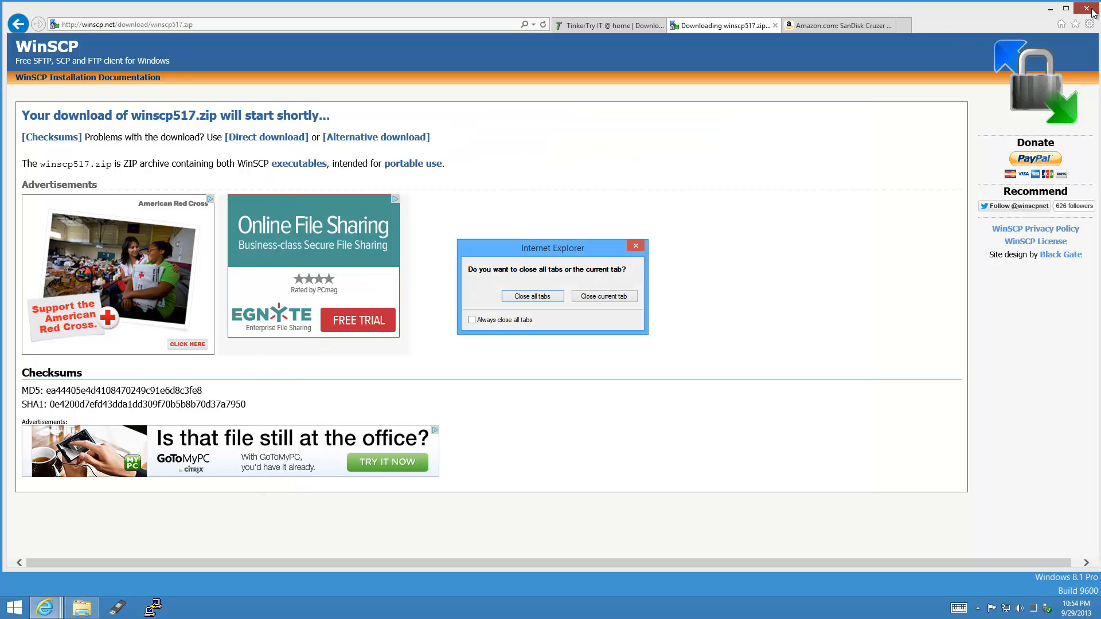
click(533, 296)
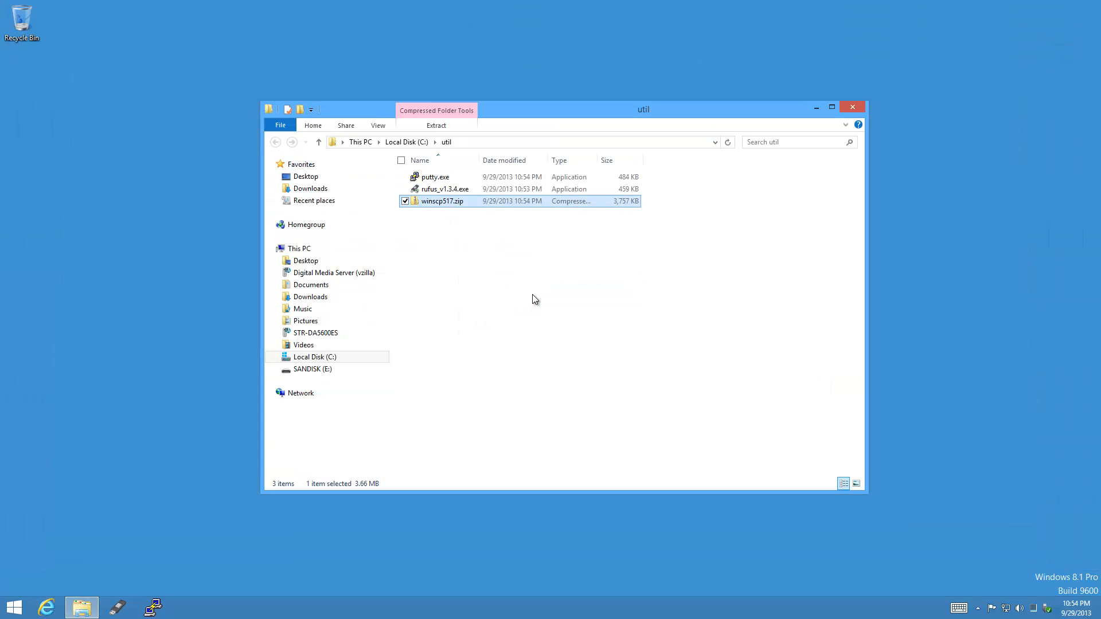
Extract all files from winscp517.zip into the winscp517 folder.
click(438, 127)
click(445, 150)
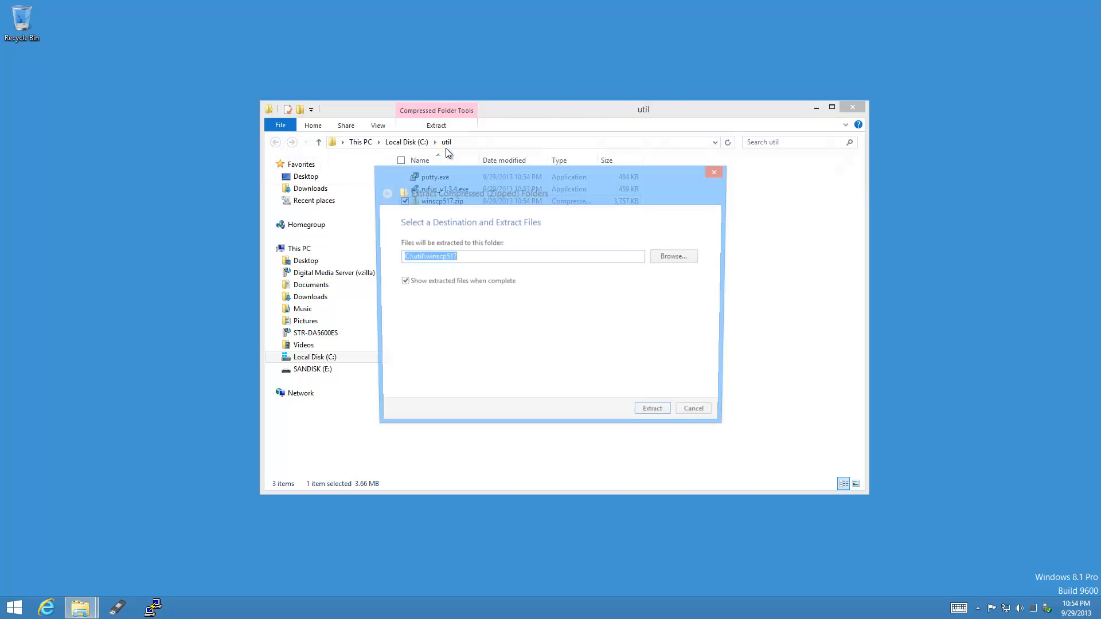
click(668, 420)
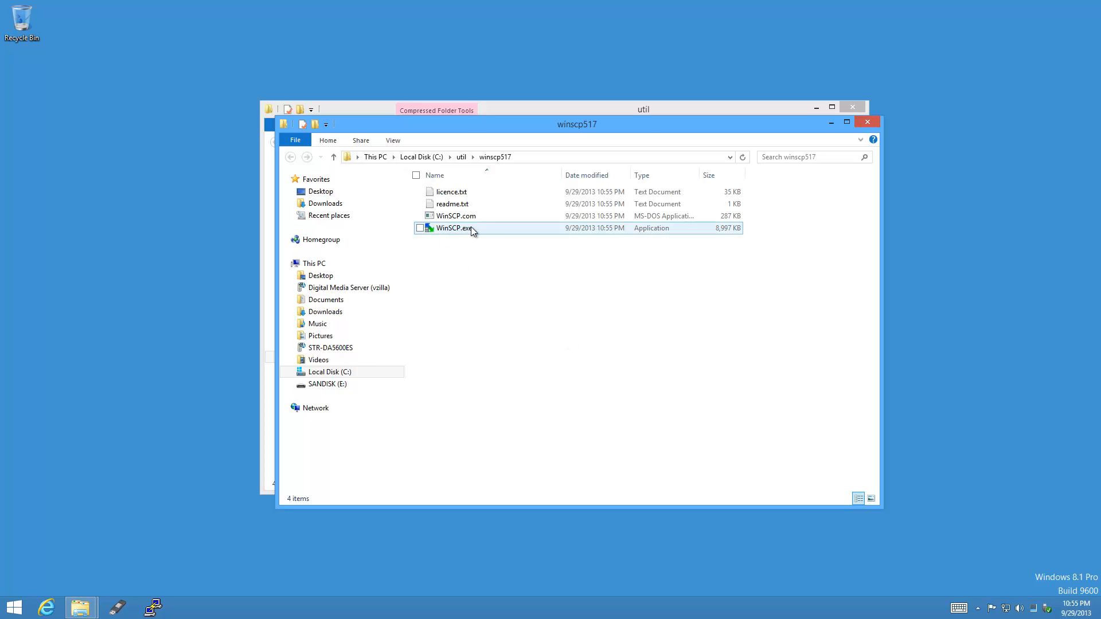
Pin WinSCP.exe to the taskbar and close both util folder windows.
right_click(490, 225)
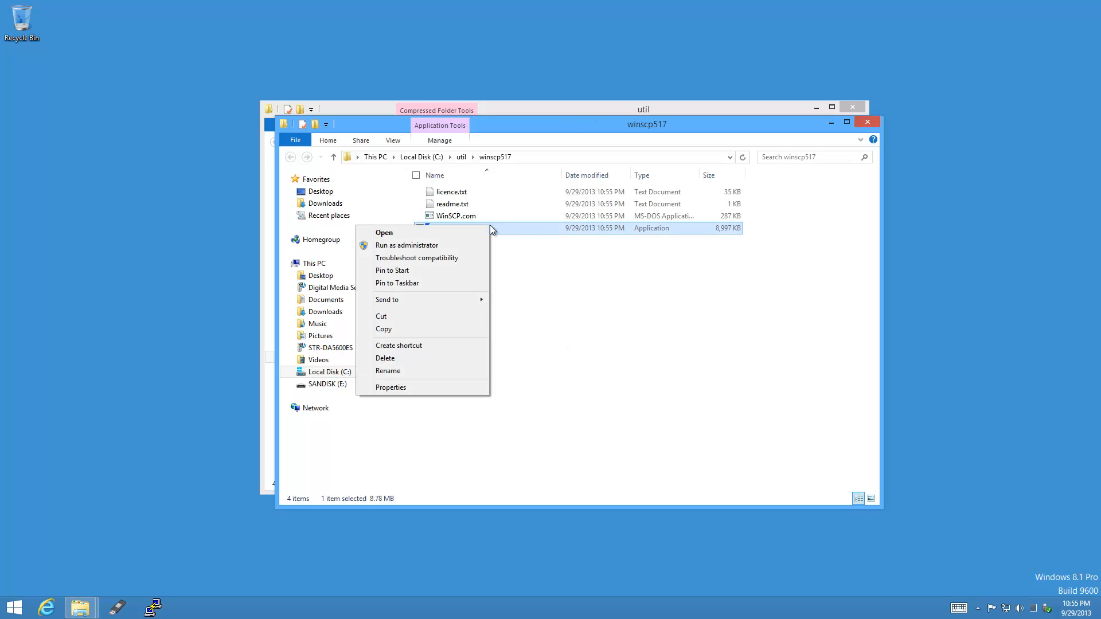
click(467, 282)
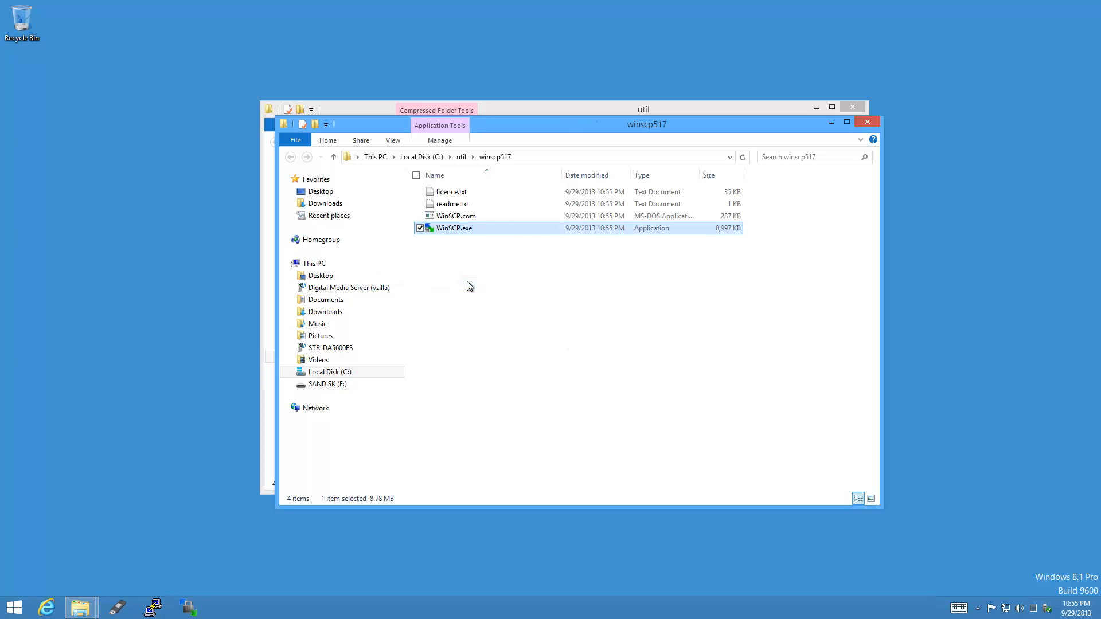
click(460, 158)
click(876, 123)
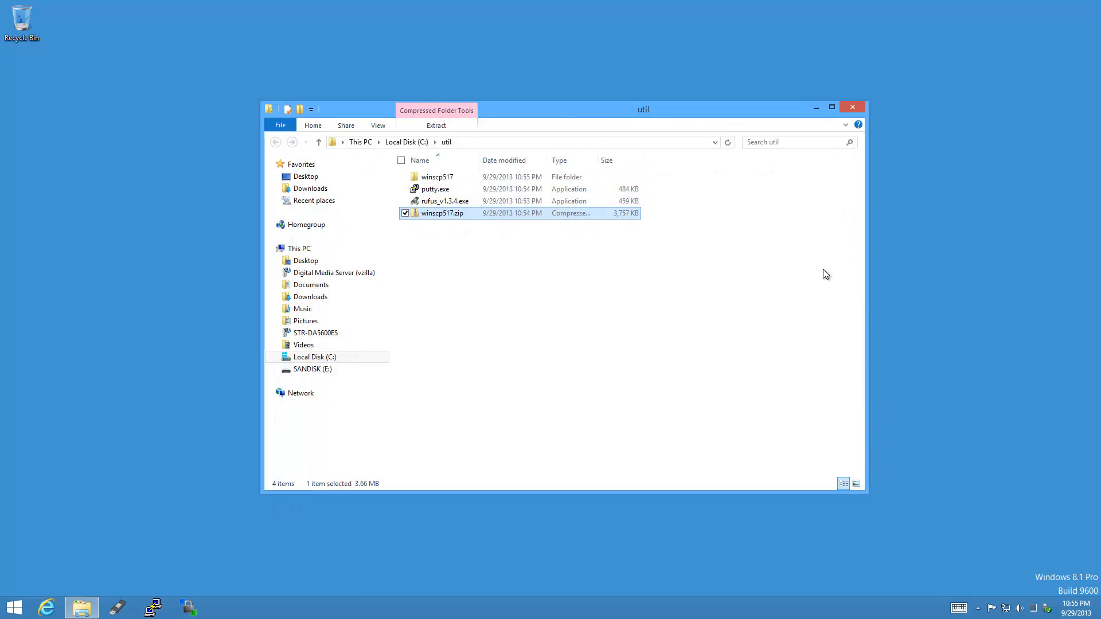
click(852, 109)
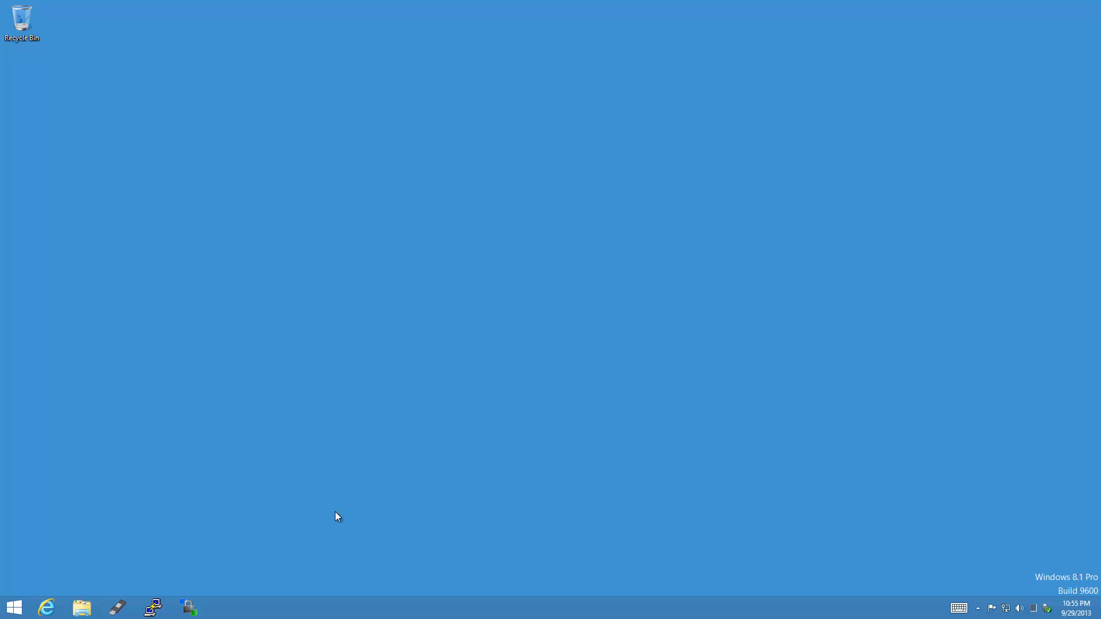
Launch Rufus from the taskbar as administrator and decline automatic update checks.
click(118, 608)
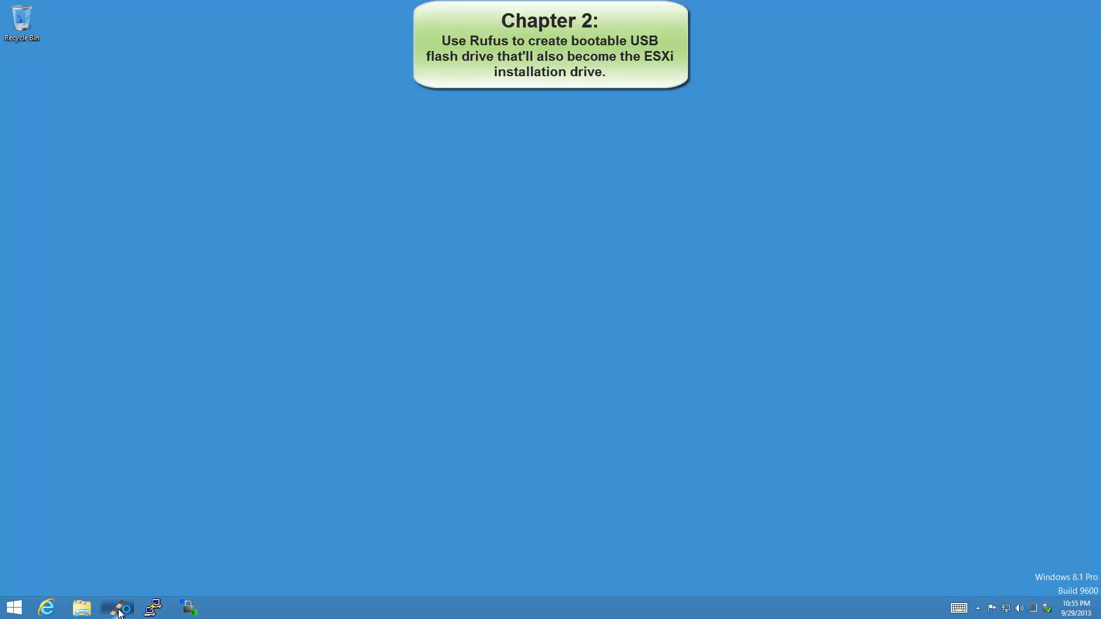
click(601, 326)
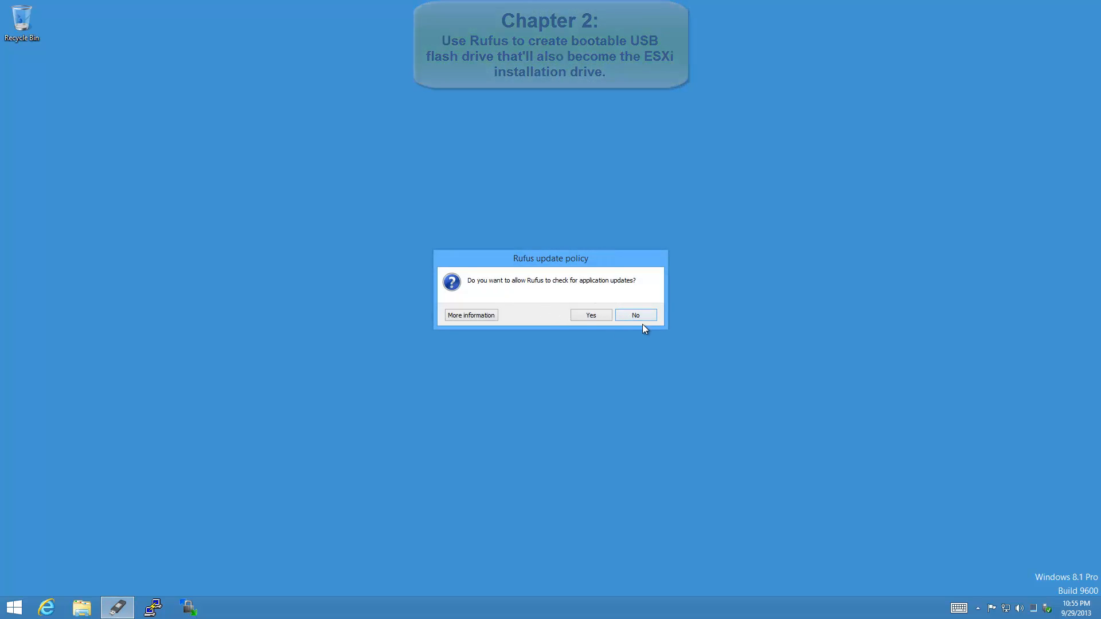
click(642, 319)
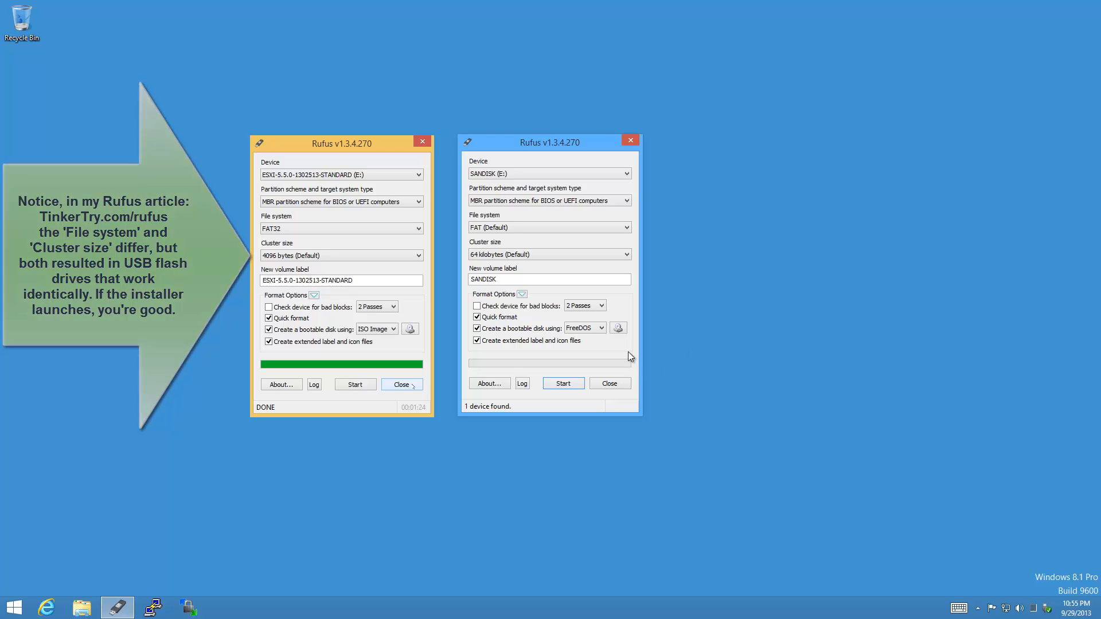
Load the VMware-VMvisor-Installer-5.5.0-1331820 ISO into Rufus and download the newer menu.c32.
click(618, 329)
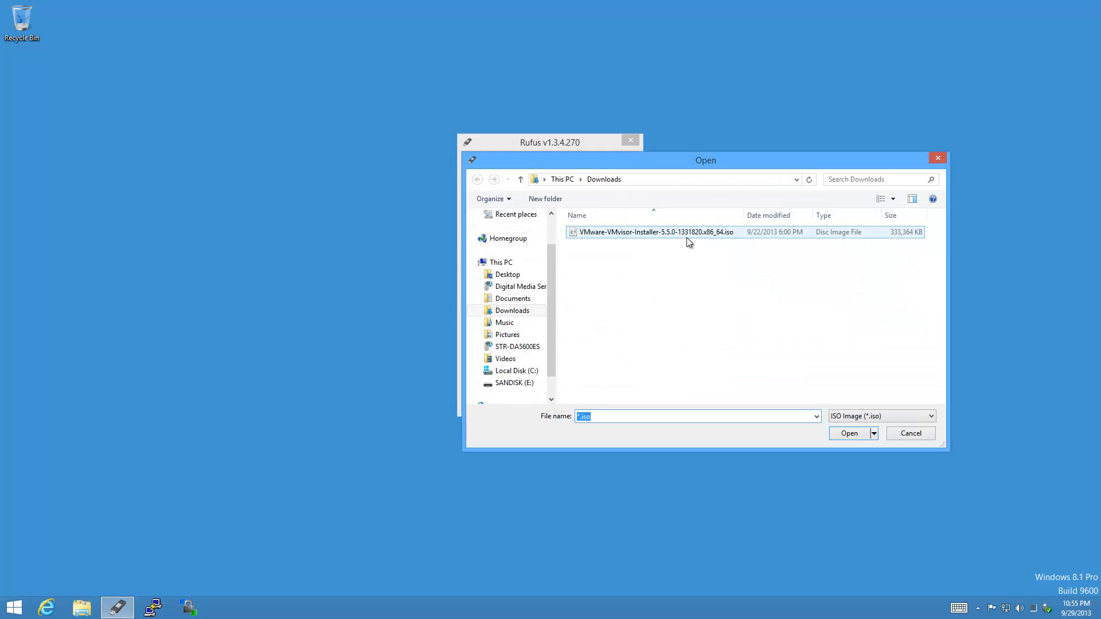
click(688, 241)
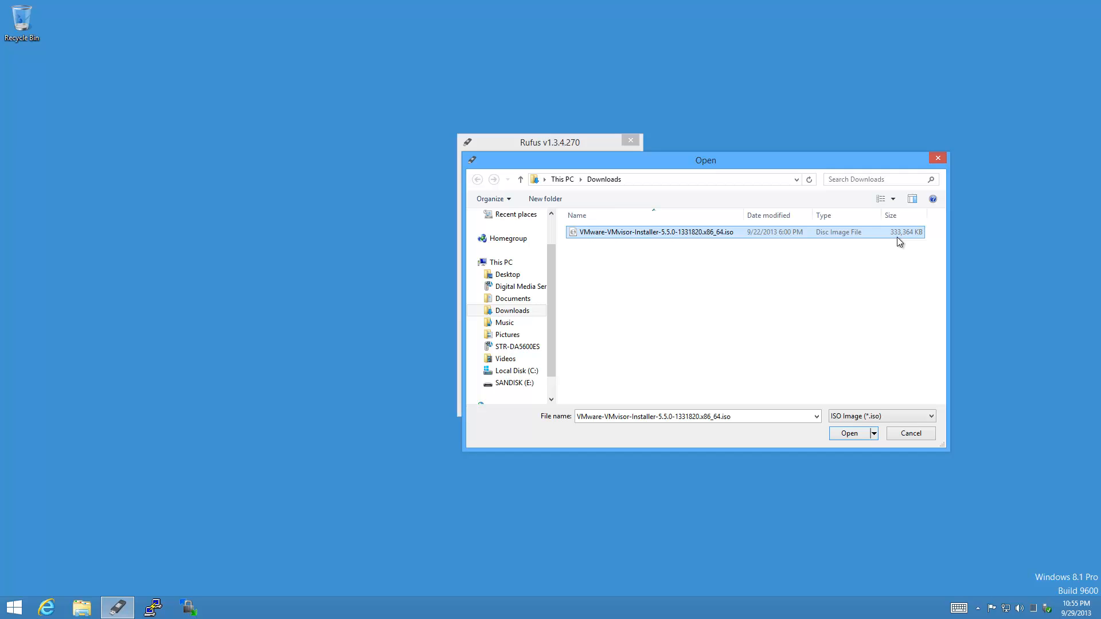
click(850, 433)
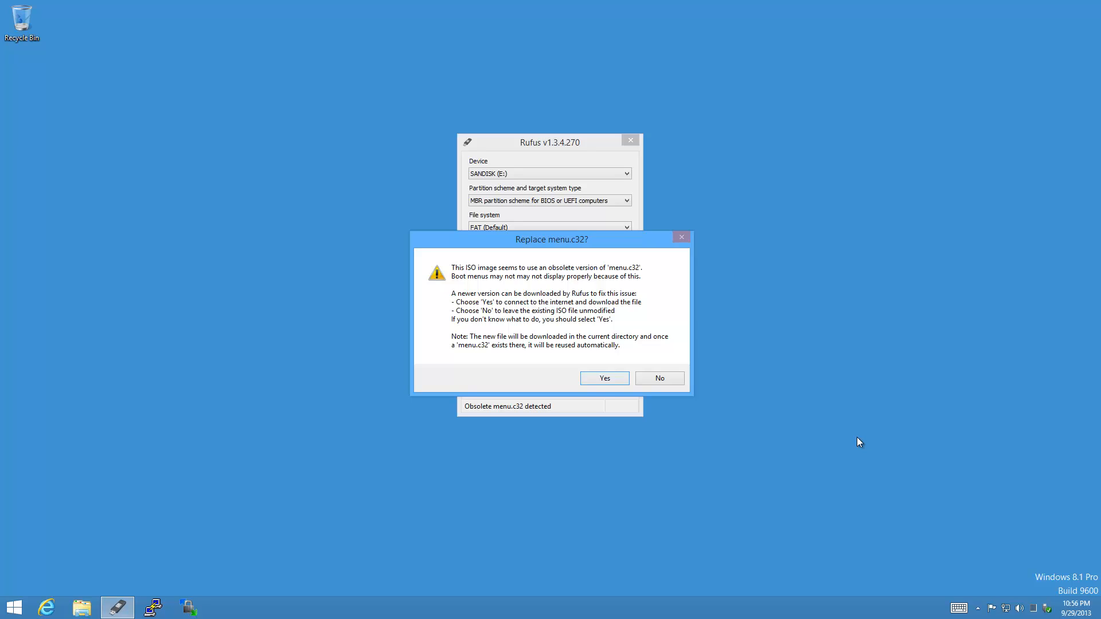
click(619, 380)
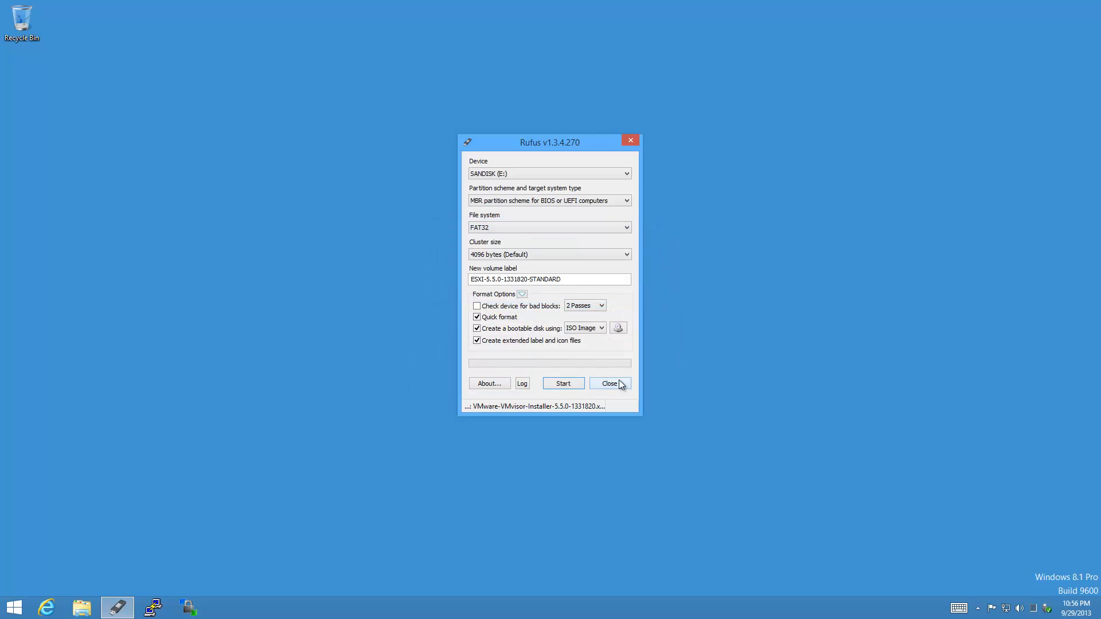
Write the ESXi ISO to the erased SanDisk drive, check the clock, then close Rufus.
click(575, 387)
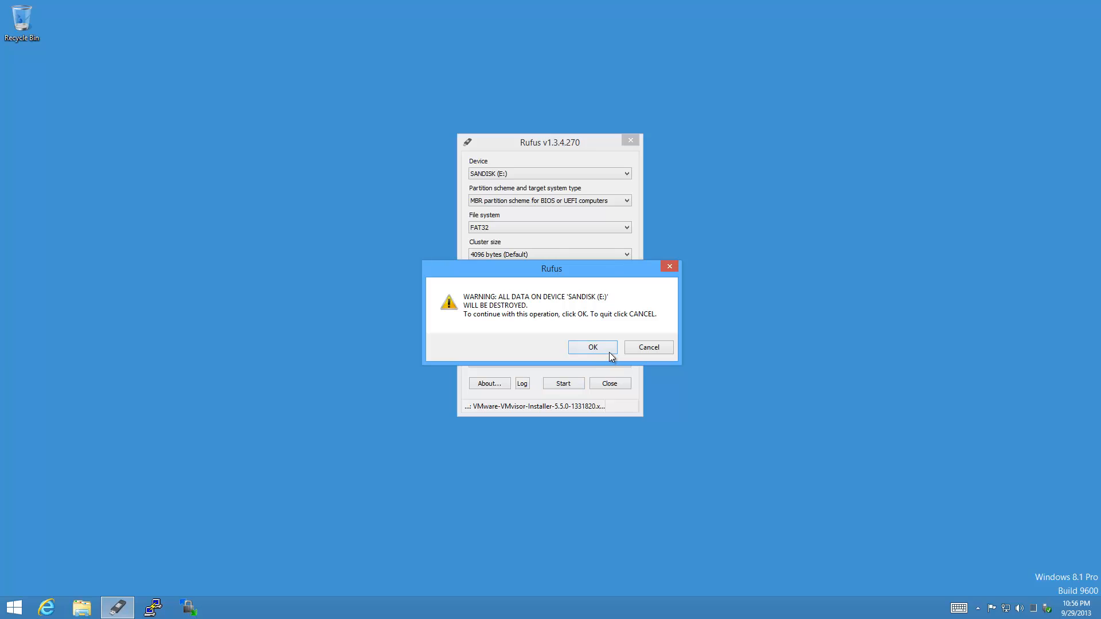
click(609, 352)
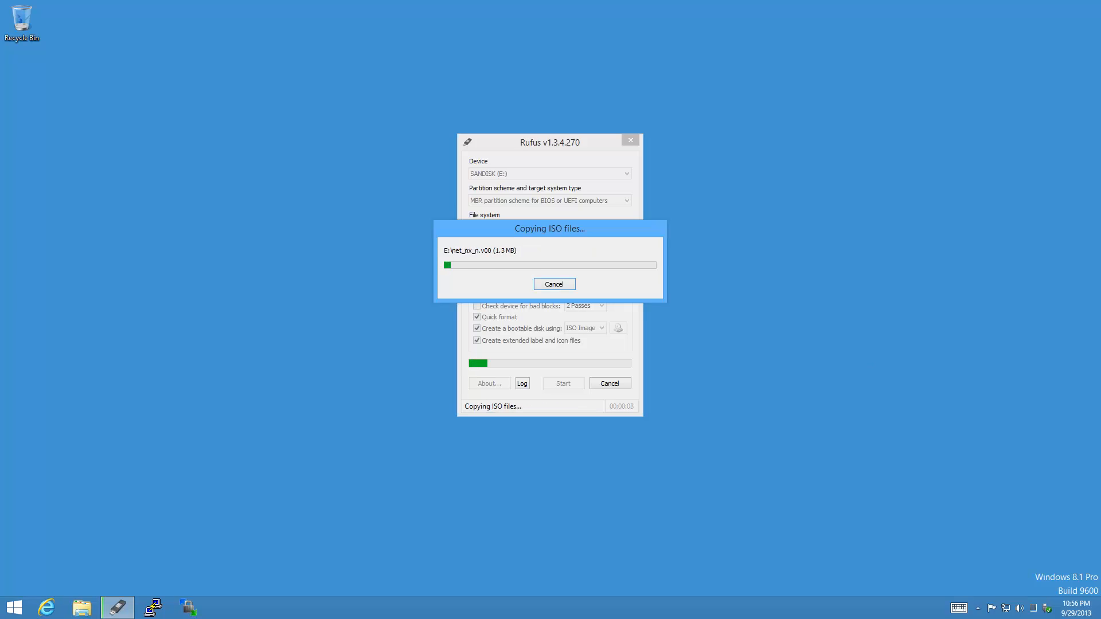
right_click(1088, 609)
click(1009, 495)
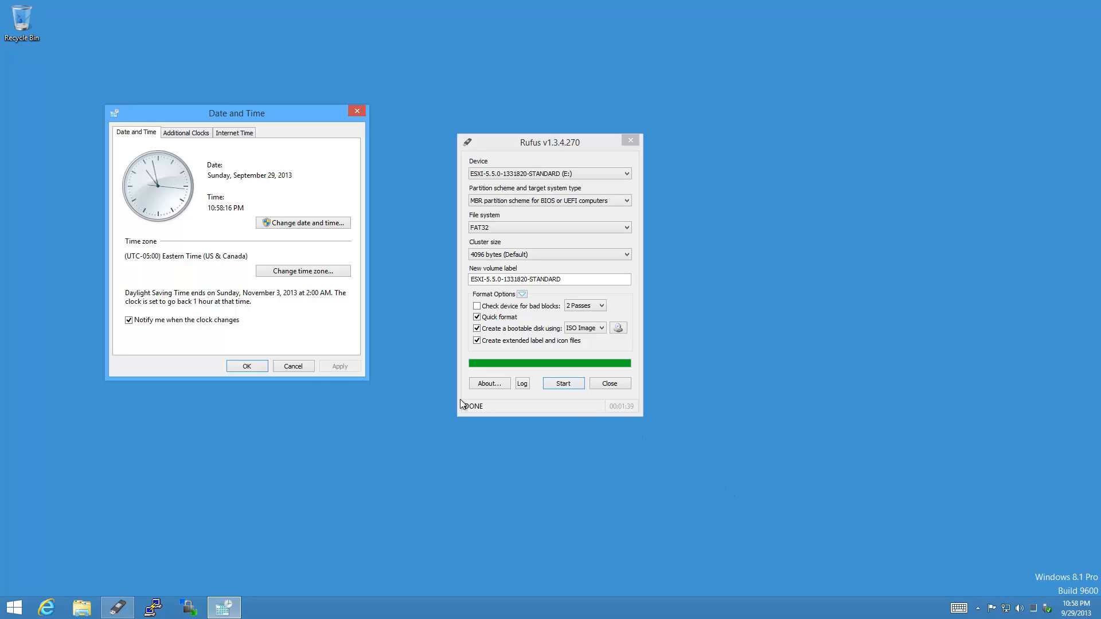
click(300, 367)
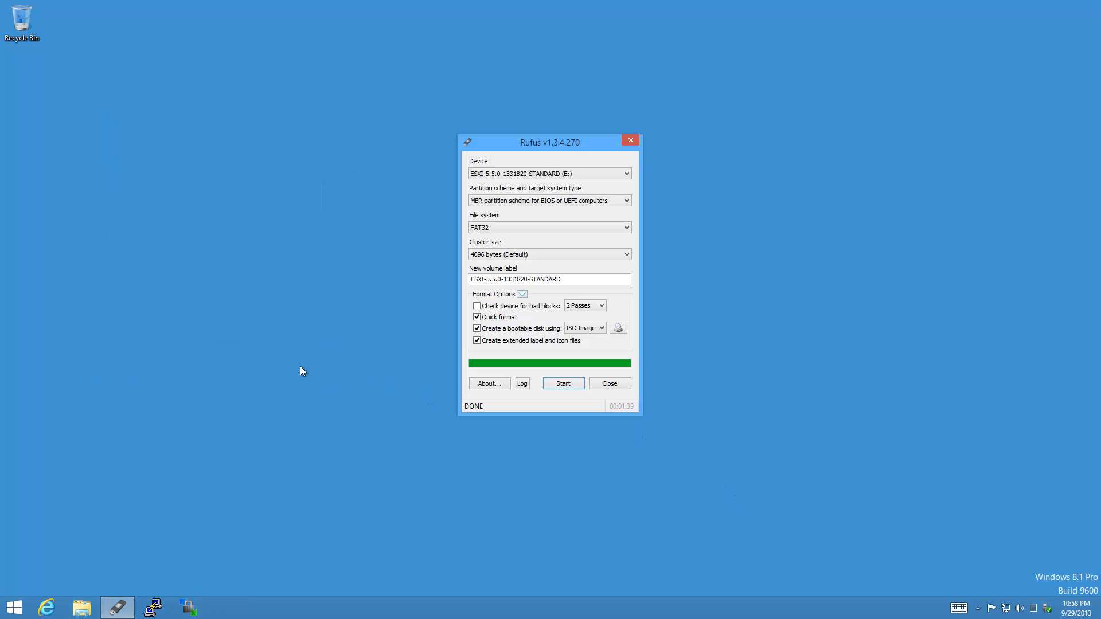
click(620, 385)
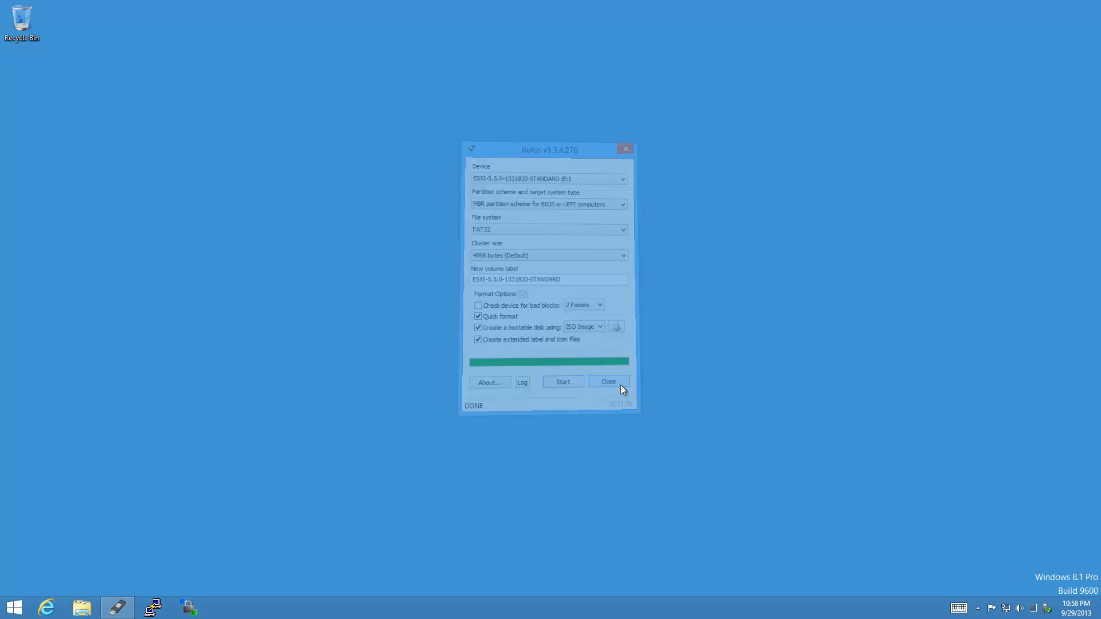
Safely eject the Cruzer Fit USB drive from the system tray.
click(1047, 613)
click(1020, 592)
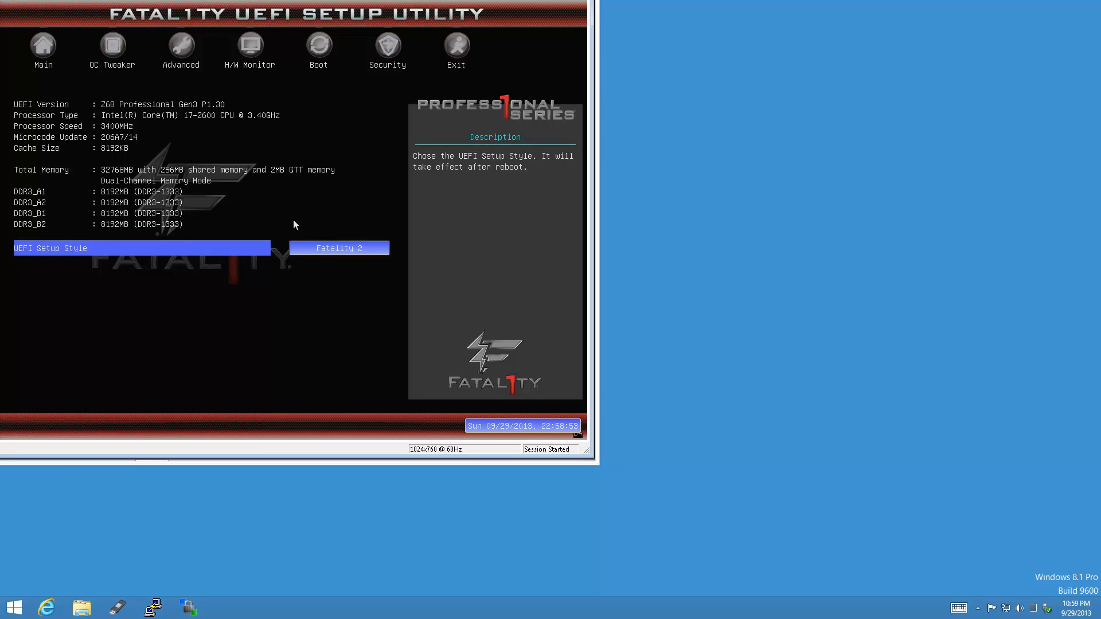
Set the UEFI system clock to Mon 09/30/2013, changing the hour from 22 to 02.
key(Tab)
key(Tab)
key(Return)
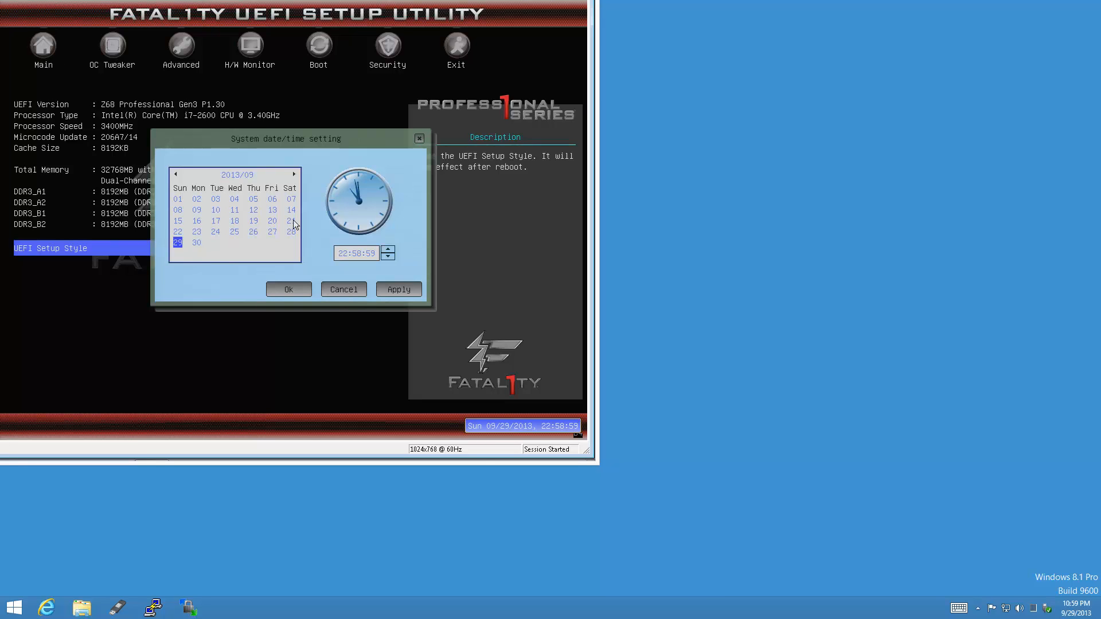
key(Tab)
key(Tab)
key(Tab)
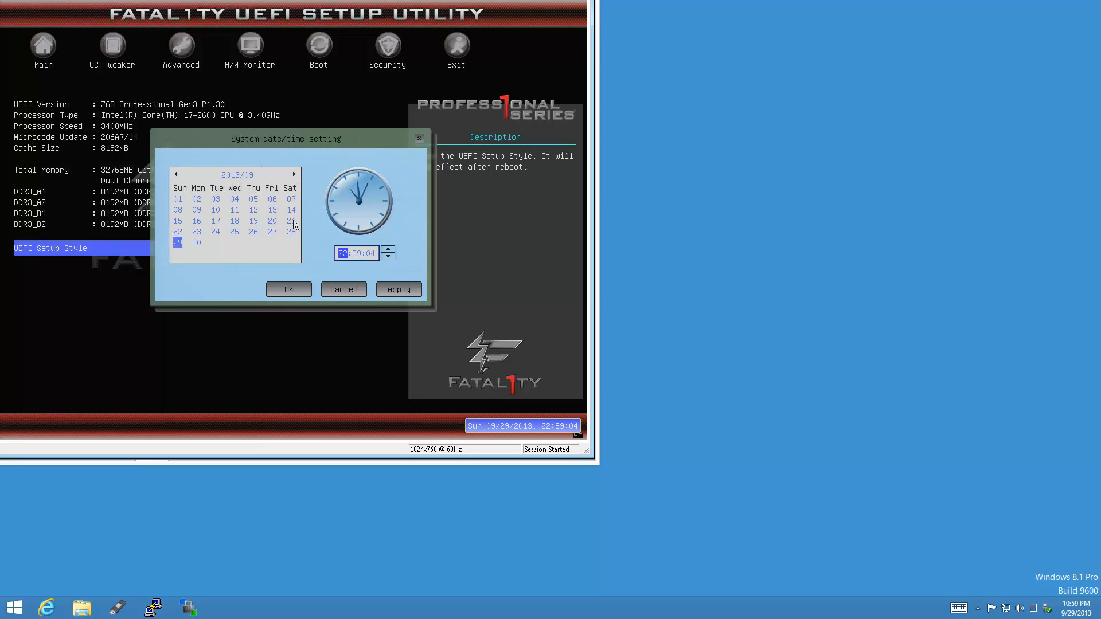
key(Up)
key(Up)
key(Up)
key(Up)
key(Right)
key(Tab)
key(Tab)
key(Tab)
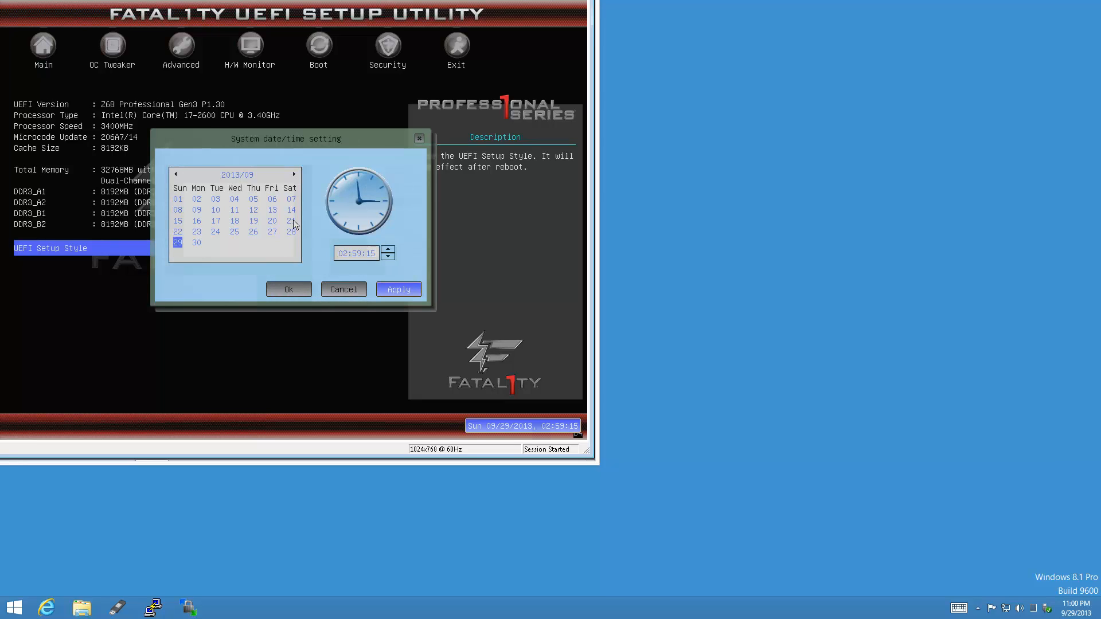
key(Tab)
key(Right)
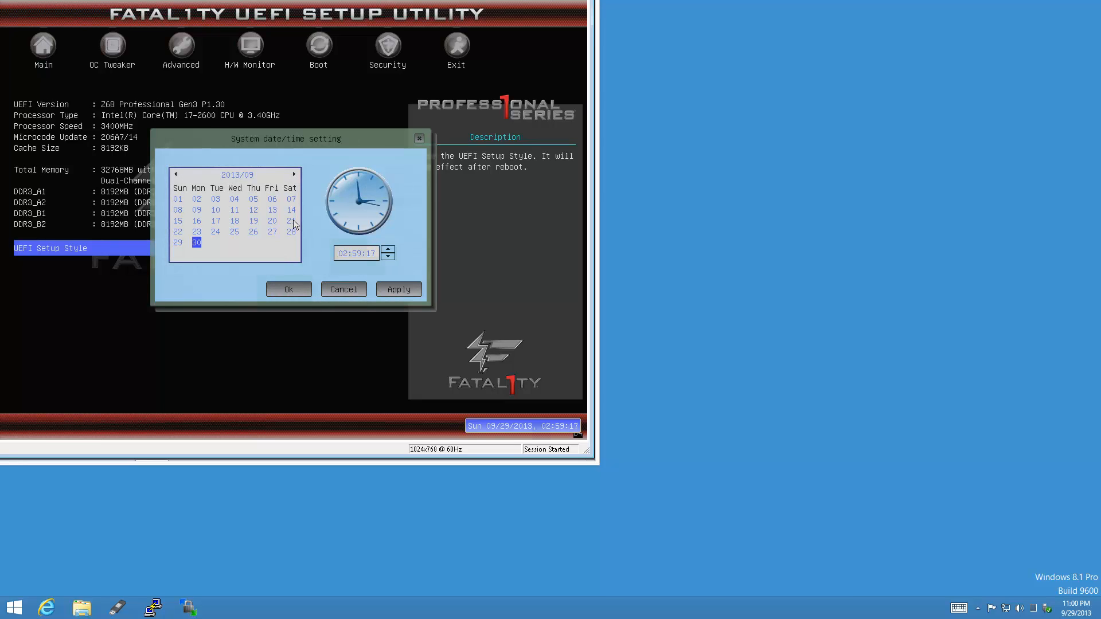
key(Tab)
key(Tab)
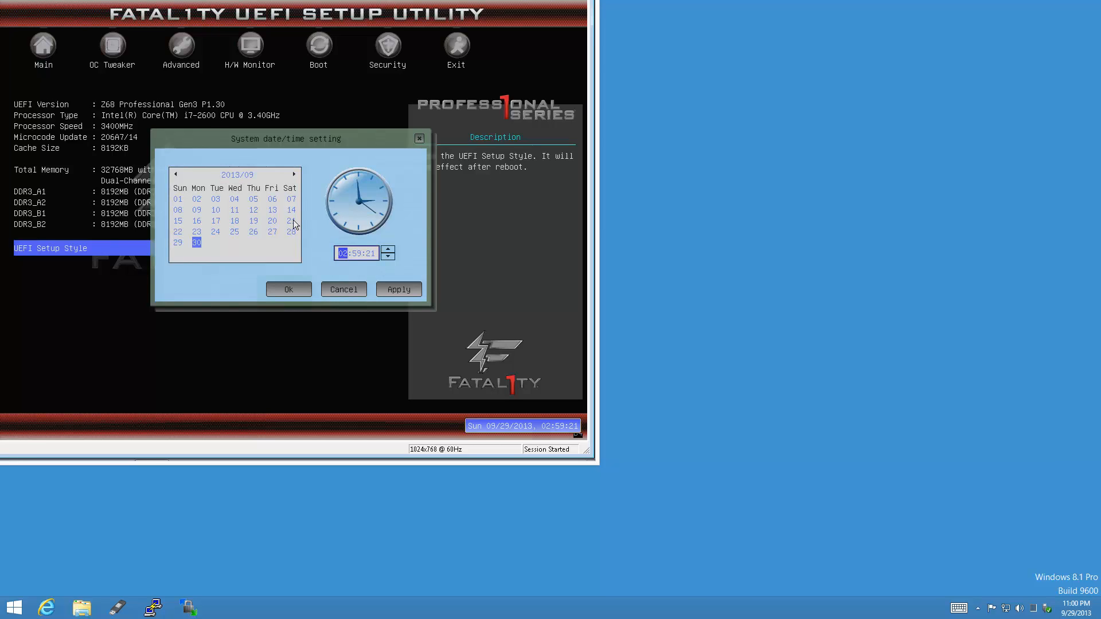
key(Tab)
key(Tab)
key(Tab)
key(Return)
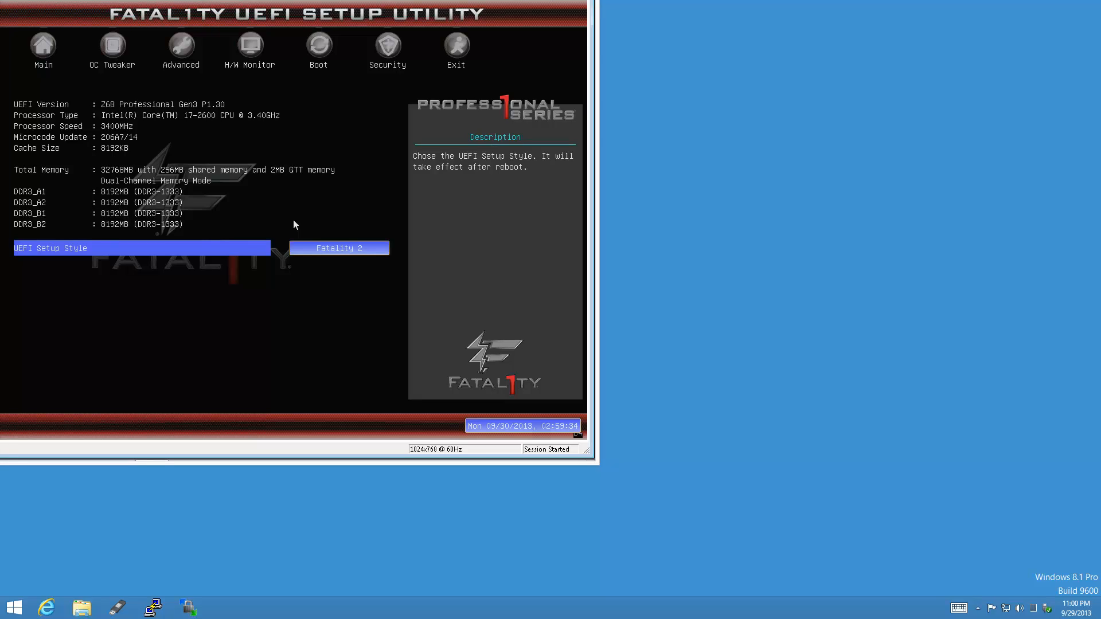
Verify Intel Virtualization Technology and No-Execute Memory Protection under Advanced > CPU Configuration.
key(Right)
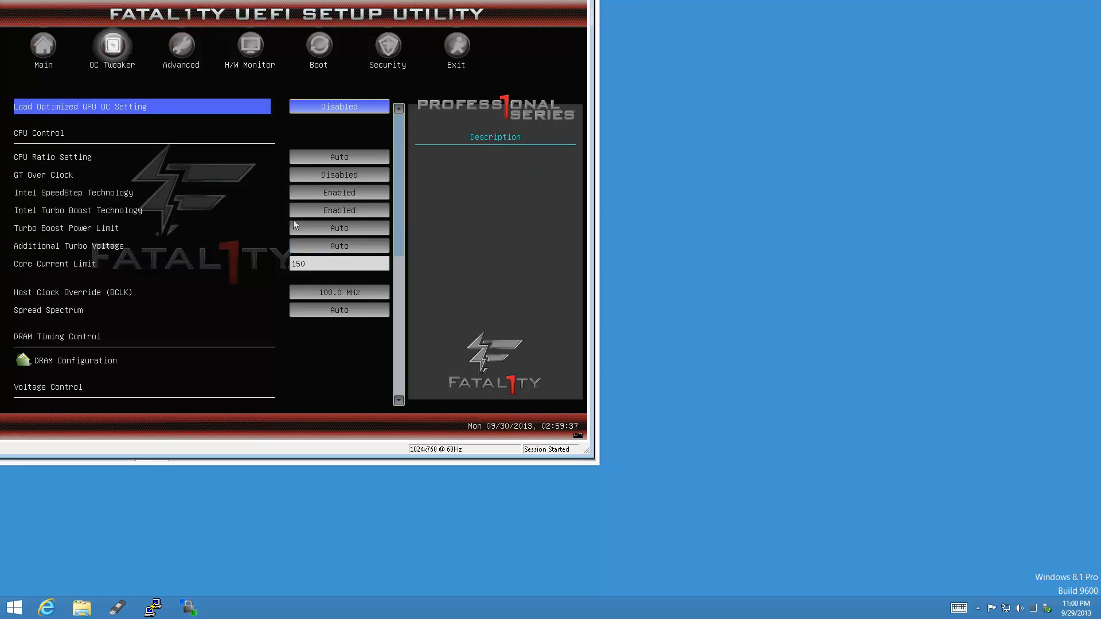
key(Right)
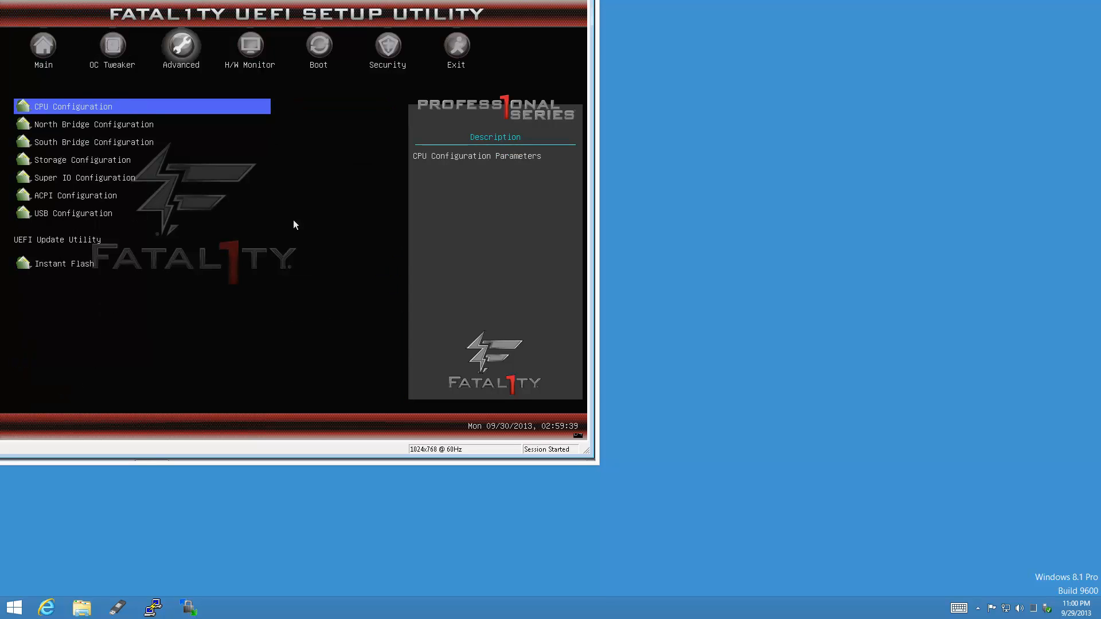
key(Return)
key(Down)
key(Down)
key(Down)
key(Down)
key(Down)
key(Down)
key(Down)
key(Down)
key(Down)
key(Down)
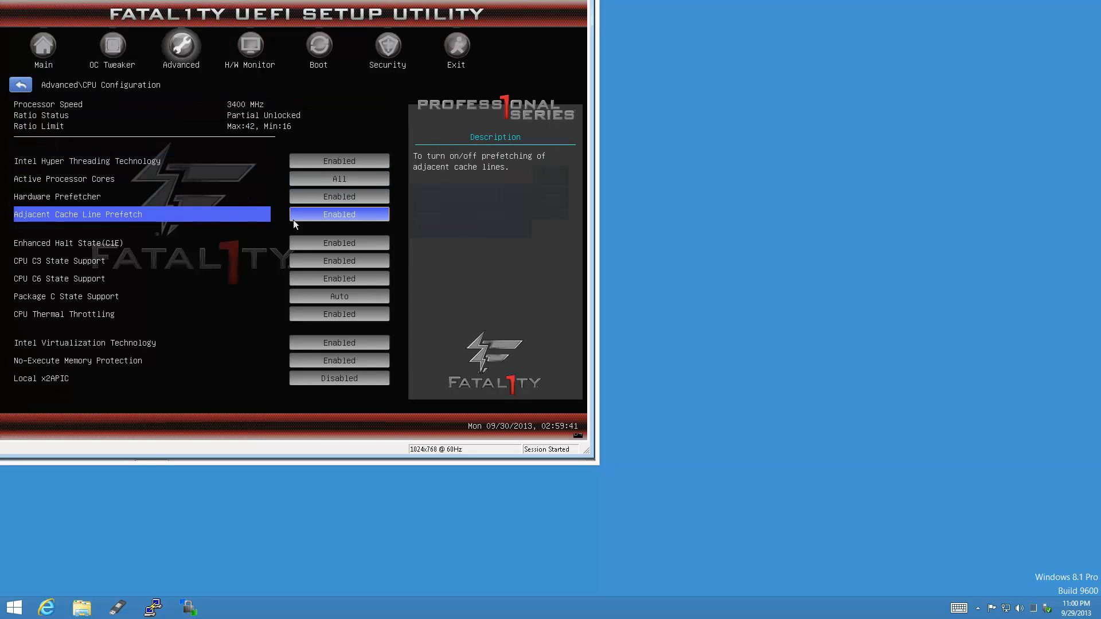
key(Up)
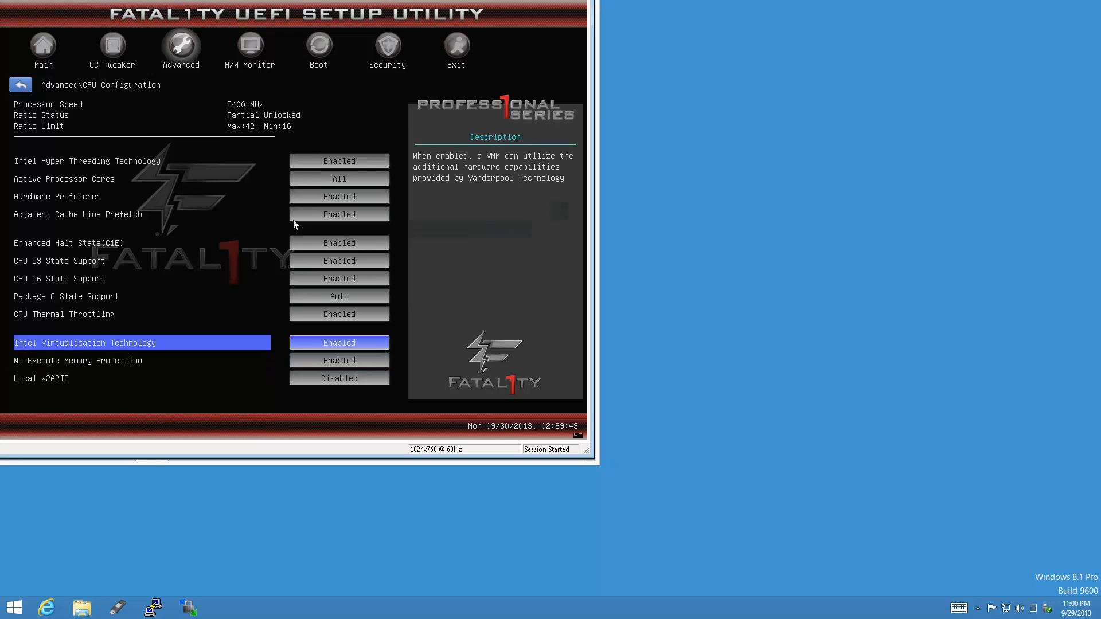
key(Down)
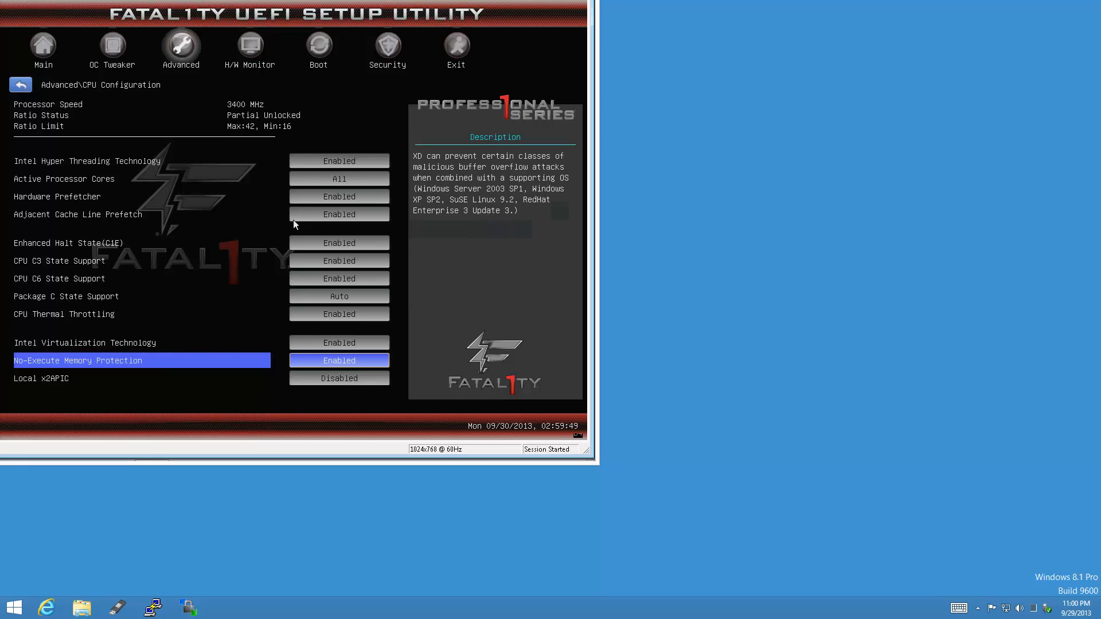
key(Escape)
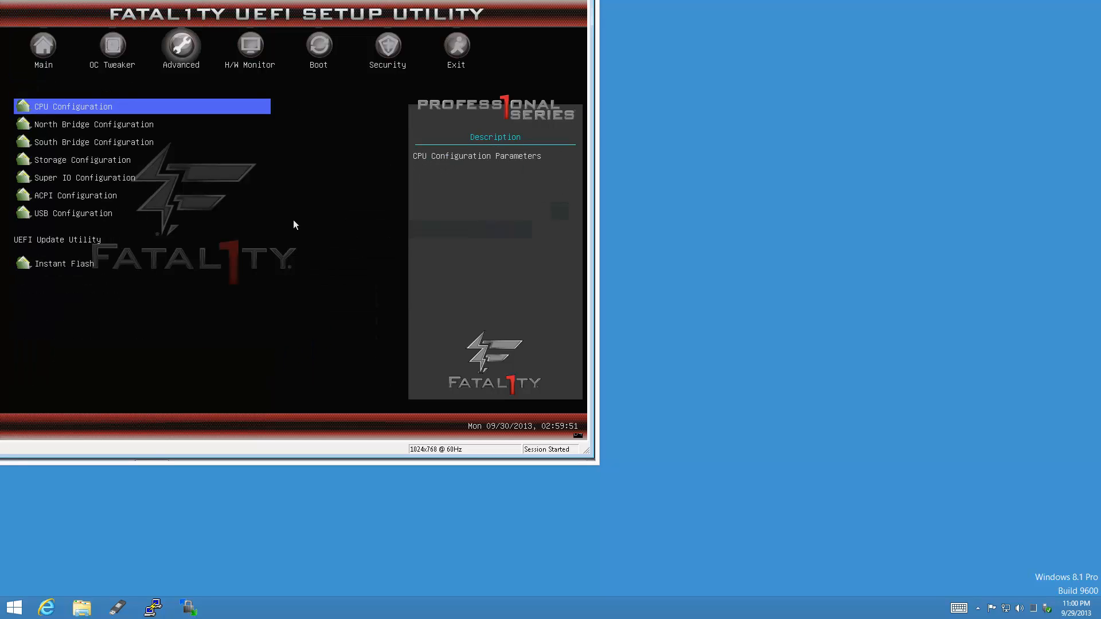
Verify VT-d is enabled in North Bridge Configuration.
key(Down)
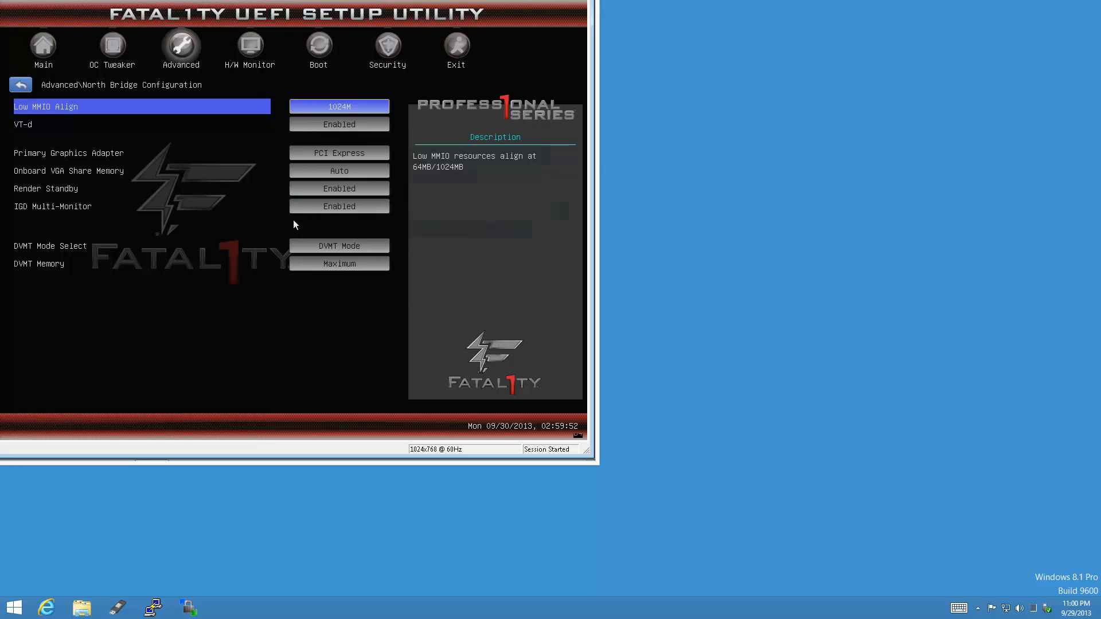
key(Down)
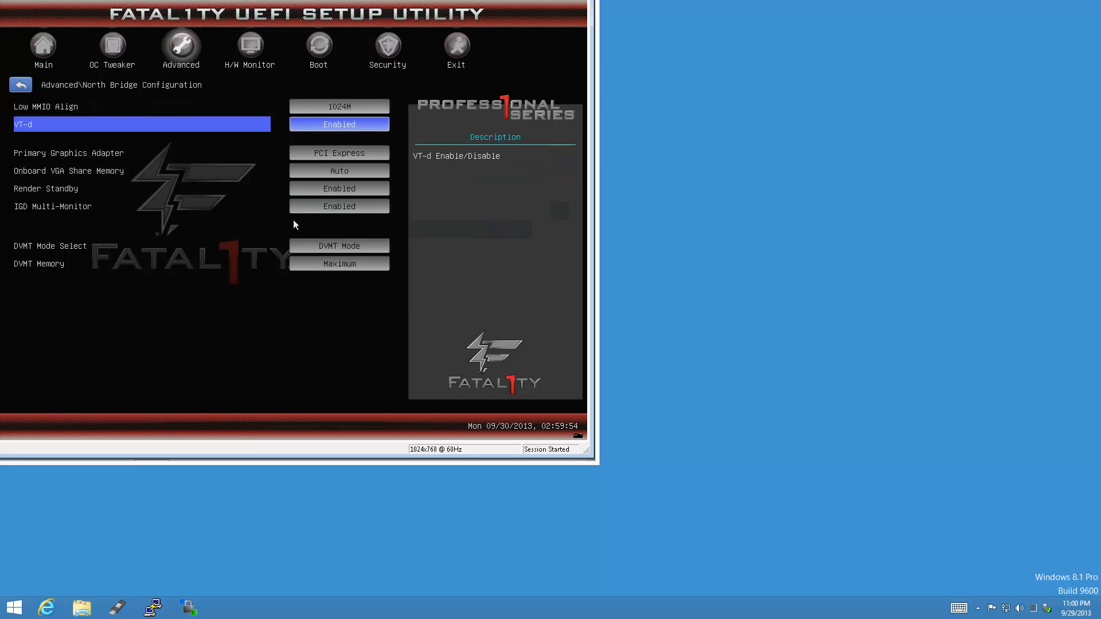
key(Escape)
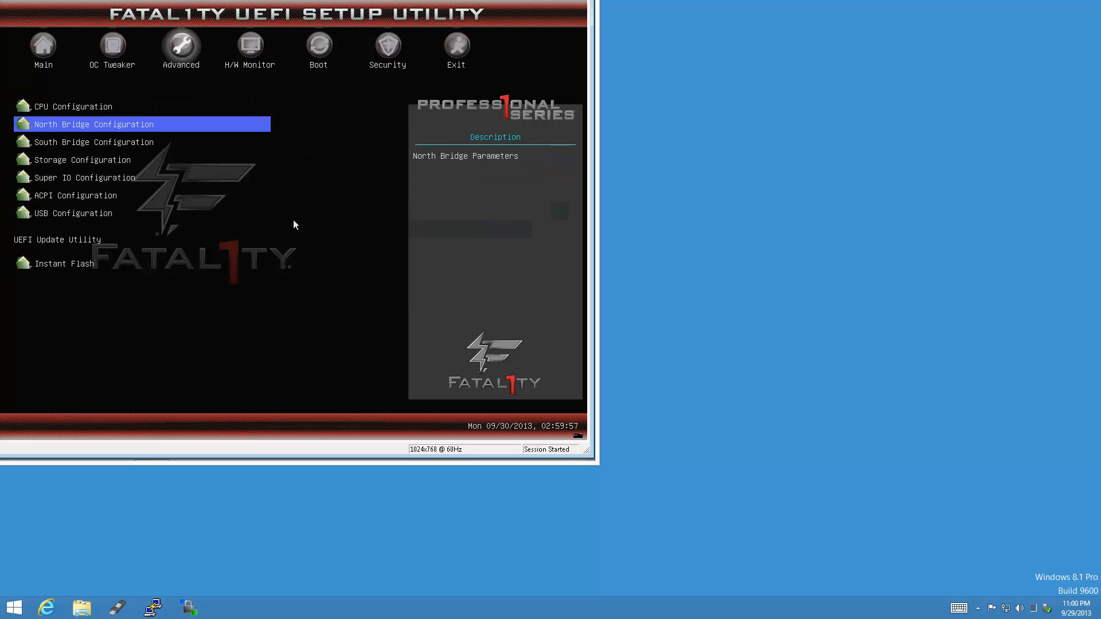
Review Storage and USB Configuration, then move to the Boot page.
key(Down)
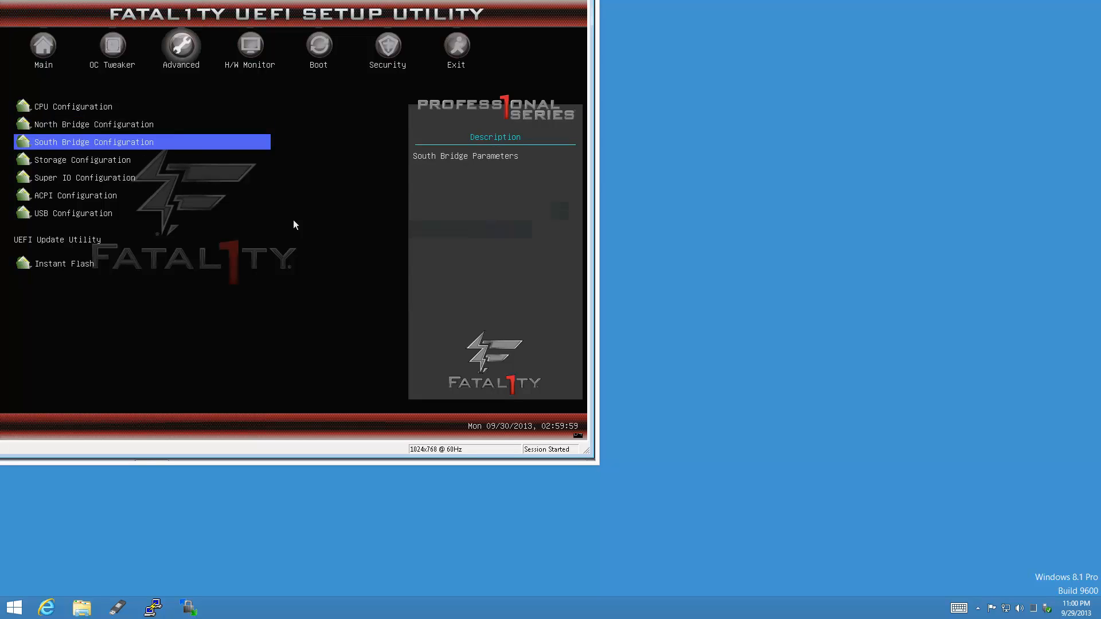
key(Down)
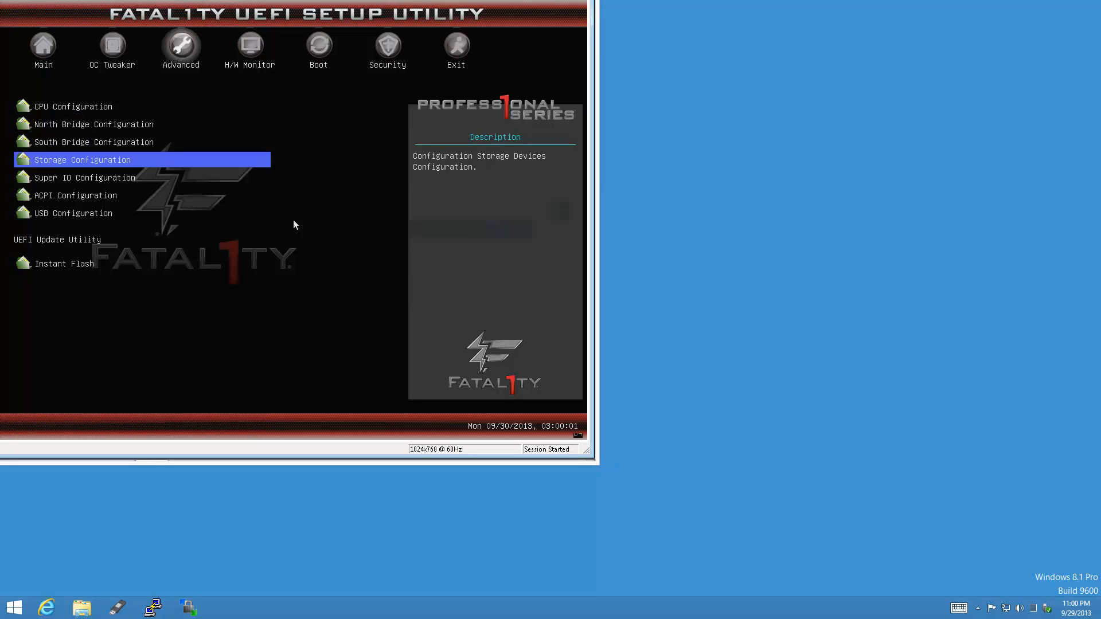
key(Return)
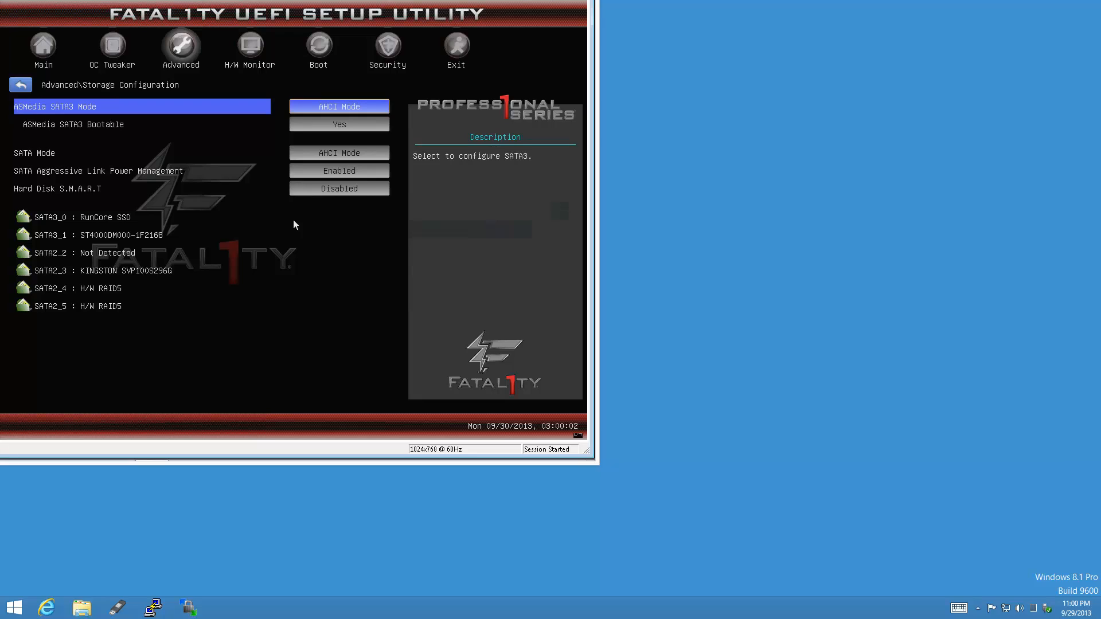
key(Escape)
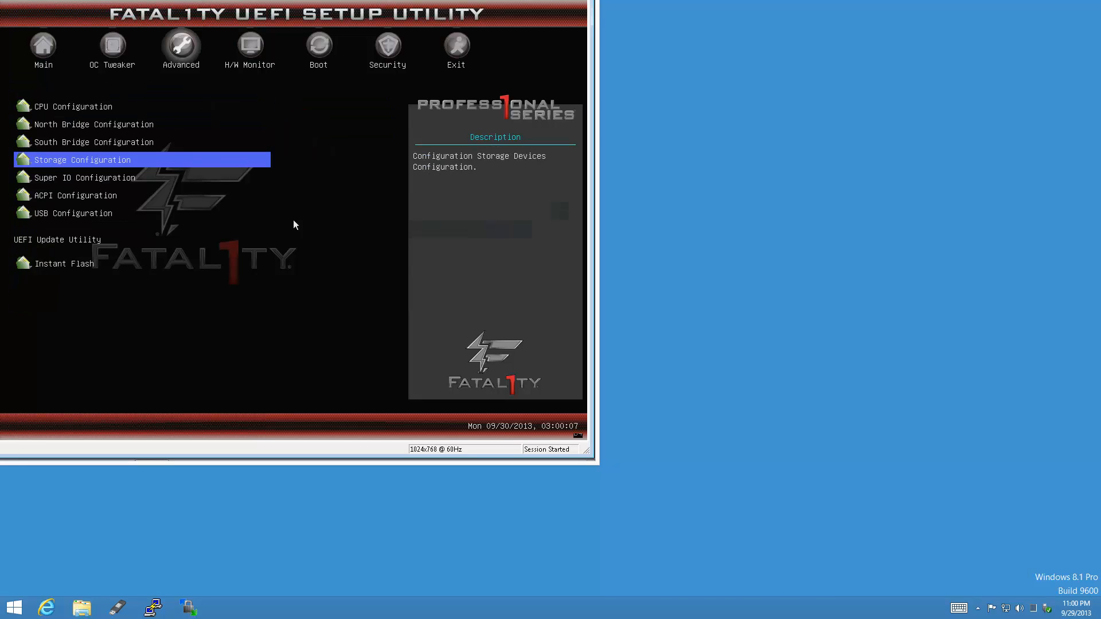
key(Down)
key(Down)
key(Down)
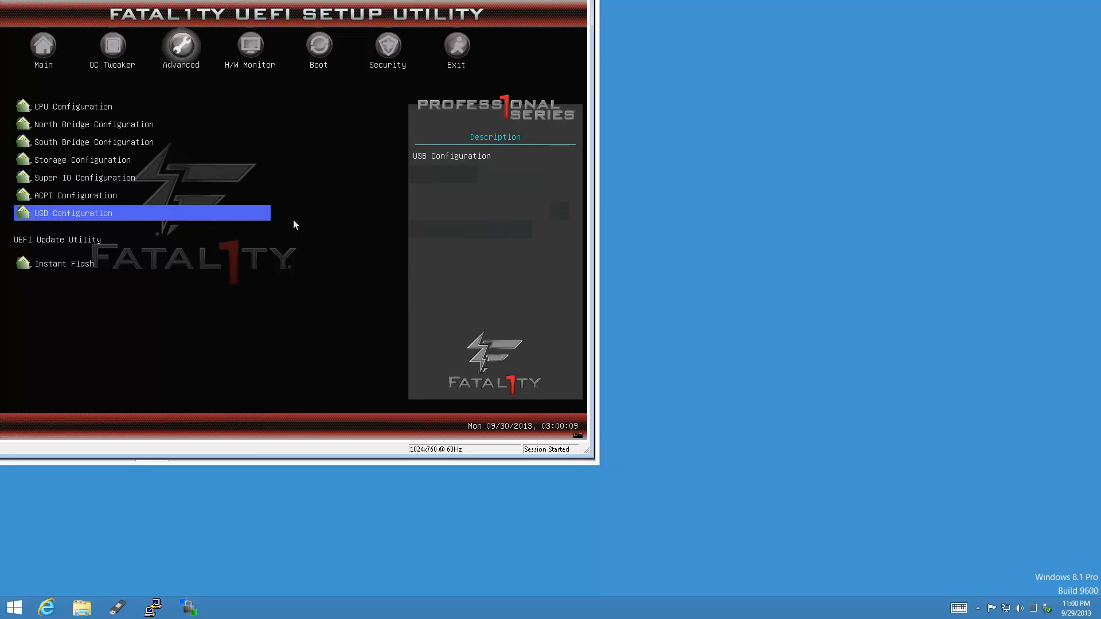
key(Return)
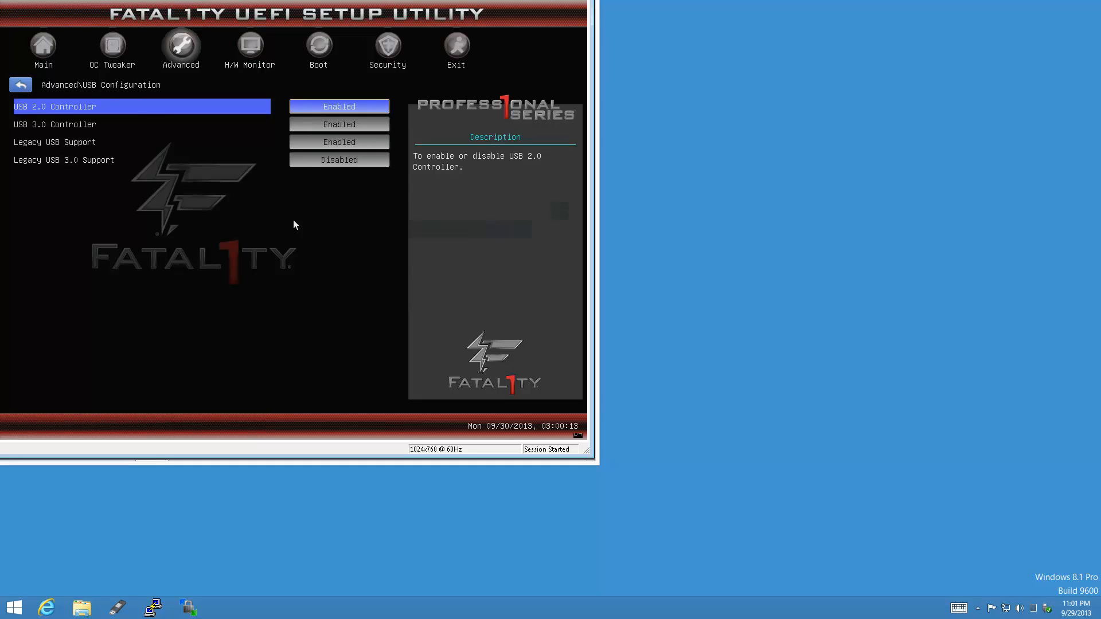
key(Escape)
key(Right)
key(Right)
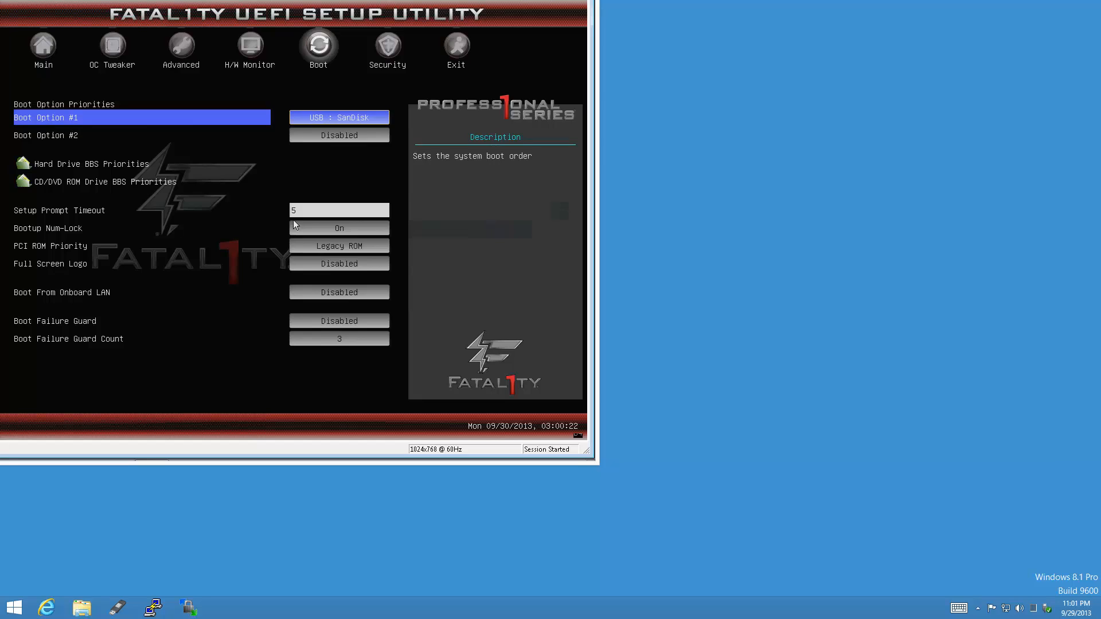
Keep USB: SanDisk as Boot Option #1 and review the remaining boot options.
key(Return)
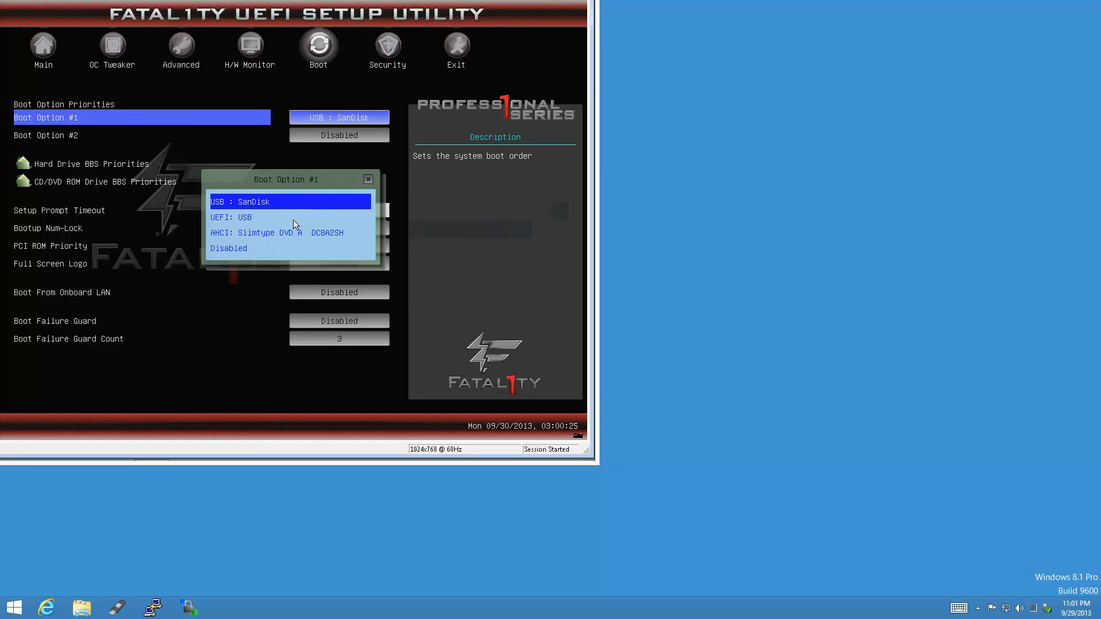
key(Escape)
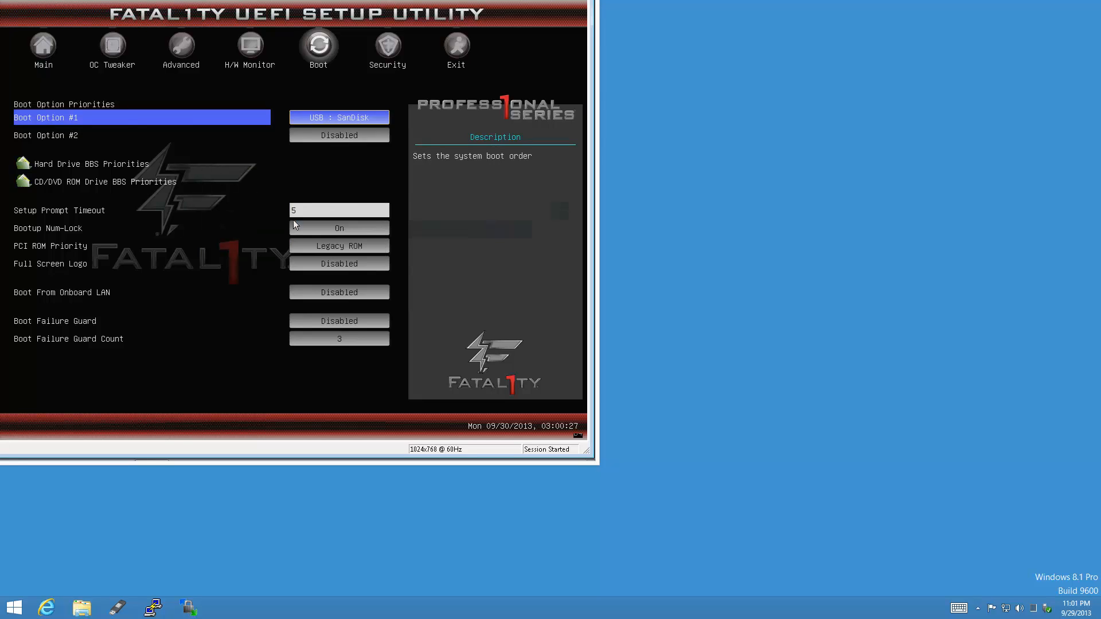
key(Down)
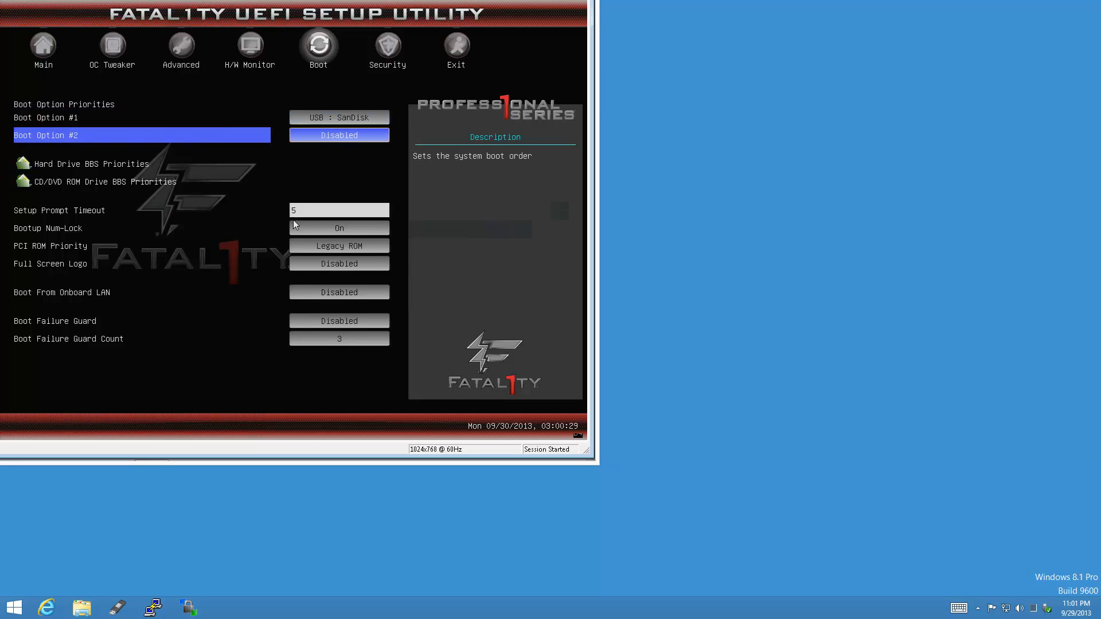
key(Down)
key(Down)
key(Down)
key(Down)
key(Down)
key(Down)
key(Down)
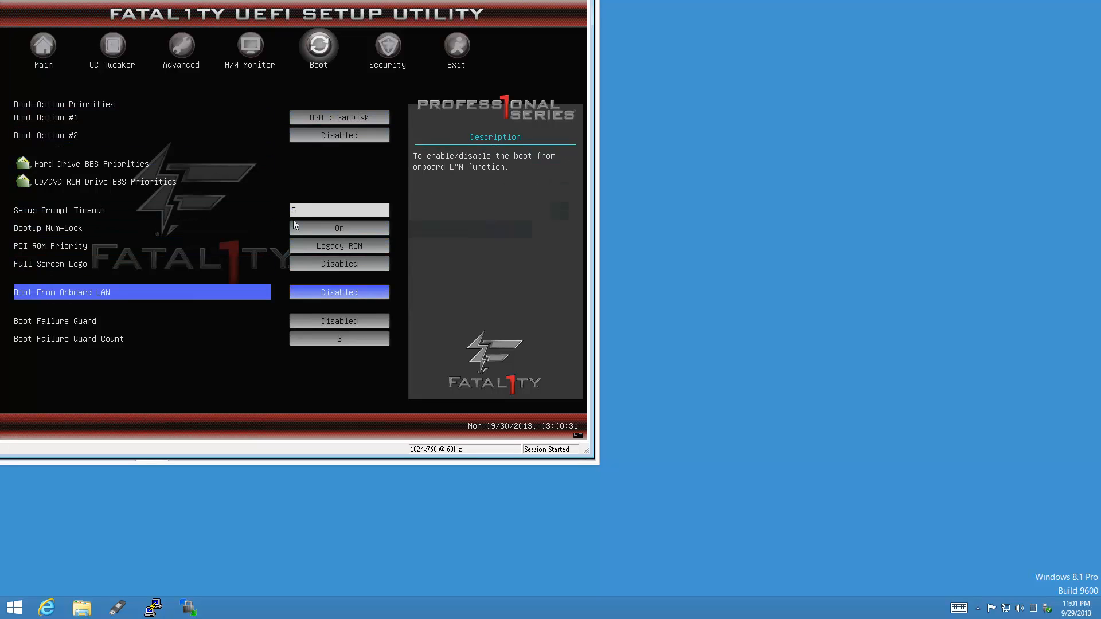
Save changes and exit setup, rebooting the server into the ESXi installer.
key(Right)
key(Right)
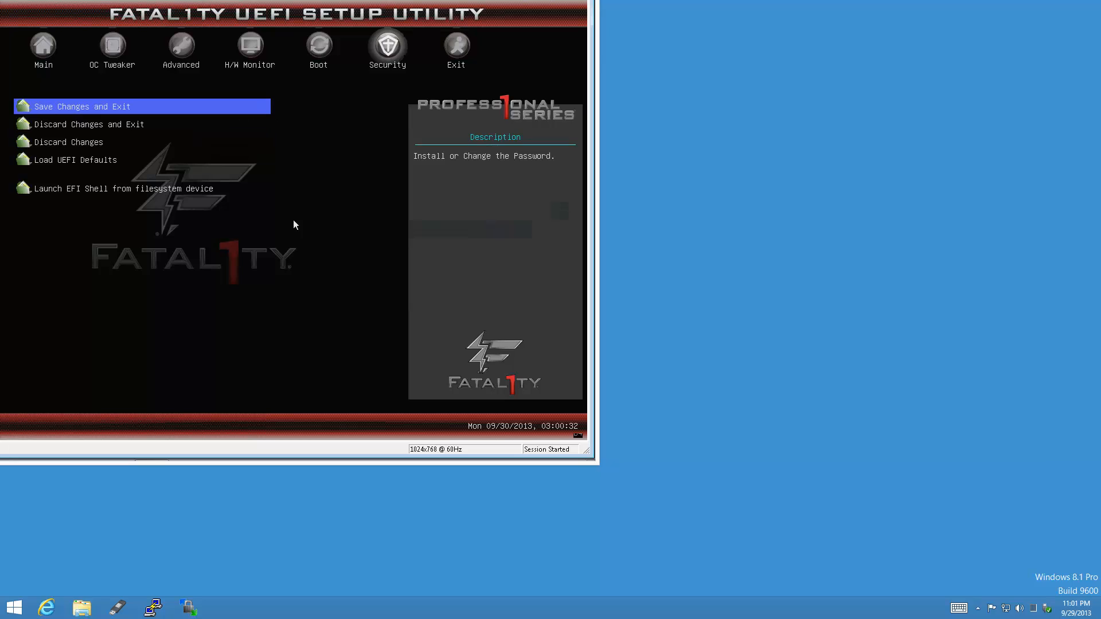
key(Return)
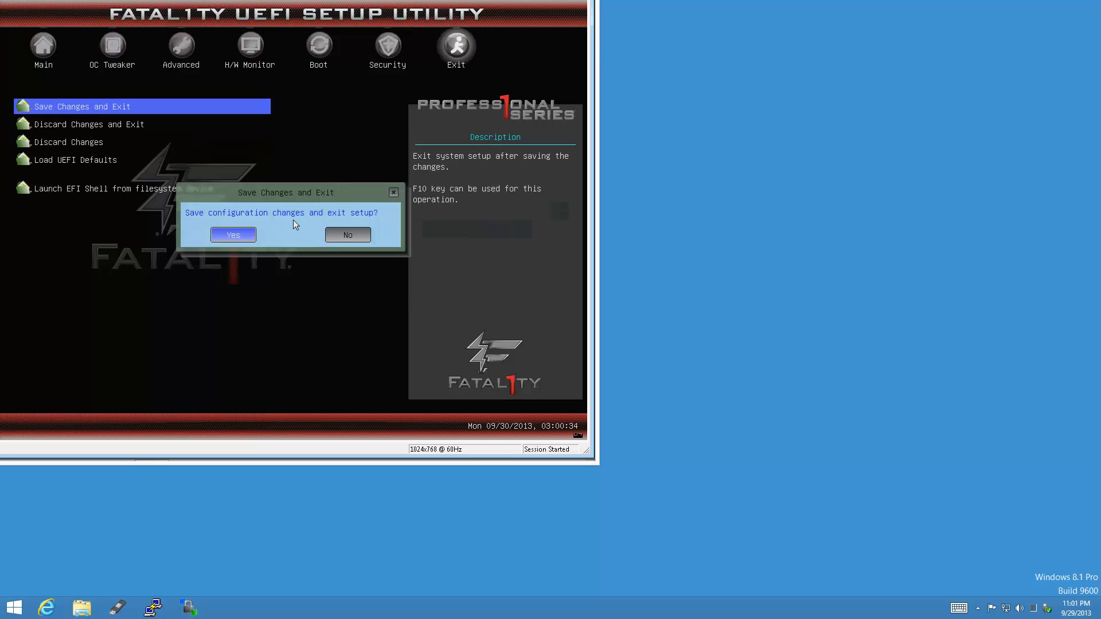
key(Return)
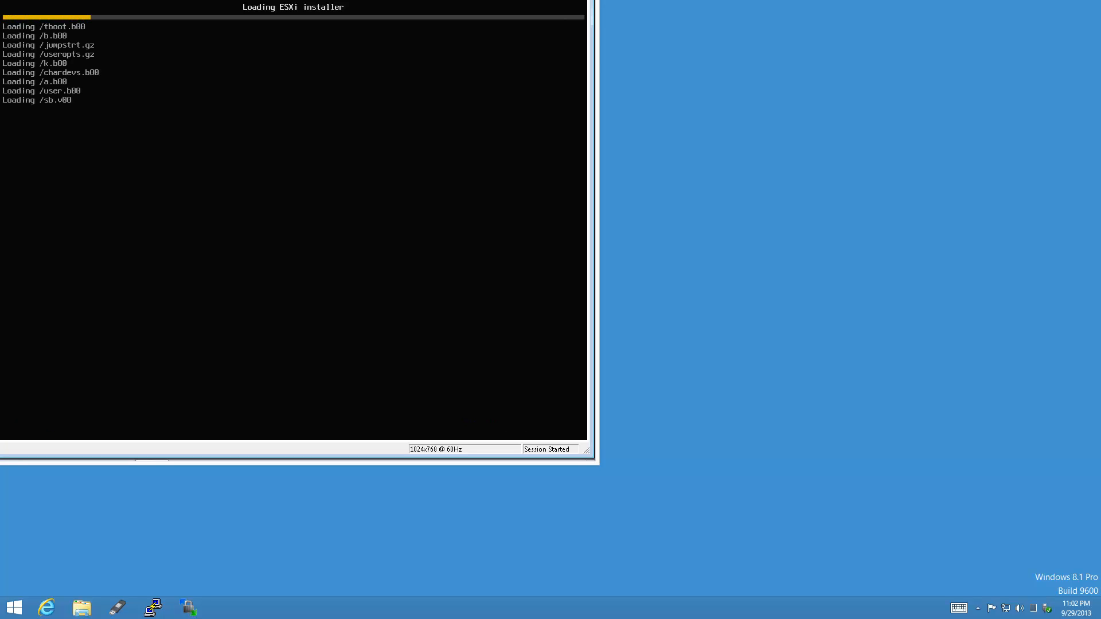
Check the time in Windows Date and Time settings, cancel, and return to the ESXi console.
click(1099, 610)
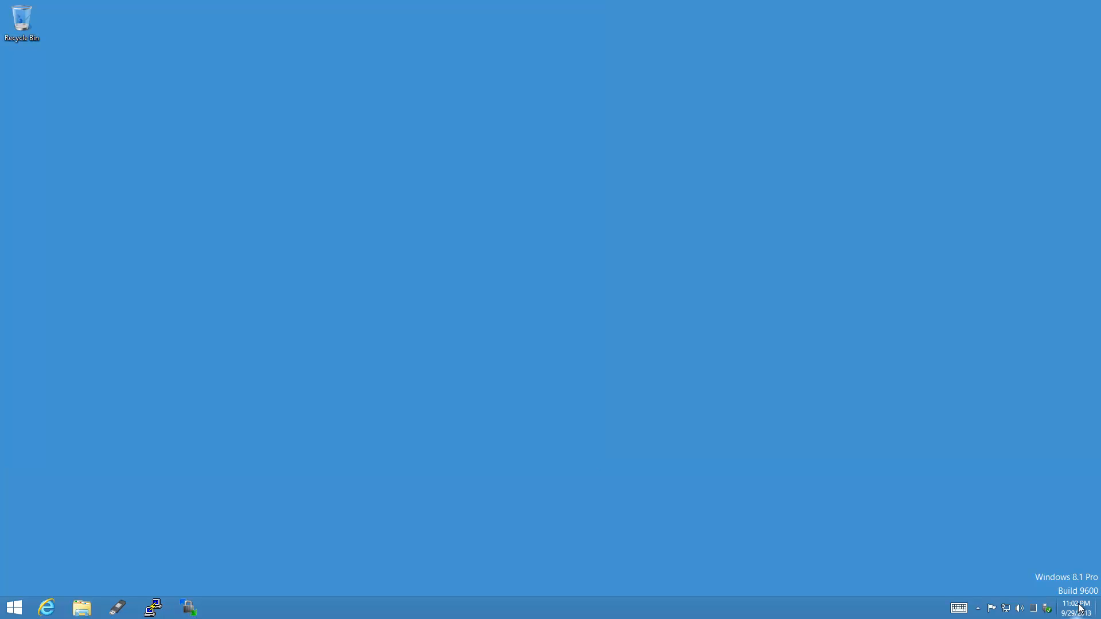
right_click(1081, 609)
click(1037, 482)
click(1098, 610)
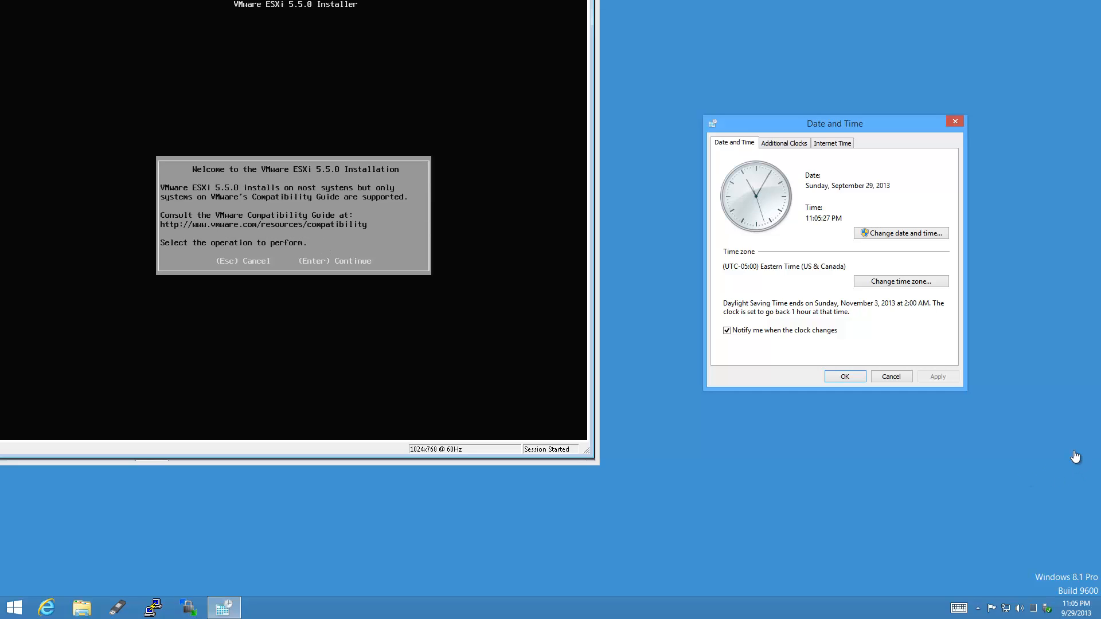
click(906, 376)
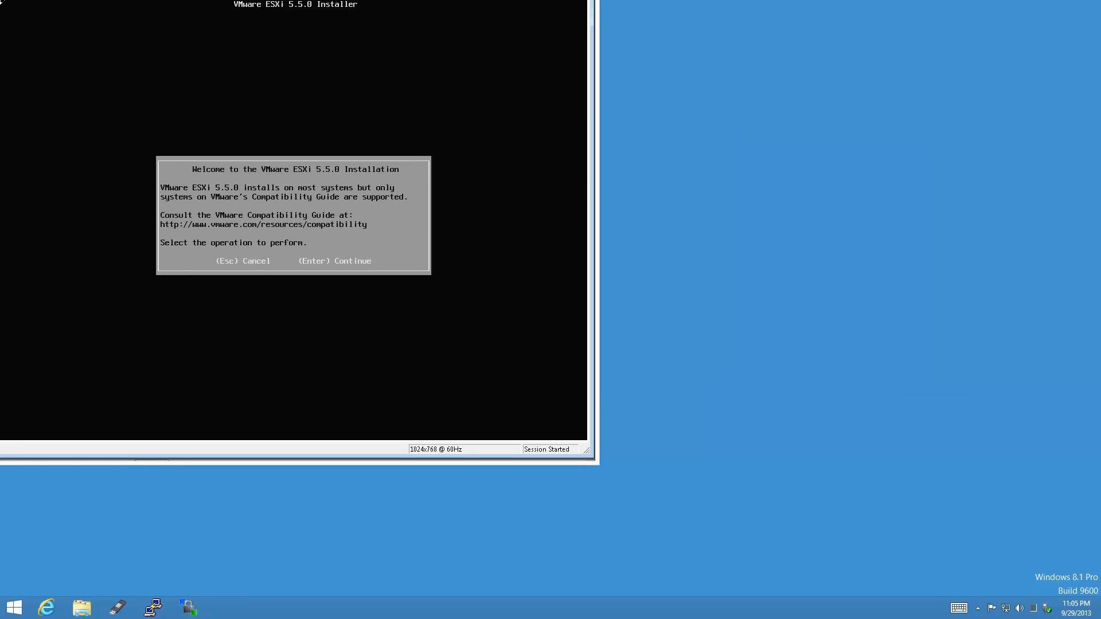
Accept the ESXi EULA with F11 and pick SanDisk Cruzer Fit as install disk, confirming overwrite.
key(Return)
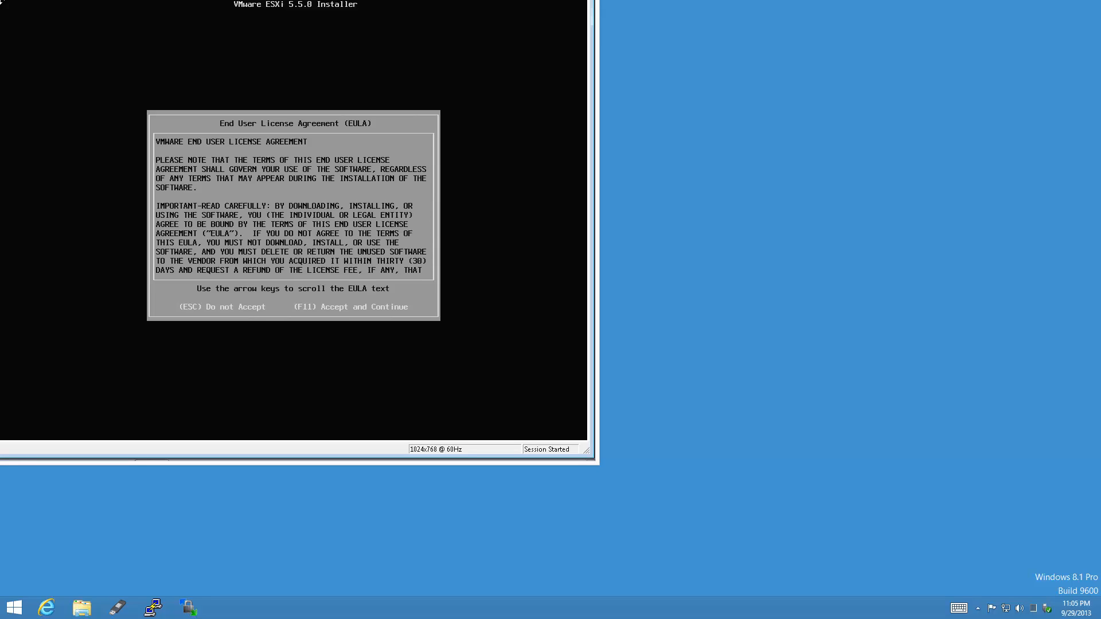
key(F11)
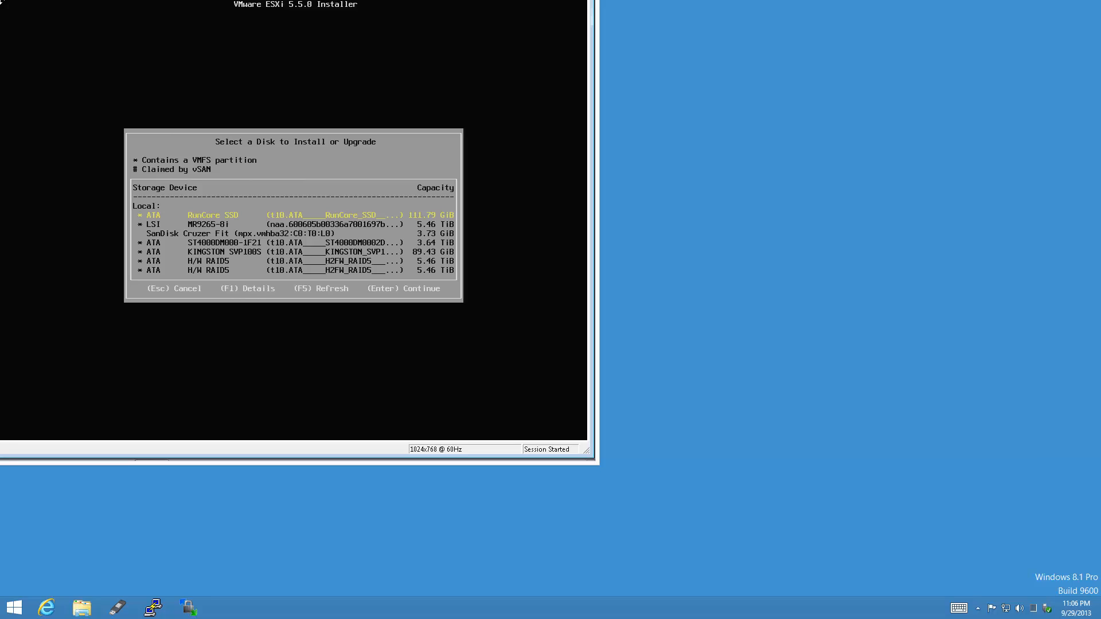
key(Down)
key(Down)
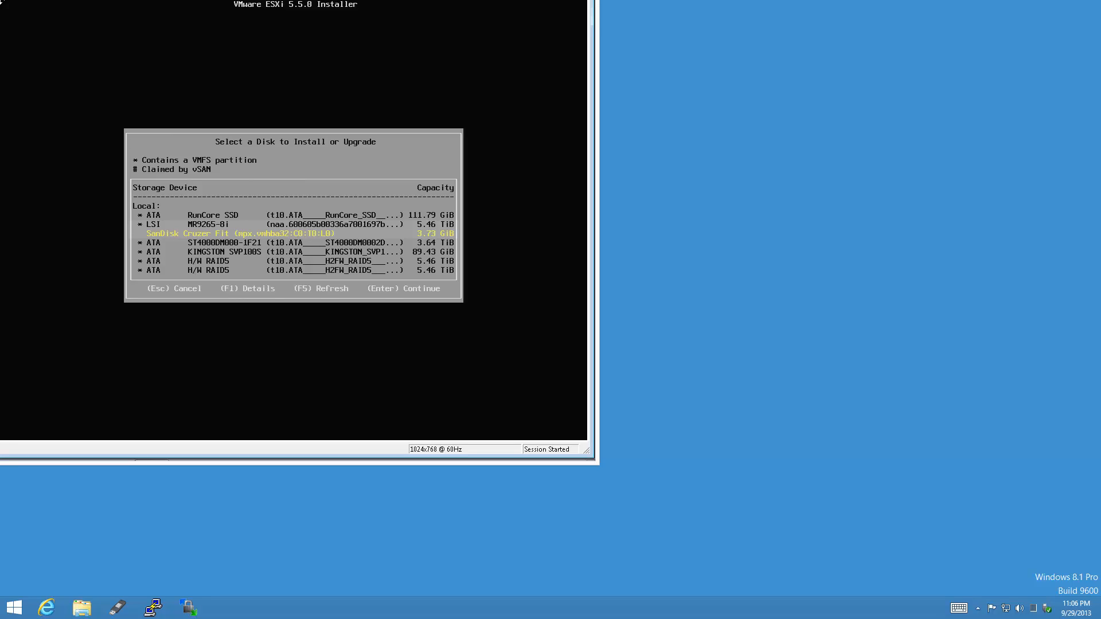
key(Return)
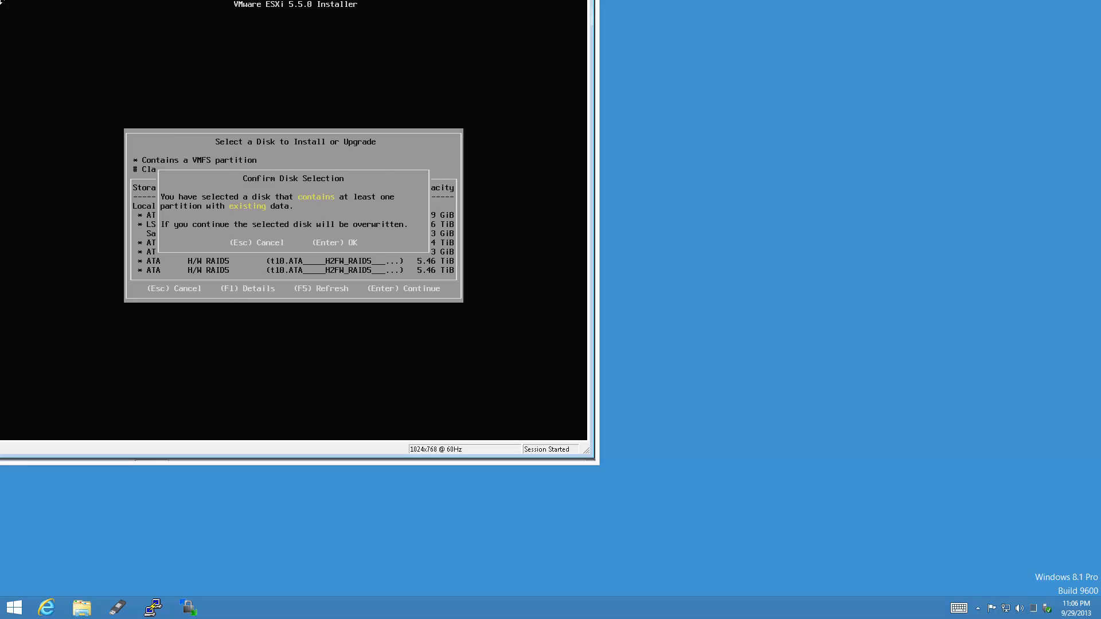
key(Return)
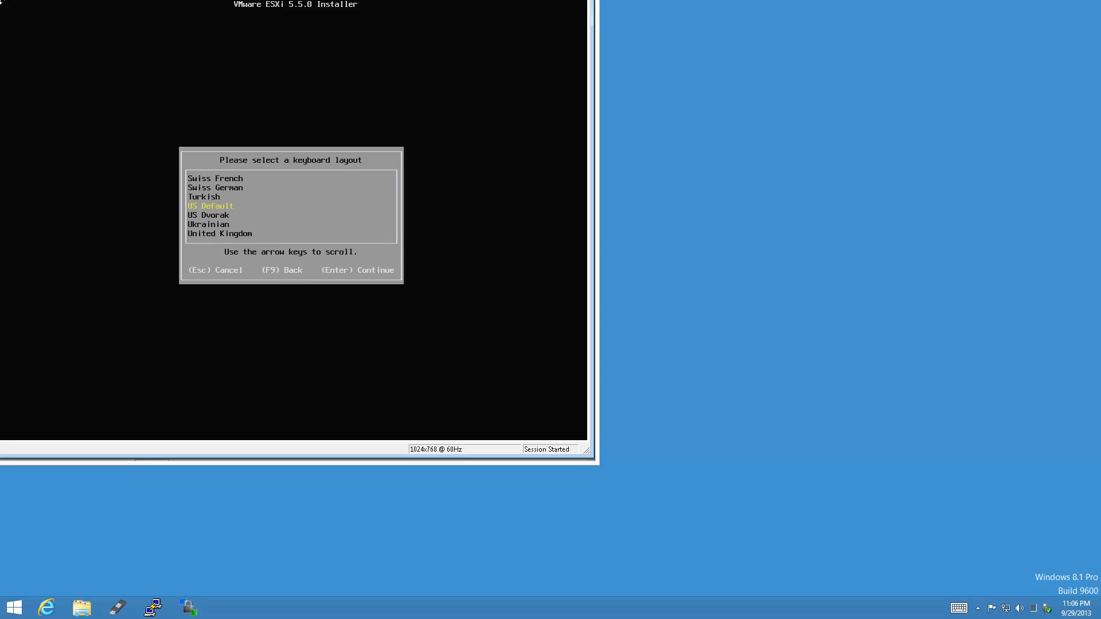
Keep the US Default keyboard, set the root password and install ESXi 5.5.0 onto the USB stick.
key(Return)
text(**)
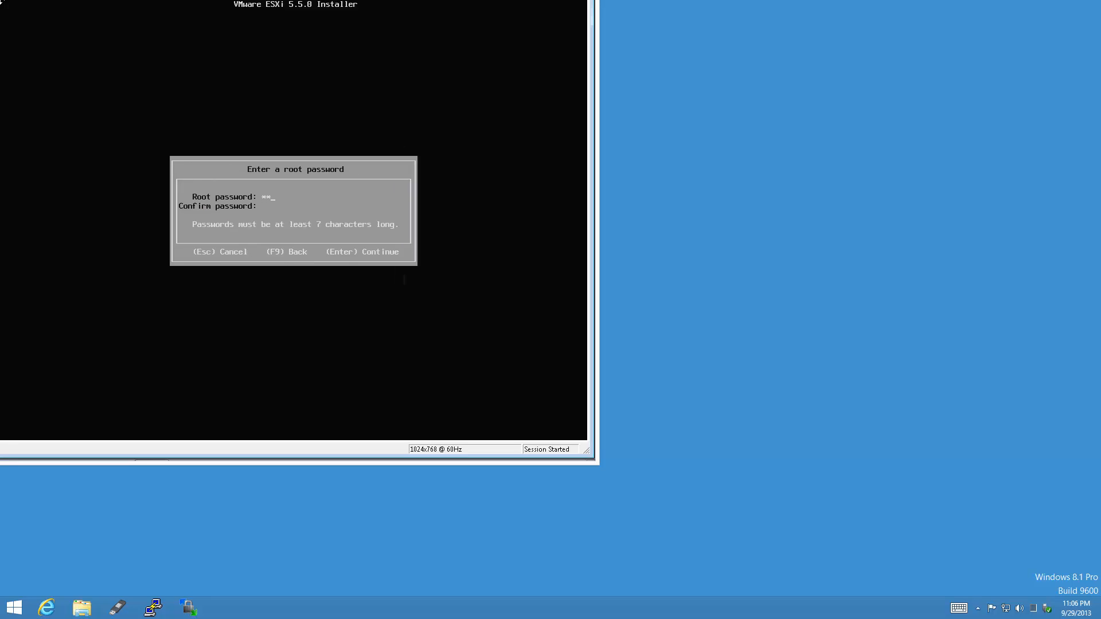
text(******)
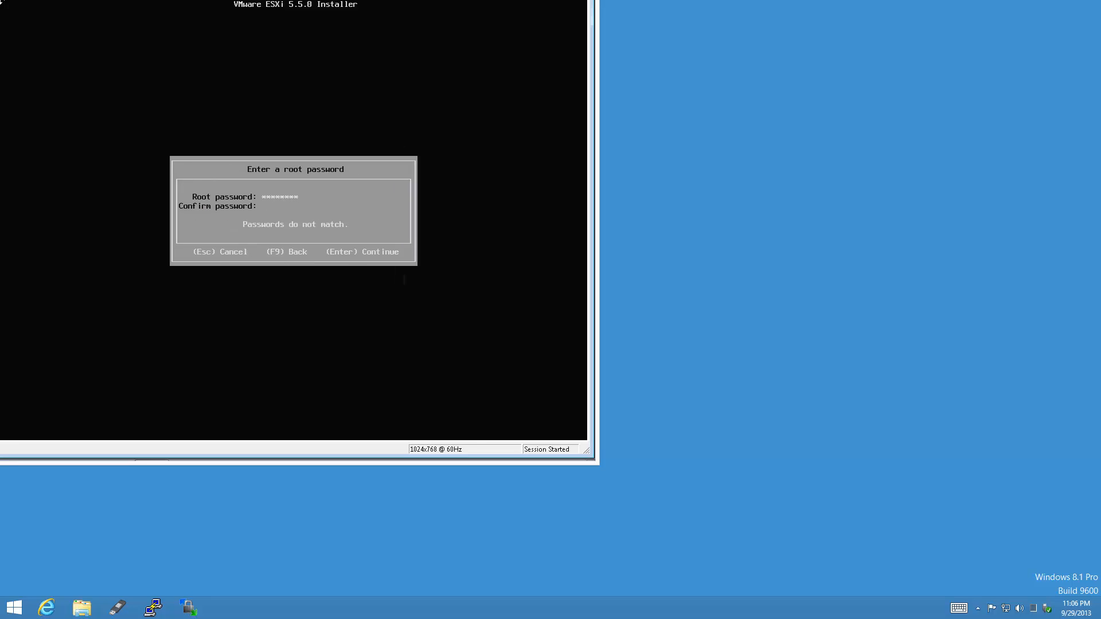
text(********)
key(Return)
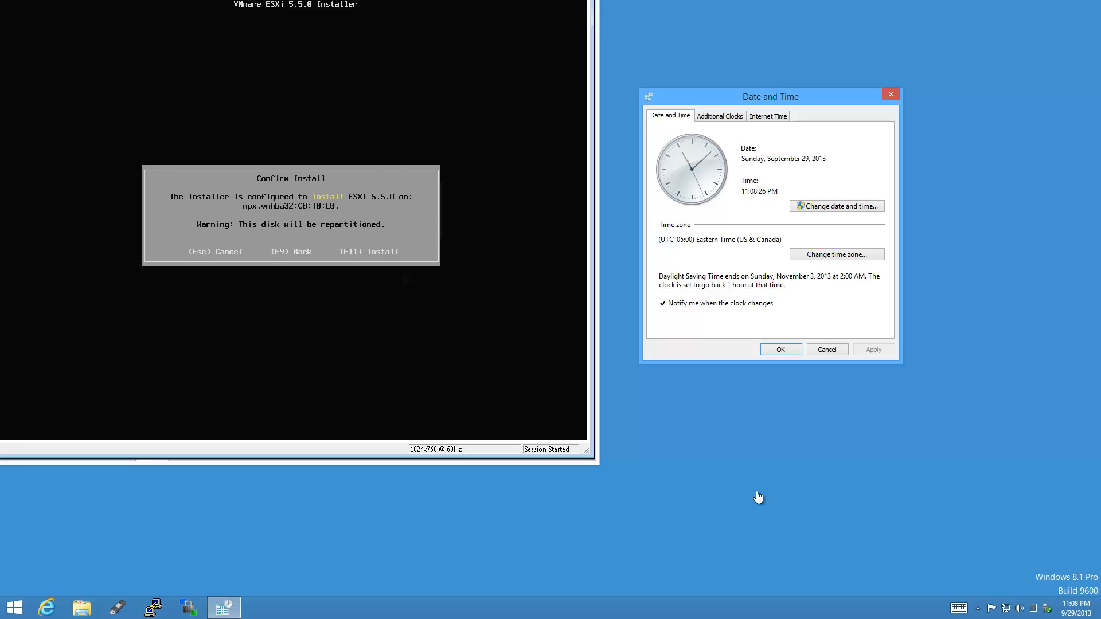
key(F11)
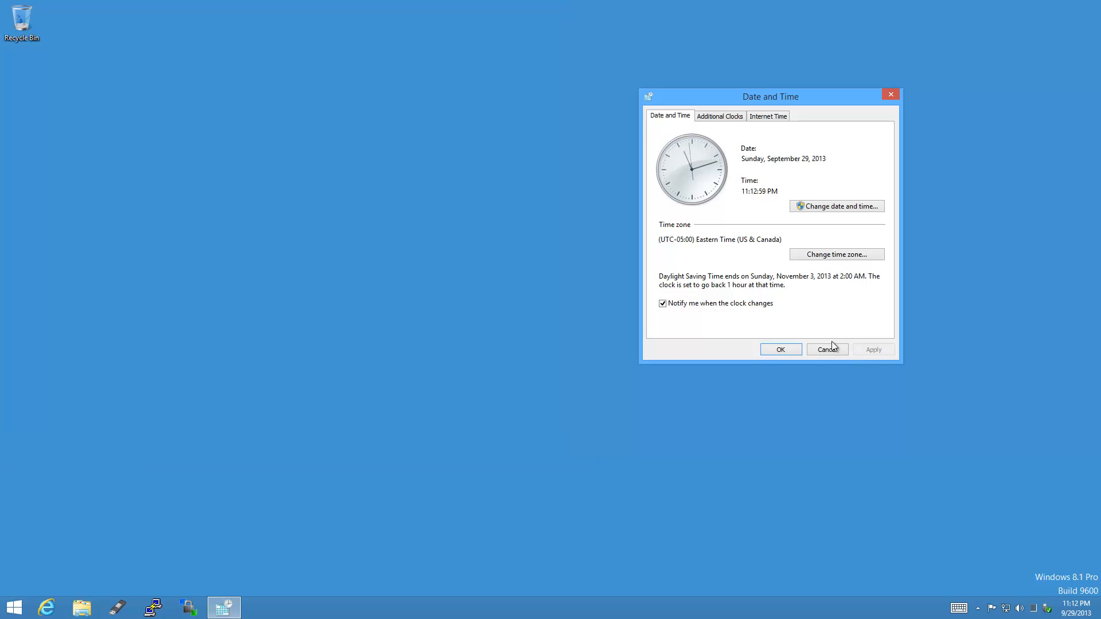
click(831, 346)
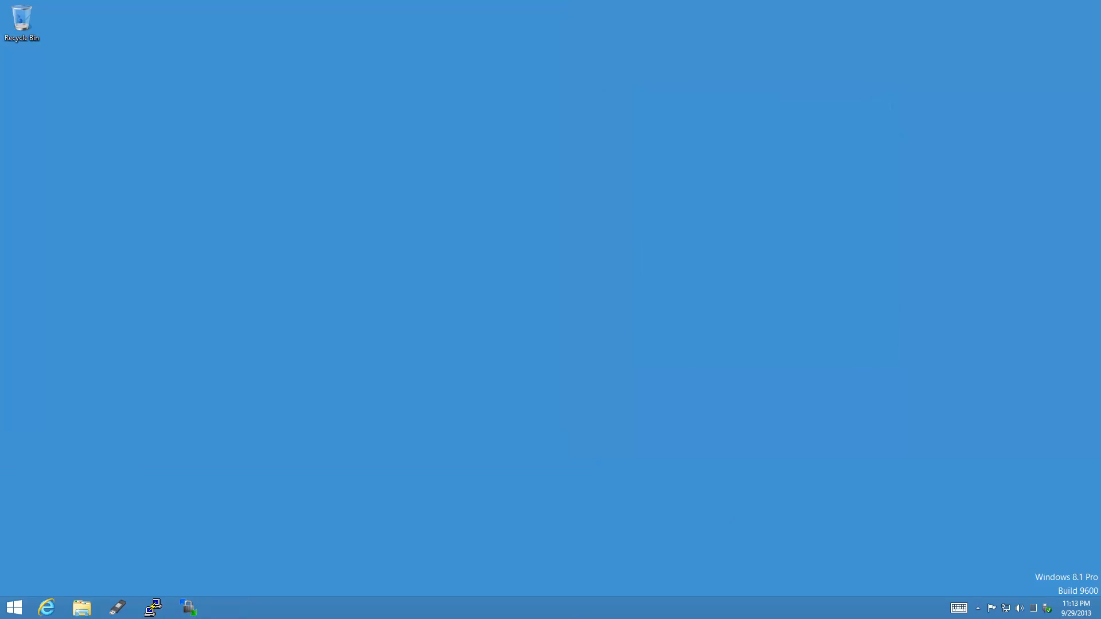
Bring the ESXi console back to the front and reboot the server into ESXi 5.5.0.
click(472, 614)
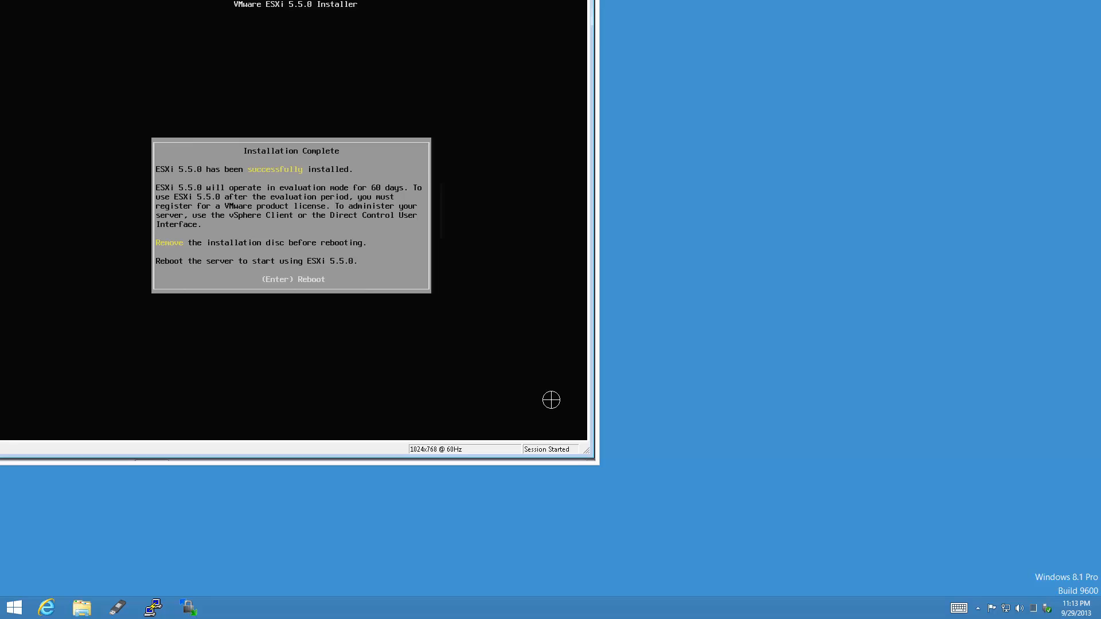
key(Return)
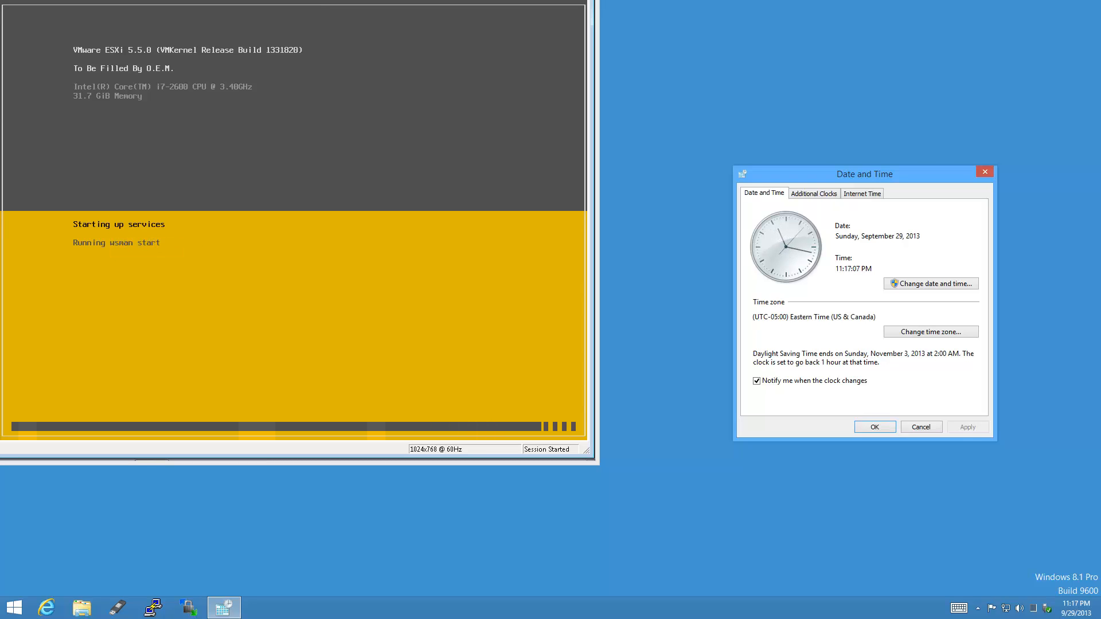
Log in to the ESXi console as root and enter Configure Management Network.
click(985, 172)
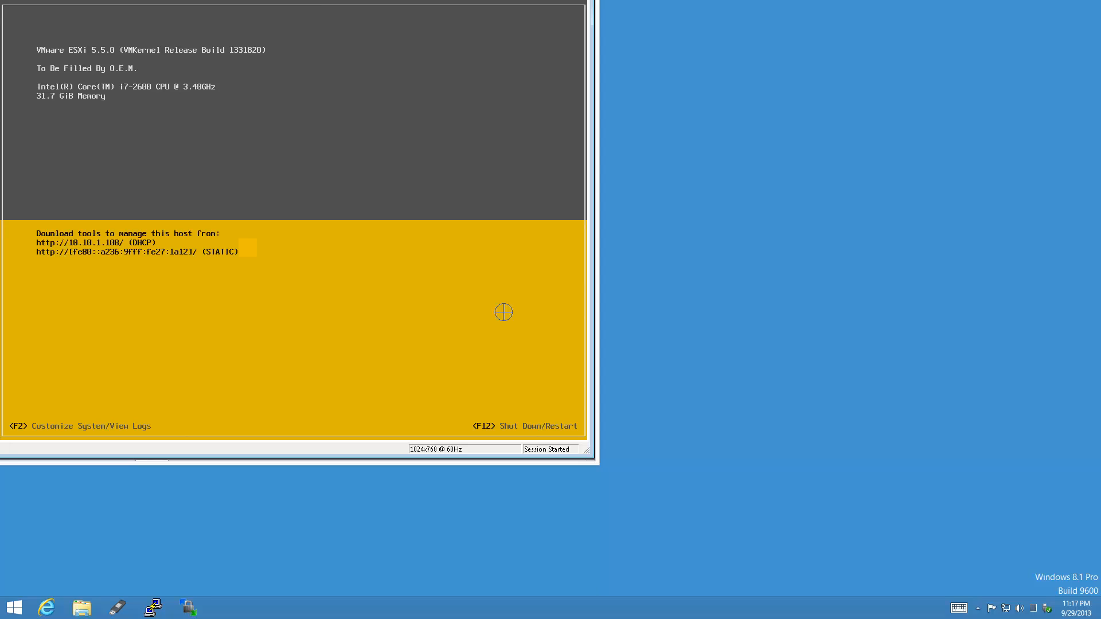
key(F2)
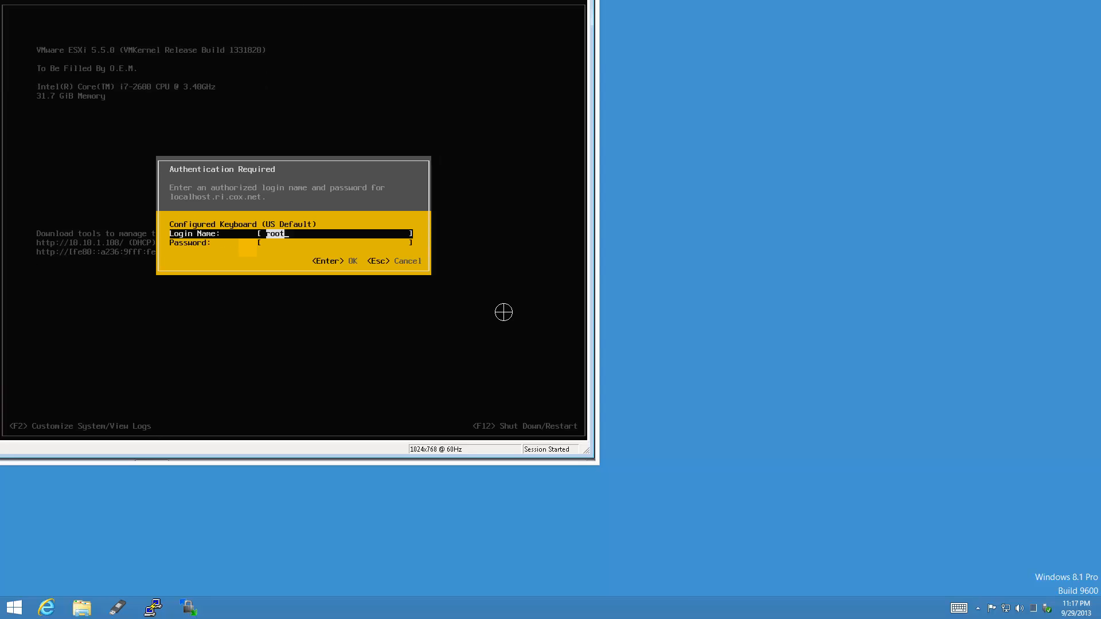
text(********)
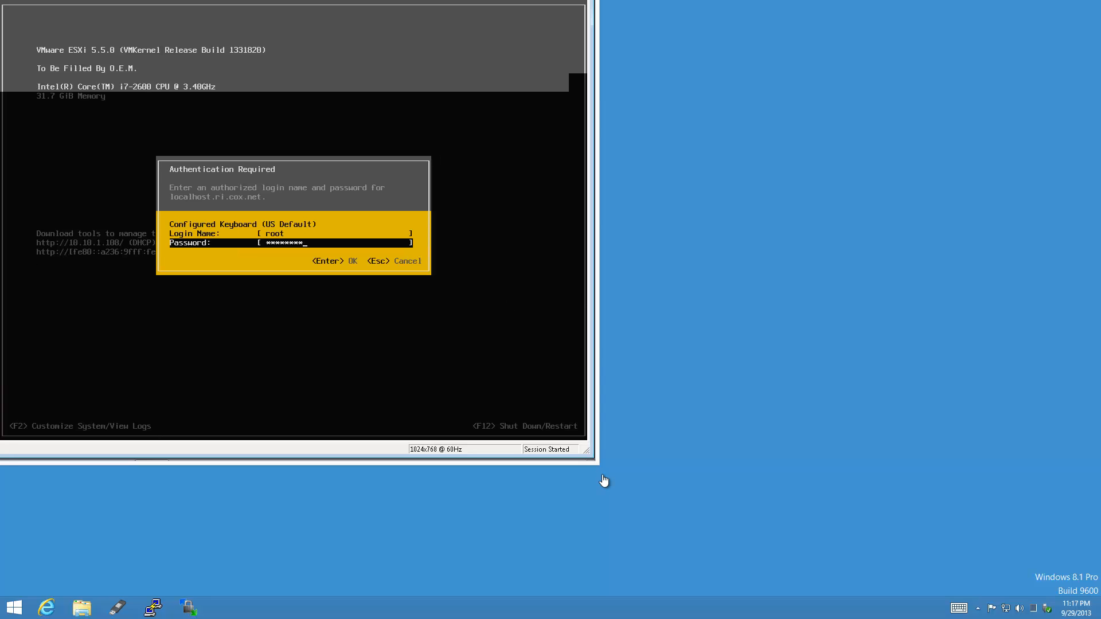
key(Return)
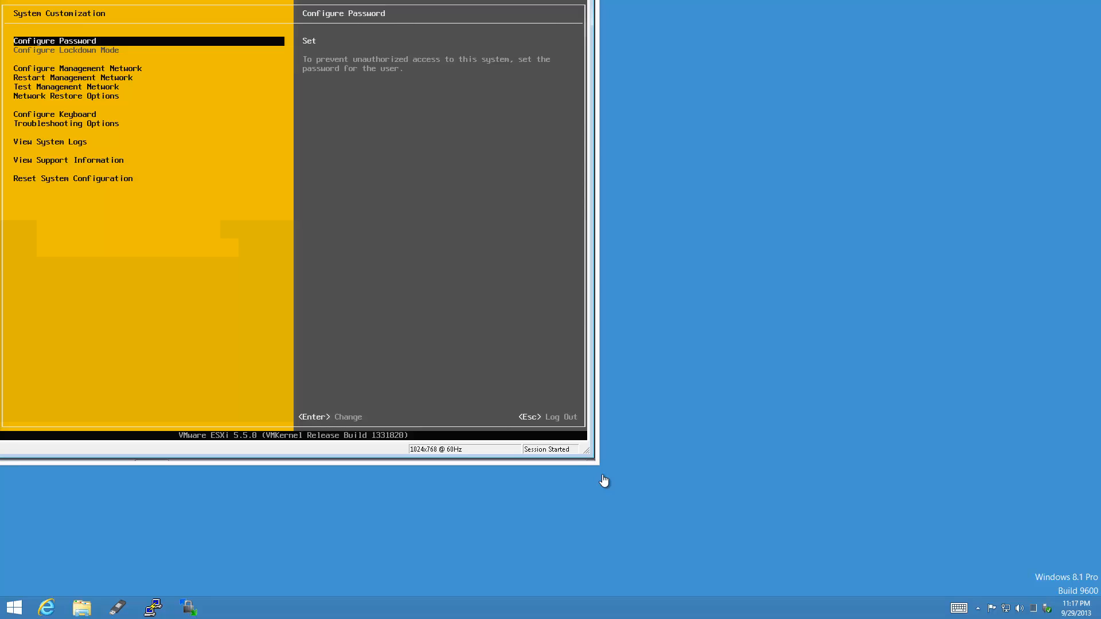
key(Down)
key(Return)
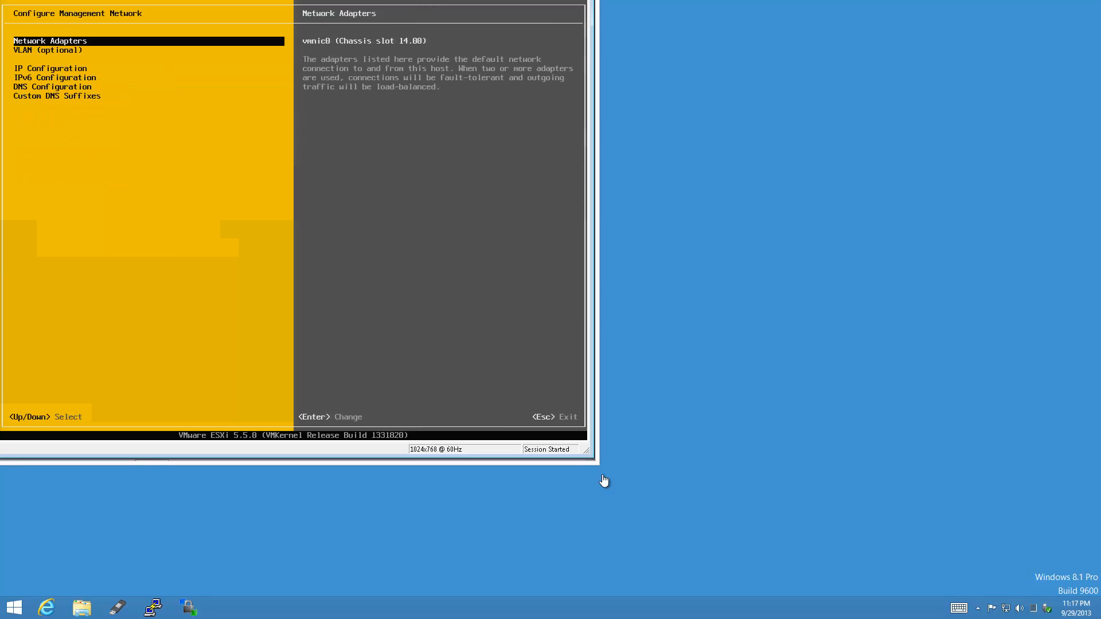
Give the management network the static IP address 10.10.1.50.
key(Down)
key(Down)
key(Return)
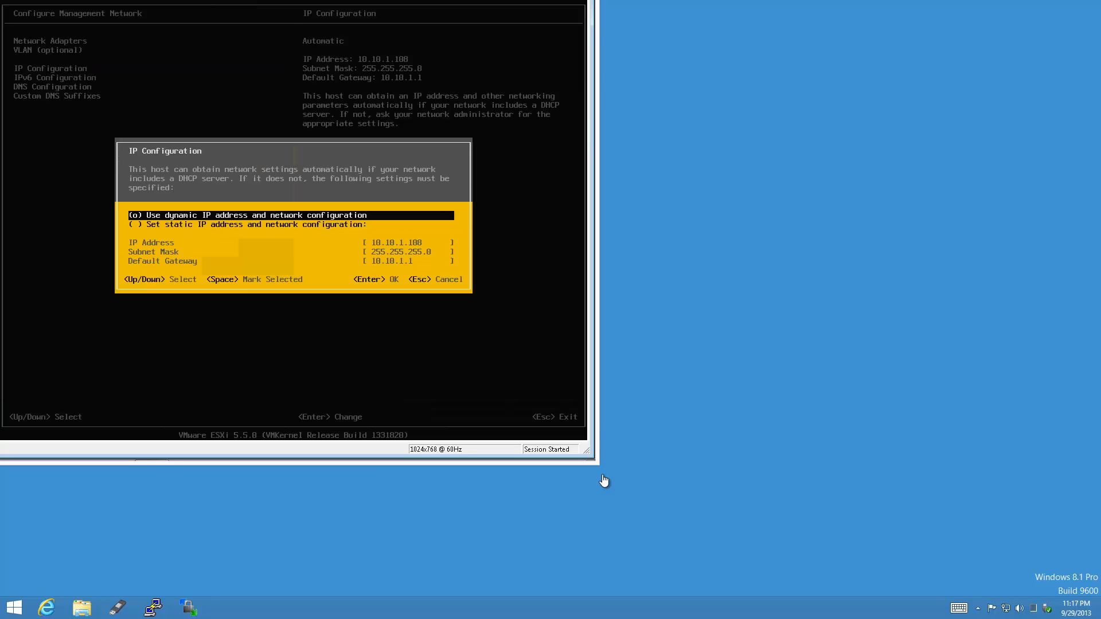
key(Down)
key(space)
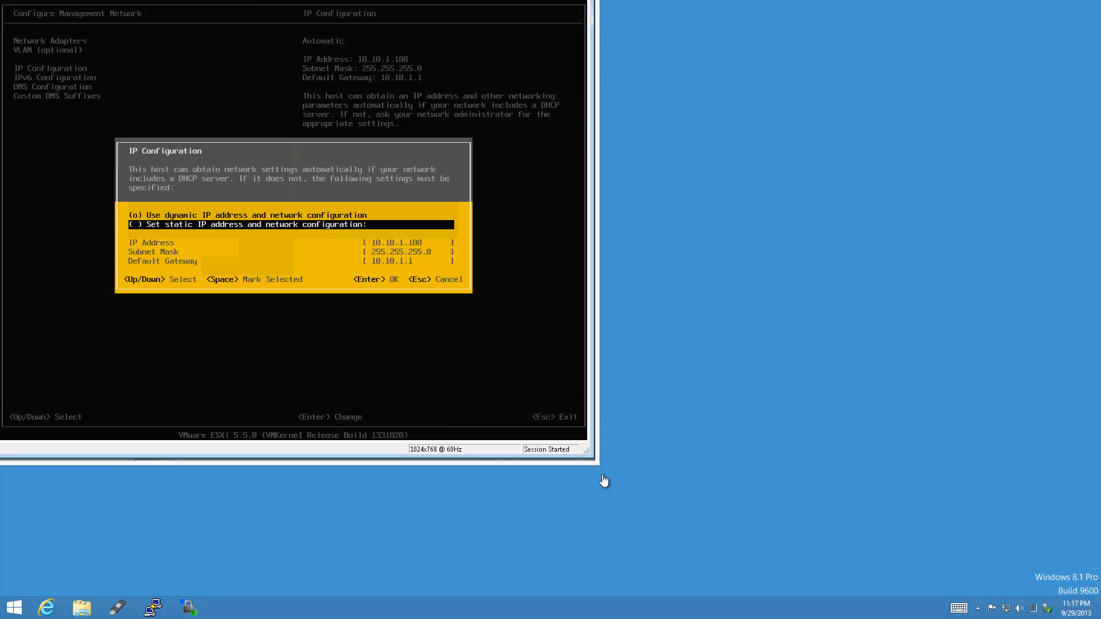
key(Down)
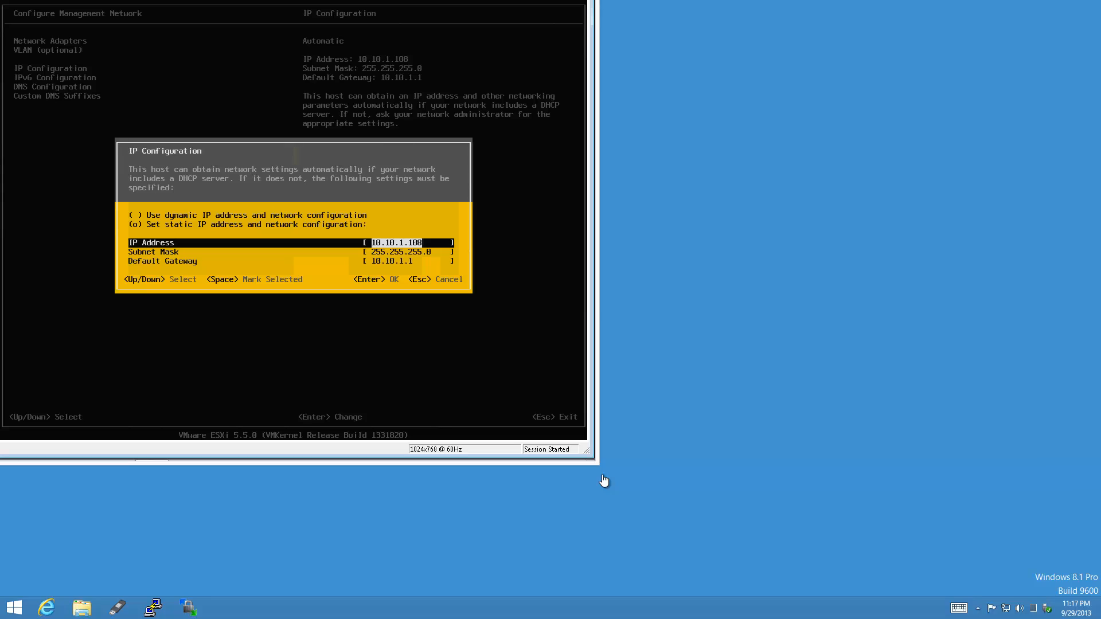
key(BackSpace)
key(BackSpace)
key(BackSpace)
text(50)
key(Return)
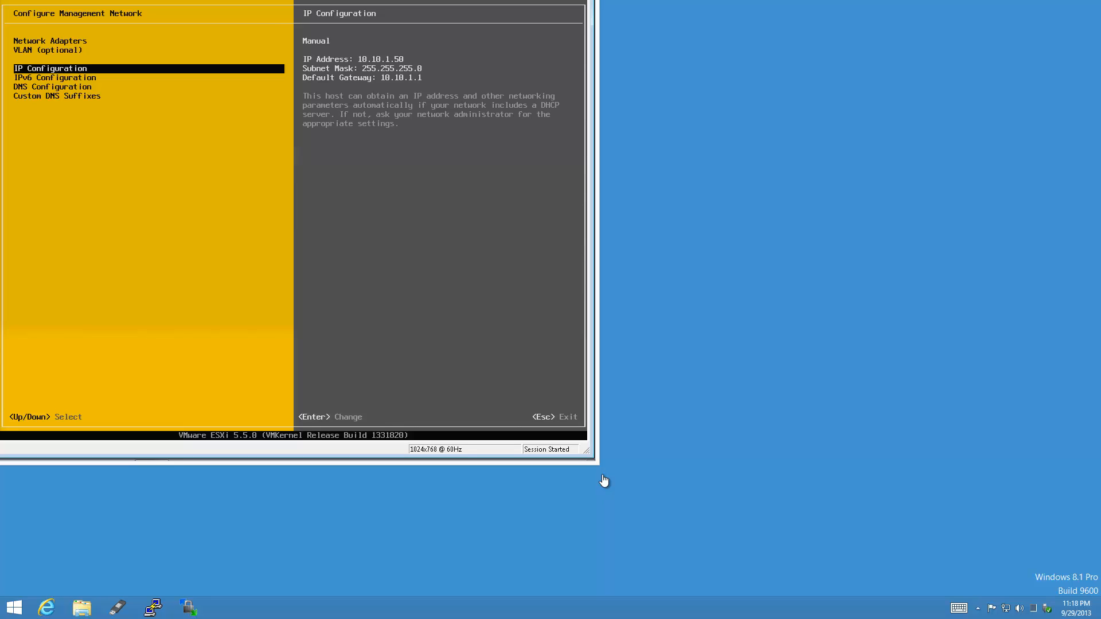
Rename the host to esxi in DNS Configuration, then apply and restart the management network.
key(Down)
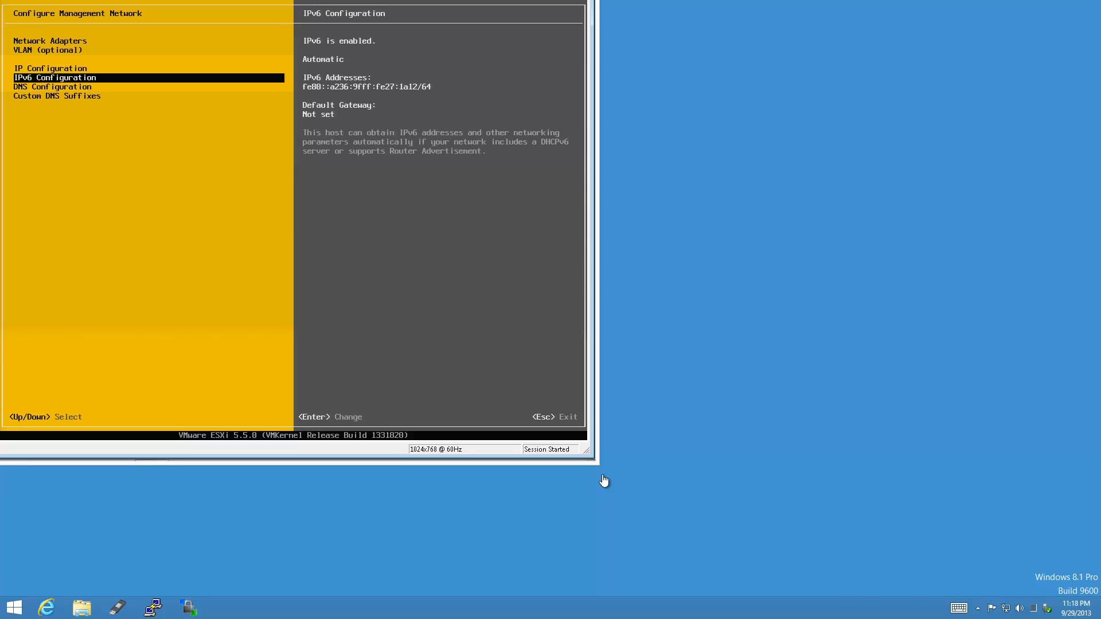
key(Down)
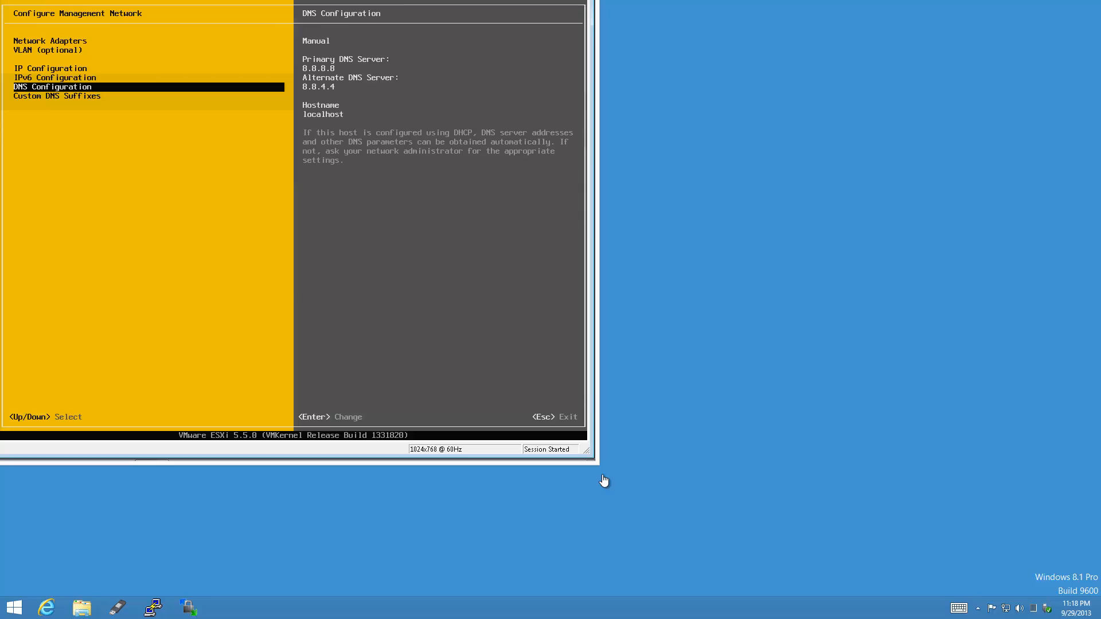
key(Return)
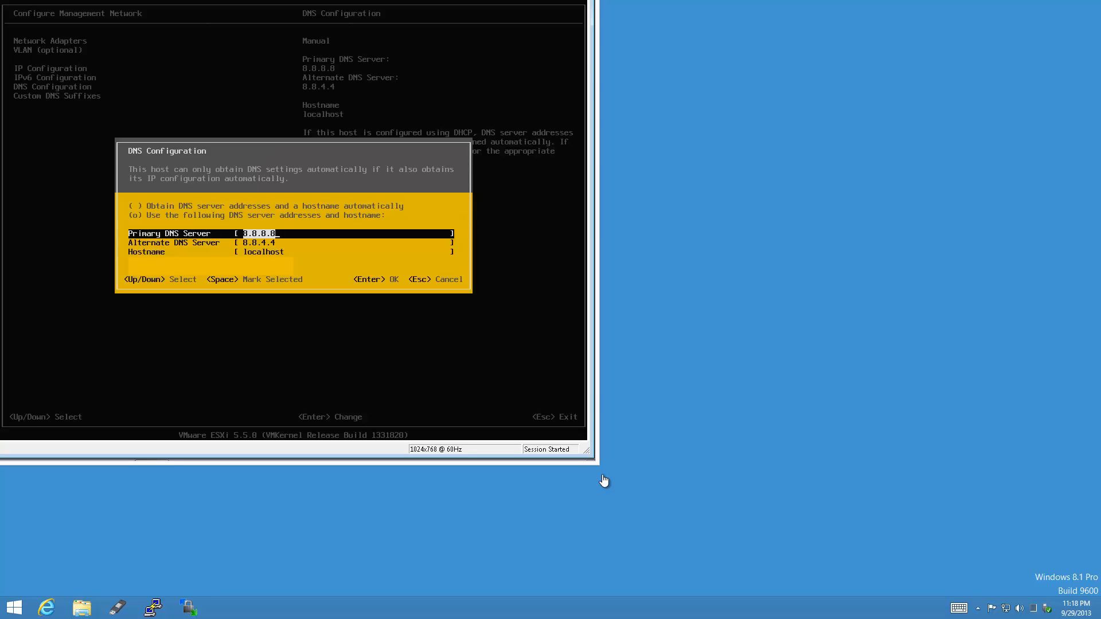
key(Down)
key(Down)
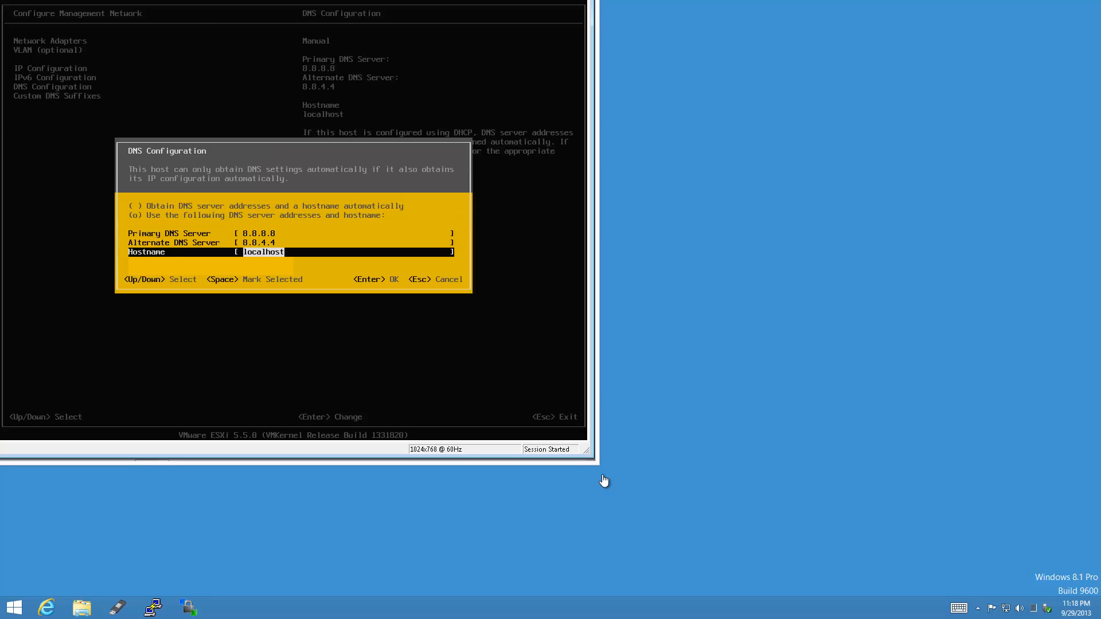
text(esxi)
key(Return)
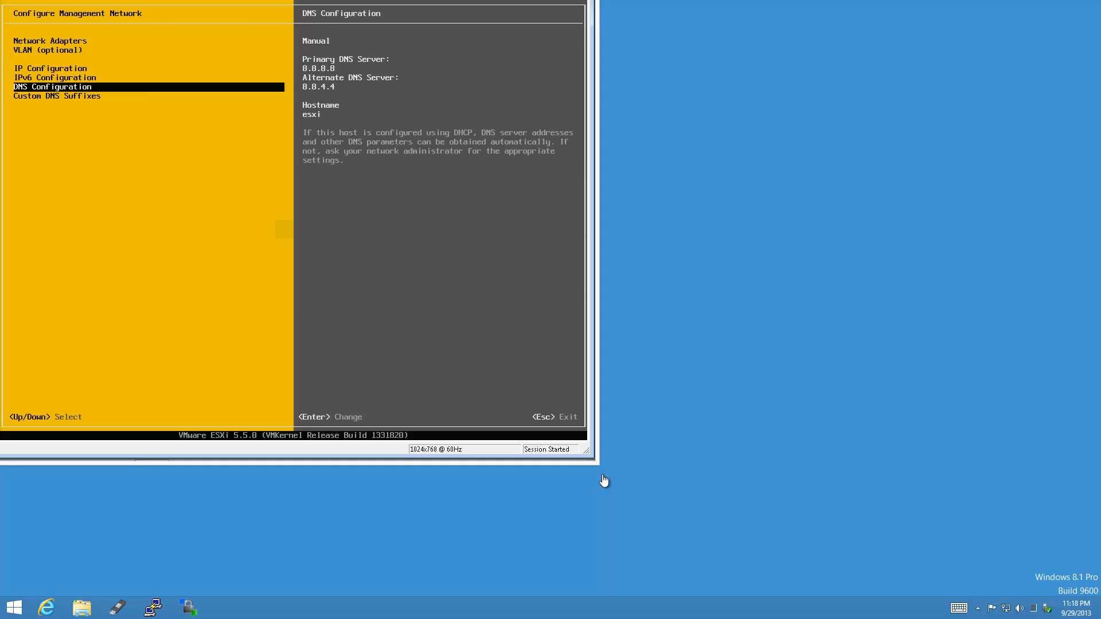
key(Escape)
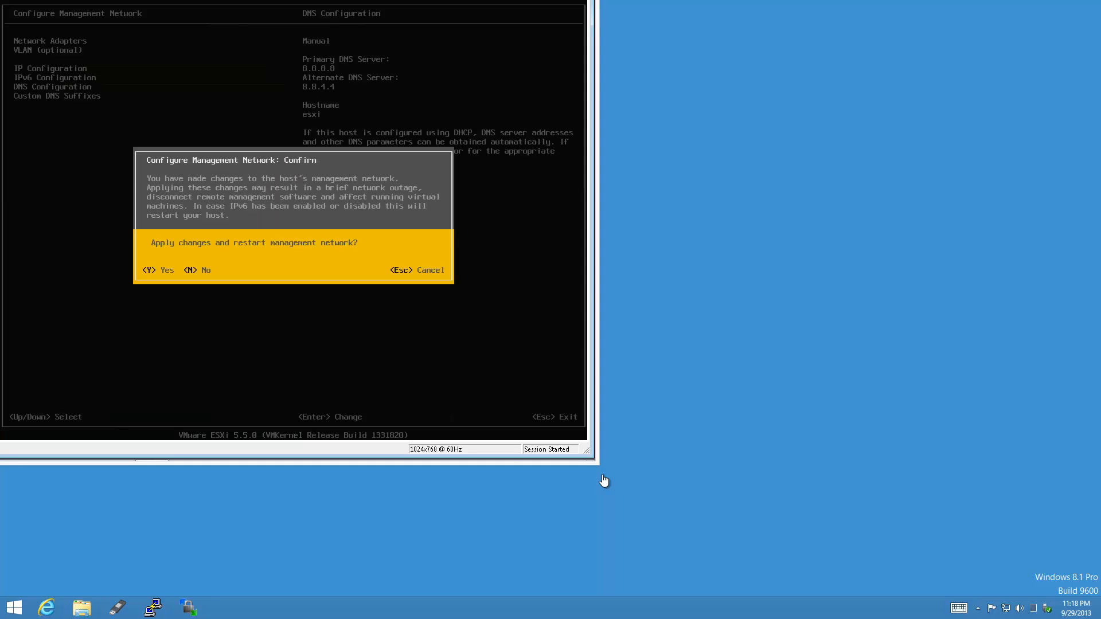
key(y)
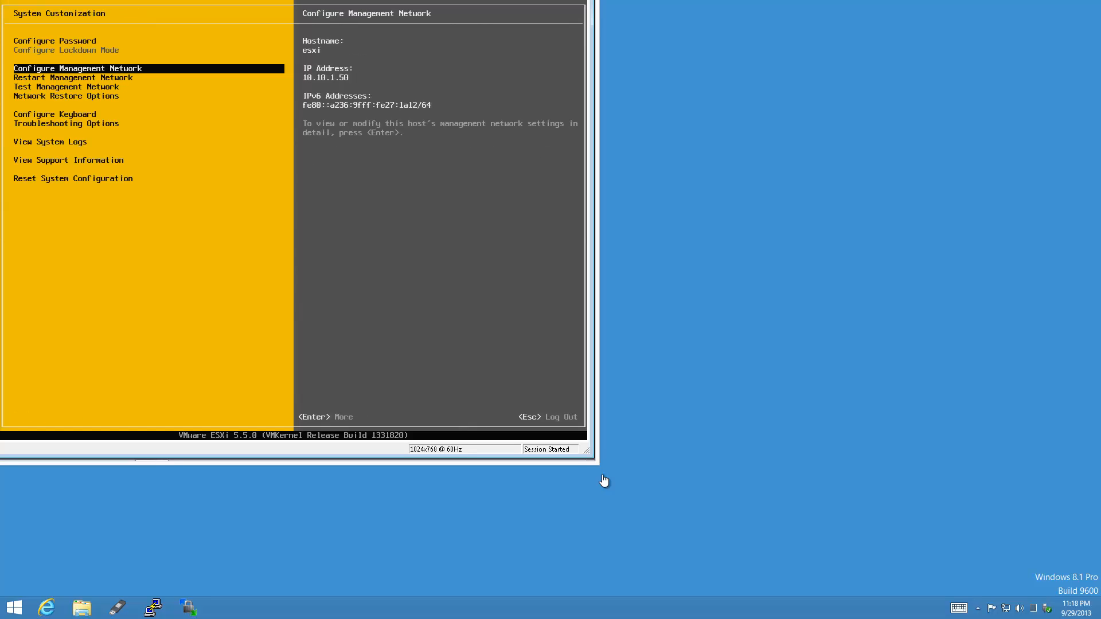
Run the management network ping test to 10.10.1.1, 8.8.8.8 and 8.8.4.4, then log out.
key(Down)
key(Down)
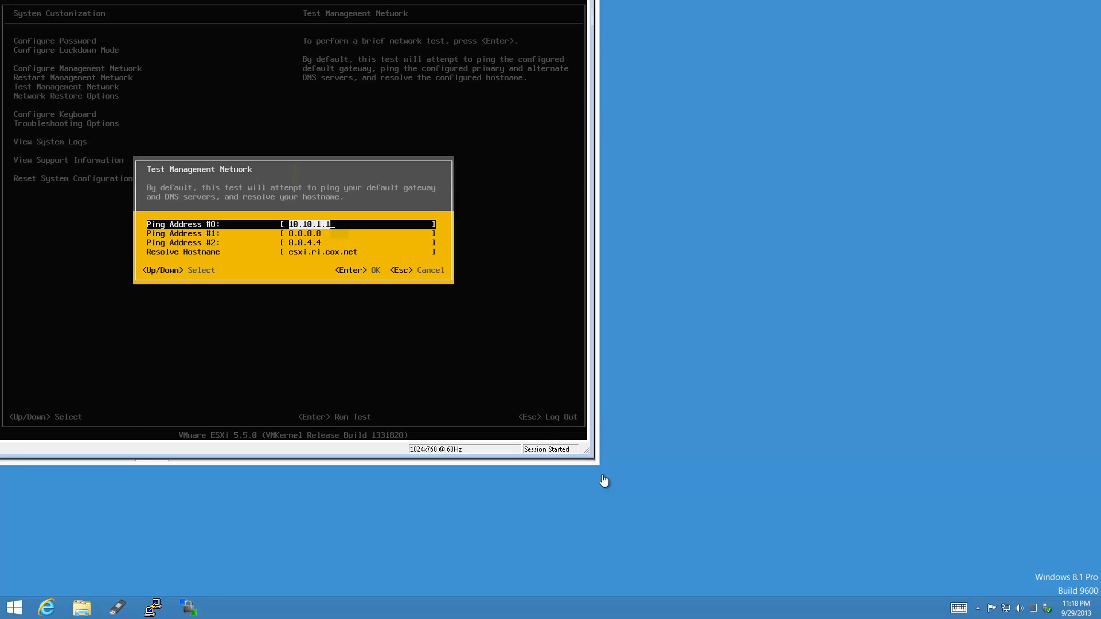
key(Return)
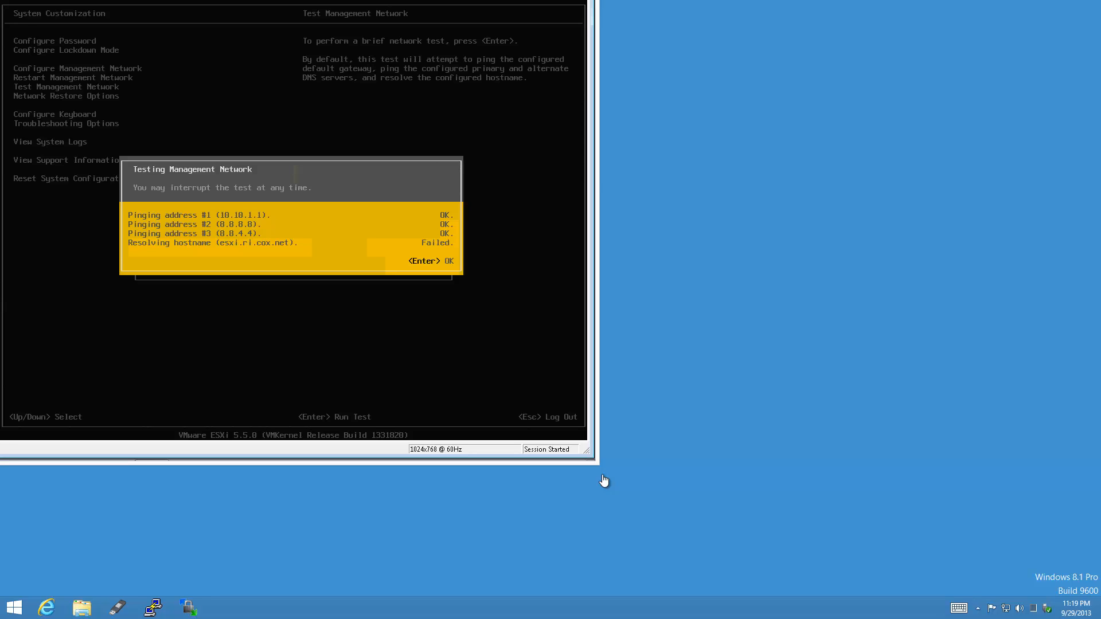
key(Return)
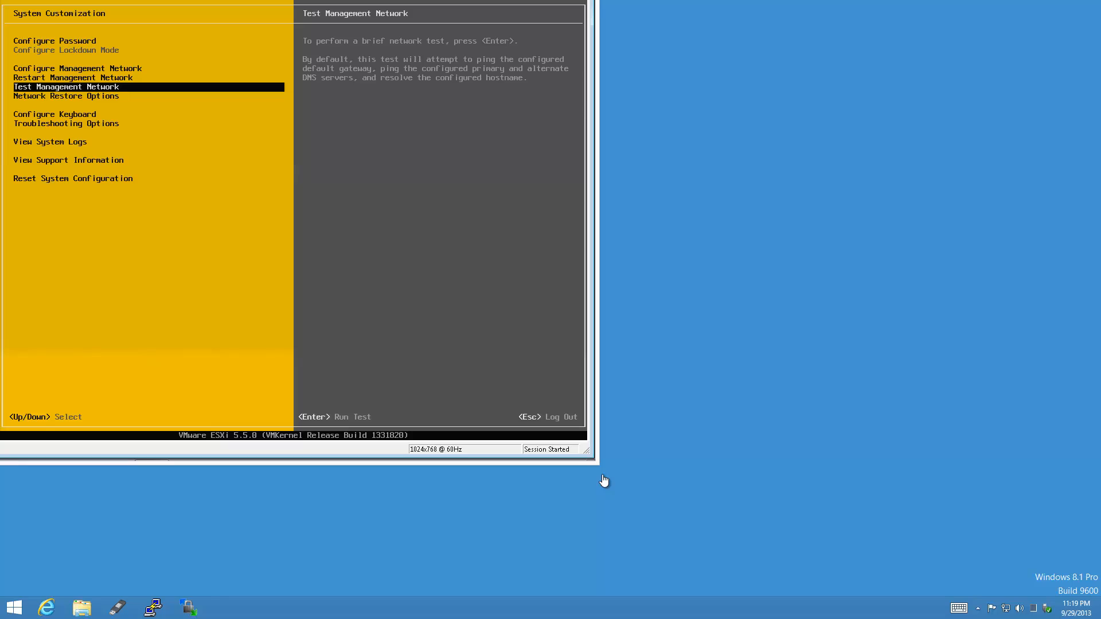
key(Escape)
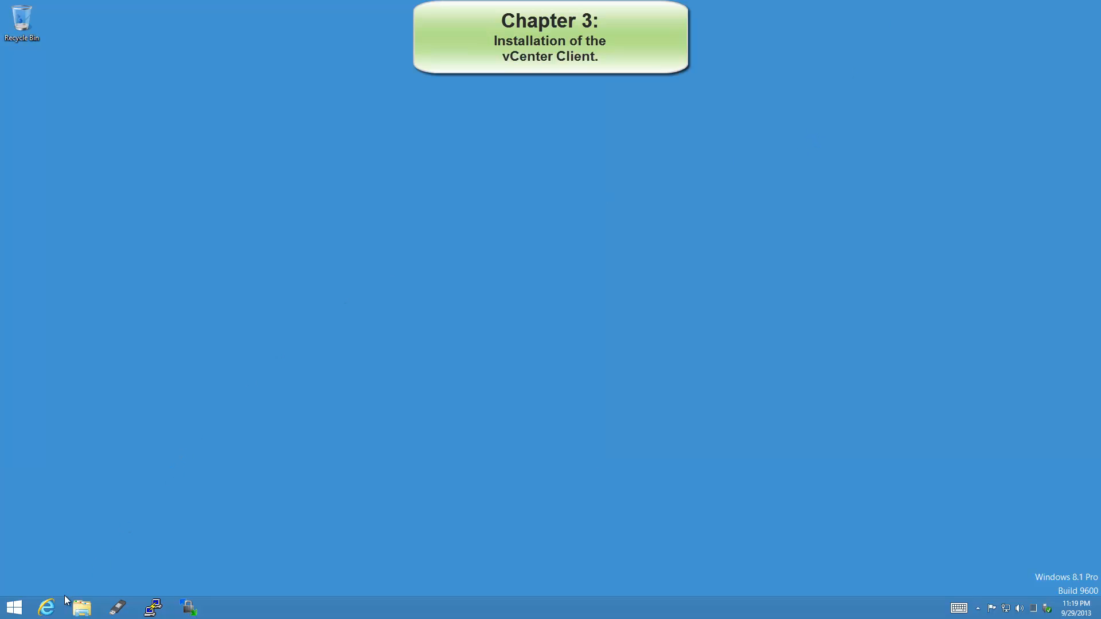
click(47, 606)
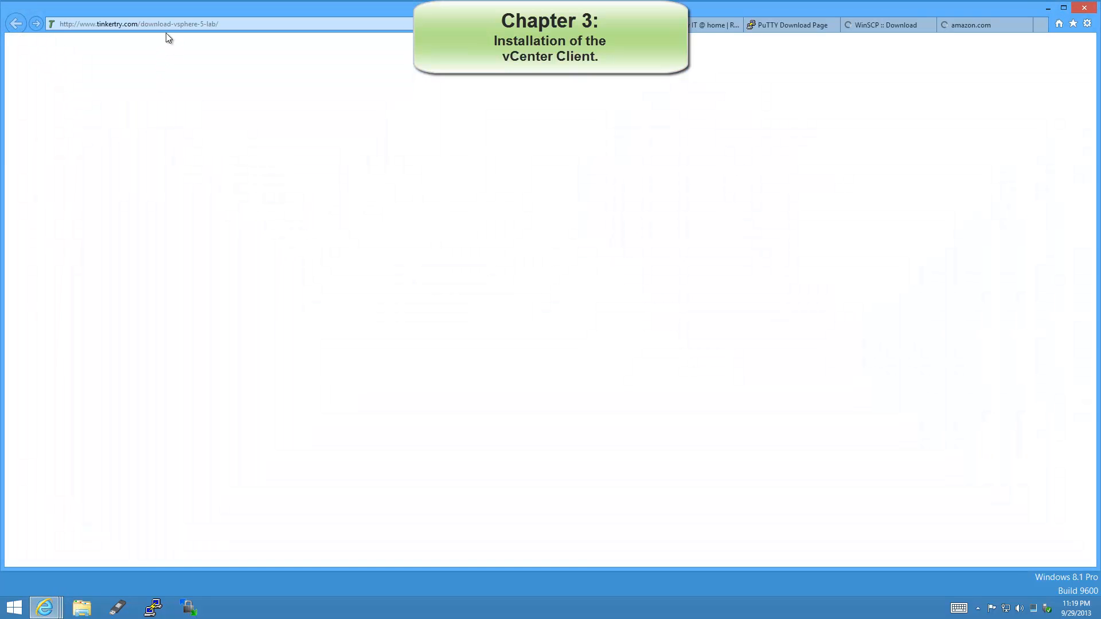
click(163, 23)
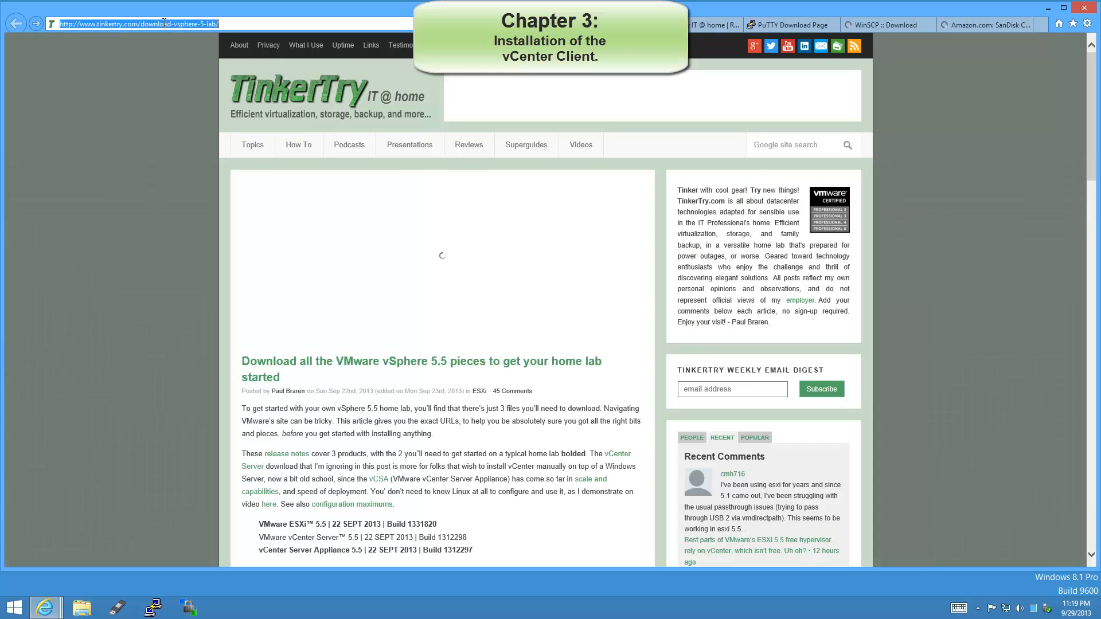
text(10.10.1.50)
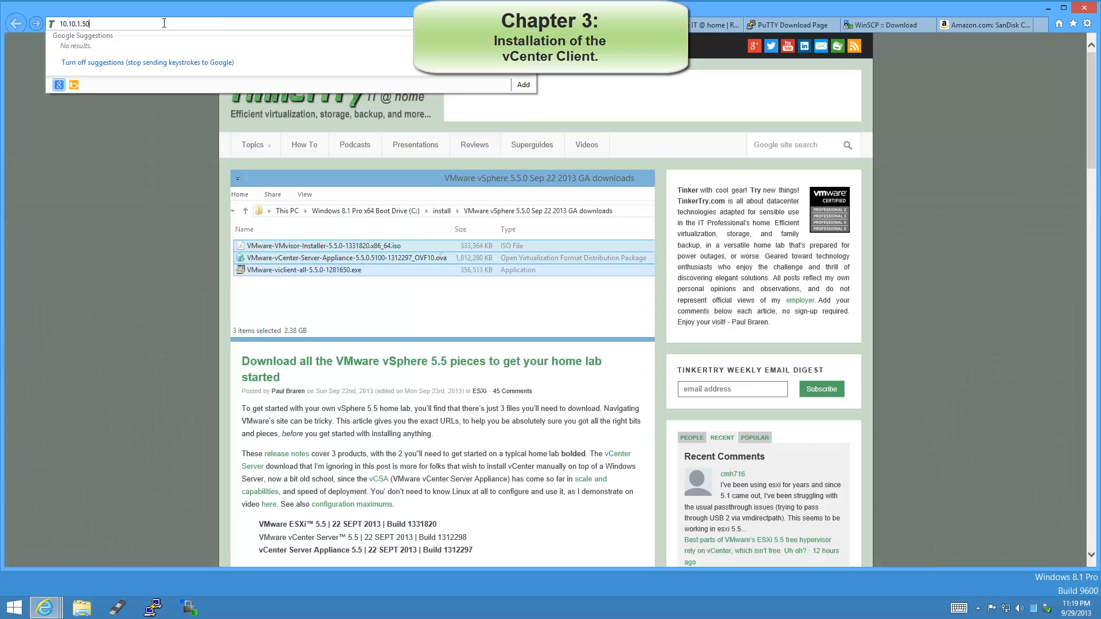
key(Return)
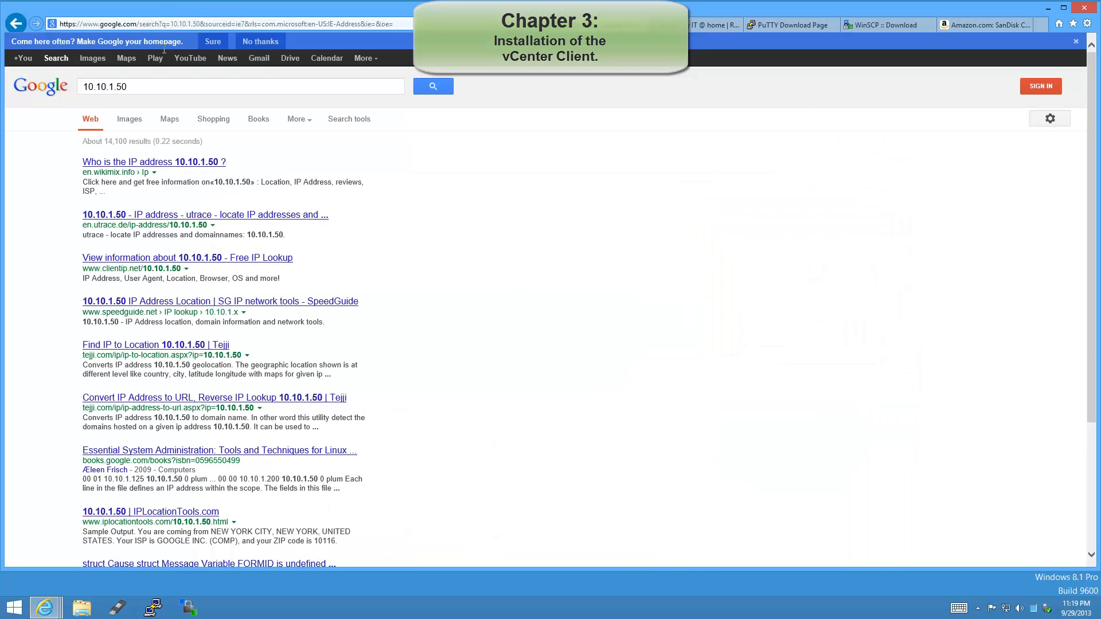
click(151, 23)
text(http)
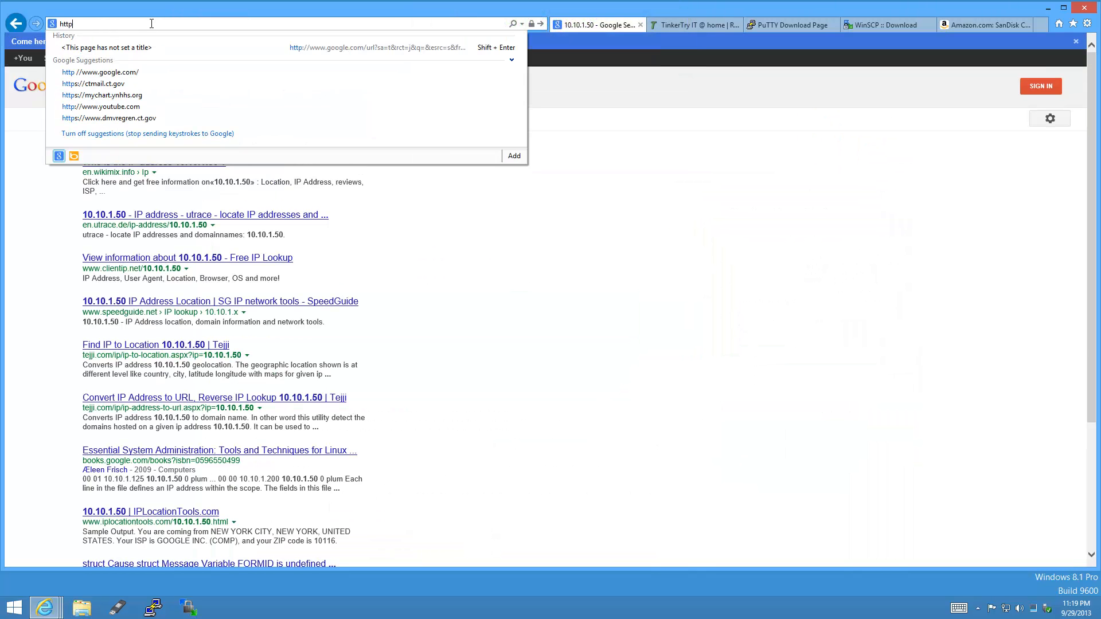
text(://10.10.1.50)
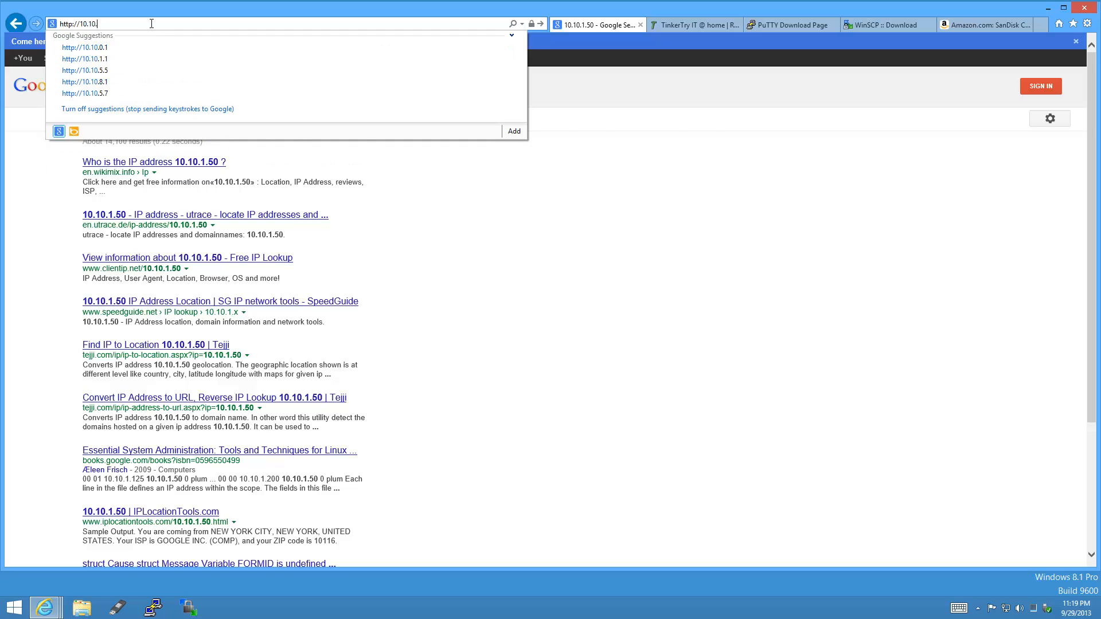
key(Return)
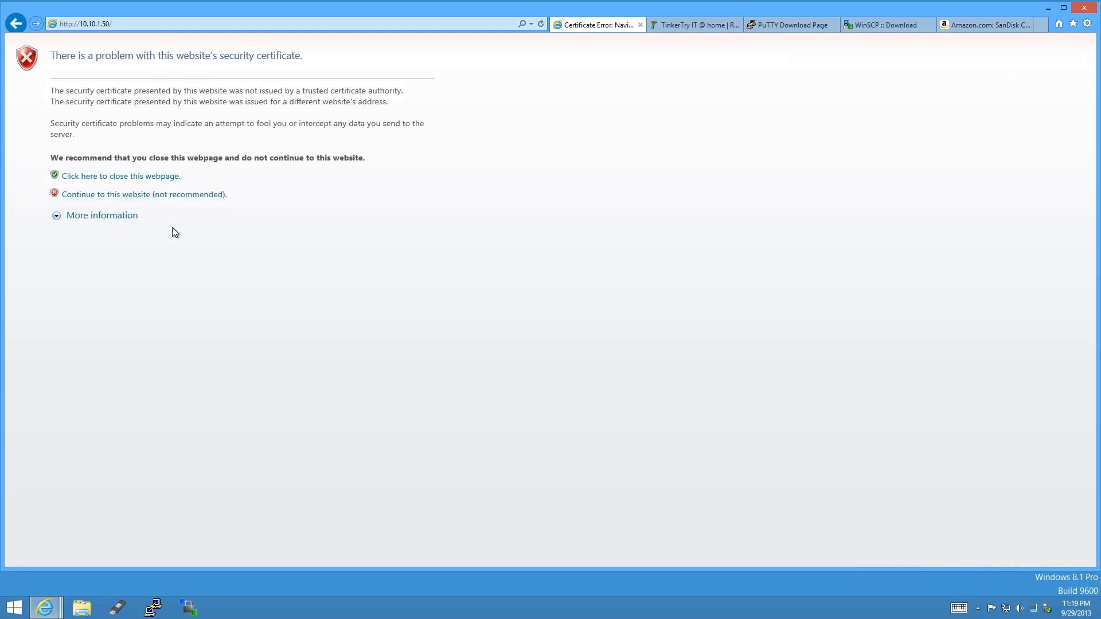
click(194, 196)
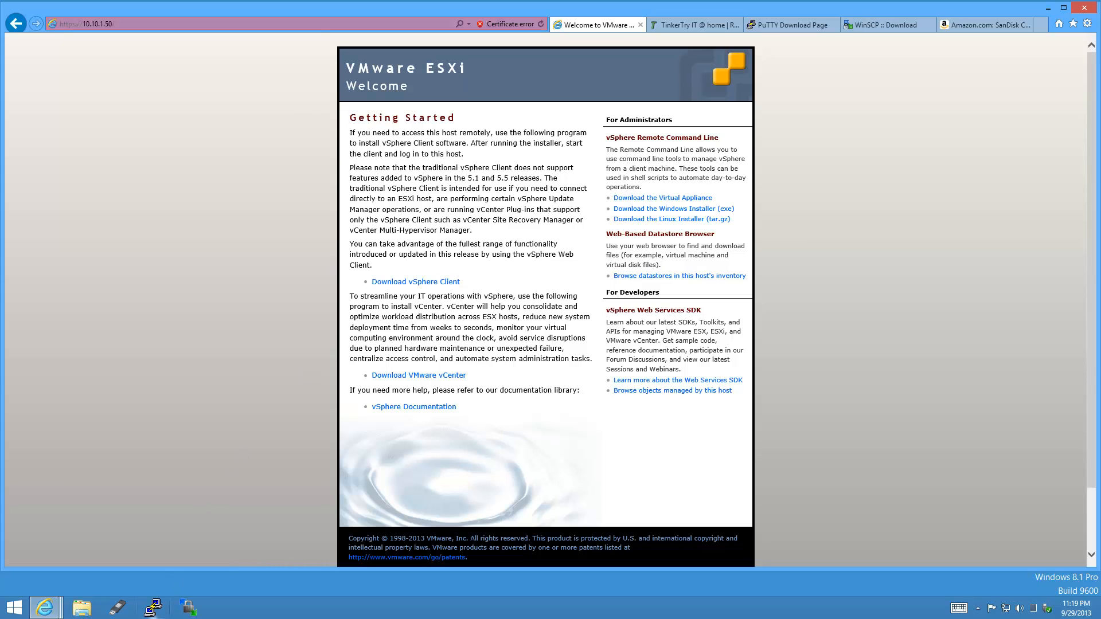
click(82, 609)
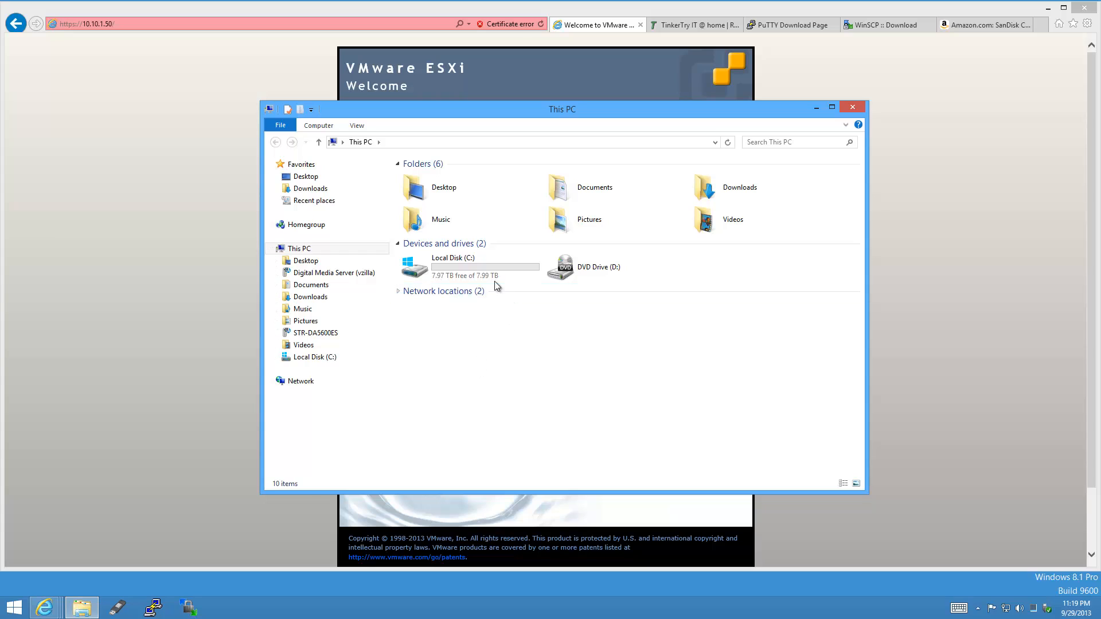
Run VMware-viclient-all-5.5.0-1281650.exe from Downloads, close the browser and Explorer, and confirm the installer language.
click(311, 188)
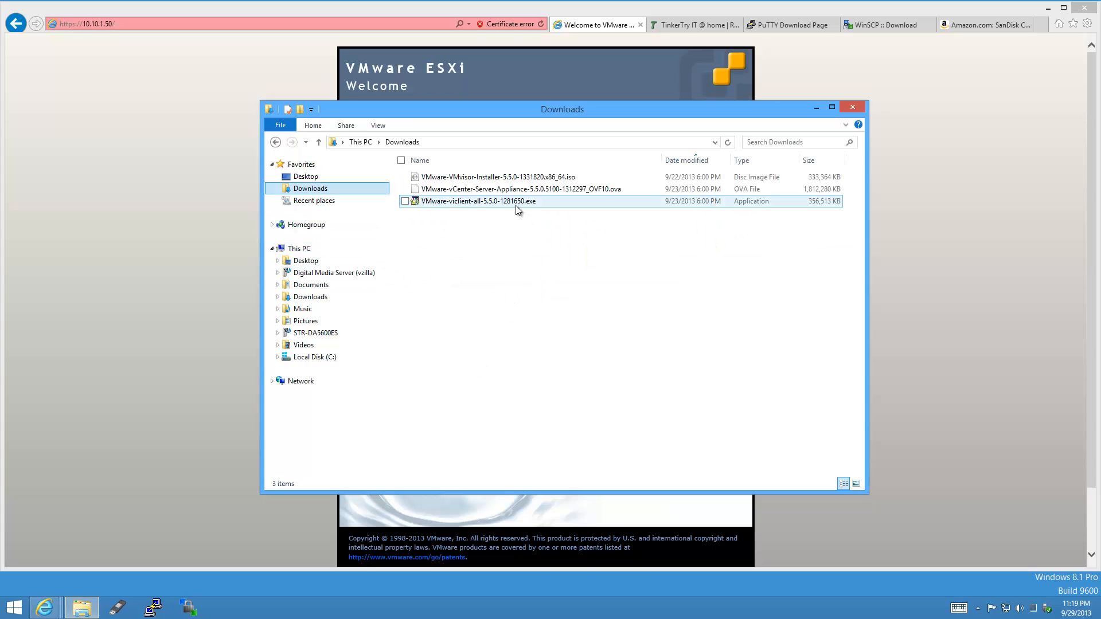
mouse_move(516, 207)
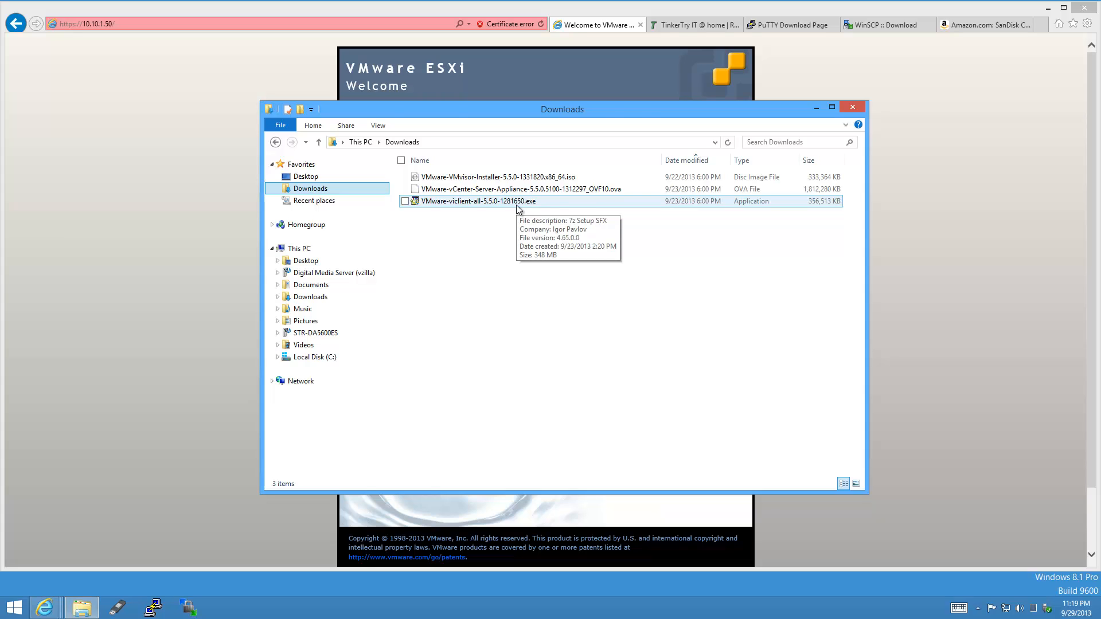
double_click(517, 206)
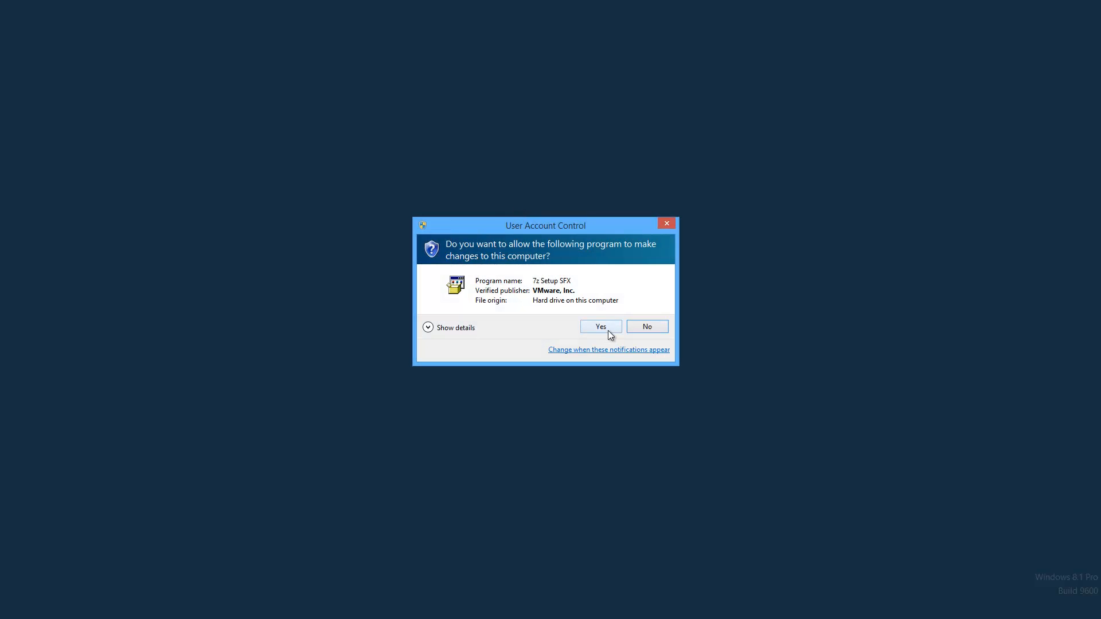
click(607, 331)
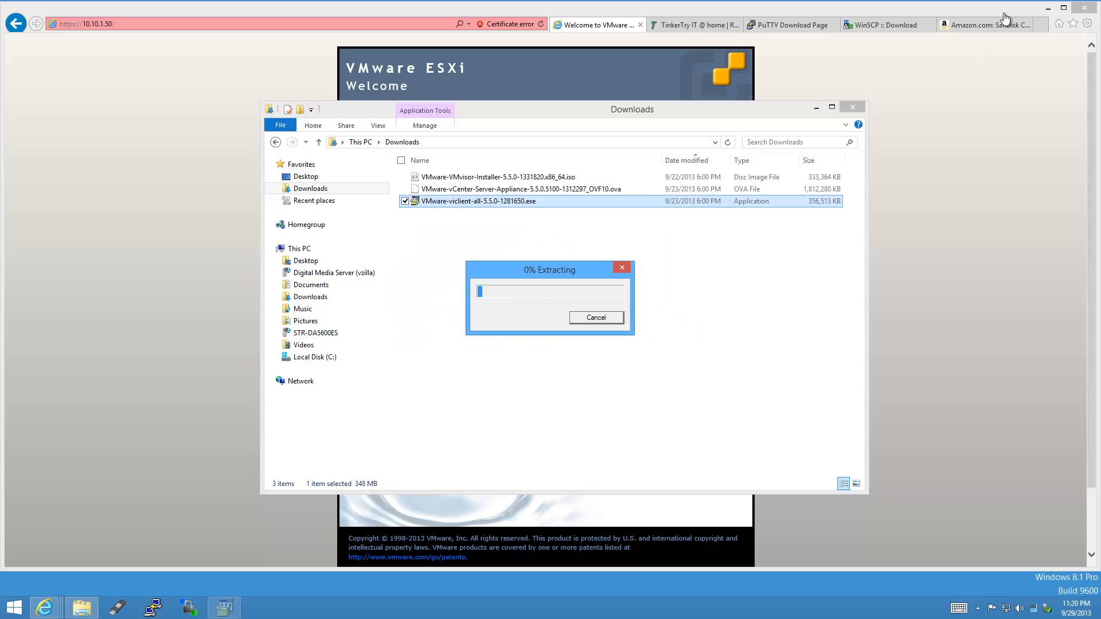
click(1084, 8)
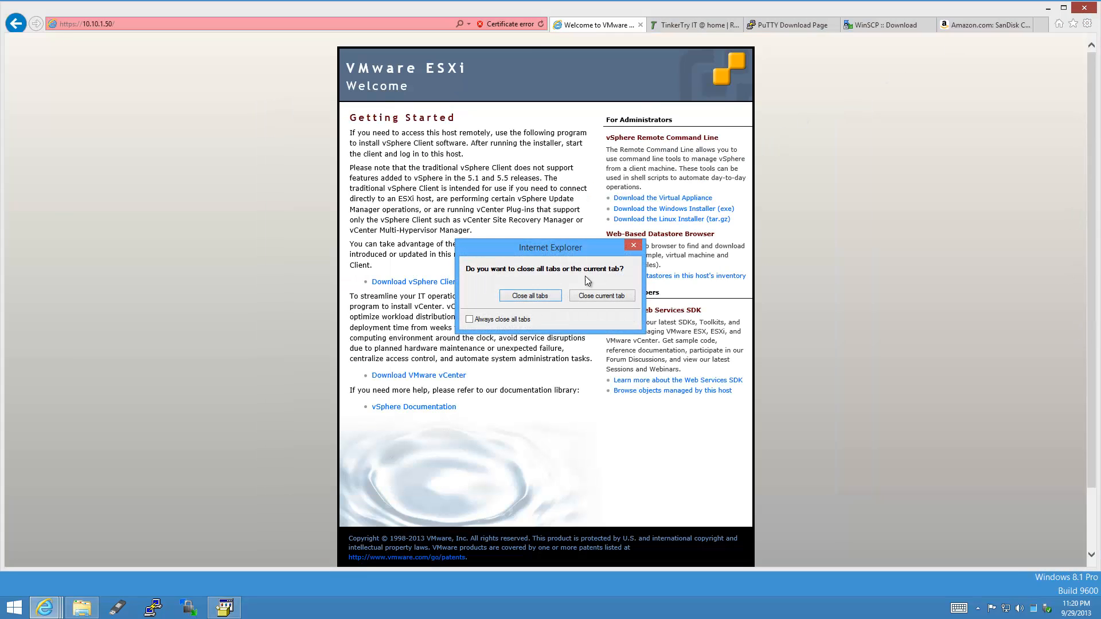
click(542, 296)
click(863, 105)
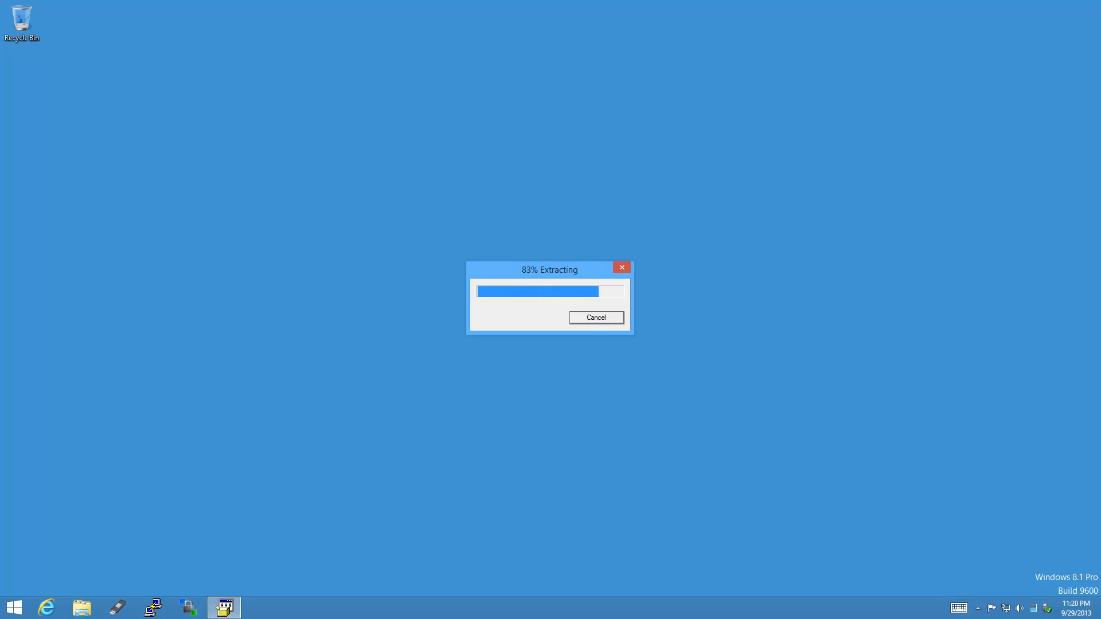
click(597, 332)
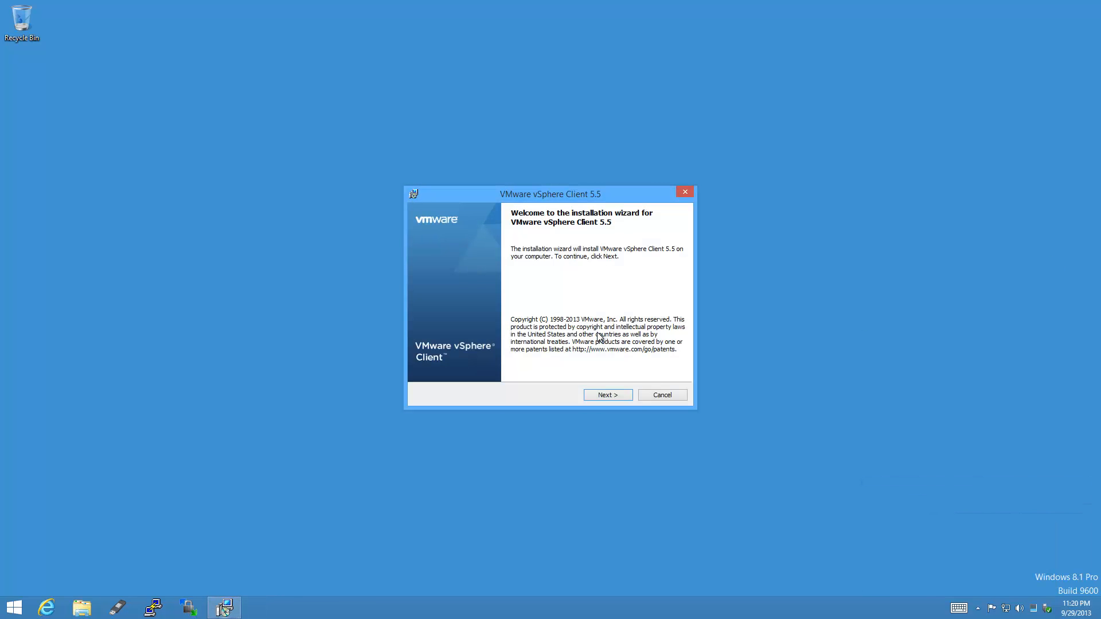
Accept the licence, keep the default install folder, install vSphere Client 5.5 and finish the wizard.
click(622, 396)
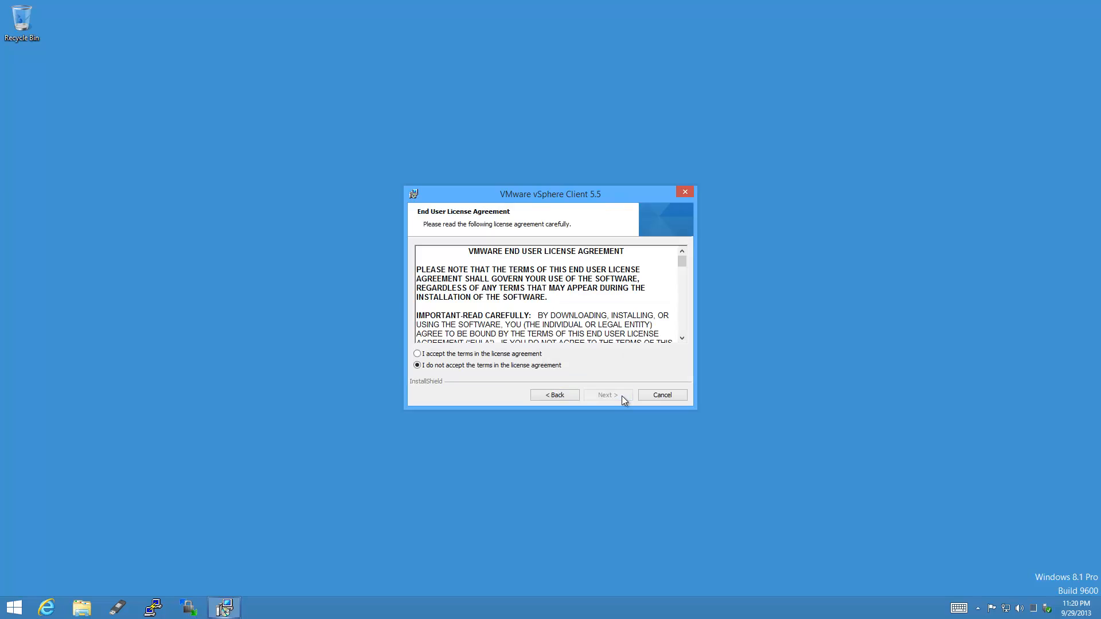
click(418, 354)
click(618, 397)
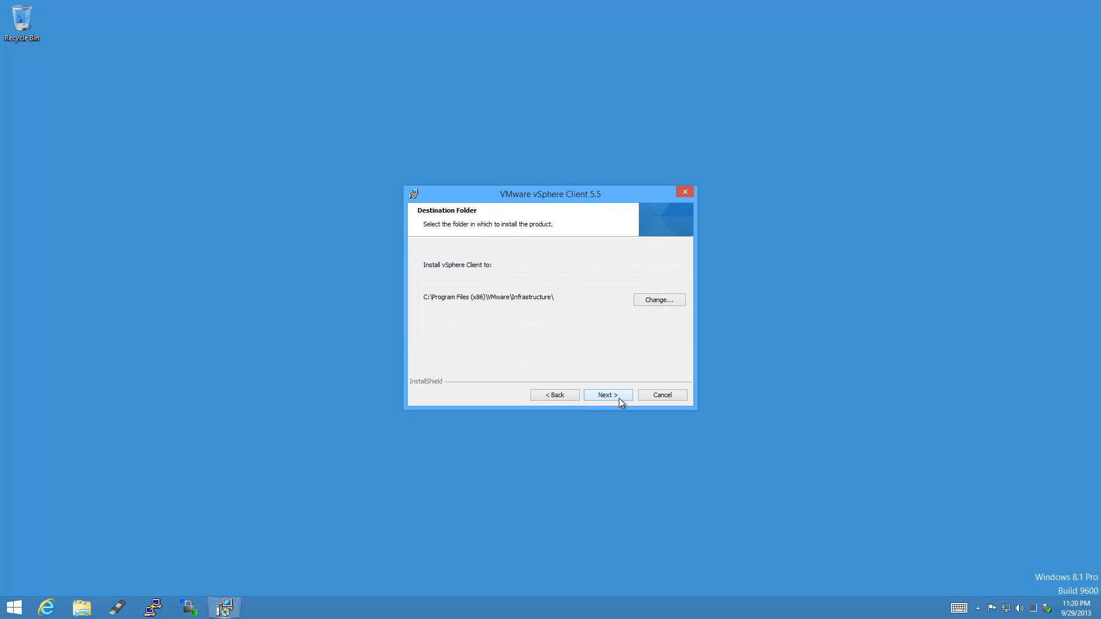
click(618, 398)
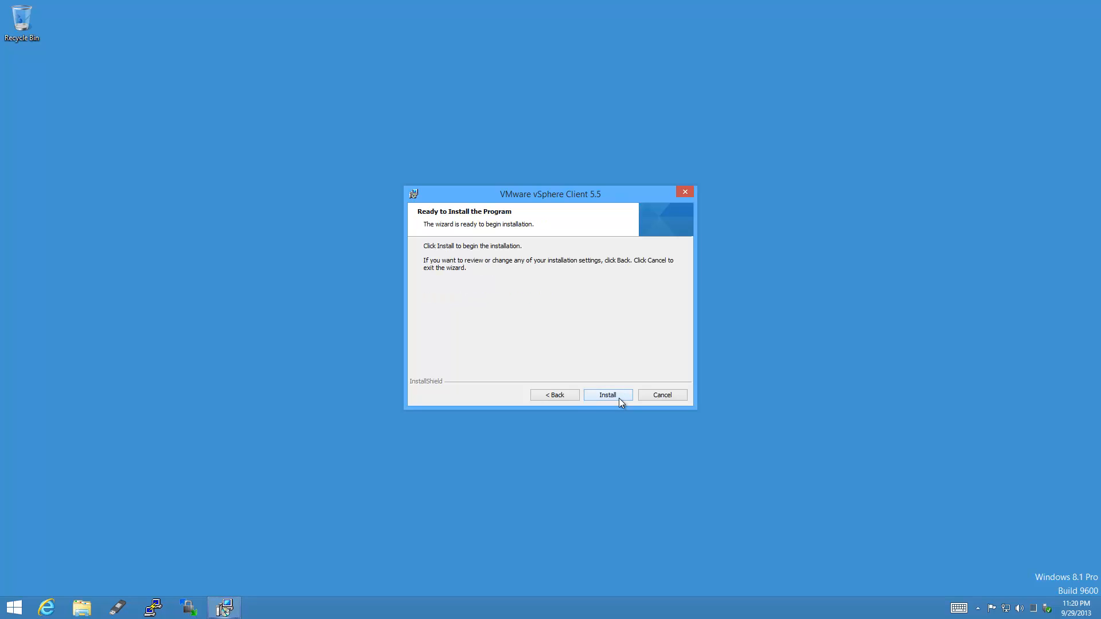
click(618, 397)
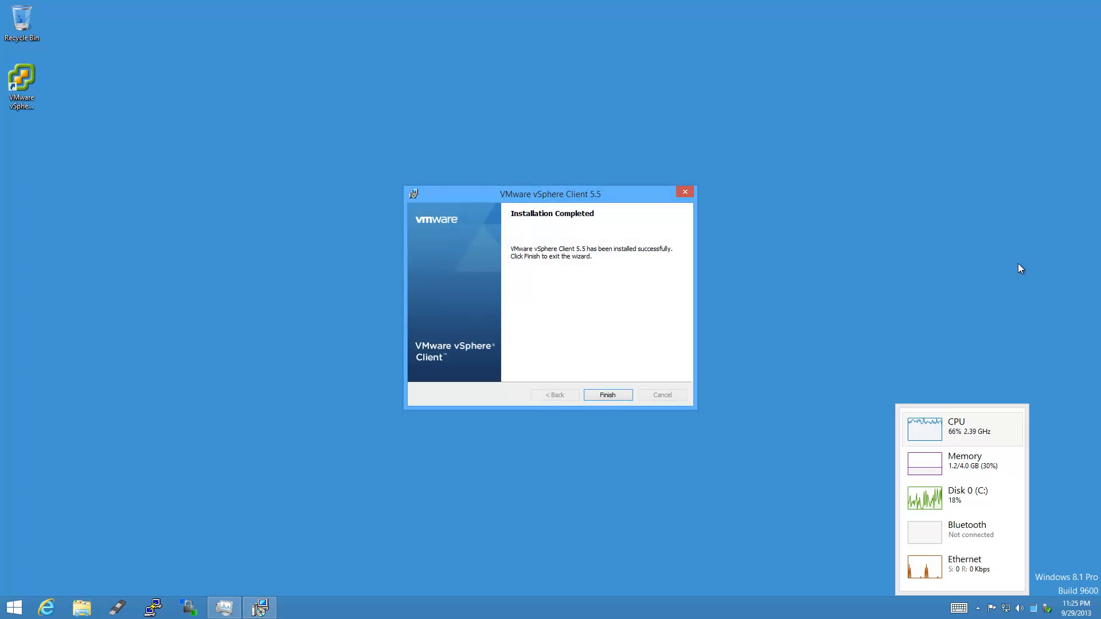
click(621, 397)
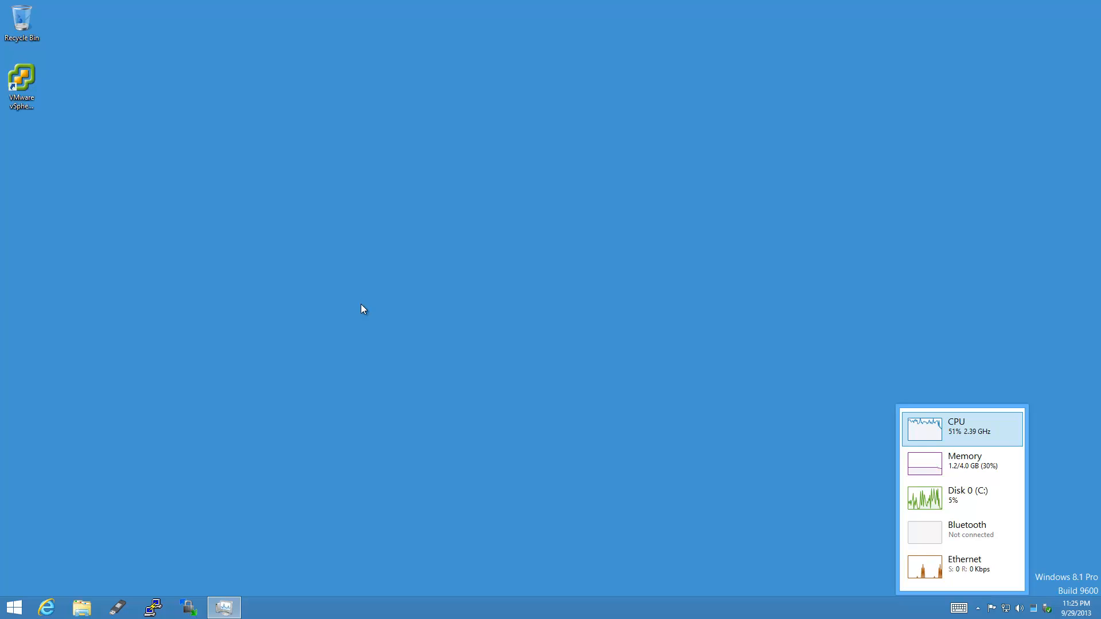
From an administrator Command Prompt, change to drivers\etc and open the hosts file in Notepad.
key(super+x)
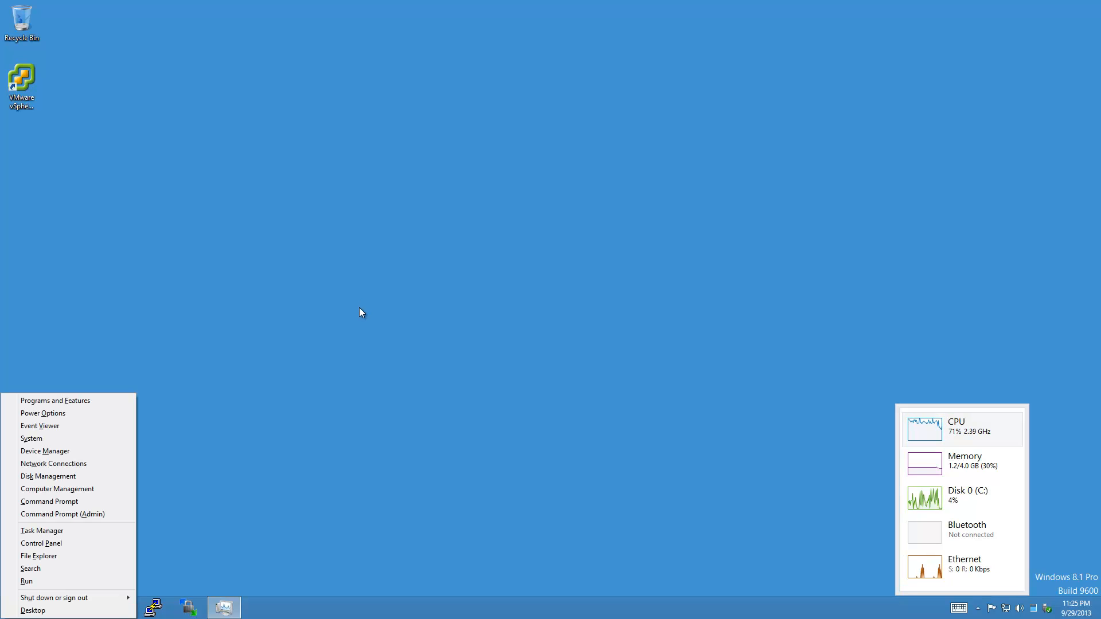
click(122, 513)
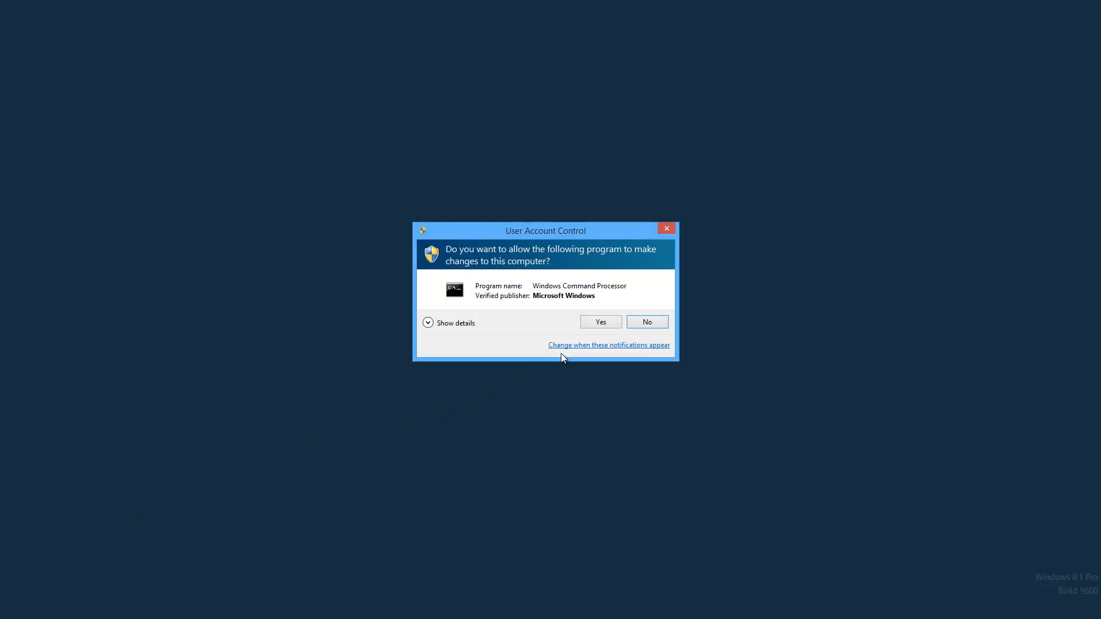
click(607, 327)
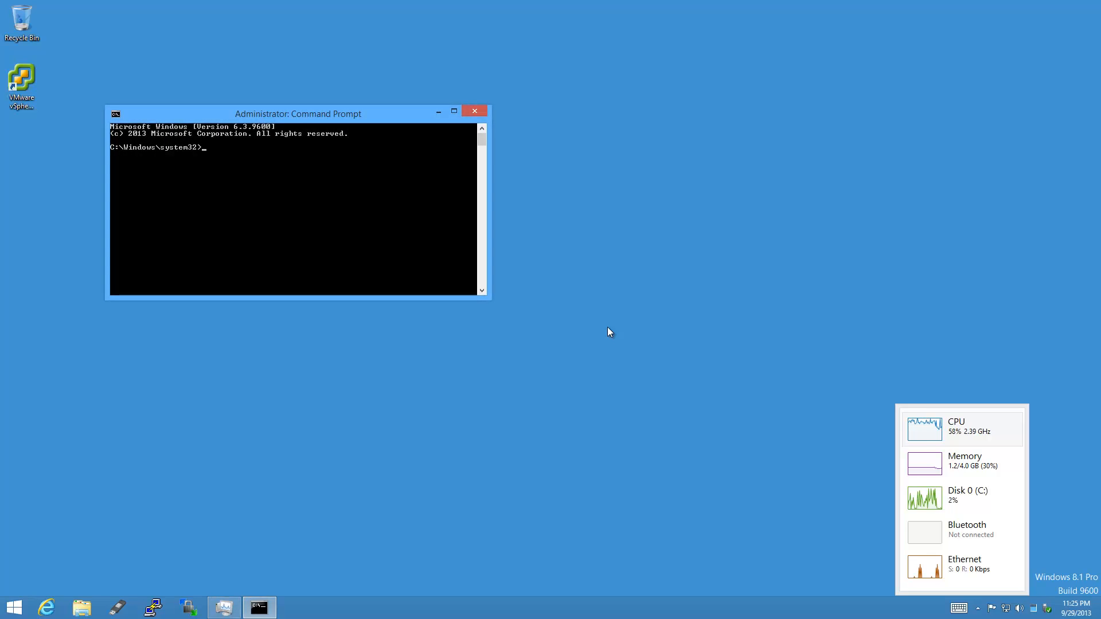
text(cd drivers\etc)
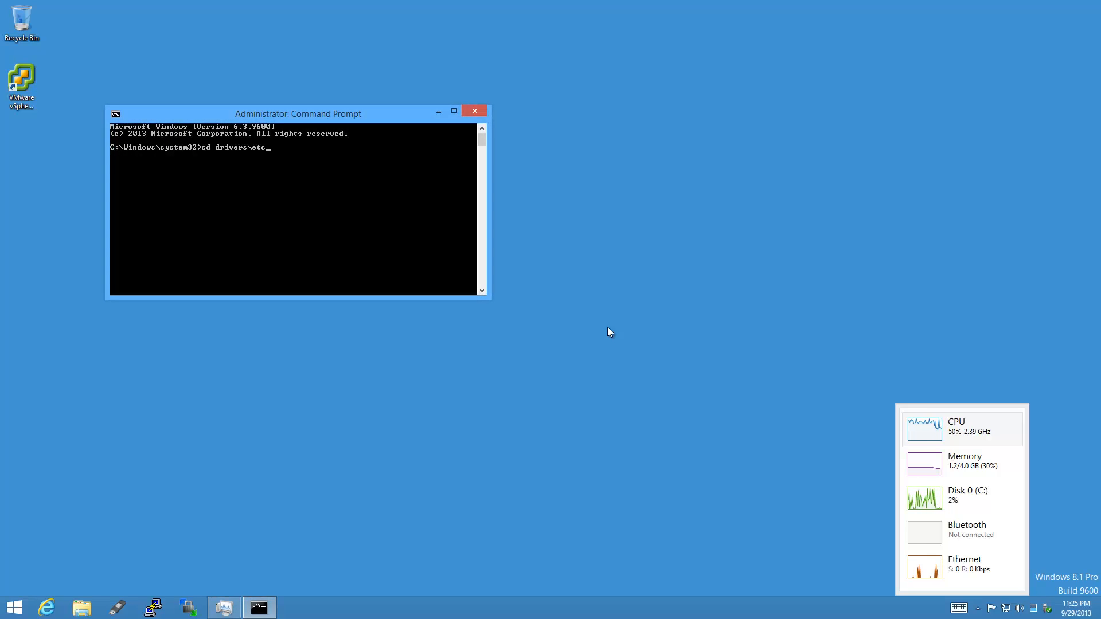
key(Return)
text(notepad host)
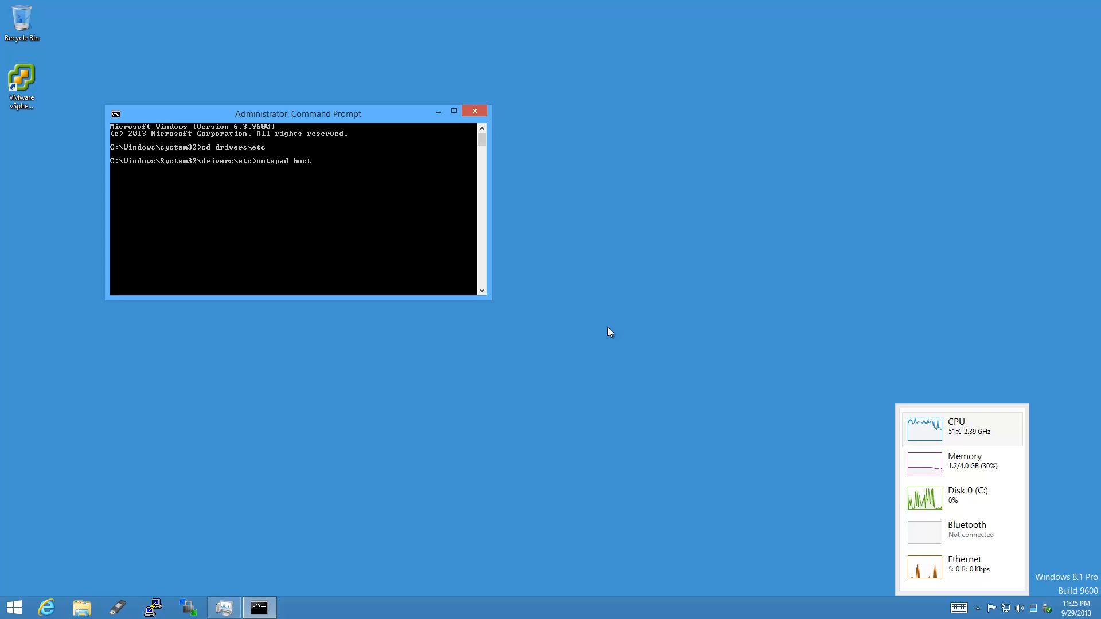
text(s)
key(Return)
Add hosts entries '10.10.1.50 esxi' and '10.10.1.51 vcenter' and save the file.
drag(587, 352, 568, 377)
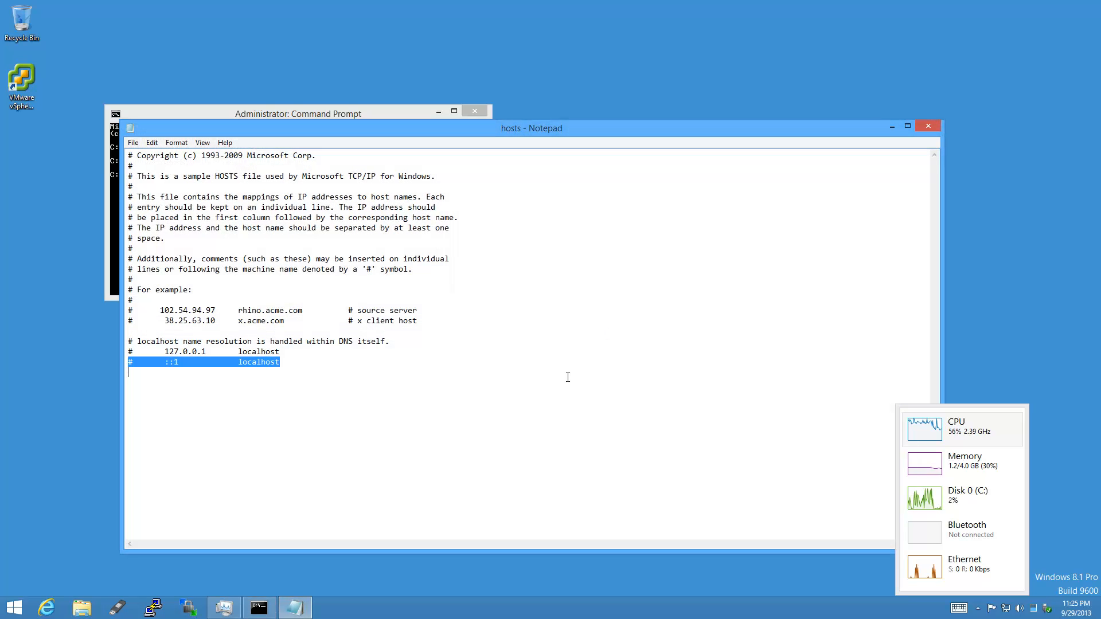
click(567, 377)
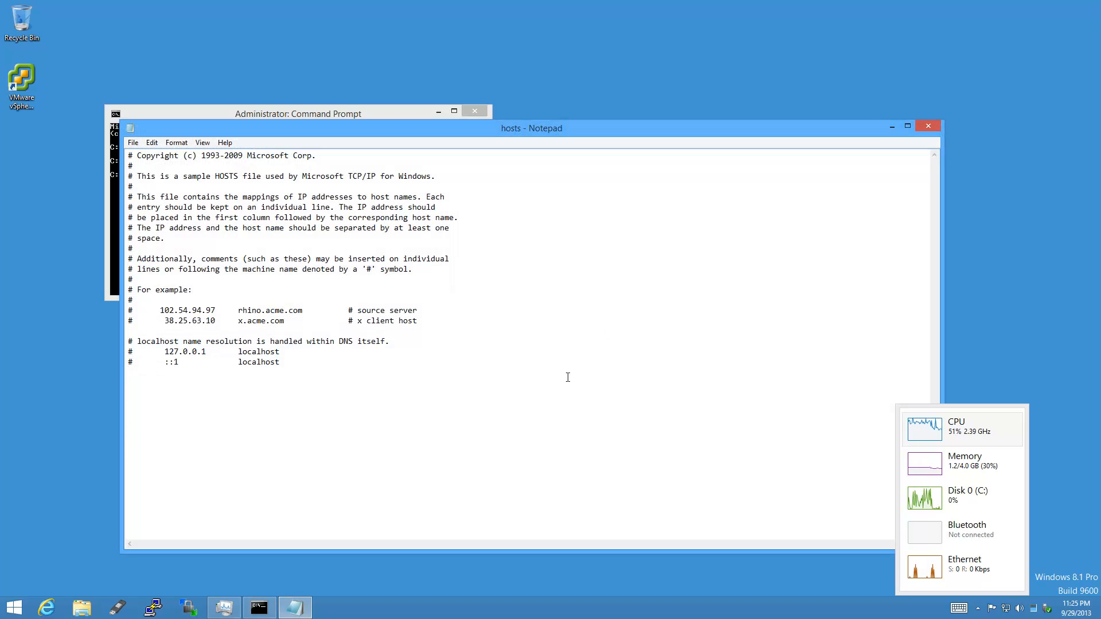
text(10.10.1.)
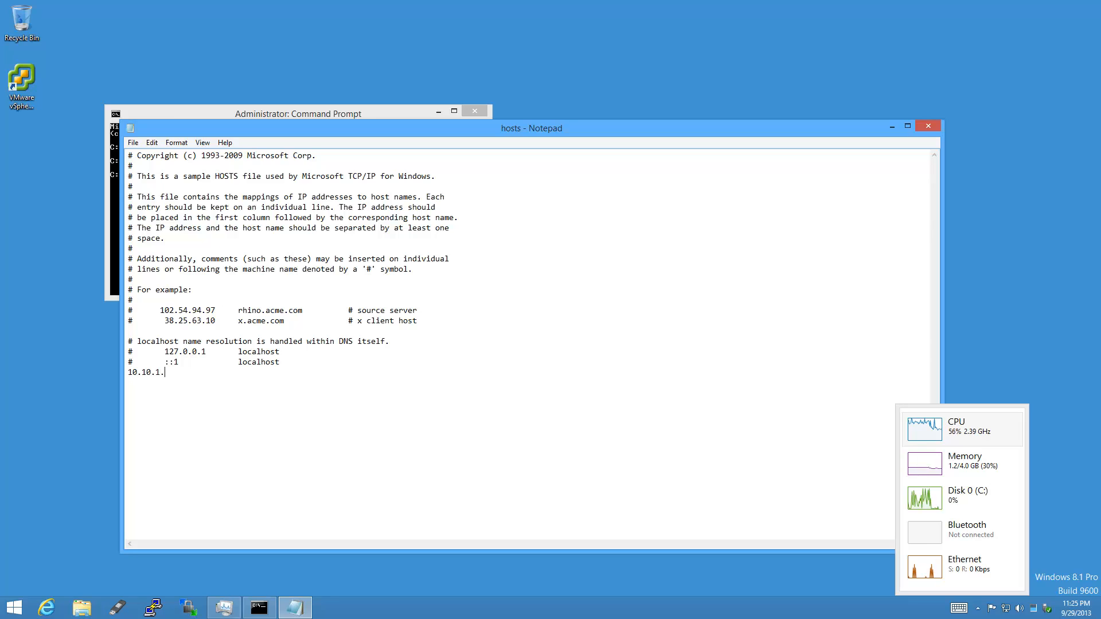
text(50)
key(Tab)
text(esxi )
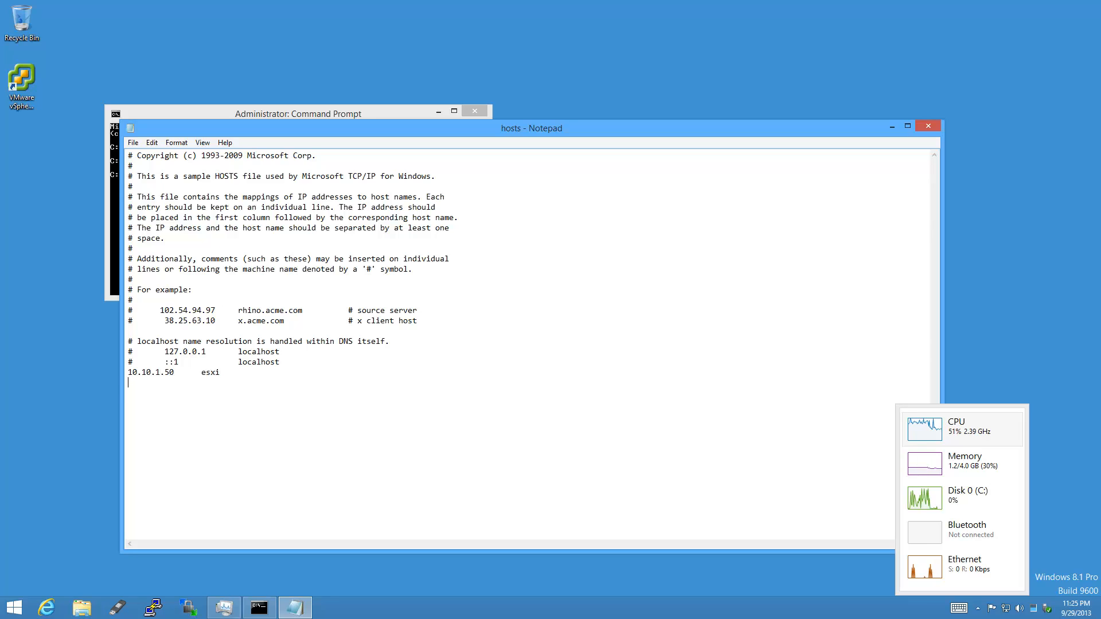
text(10.10.1.51)
key(Tab)
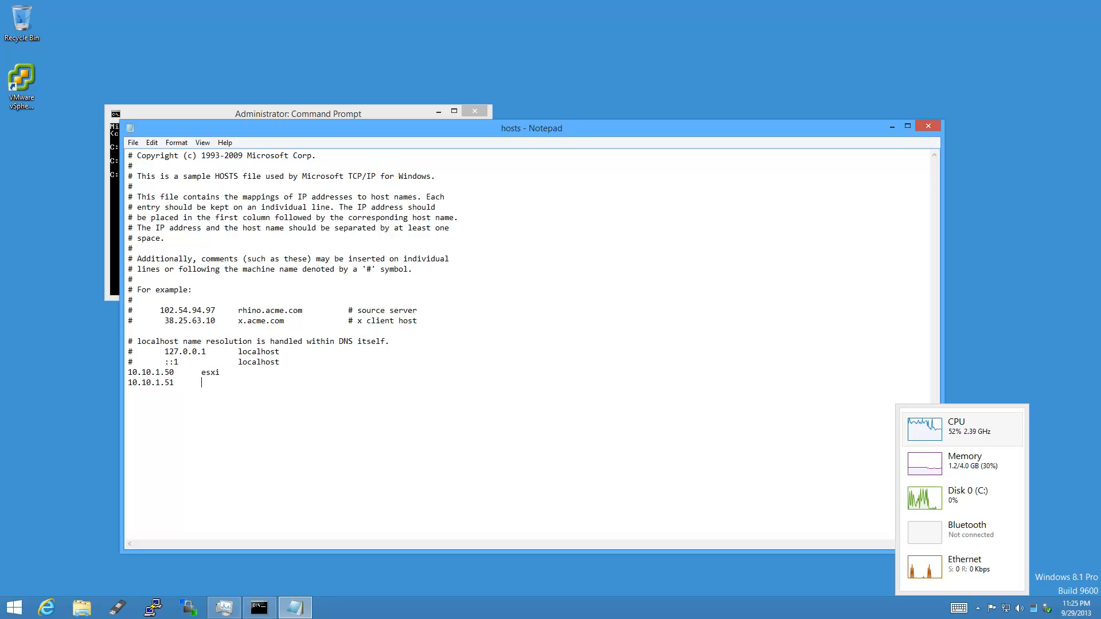
text(vcenter)
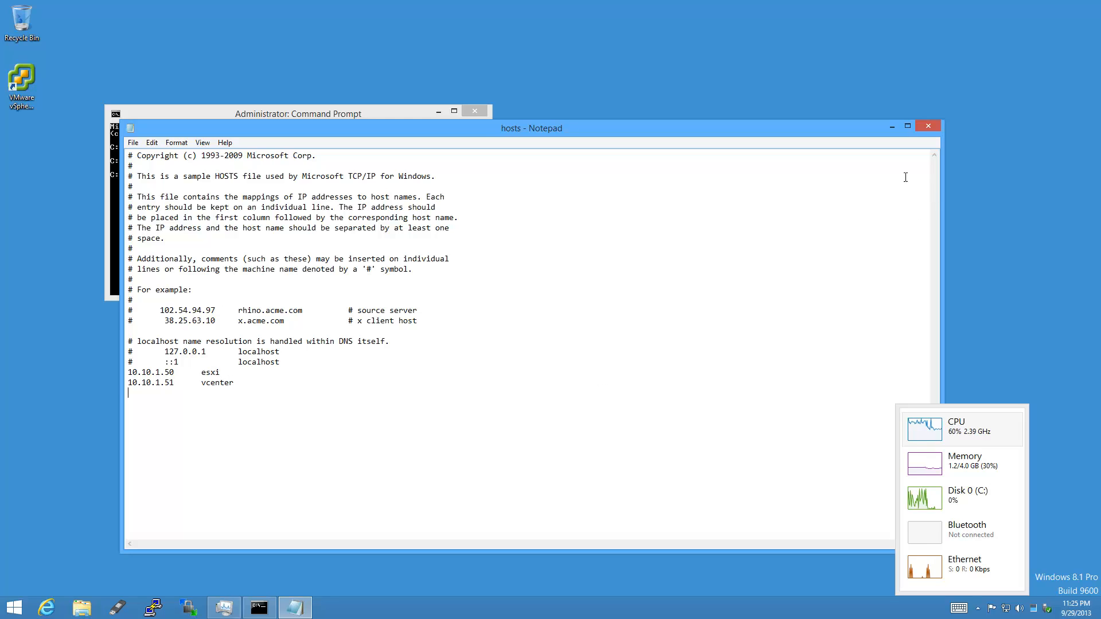
click(936, 127)
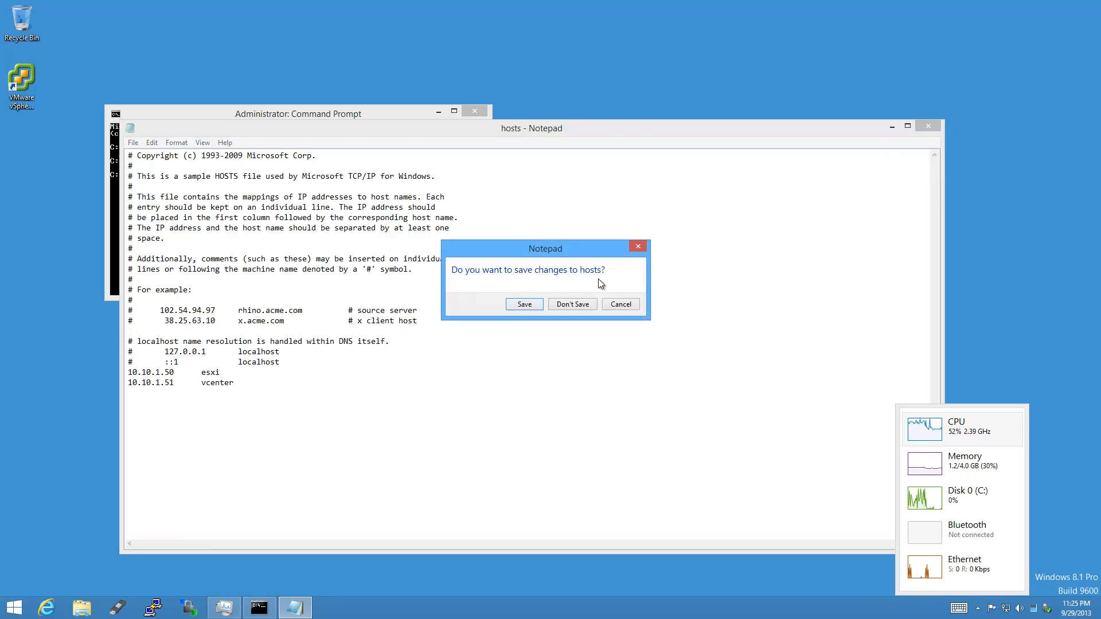
click(532, 305)
Ping esxi to confirm it answers, then stop the ping and minimize the prompt.
text(pi)
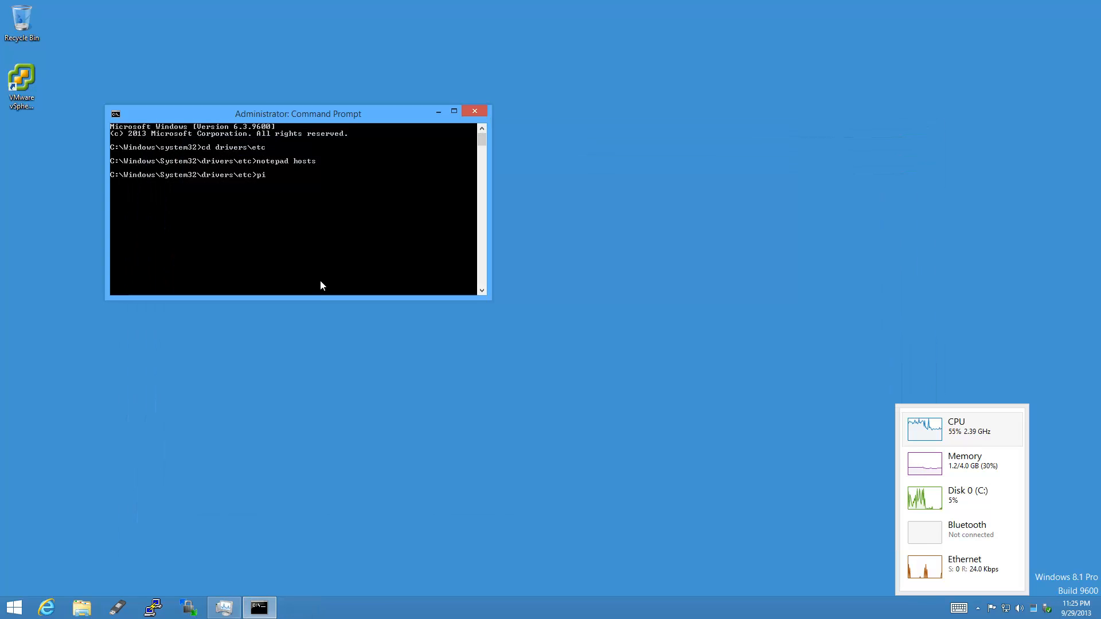
text(ng esxi)
key(Return)
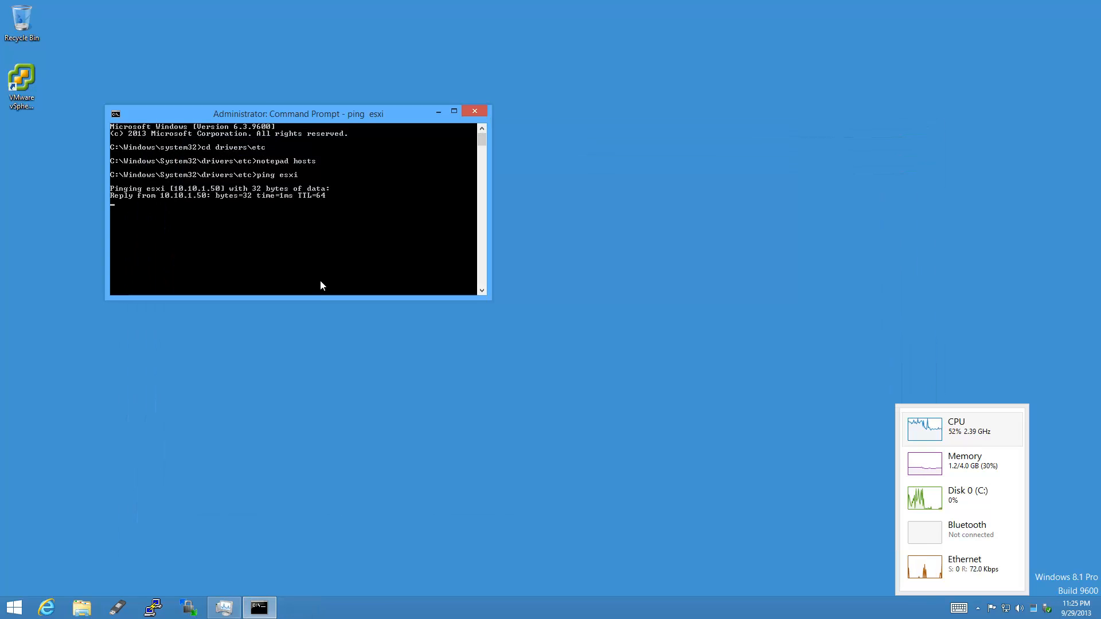
key(ctrl+c)
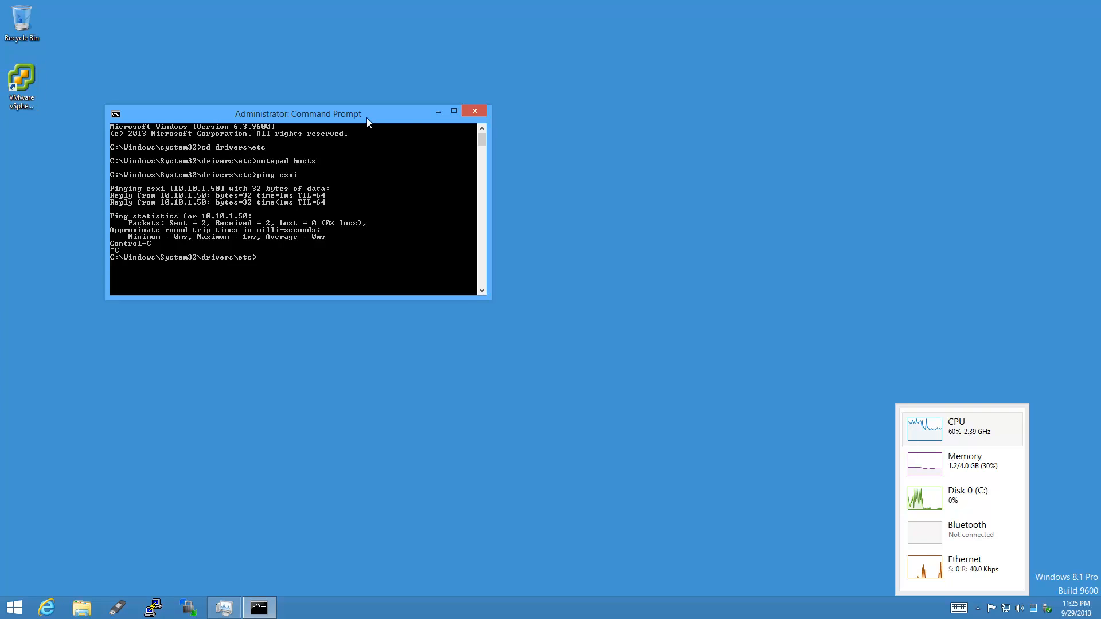
click(438, 111)
Launch the vSphere Client from its desktop shortcut and close the stray Task Manager window.
double_click(32, 74)
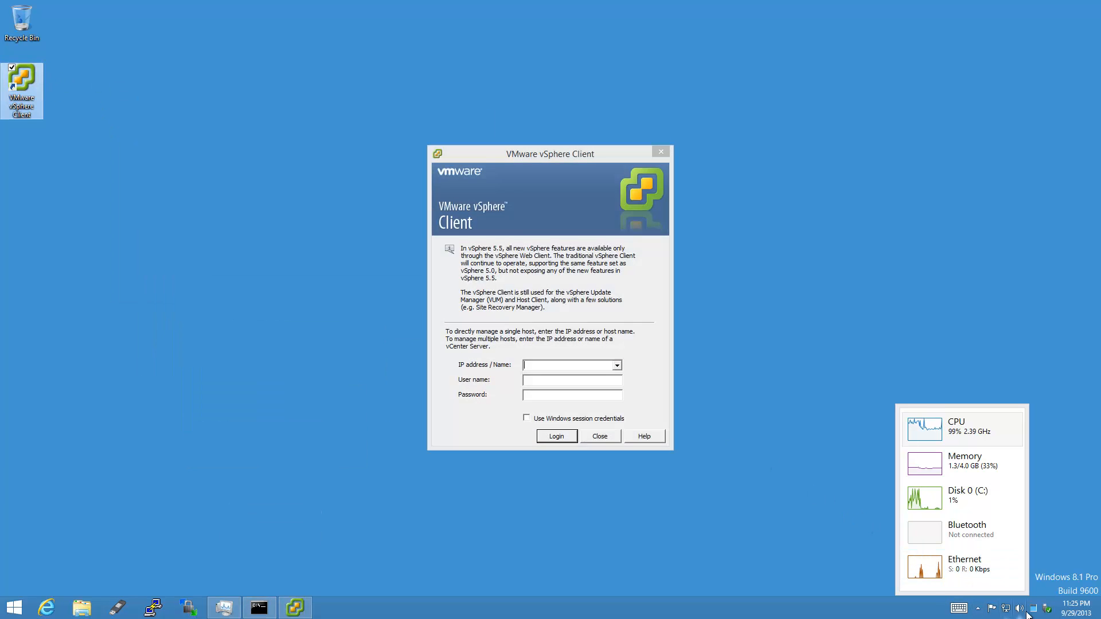
click(975, 499)
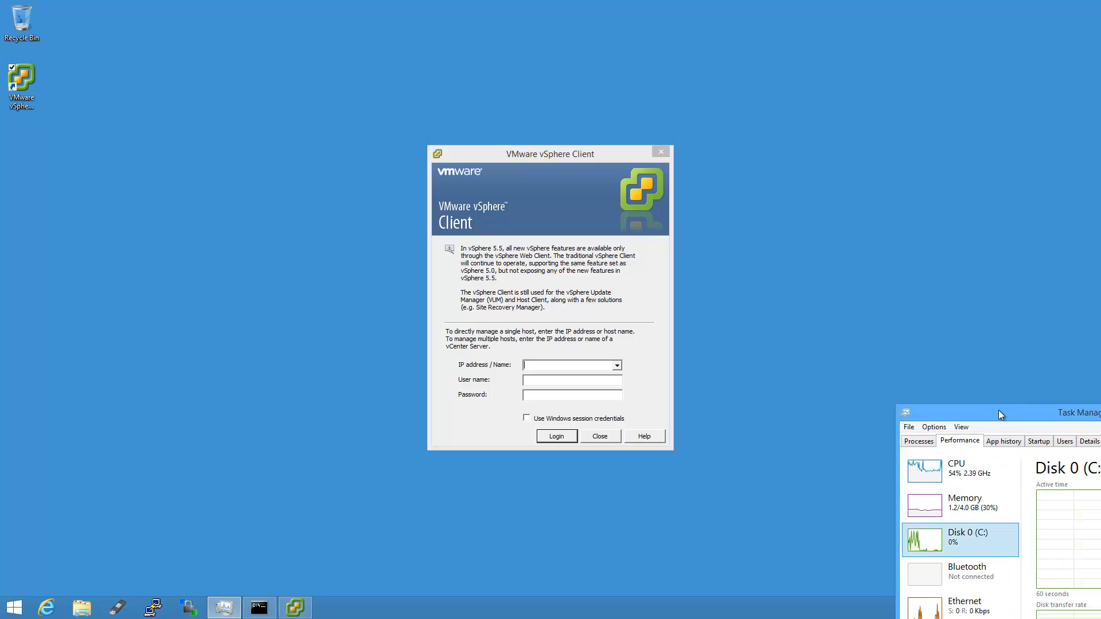
drag(999, 410, 738, 133)
click(963, 132)
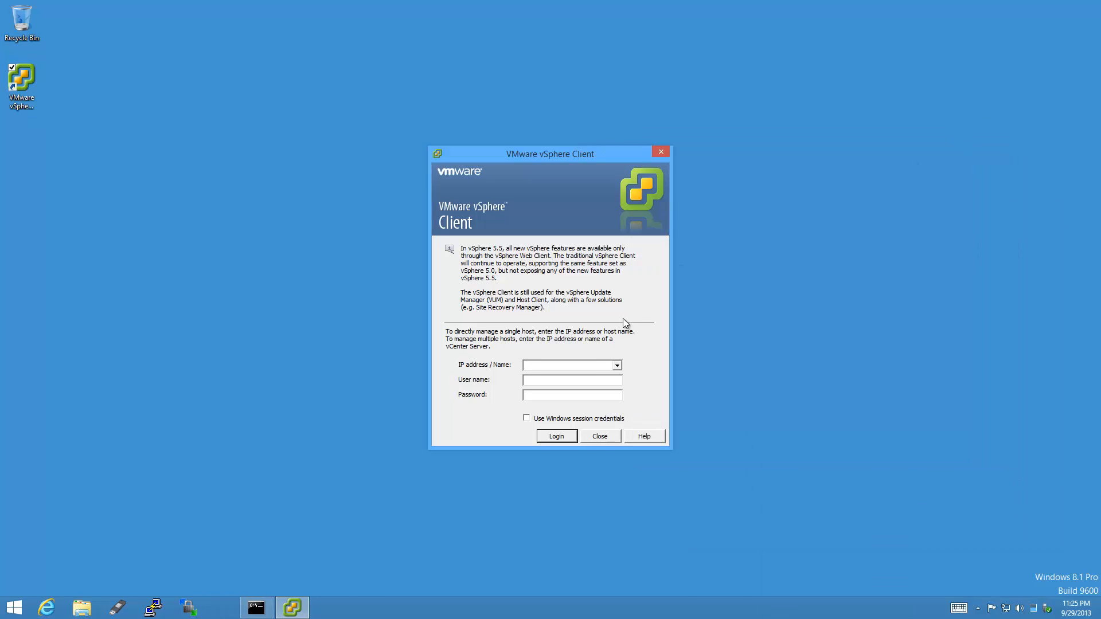
Log in to host esxi as root, installing its certificate and ignoring the security warning.
click(580, 366)
text(esxi)
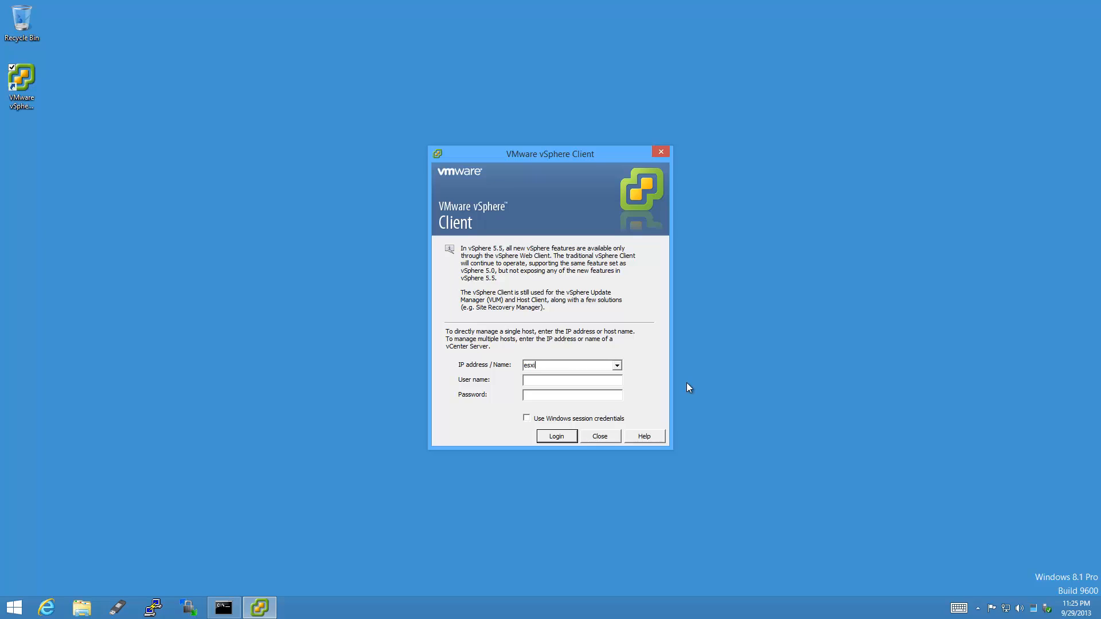
key(Tab)
text(root)
key(Tab)
text(*********)
click(567, 438)
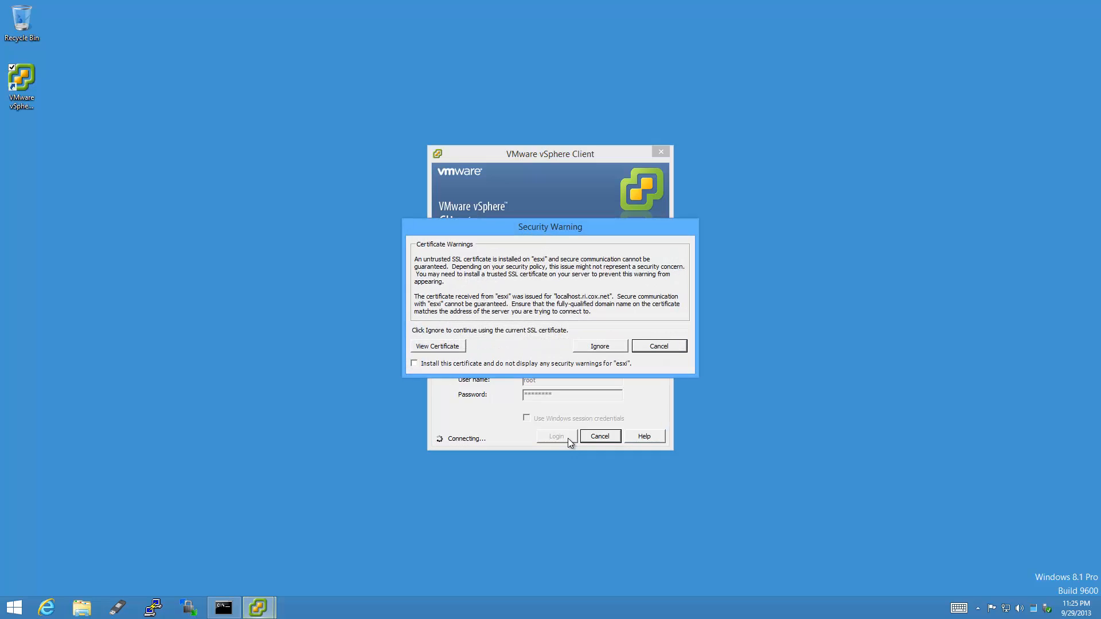
click(414, 363)
click(612, 347)
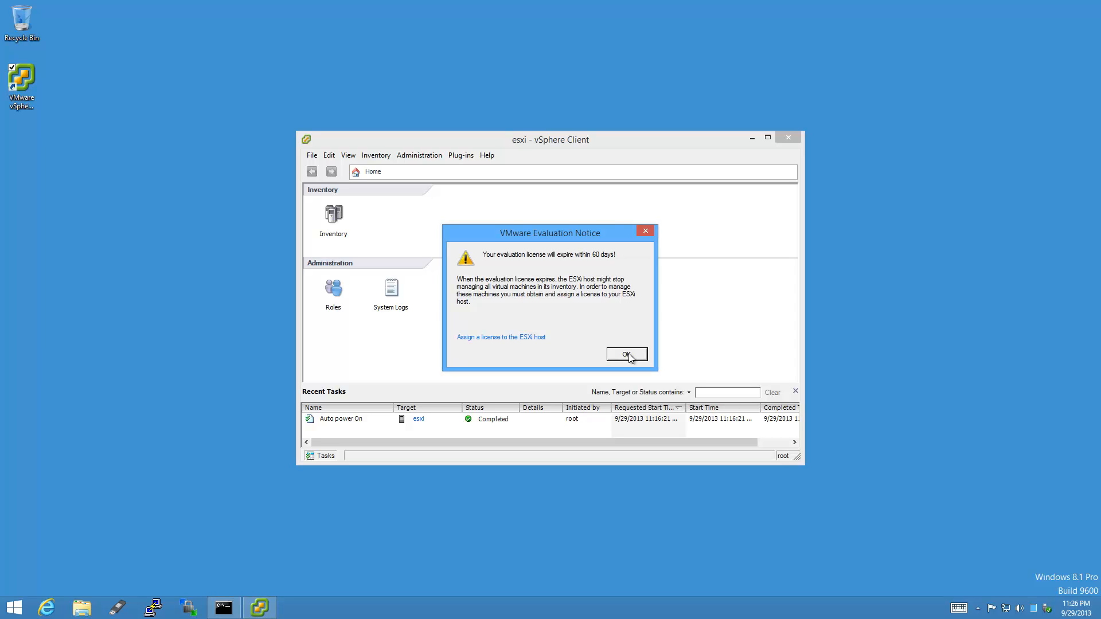
Close the Evaluation Notice, then move the client window top-left and stretch it to nearly full screen.
click(627, 355)
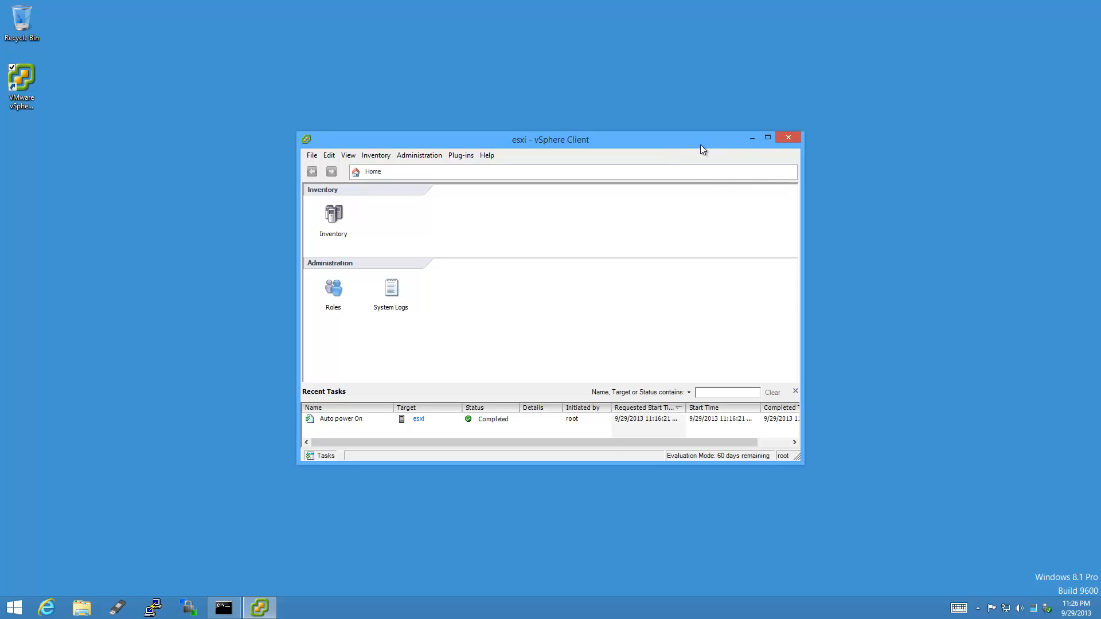
drag(700, 144, 441, 13)
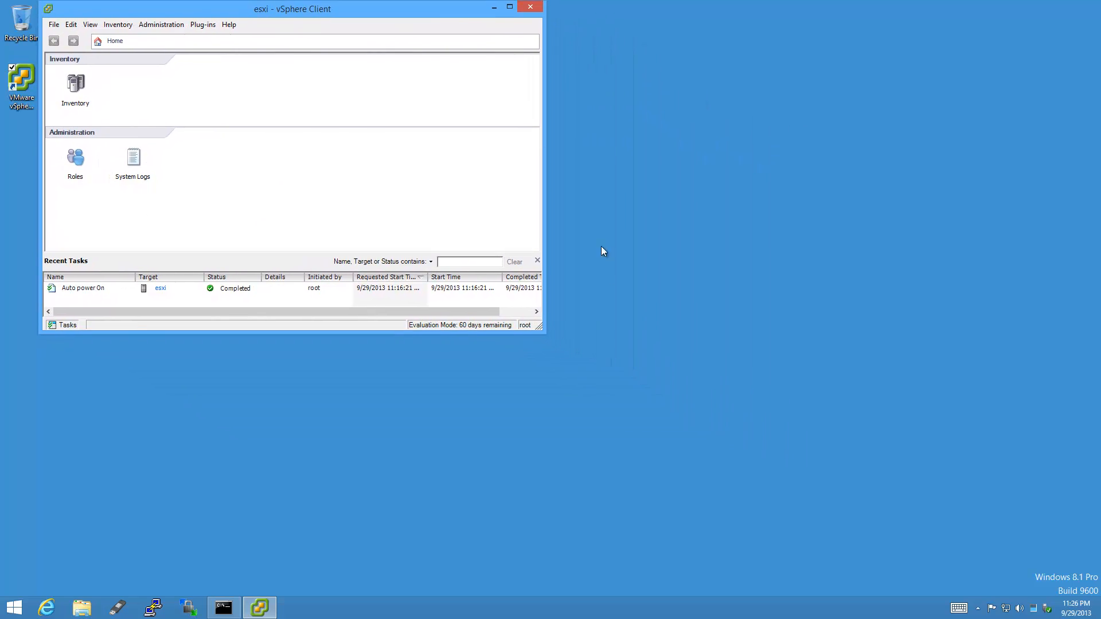
drag(539, 326, 1092, 565)
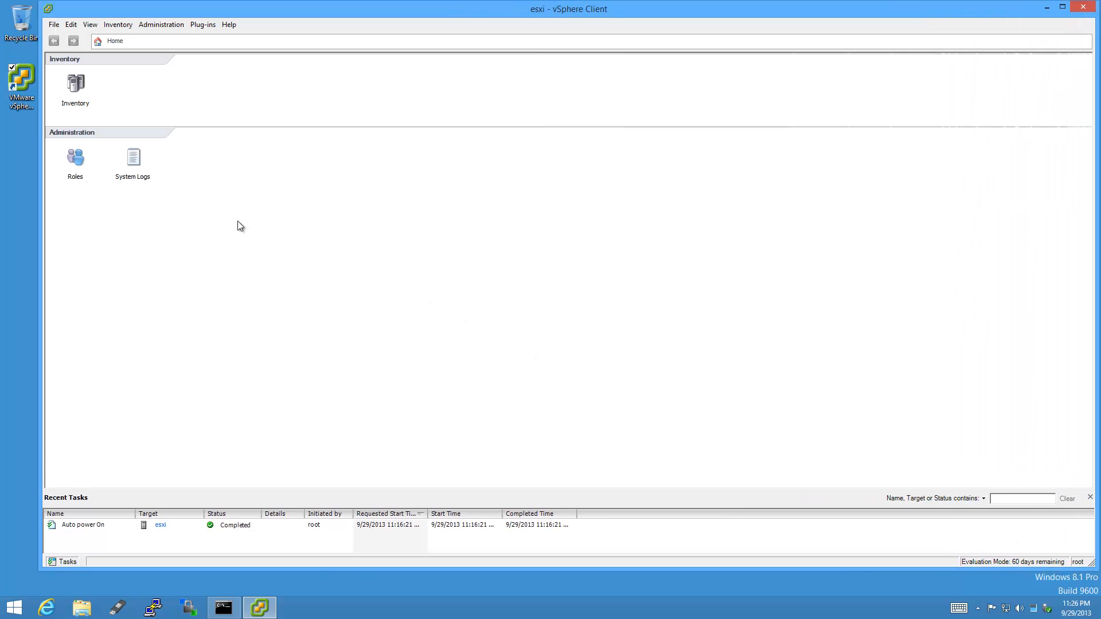
Load the vCenter Server Appliance OVA from Downloads into Deploy OVF Template, showing version 5.5.0.5100 details.
click(54, 25)
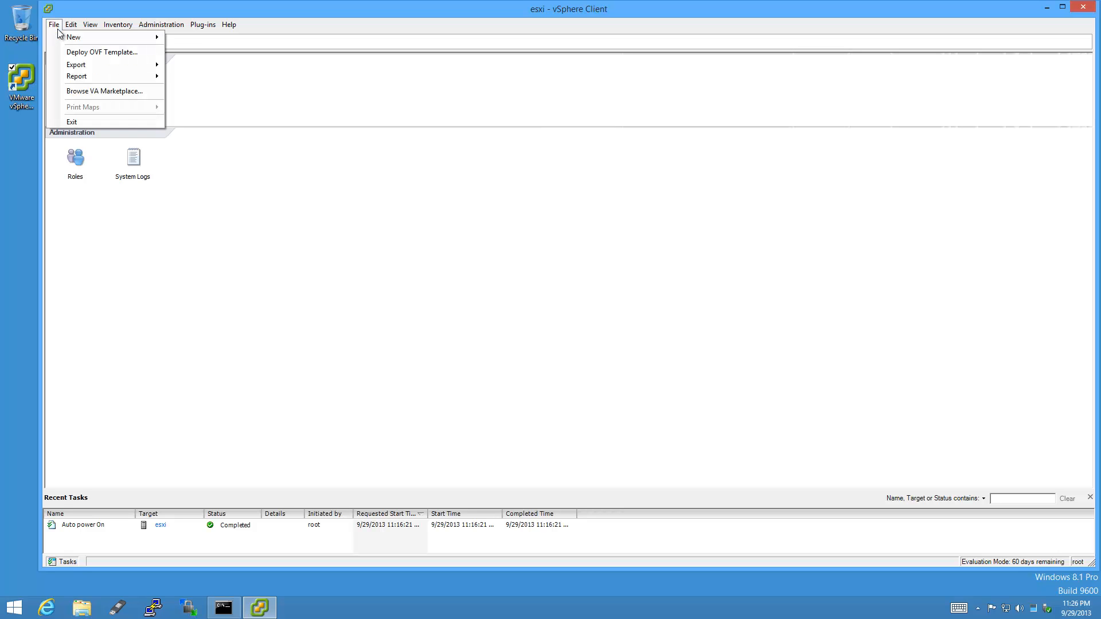
click(139, 56)
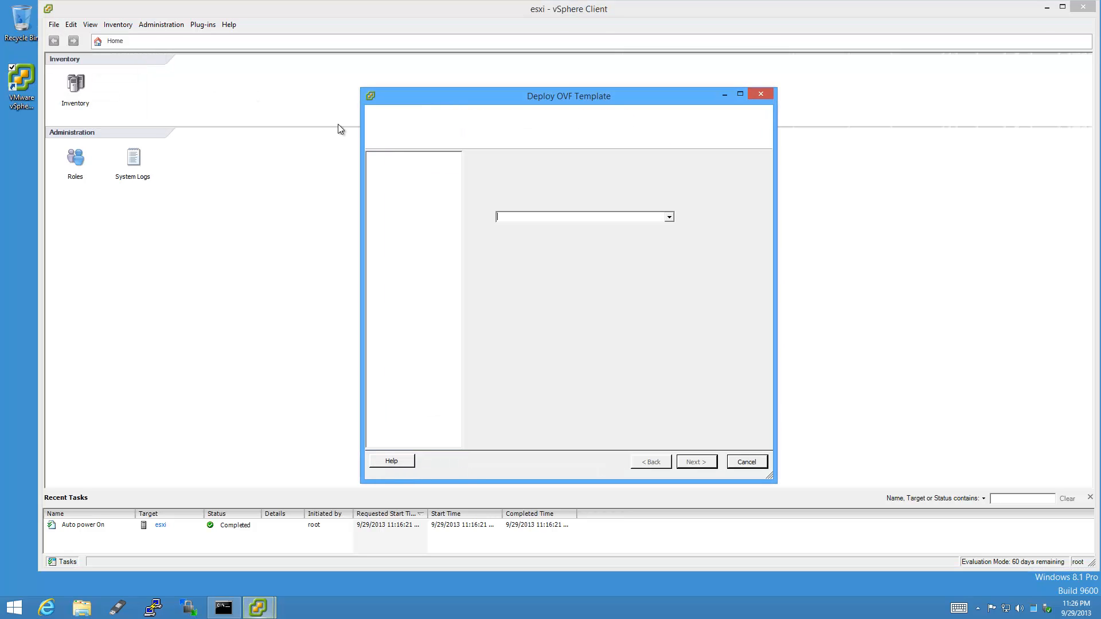
click(717, 222)
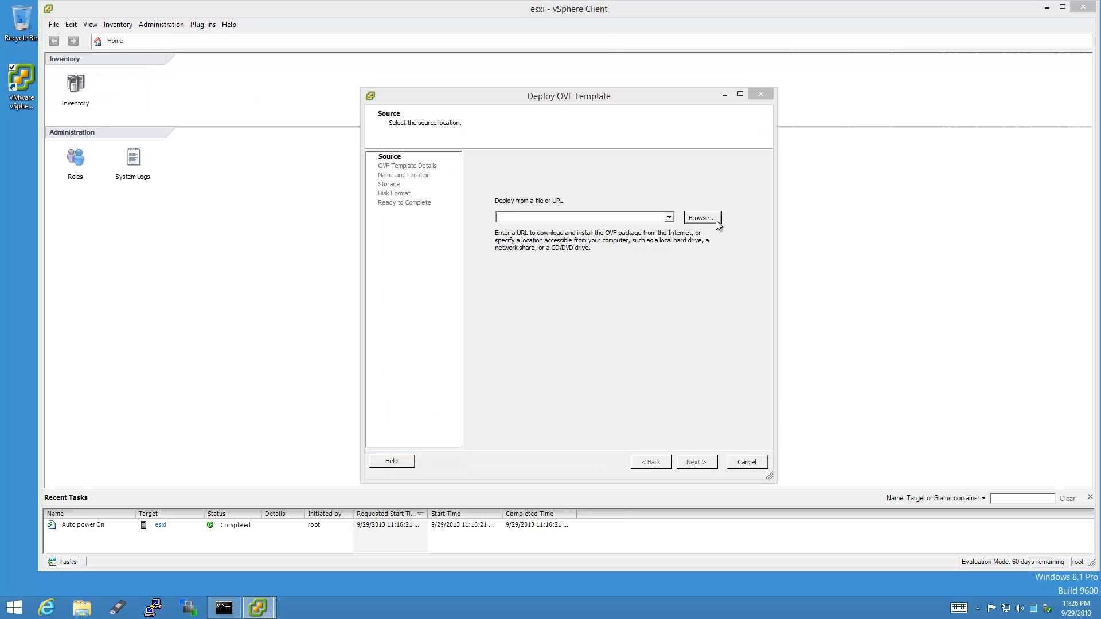
click(420, 181)
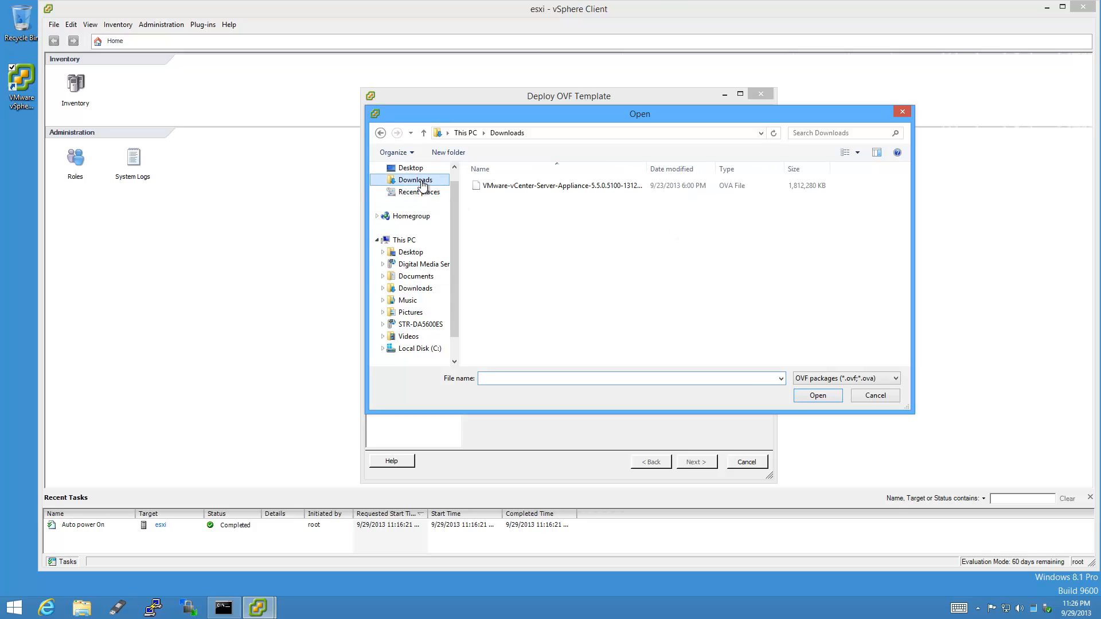
drag(647, 169, 713, 167)
click(680, 188)
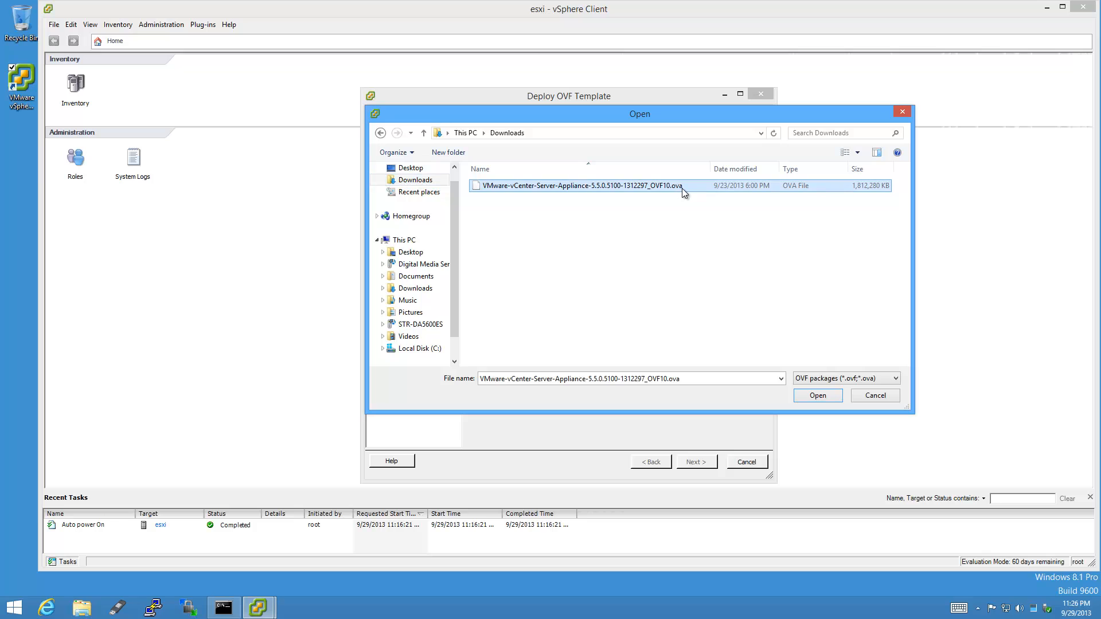
click(818, 396)
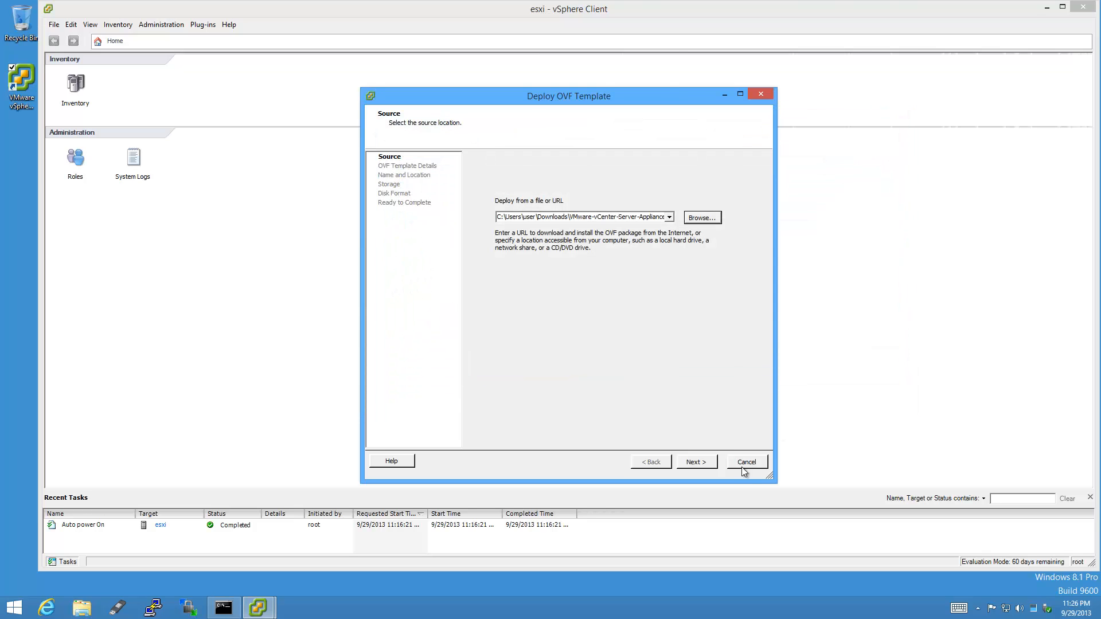
click(710, 464)
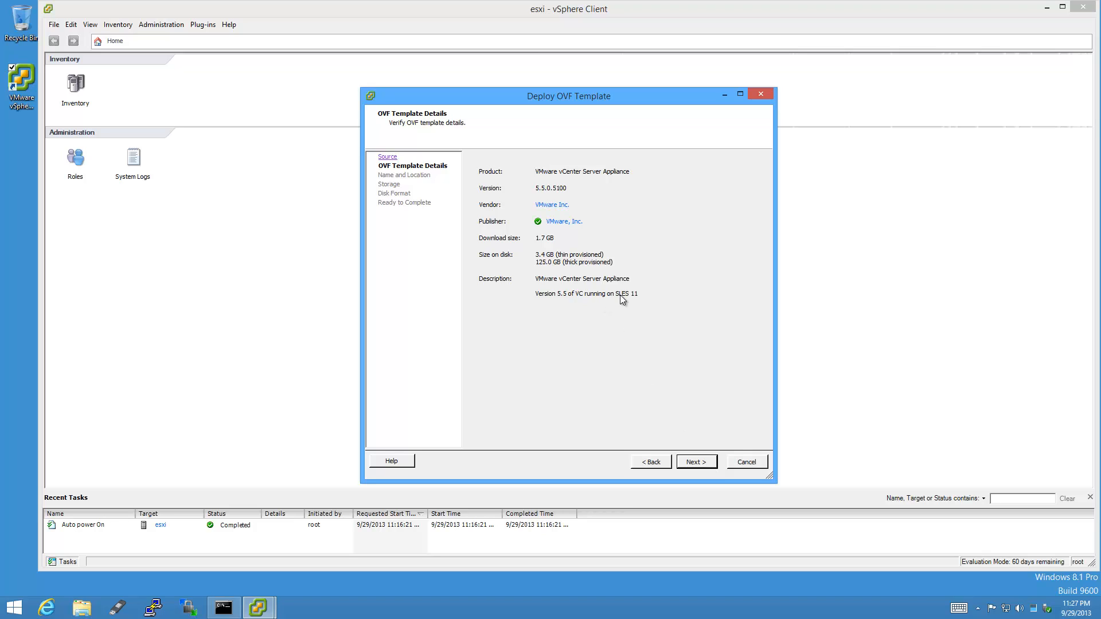
Name the new VM 'vcenter-VMware vCenter Server Appliance 1312297'.
click(707, 466)
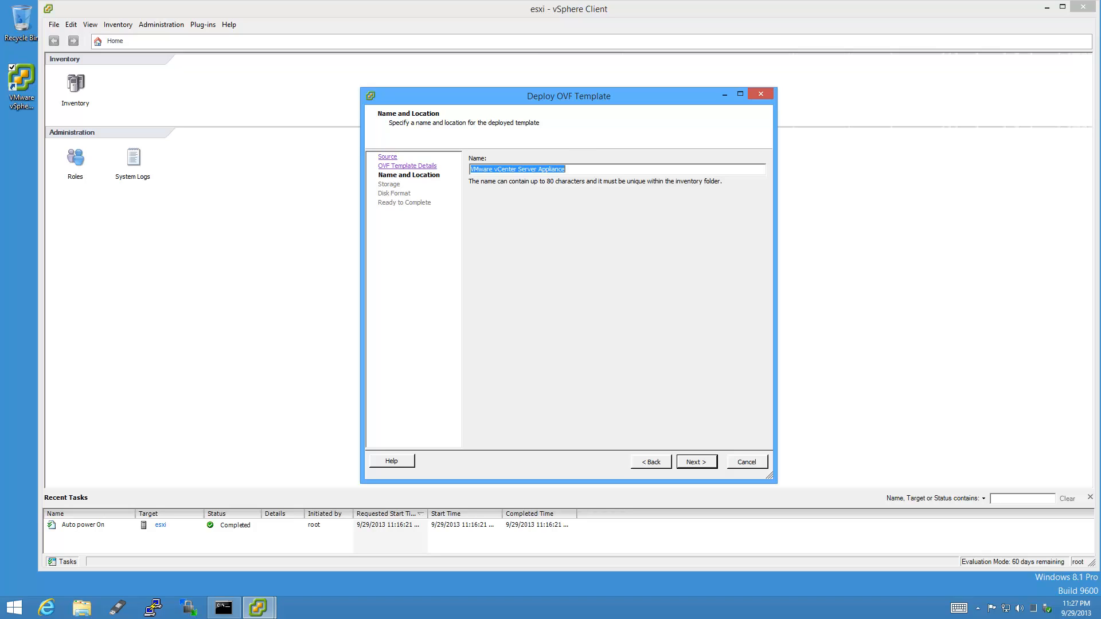
text(vcenter-VMware vCenter Server Appliance 1312297)
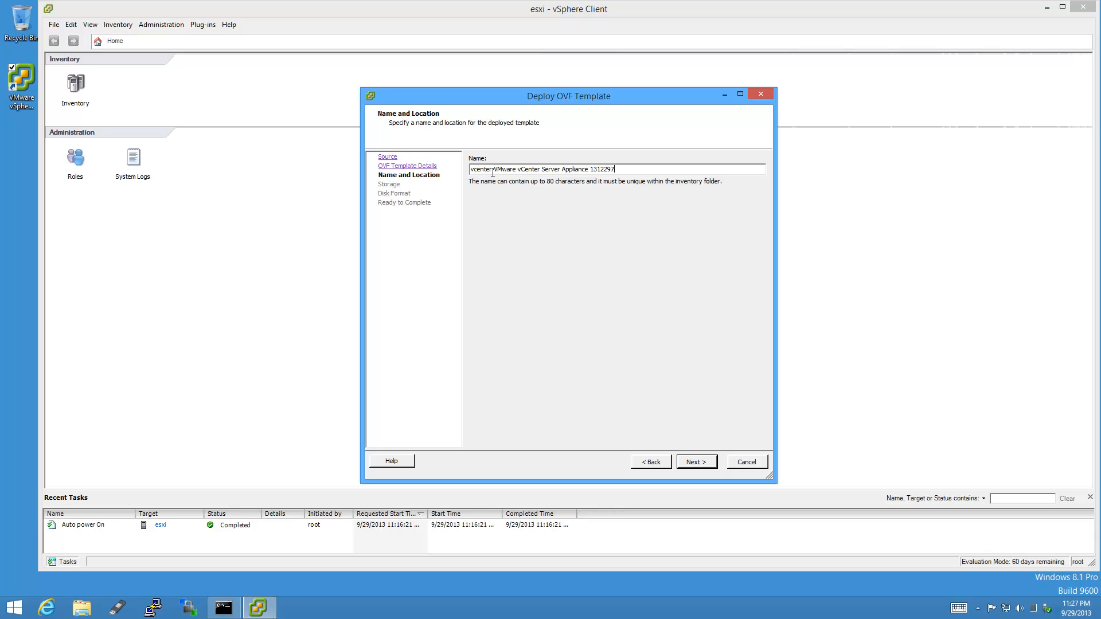
double_click(605, 169)
click(632, 171)
Deploy it to datastore SSD3-128-RUNCORE with Thin Provision disks and start the deployment.
click(708, 466)
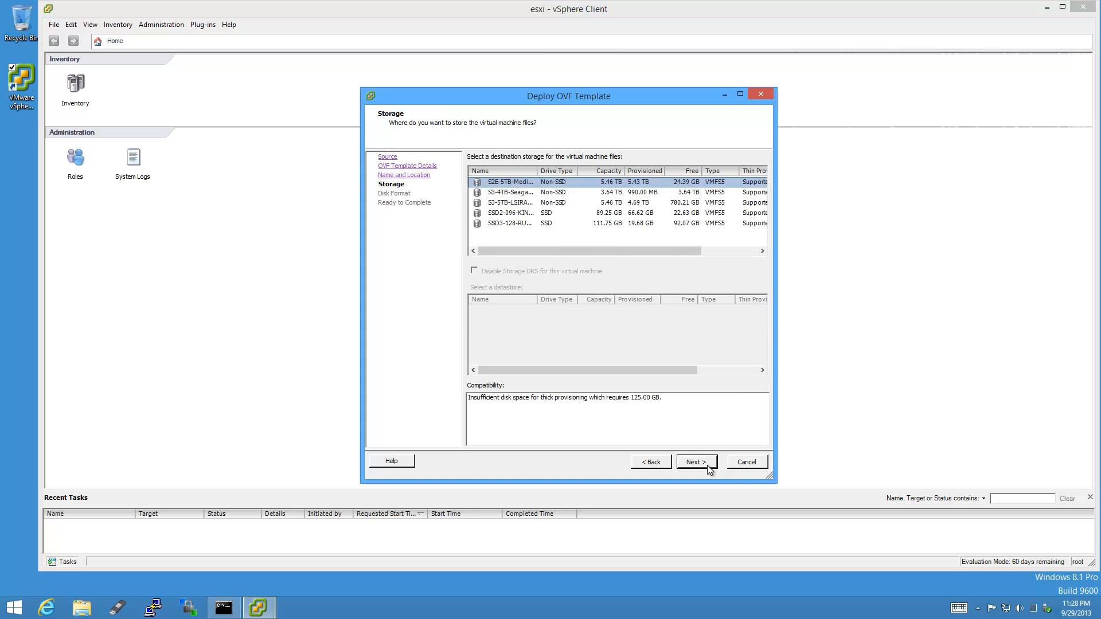
click(517, 224)
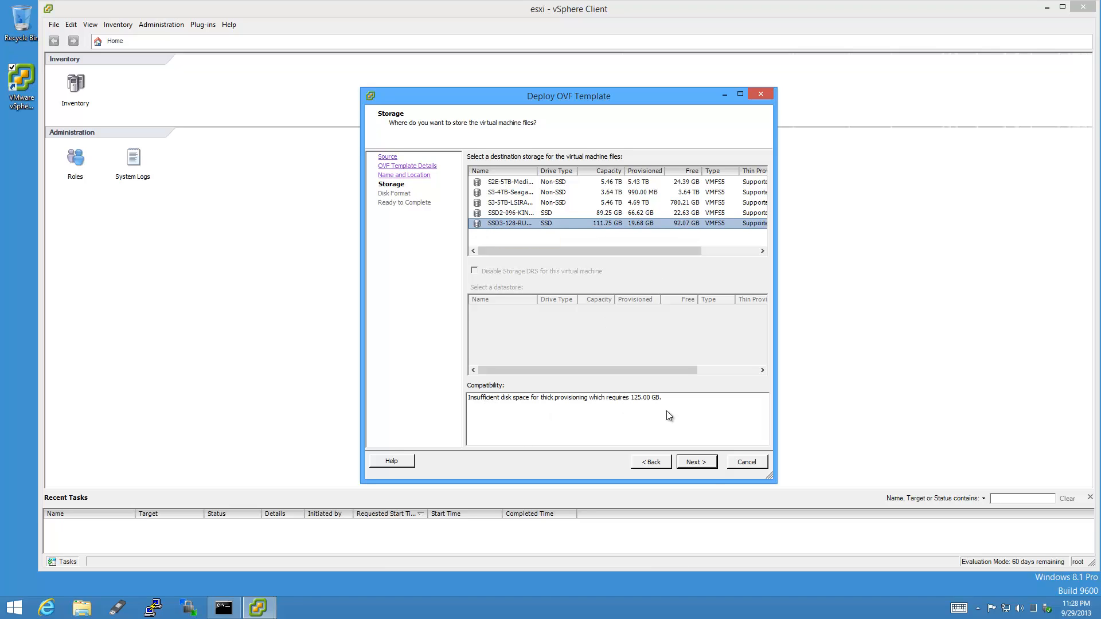
click(710, 465)
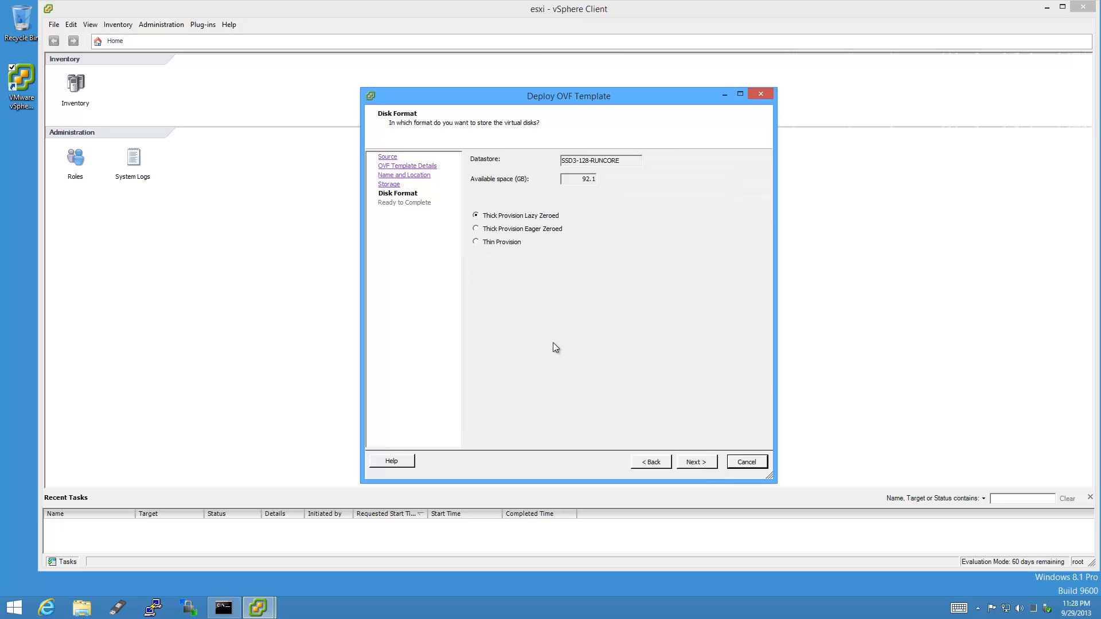
click(476, 242)
click(710, 464)
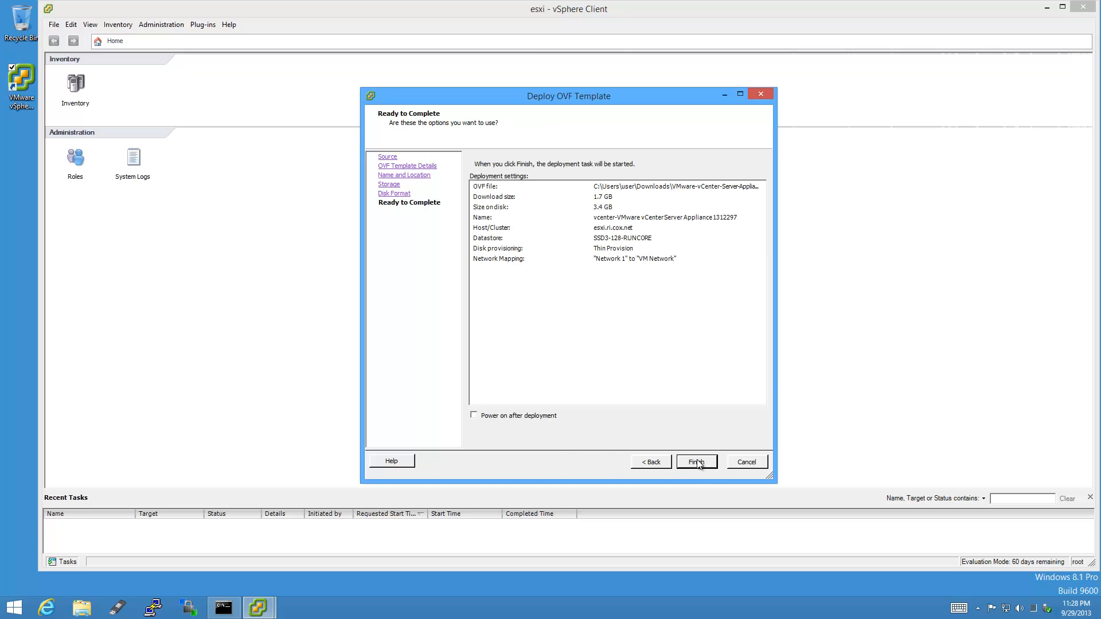
click(708, 464)
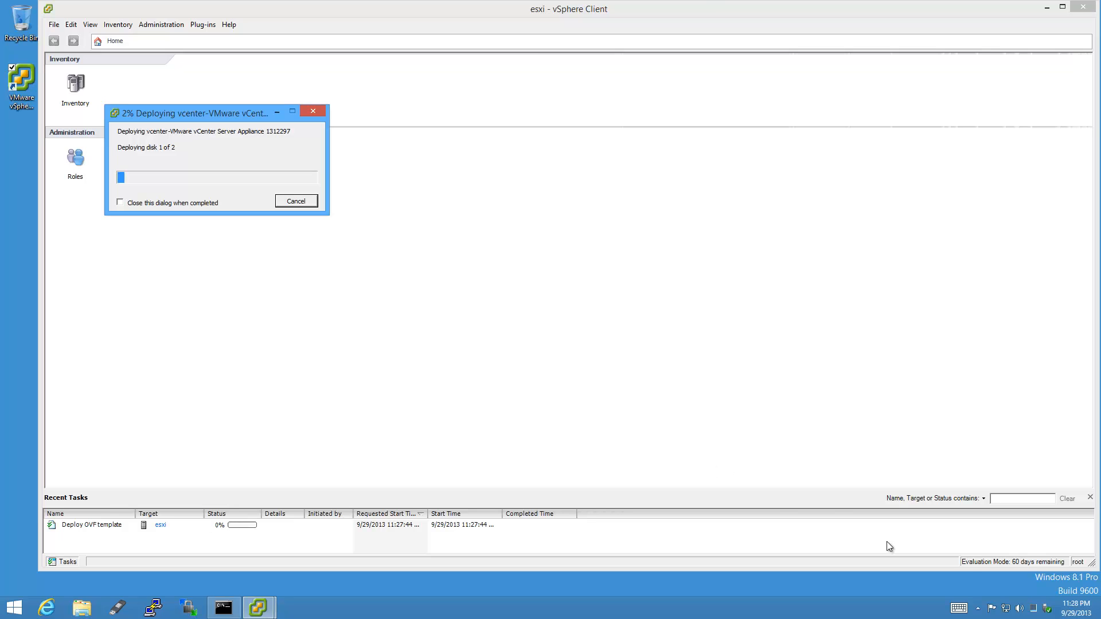
Watch network throughput in Task Manager during deployment, then close the Deployment Completed dialog.
click(1032, 610)
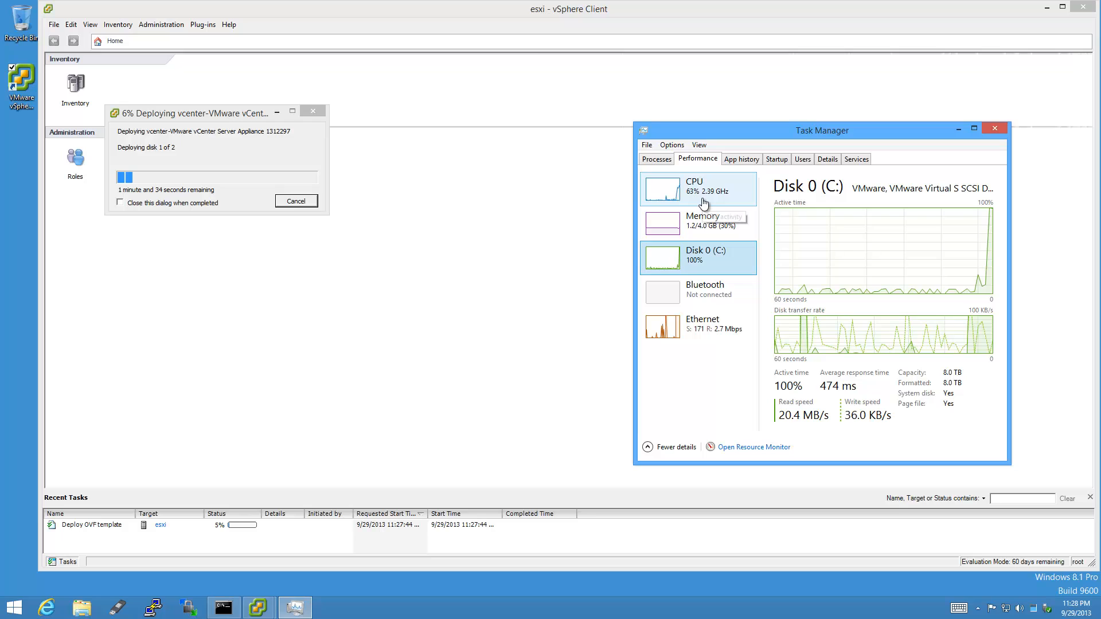
click(716, 327)
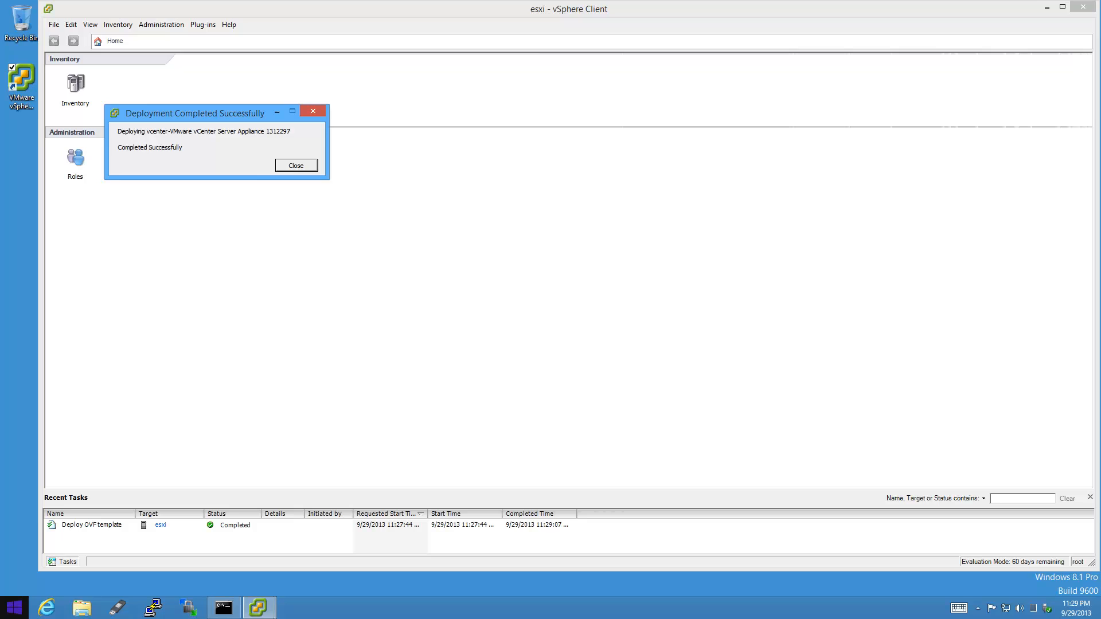
click(310, 166)
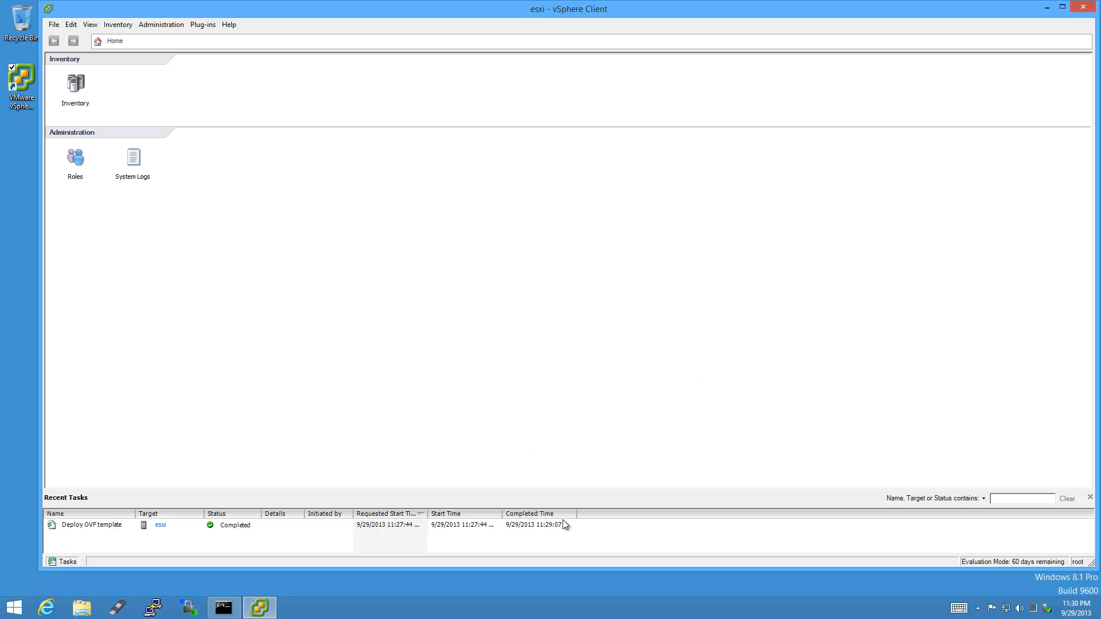
Auto-size the Recent Tasks time columns and find the vcenter appliance VM under esxi in Inventory.
double_click(500, 515)
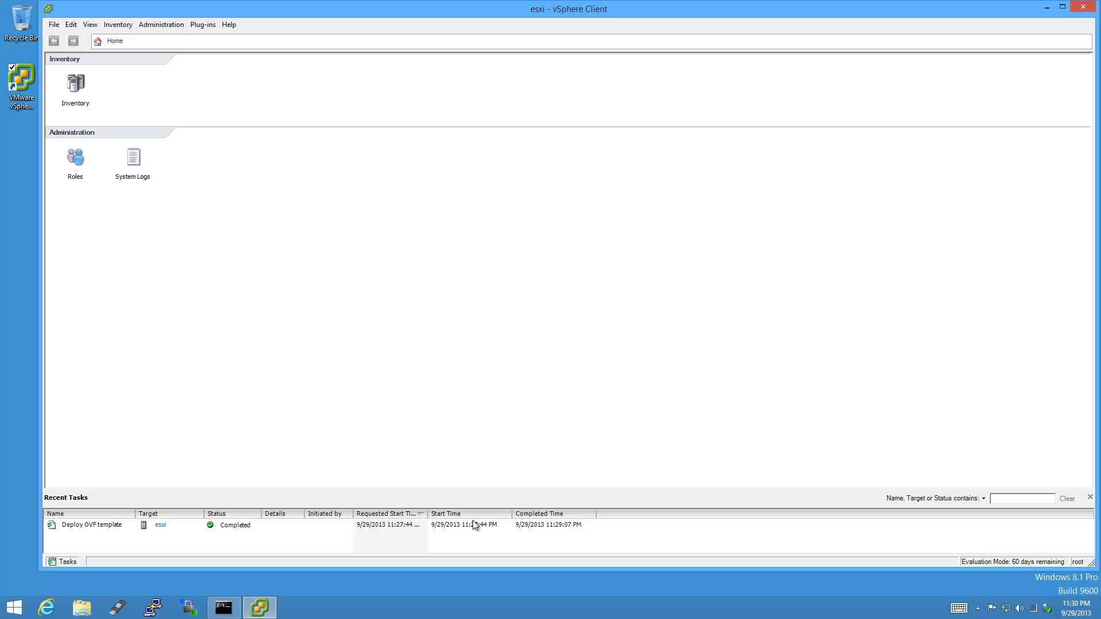
double_click(429, 515)
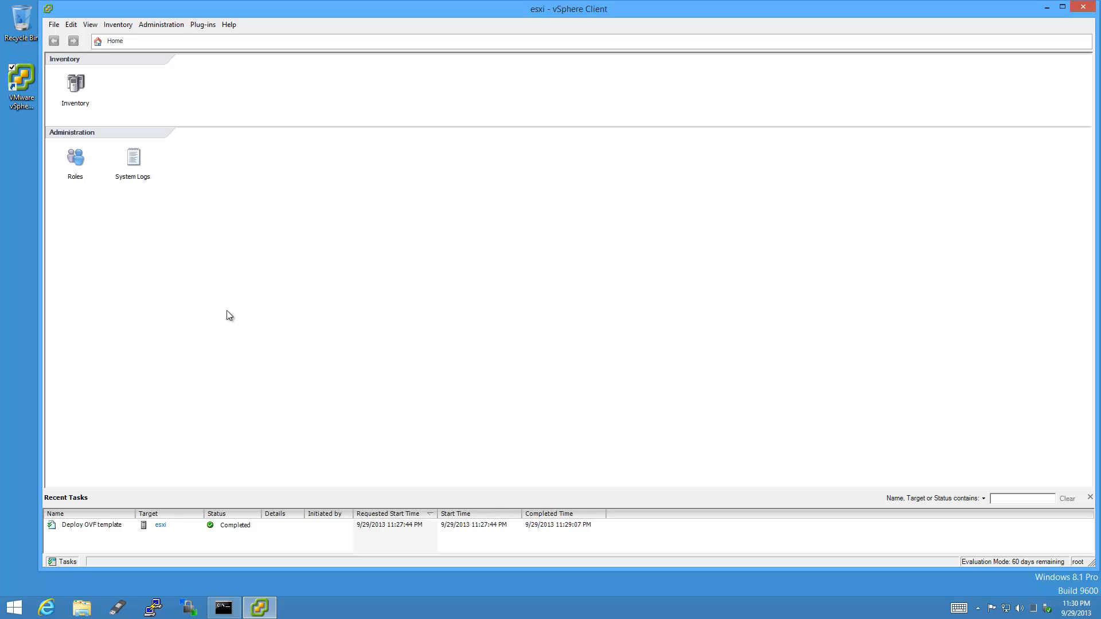
click(77, 86)
click(61, 75)
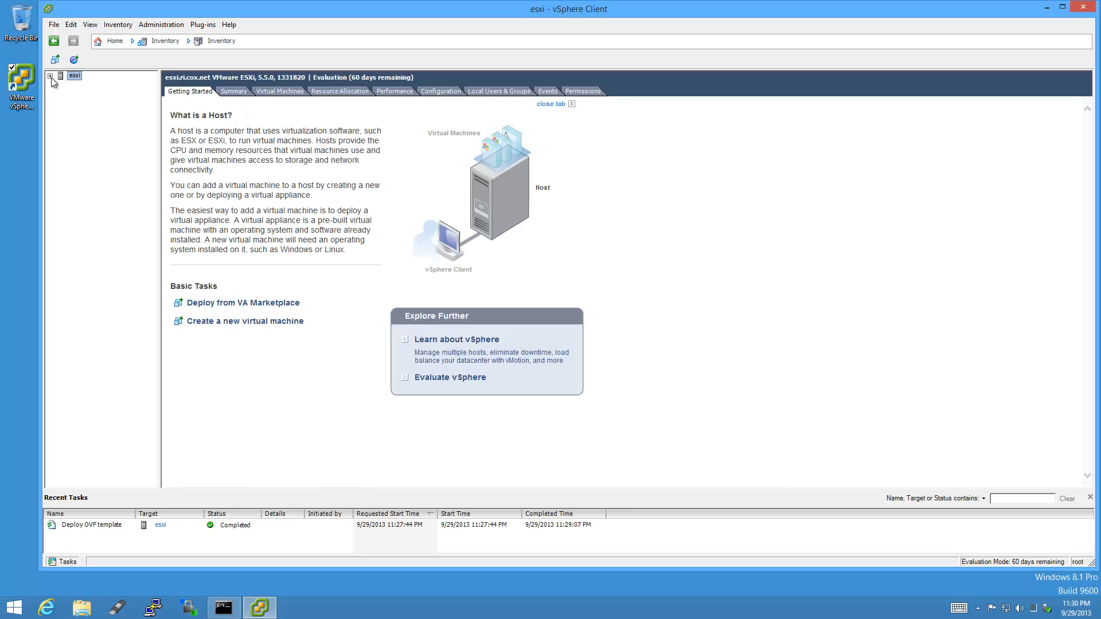
click(50, 76)
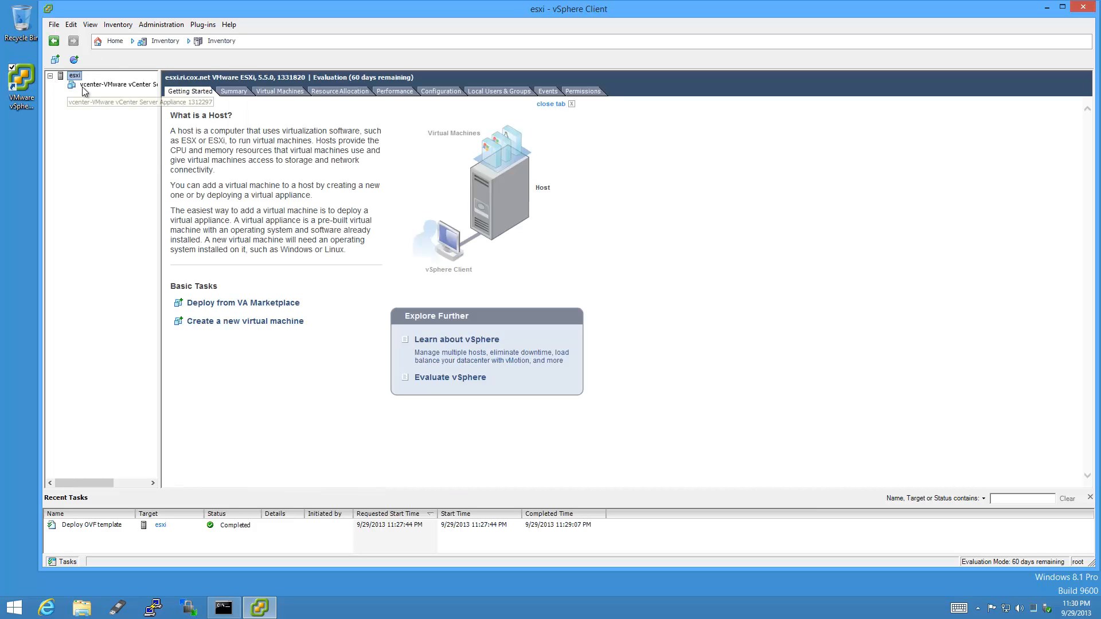
click(82, 86)
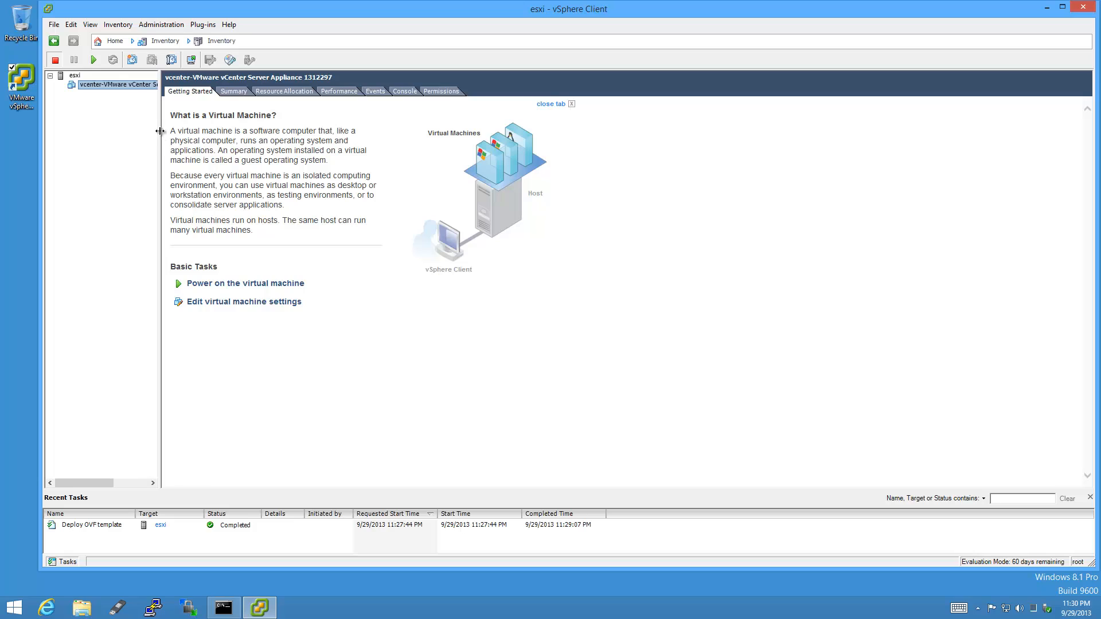
drag(160, 135, 243, 137)
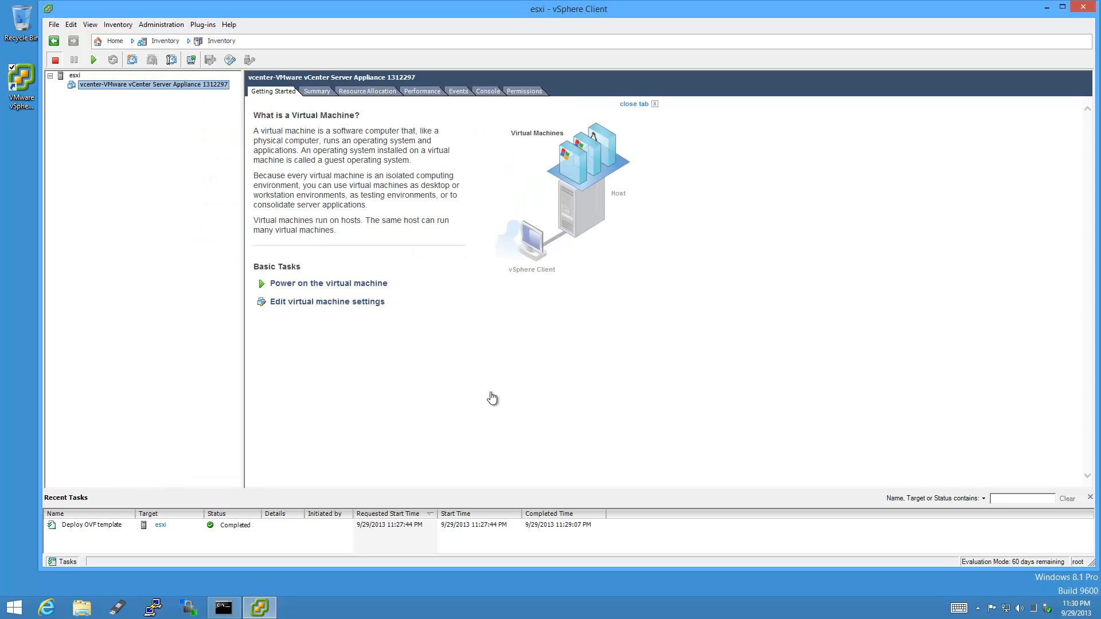
click(75, 76)
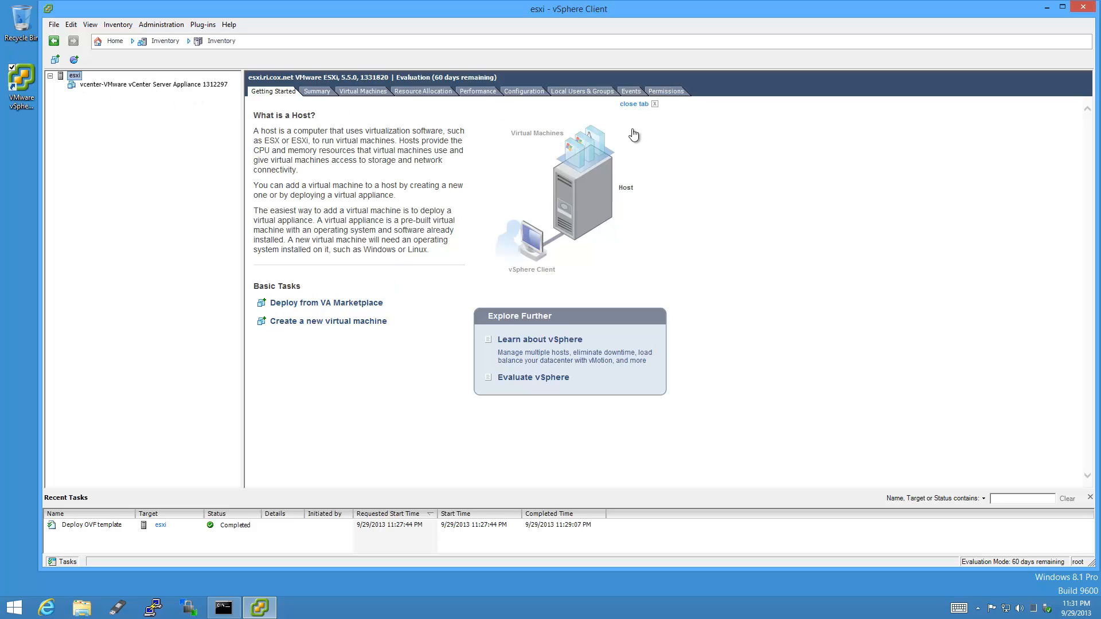
Enable the host's NTP client with server ntp.cox.net, restarting NTP to apply changes.
click(538, 92)
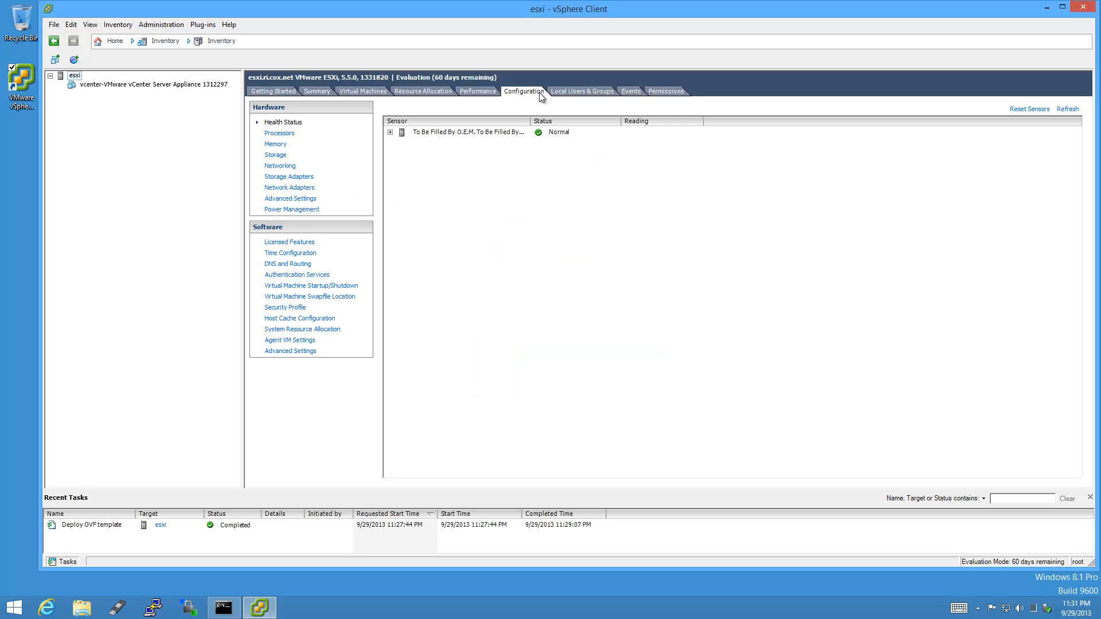
click(309, 254)
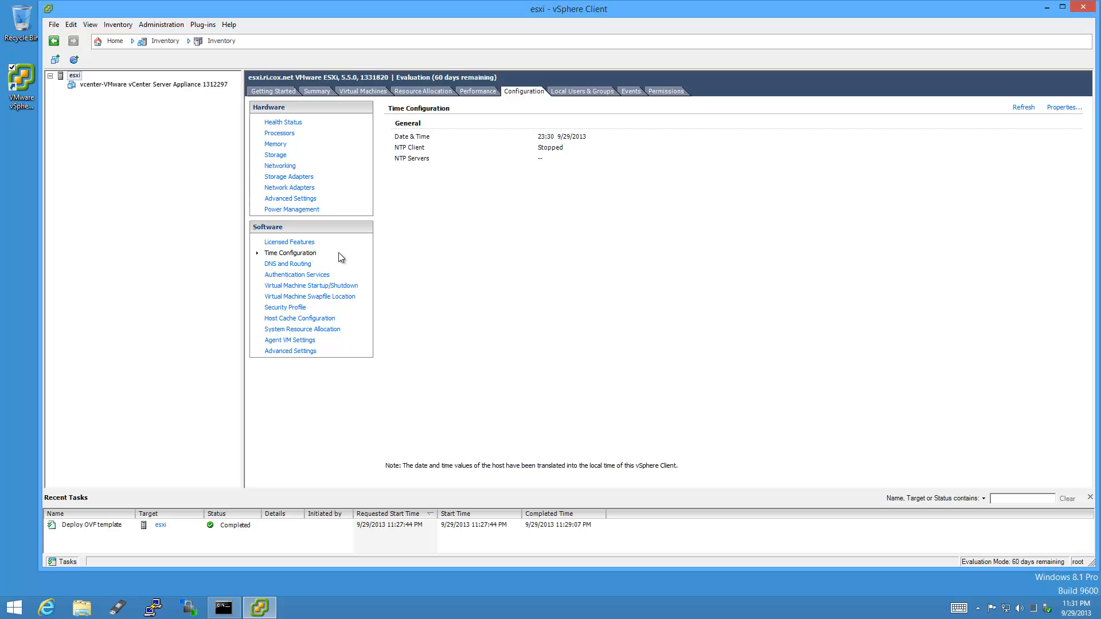
click(1073, 108)
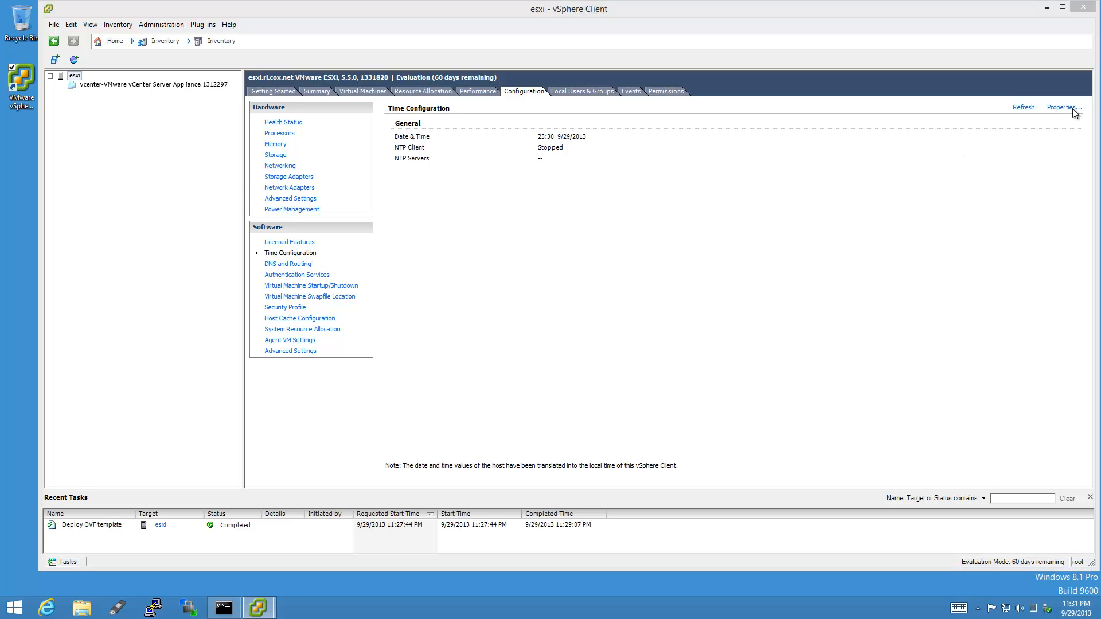
click(469, 355)
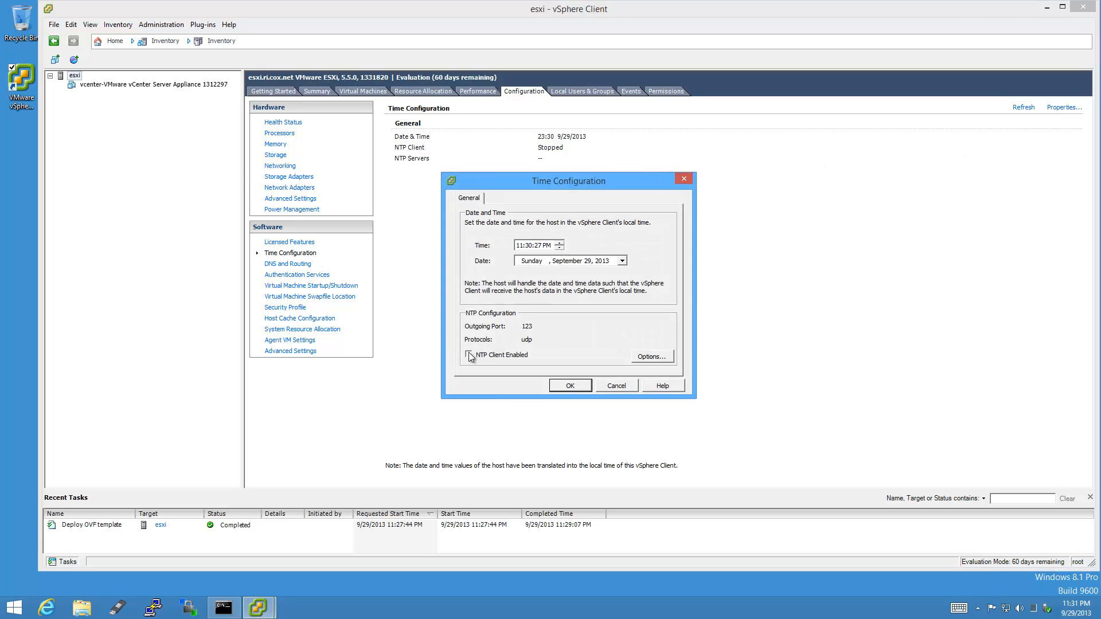
click(667, 357)
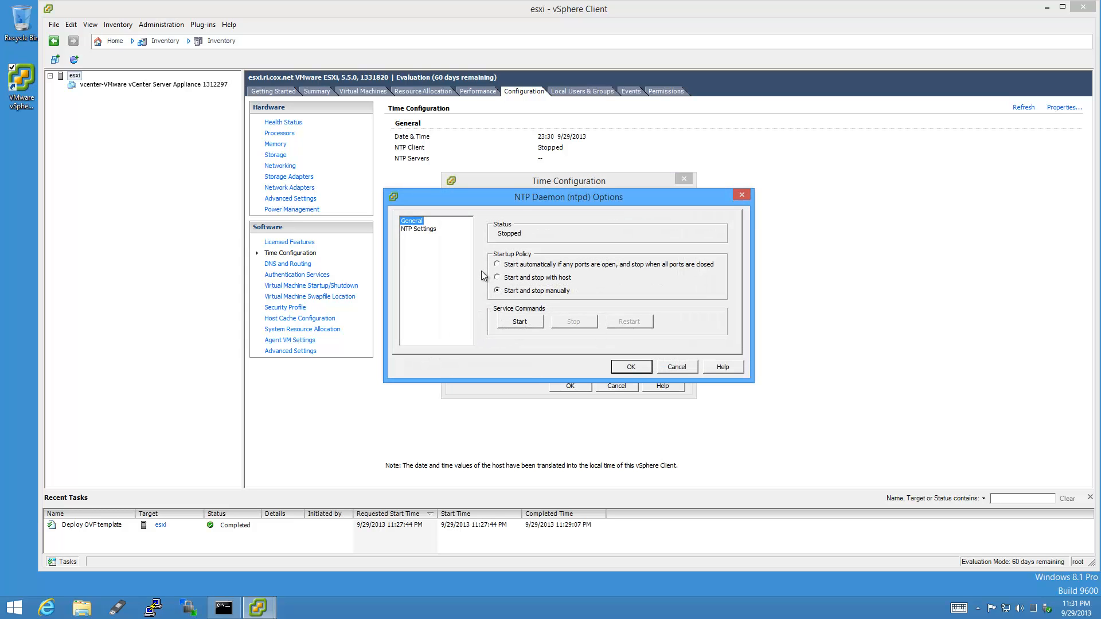
click(430, 230)
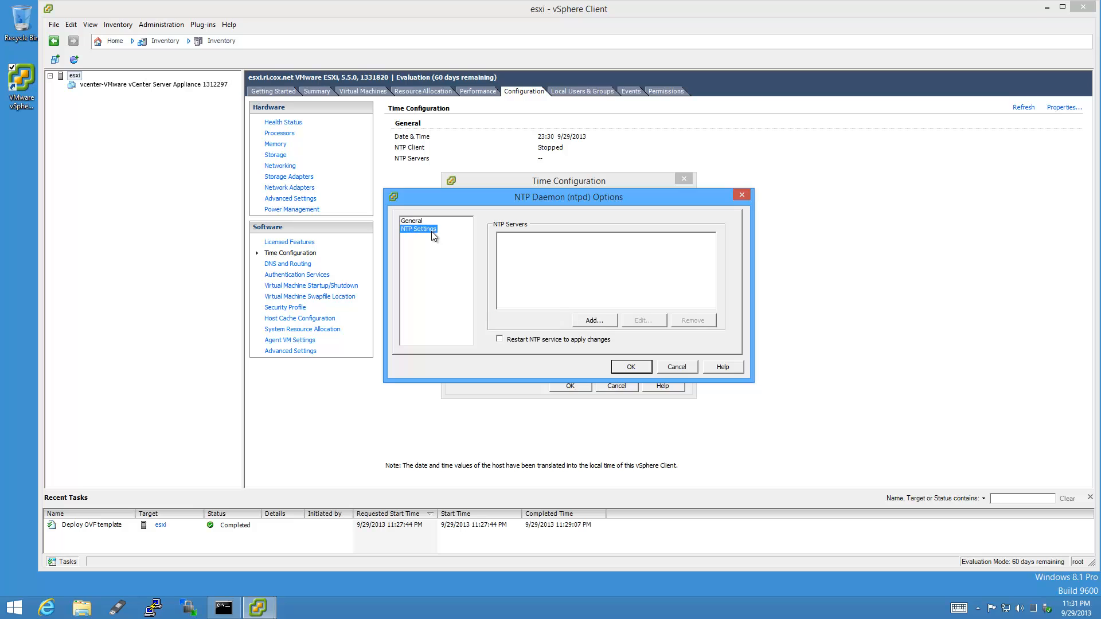
click(593, 321)
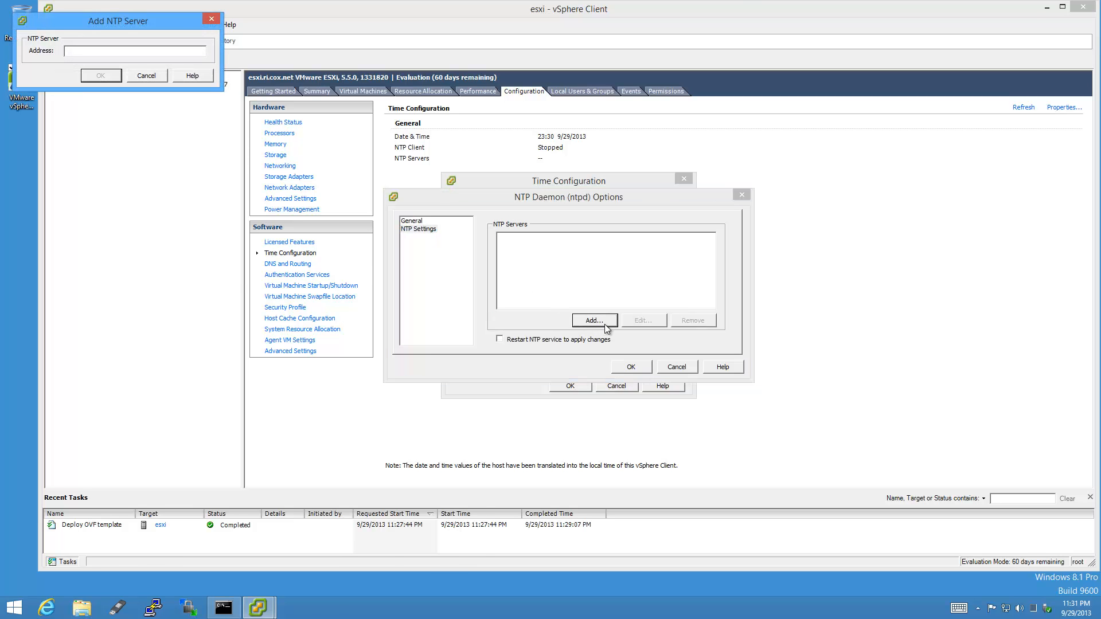
text(ntp.cox.net)
key(Return)
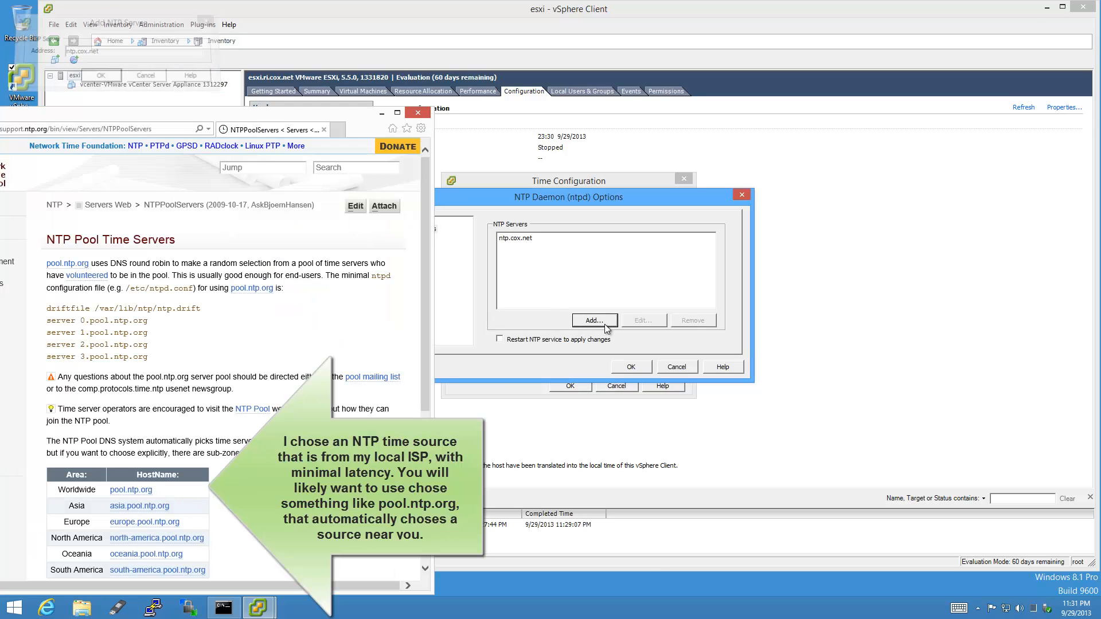
click(501, 339)
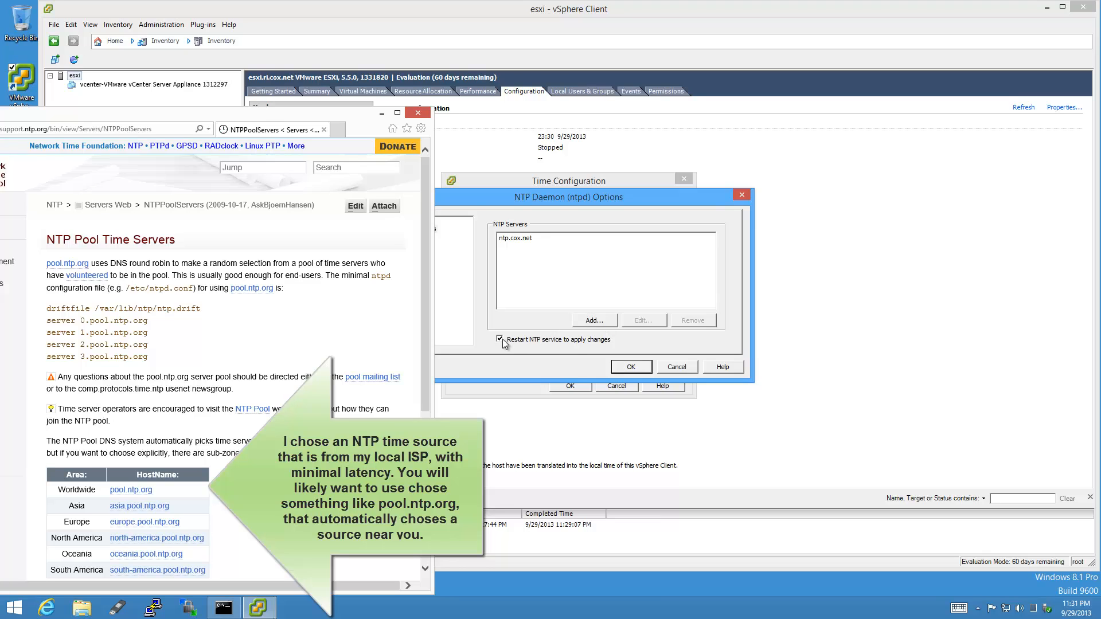
click(628, 369)
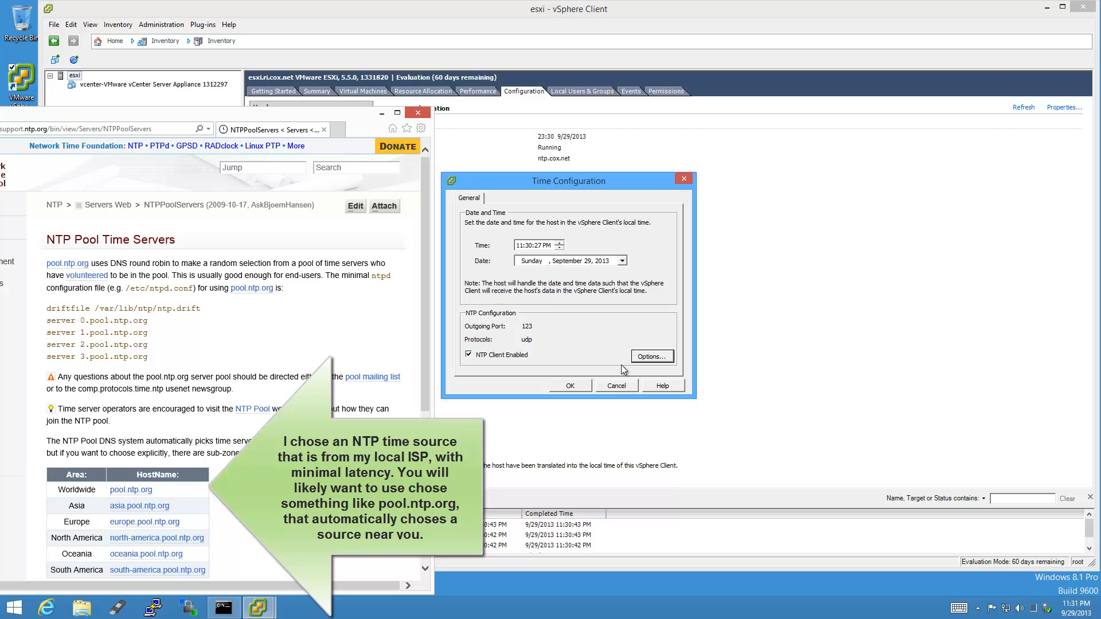
click(565, 386)
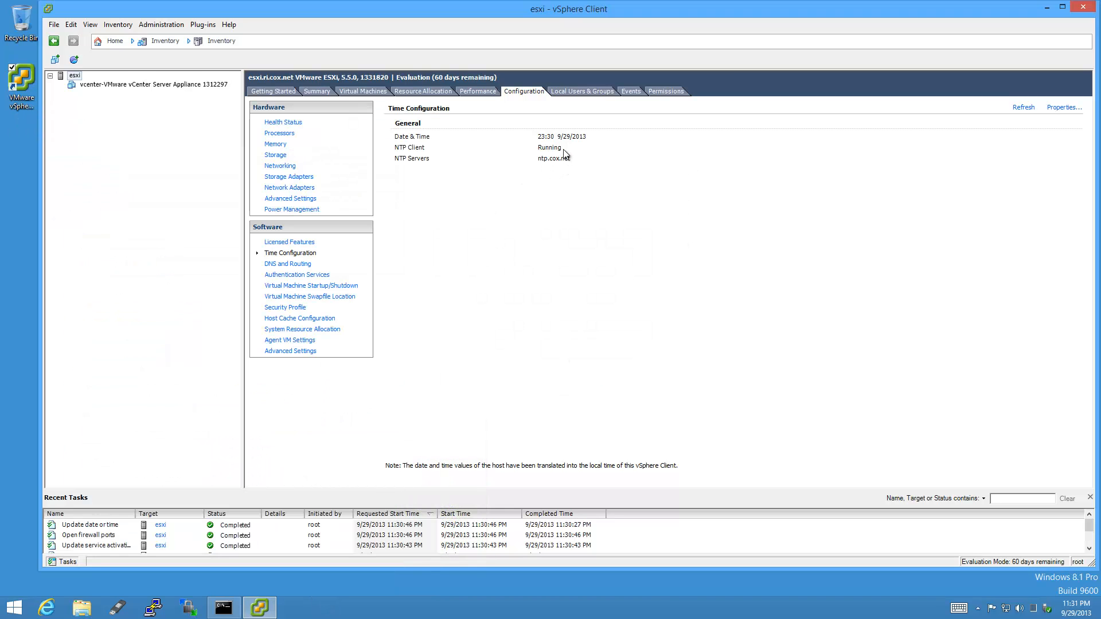
Set the NTP service startup policy to start and stop with the host.
click(1062, 108)
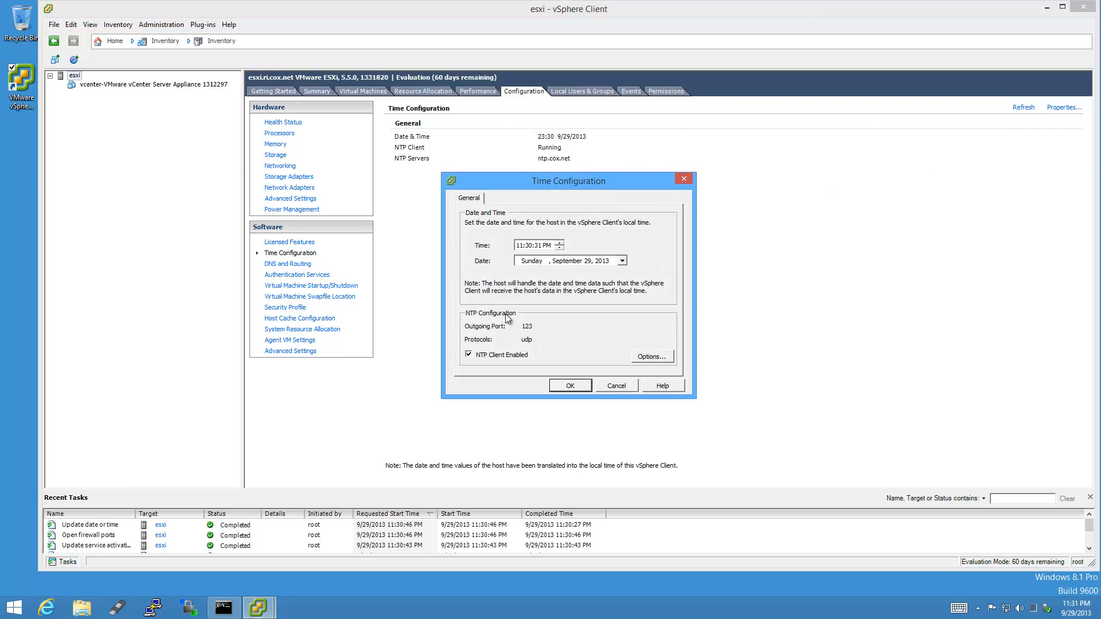
click(665, 358)
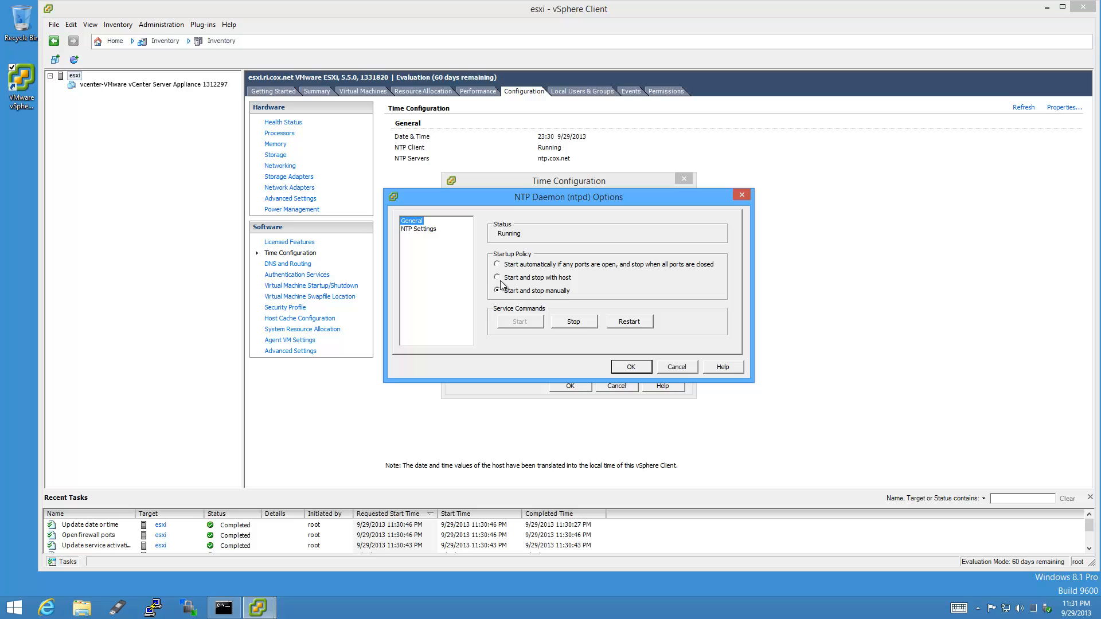
click(498, 279)
click(631, 368)
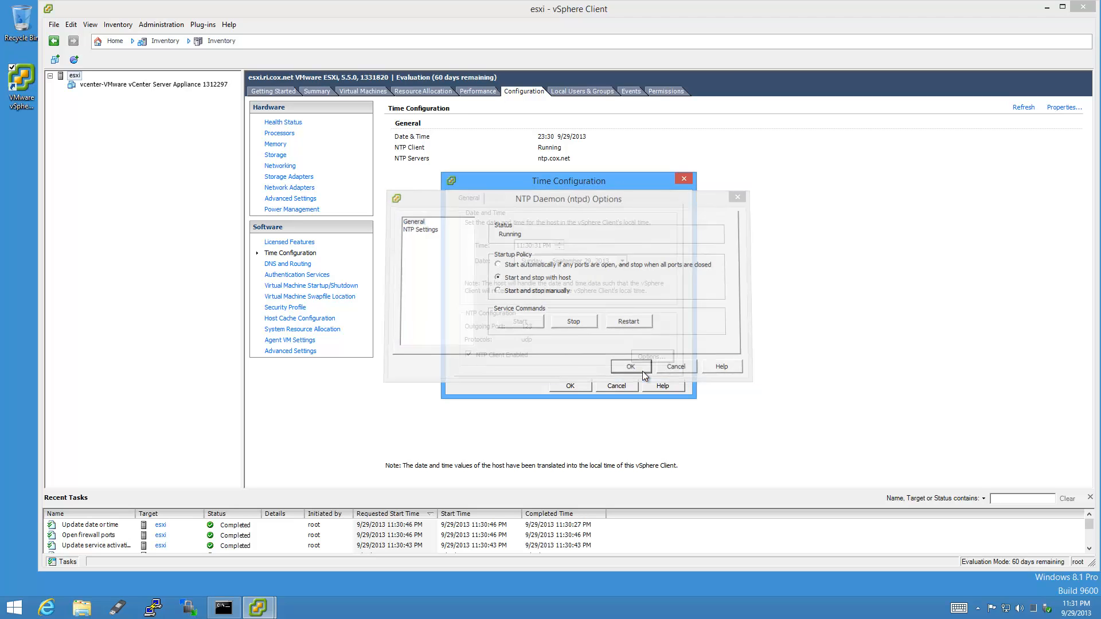
click(571, 385)
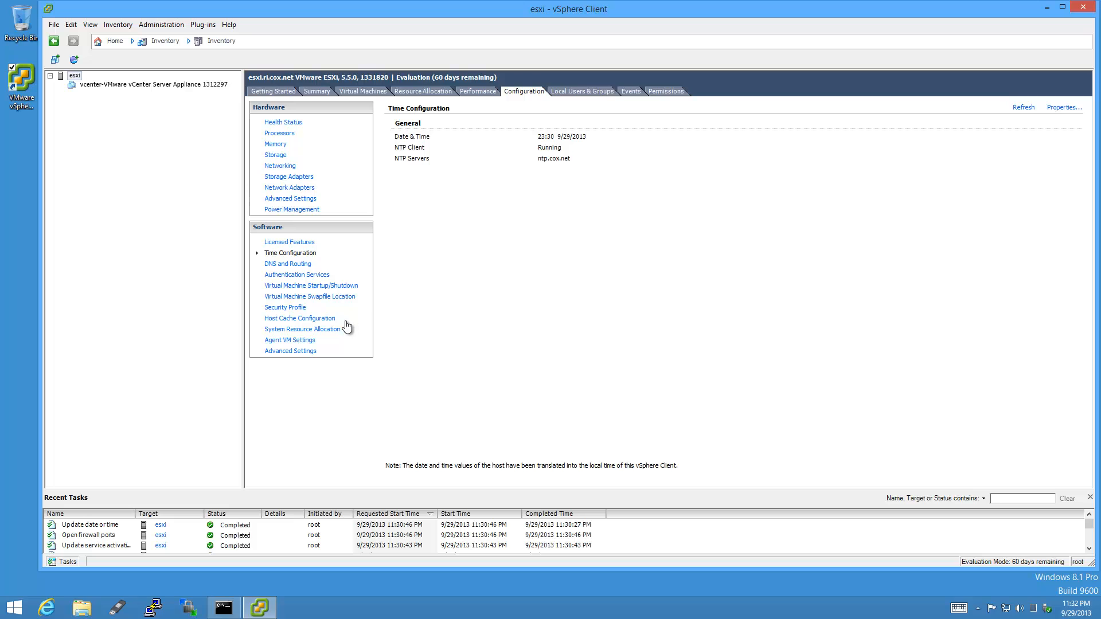
In Security Profile services, start SSH now and set it to start and stop with the host.
click(303, 309)
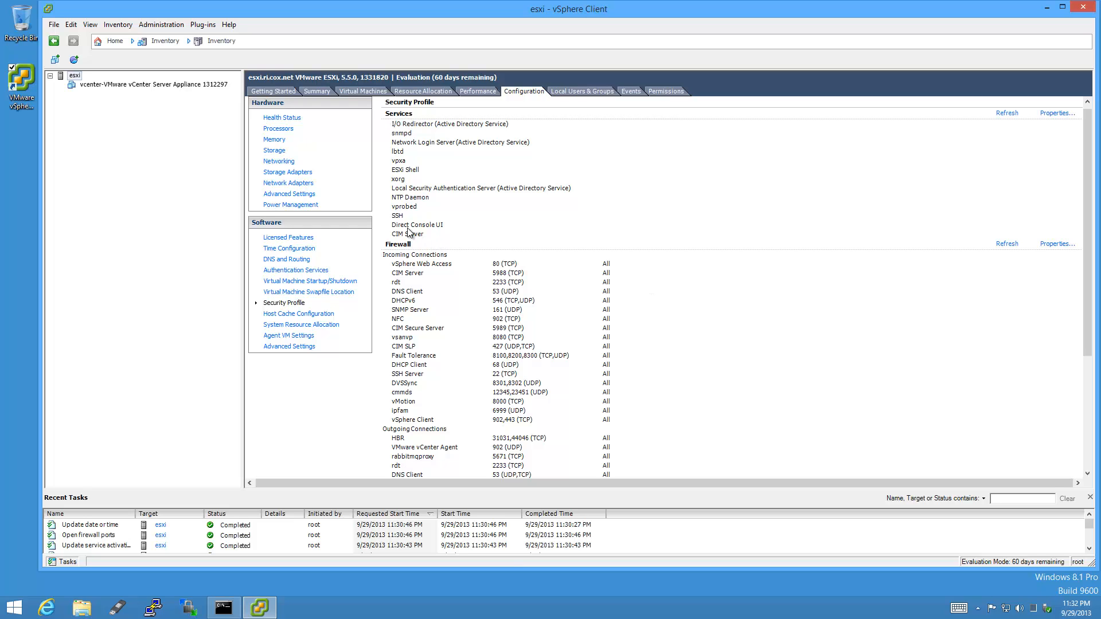
click(1058, 113)
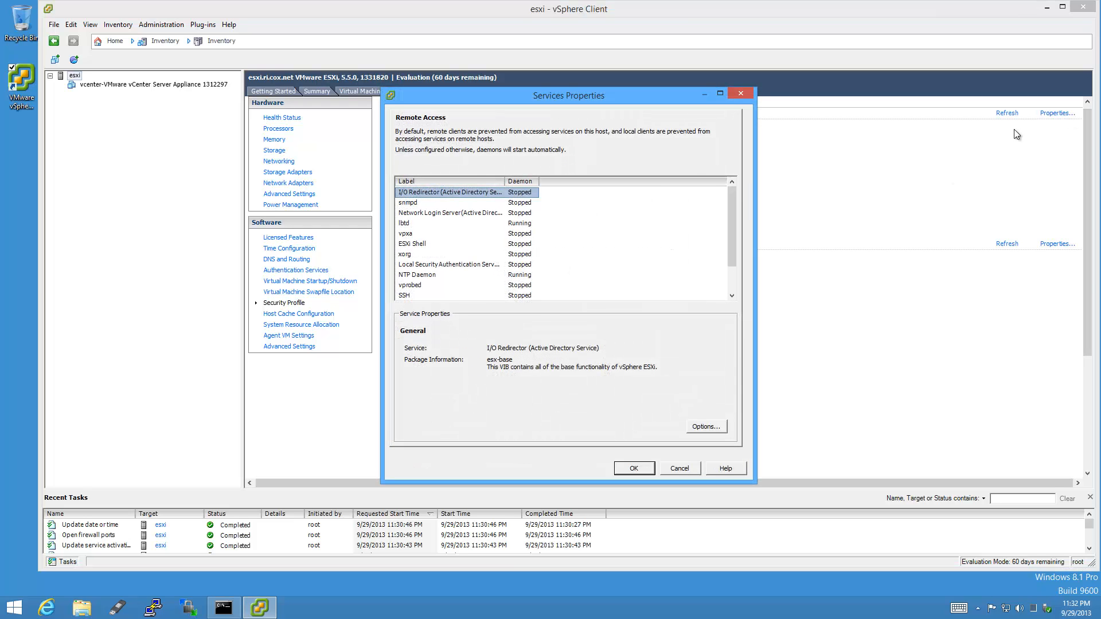
click(415, 296)
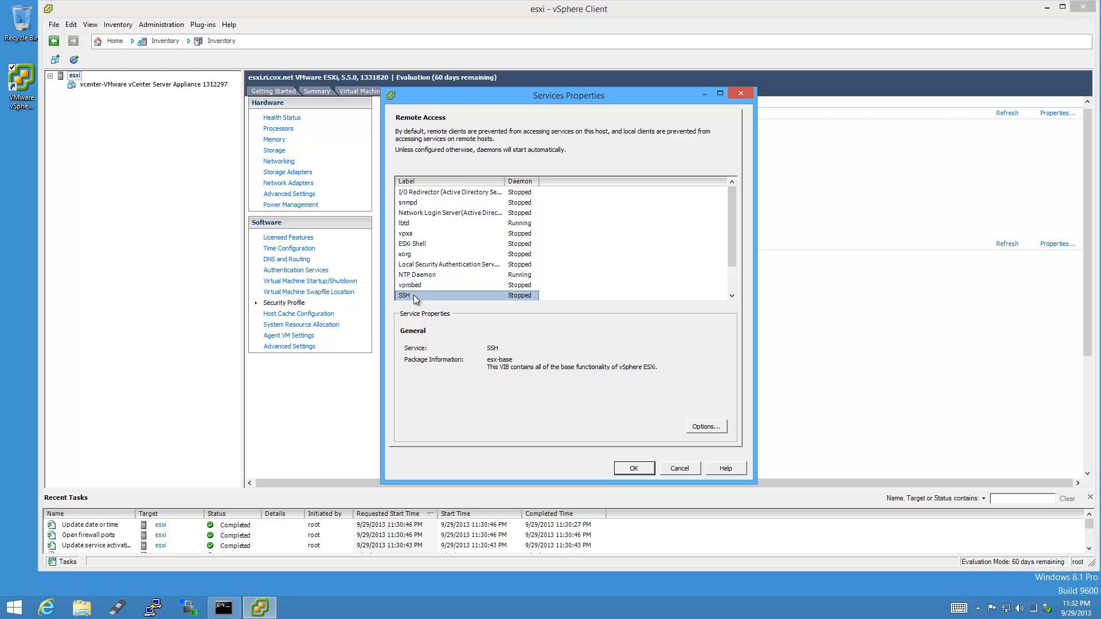
click(707, 426)
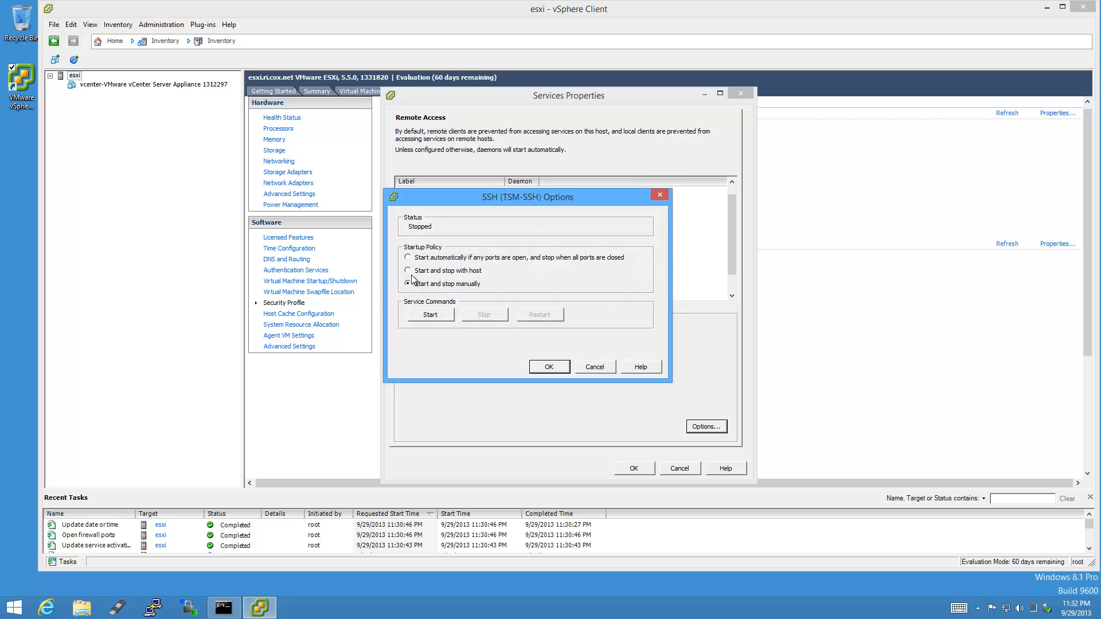
click(441, 315)
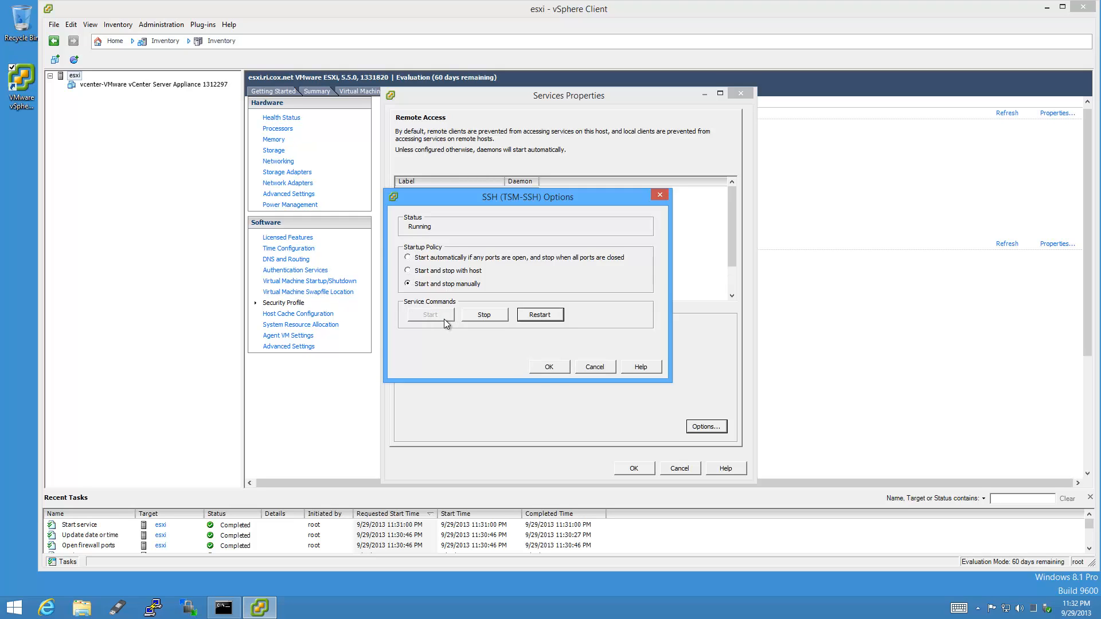
click(407, 272)
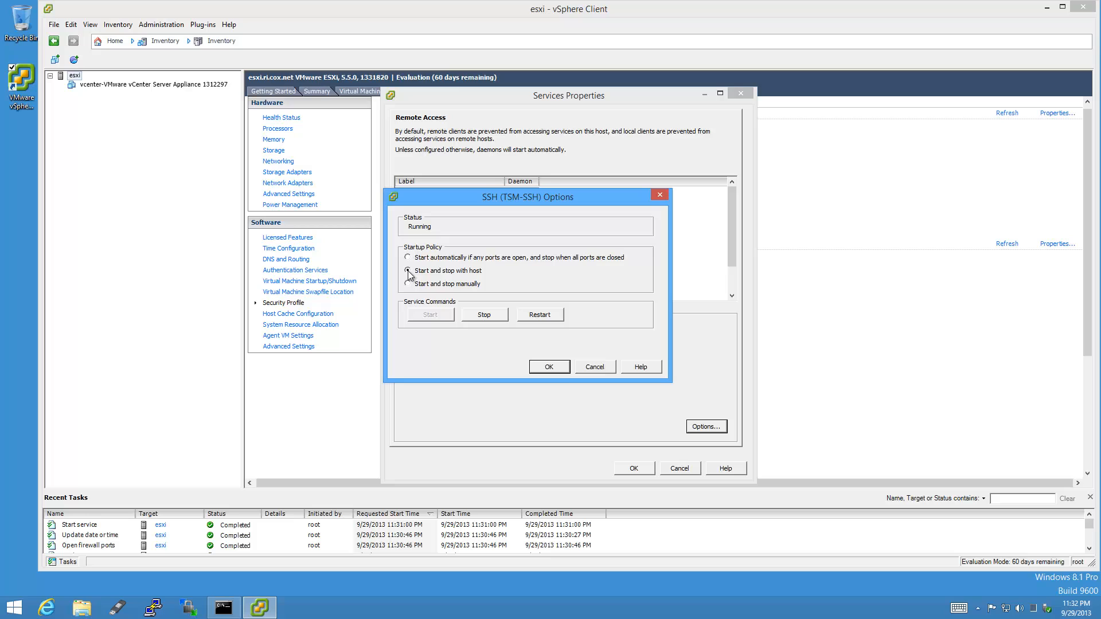
click(556, 369)
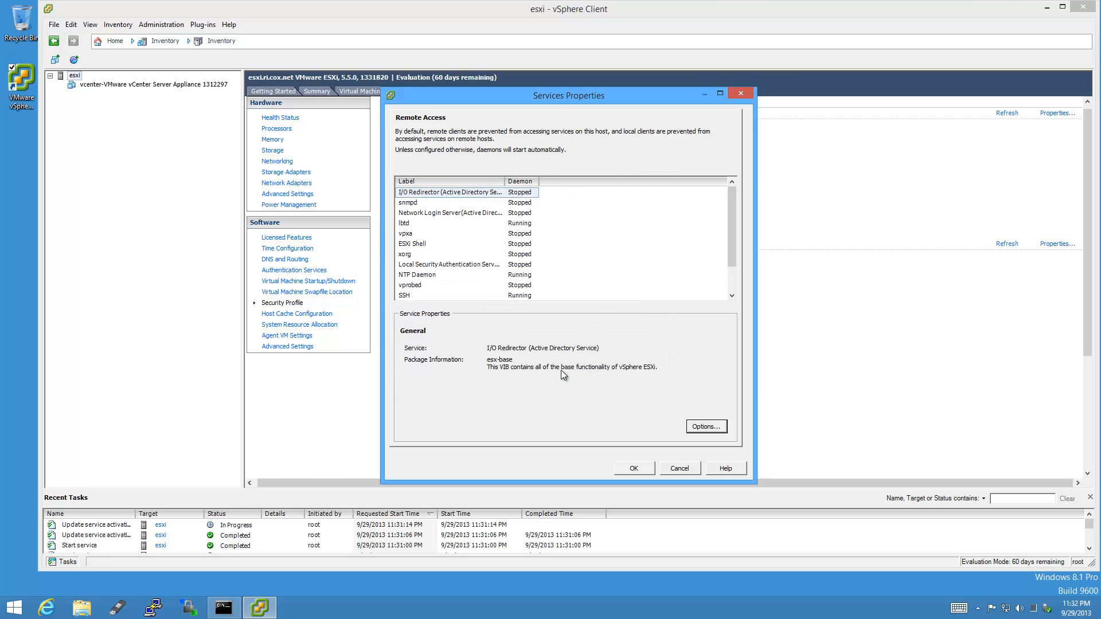
click(634, 467)
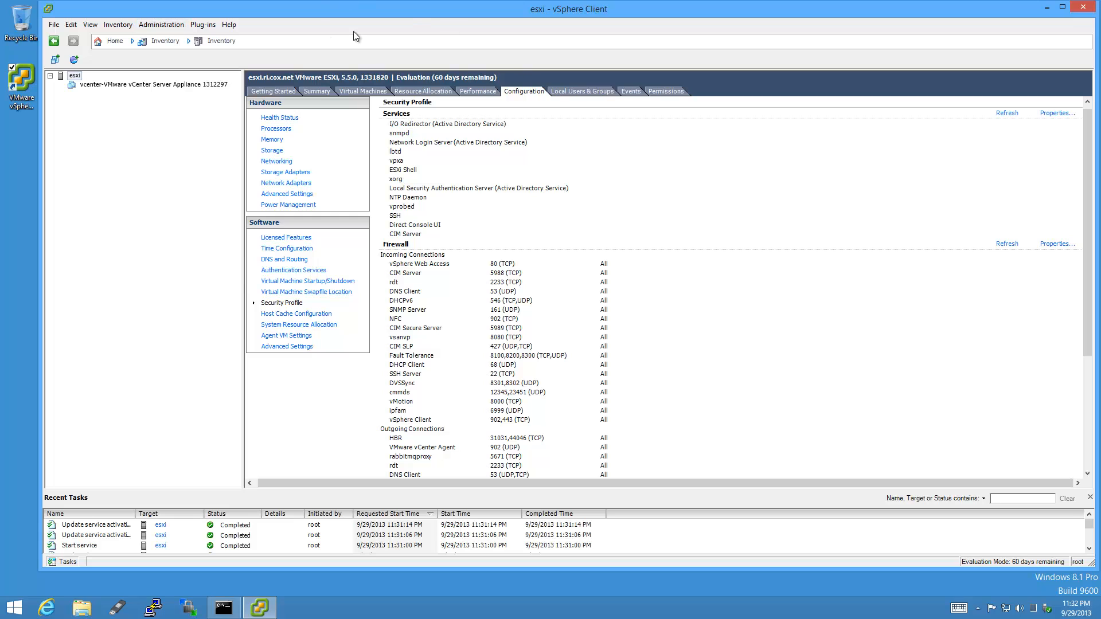
Set UserVars.SuppressShellWarning to 1 in the host's Advanced Settings.
click(301, 351)
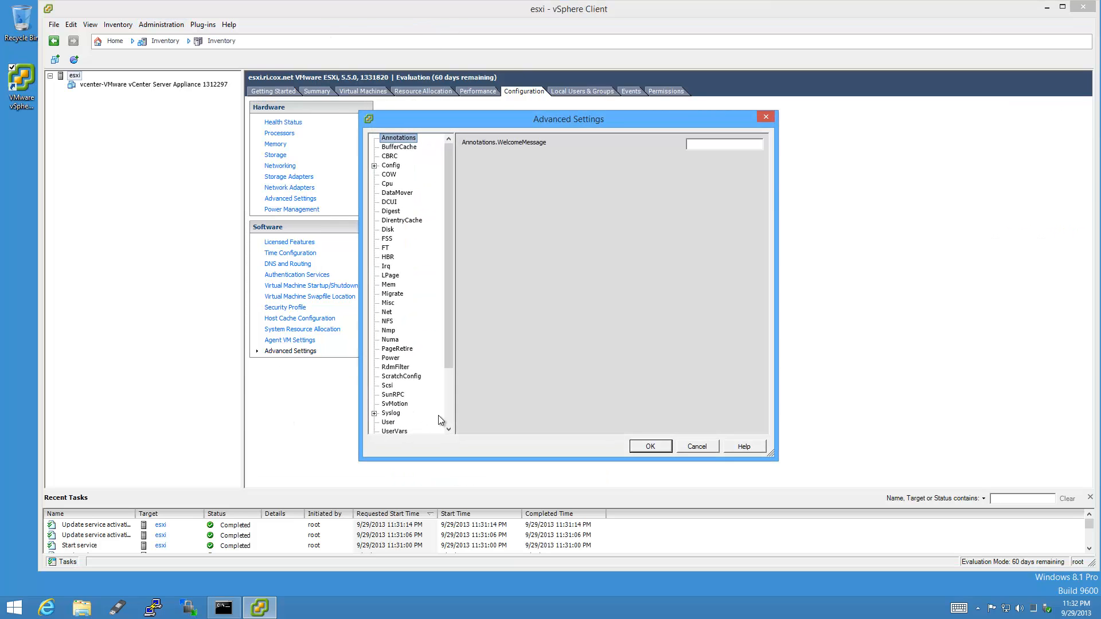
click(449, 414)
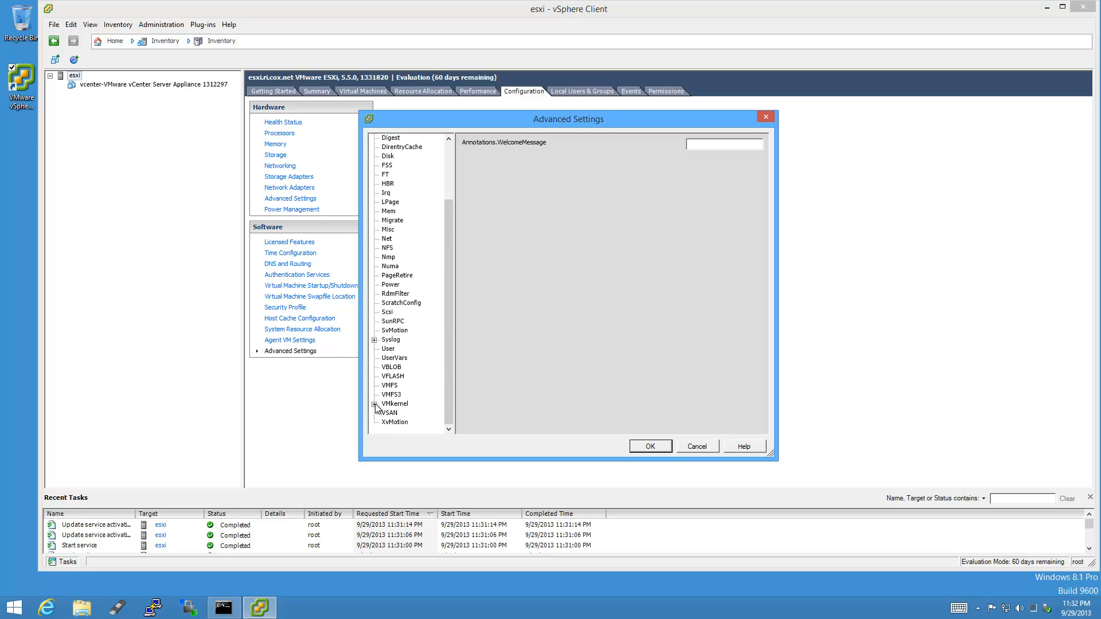
click(394, 357)
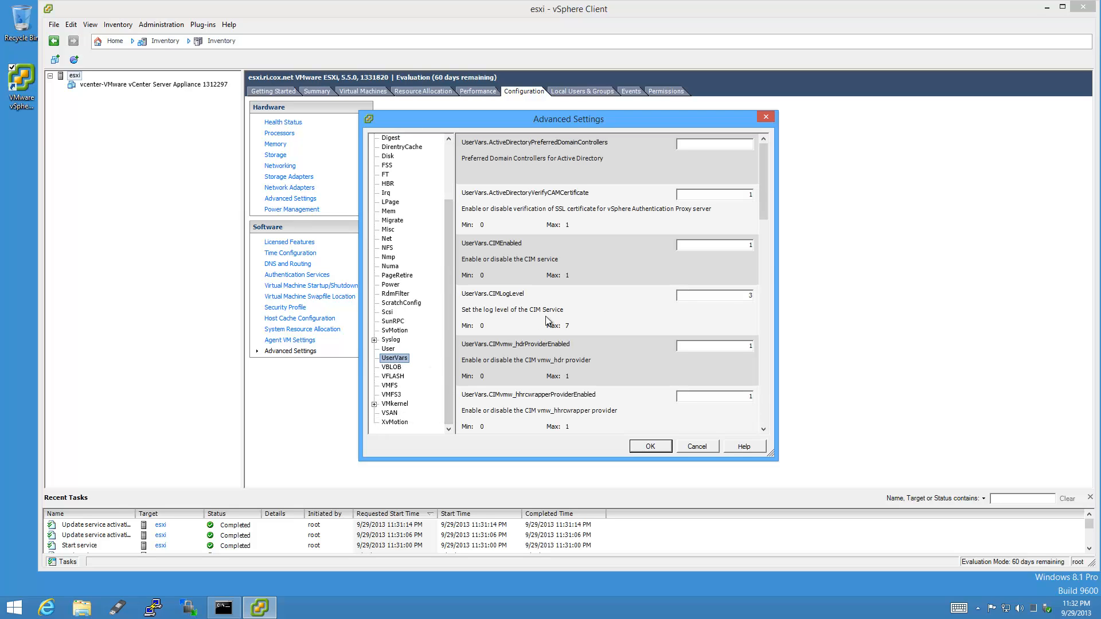
drag(766, 205, 708, 417)
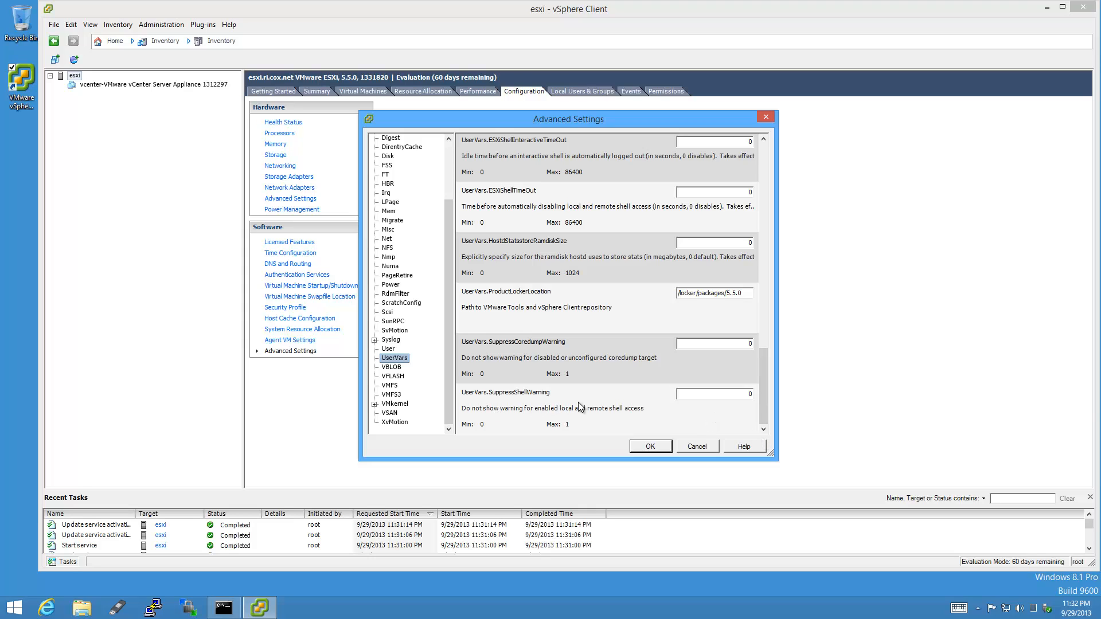
click(722, 394)
click(661, 447)
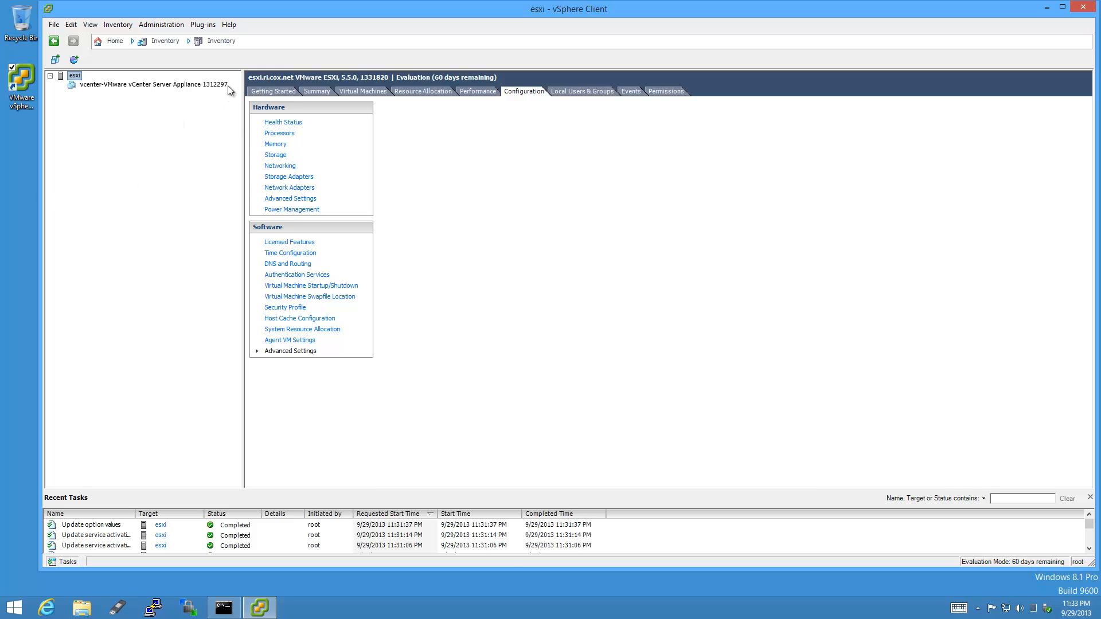
Reduce the vcenter appliance VM's memory to 4 GB.
click(224, 84)
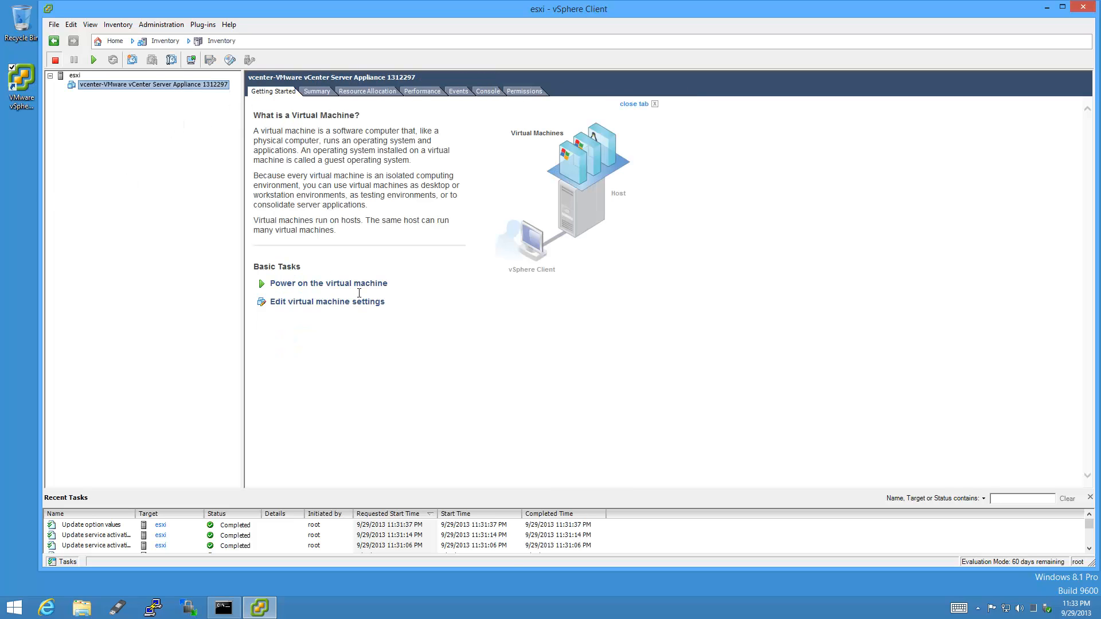
click(381, 302)
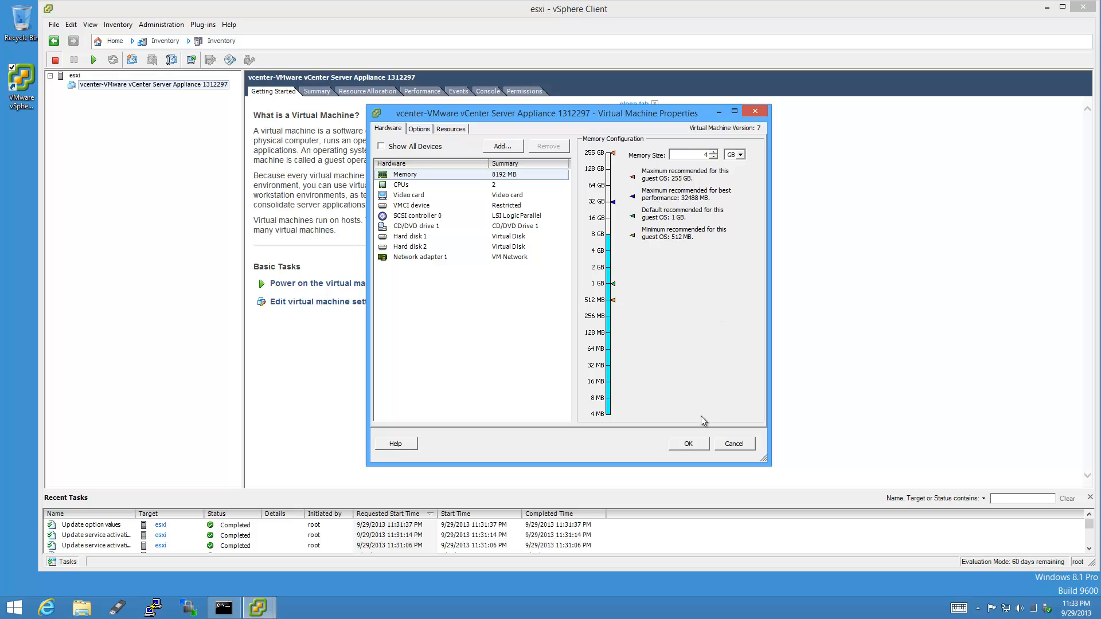
click(697, 445)
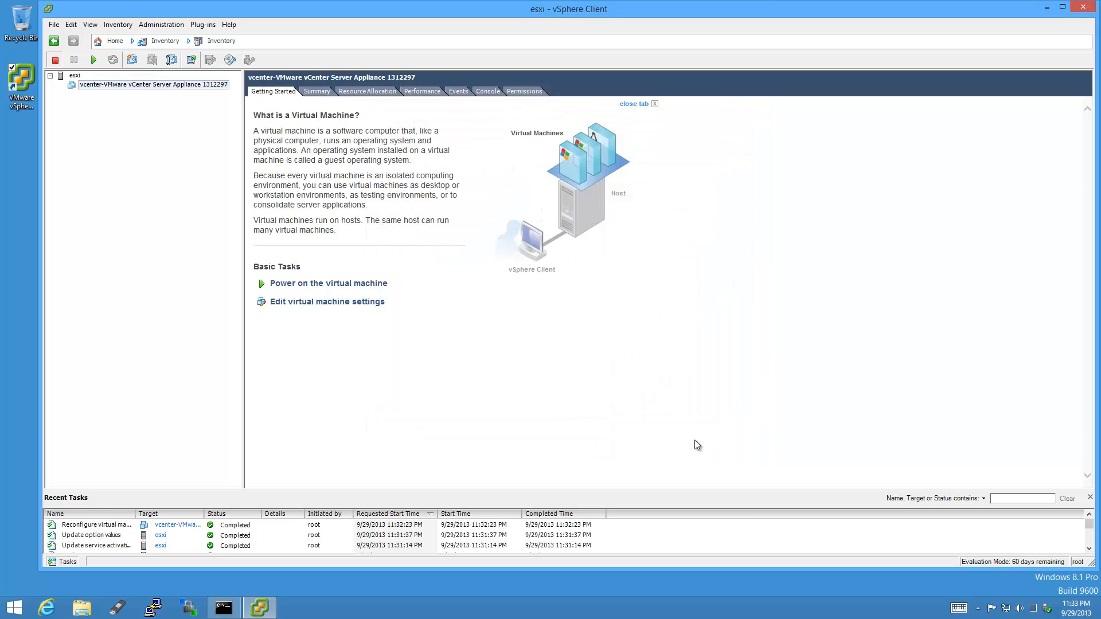
Power on the VM and show its console, snapped to the right half and widened.
click(487, 91)
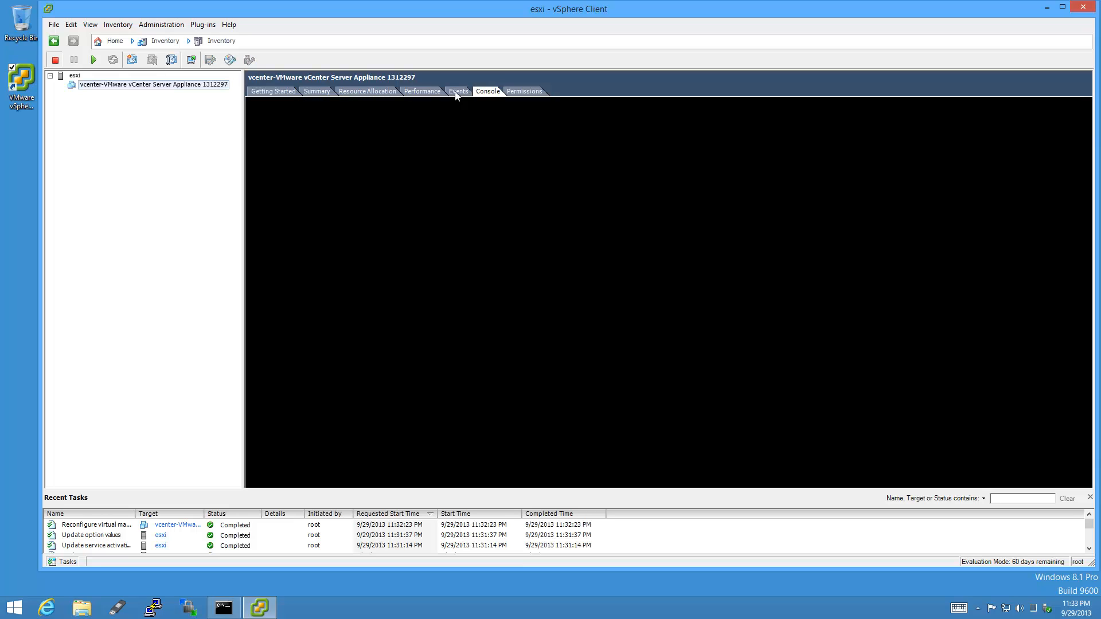
click(94, 60)
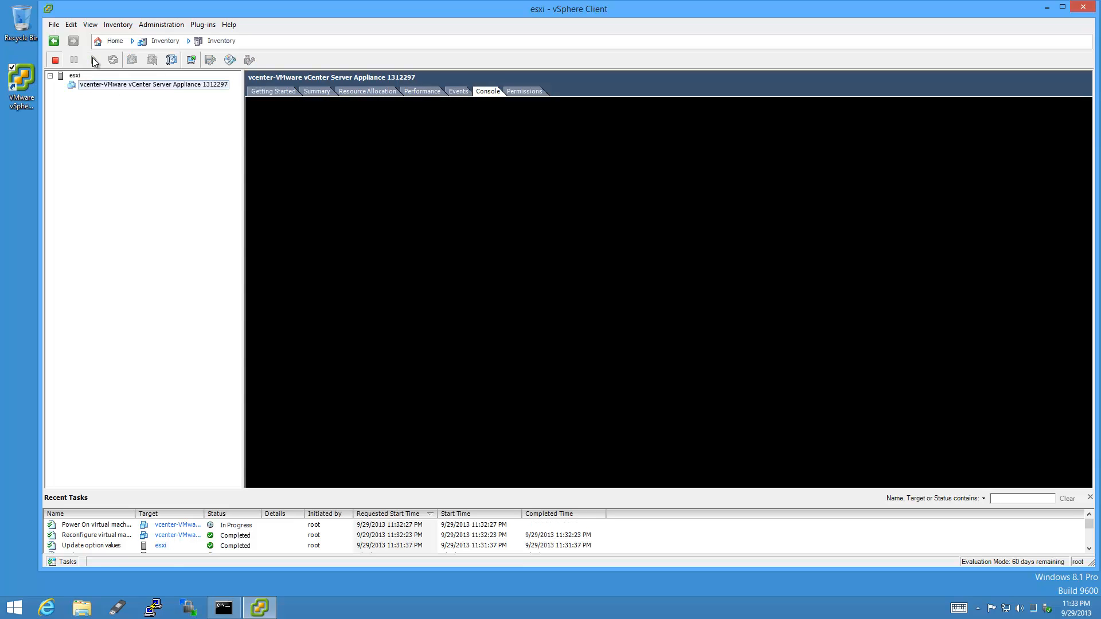
key(super+Right)
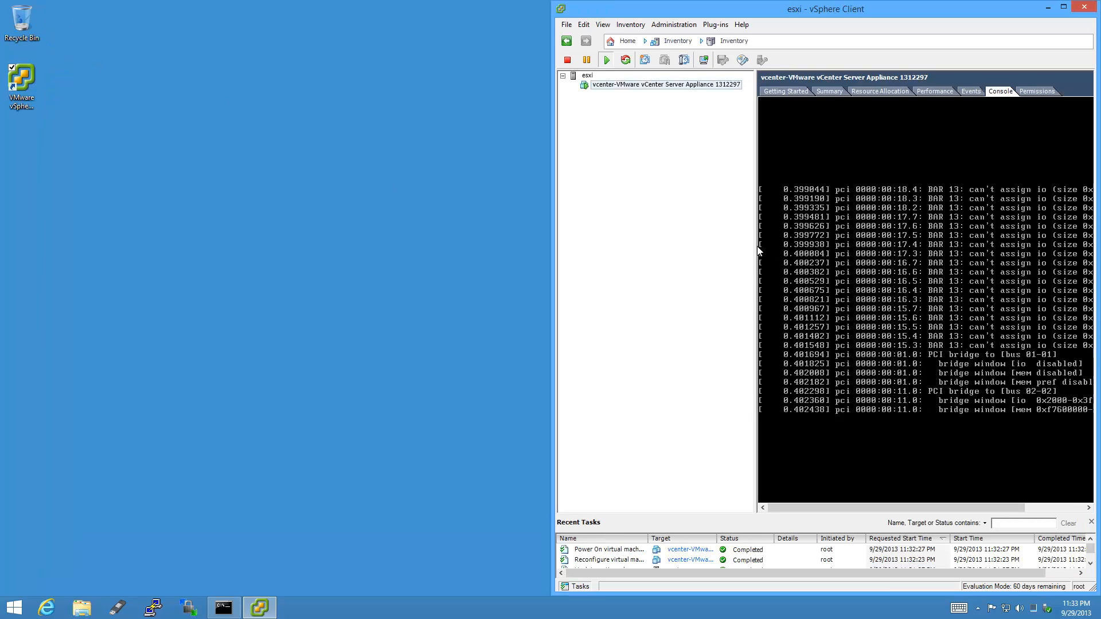
drag(755, 243, 617, 225)
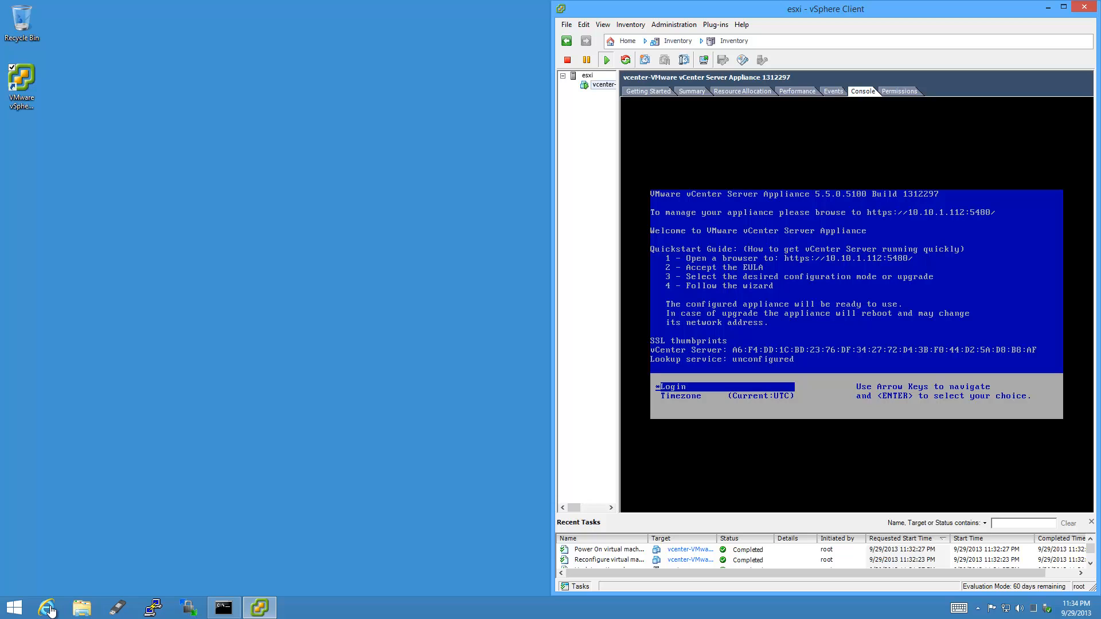
click(48, 607)
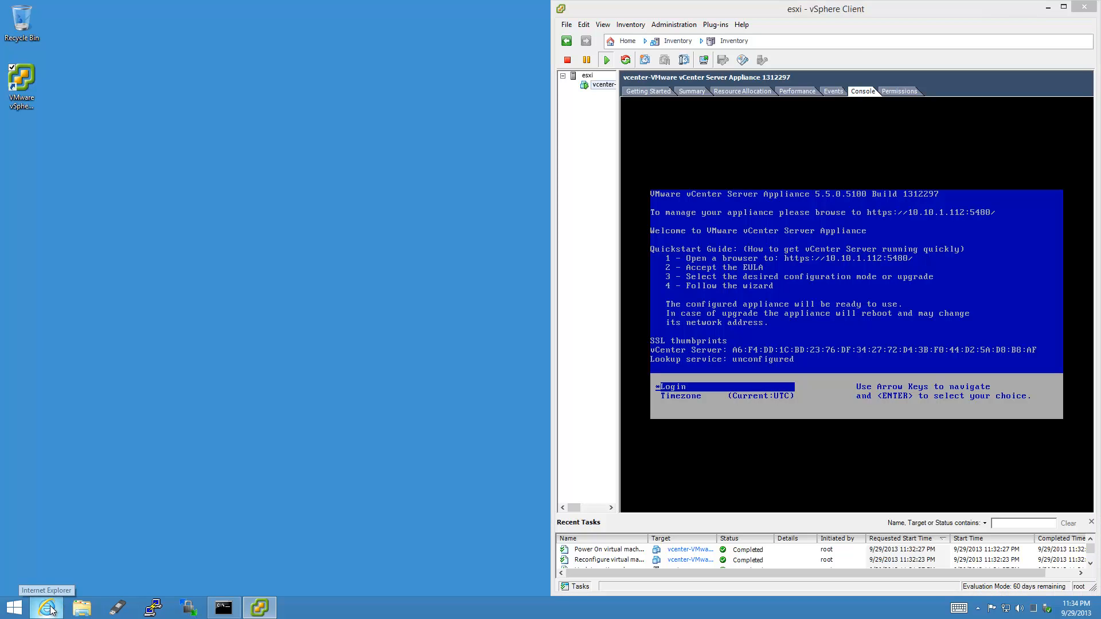
text(http)
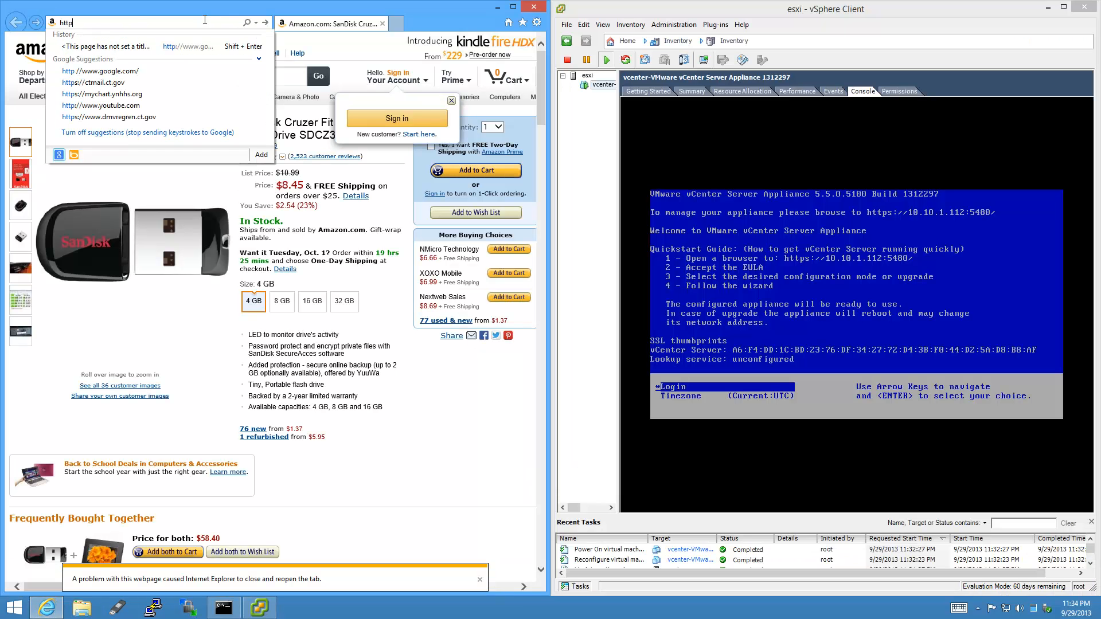
text(s://10.10)
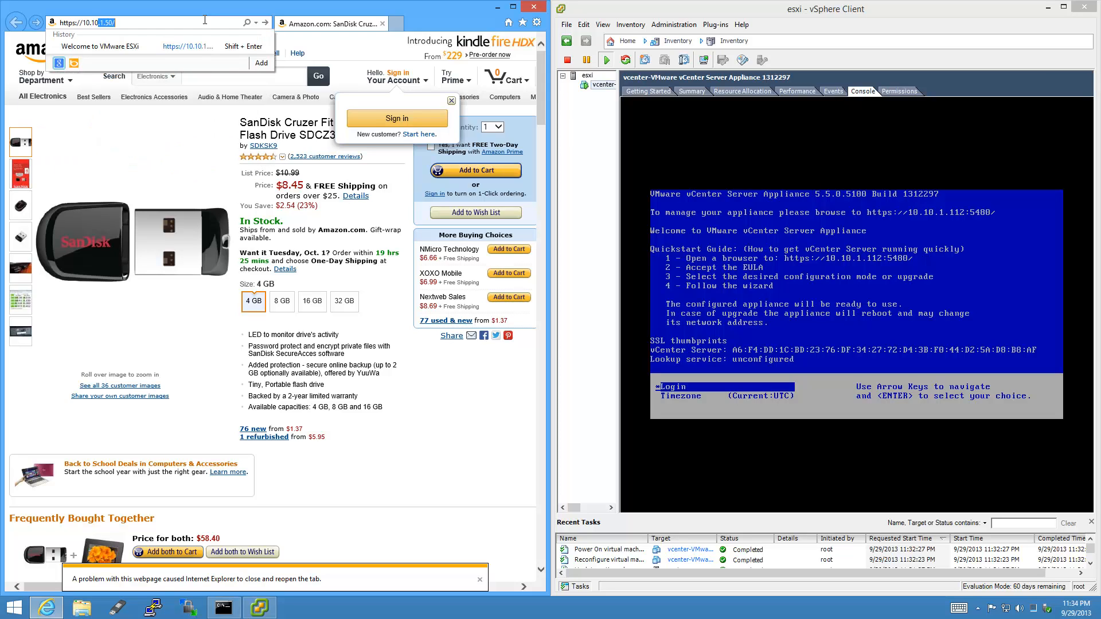
text(.1.112)
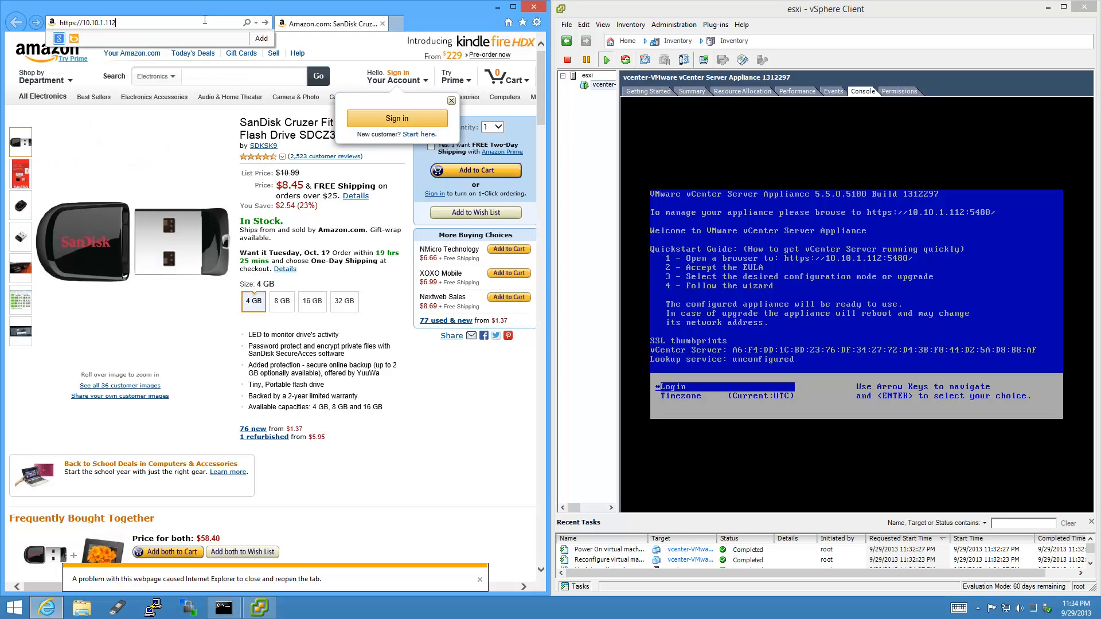
text(:5480/)
key(Return)
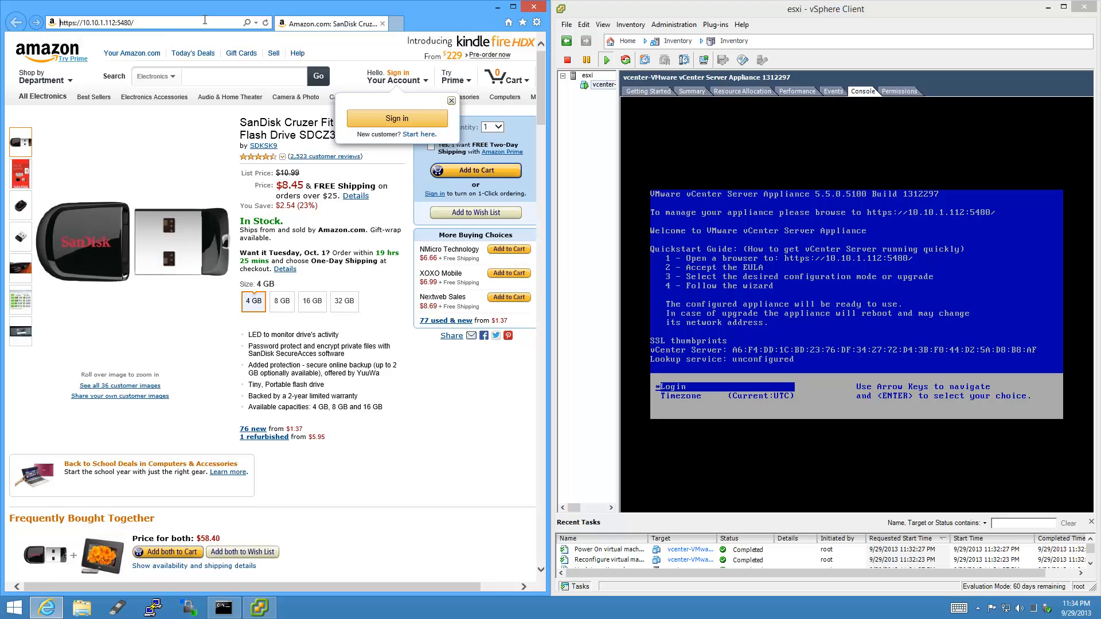
click(221, 195)
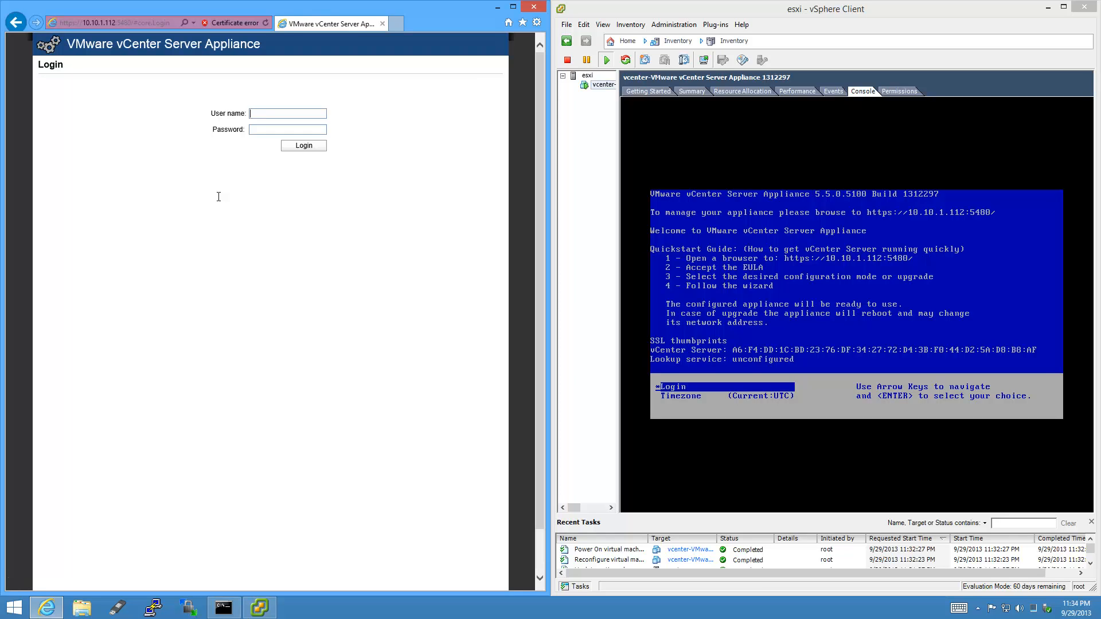
Log in as root with the account password and accept the license agreement.
text(root)
key(Tab)
text(vmwar)
key(Return)
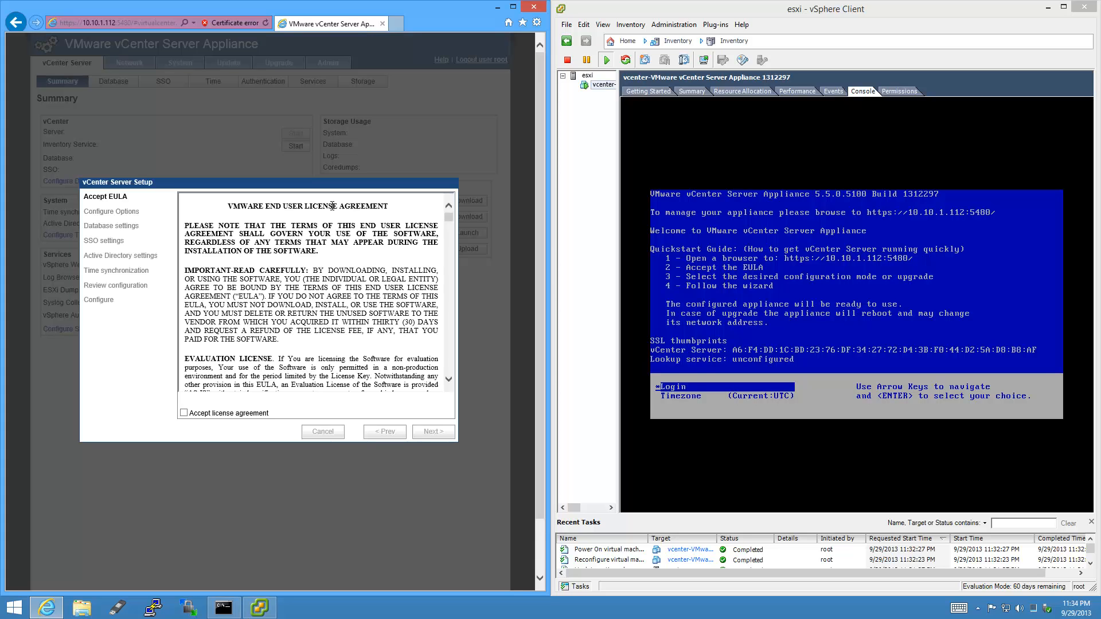
click(184, 413)
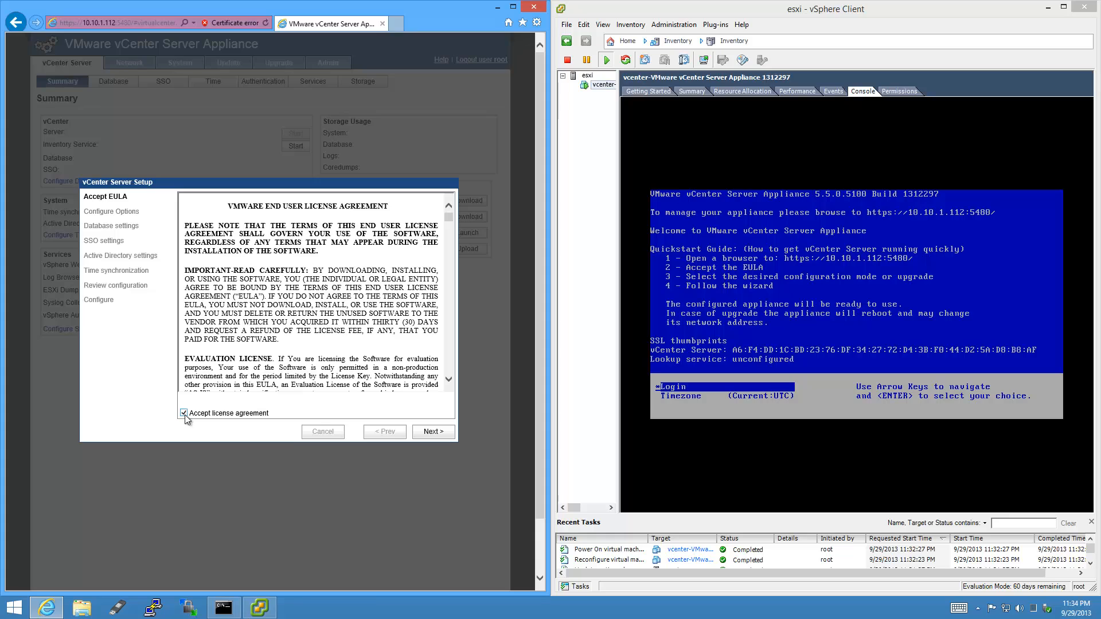
click(449, 435)
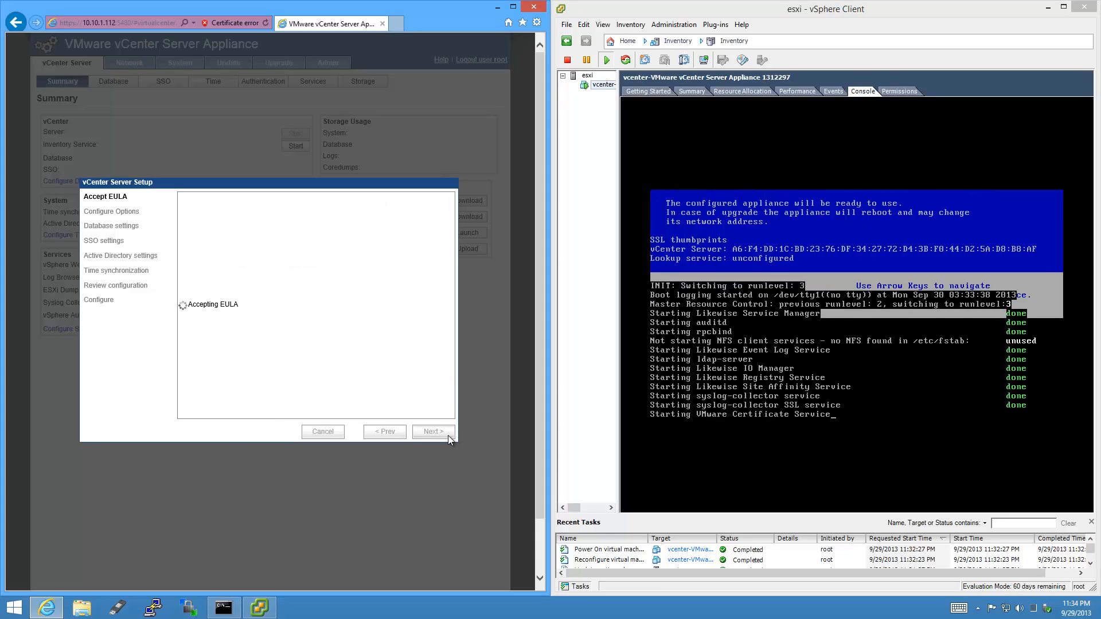
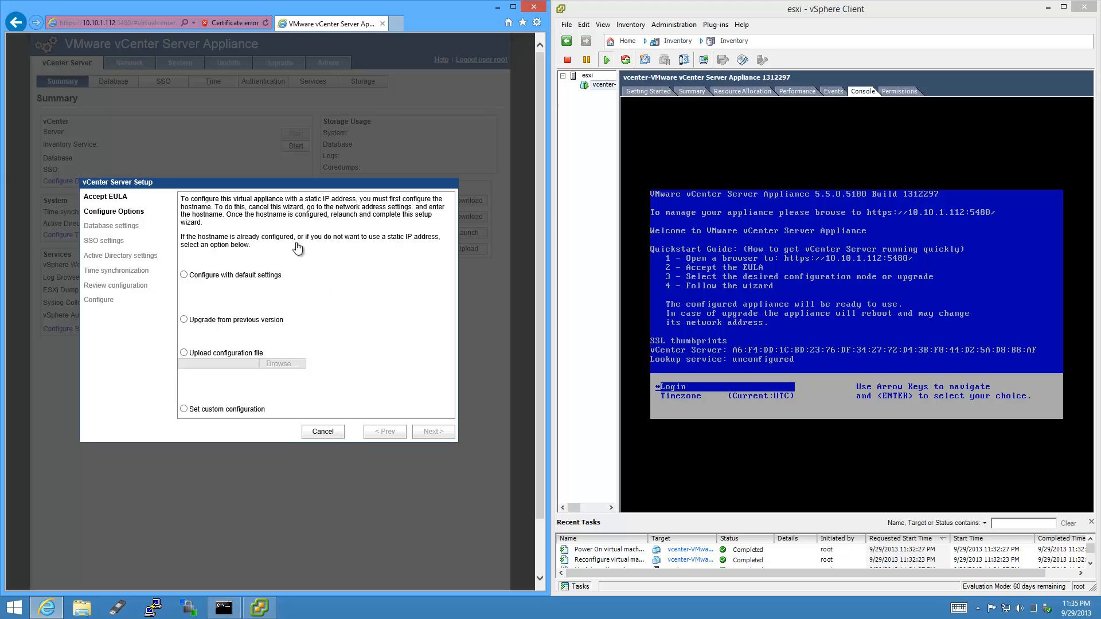
Dismiss the setup wizard and save VMware Tools as the appliance's time synchronization.
click(332, 432)
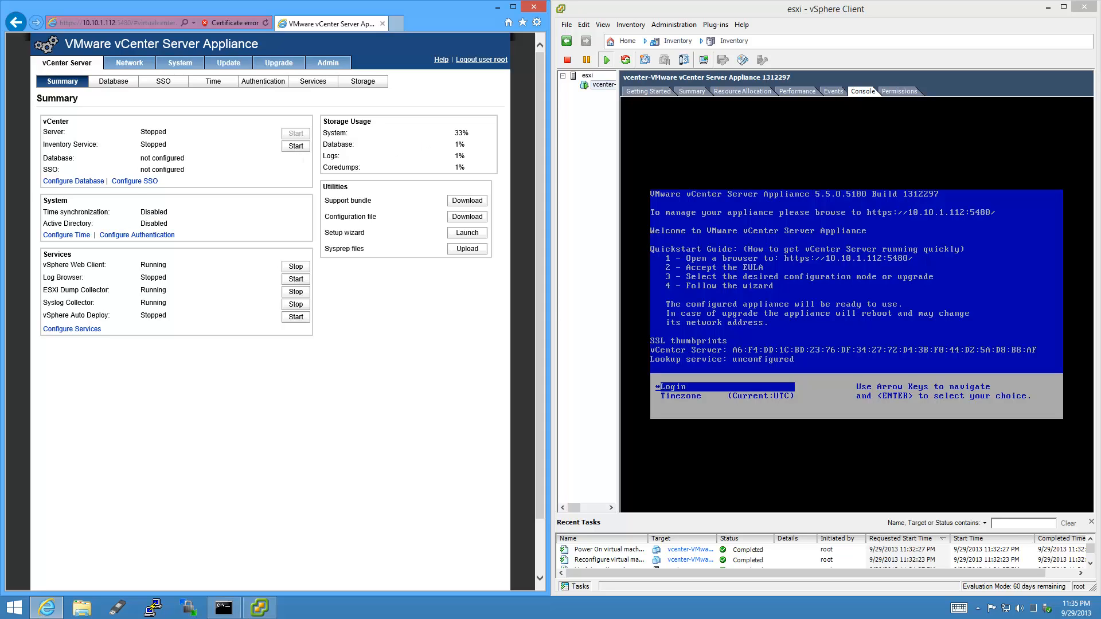
click(223, 82)
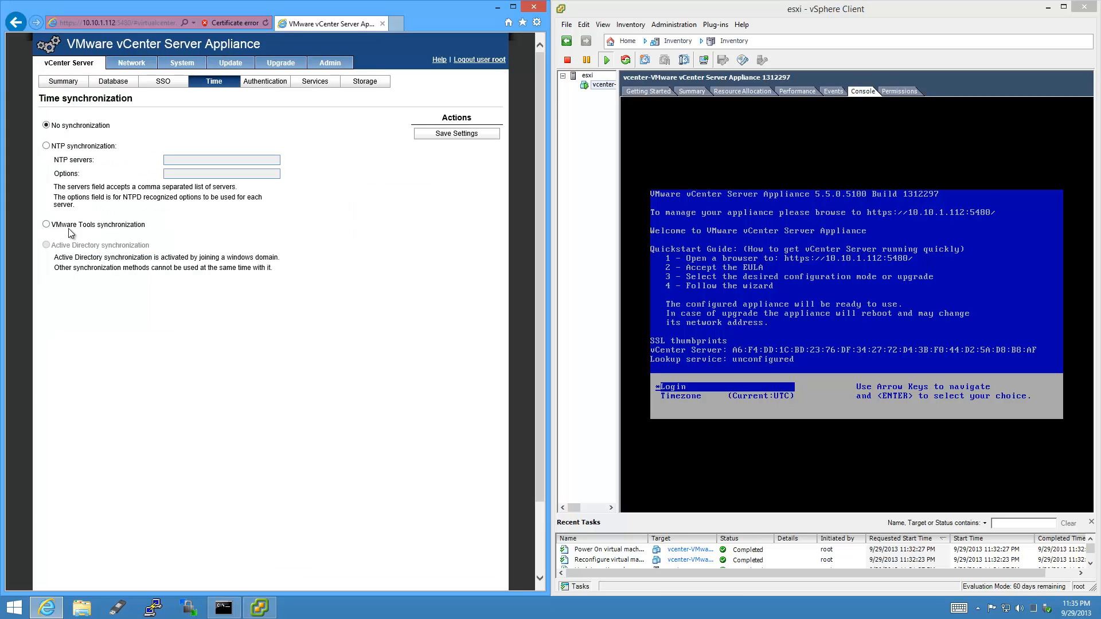
click(483, 135)
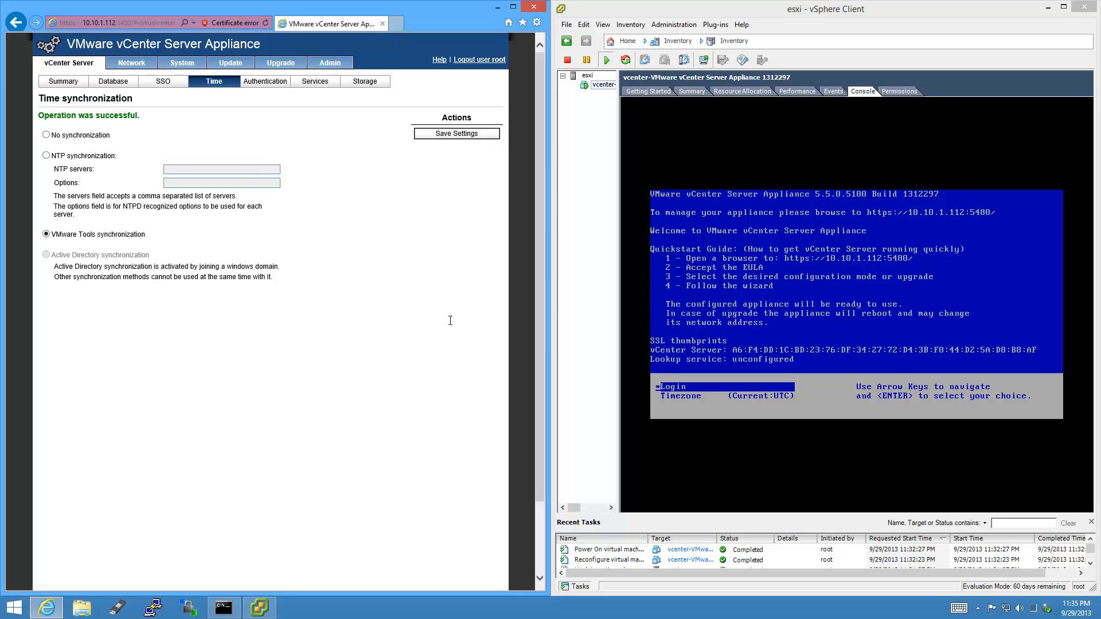
Set the administrator password to never expire and replace the current password with a new one.
click(338, 67)
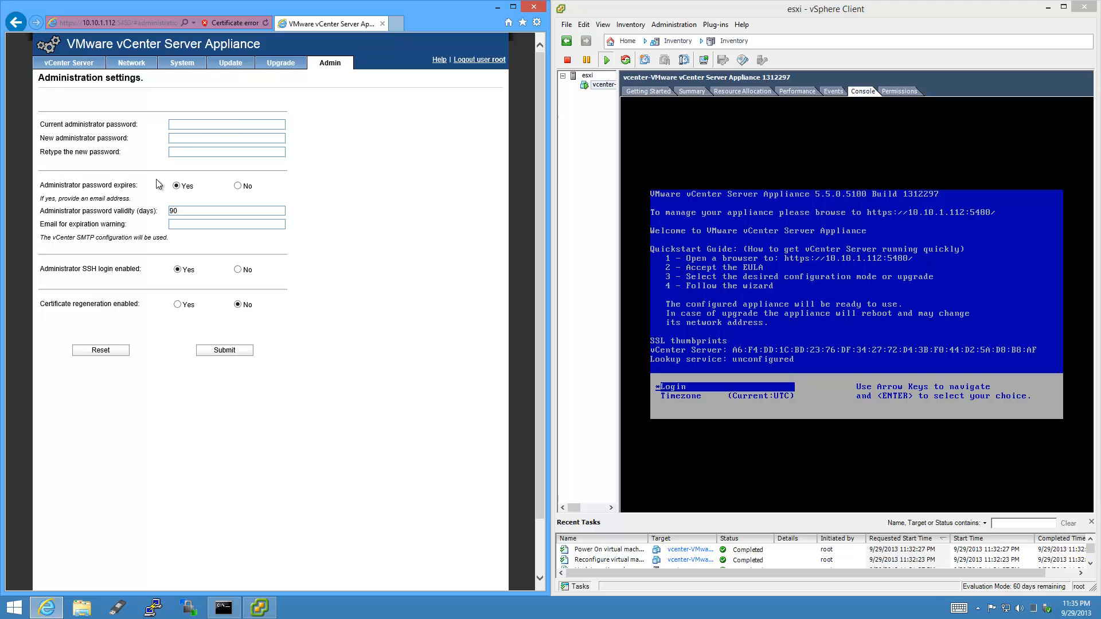
click(238, 187)
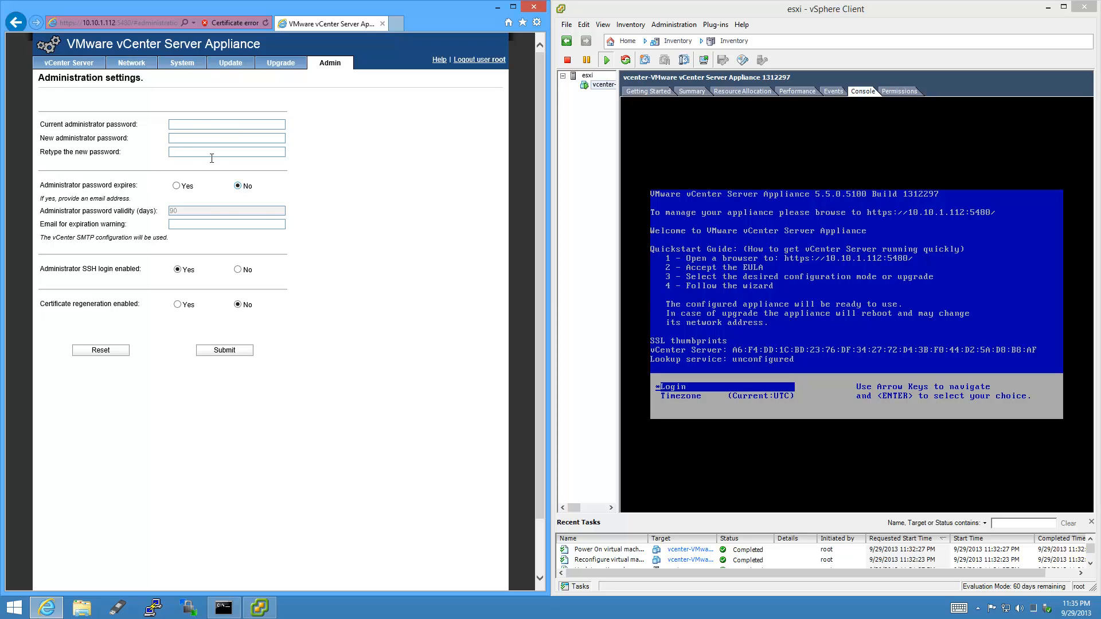
click(190, 124)
text(••••••)
key(Tab)
text(••••••••••••••••)
click(245, 352)
Set static IPv4 with hostname vcenter, address 10.10.1.51 and netmask 255.255.255.0.
click(141, 66)
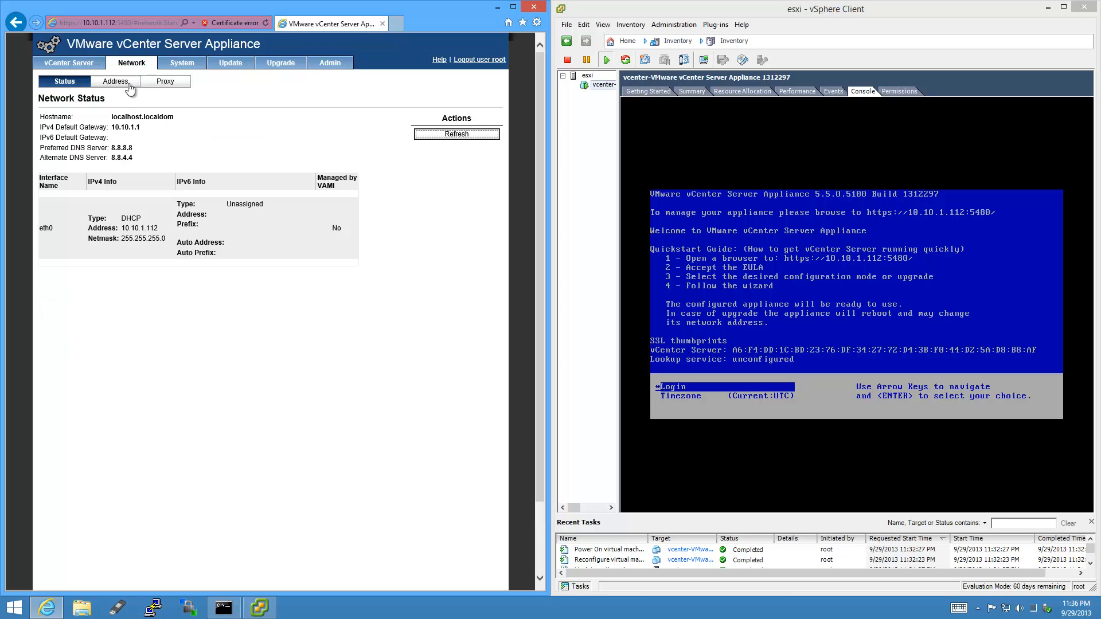
click(129, 84)
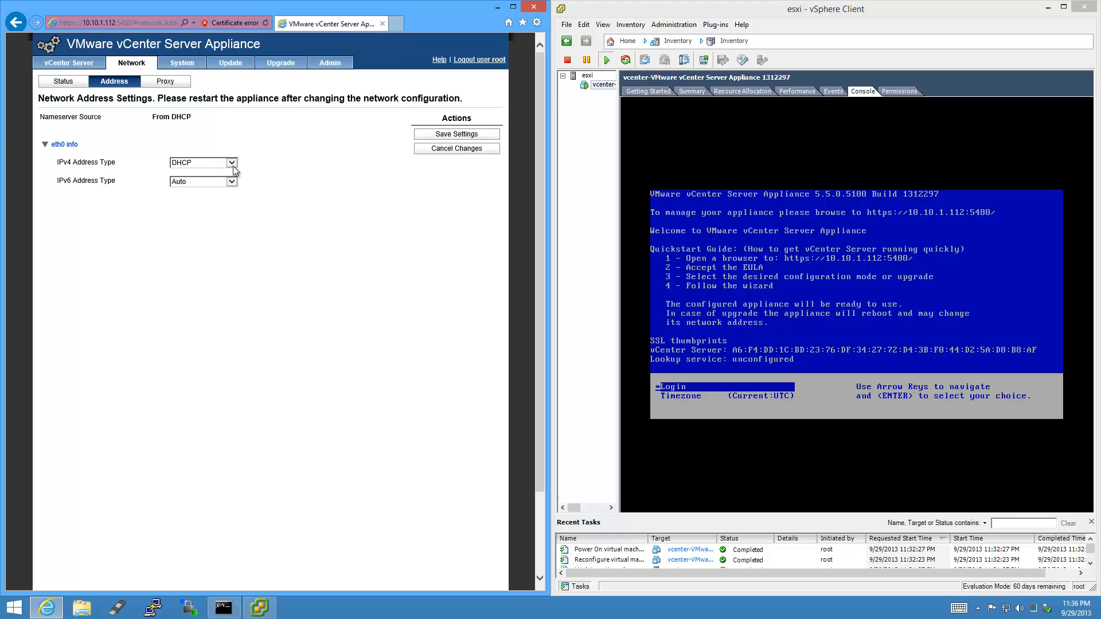
click(232, 163)
click(216, 172)
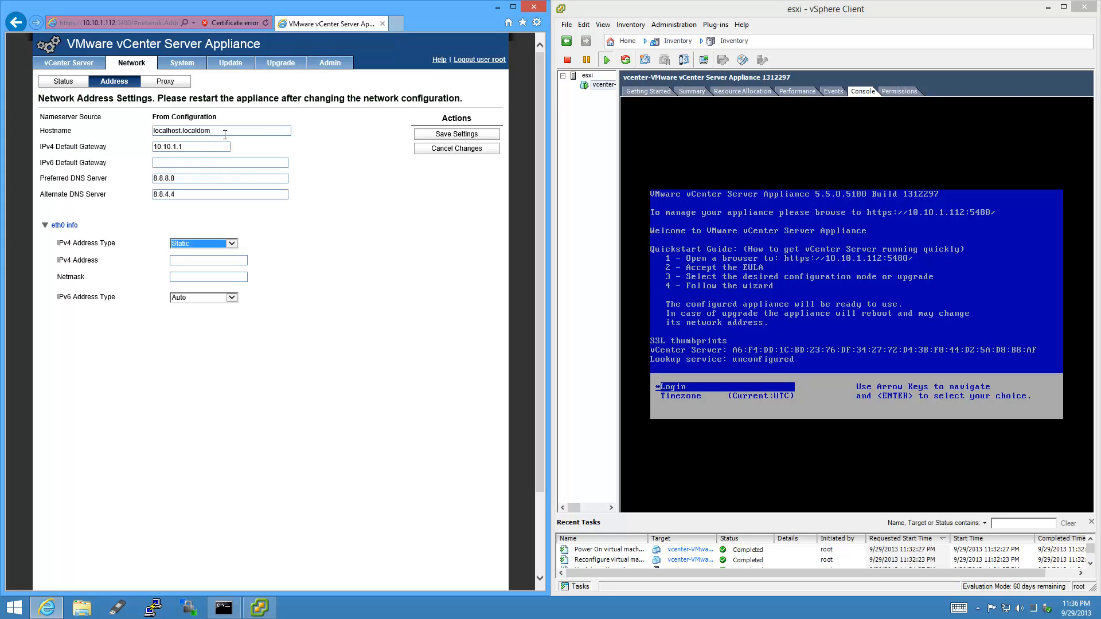
double_click(225, 131)
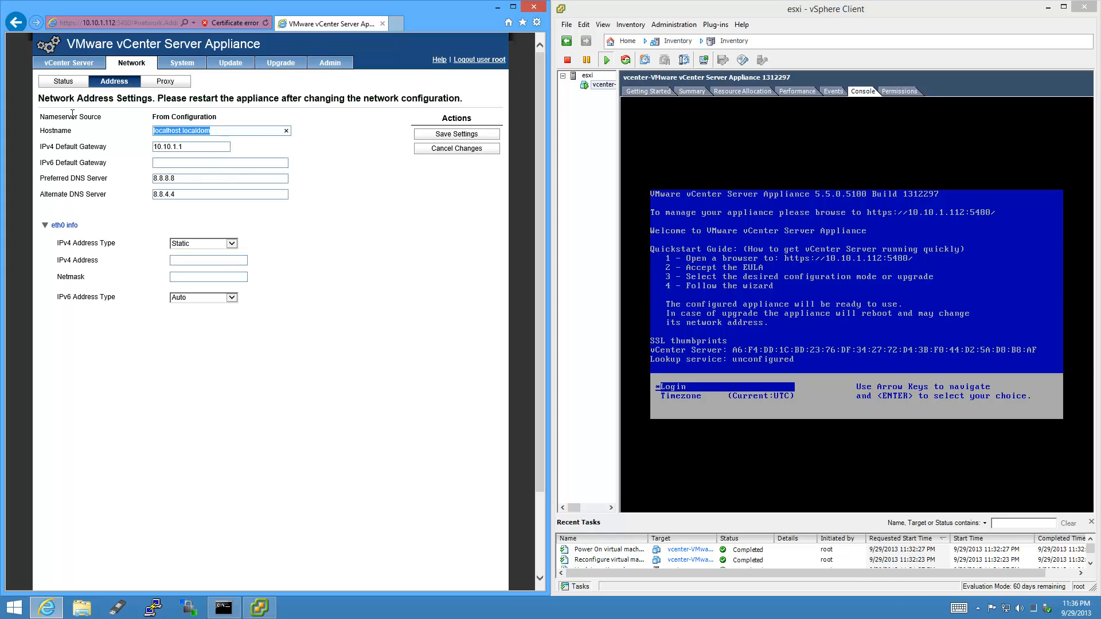
text(vcenter)
click(224, 256)
text(10.10.1.51)
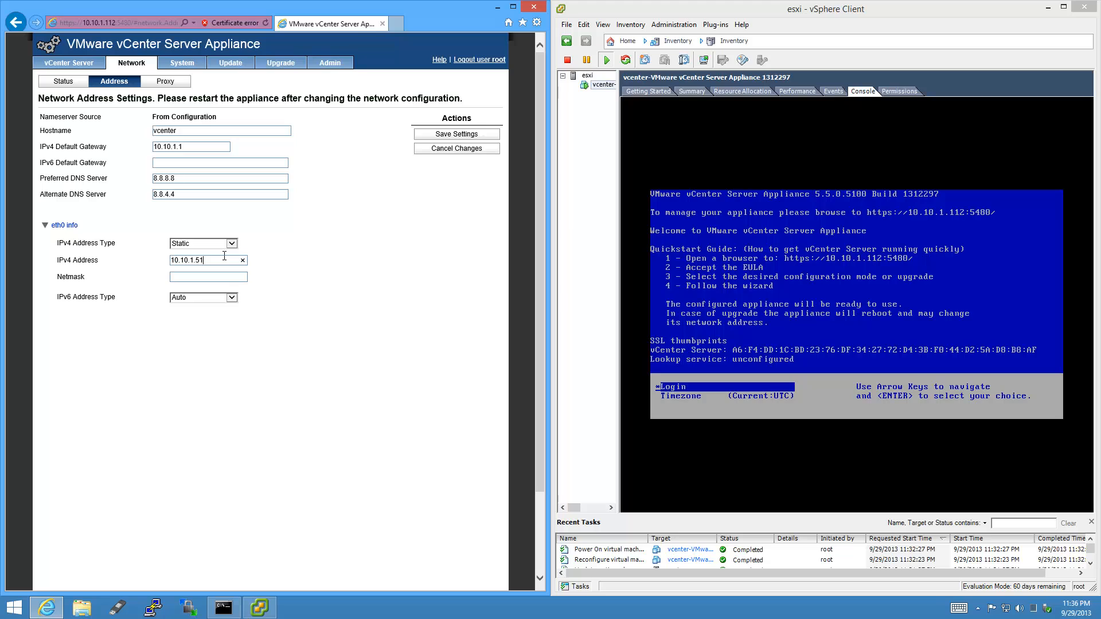
text(255.255.255.0)
Ping vcenter from the Command Prompt, then save the static network settings.
click(224, 607)
text(ping c)
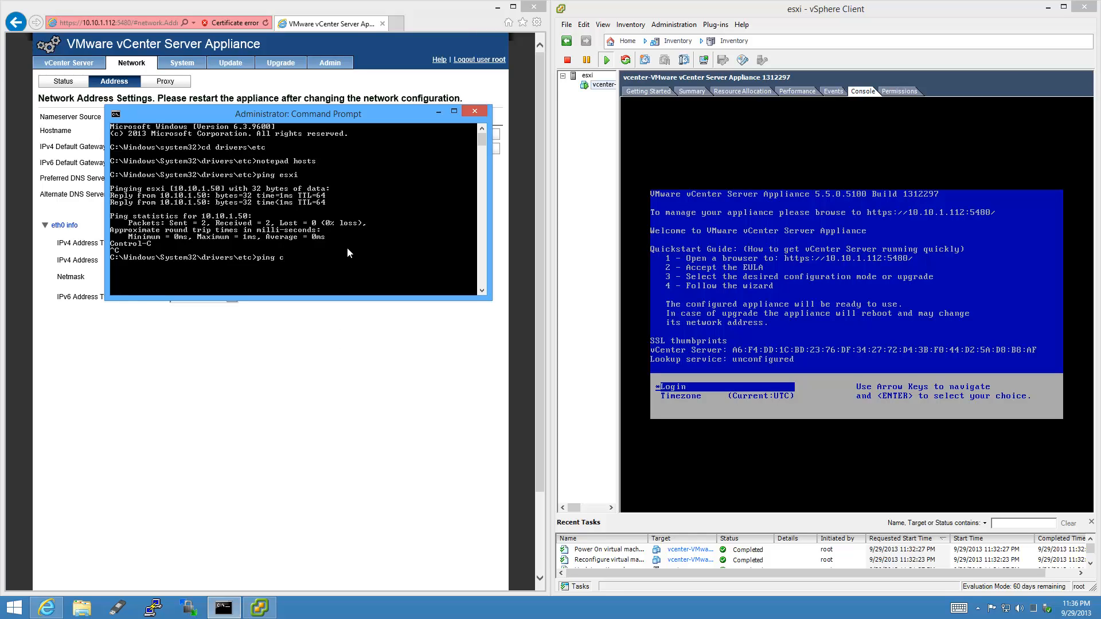
text(center)
key(Return)
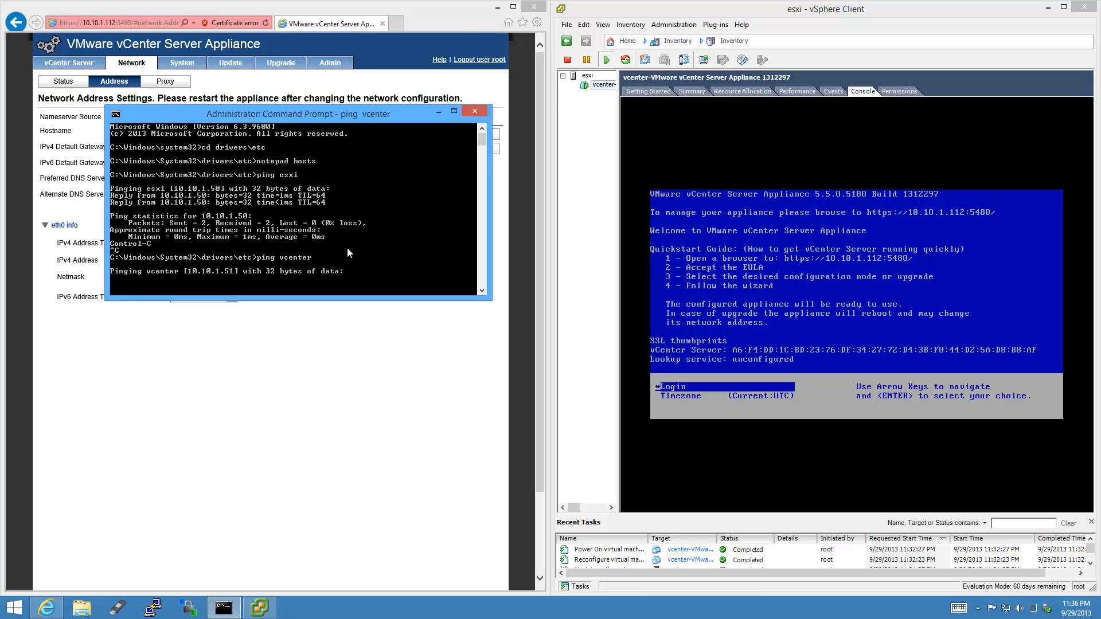
click(435, 111)
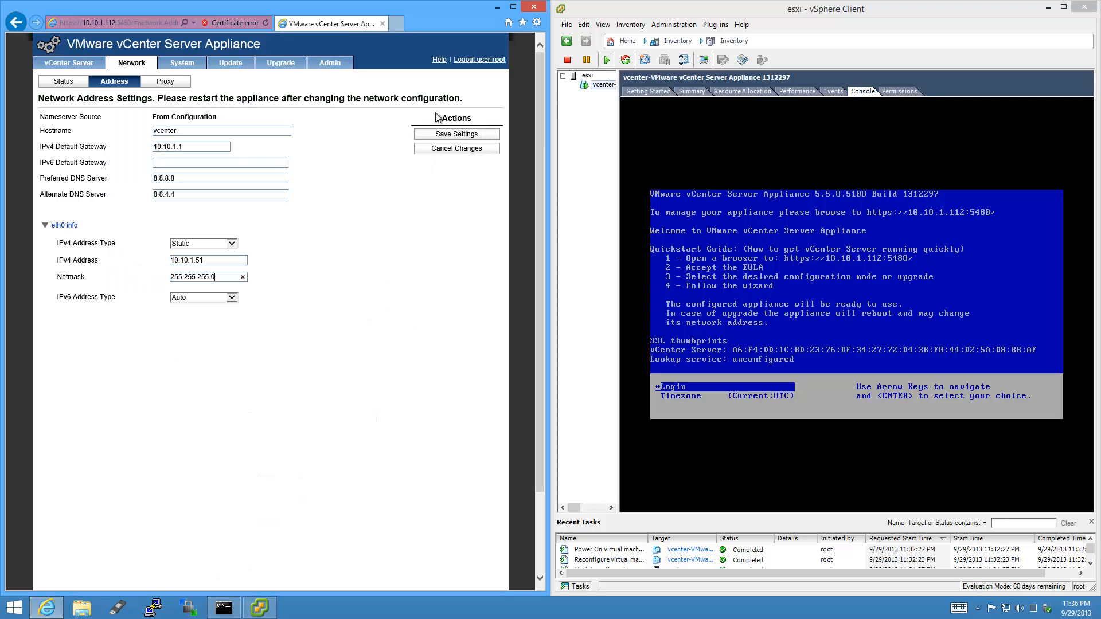
click(485, 136)
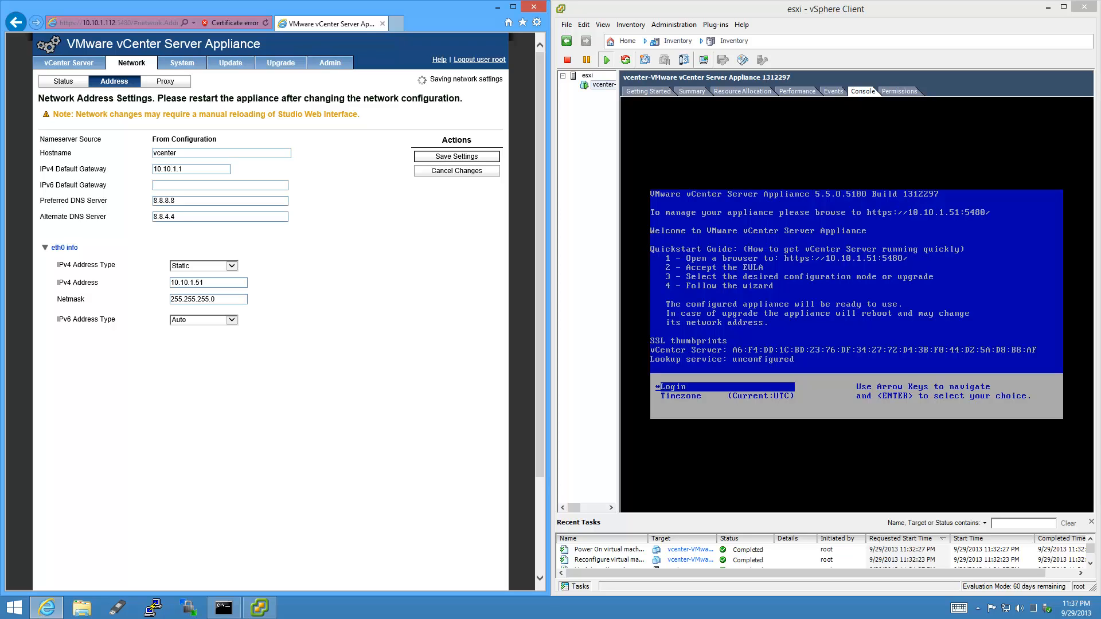
click(128, 18)
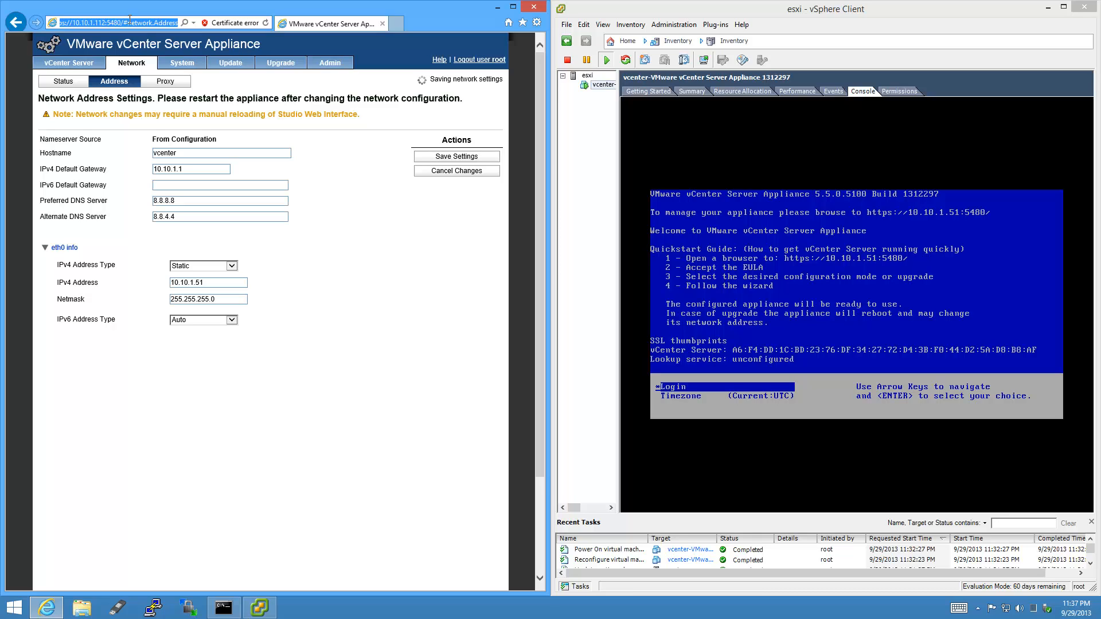
text(https:/)
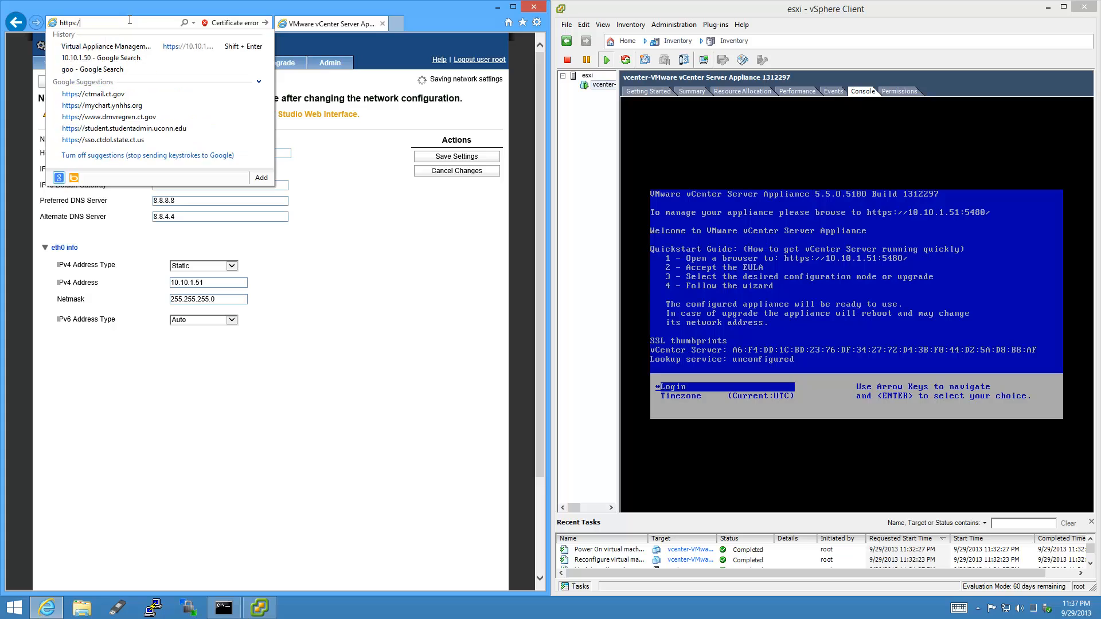
text(/vcenter)
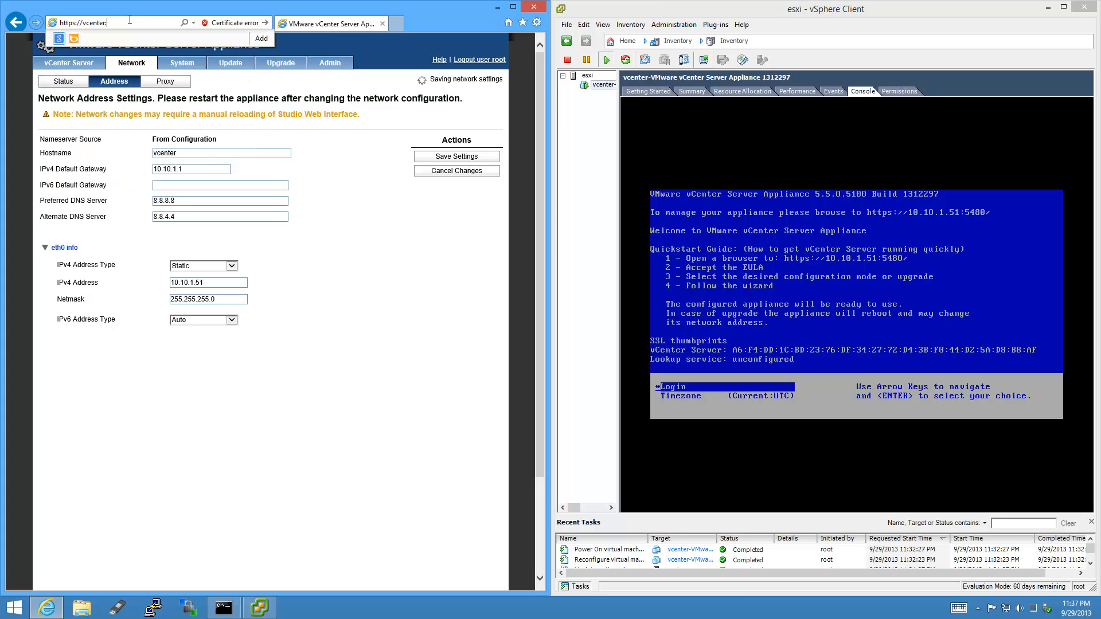
text(:5480/)
key(Return)
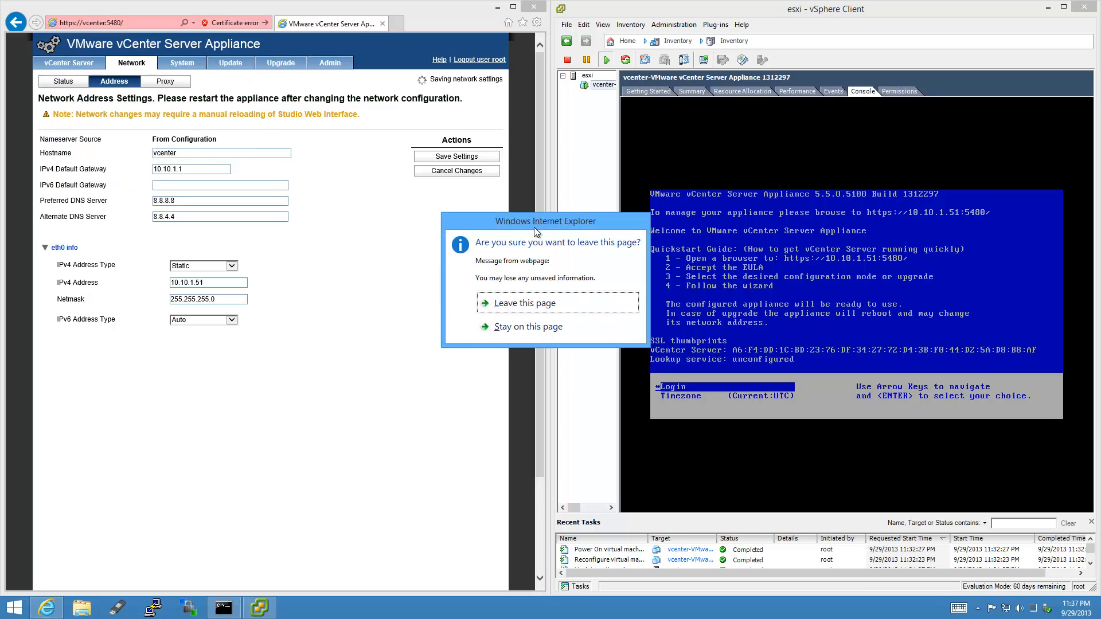
click(576, 298)
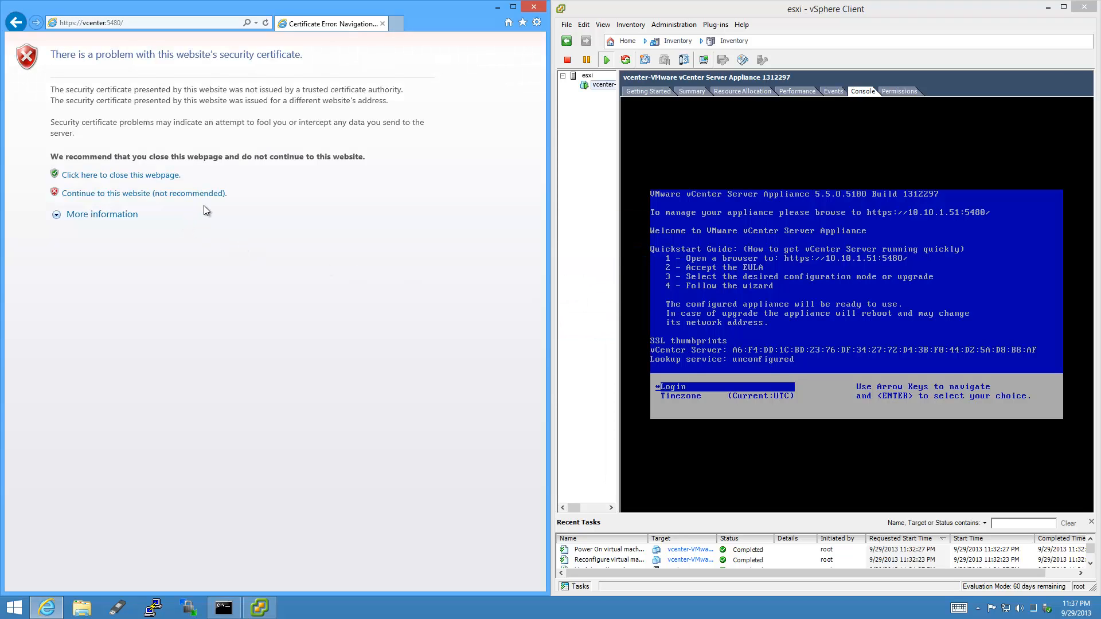
click(219, 194)
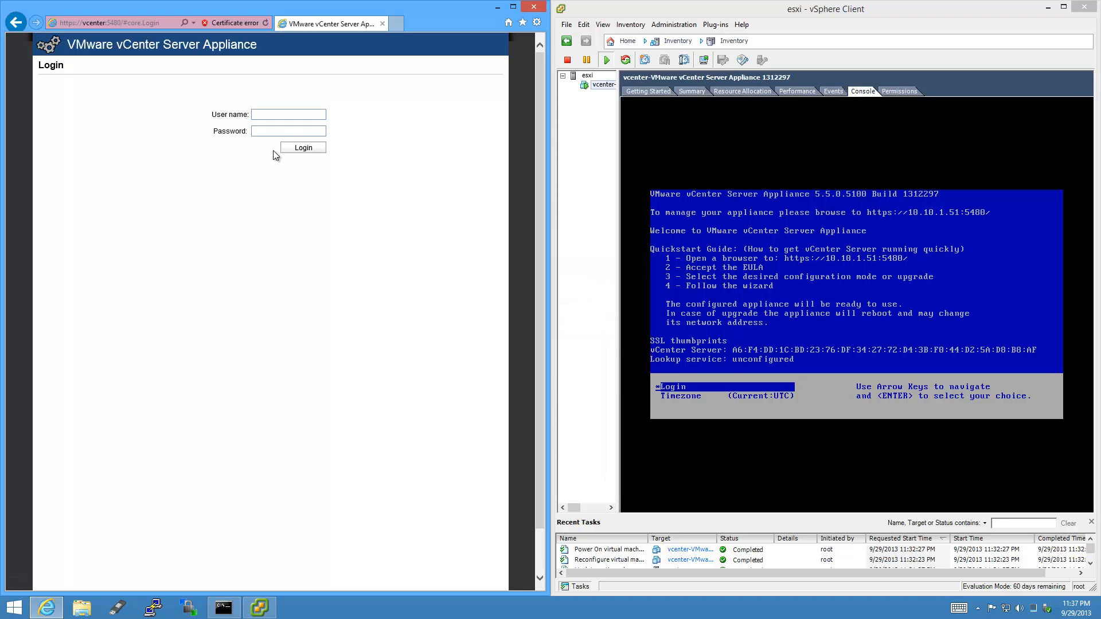
Log in, confirm Time shows VMware Tools synchronization, and return to Summary.
key(Tab)
text(••••••••)
key(Return)
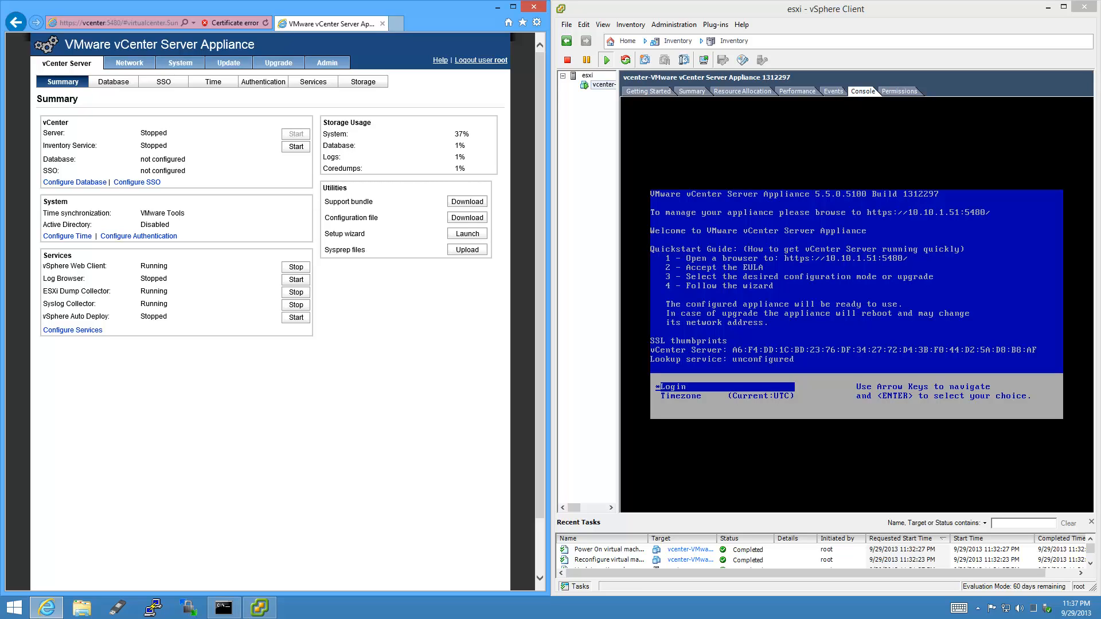
click(225, 85)
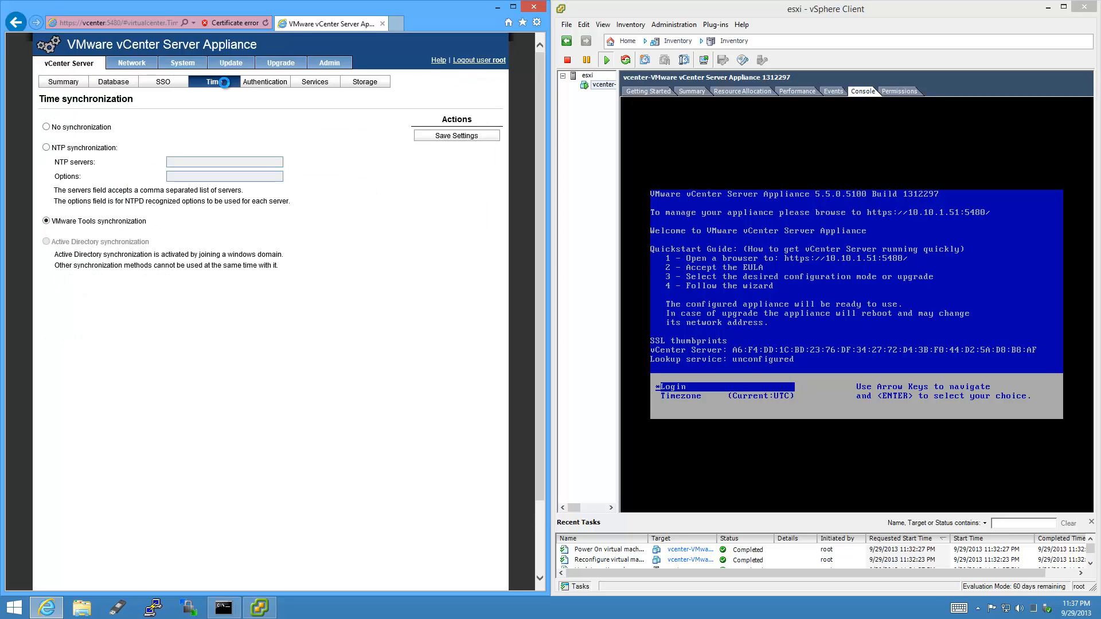
click(67, 82)
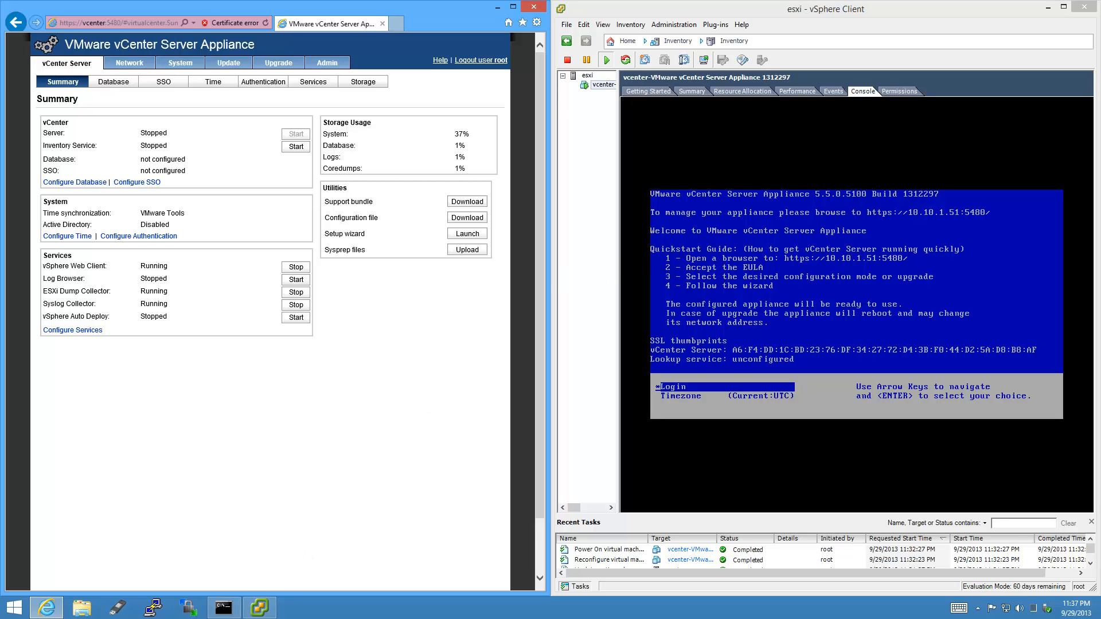
Start WinSCP and enter host vcenter, user root and the account password.
click(186, 612)
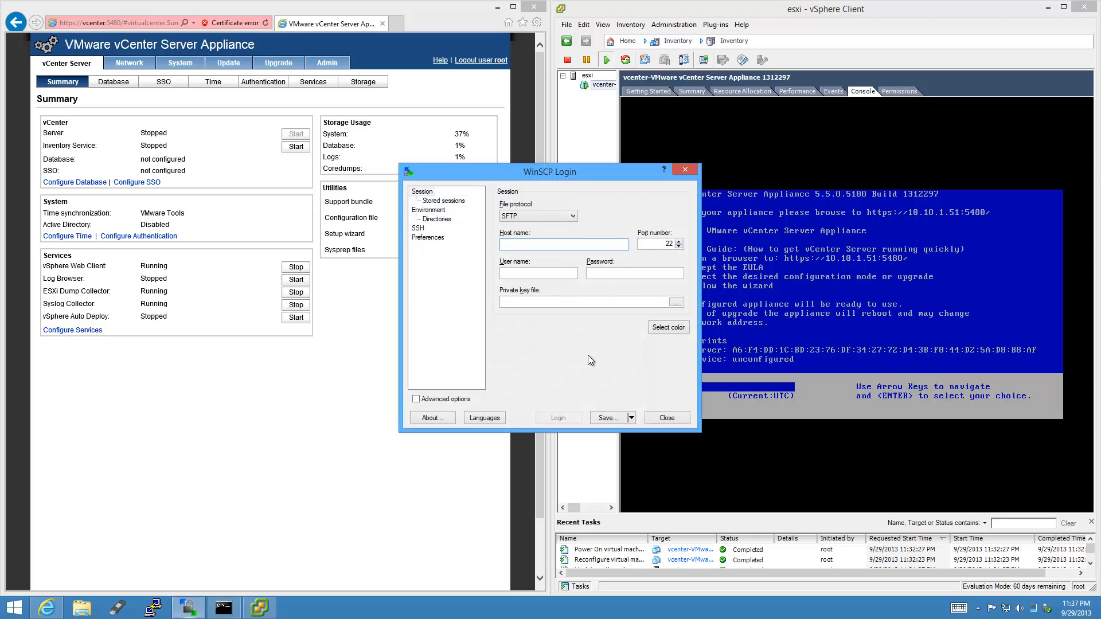
text(vcenter)
key(Tab)
key(Tab)
text(ro)
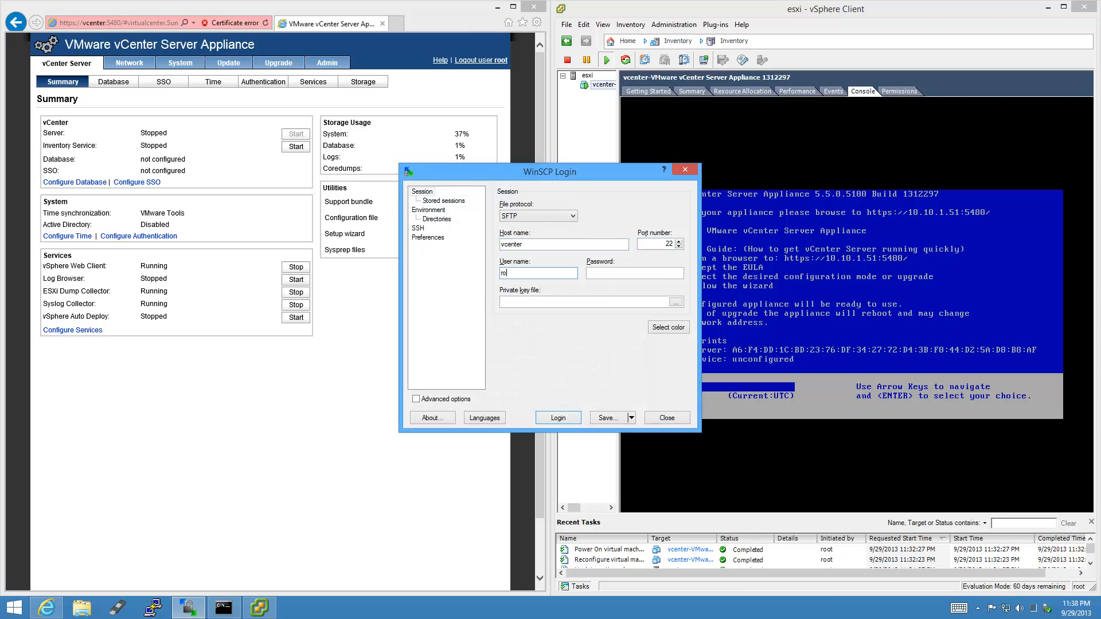
text(ot)
key(Tab)
text(••••••••)
Save the session as root@vcenter with password, then connect, trusting the host key.
click(631, 419)
click(616, 432)
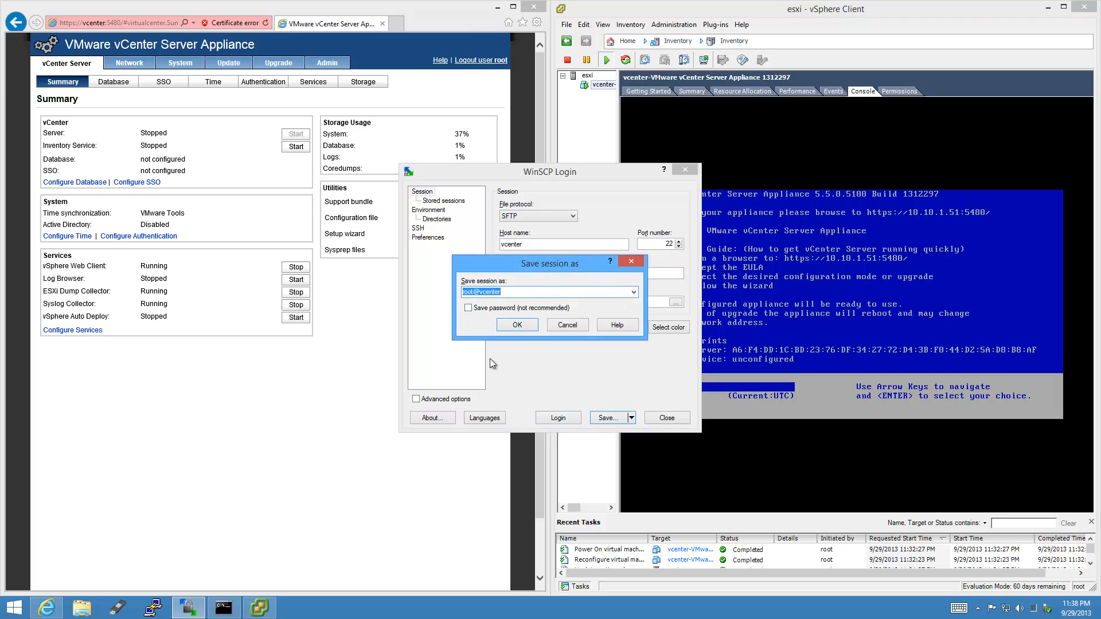
click(469, 310)
click(534, 328)
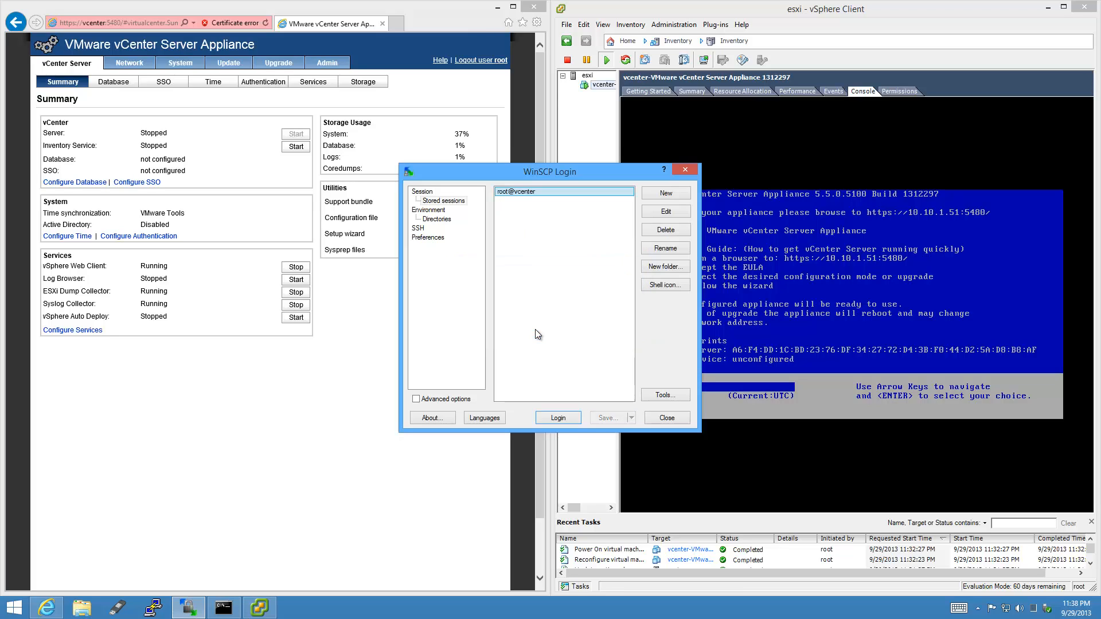
click(574, 418)
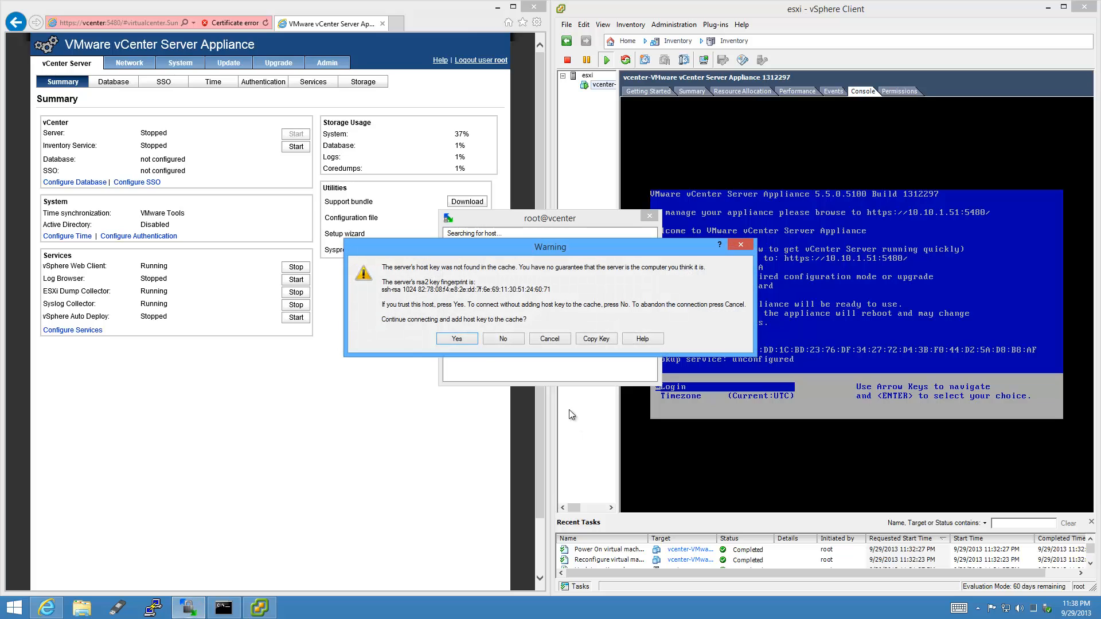
click(472, 339)
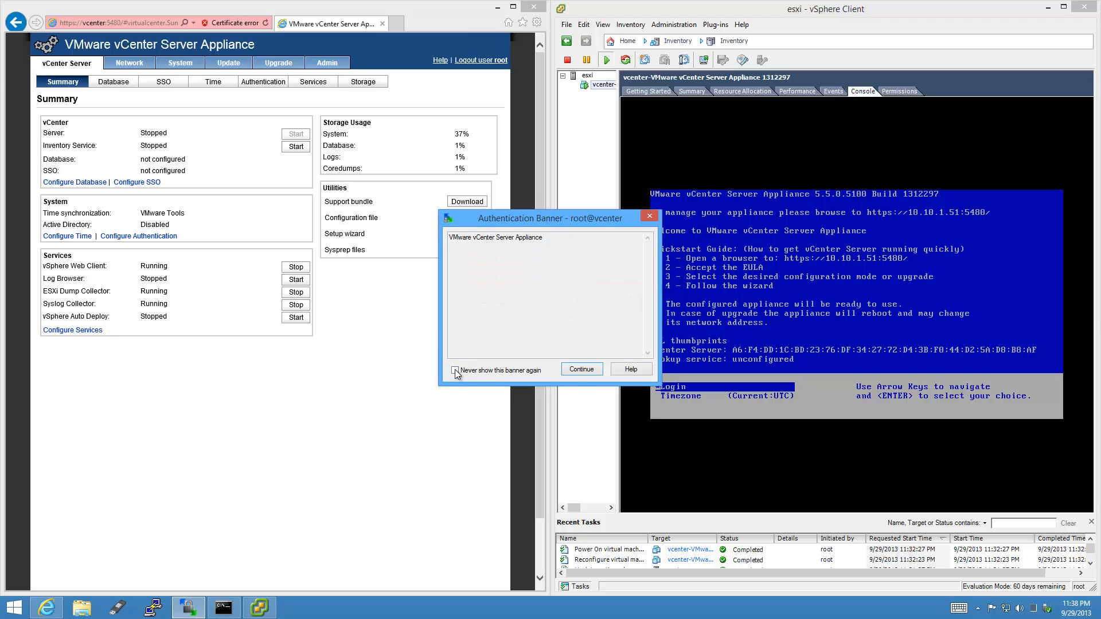
click(590, 371)
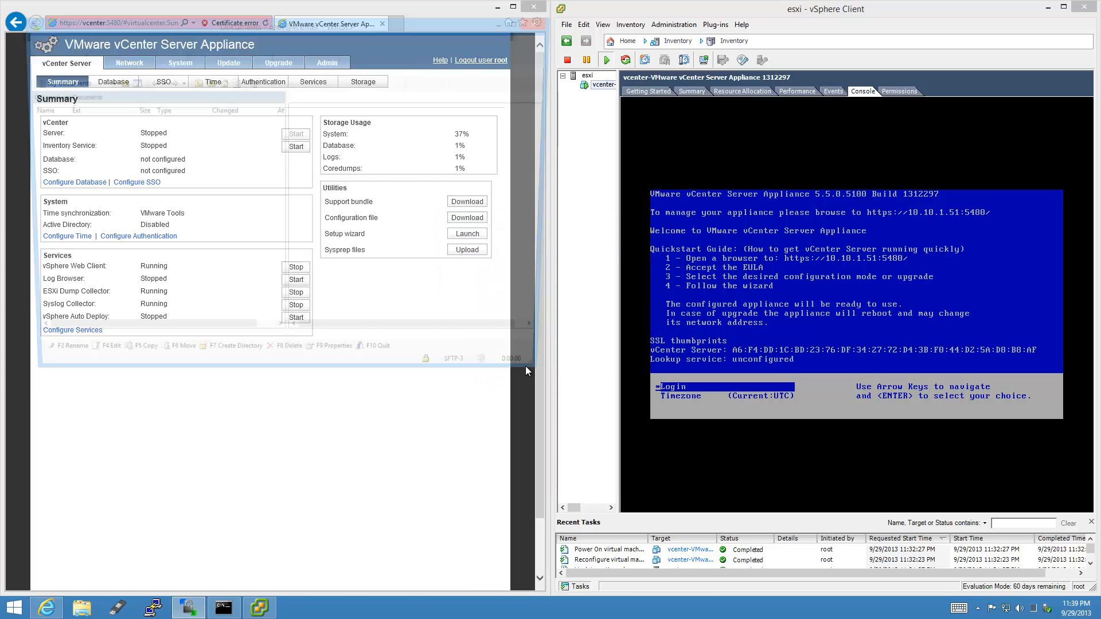
Copy the appliance's /etc/hosts into local Documents as a backup, then open it for editing.
click(522, 22)
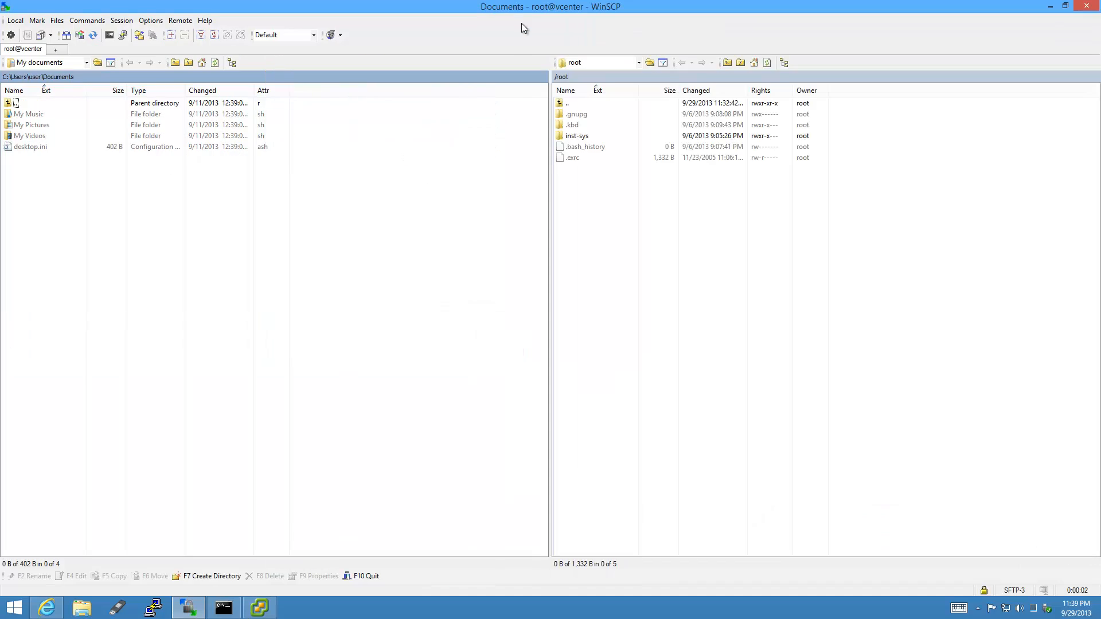
double_click(570, 104)
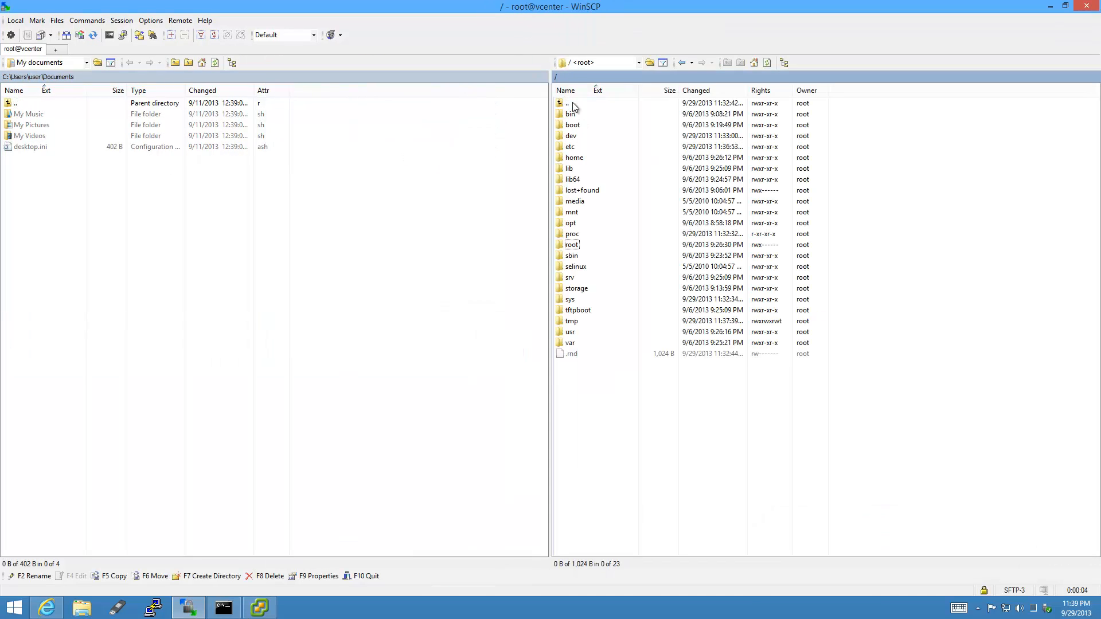
double_click(572, 146)
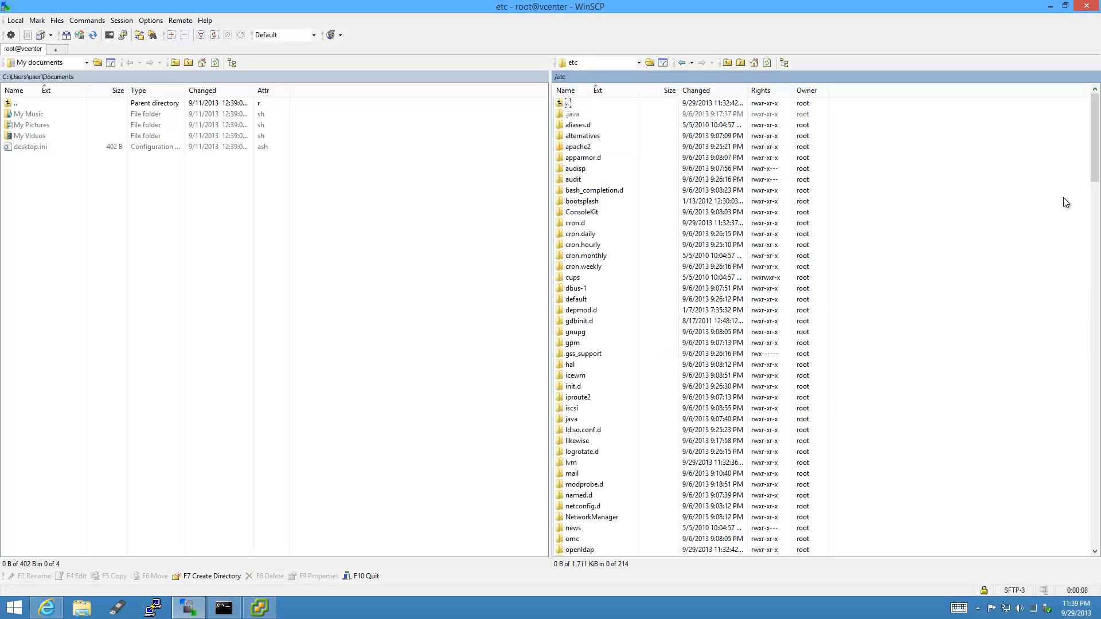
drag(1095, 165, 1083, 364)
click(583, 444)
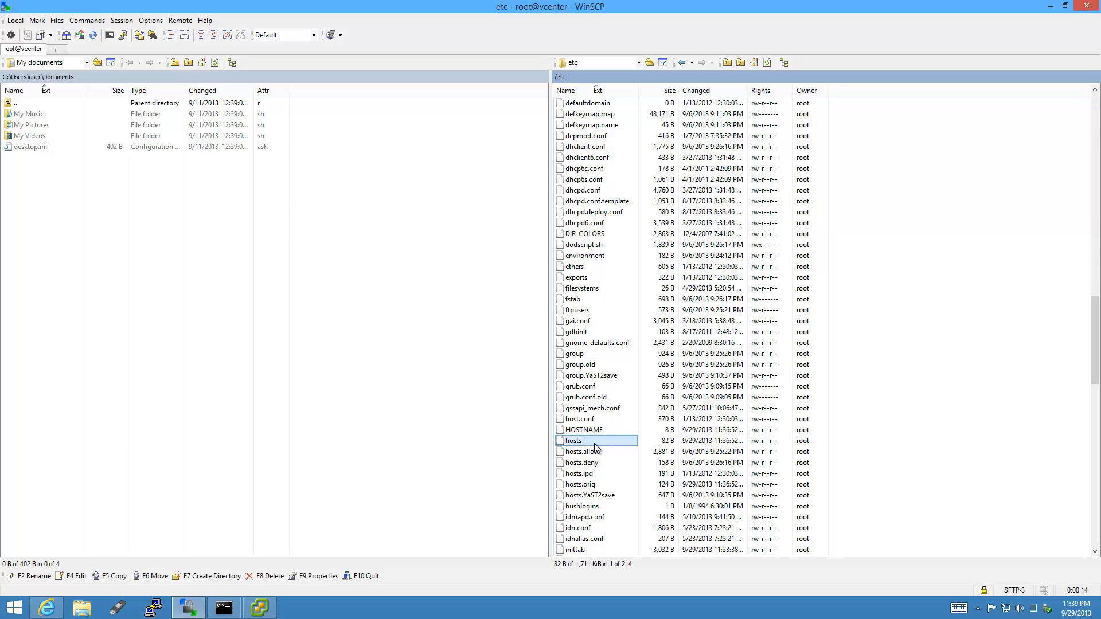
drag(594, 442, 329, 243)
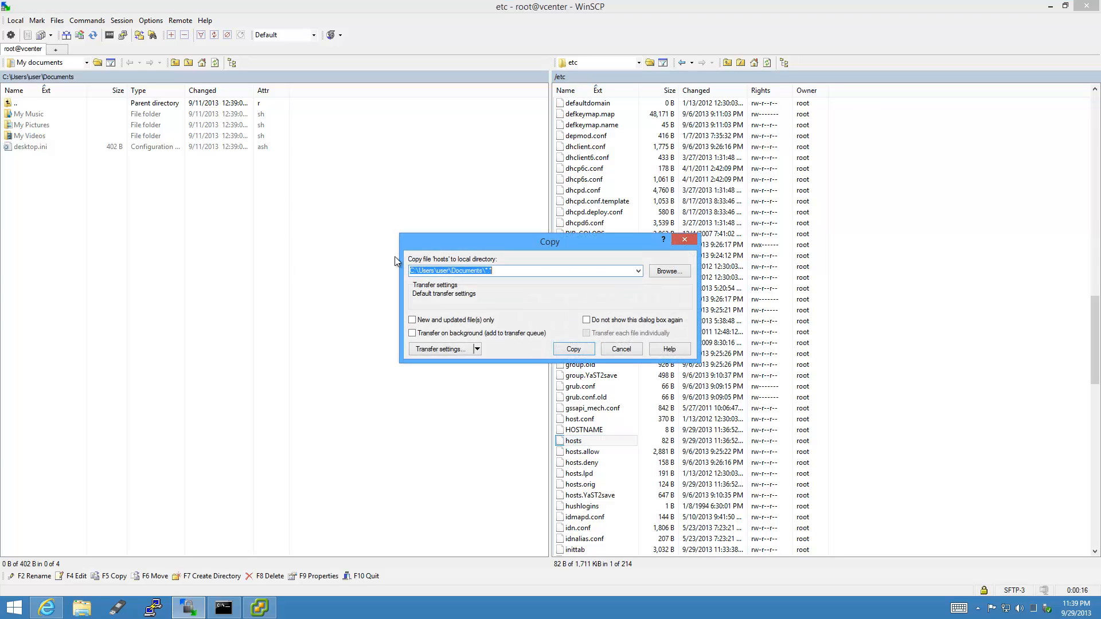
click(577, 351)
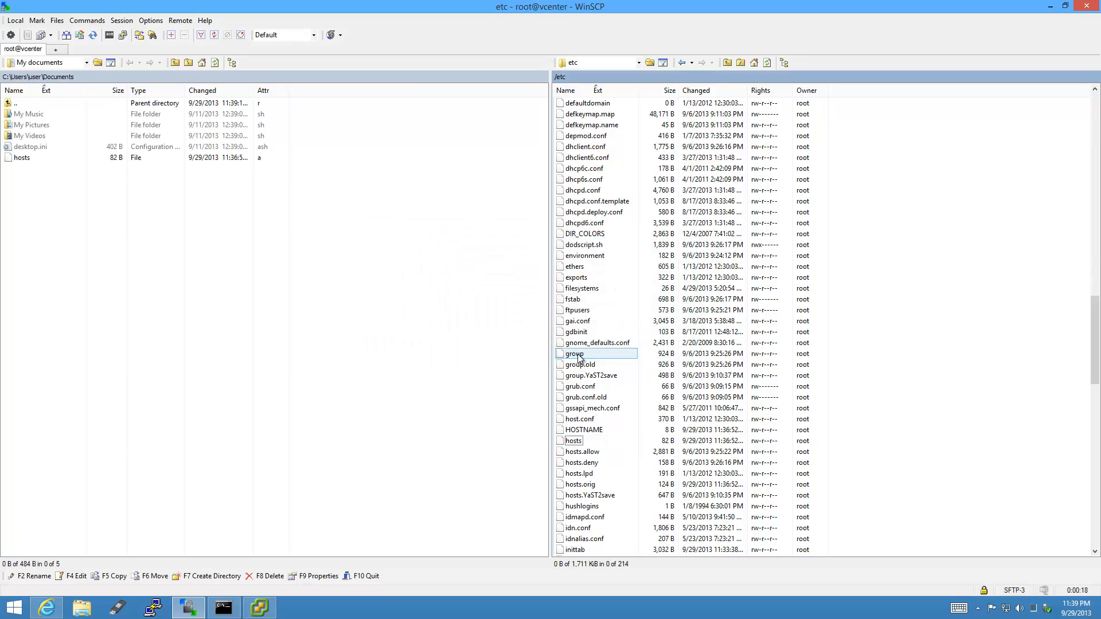
double_click(580, 443)
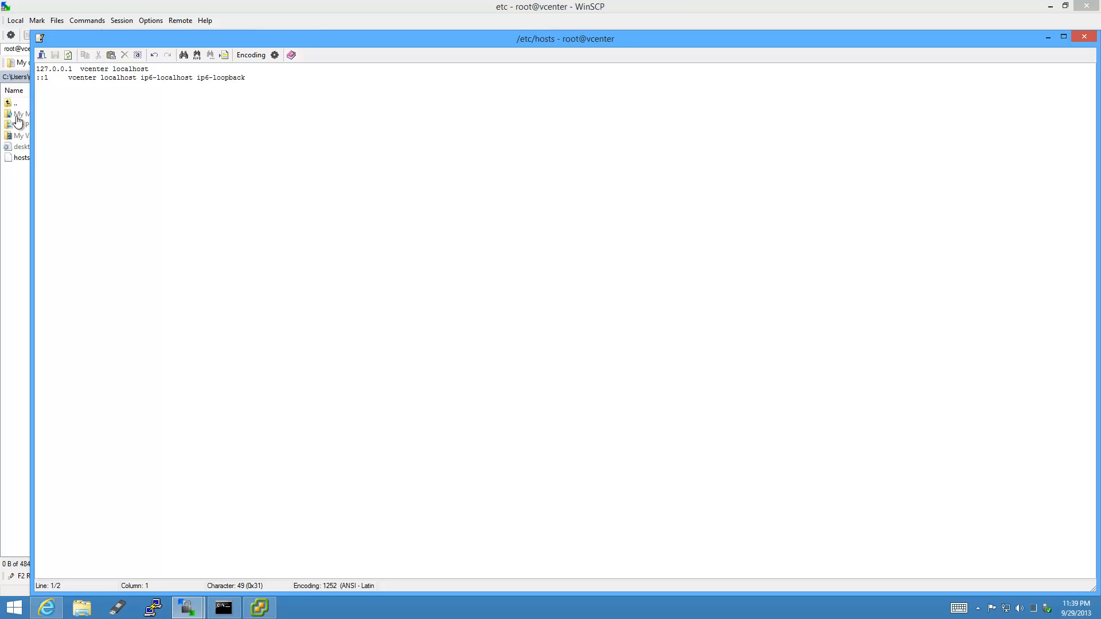
Remove vcenter from the 127.0.0.1 line and add '10.10.1.50 esxi' and '10.10.1.51 vcenter' entries.
double_click(101, 70)
key(ctrl+c)
key(Delete)
key(Down)
key(End)
key(Return)
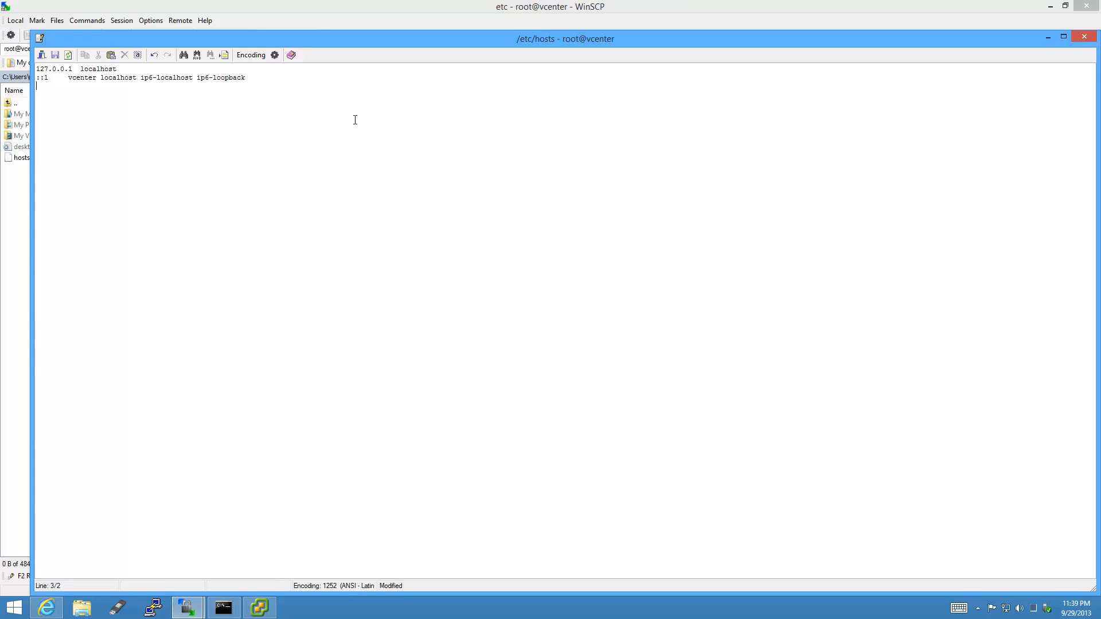
key(ctrl+v)
key(Home)
text(10.10.1.51)
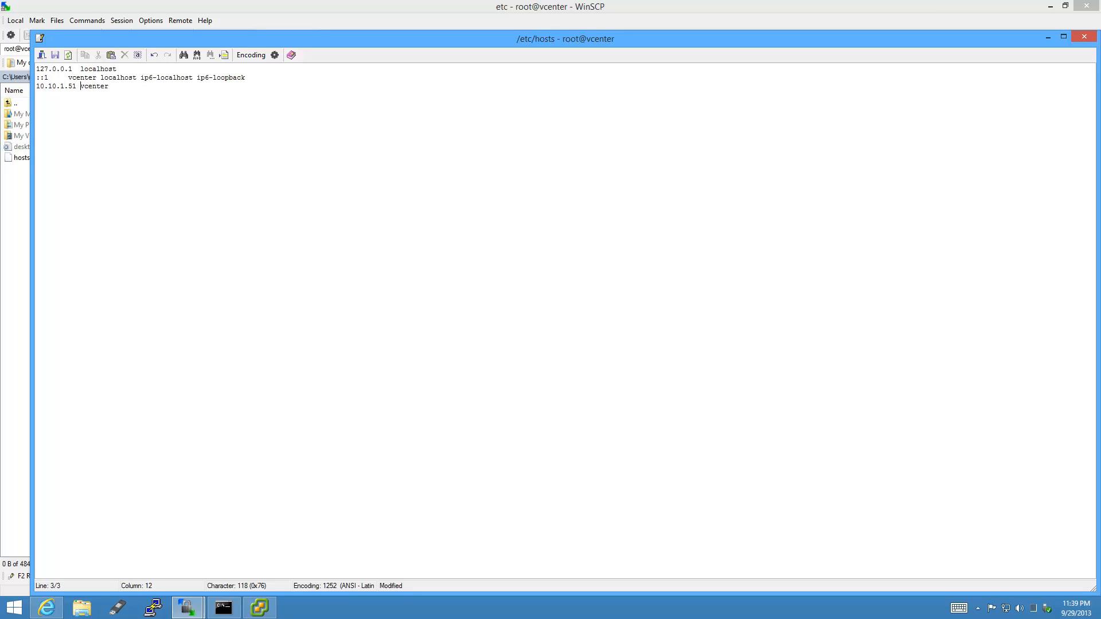
key(Home)
key(Return)
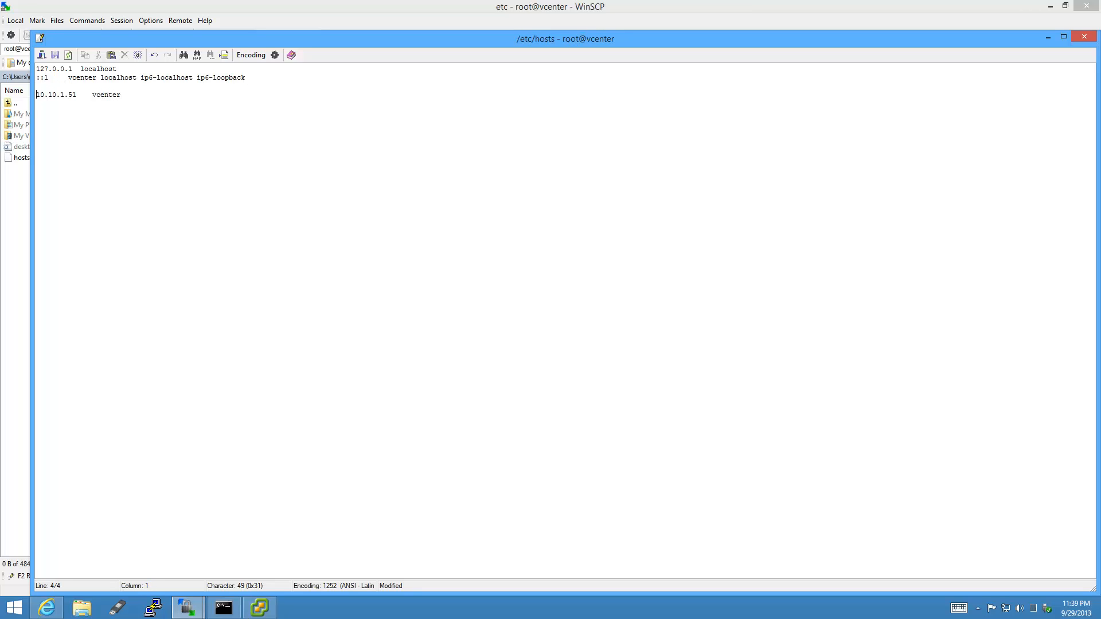
key(Up)
text(10.10.1.50    esxi)
Add a blank line after the 10.10.1.51 vcenter entry in /etc/hosts.
key(Down)
key(End)
key(Return)
Run 'type hosts' to check the PC's hosts file has esxi and vcenter, then minimise the prompt.
click(224, 608)
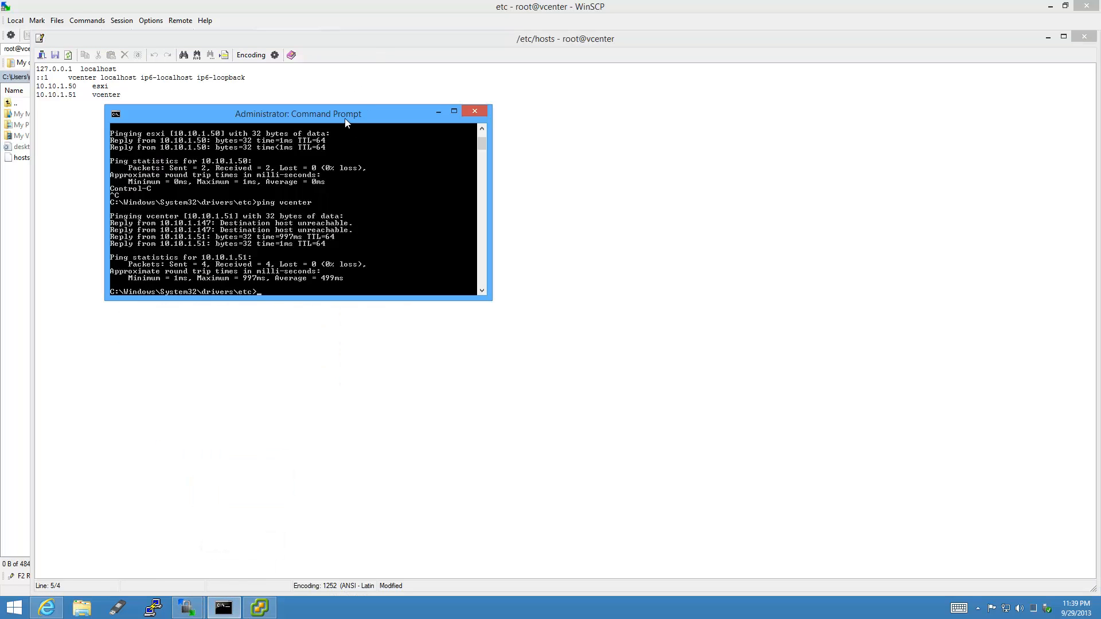
text(type hosts)
key(Return)
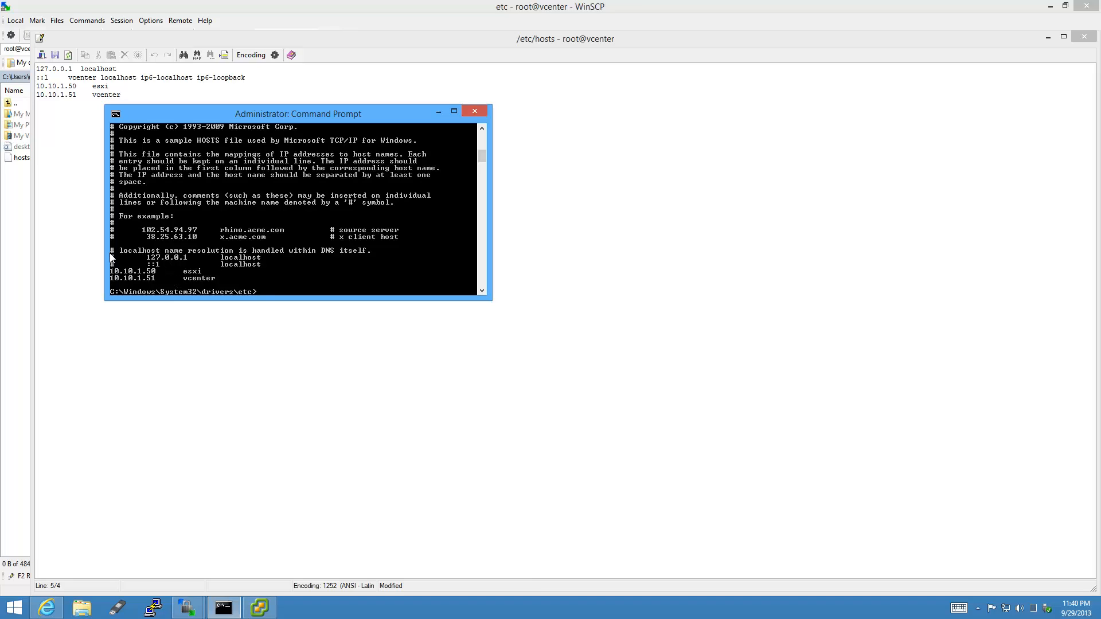
click(438, 113)
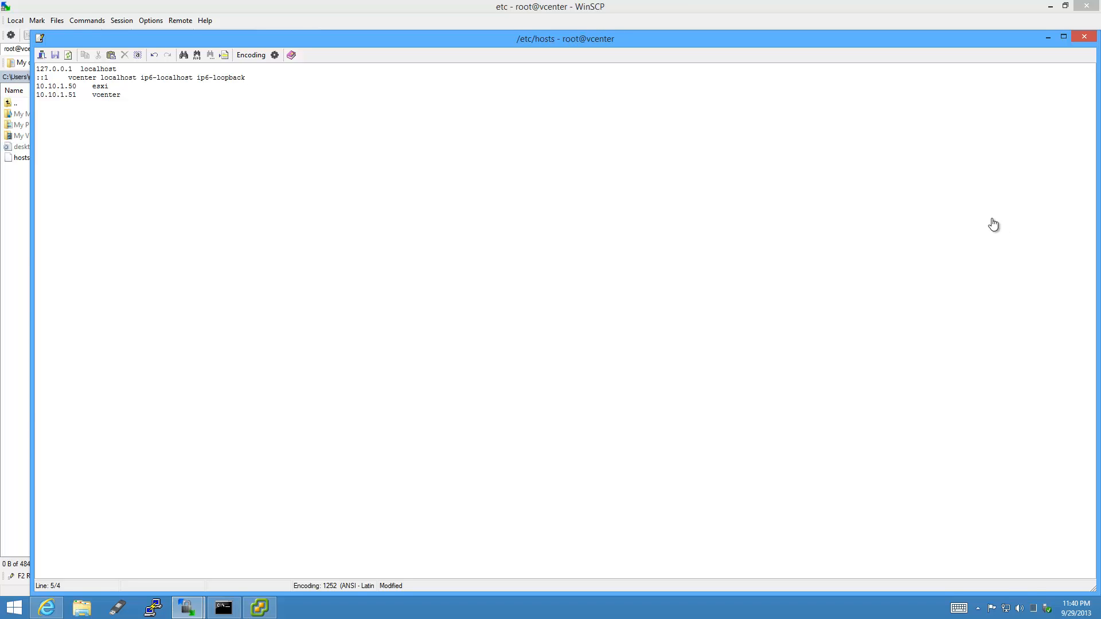
Save and upload the edited hosts to /etc, refresh the listing, and minimise WinSCP.
click(1084, 37)
click(498, 335)
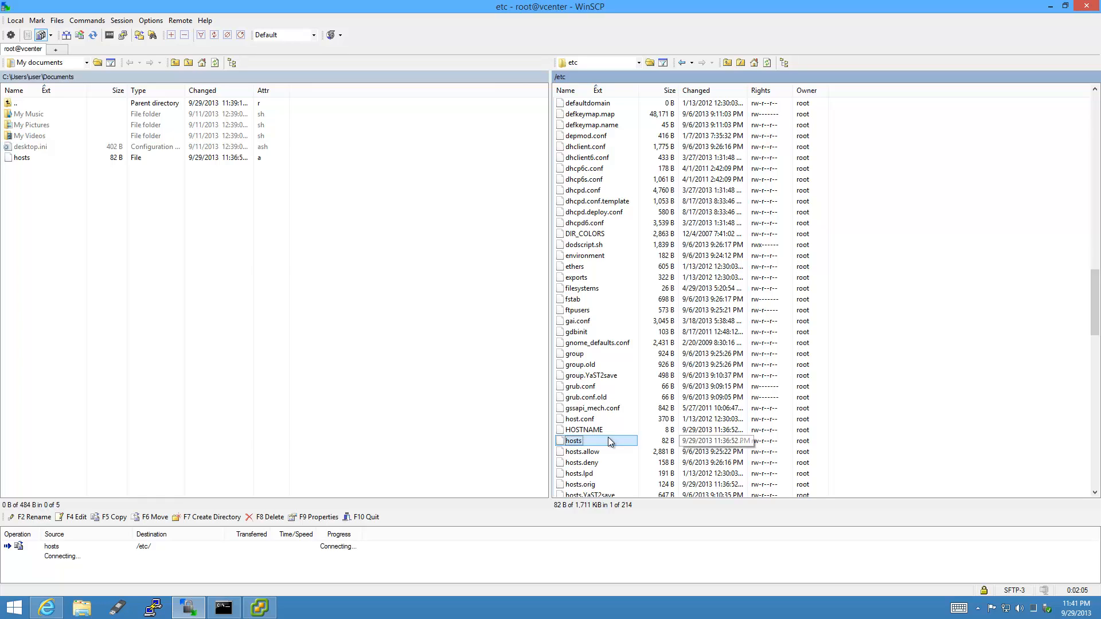
click(603, 441)
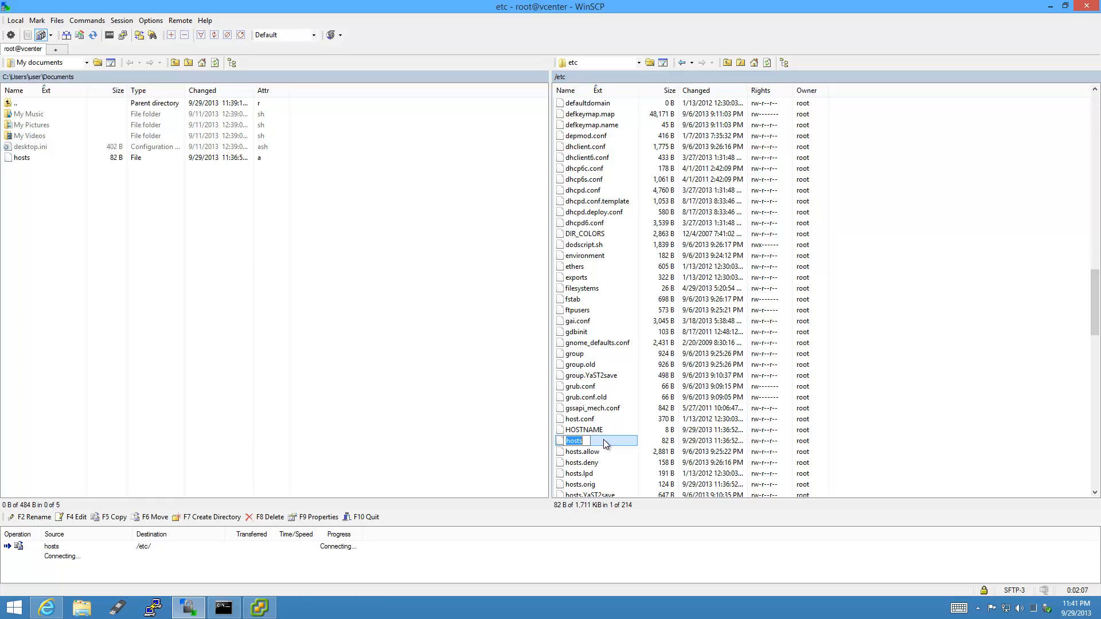
click(768, 65)
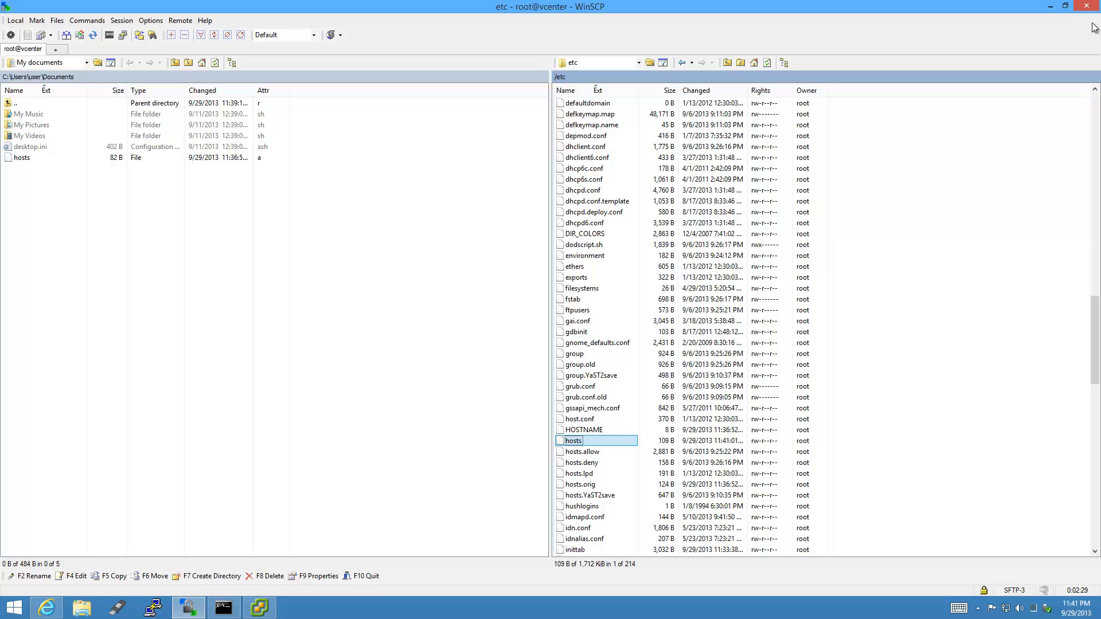
click(1050, 6)
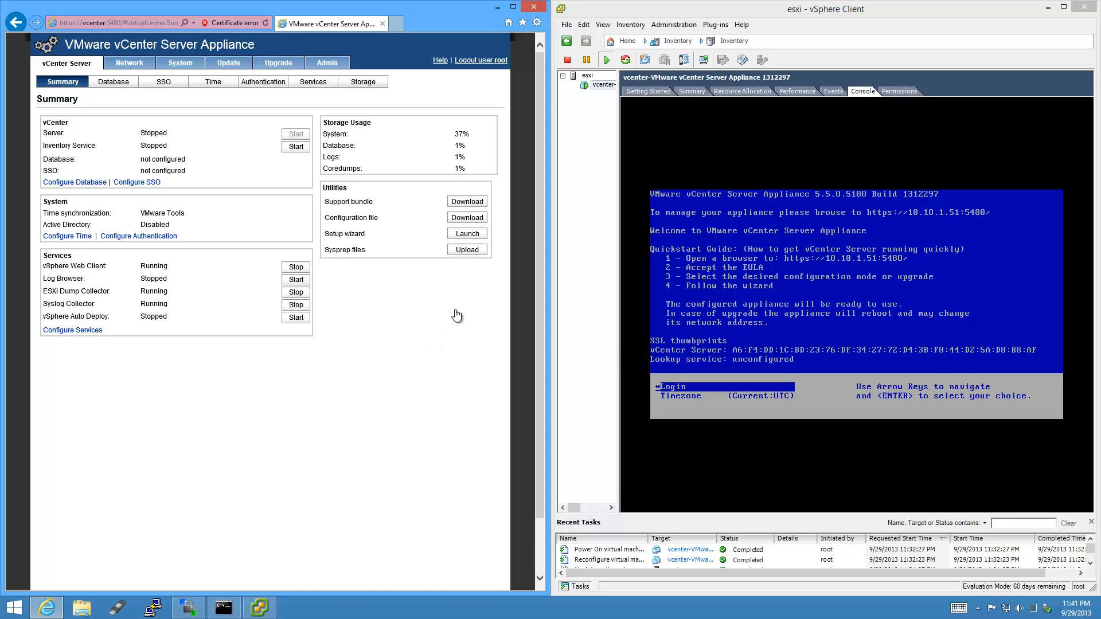
Launch the setup wizard and start configuring with default settings.
click(482, 233)
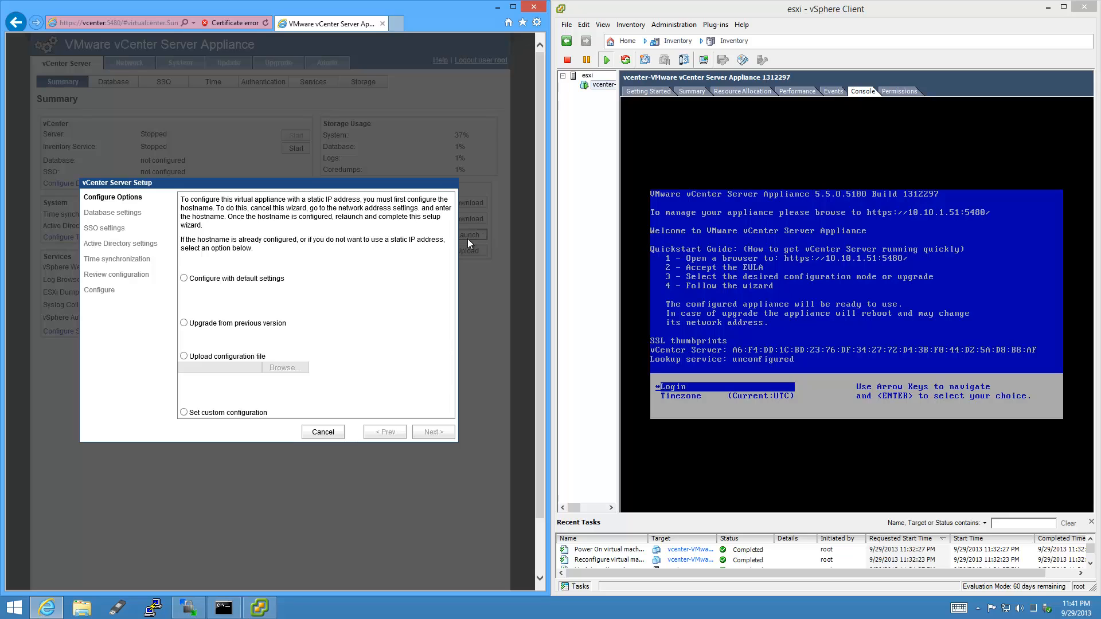
click(184, 279)
click(445, 436)
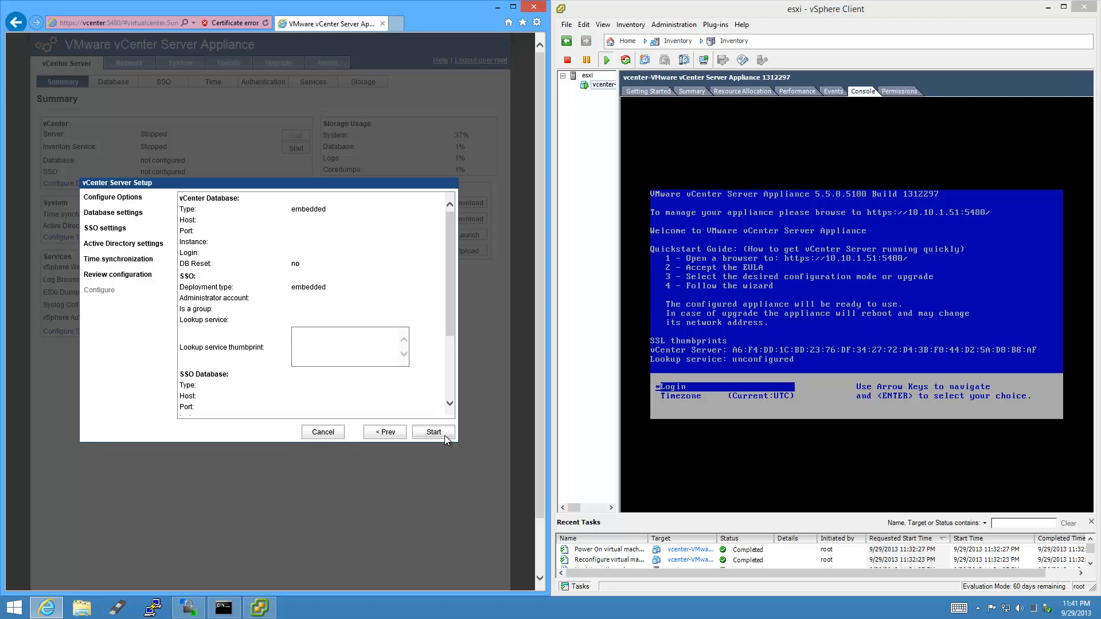
click(434, 432)
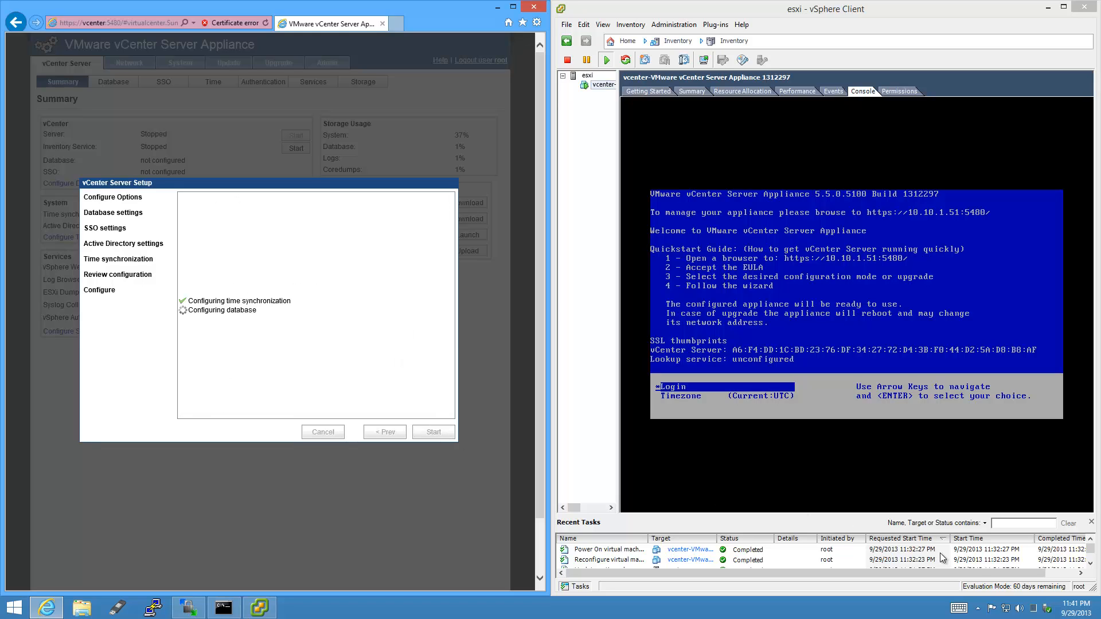
Check the PC's date and time settings while setup runs, then close the finished wizard.
right_click(1081, 612)
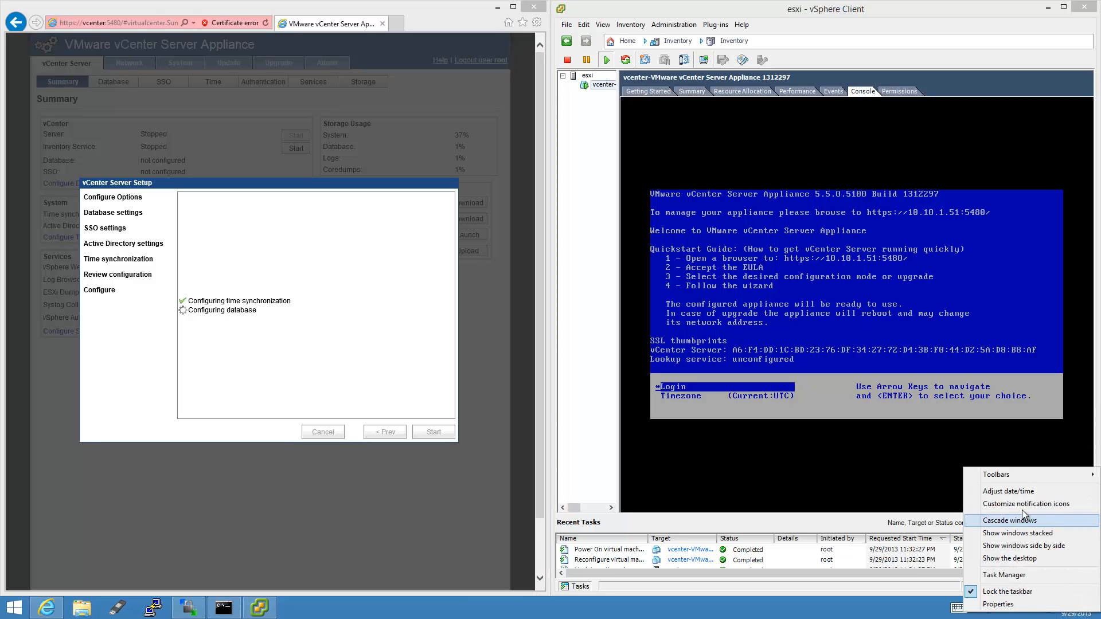
click(1009, 491)
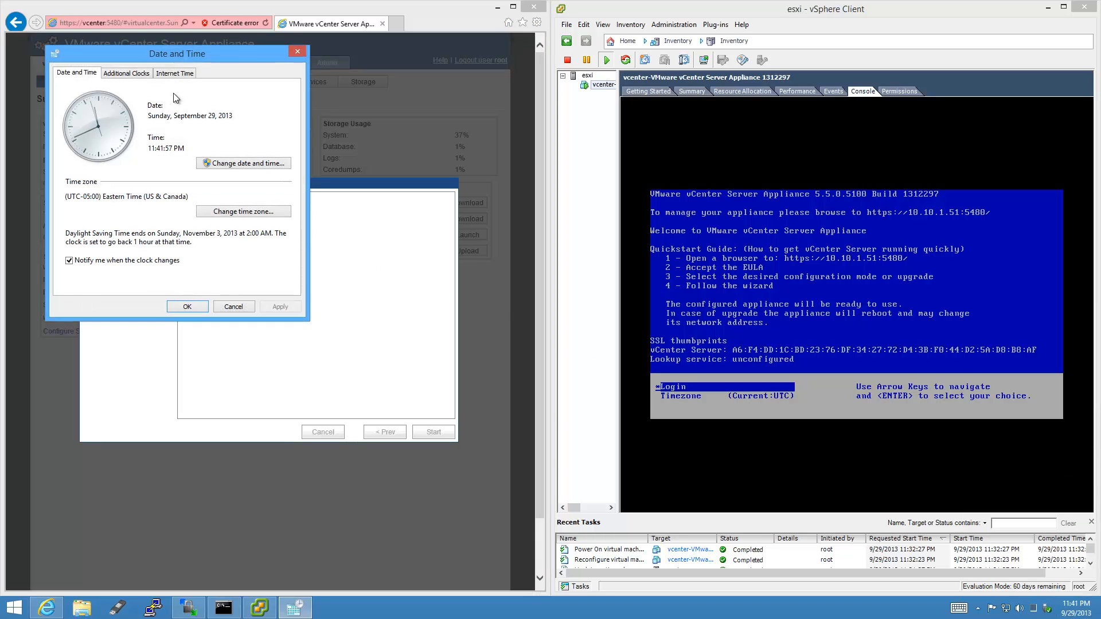
drag(170, 57, 528, 489)
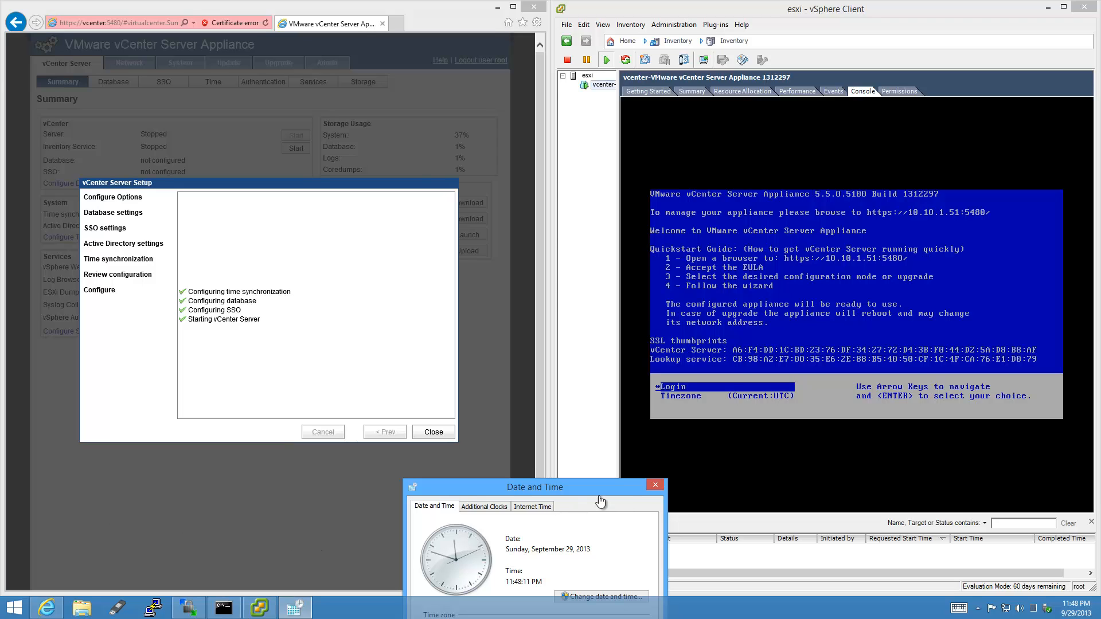
click(662, 485)
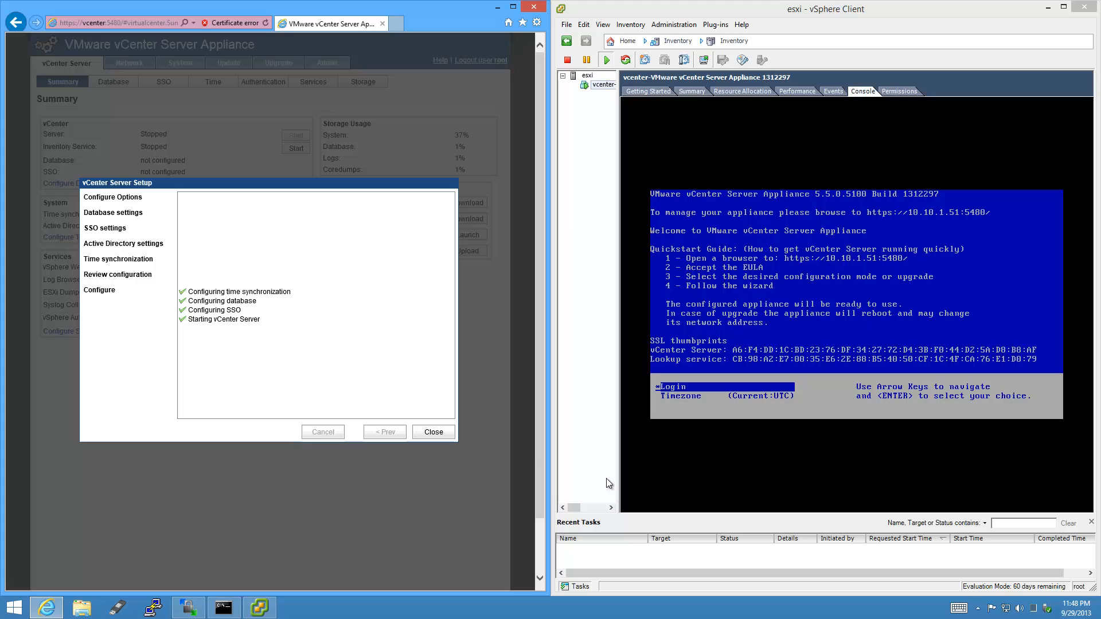
click(434, 432)
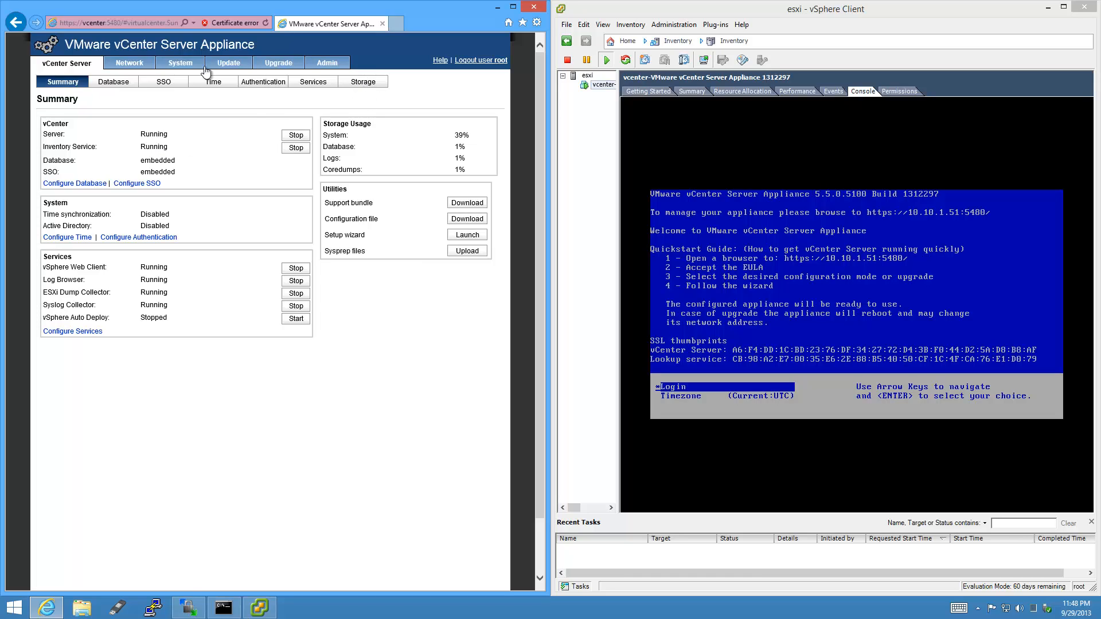
Reboot the vCenter Server Appliance from its System tab and confirm the restart.
click(181, 66)
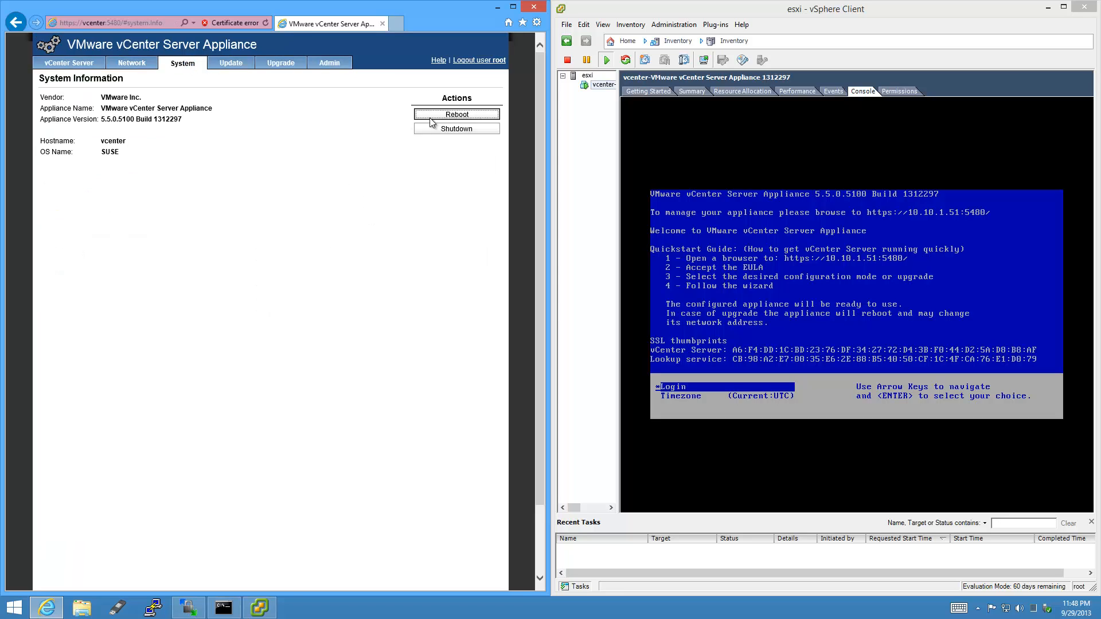
click(485, 118)
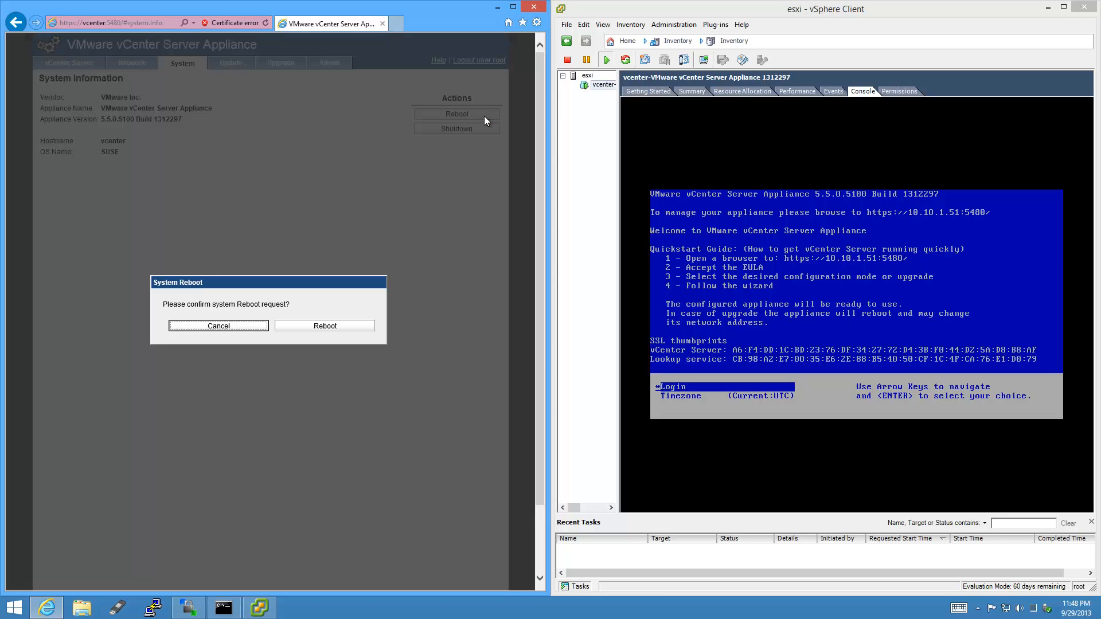
click(343, 328)
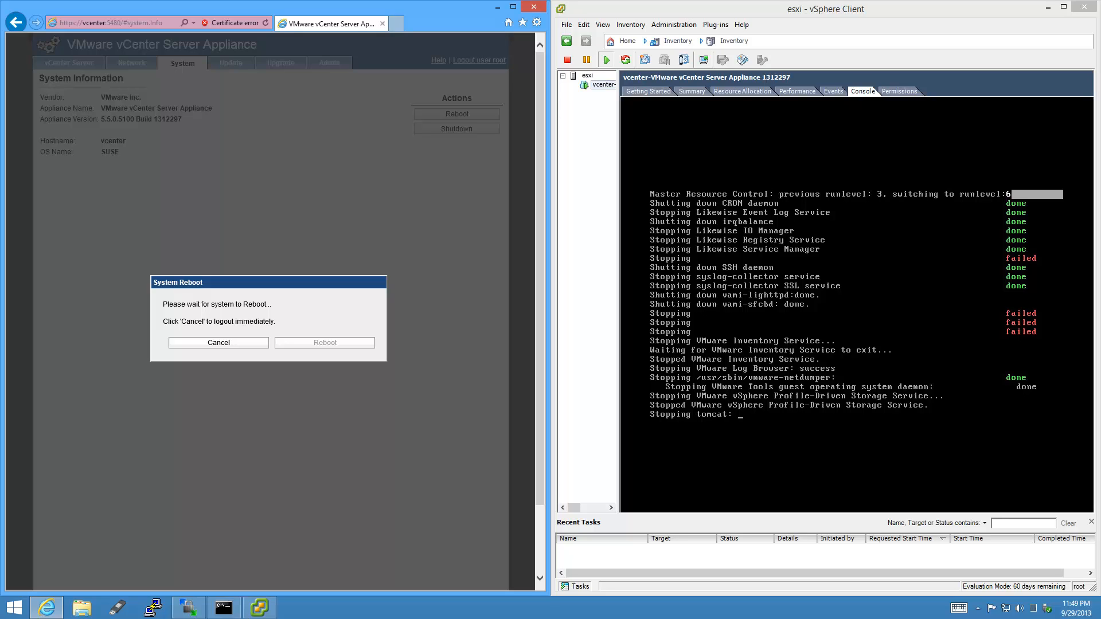
Open the vcenter VM's console in its own window and show the esxi host's VM Startup/Shutdown settings.
right_click(606, 87)
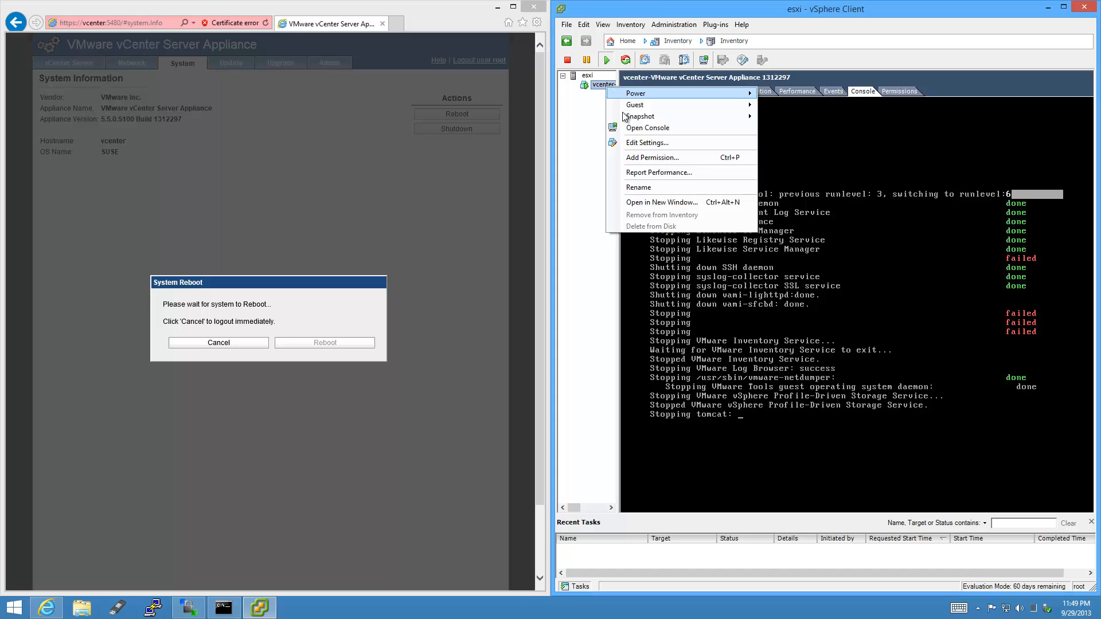
click(635, 126)
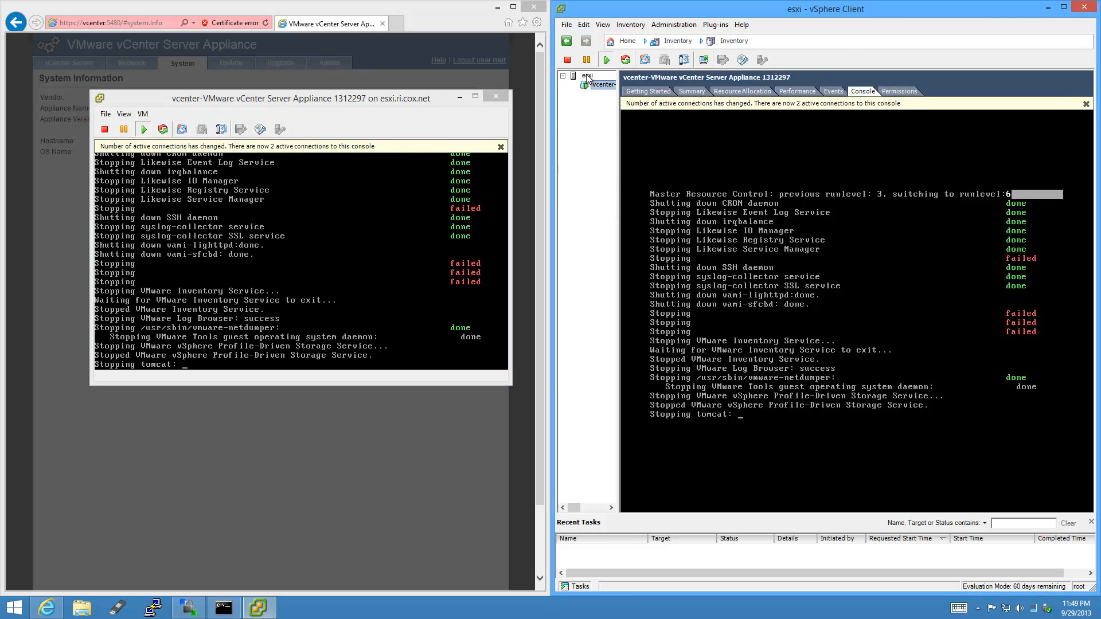
click(587, 76)
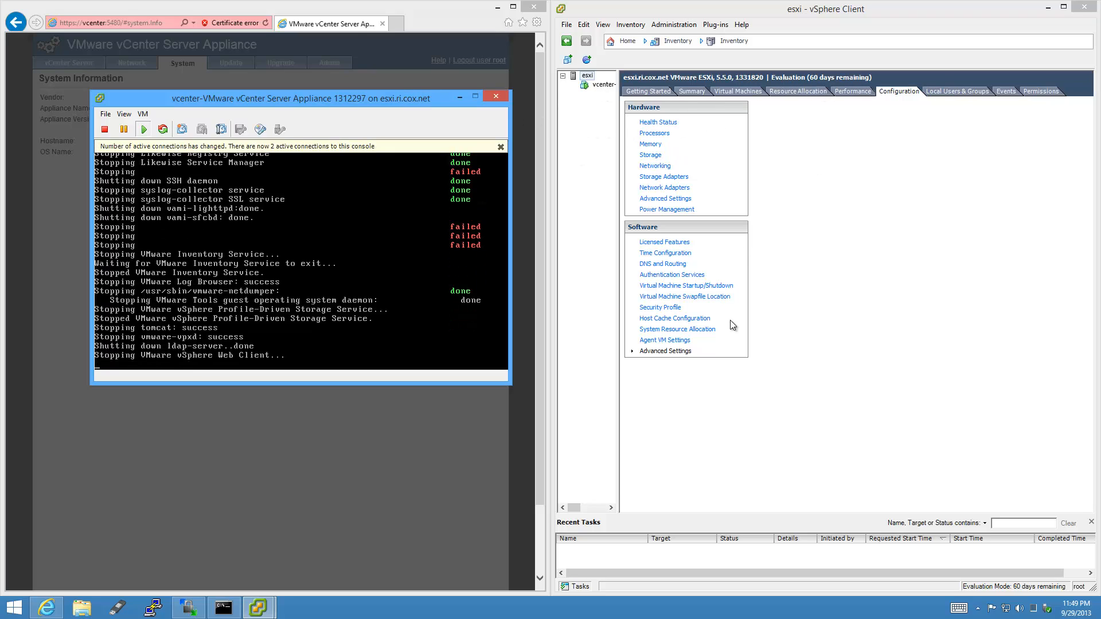
click(727, 287)
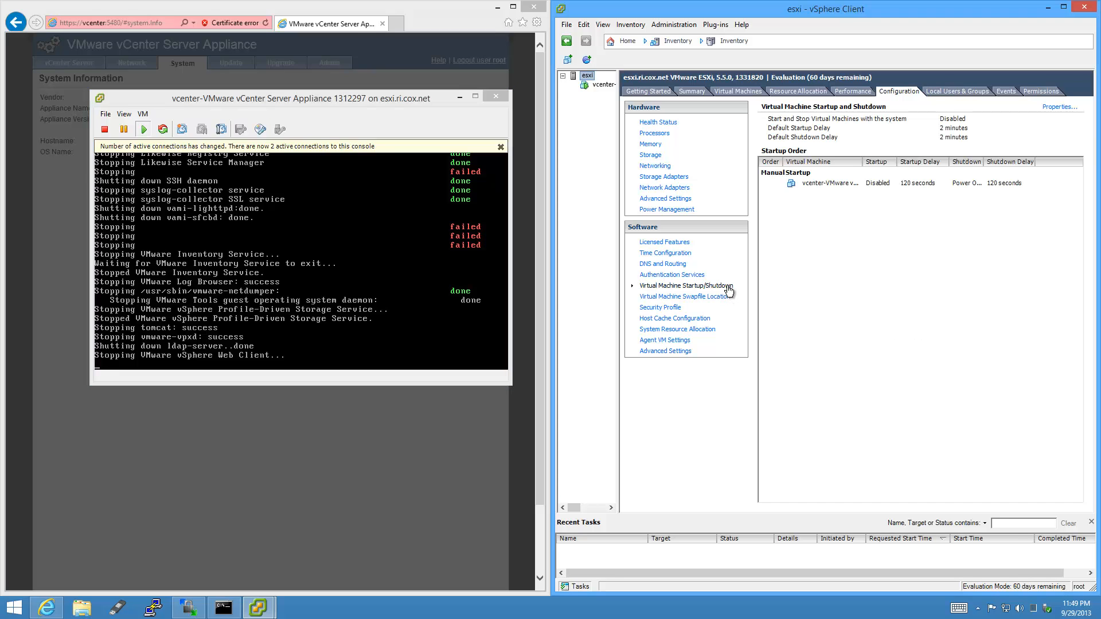
click(501, 146)
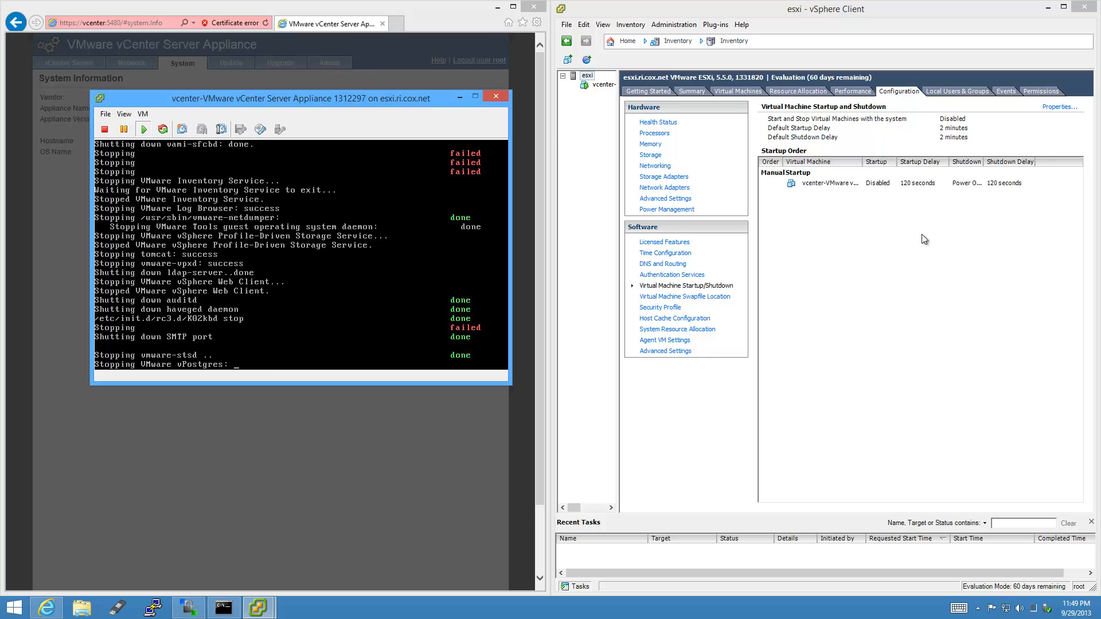
drag(863, 163, 919, 165)
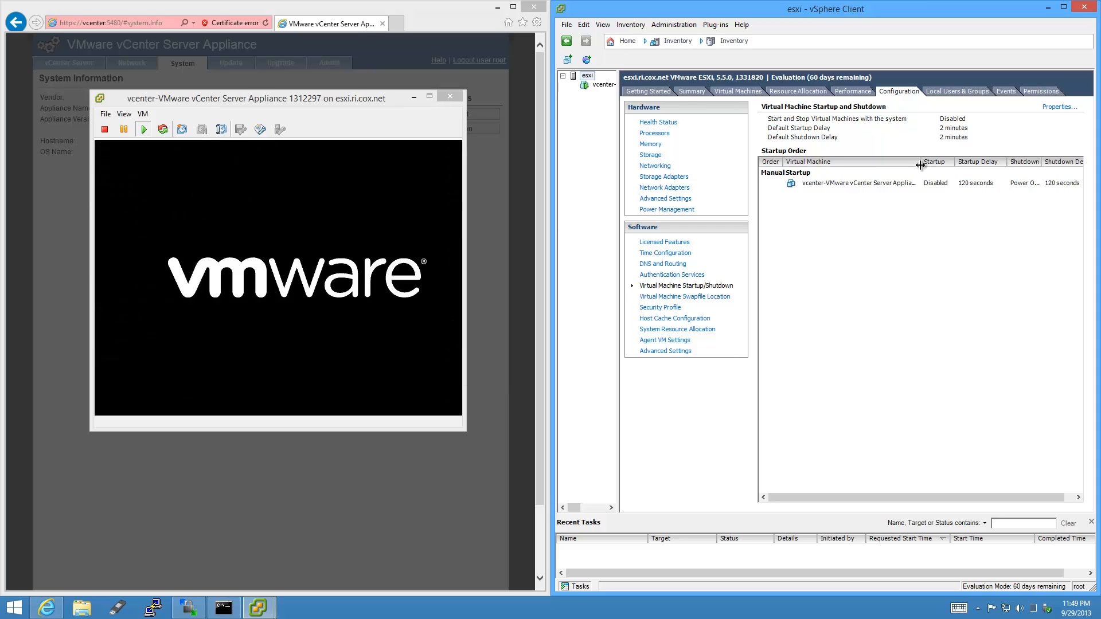
drag(920, 165, 896, 165)
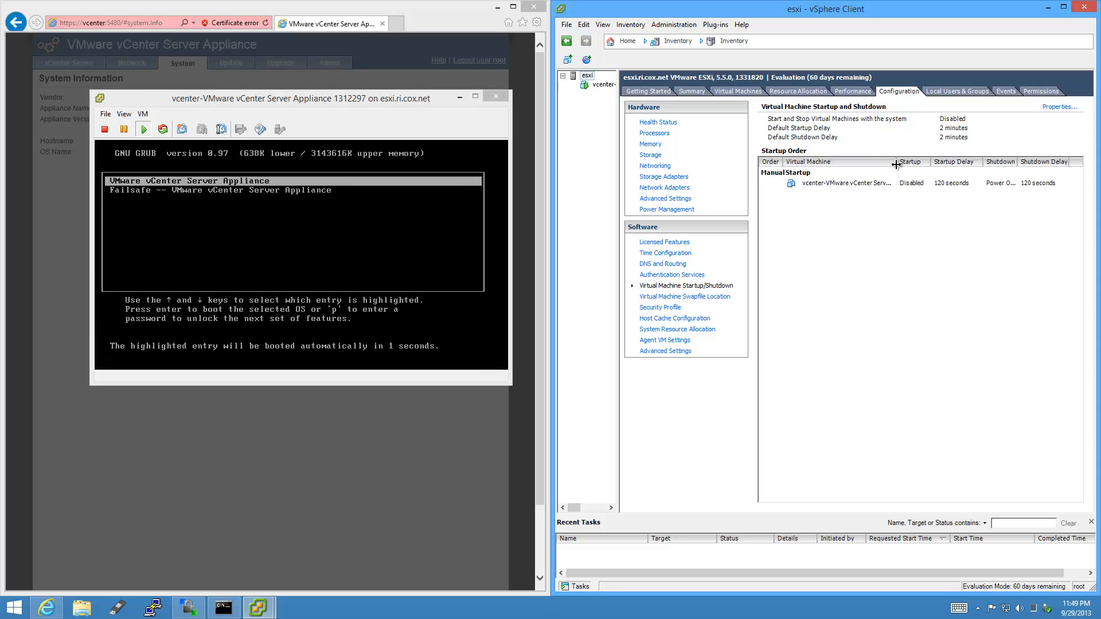
Enable automatic VM start/stop with 15-second startup and shutdown delays, continue immediately, and Guest Shutdown.
click(1068, 108)
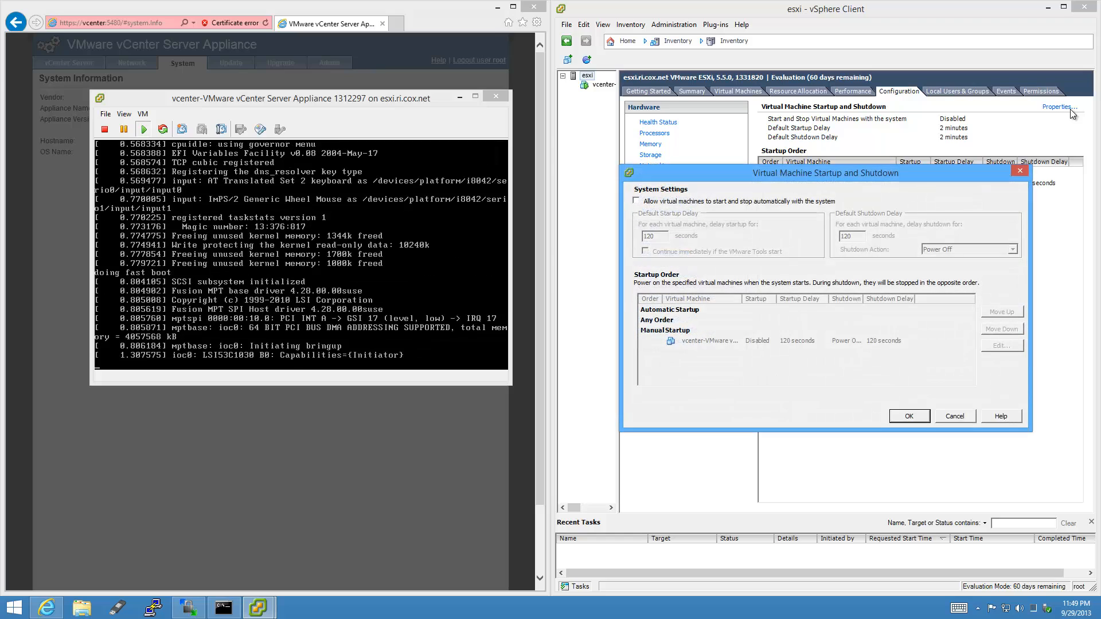
click(637, 201)
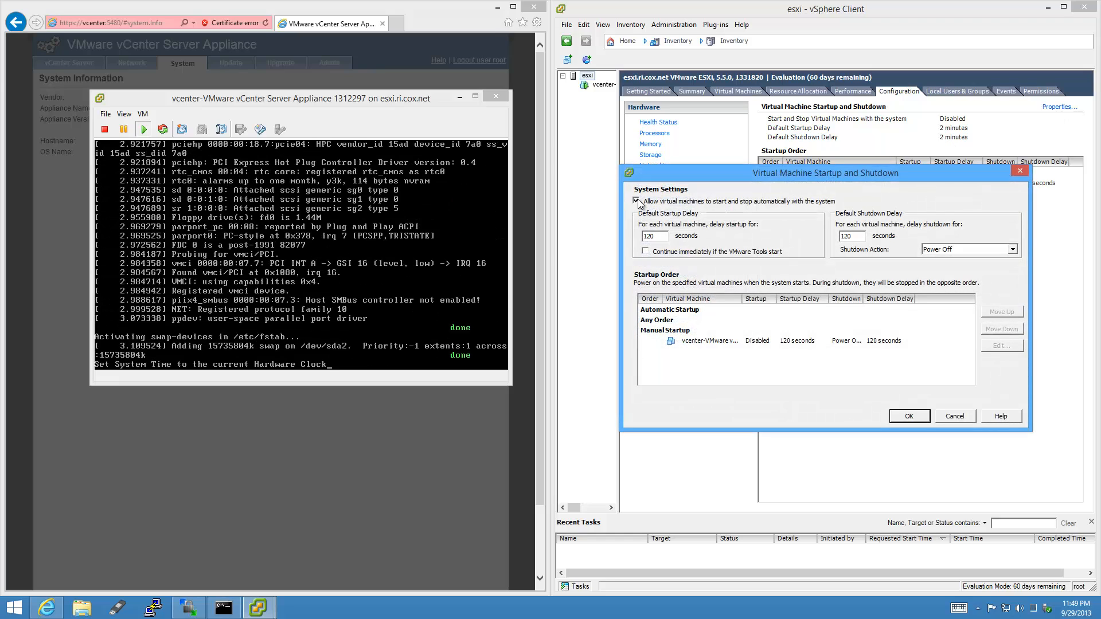
key(Tab)
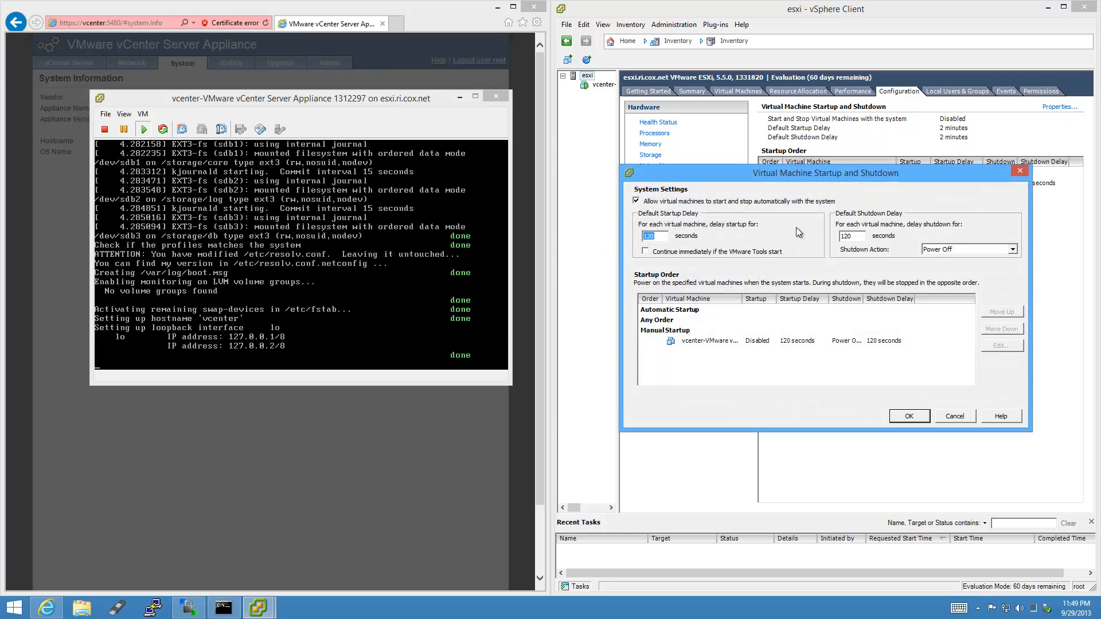
text(15)
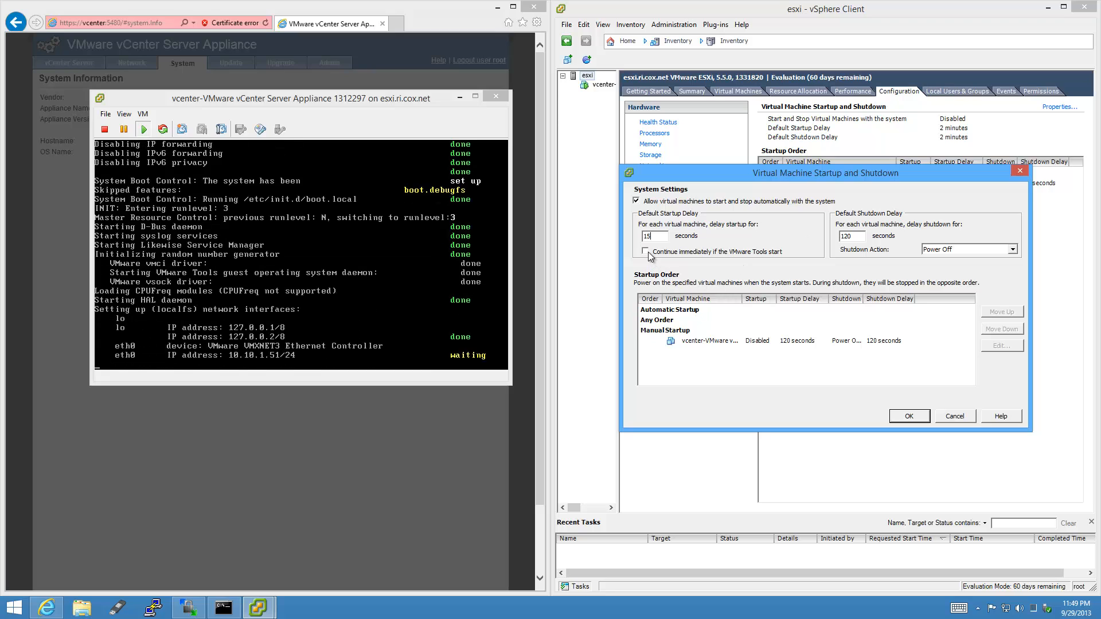
click(646, 252)
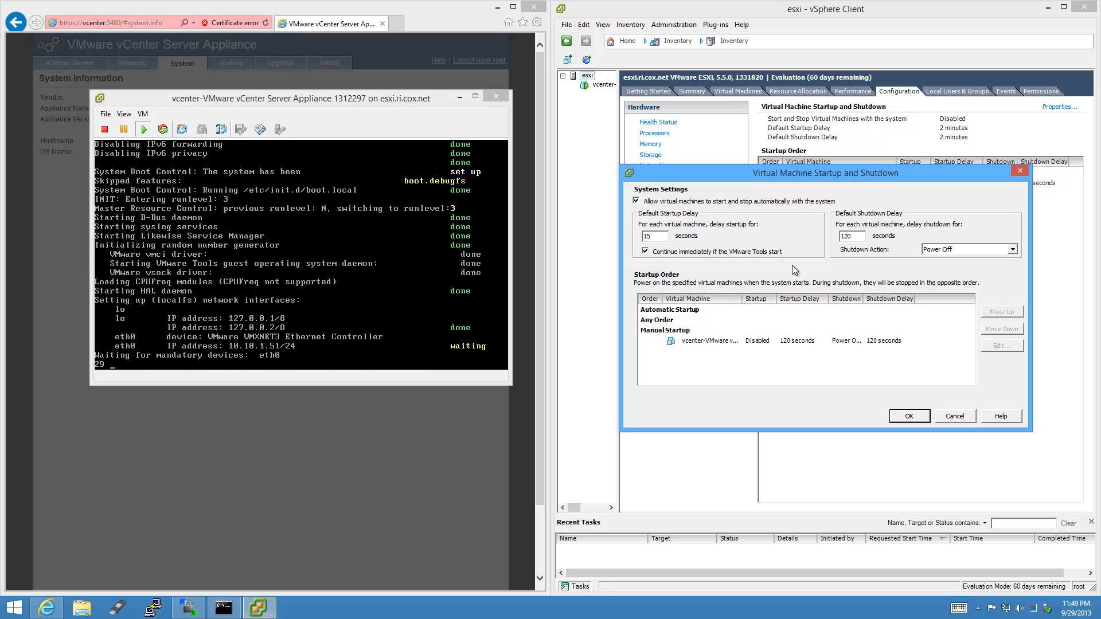
double_click(858, 235)
text(15)
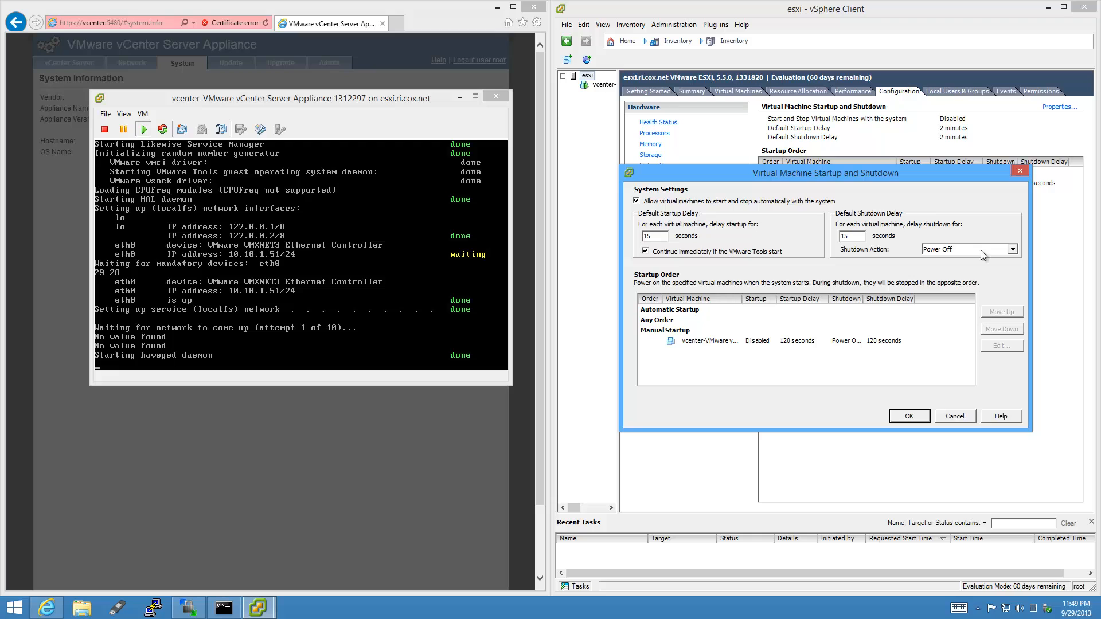
click(981, 250)
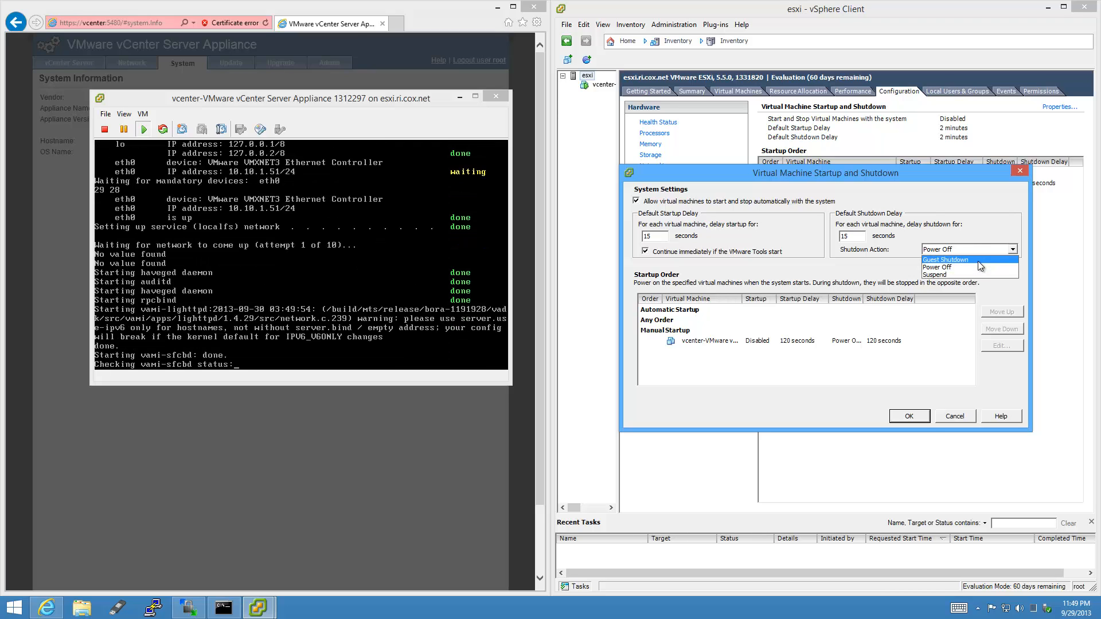
click(978, 261)
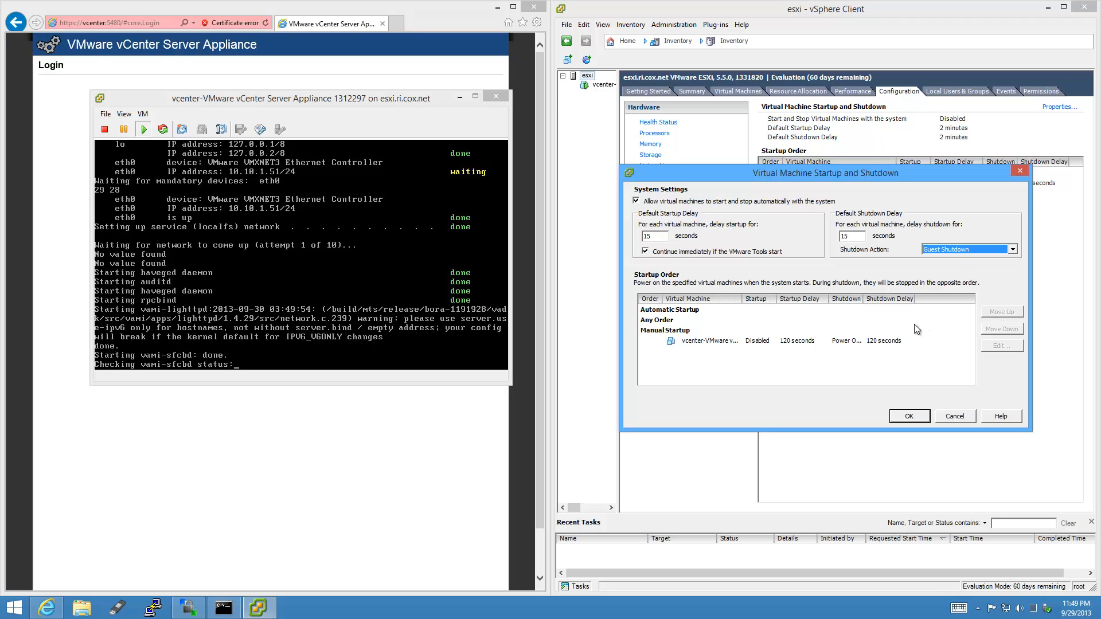
Move the vcenter VM to first place in Automatic Startup and apply the settings.
click(904, 340)
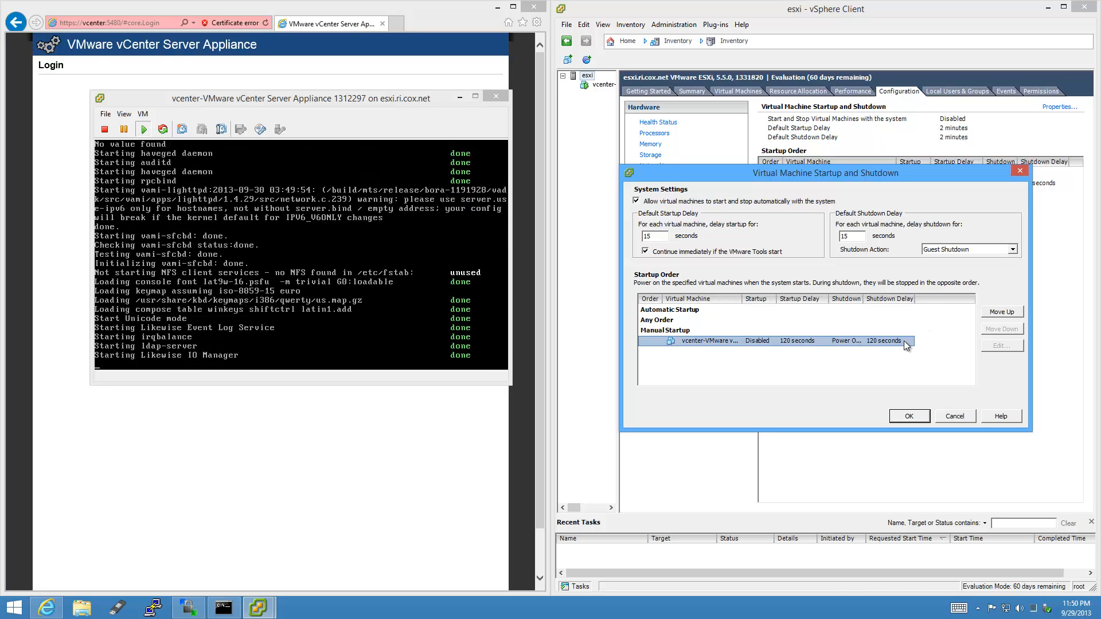
click(1012, 312)
click(1015, 314)
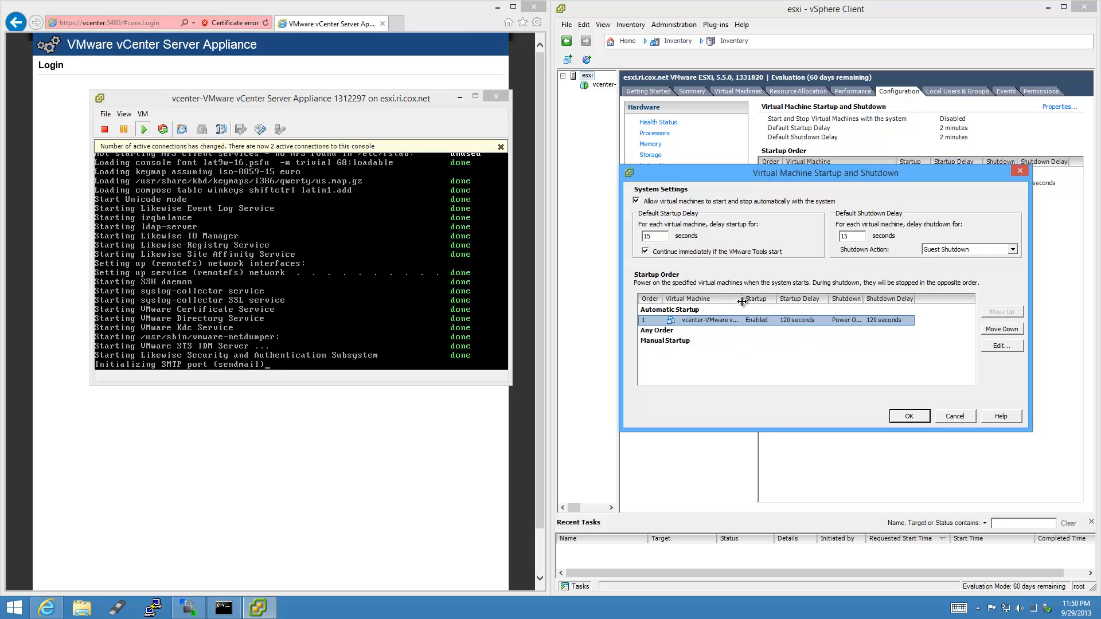
drag(778, 298, 779, 298)
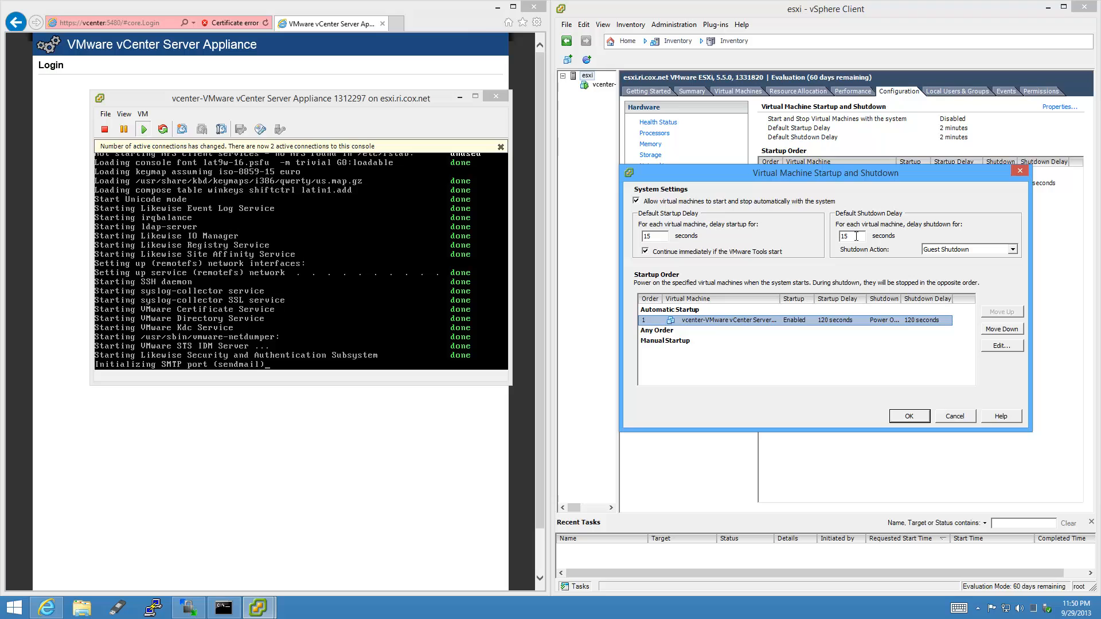
click(922, 421)
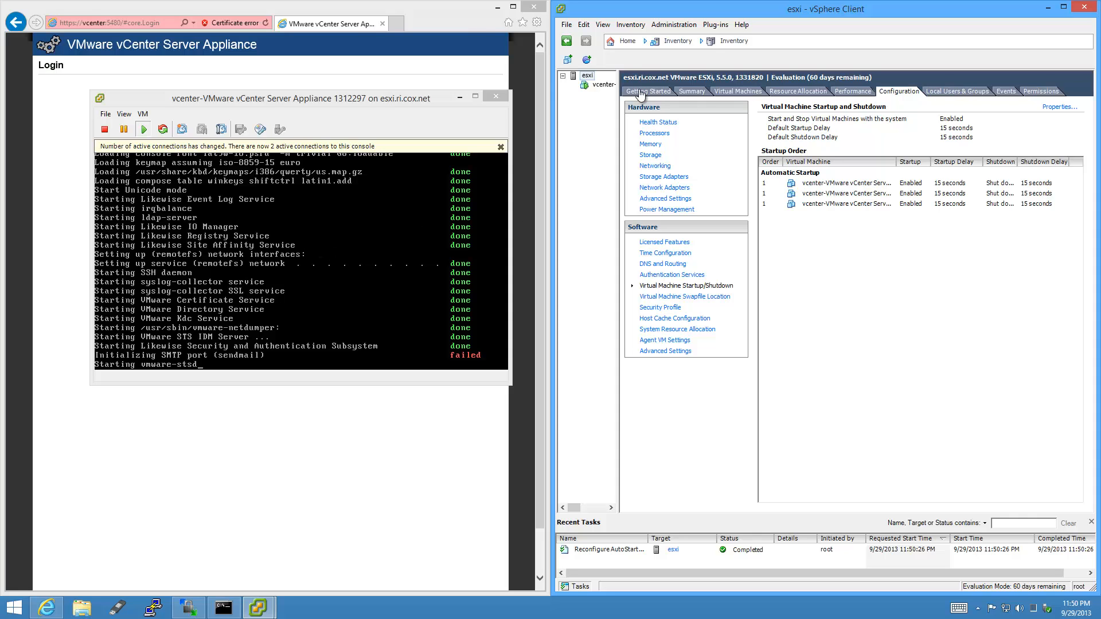
Show the vcenter VM's built-in console and close the separate console window.
click(602, 84)
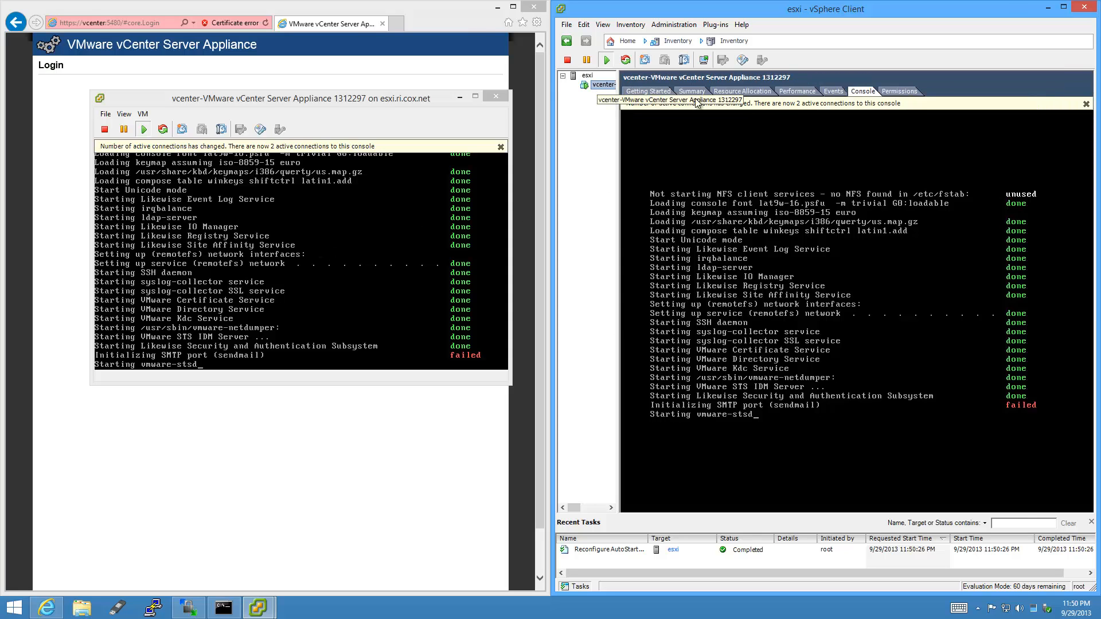
click(494, 95)
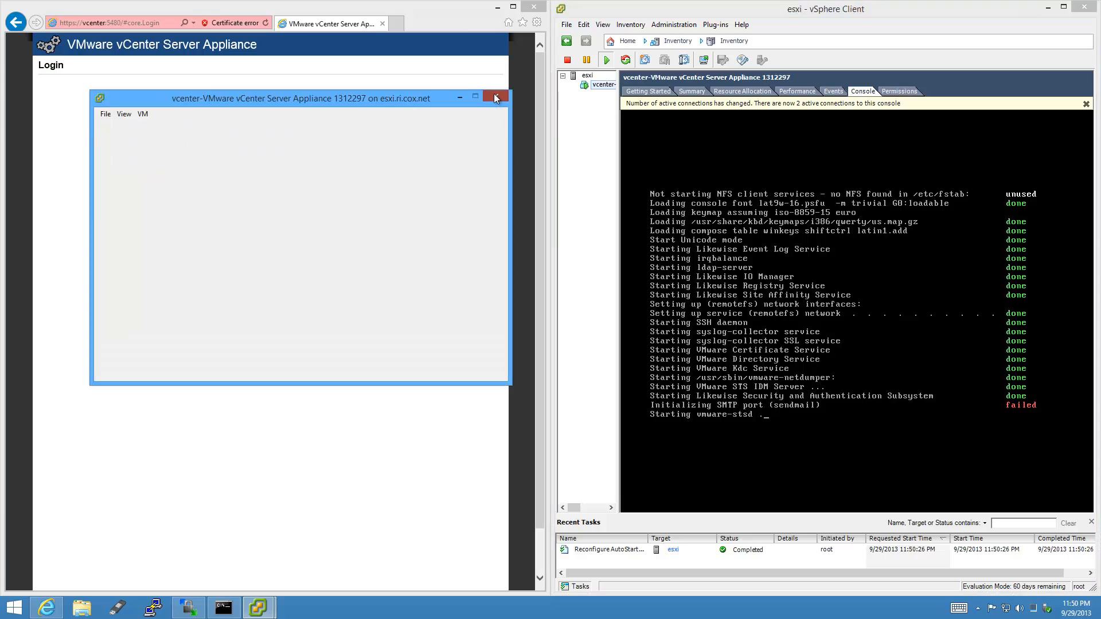
click(1086, 104)
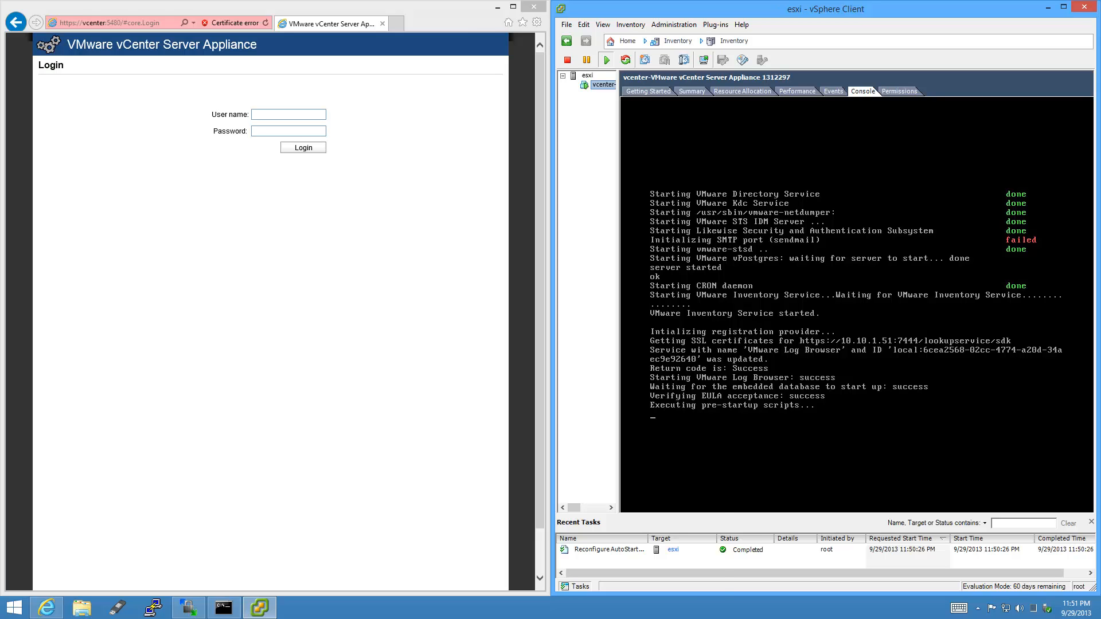
Check the system date and time settings, then close them.
right_click(1076, 608)
click(1061, 483)
drag(583, 446, 534, 445)
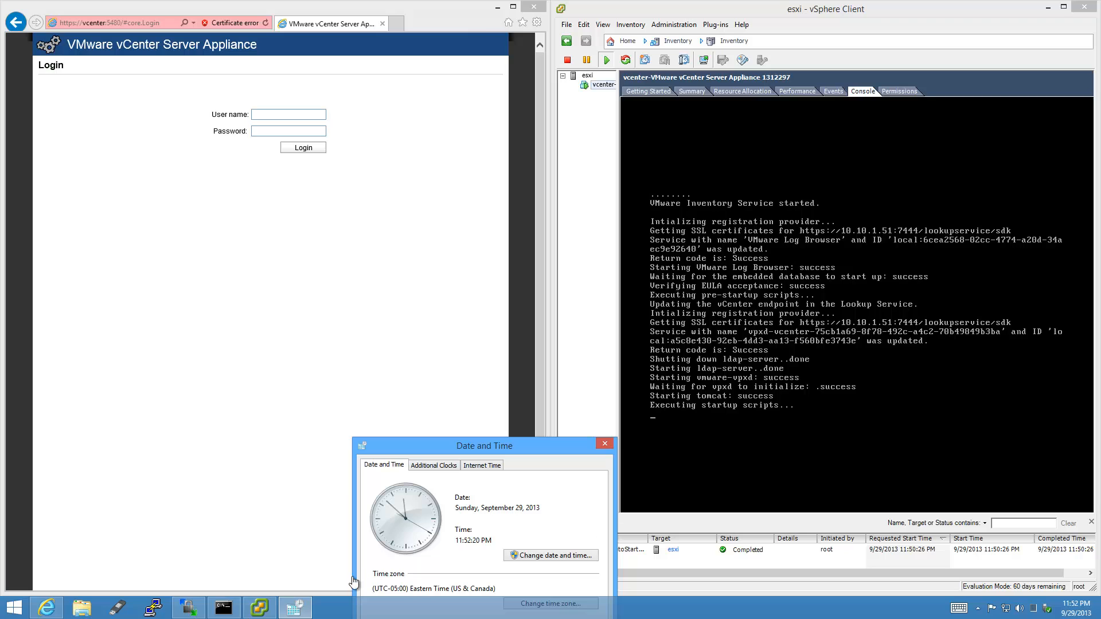
click(601, 445)
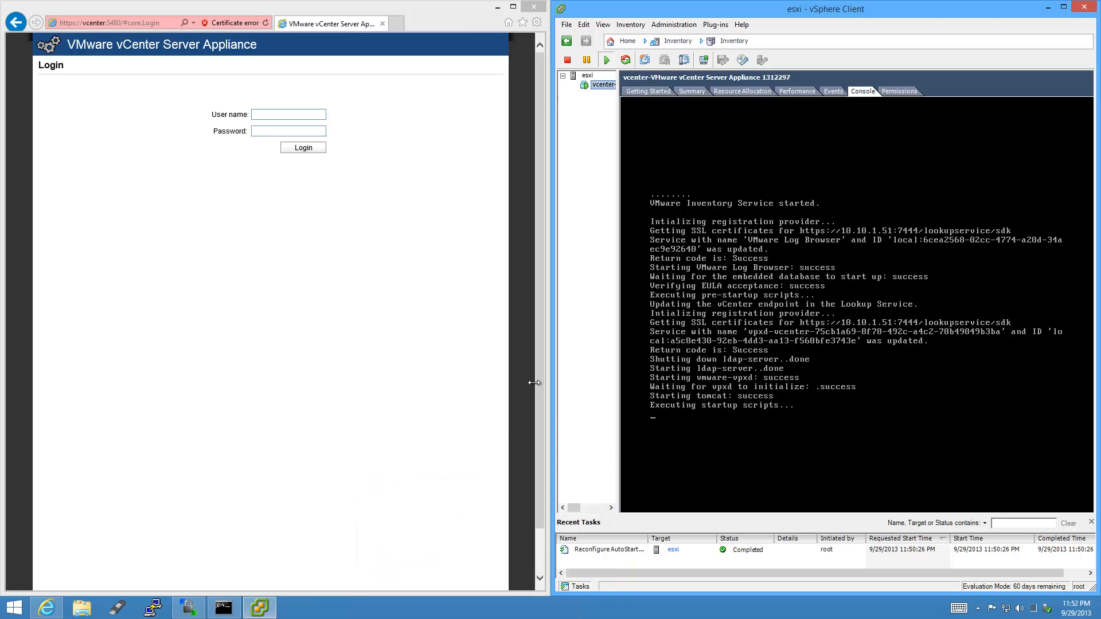
Minimize Internet Explorer and bring up the vSphere Client taskbar options.
click(497, 7)
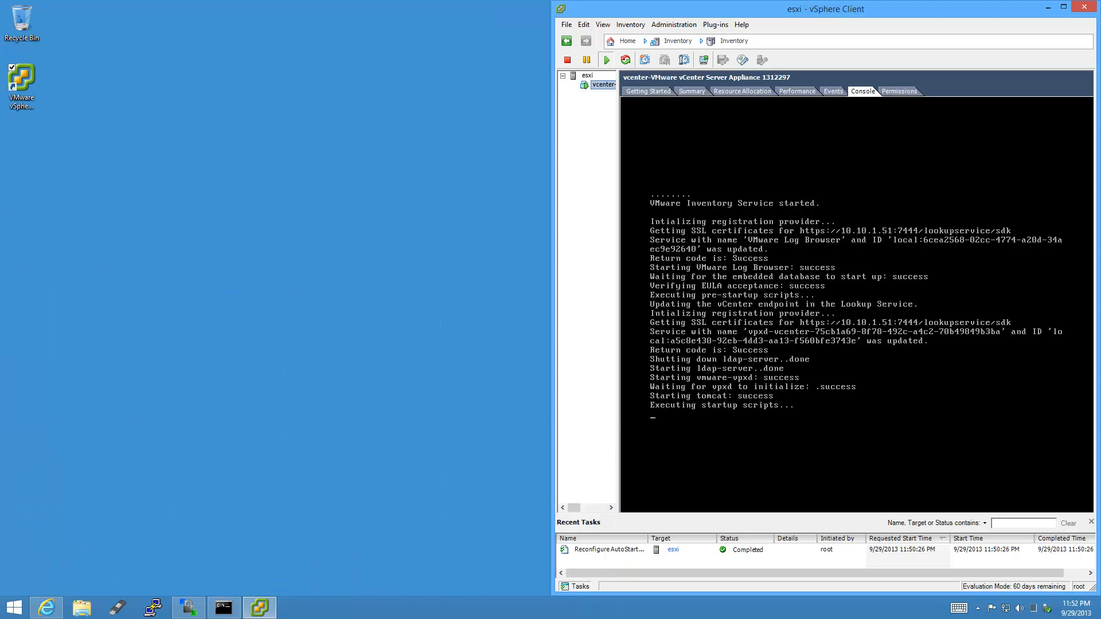
click(260, 608)
click(260, 608)
right_click(261, 612)
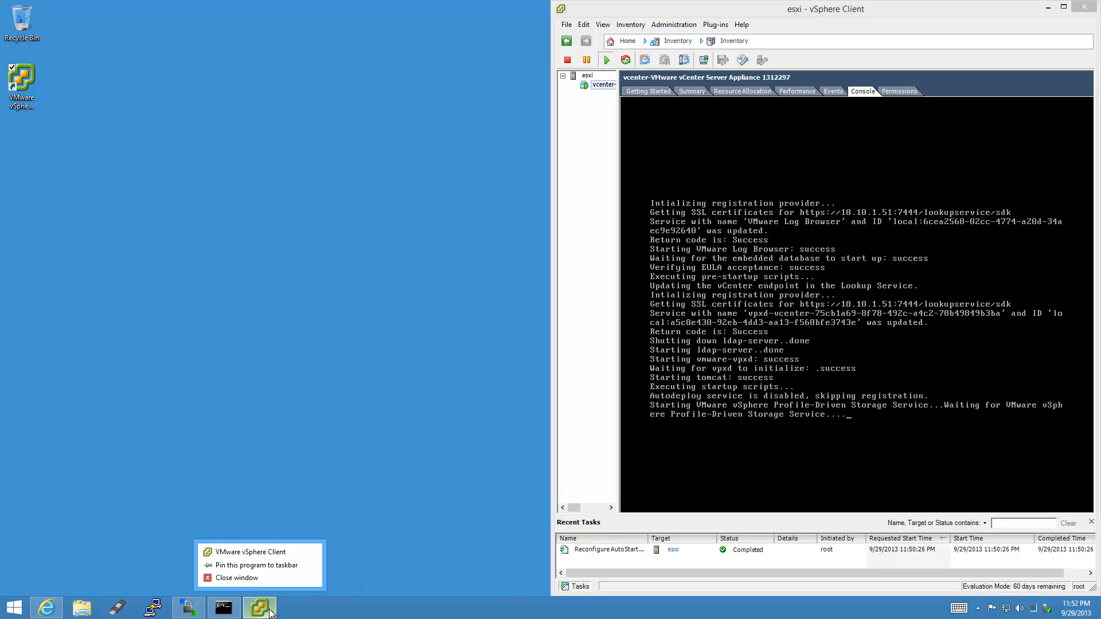
Log in to the vcenter server in a new vSphere Client session, trusting its certificate.
click(294, 554)
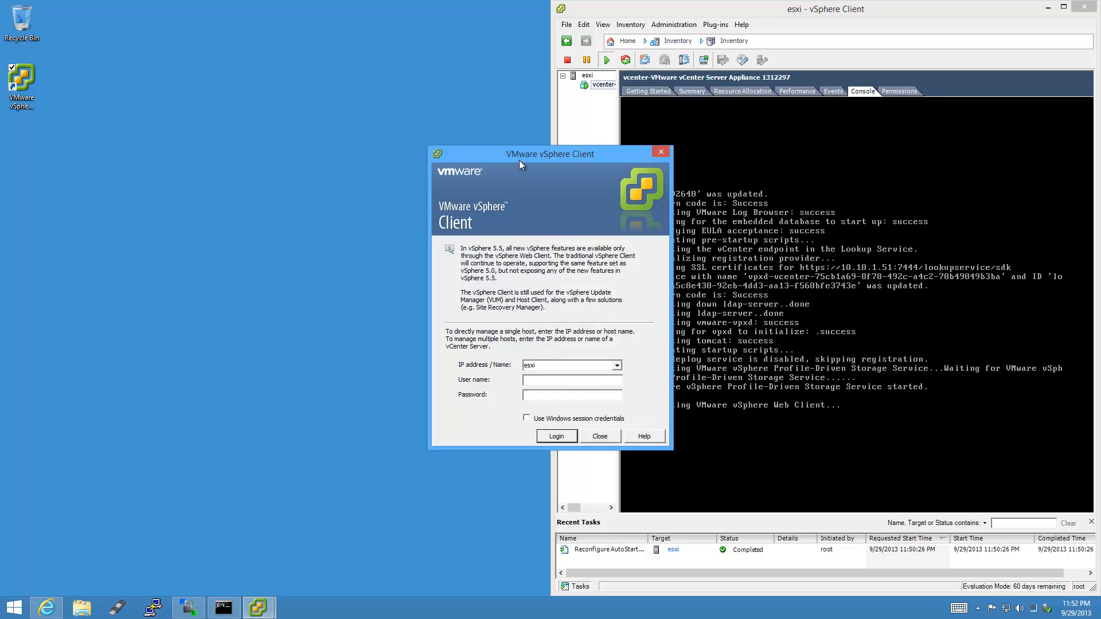
drag(519, 160, 224, 149)
text(vcenter)
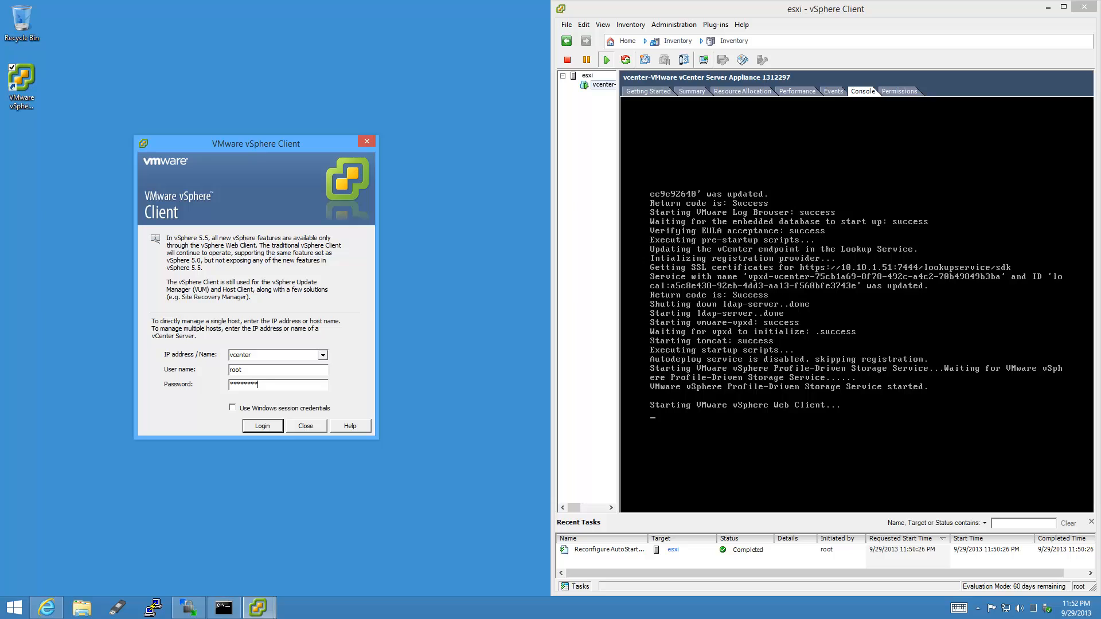
click(273, 428)
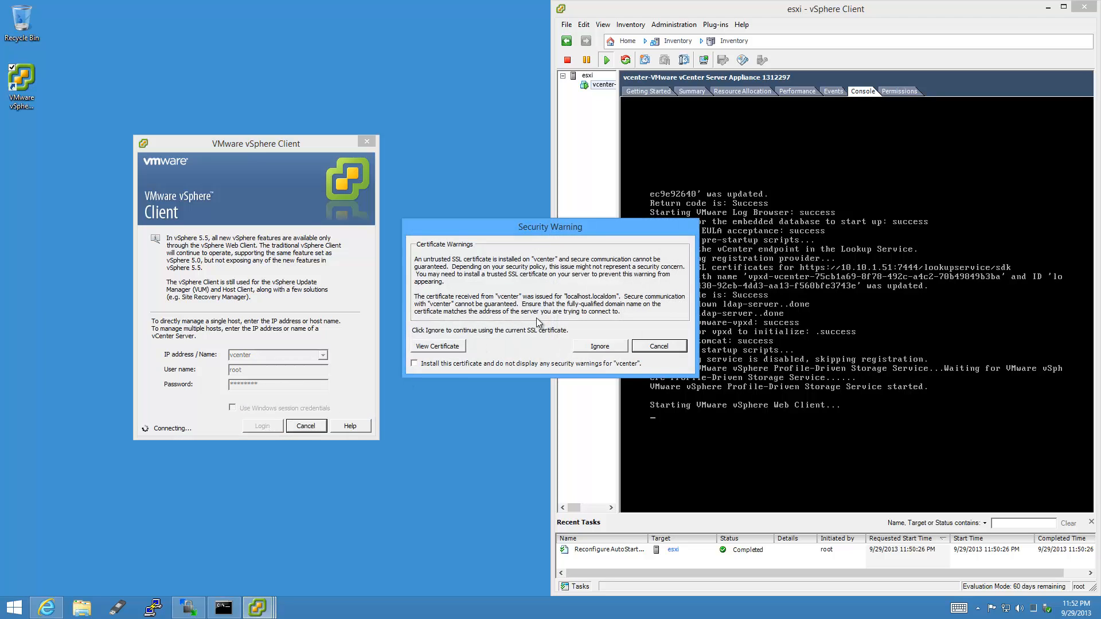
click(414, 364)
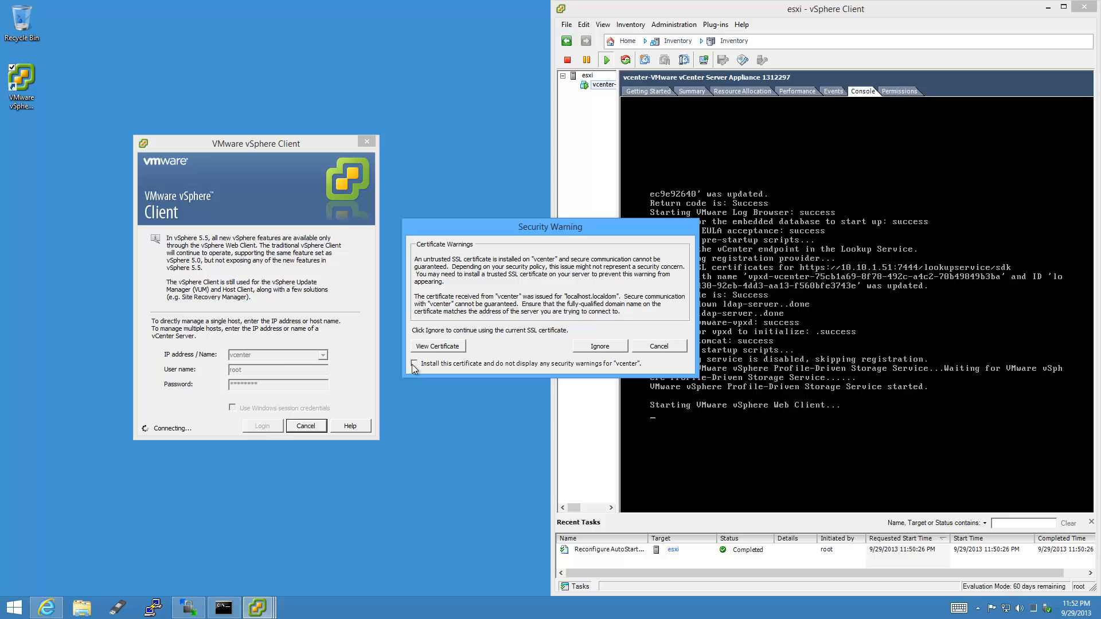
click(600, 346)
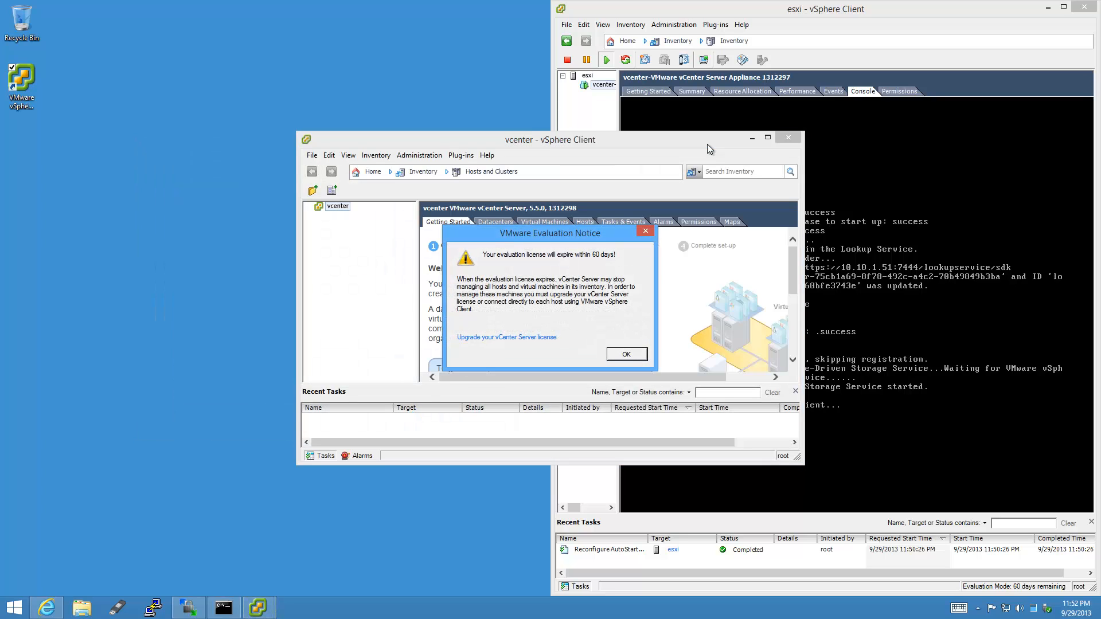
Dismiss the evaluation notice, snap the vcenter client left, and close it.
click(626, 354)
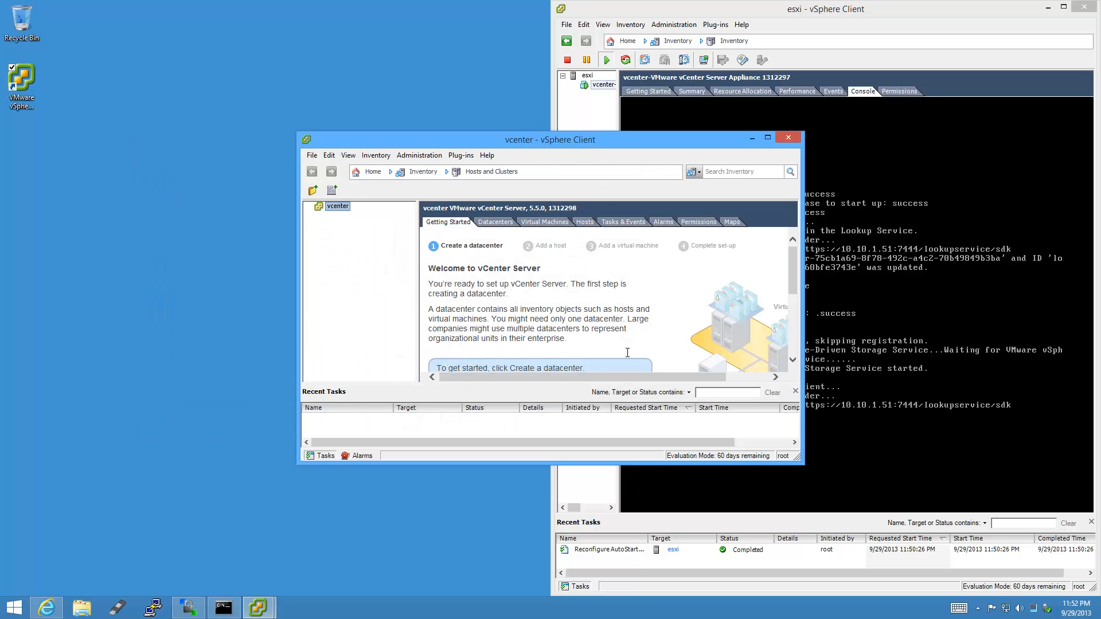
key(super+Left)
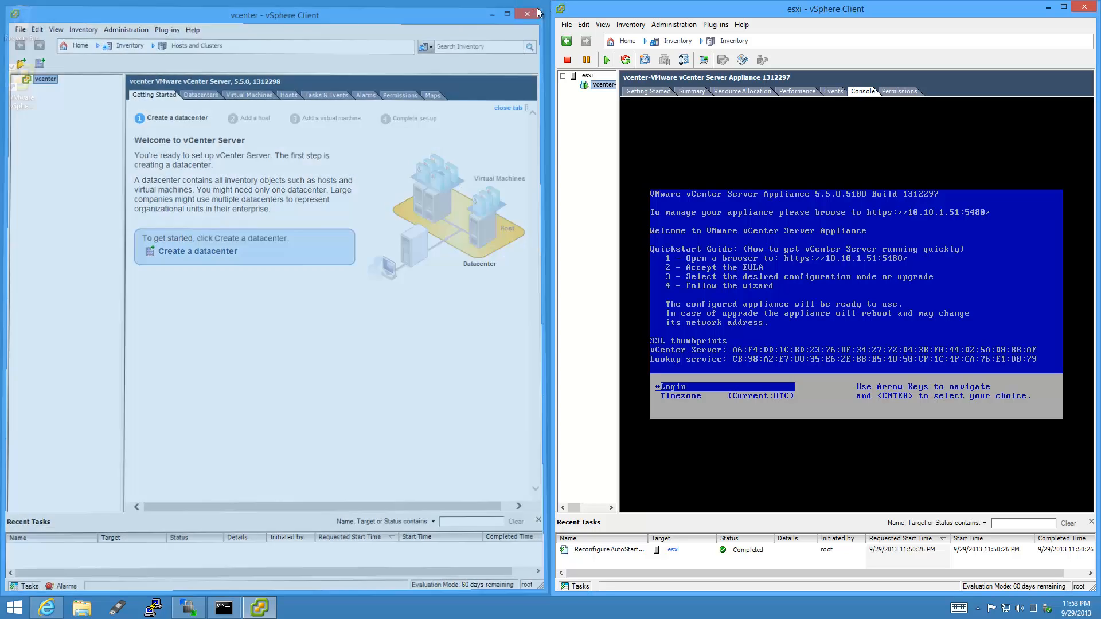
click(535, 8)
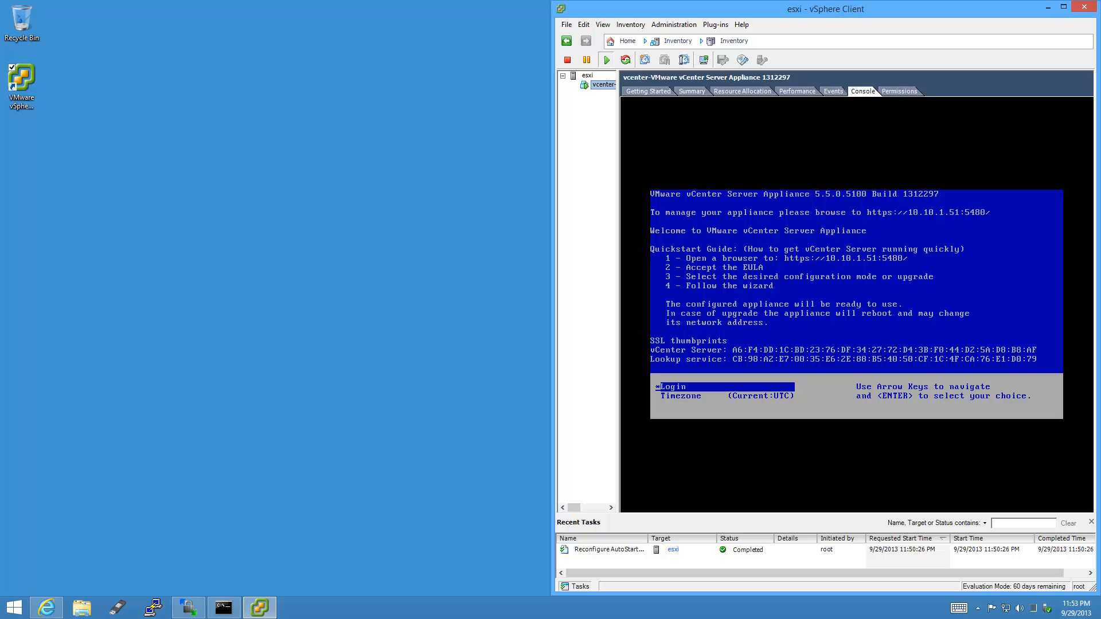
click(46, 603)
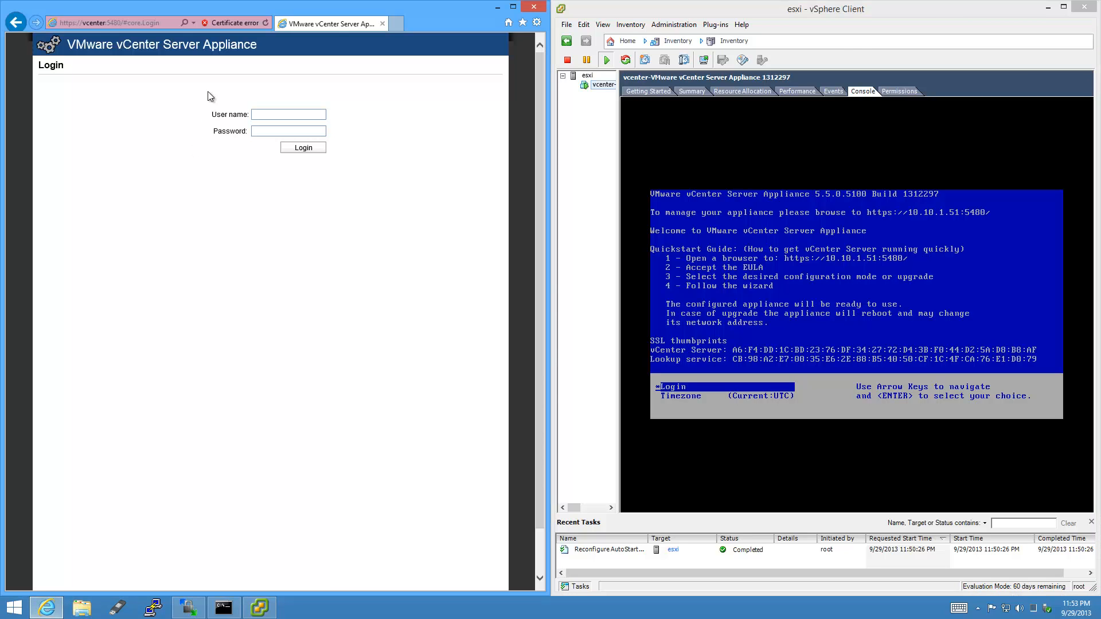
click(106, 22)
drag(105, 22, 303, 14)
key(BackSpace)
key(Return)
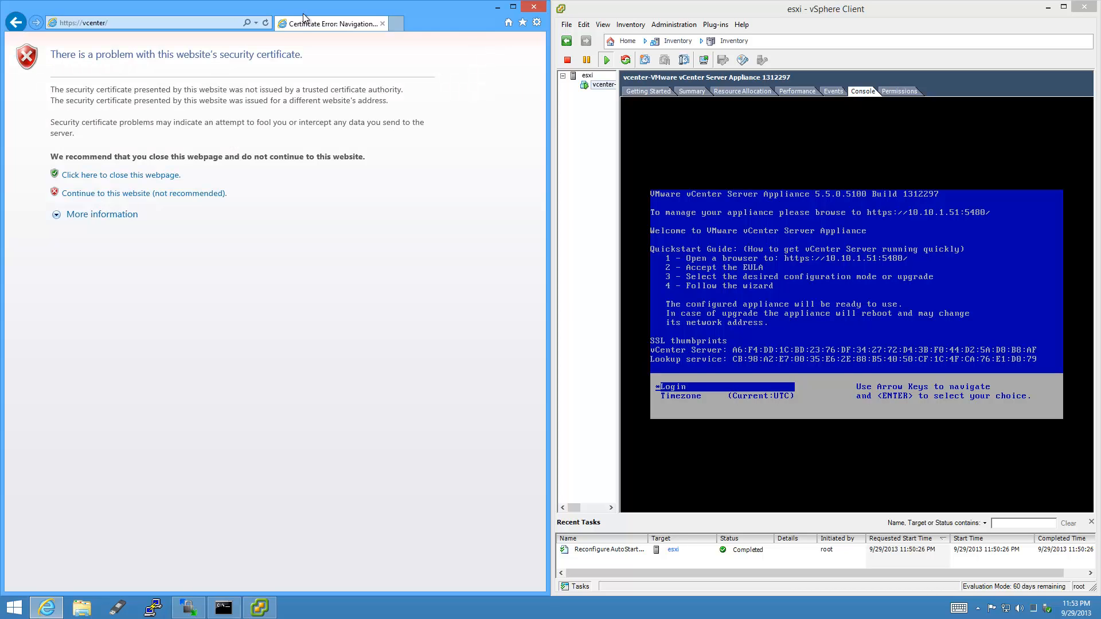
click(212, 196)
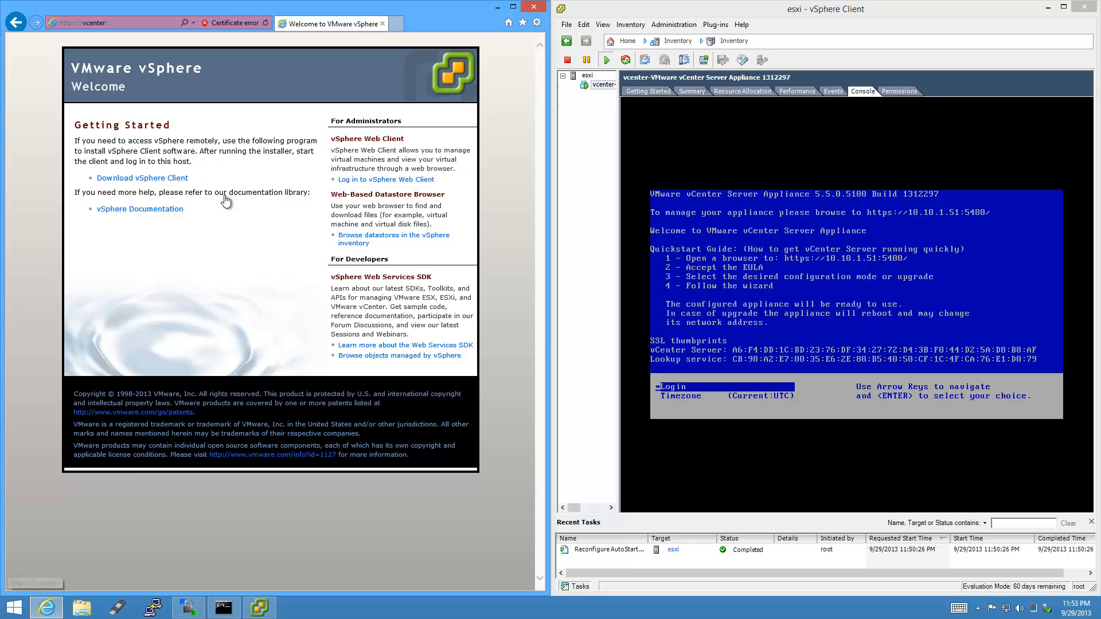
click(432, 182)
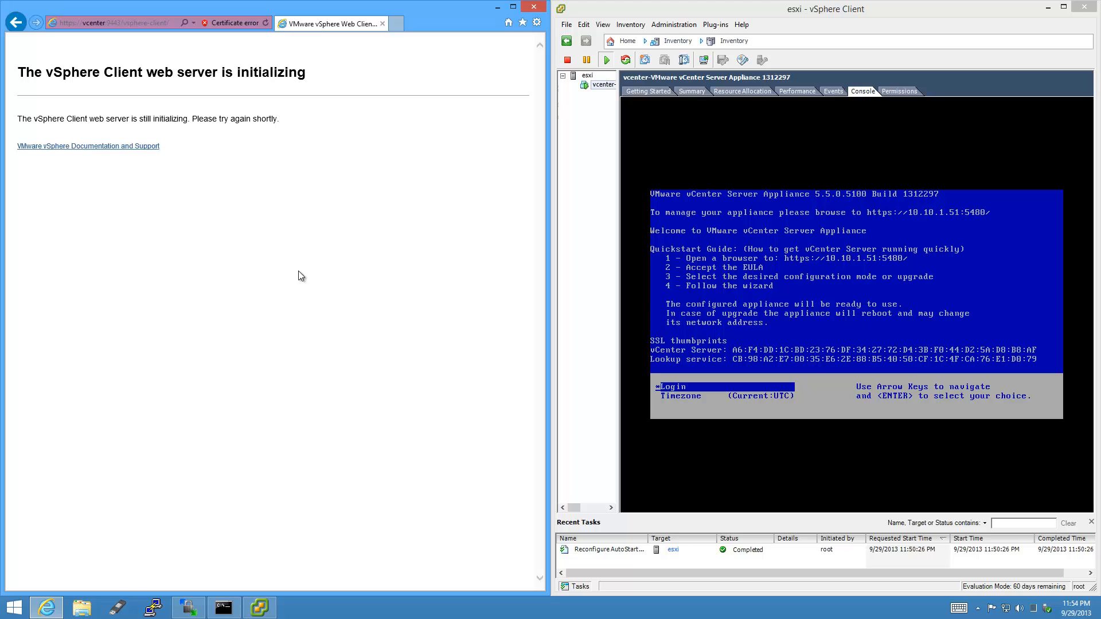
Check the Internet Explorer version in About Internet Explorer.
click(536, 23)
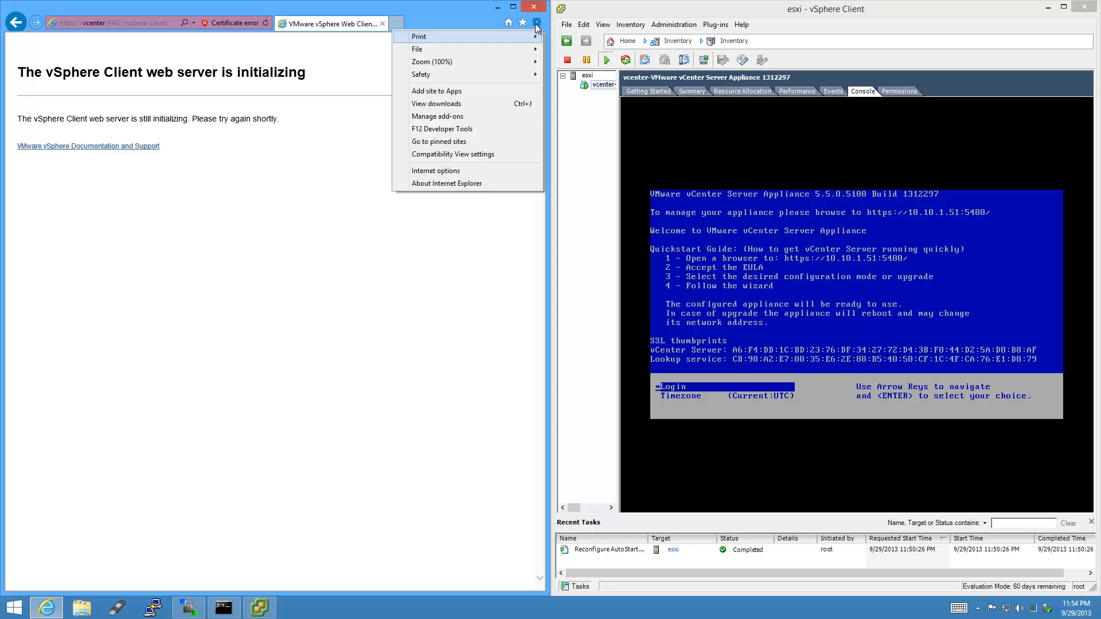
click(473, 184)
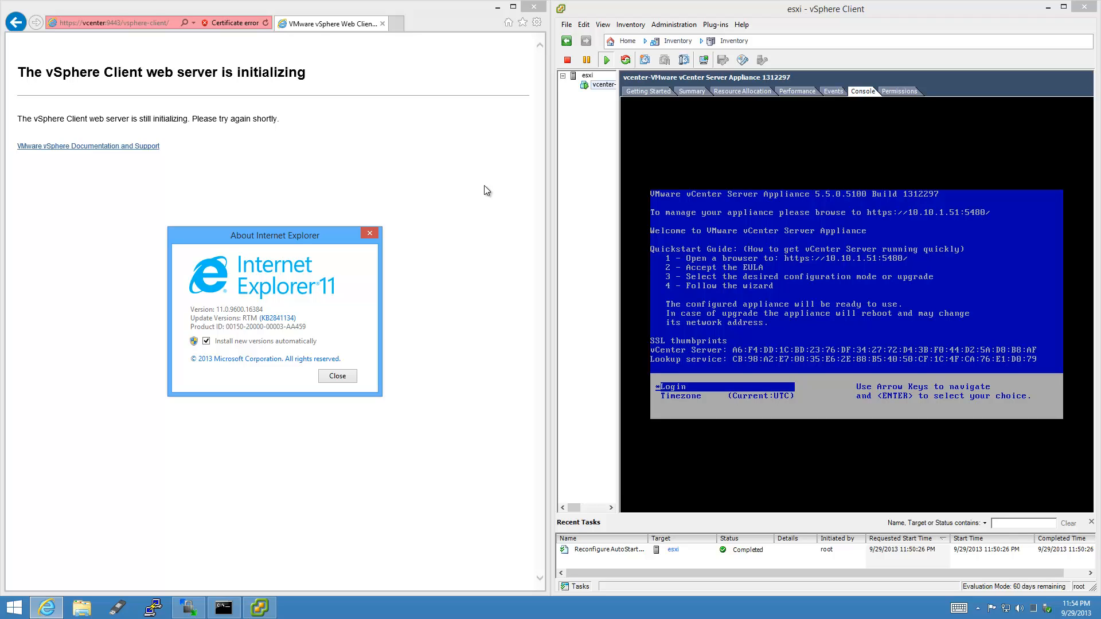
click(339, 377)
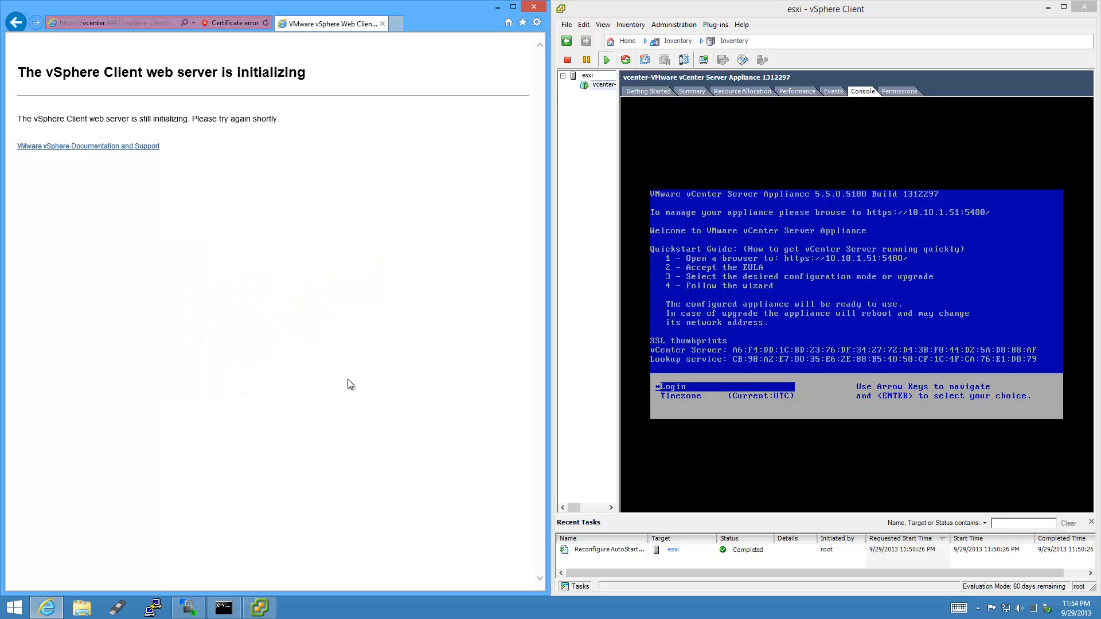
View the vSphere documentation and support page, then return to the Web Client.
click(152, 147)
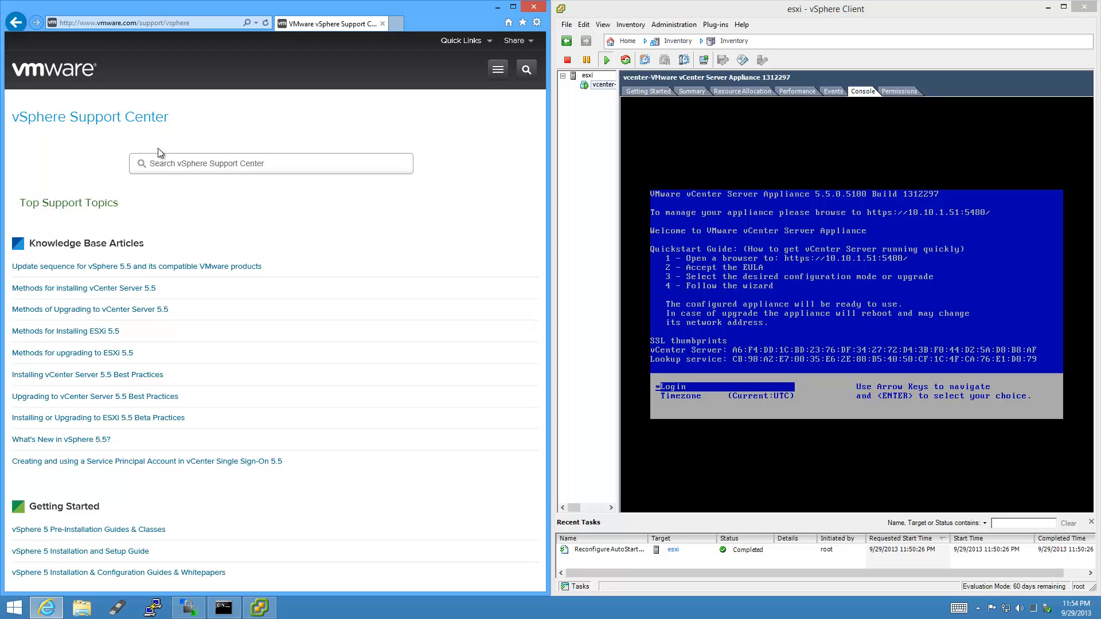
scroll(157, 149, down, 1)
scroll(164, 155, up, 1)
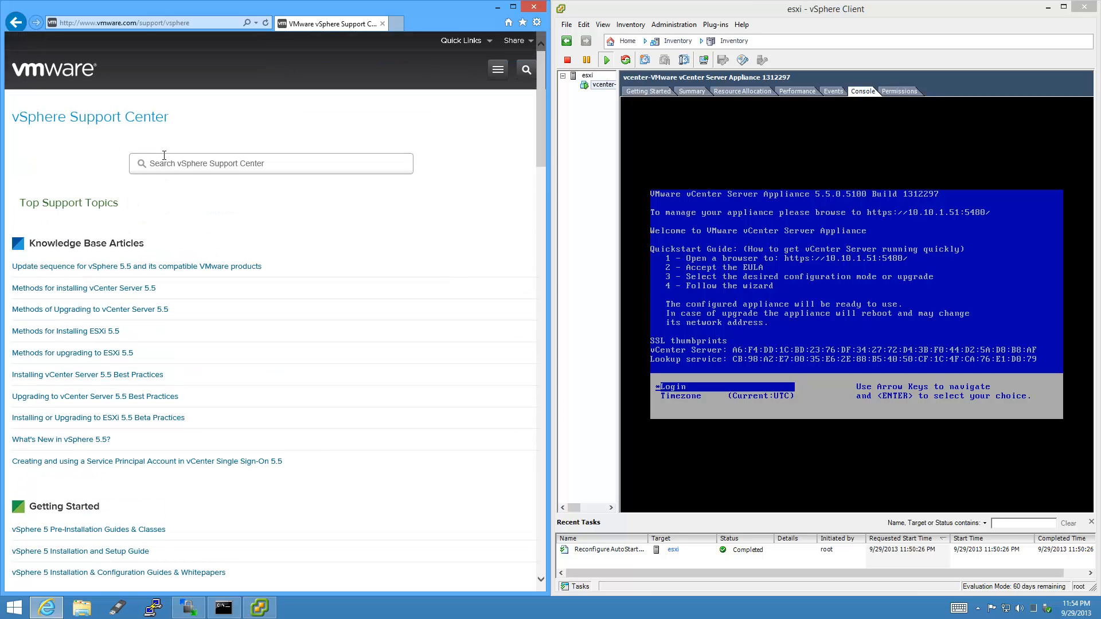
click(17, 23)
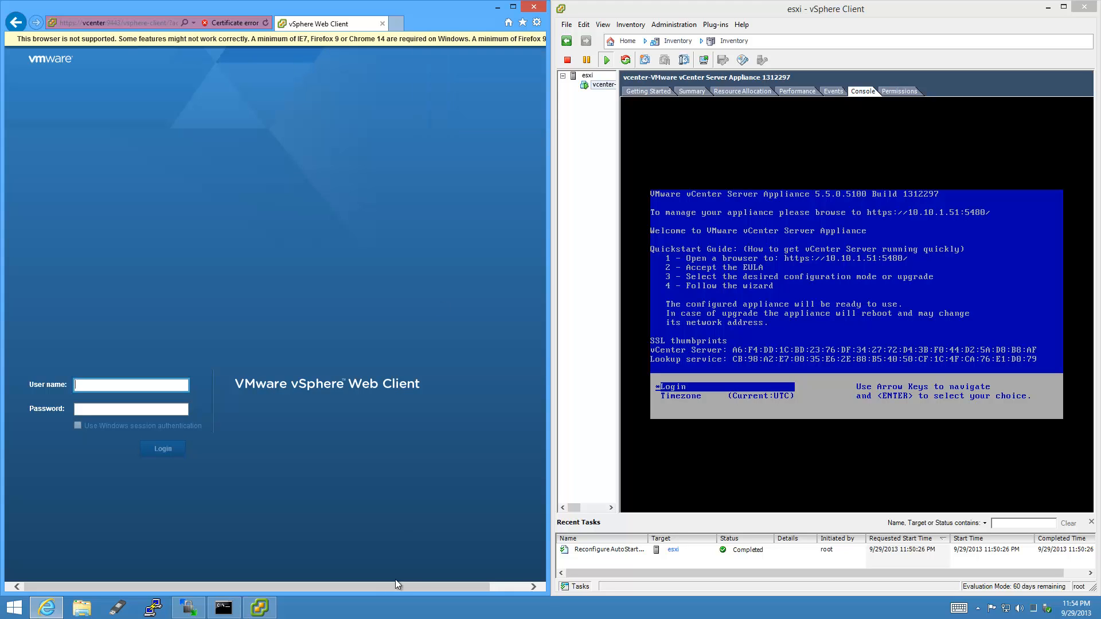
Sign in to the vSphere Web Client as root with the account password.
drag(412, 585, 304, 562)
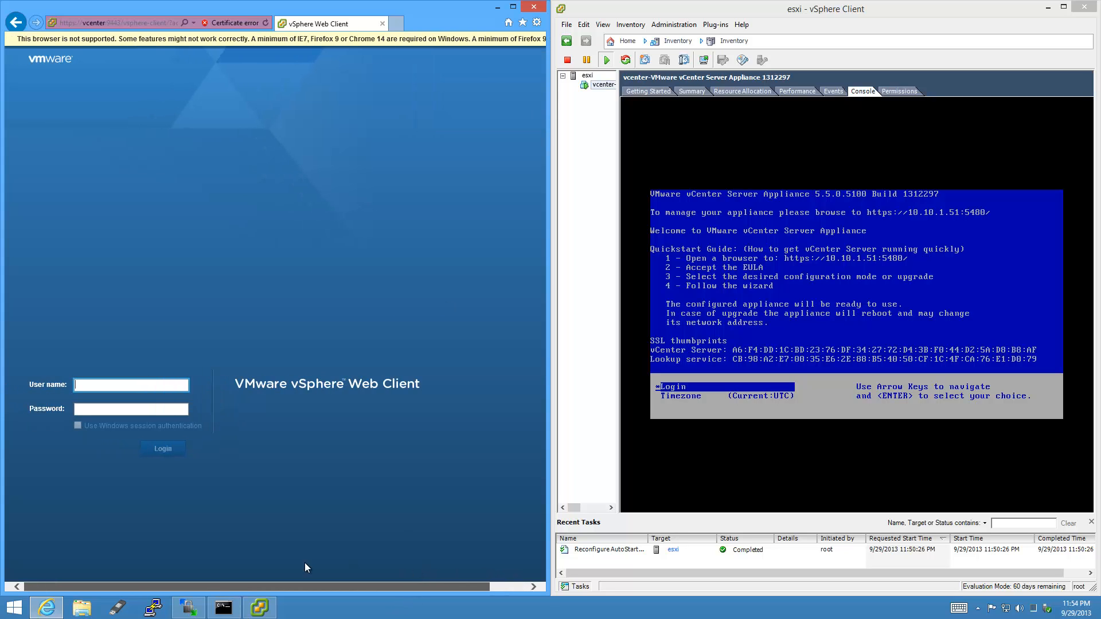
click(521, 586)
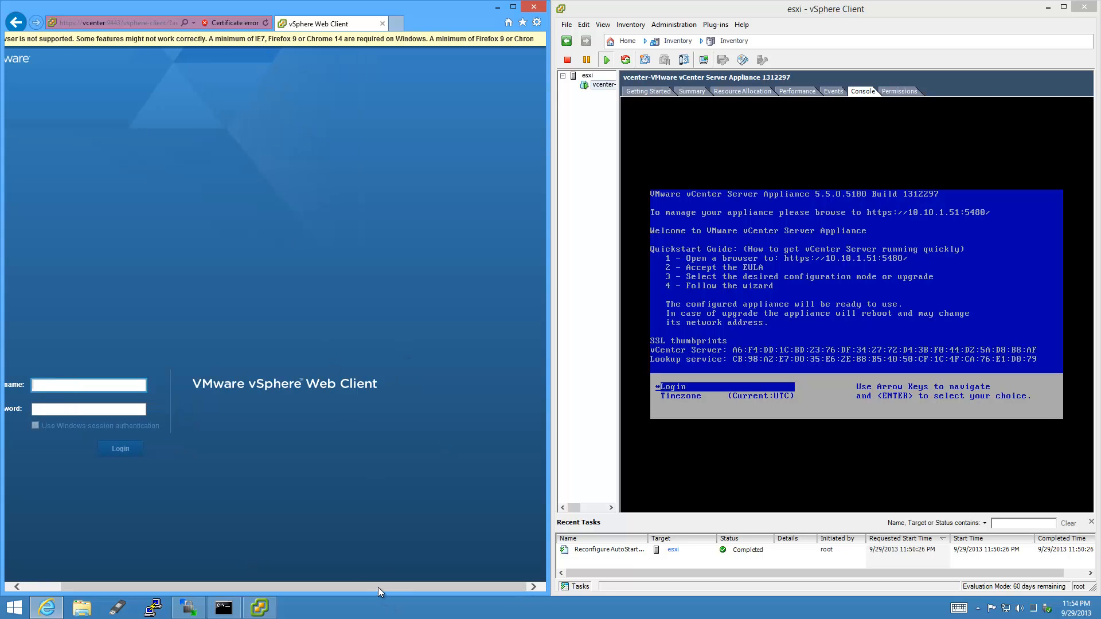
drag(377, 587, 229, 571)
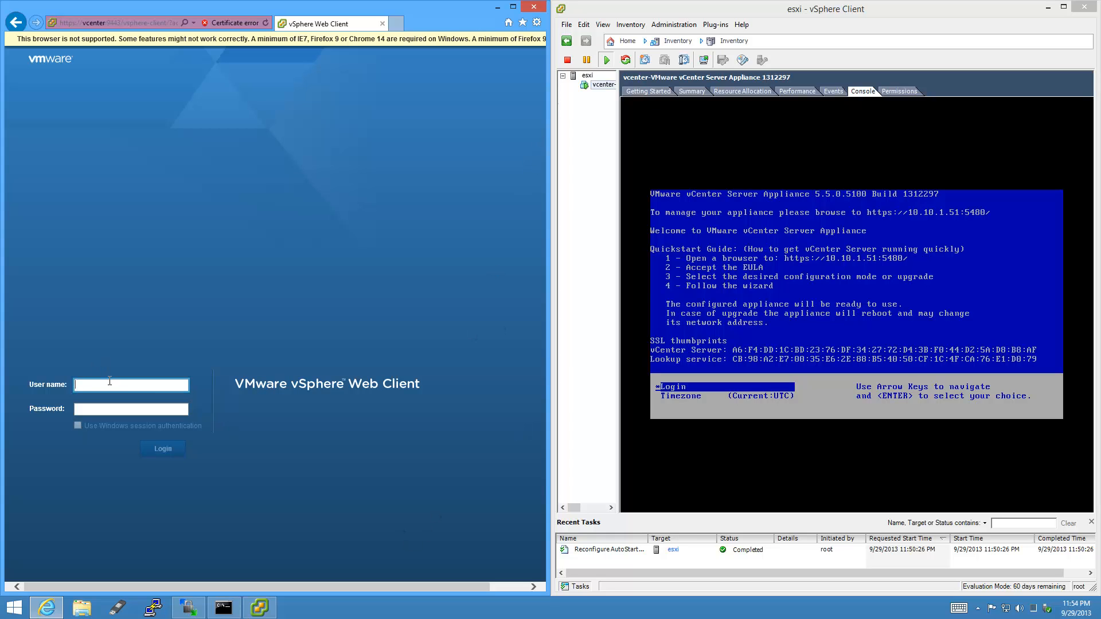
text(root)
key(Tab)
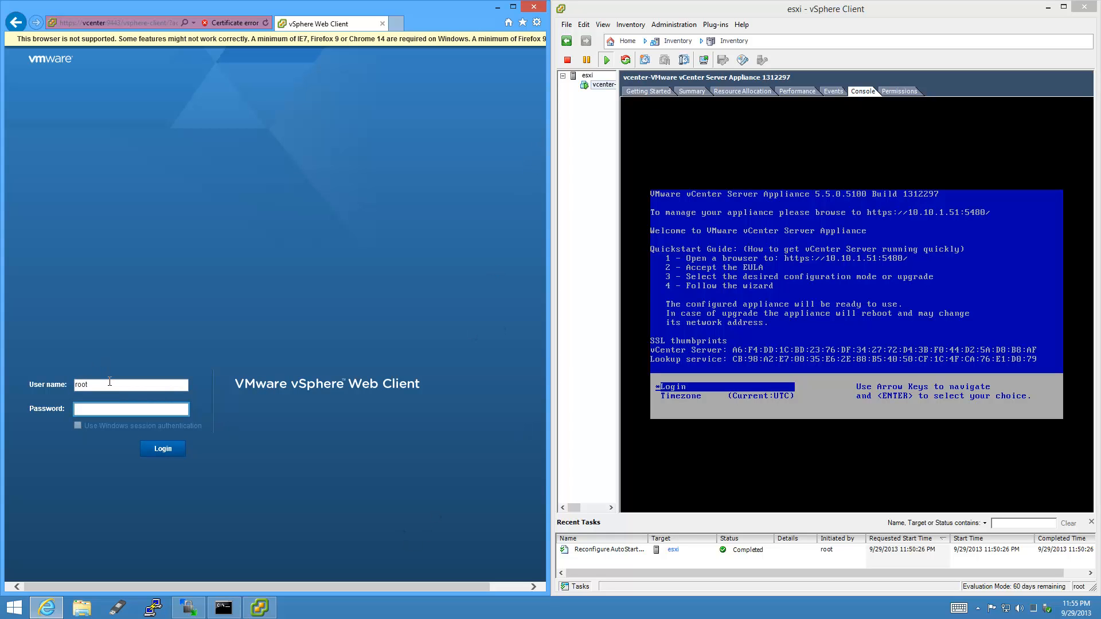
text(********)
key(Return)
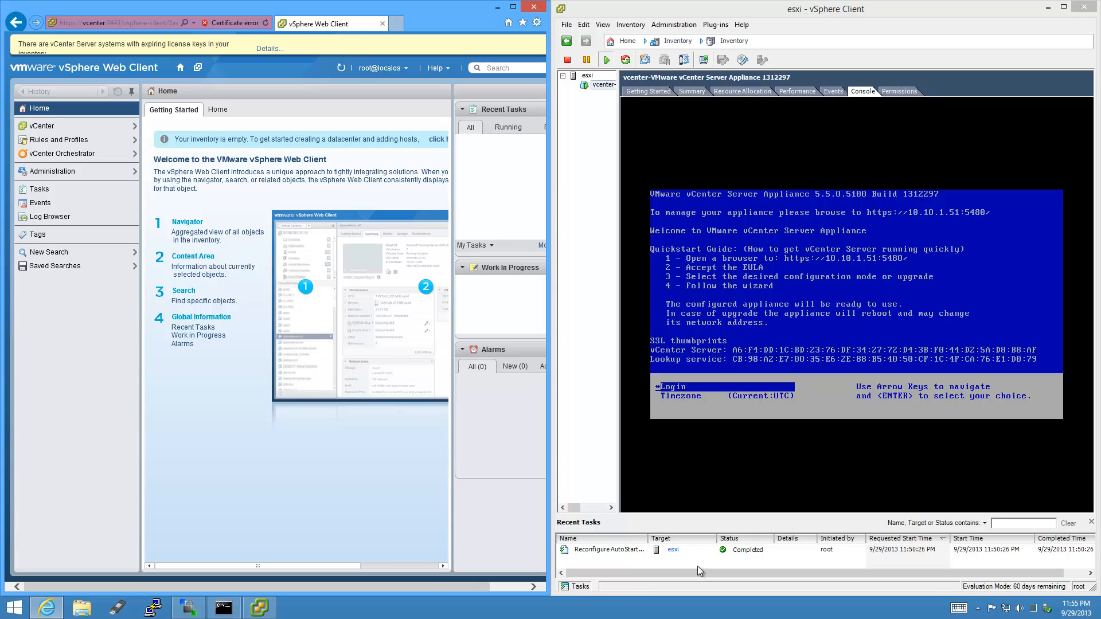
Maximize the browser, review the expiring license key details, and close the license banner.
click(515, 8)
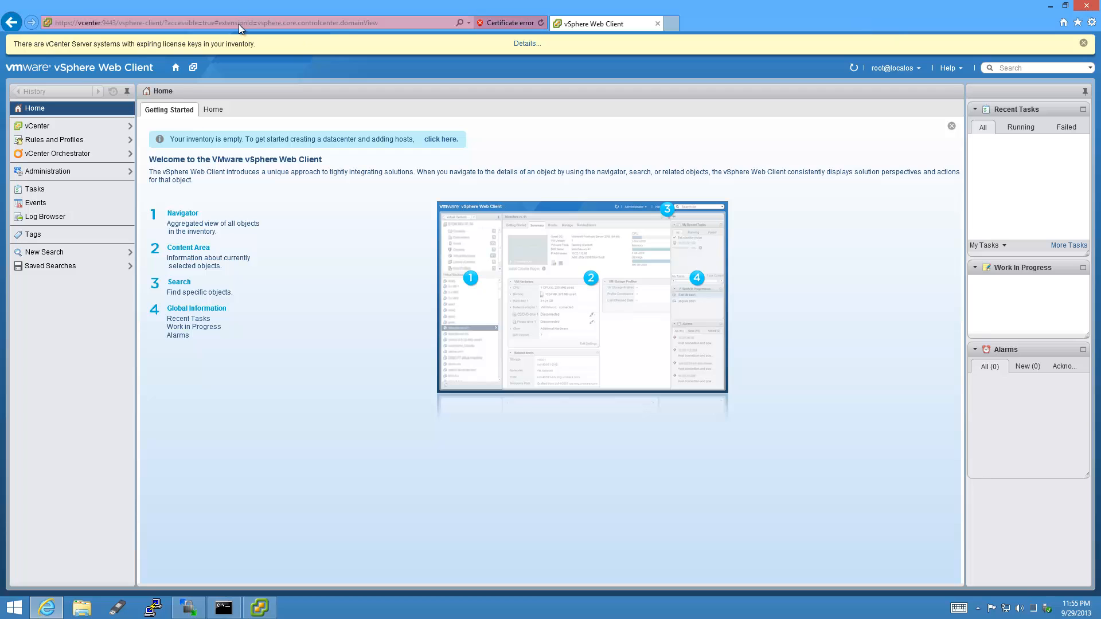
click(528, 46)
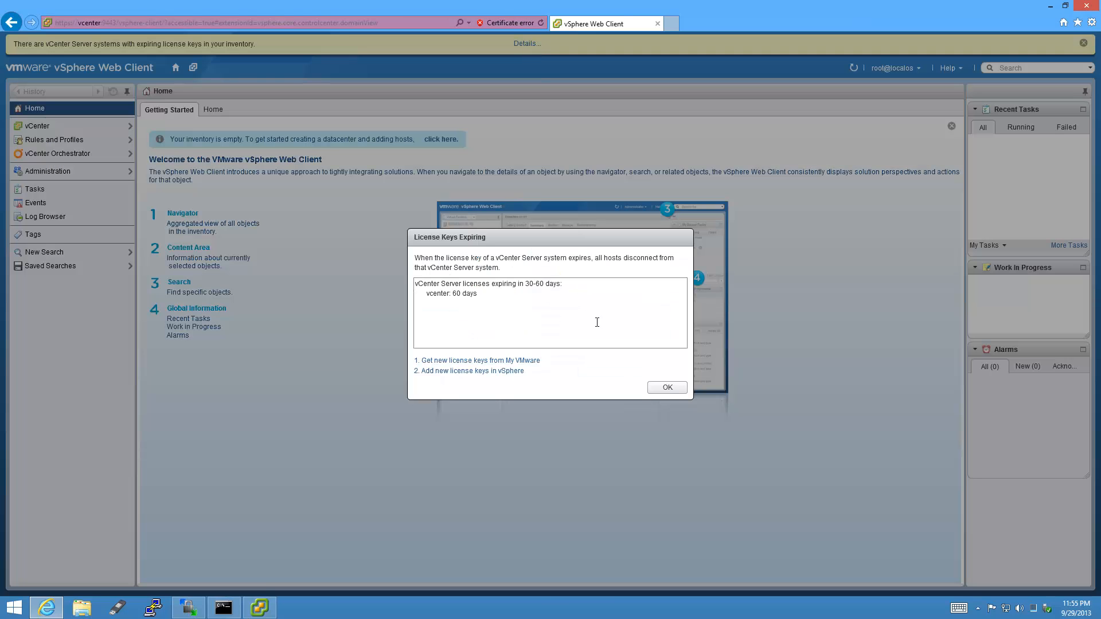
click(665, 387)
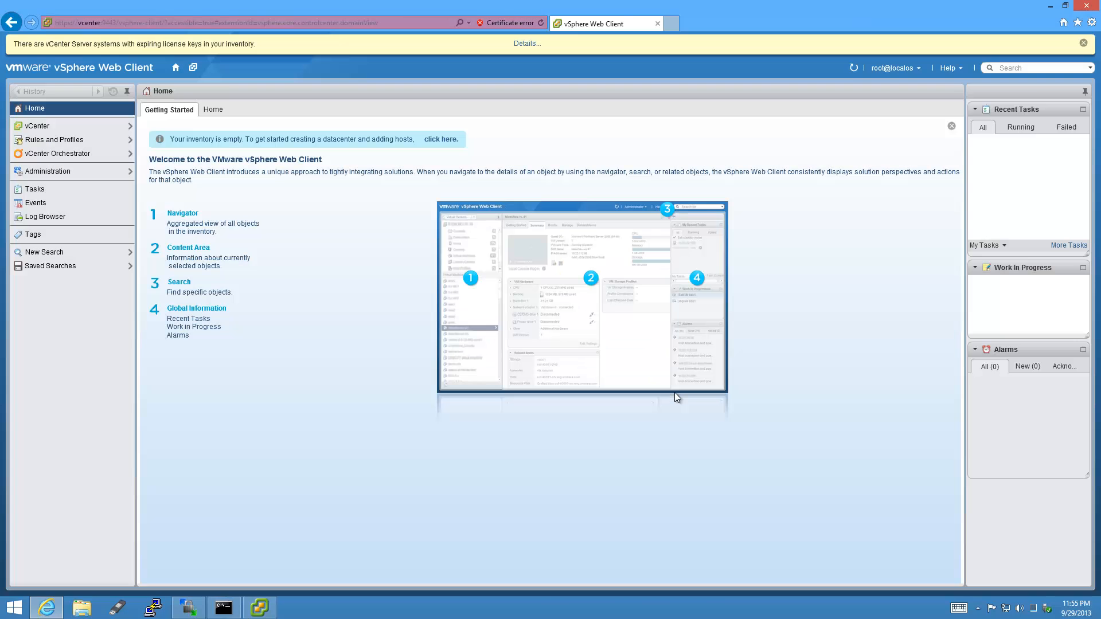
click(1083, 43)
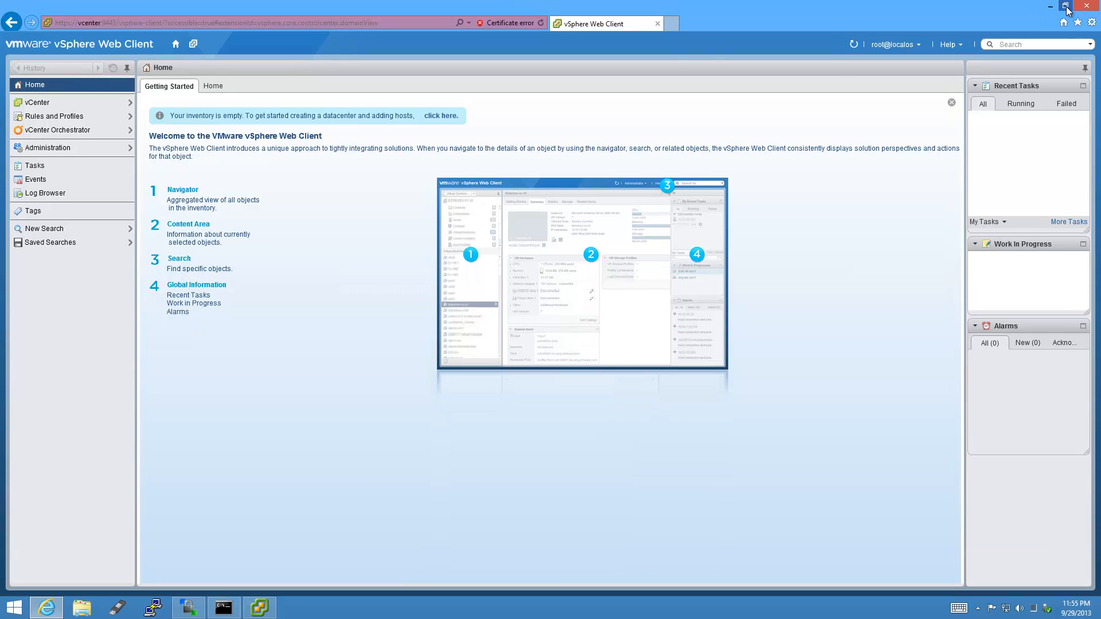
click(1065, 7)
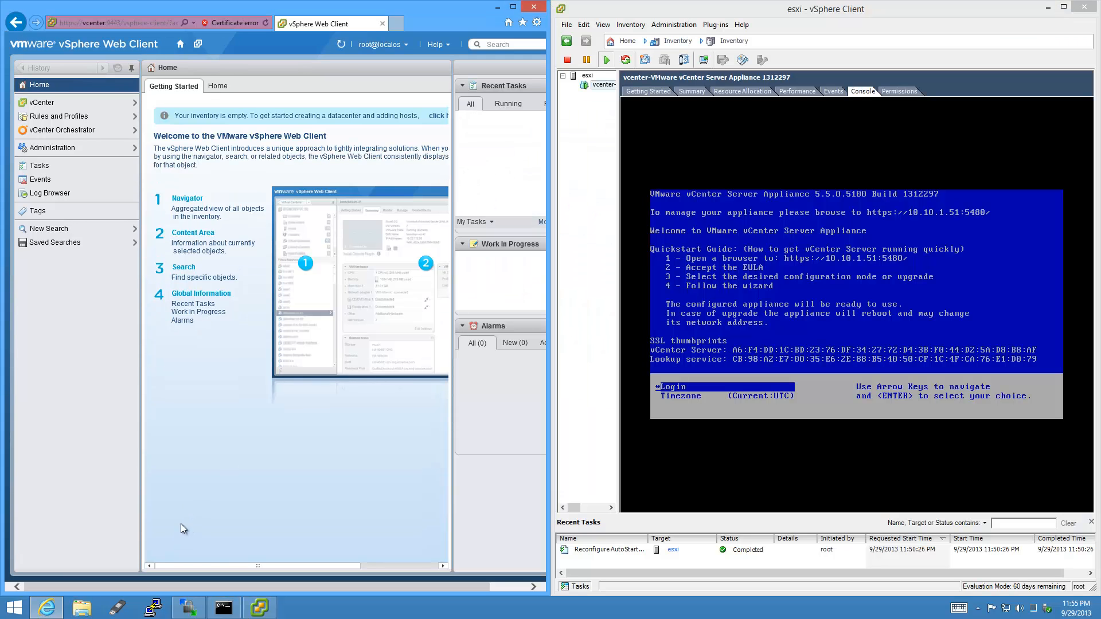
click(398, 24)
text(vcenter/)
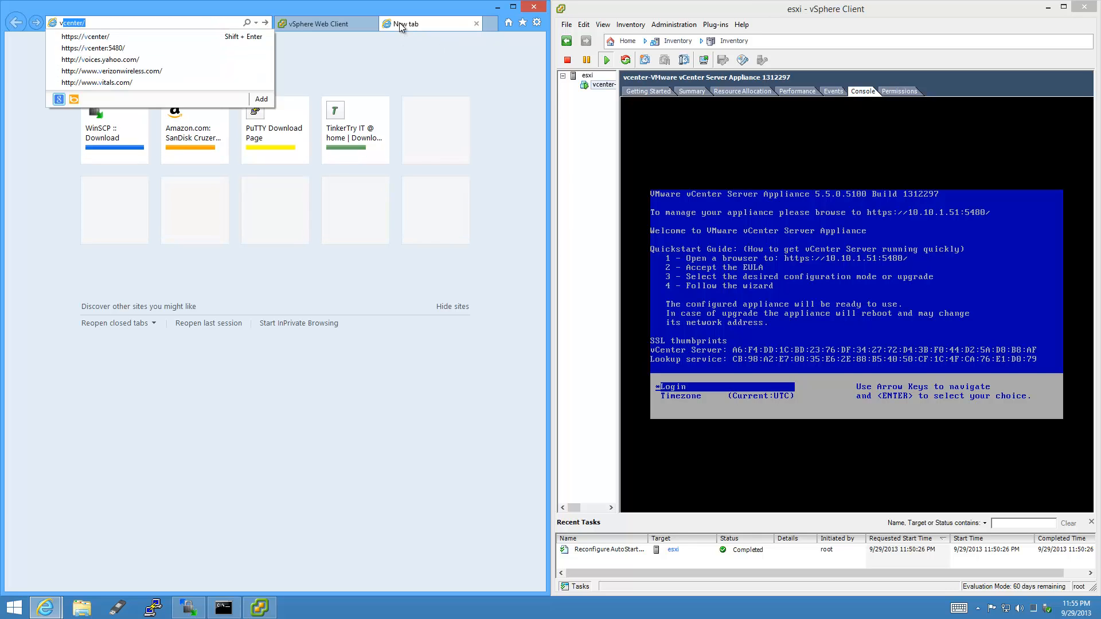
key(Down)
key(Down)
key(Return)
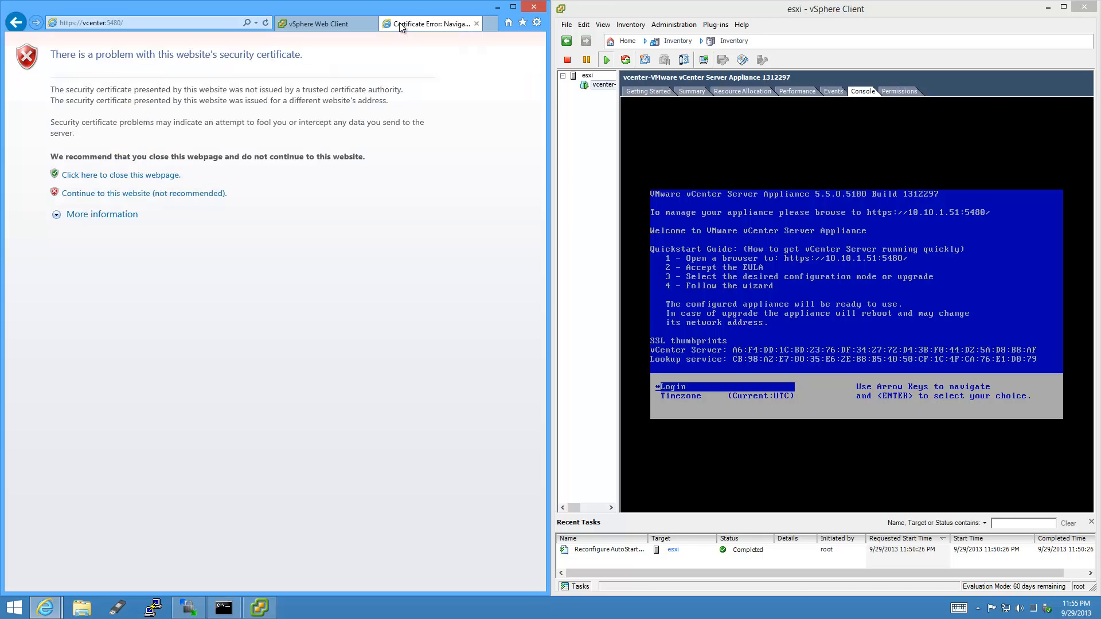
click(203, 195)
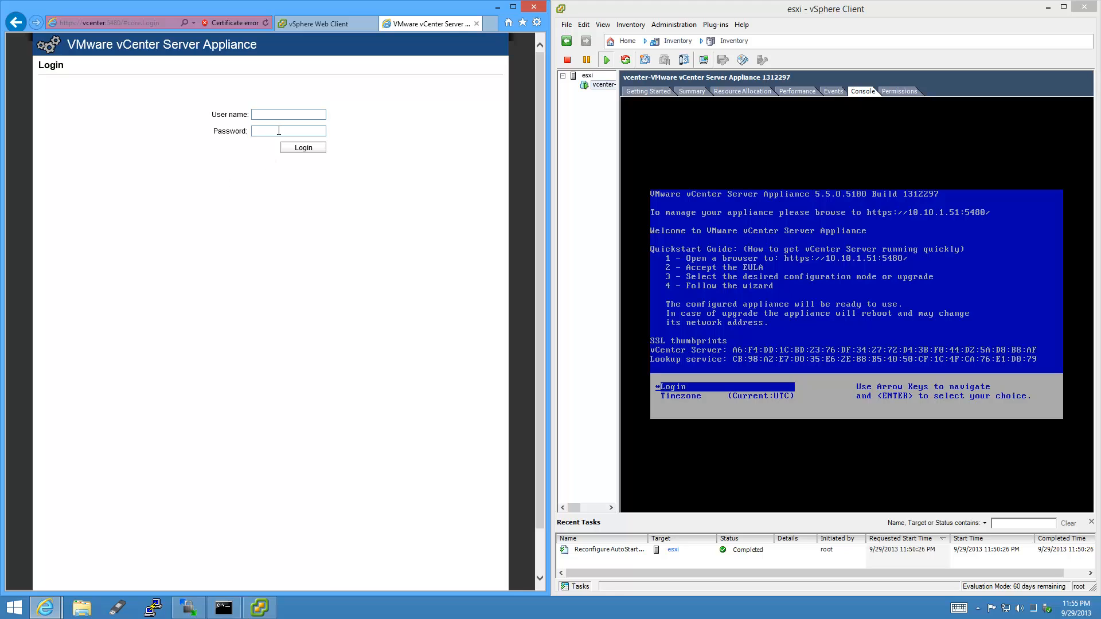
text(roovmware)
key(Return)
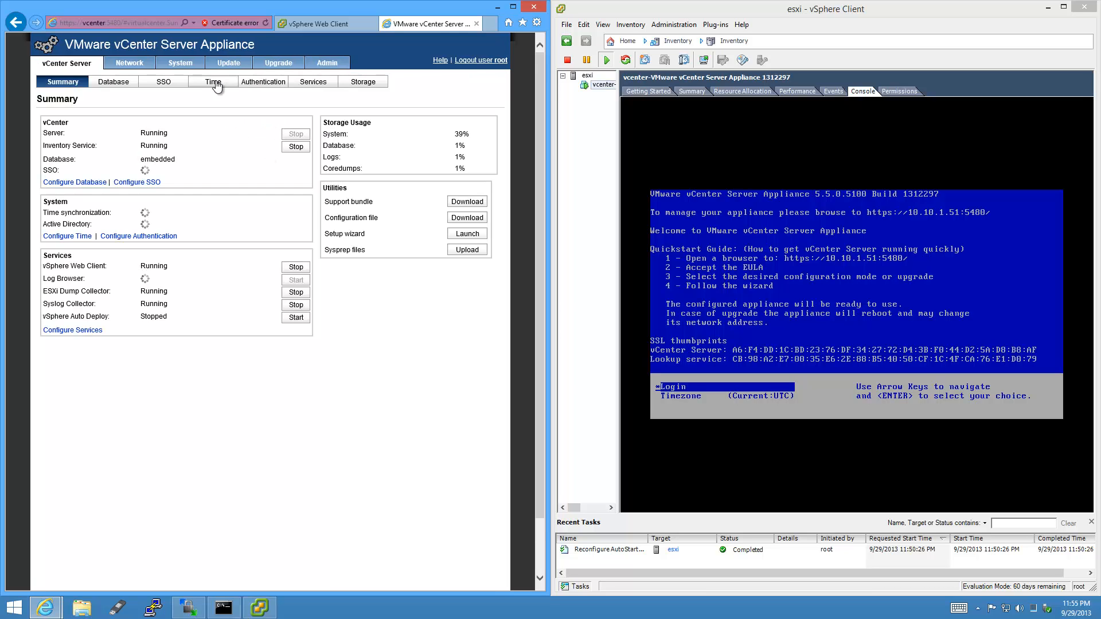
Set time synchronization to VMware Tools synchronization, save, and close the management page.
click(221, 82)
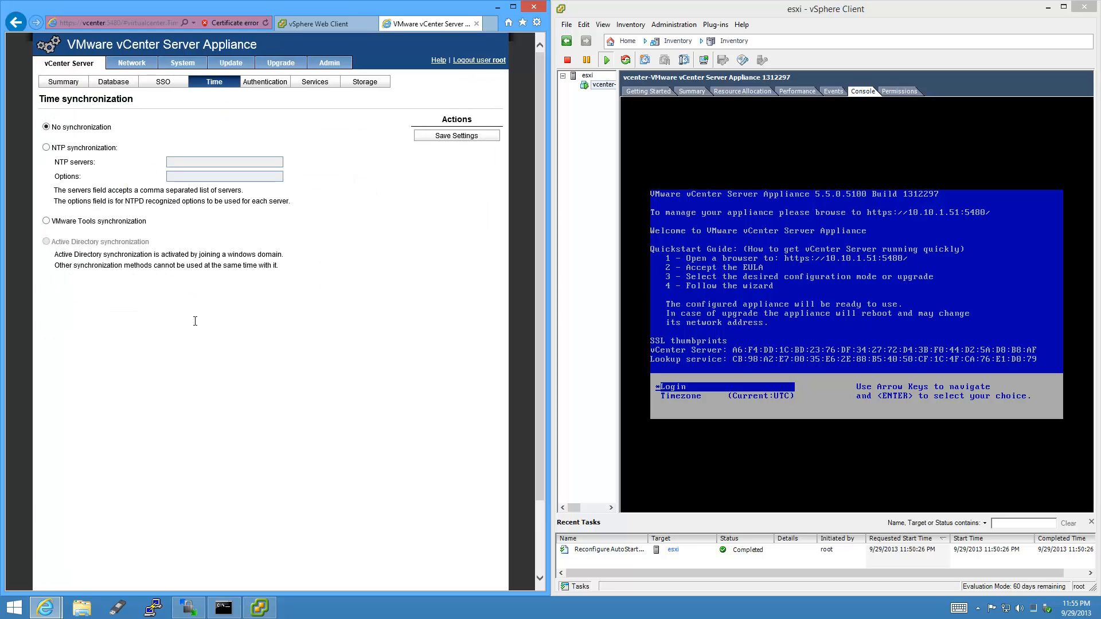
click(47, 221)
click(483, 135)
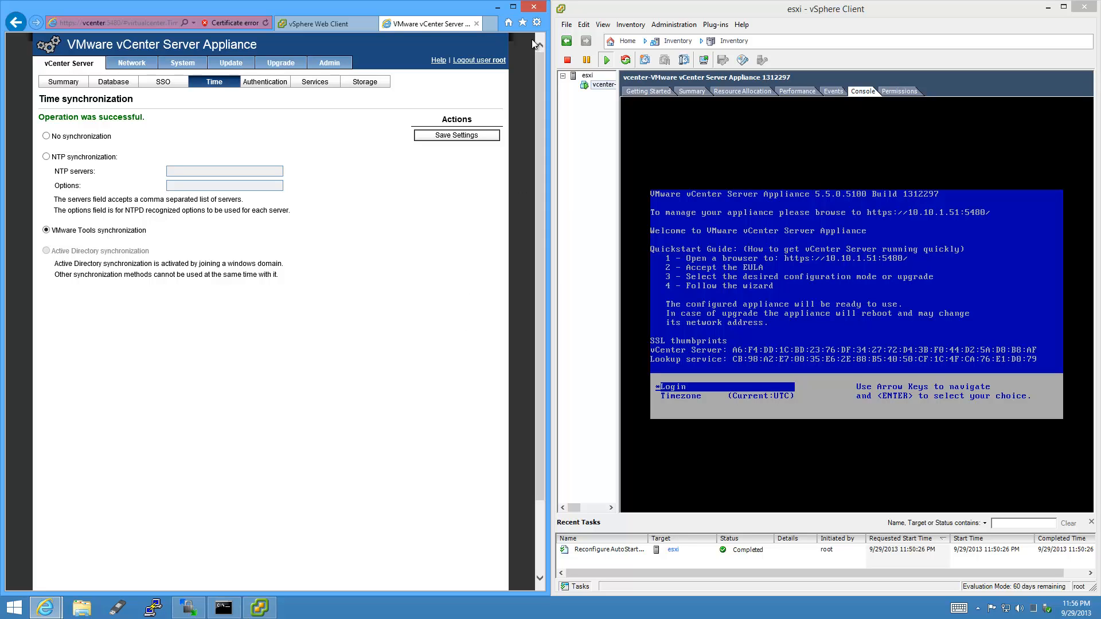
click(475, 24)
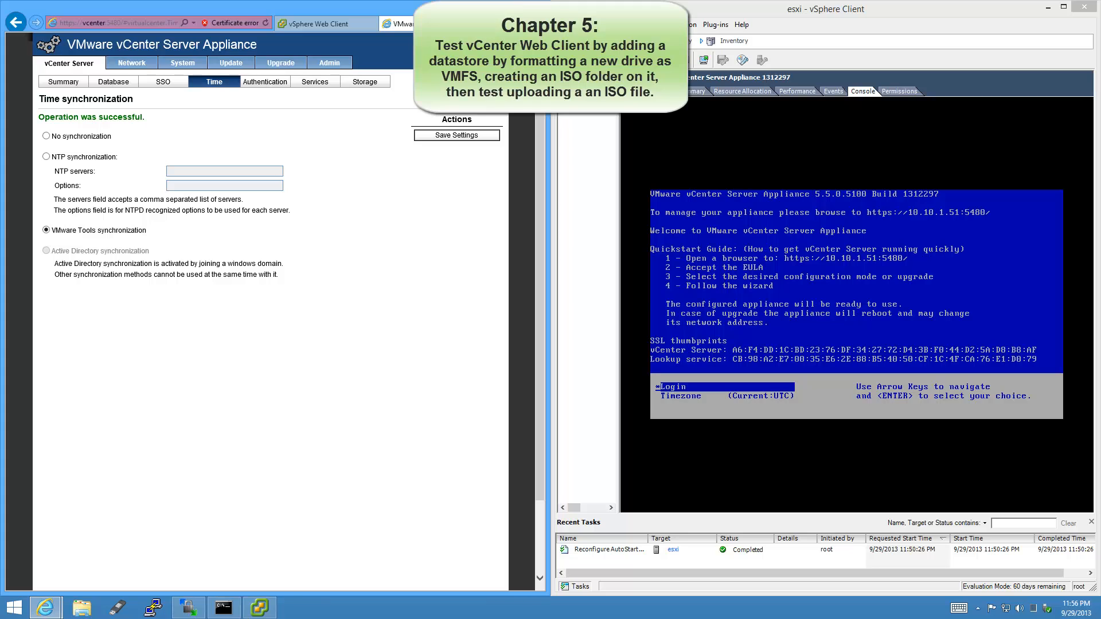
Maximize the Web Client and create a datacenter named Datacenter under the vcenter server.
click(560, 308)
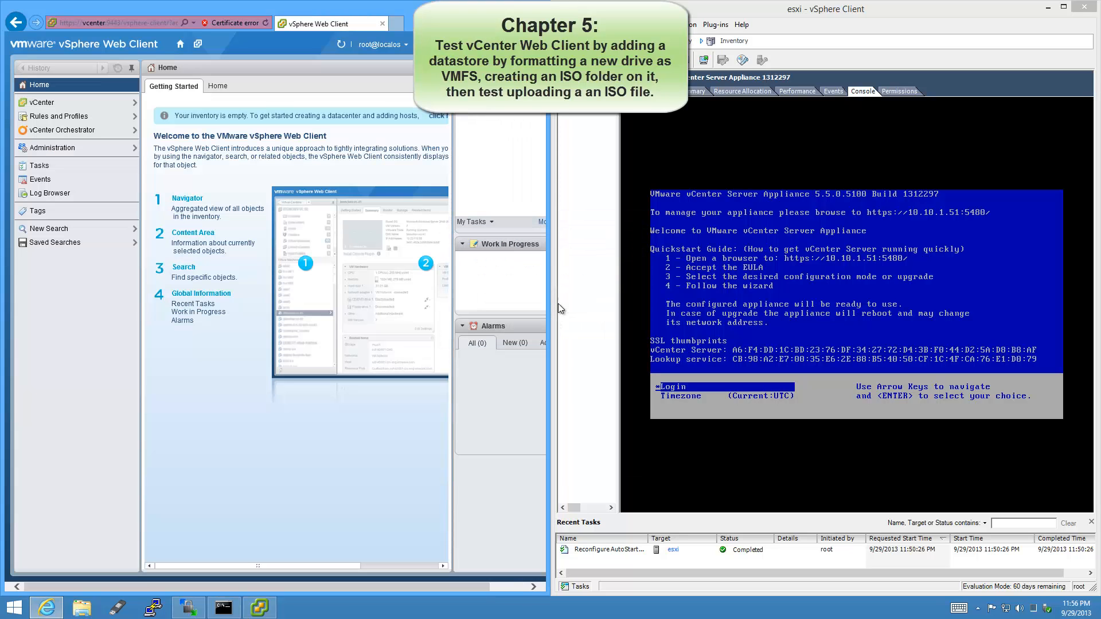
click(513, 7)
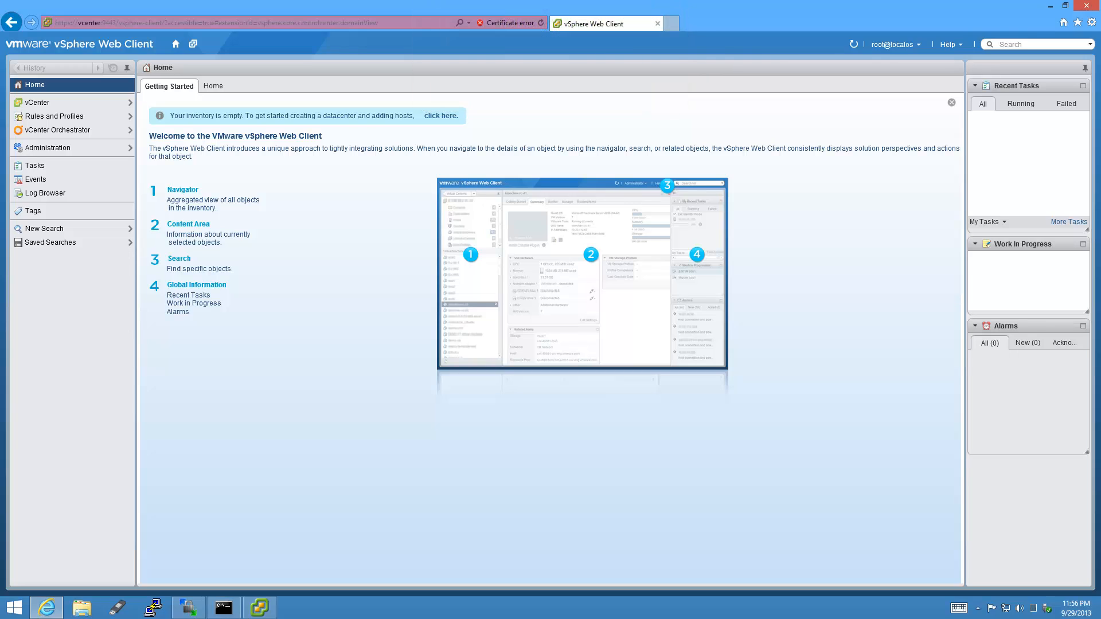
click(81, 105)
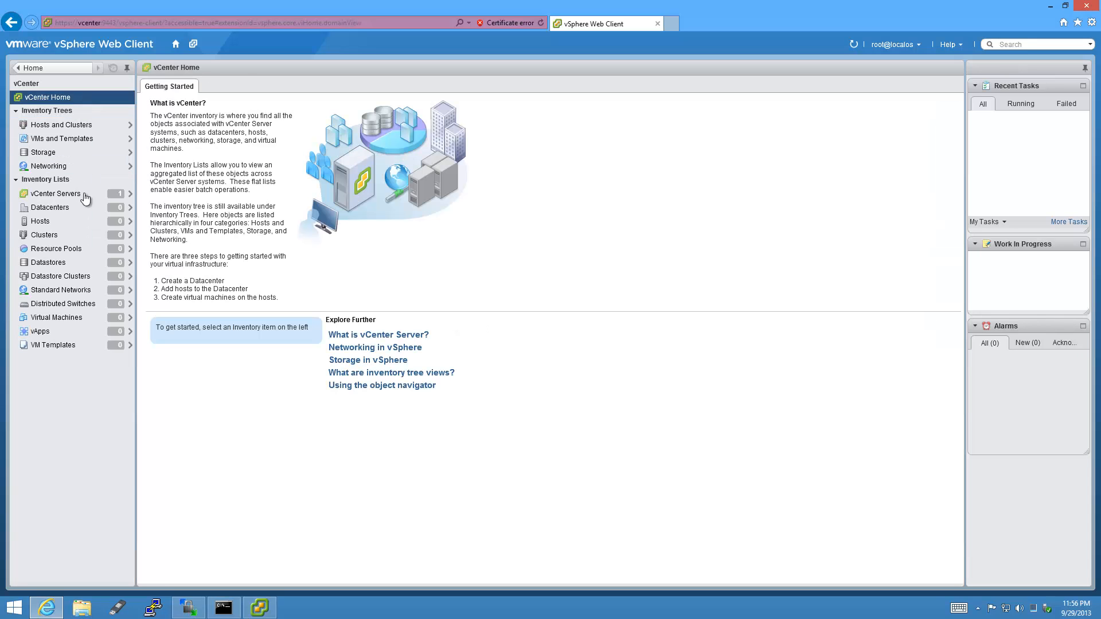
click(84, 195)
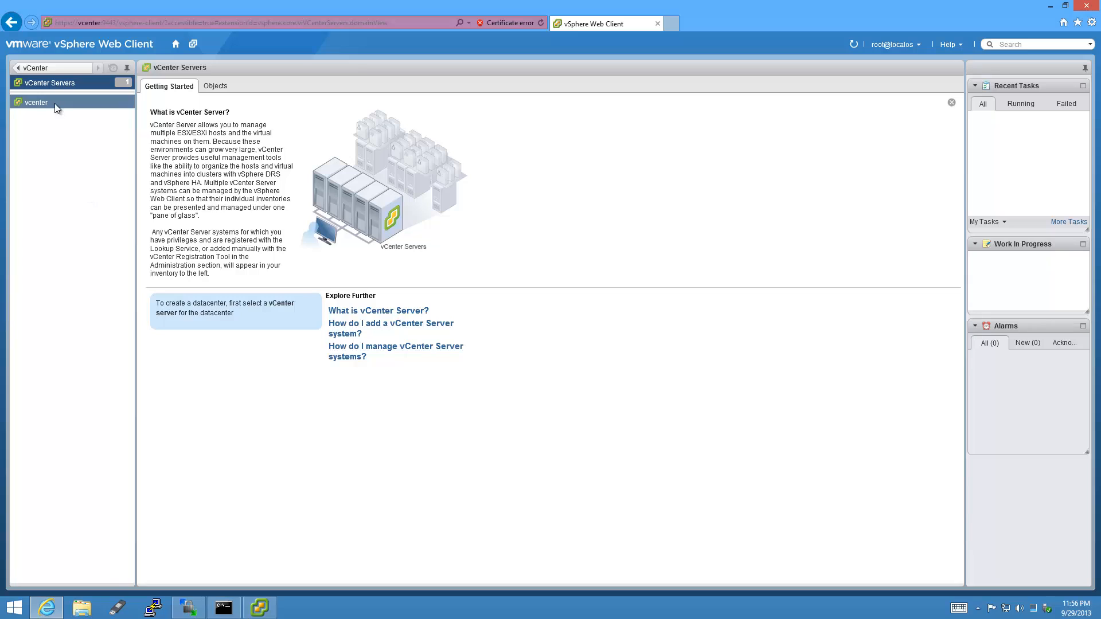
click(56, 106)
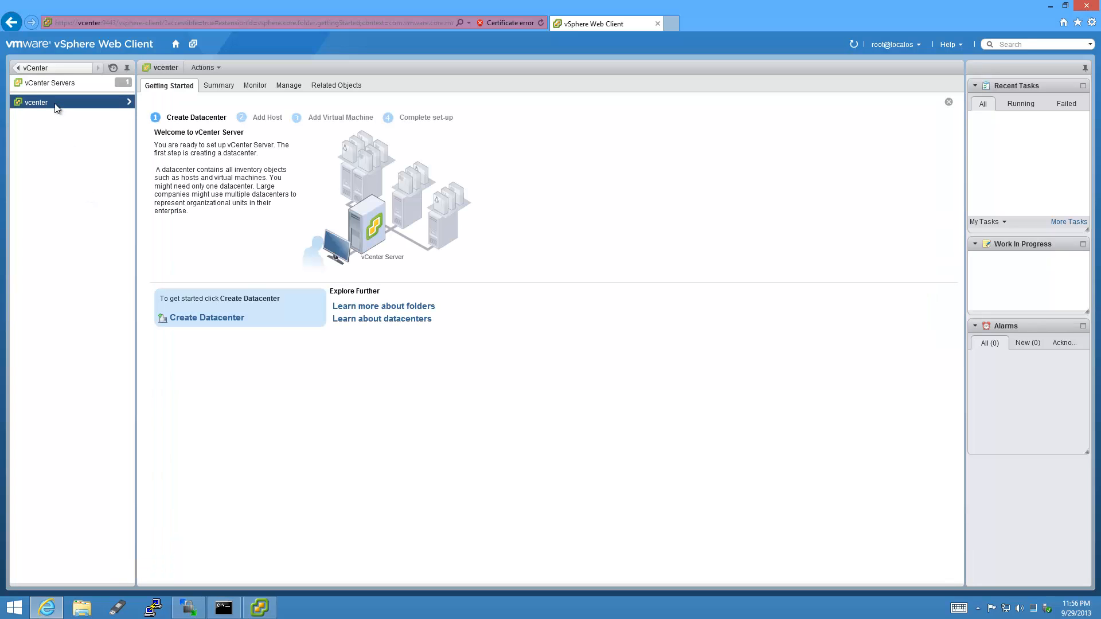
click(245, 323)
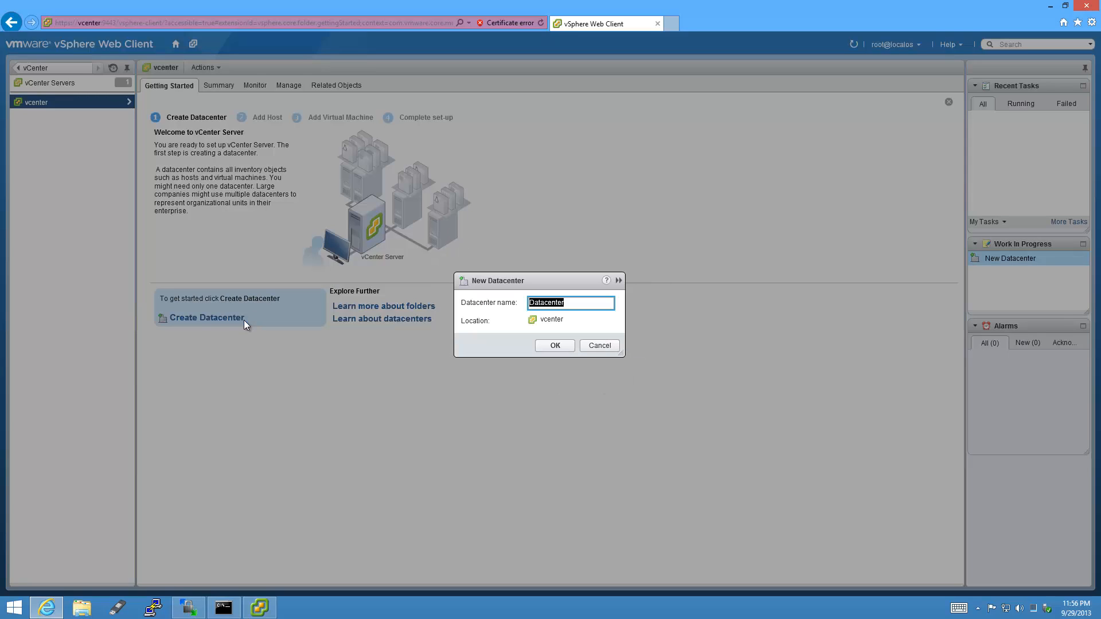
click(565, 348)
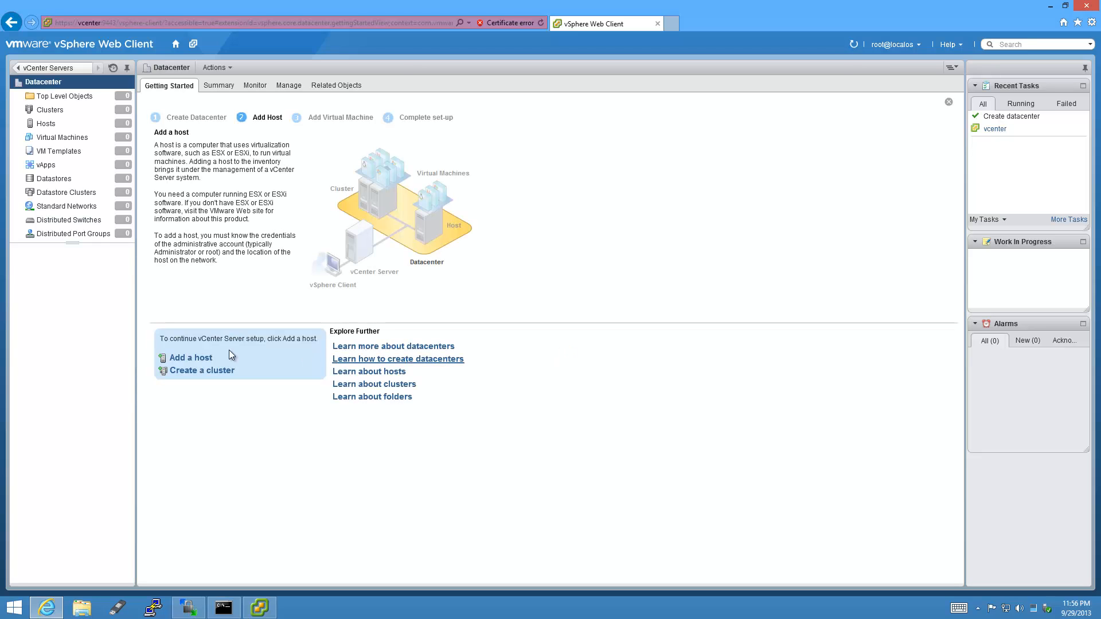
Connect to host esx with the root user and password, trusting its certificate.
click(212, 360)
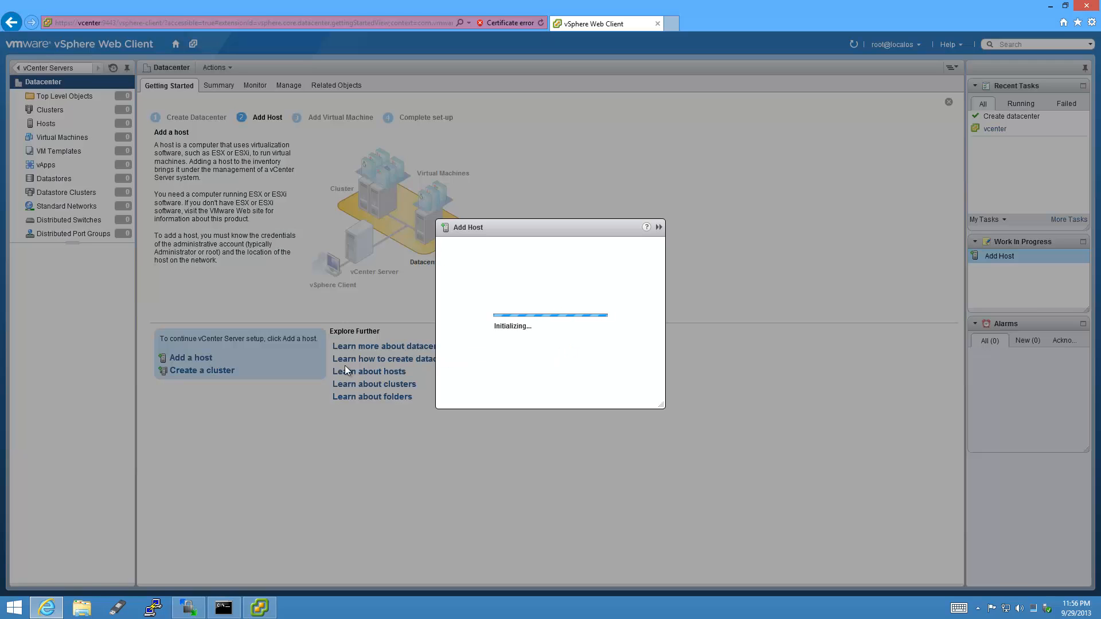
text(esxi)
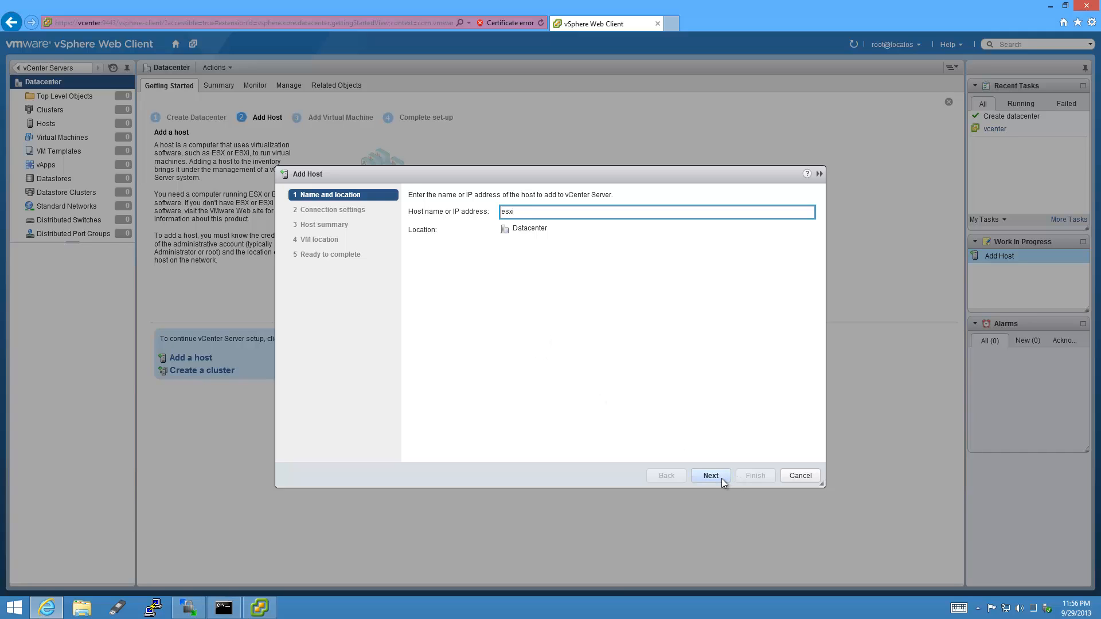
click(710, 475)
text(r)
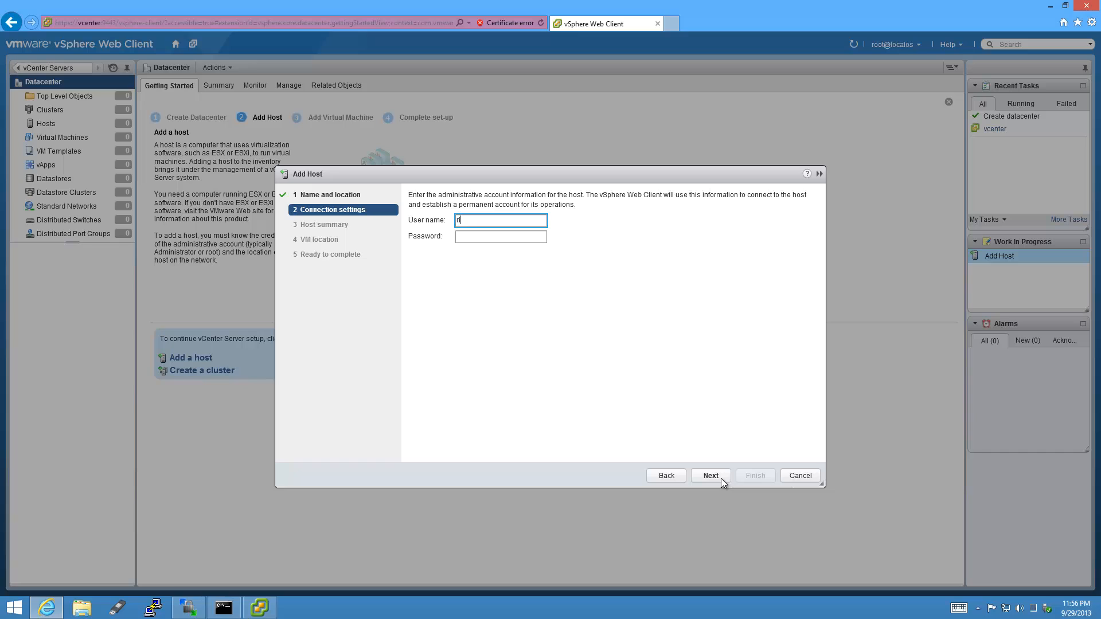
text(oo)
text(root)
key(Tab)
text(********)
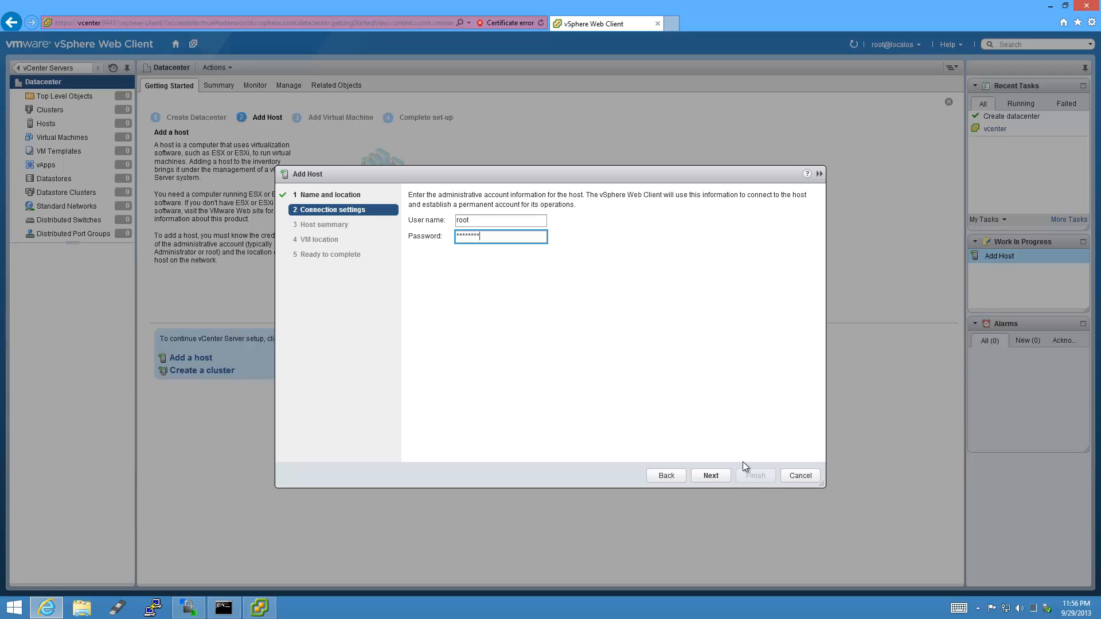
key(Return)
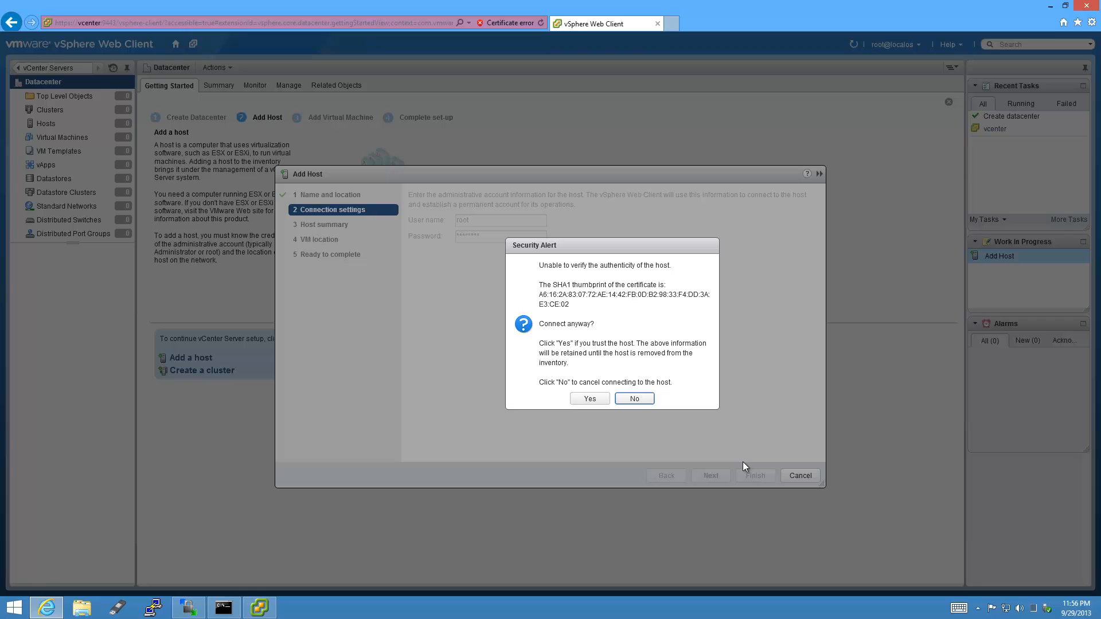
click(601, 402)
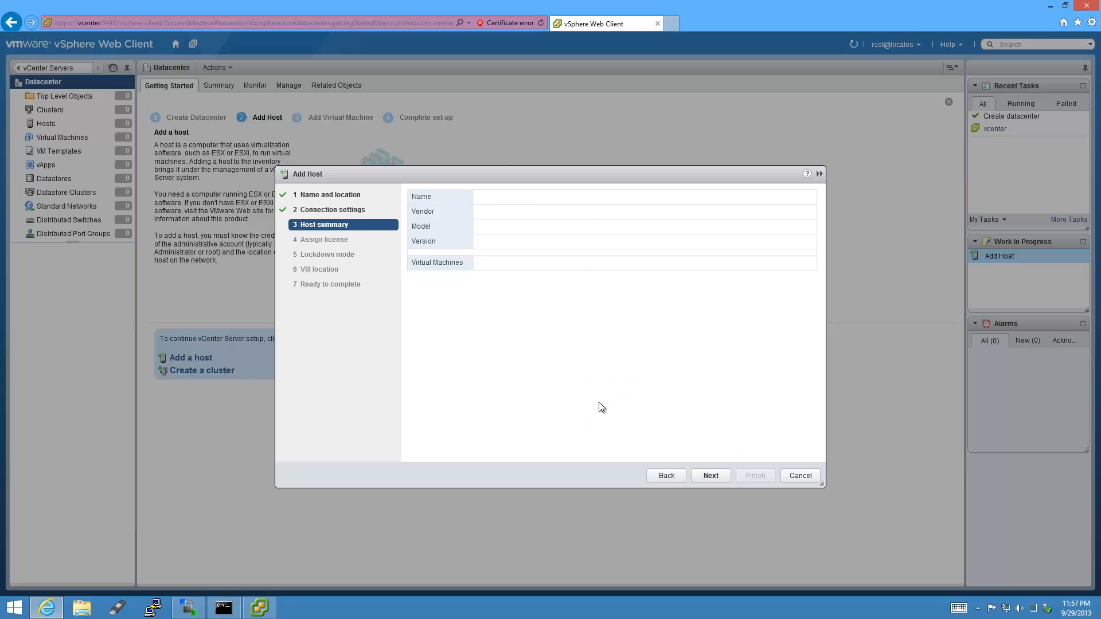
Keep the evaluation license and lockdown mode disabled, place the host in Datacenter, and finish.
click(724, 476)
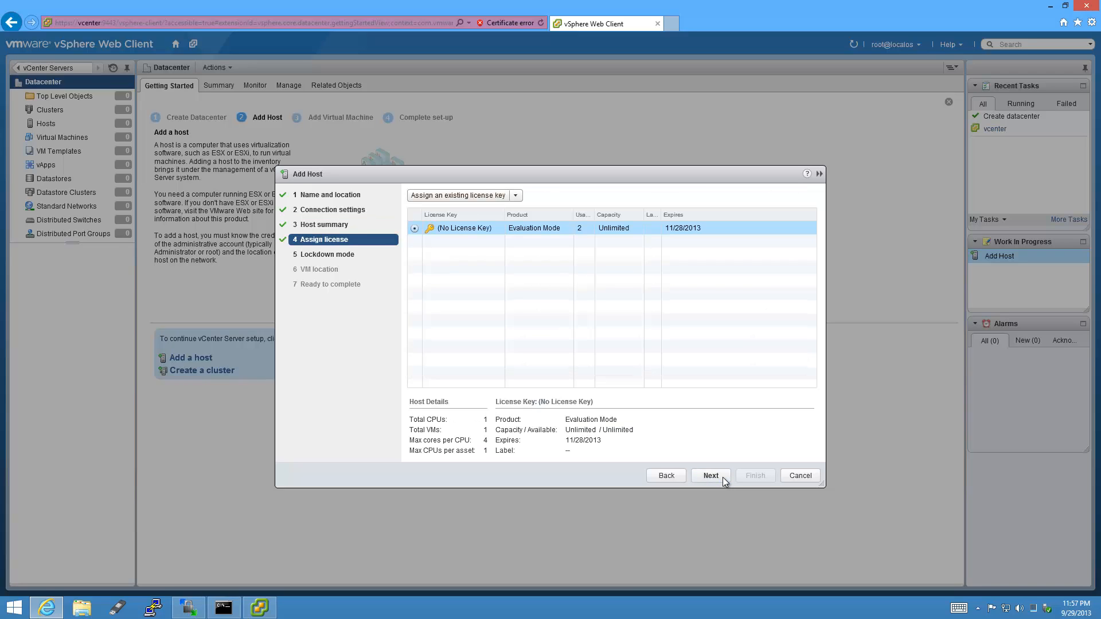
click(711, 475)
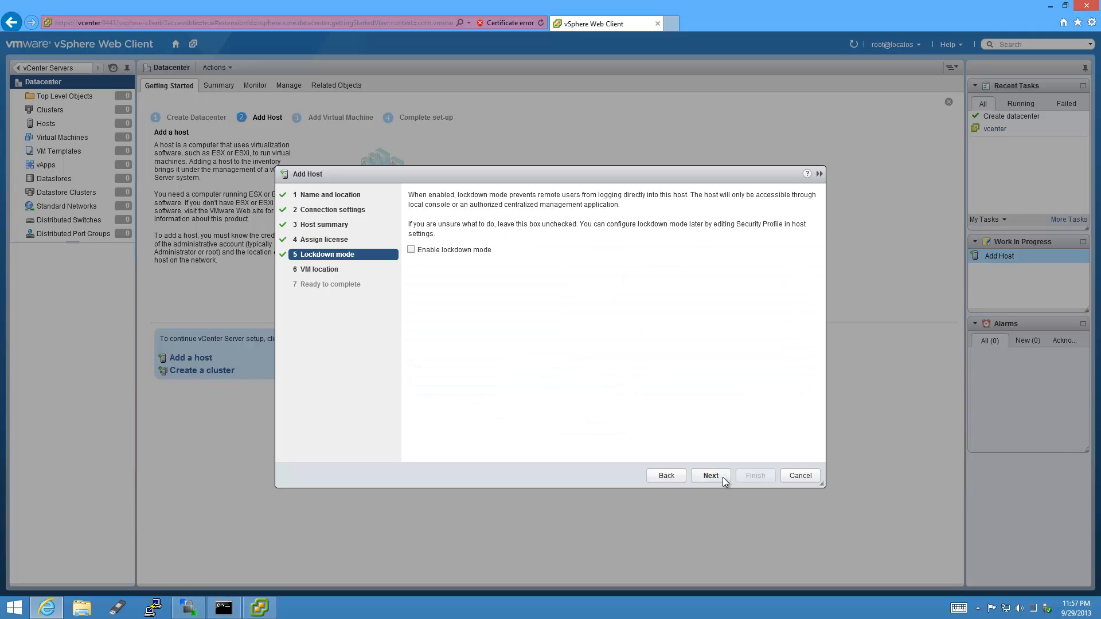
click(711, 476)
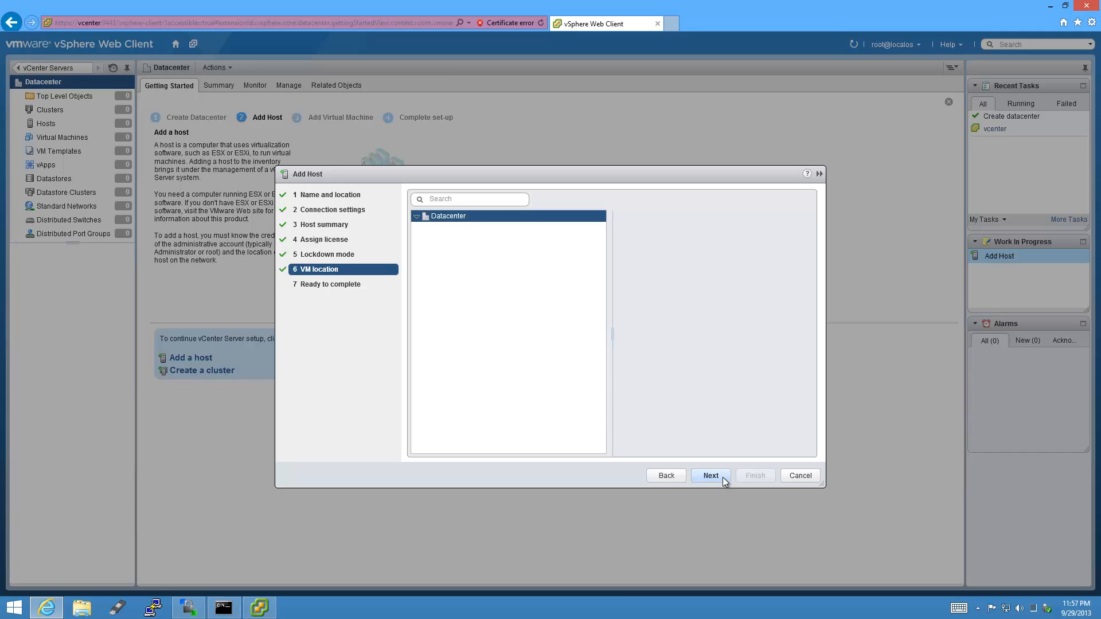
click(722, 477)
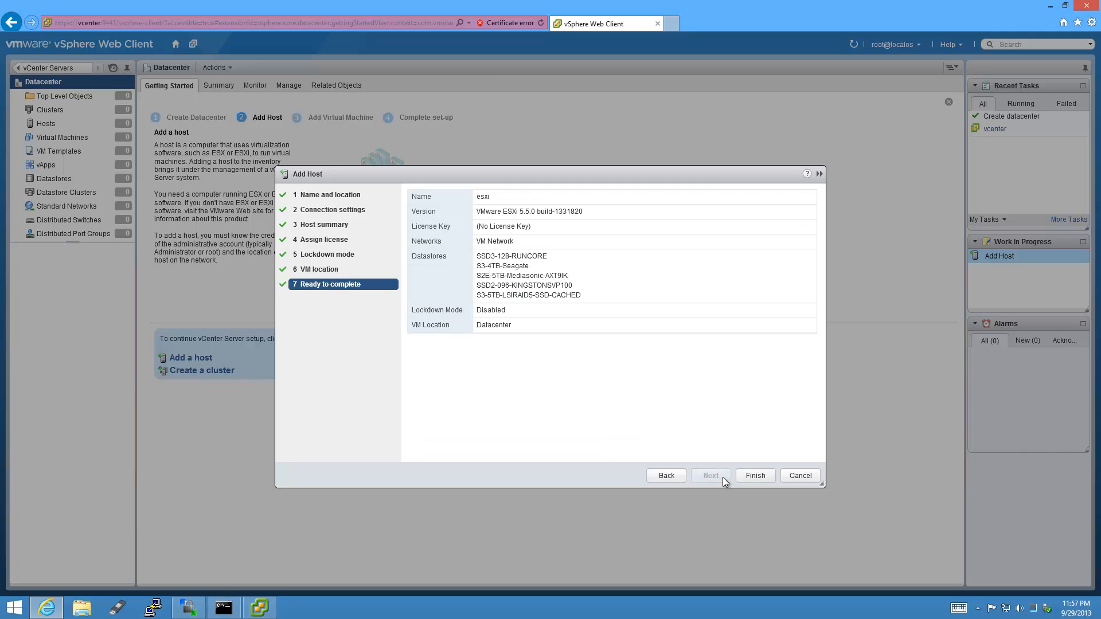
click(771, 476)
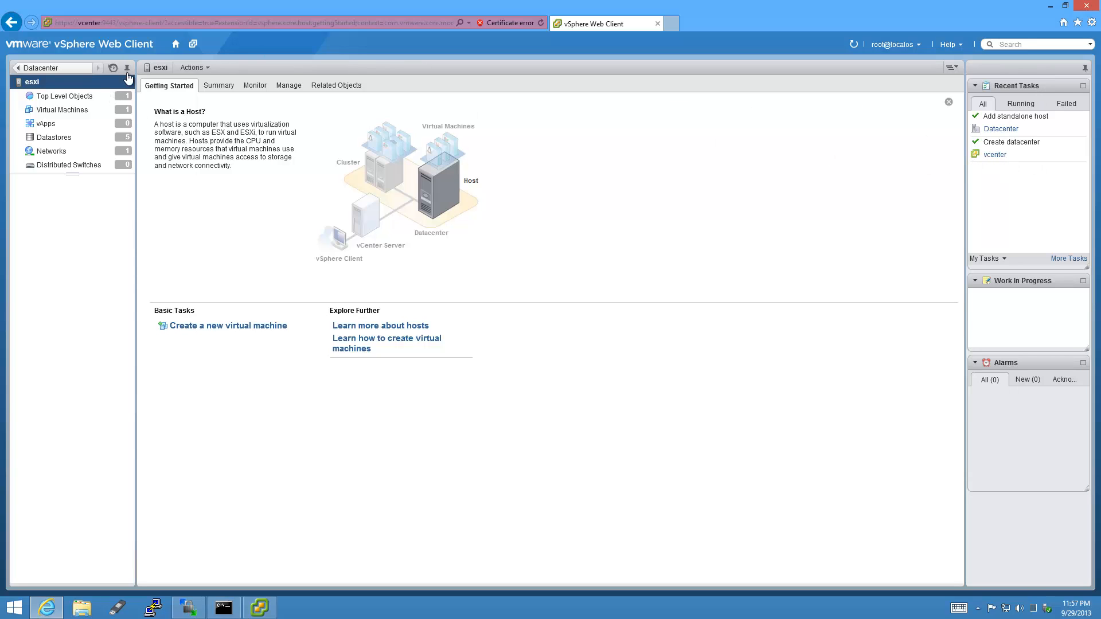
In Hosts and Clusters, expand Datacenter > esxi and select the vCenter Server Appliance VM.
click(176, 45)
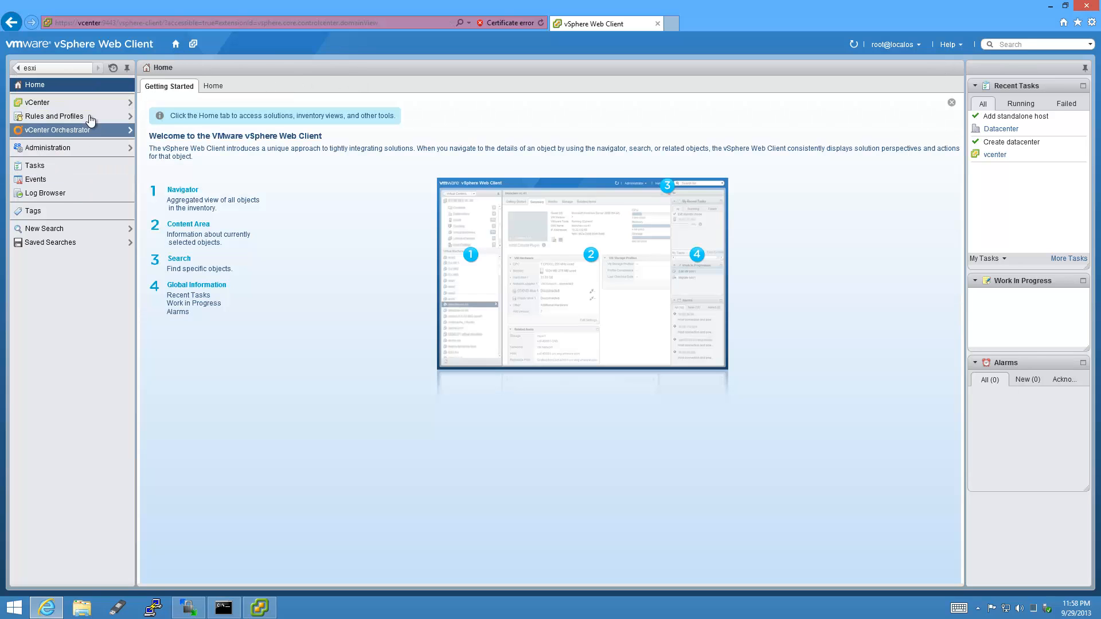
click(205, 86)
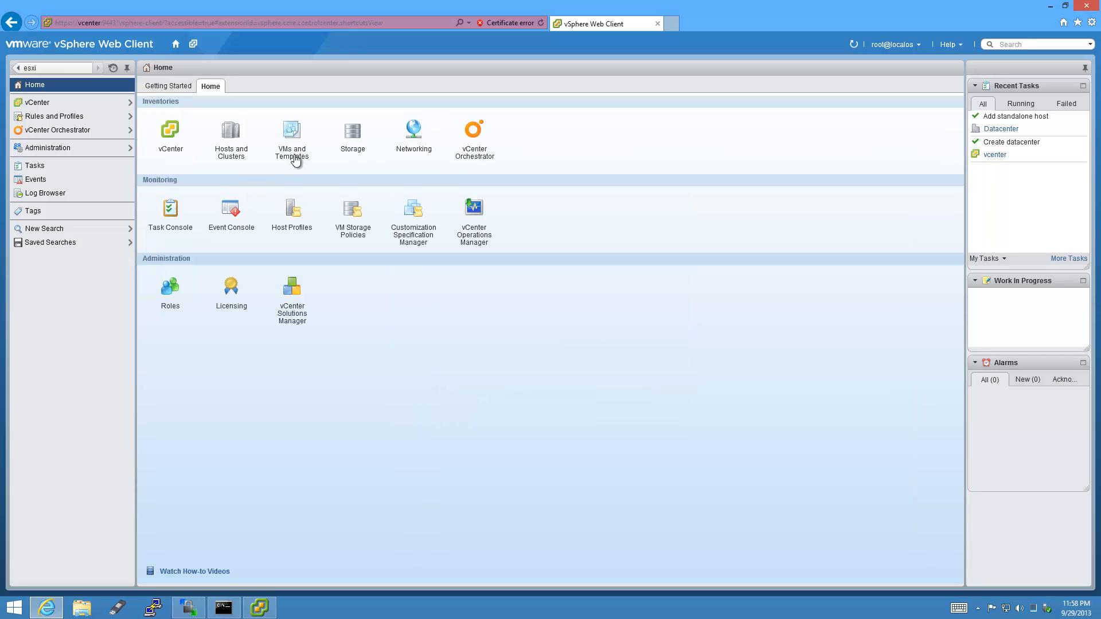
click(232, 142)
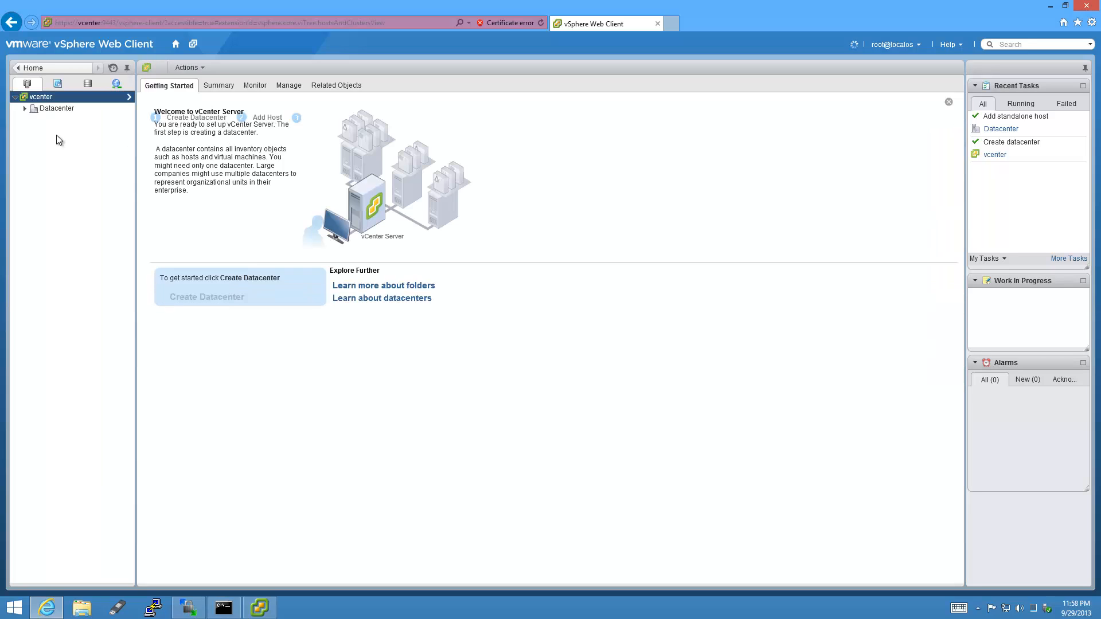
click(25, 109)
click(35, 120)
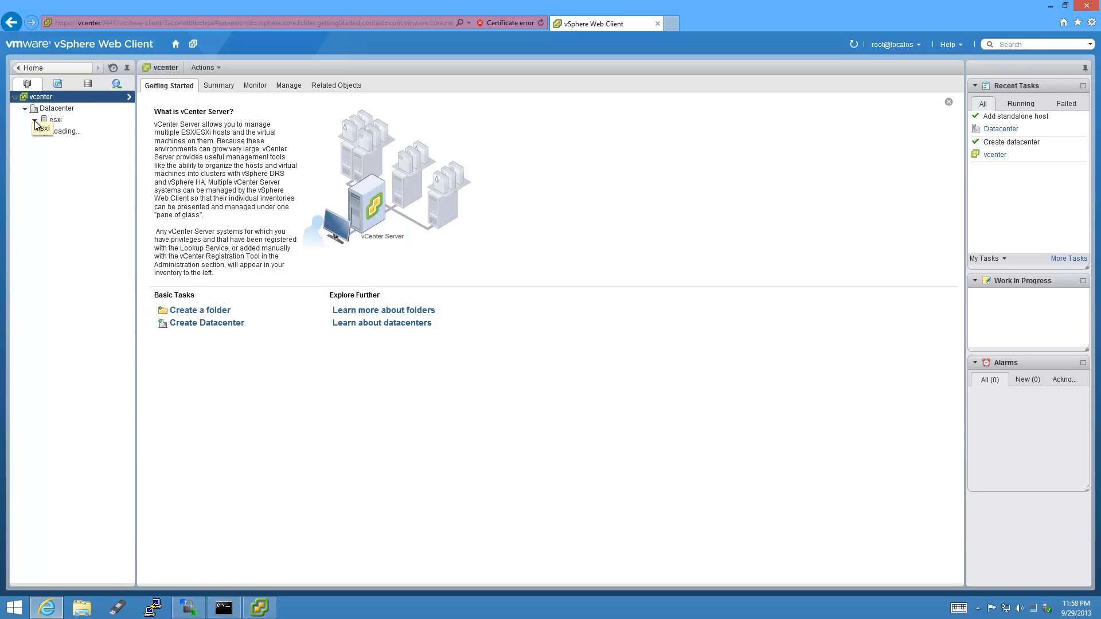
click(55, 131)
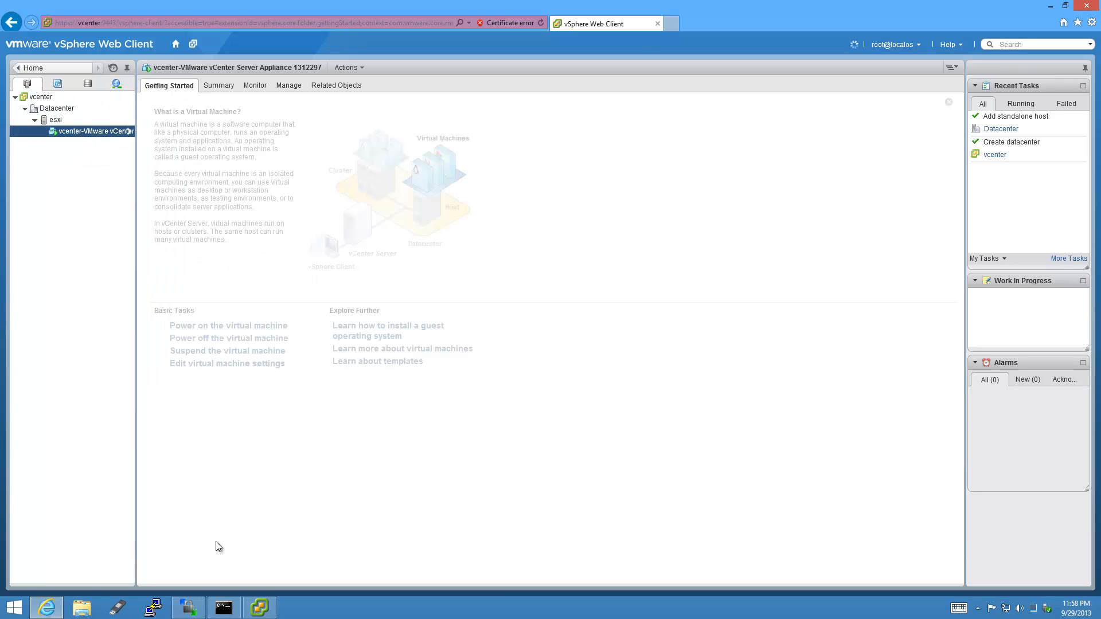
Show the appliance VM's Summary side by side in both clients, then minimize the vSphere Client.
click(260, 609)
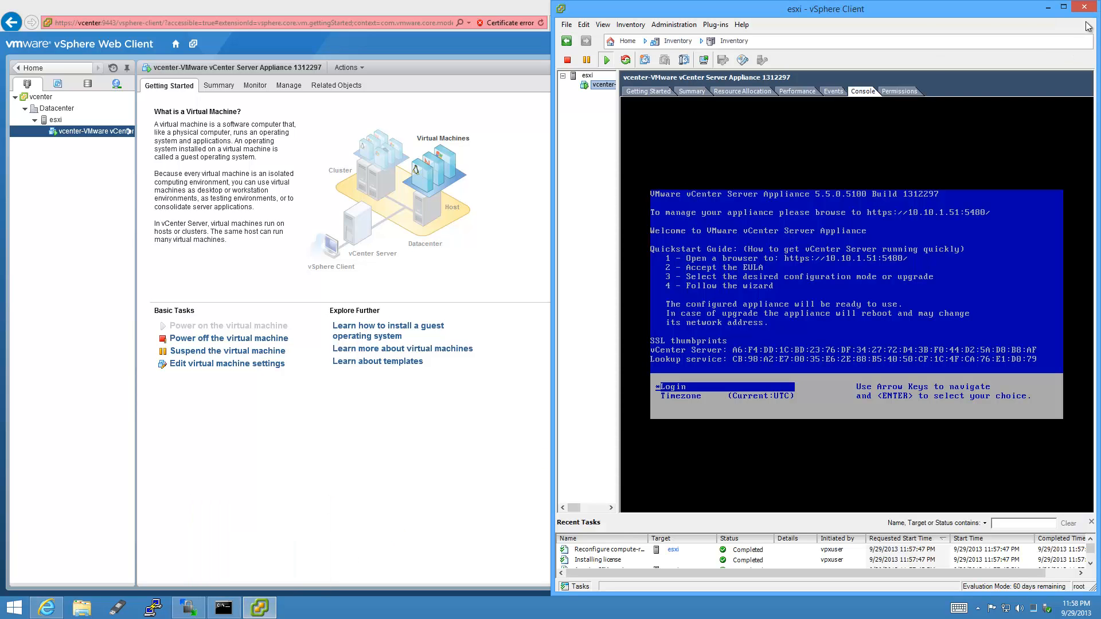
click(691, 91)
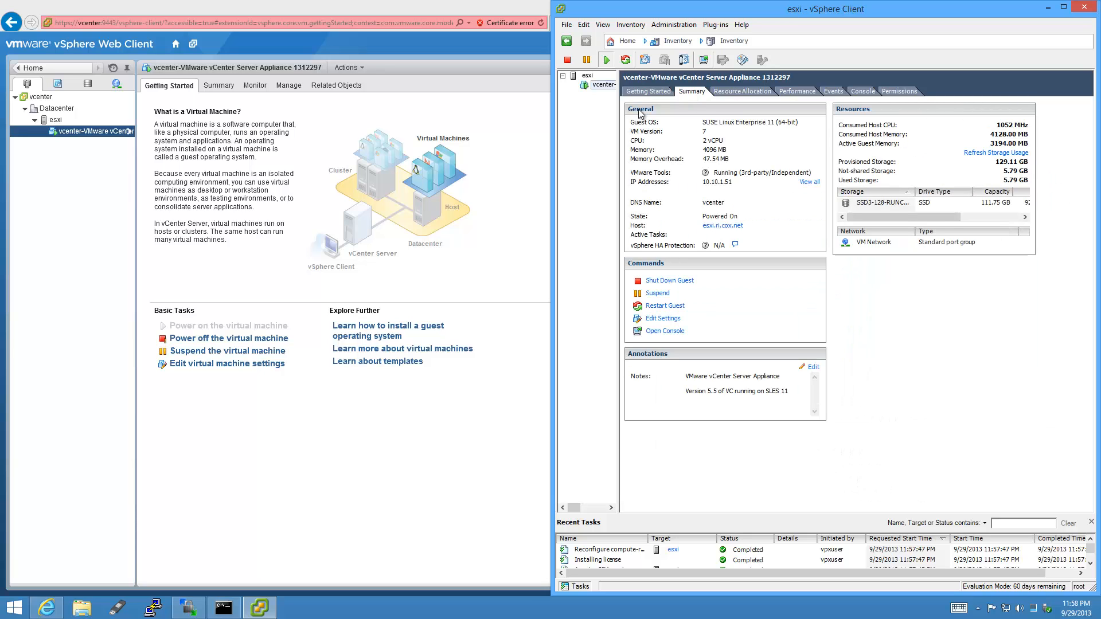
click(228, 86)
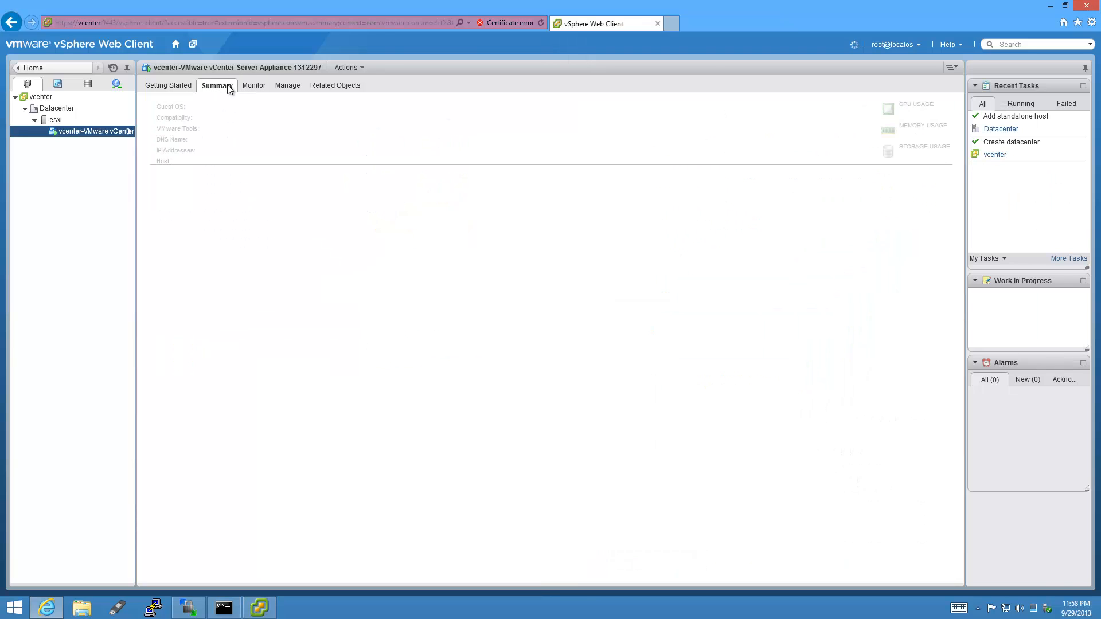
key(super+Left)
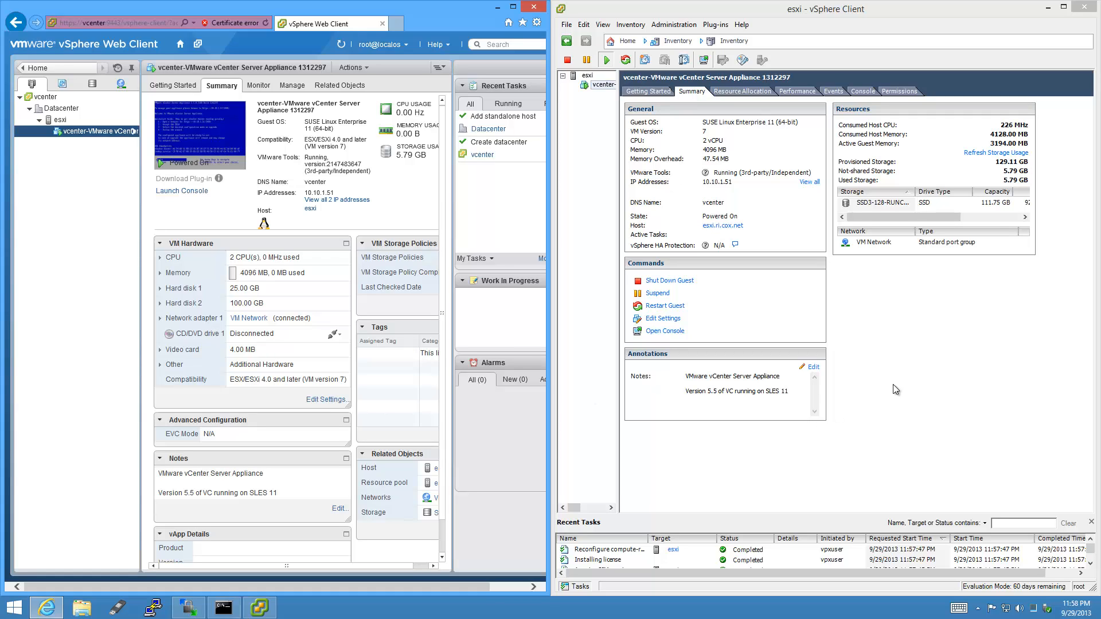
click(1048, 6)
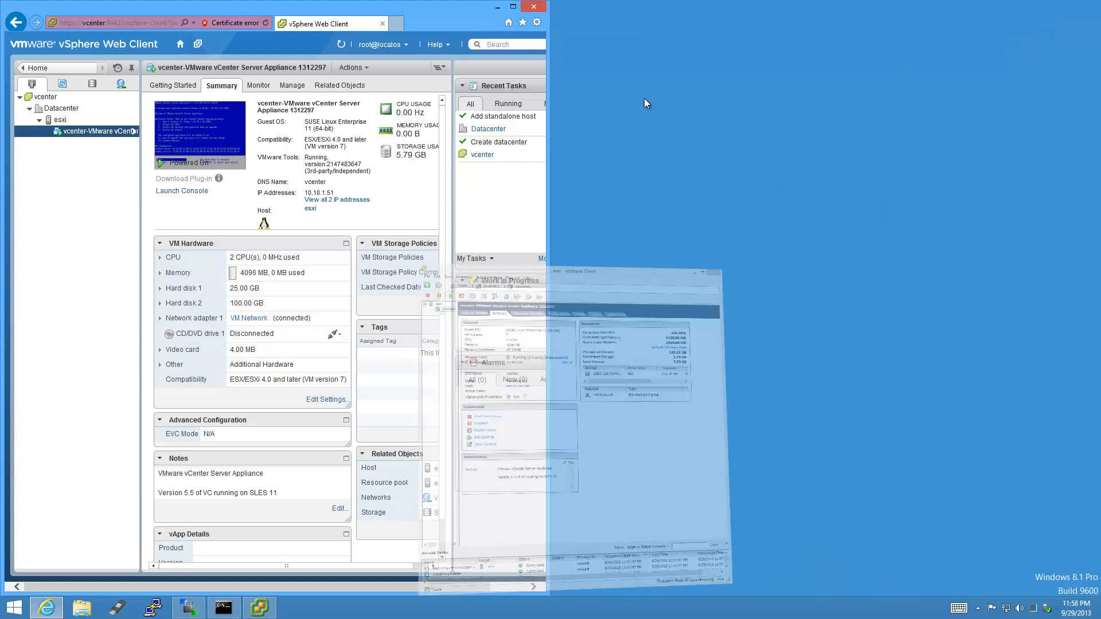
Start a VMFS datastore wizard from Datacenter and list the esxi host's available disks.
click(513, 7)
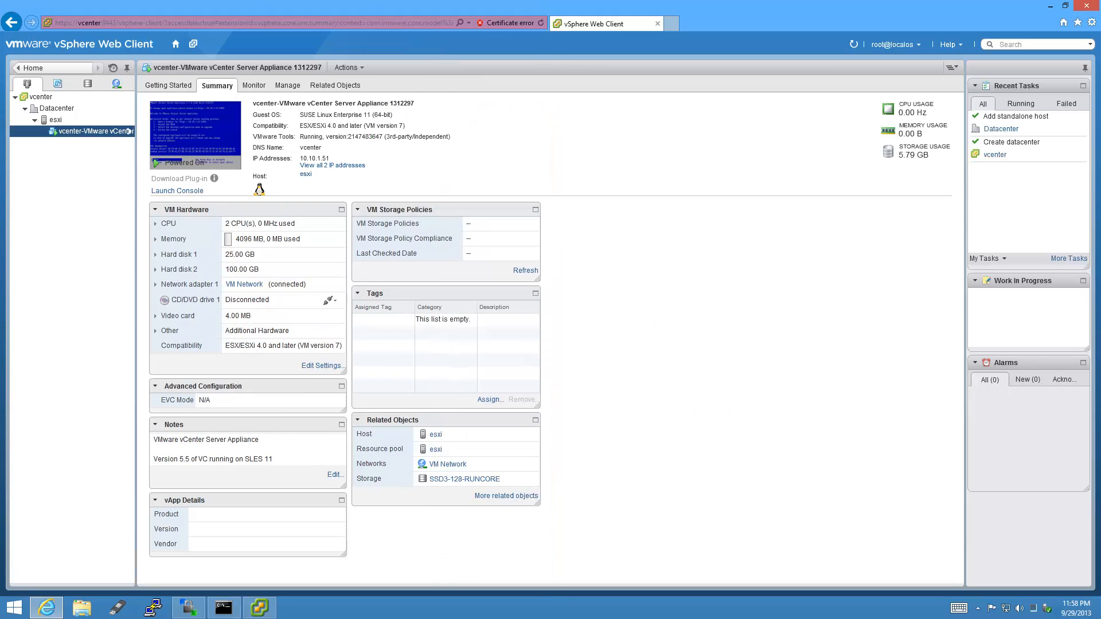
click(78, 108)
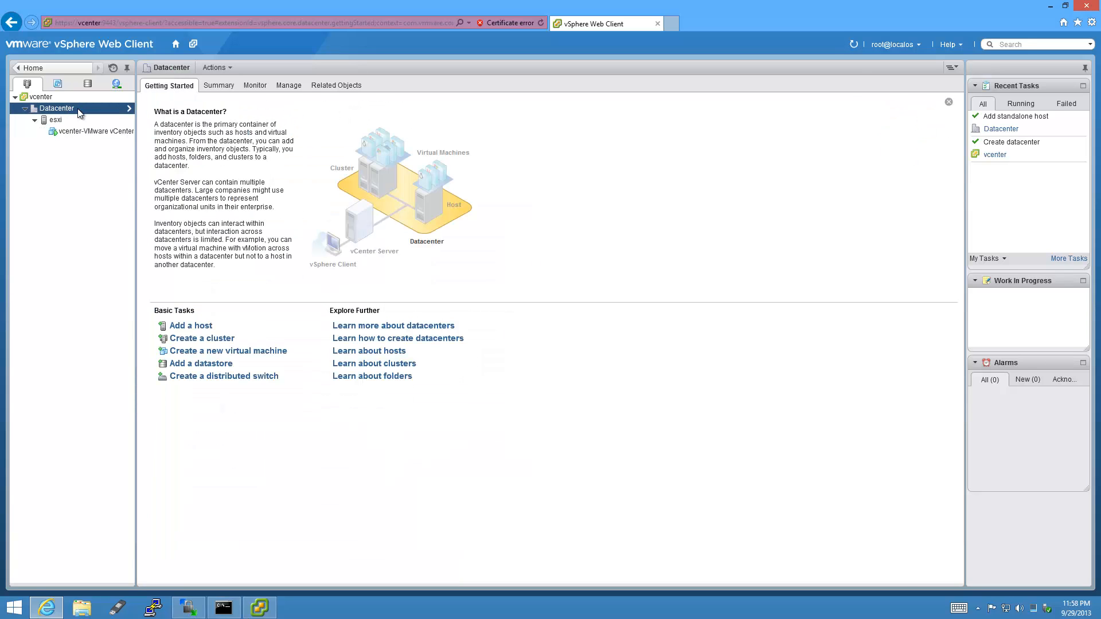
click(229, 365)
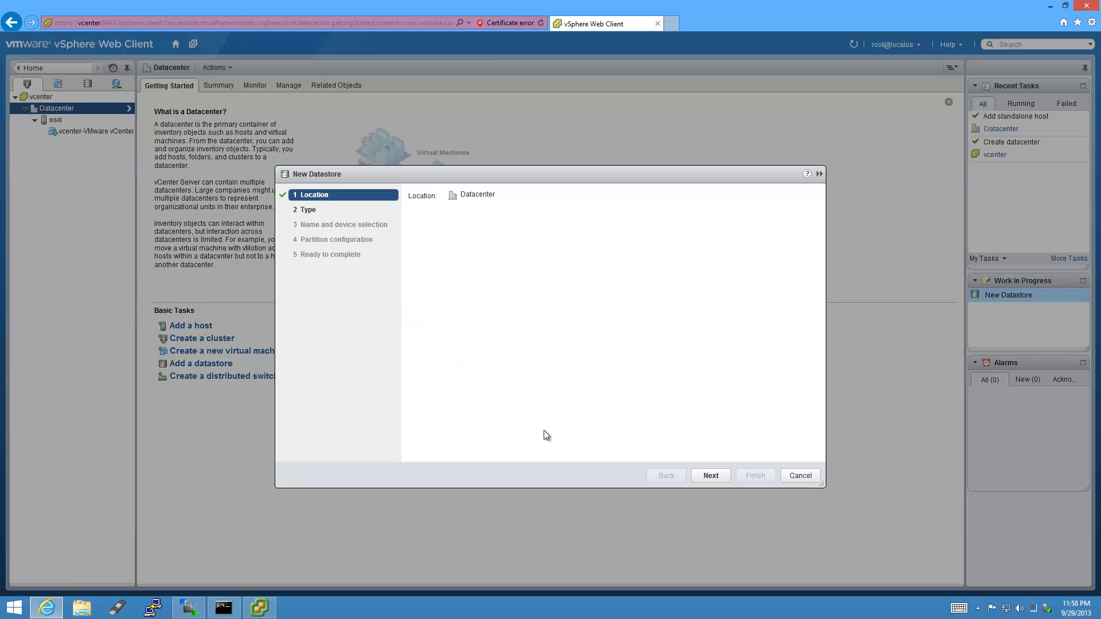
click(720, 477)
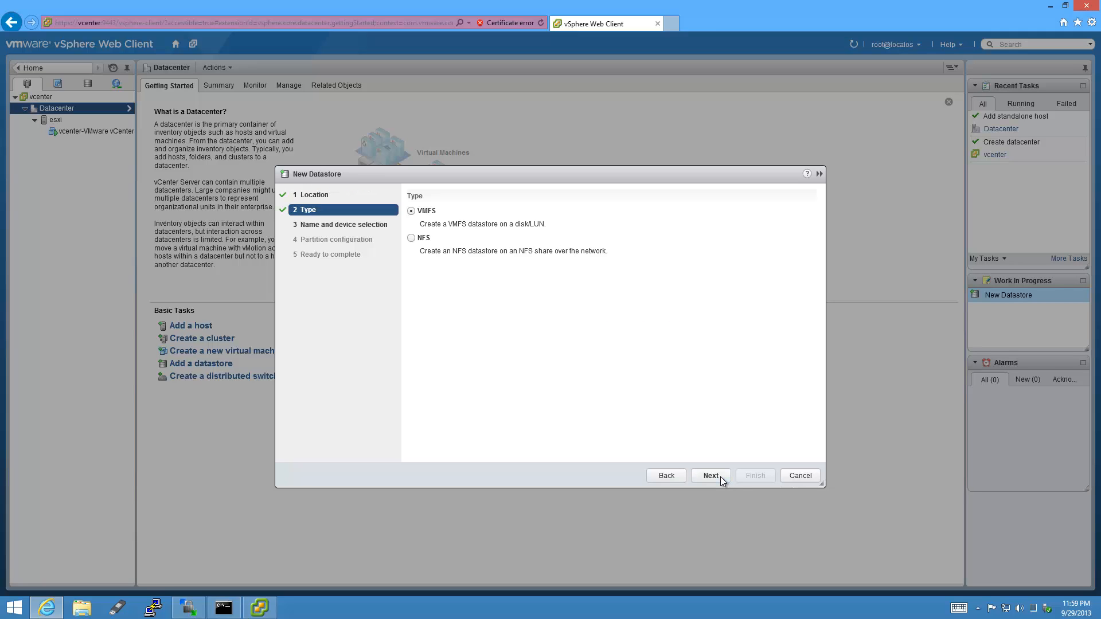
click(711, 475)
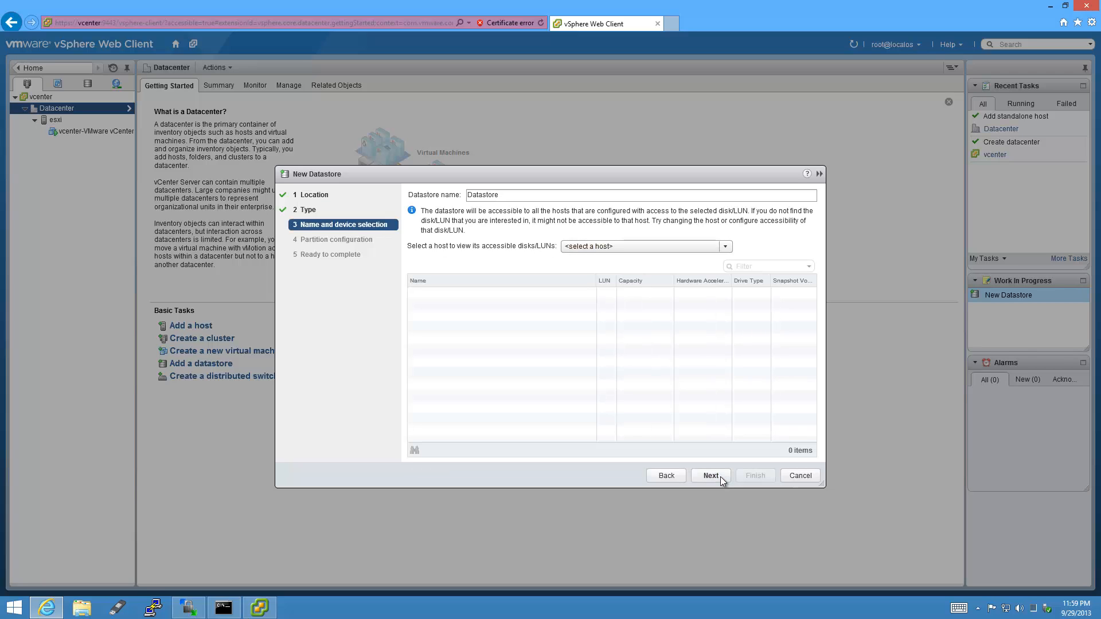
click(726, 248)
click(697, 270)
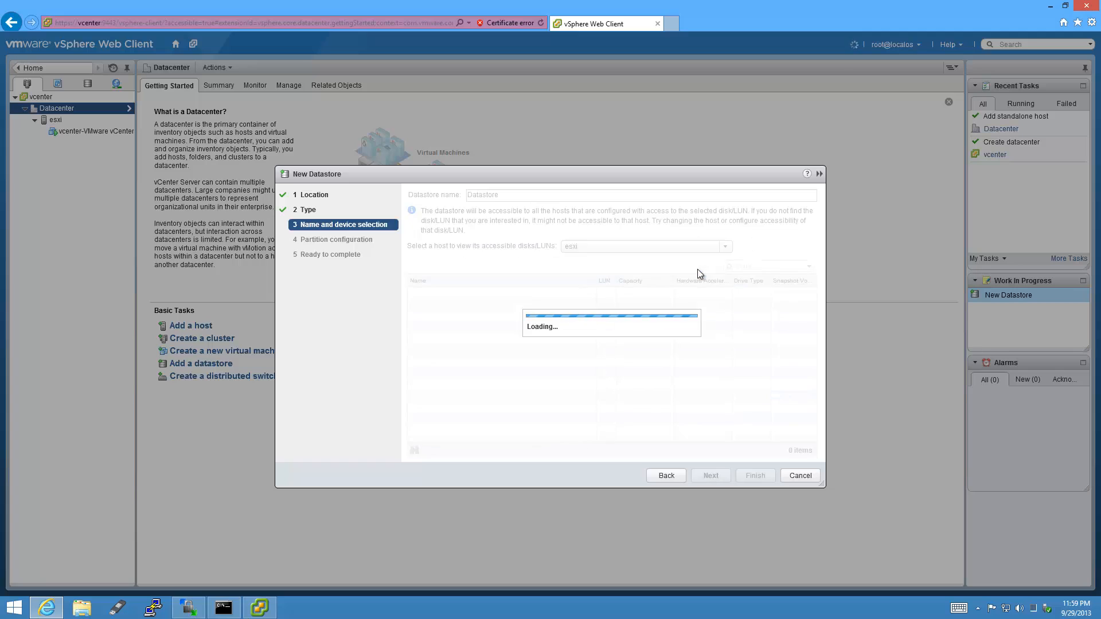
Select the Local ATA Disk and name the datastore SATA2-5.4TB-external.
click(579, 297)
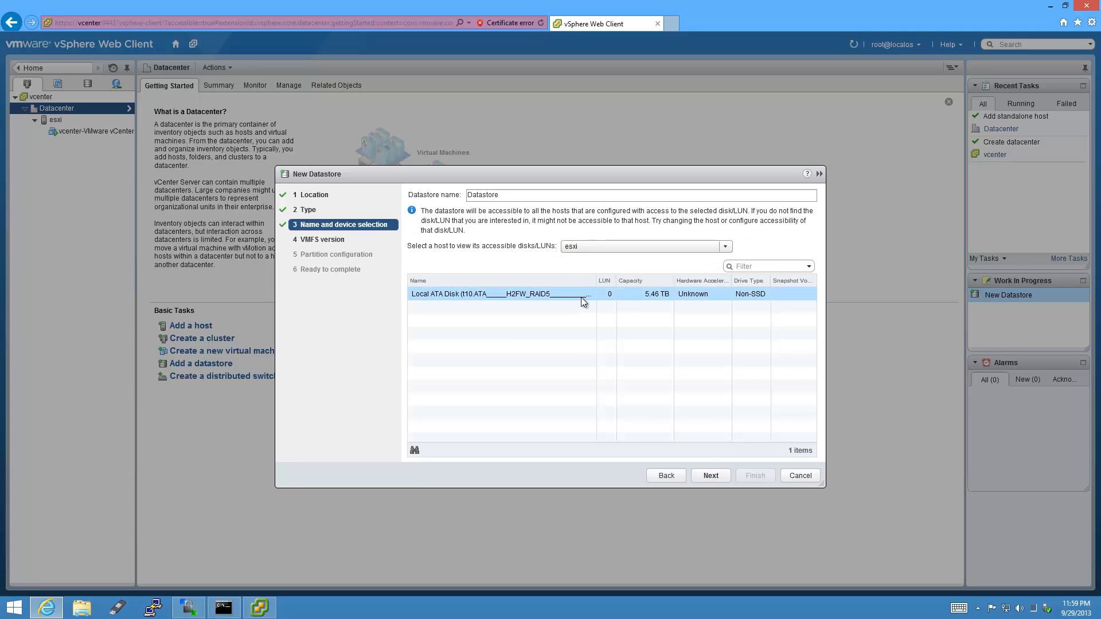
drag(596, 280, 716, 284)
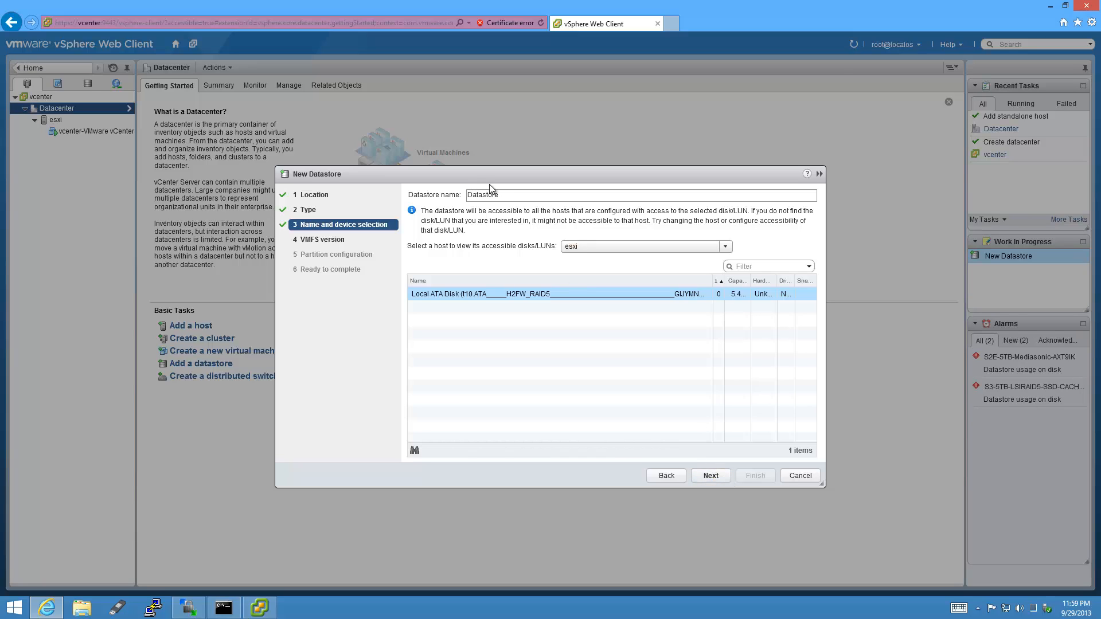
drag(502, 195, 394, 194)
text(S)
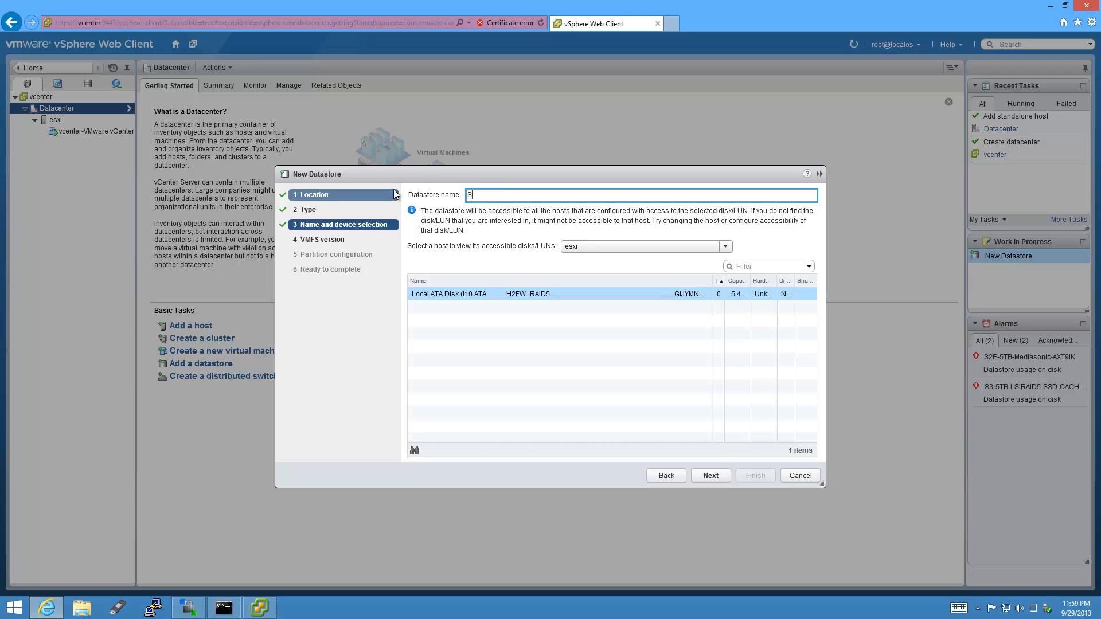
text(ATA2-5.4TB-external)
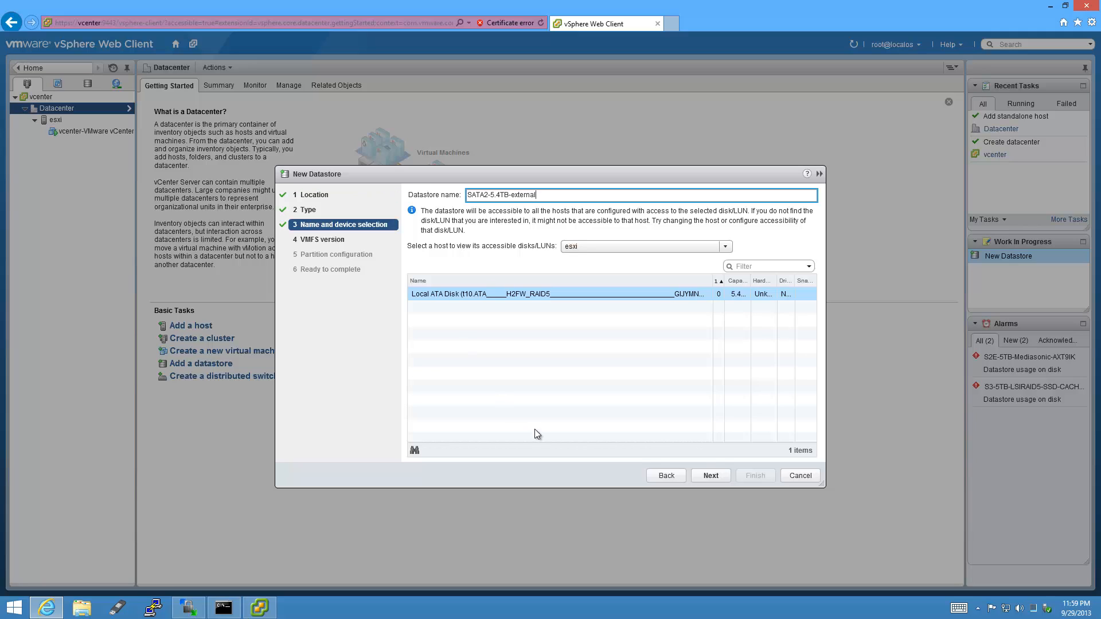
Keep VMFS 5 with all available partitions and finish creating the datastore.
click(723, 476)
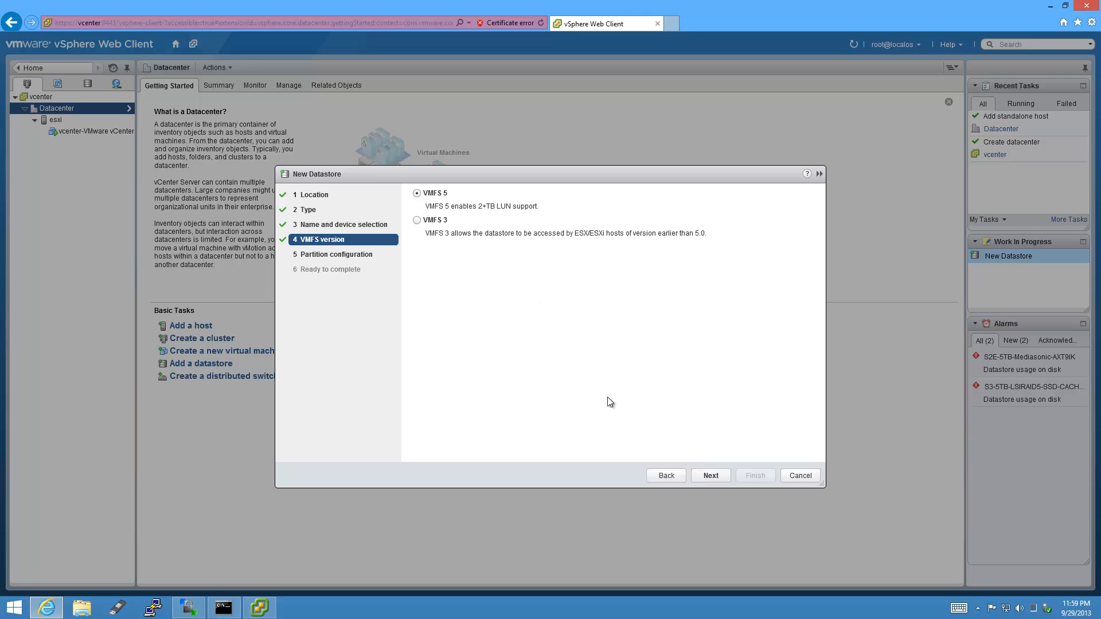
click(721, 480)
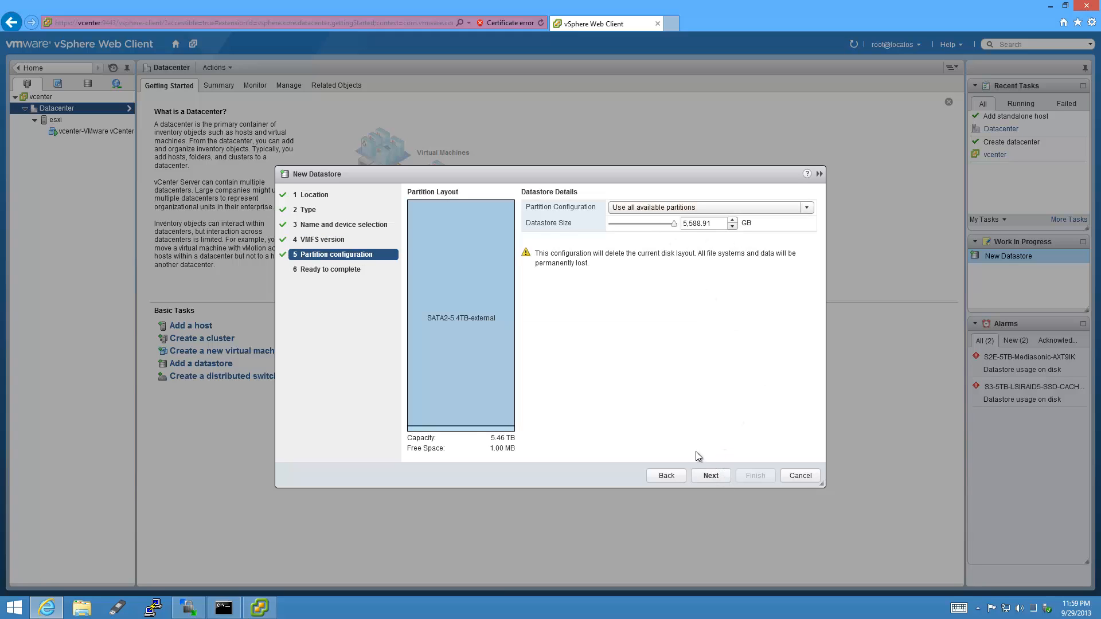
click(719, 480)
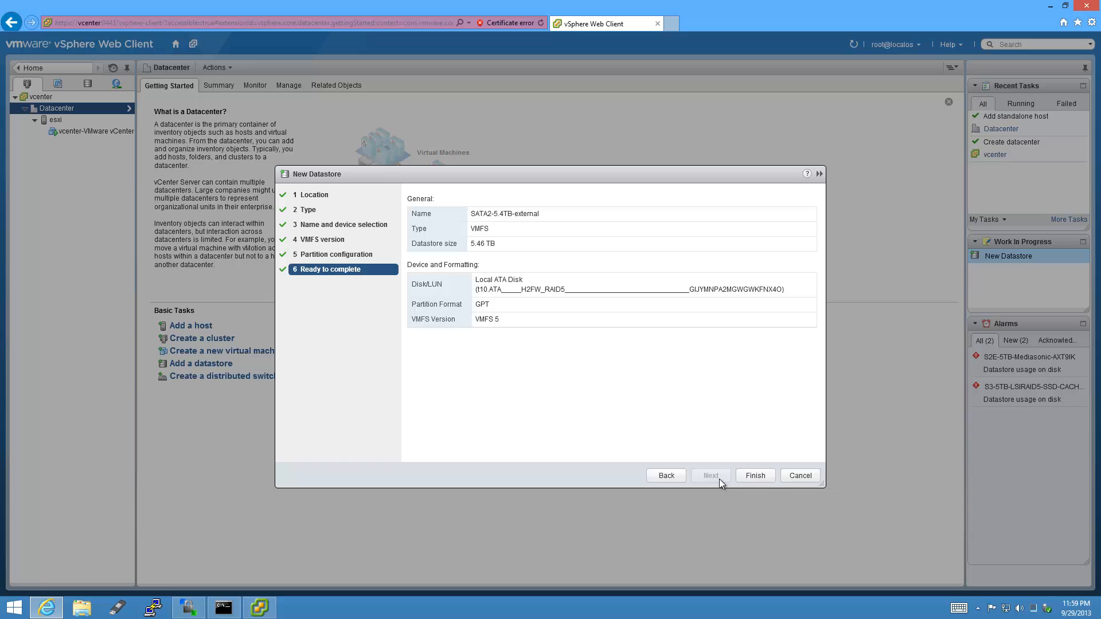
click(768, 479)
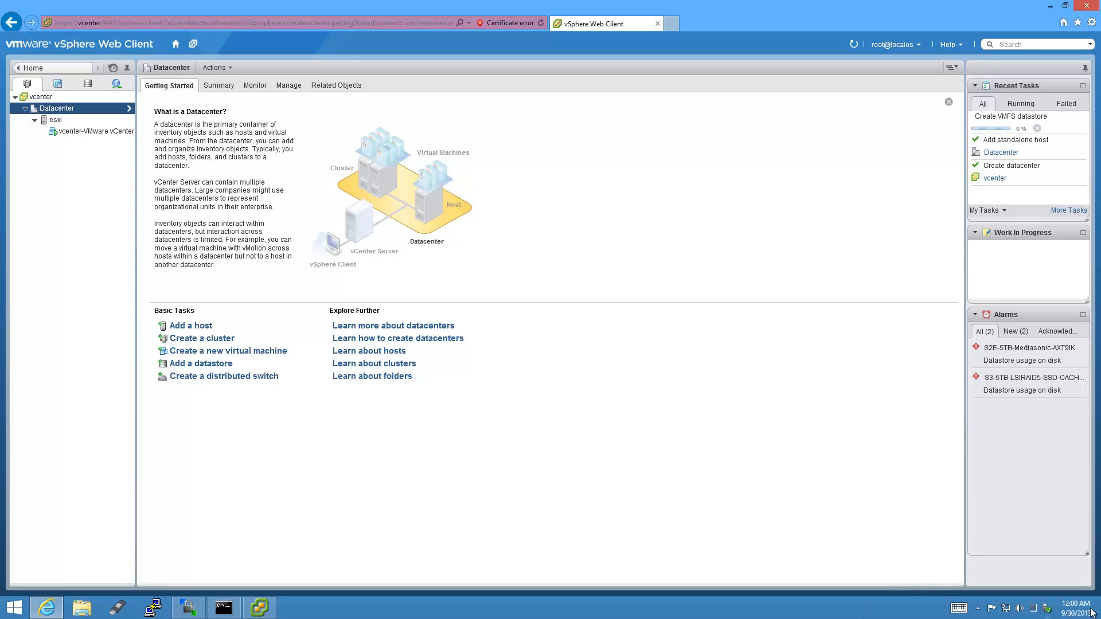
Wait for the Create VMFS datastore task to complete in Recent Tasks.
mouse_move(1091, 613)
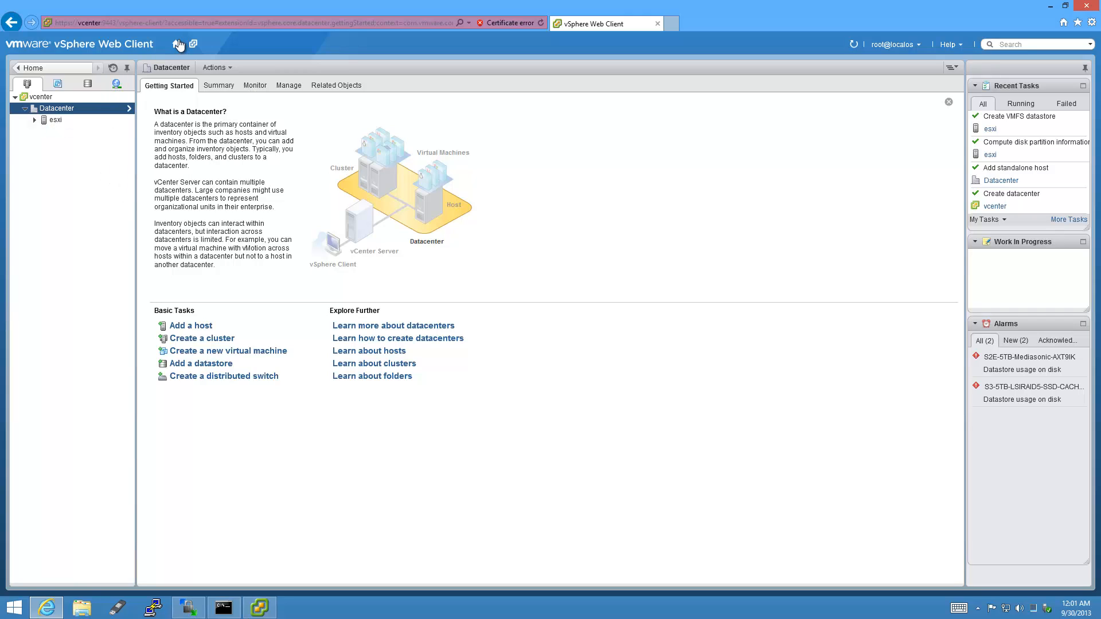
Review the esxi host's summary, performance, hardware sensors, event log and alerts.
click(34, 119)
click(55, 120)
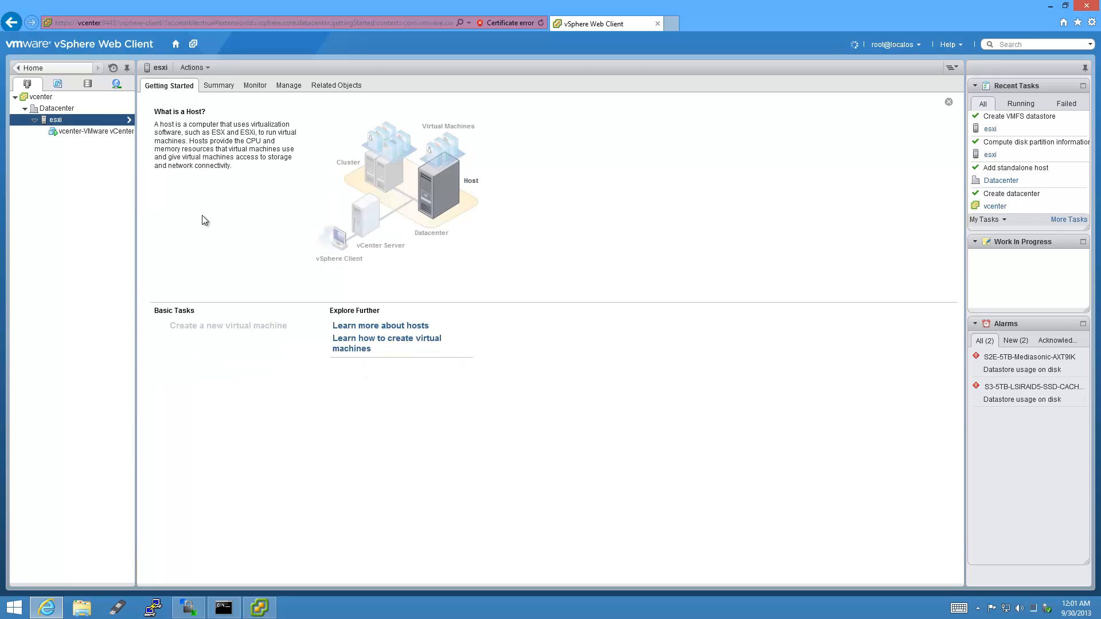
click(215, 86)
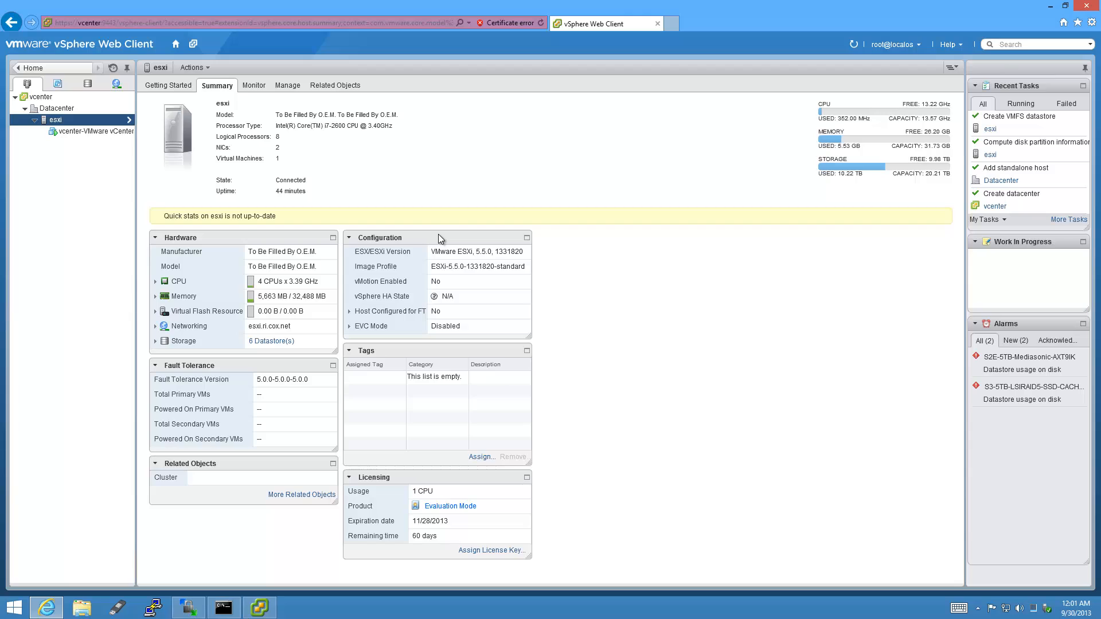
click(262, 86)
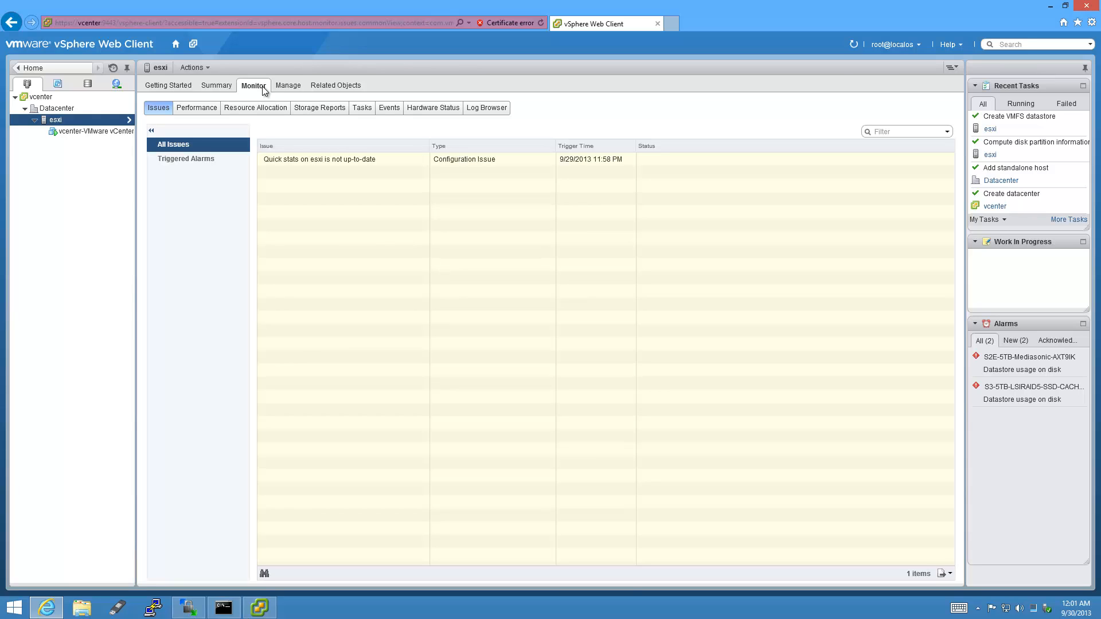
click(211, 109)
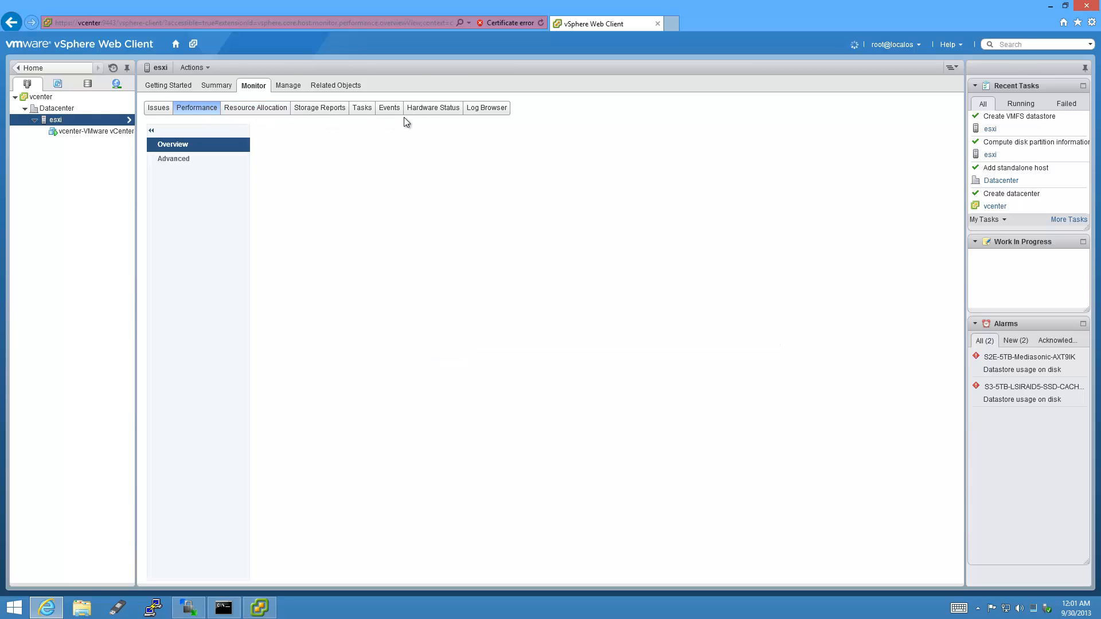
click(439, 112)
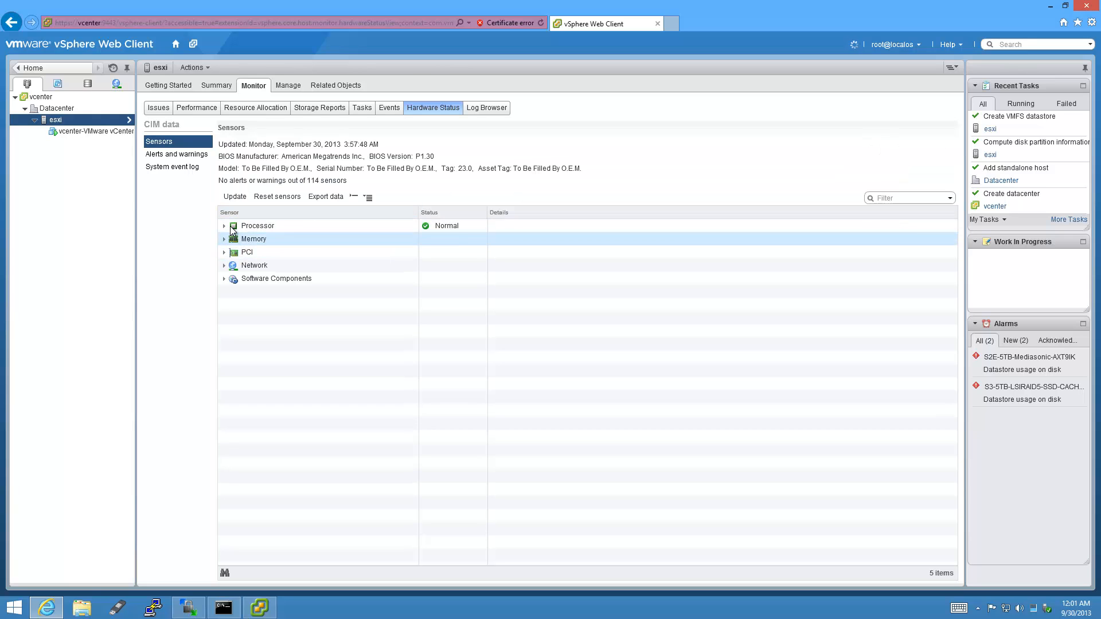
click(193, 166)
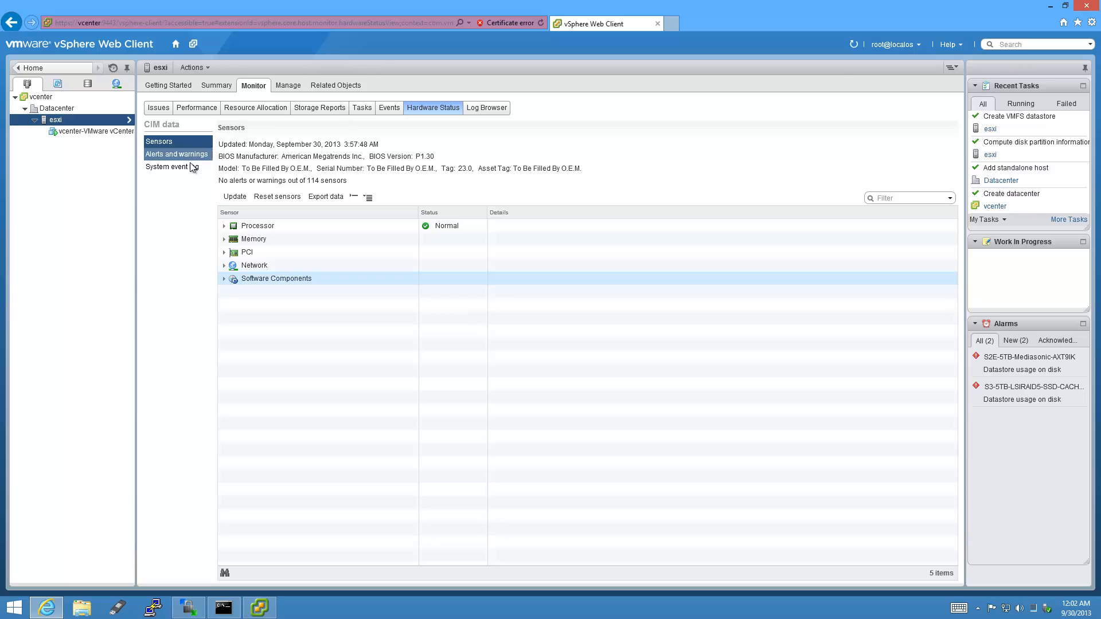
click(202, 157)
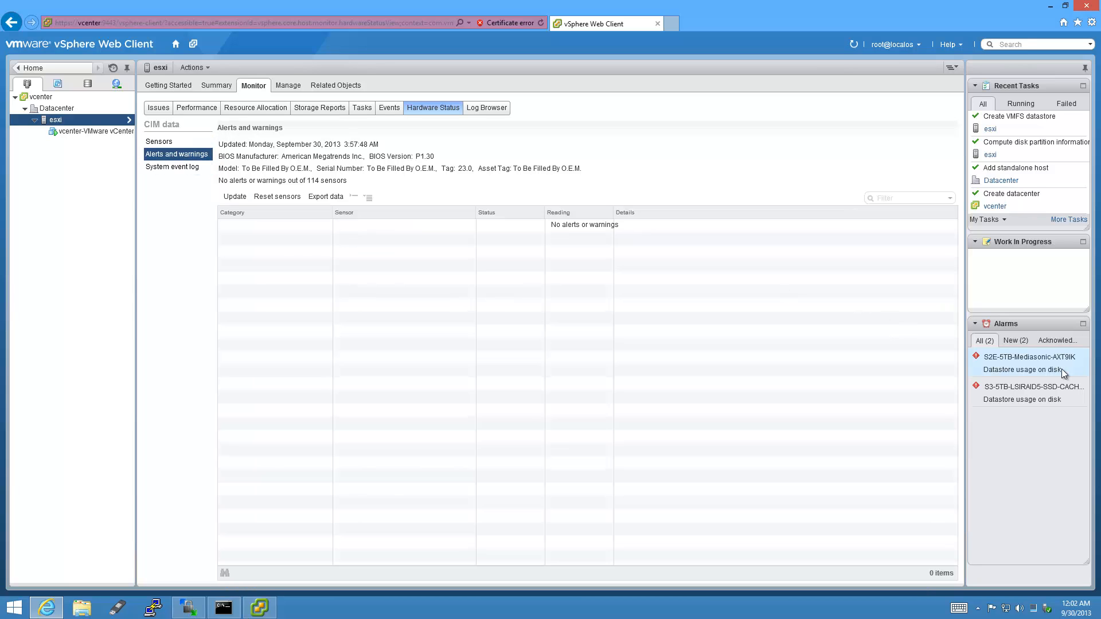
Reset the Mediasonic and S3 datastore alarms to green, then go to host management settings.
right_click(1033, 366)
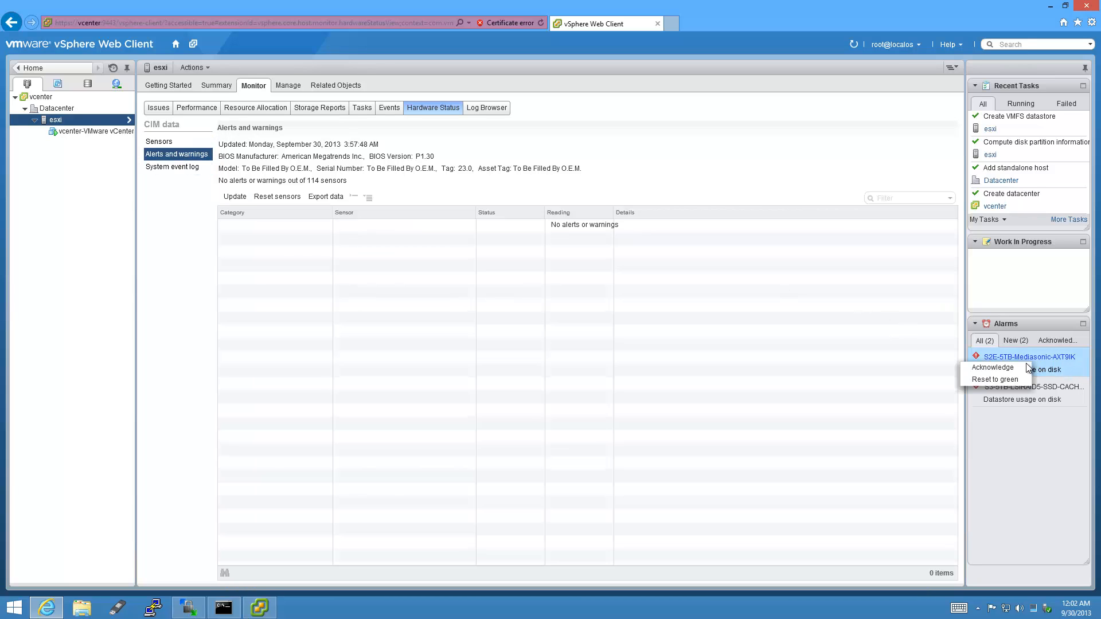
click(1003, 380)
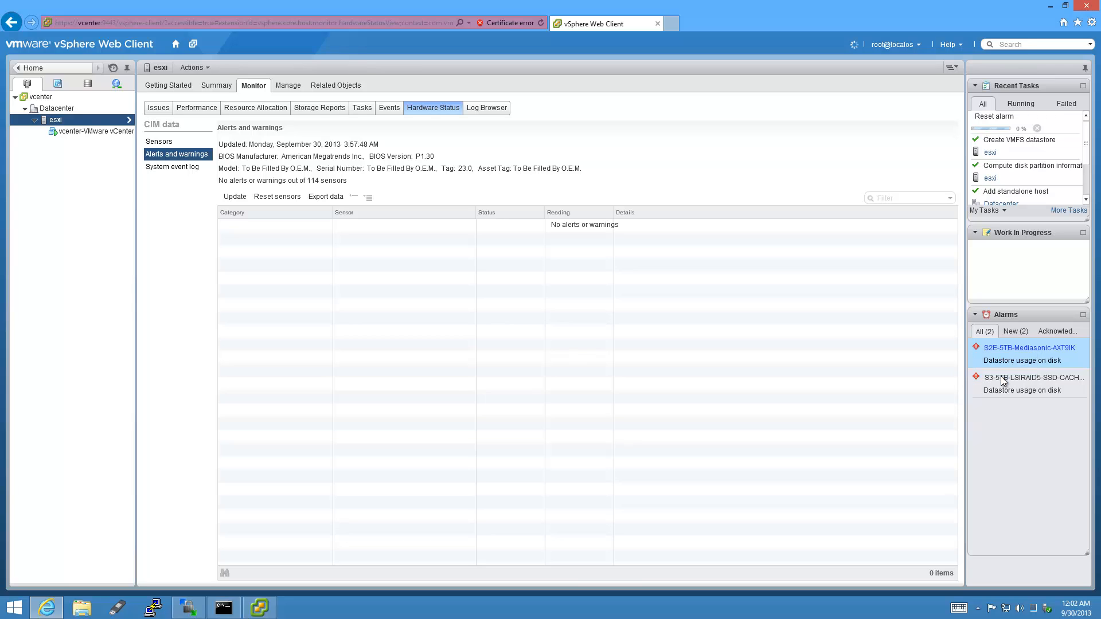
right_click(1012, 364)
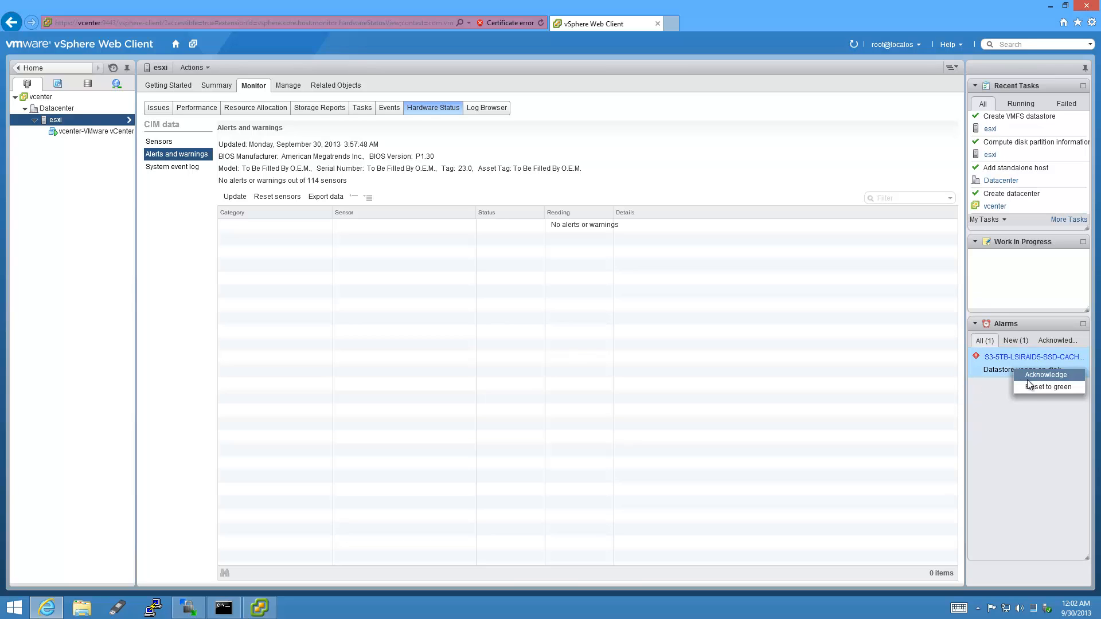
click(1032, 386)
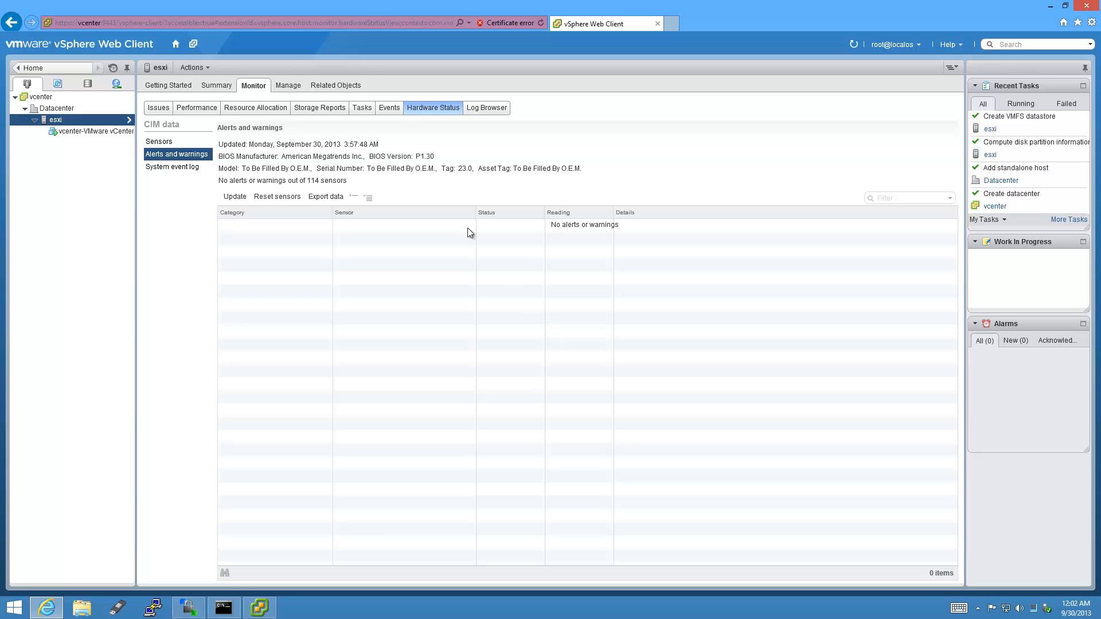
click(289, 87)
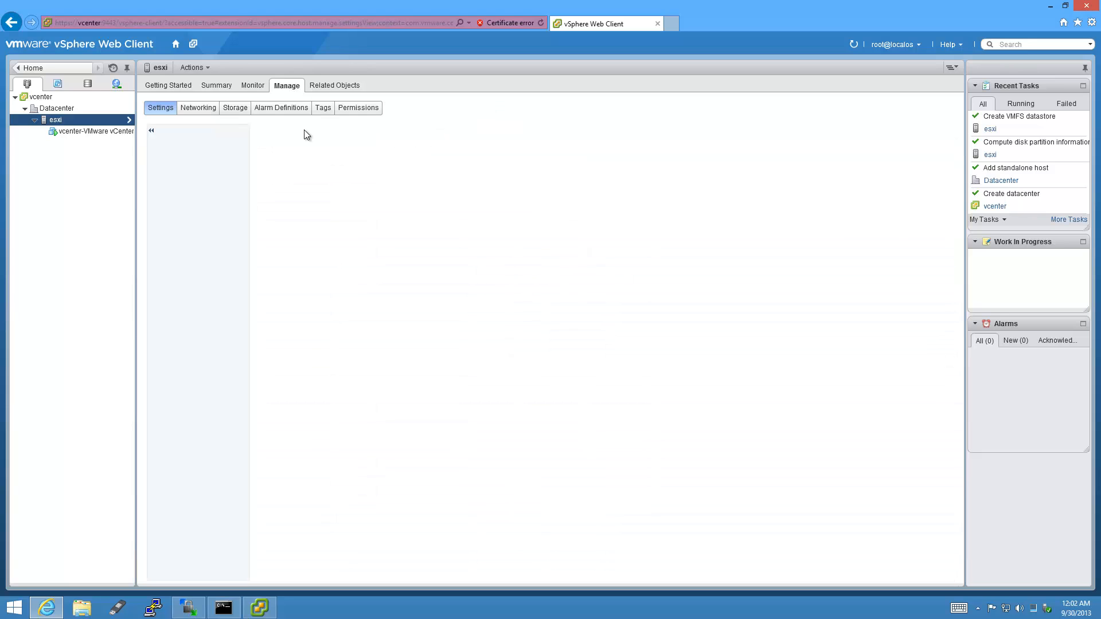
Inspect the vmhba1 storage adapter and the host's storage devices, then return Home.
click(240, 111)
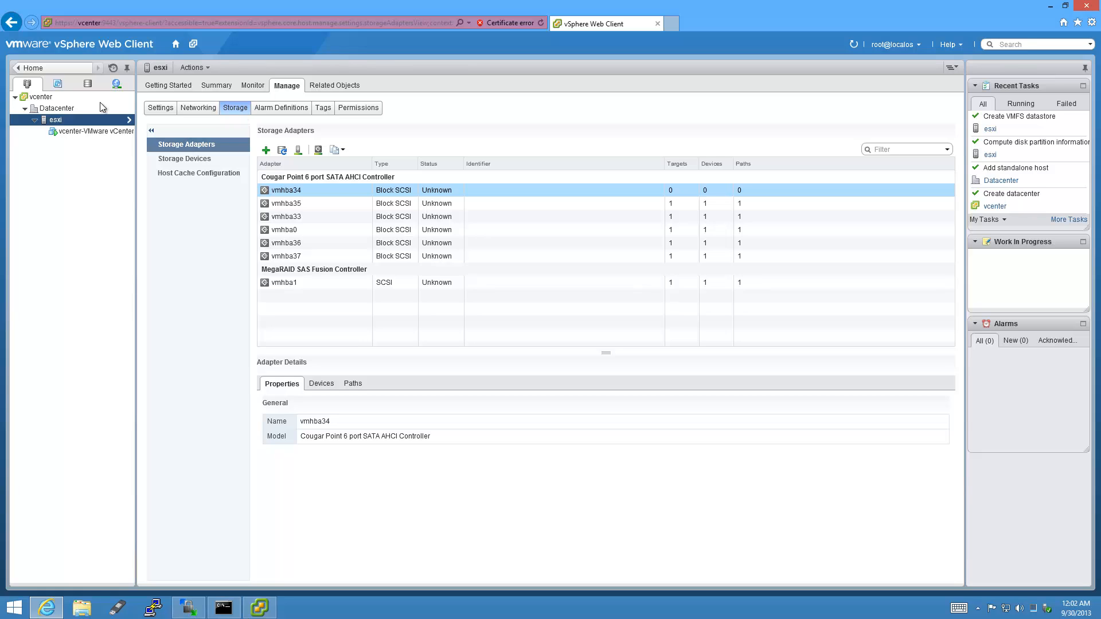
click(328, 283)
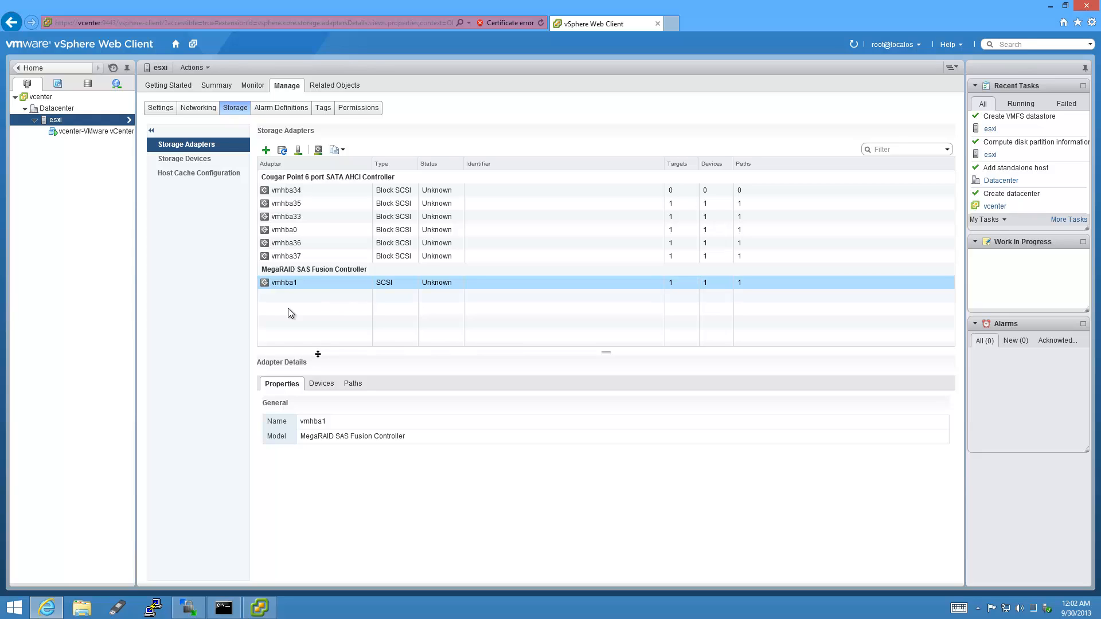
click(222, 160)
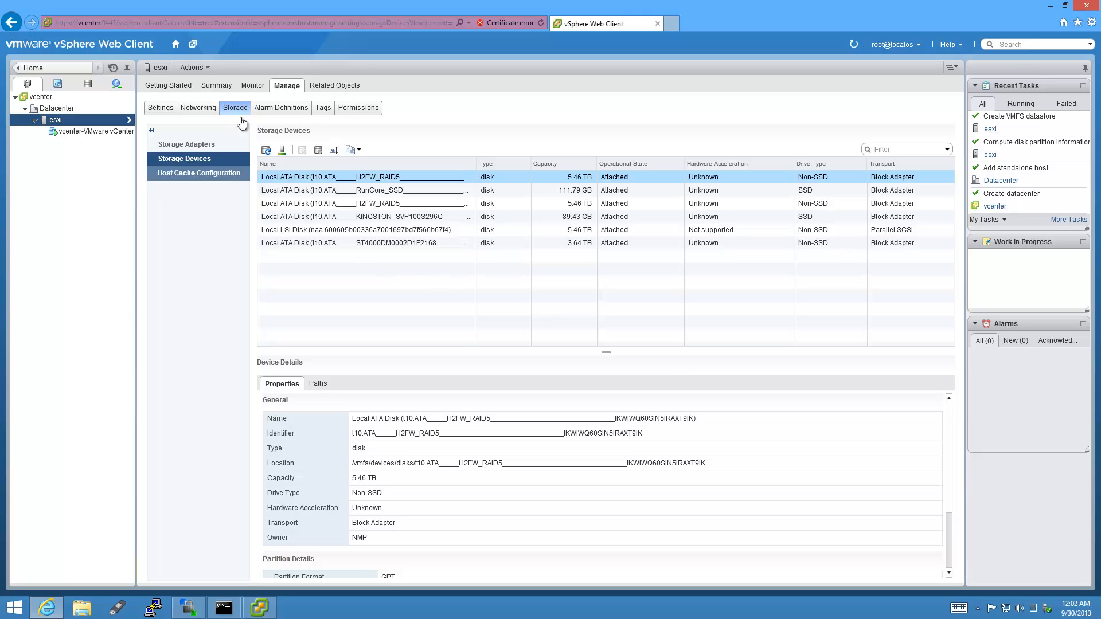
click(176, 46)
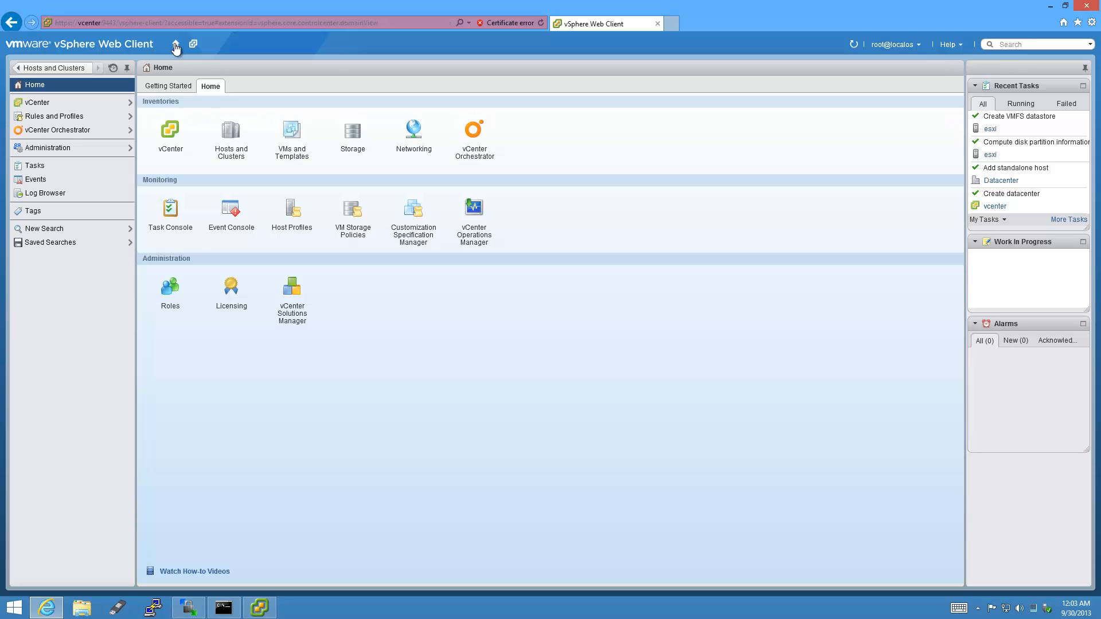
In the Storage inventory under Datacenter, rename SATA2-5.4TB-external to S2E-5TB-Mediasonic-Offsite.
click(353, 148)
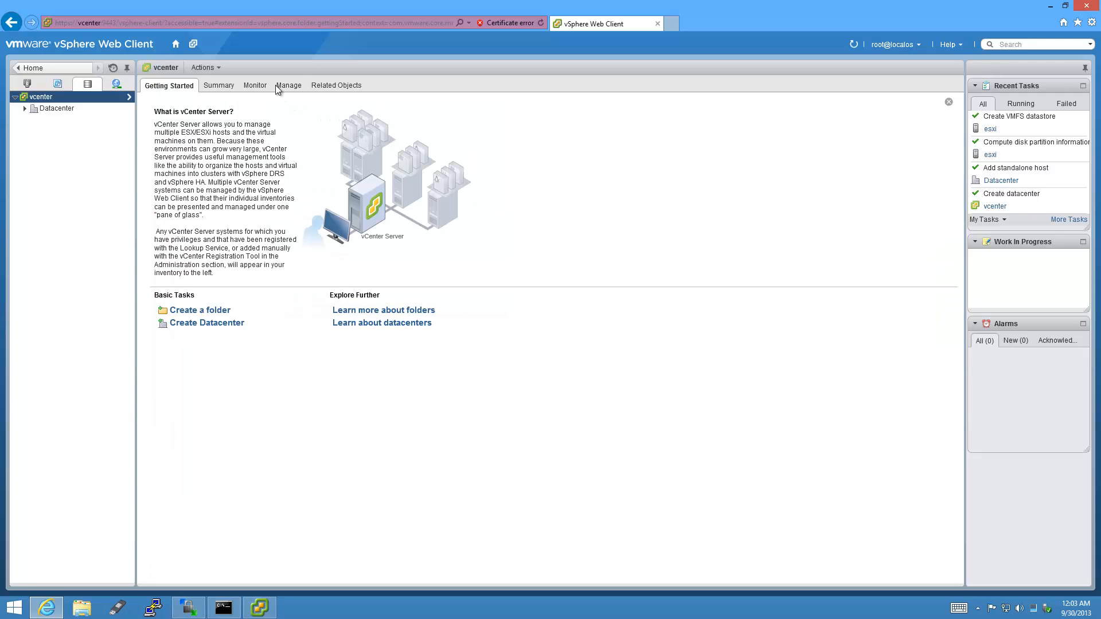
click(24, 108)
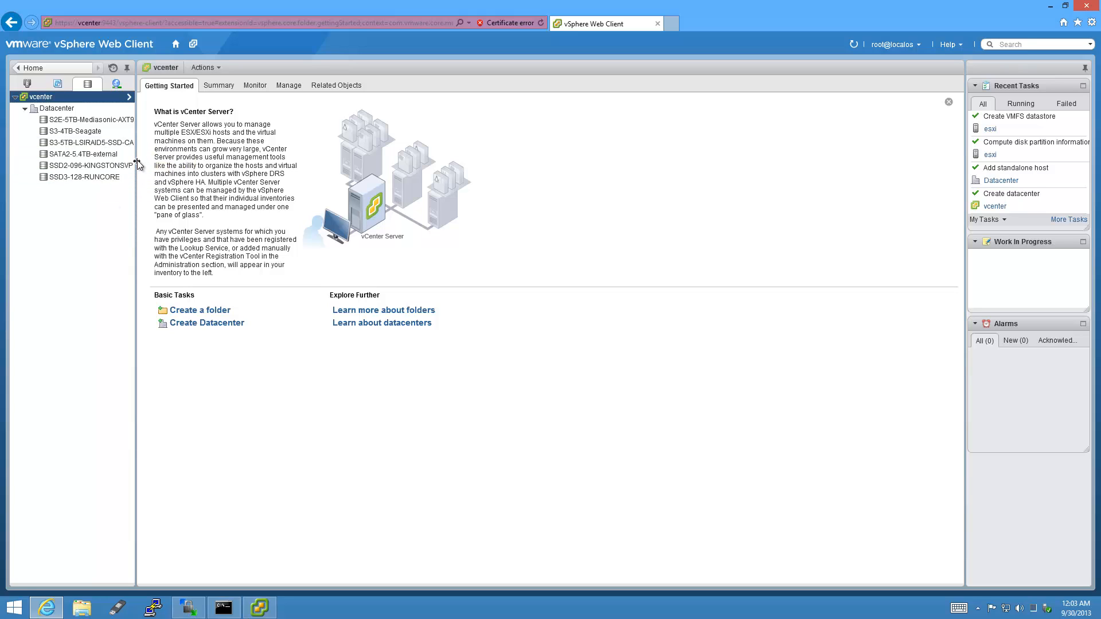
drag(136, 155, 160, 153)
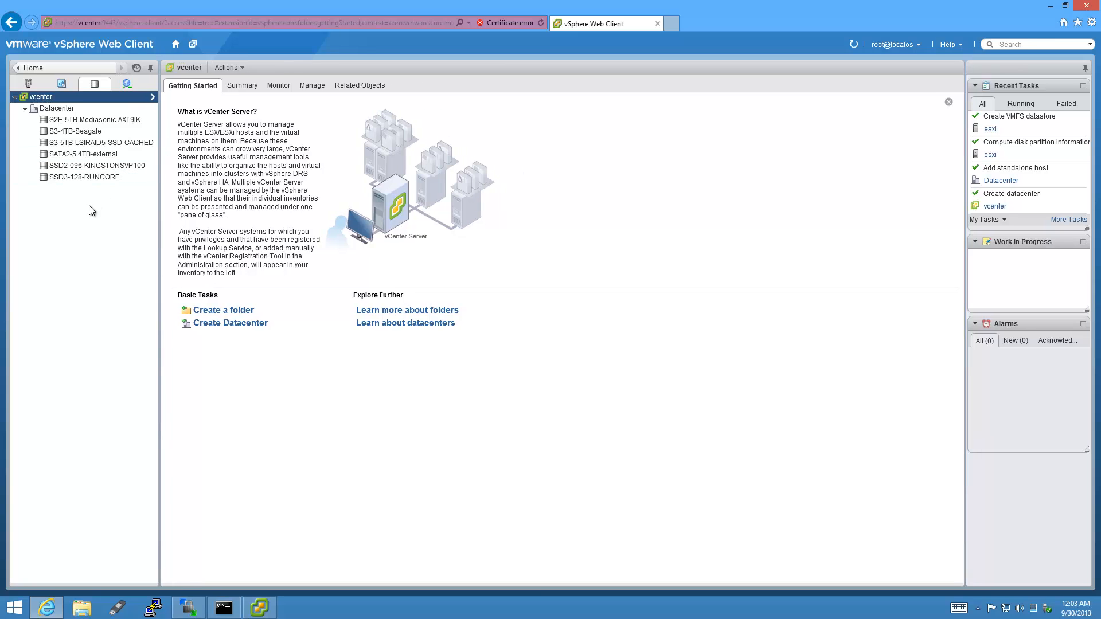
click(137, 154)
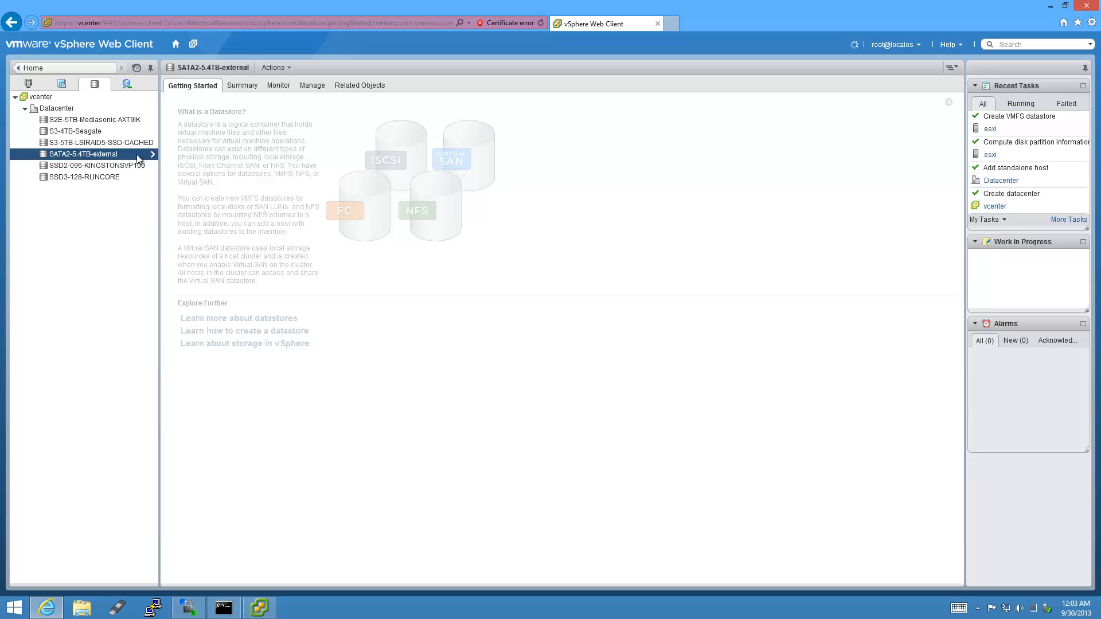
right_click(137, 154)
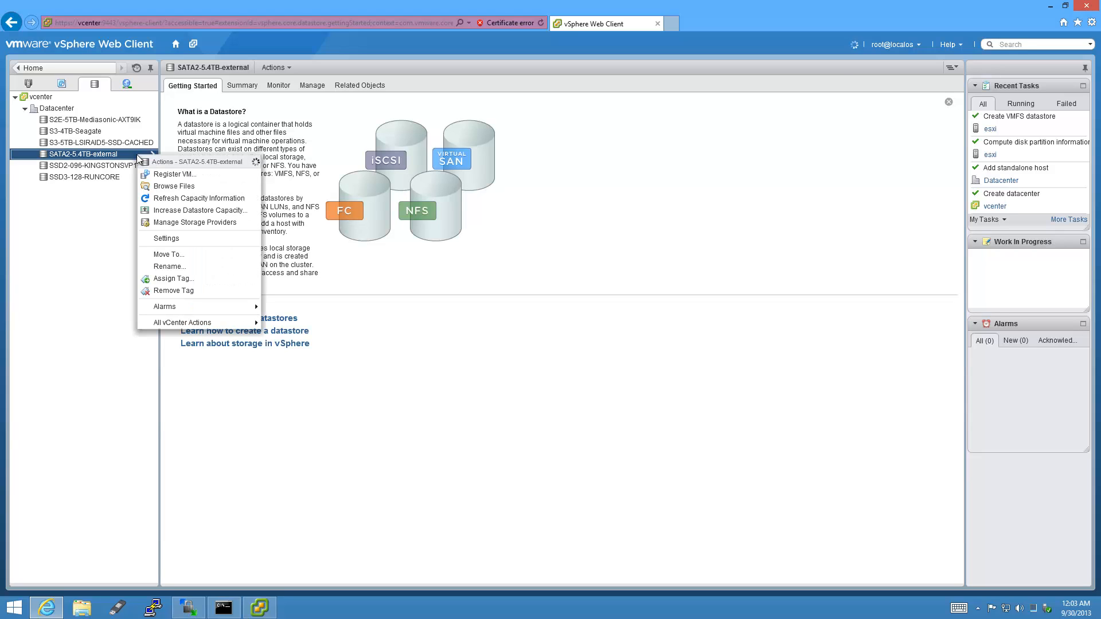
click(172, 266)
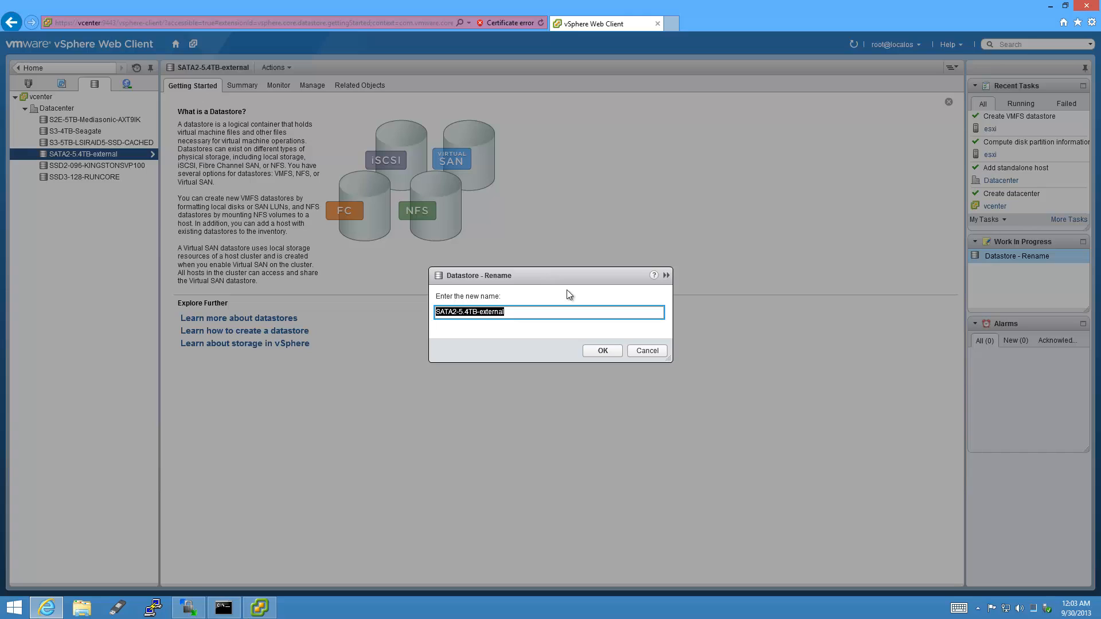
text(S2E)
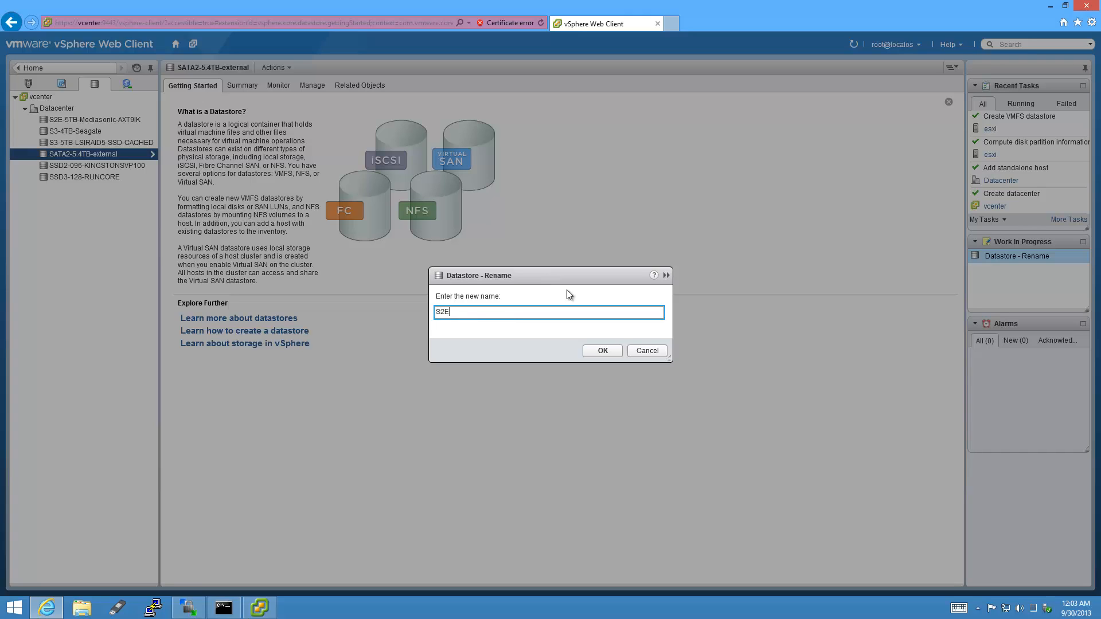
text(-5TB-Medi)
text(asonic)
text(-AXT9IK)
key(Return)
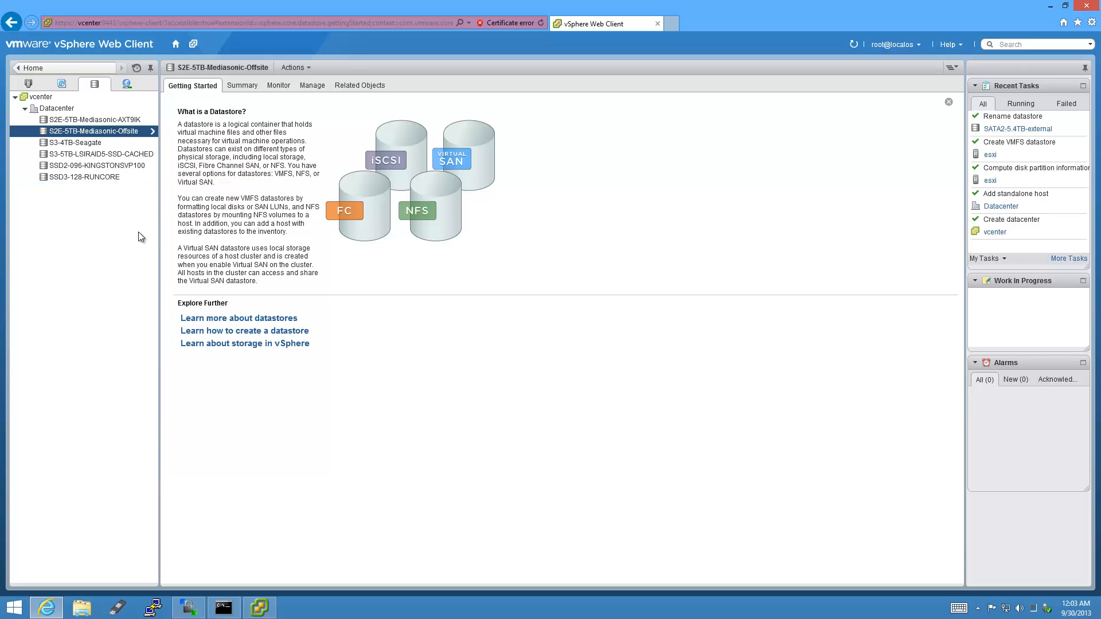
Browse the datastore's files, looking inside the .sdd.sf folder and back at the top level.
right_click(141, 132)
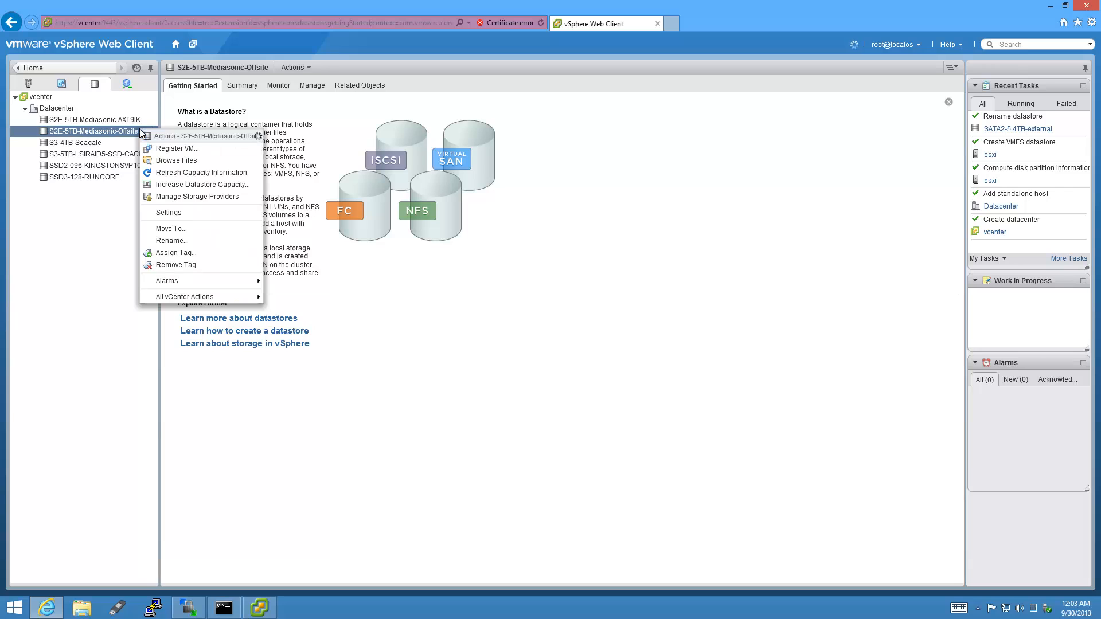
click(200, 161)
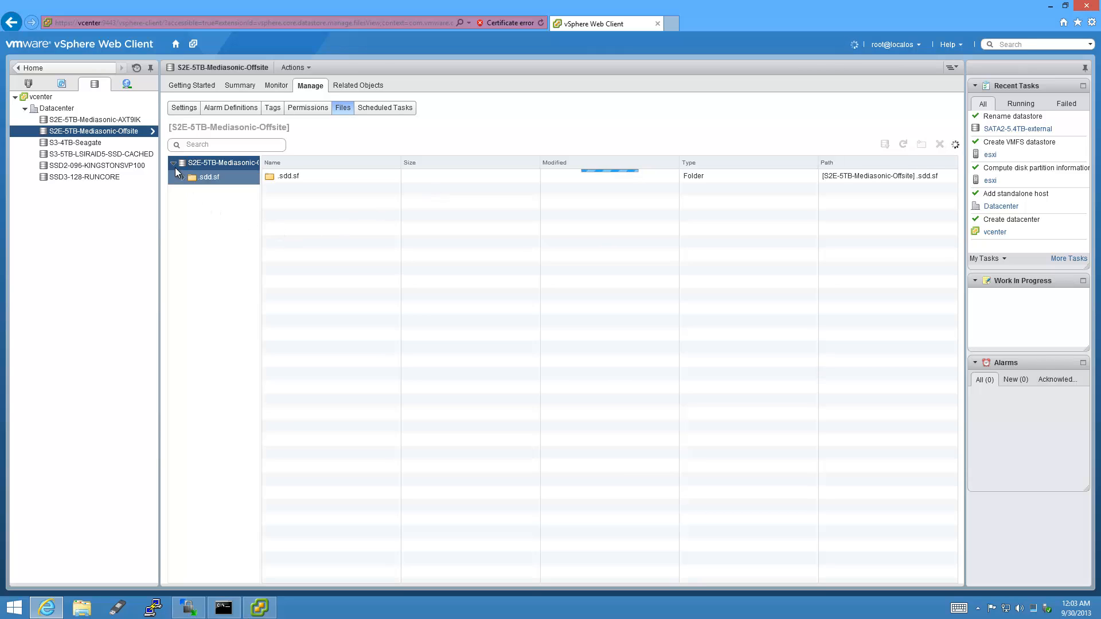
click(183, 177)
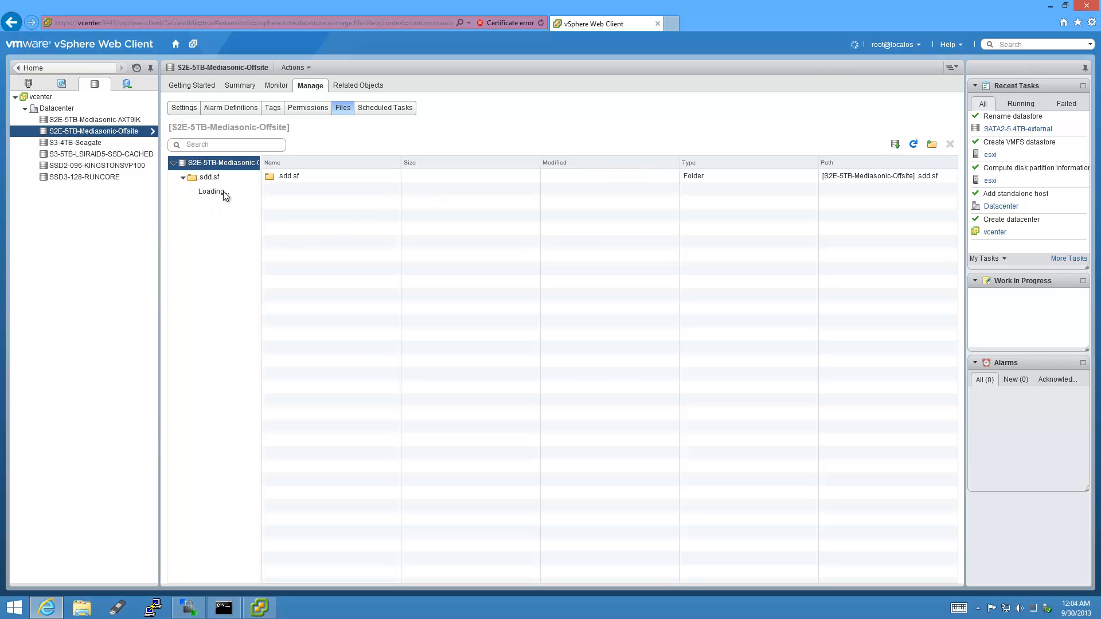
click(201, 180)
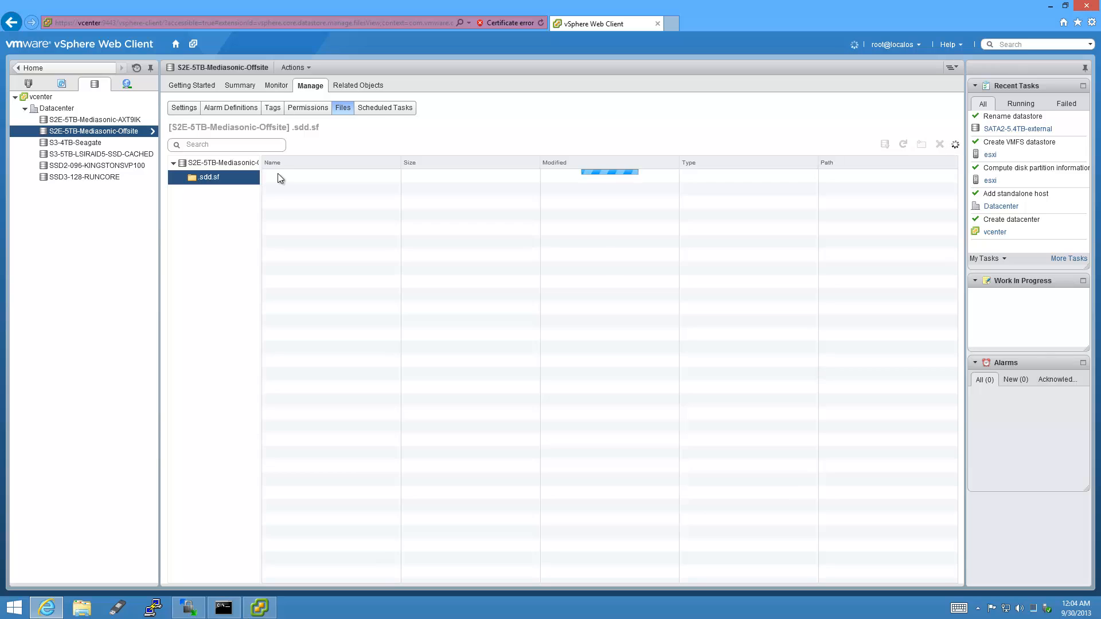
click(222, 166)
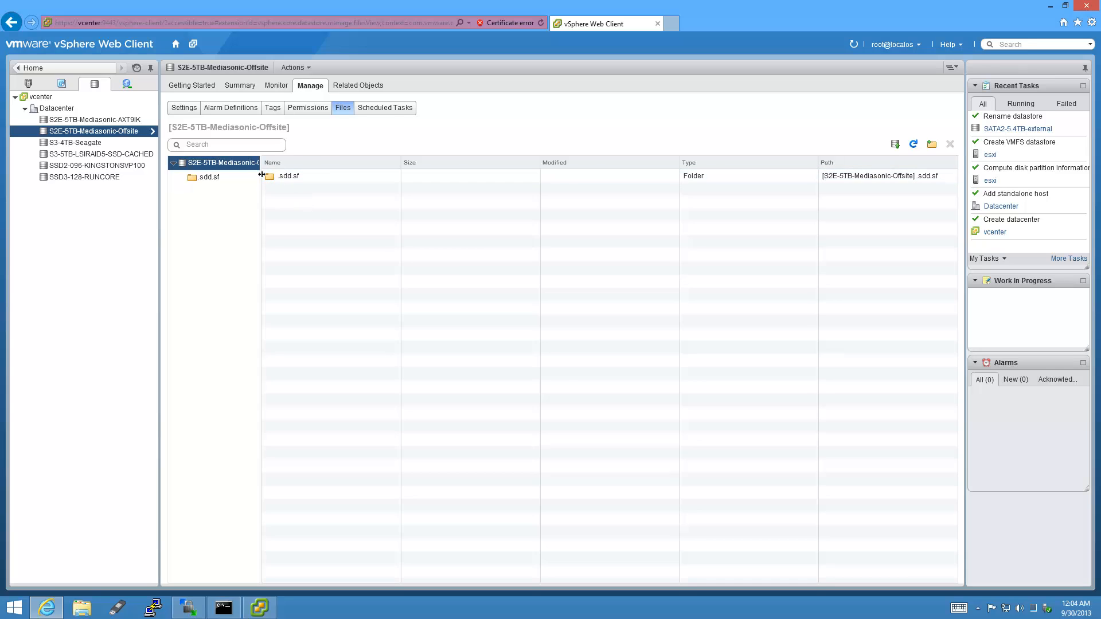
drag(262, 173, 285, 173)
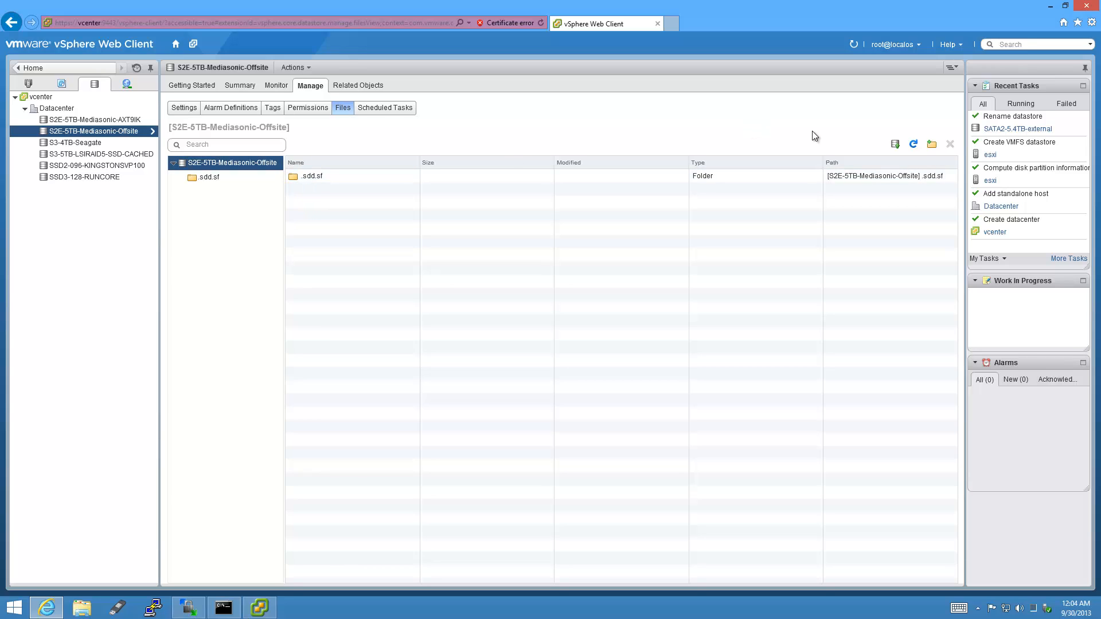
Create and open an ISO folder, then fetch the Client Integration Plug-in installer.
click(929, 148)
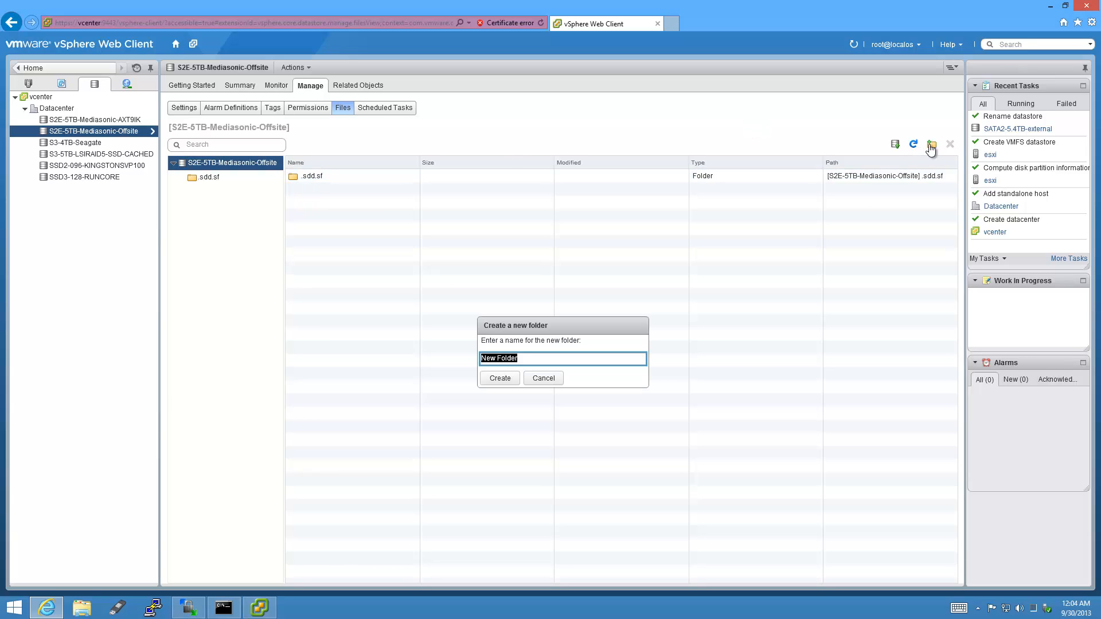
key(BackSpace)
click(513, 380)
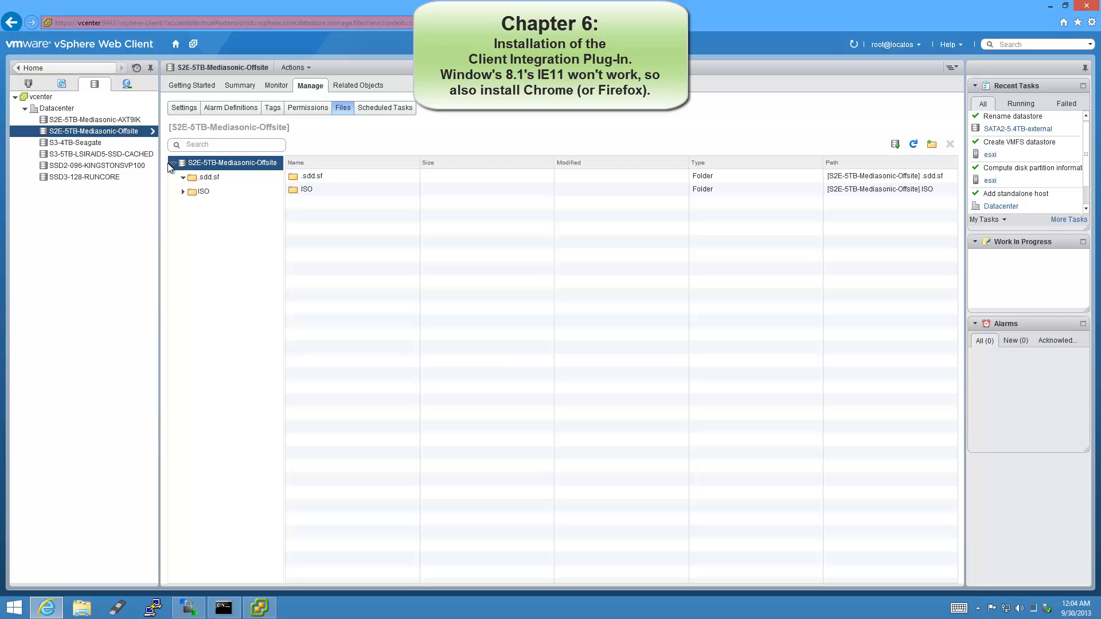
click(184, 191)
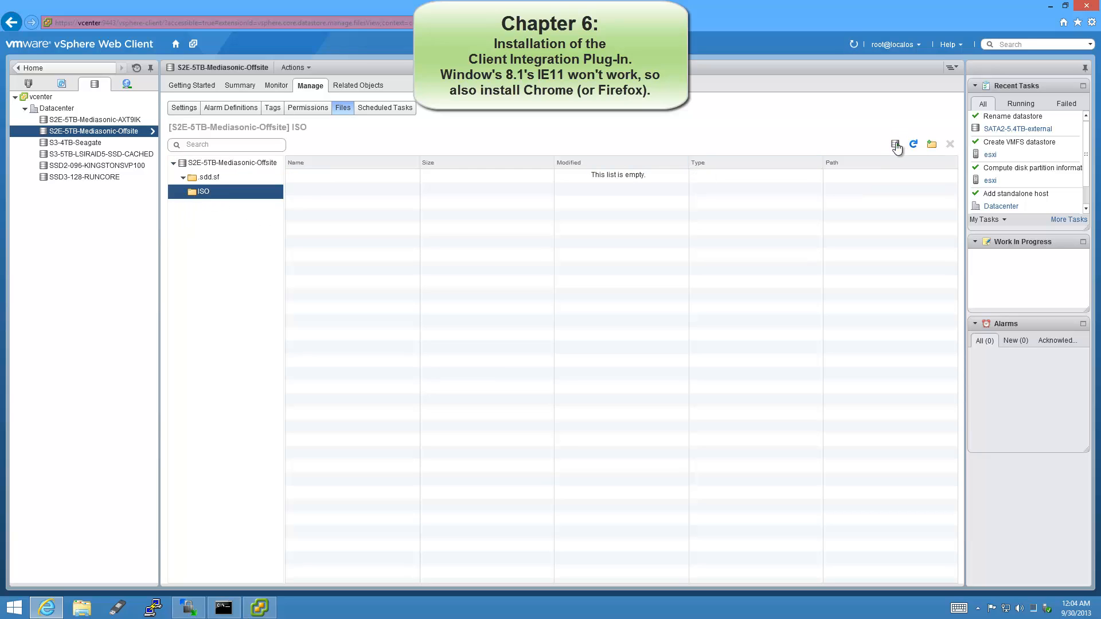
click(896, 147)
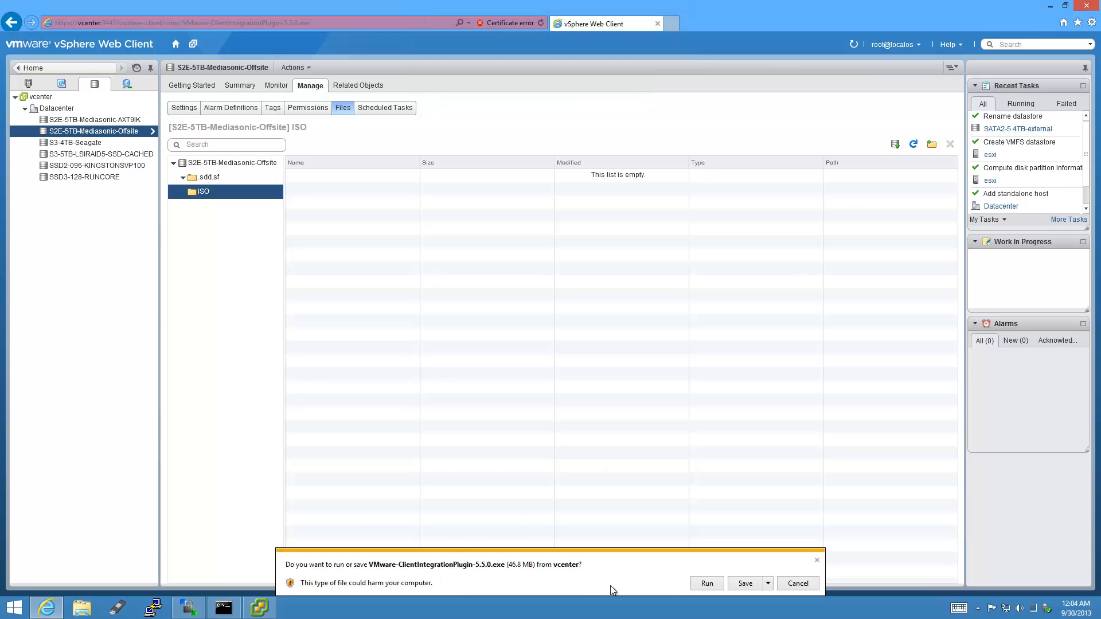
Save the Client Integration Plug-in installer to the Downloads folder.
click(768, 585)
click(813, 572)
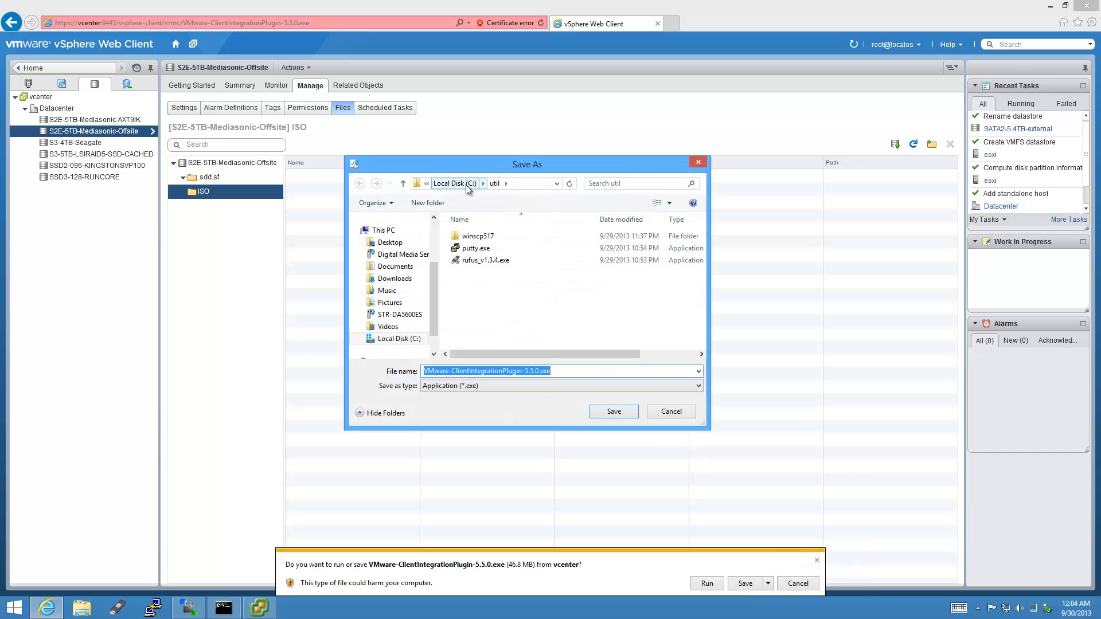
click(394, 278)
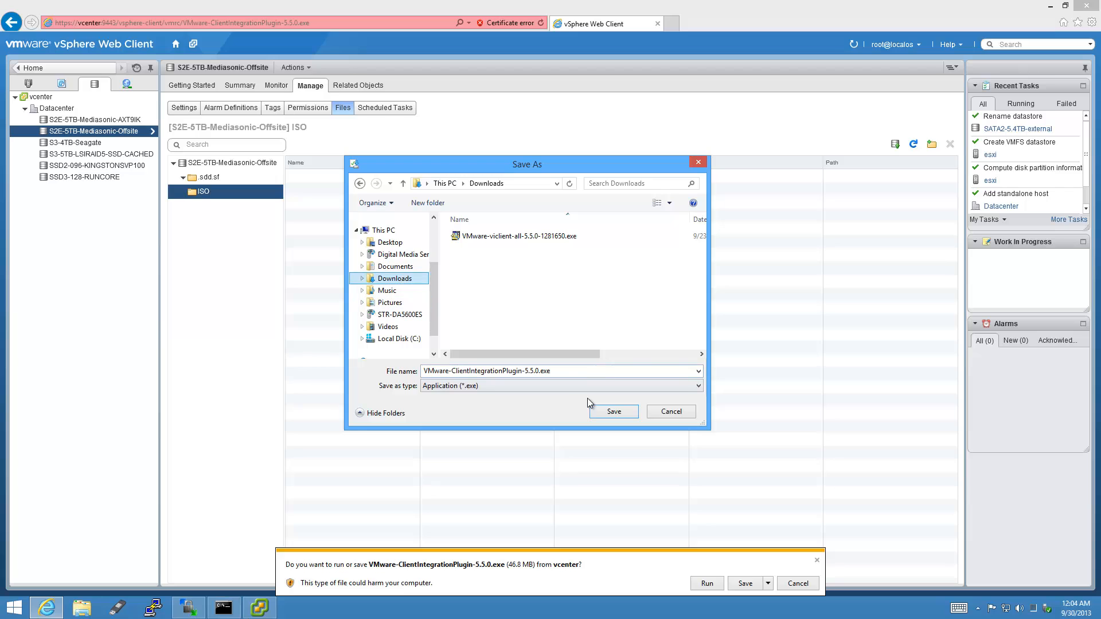
click(613, 412)
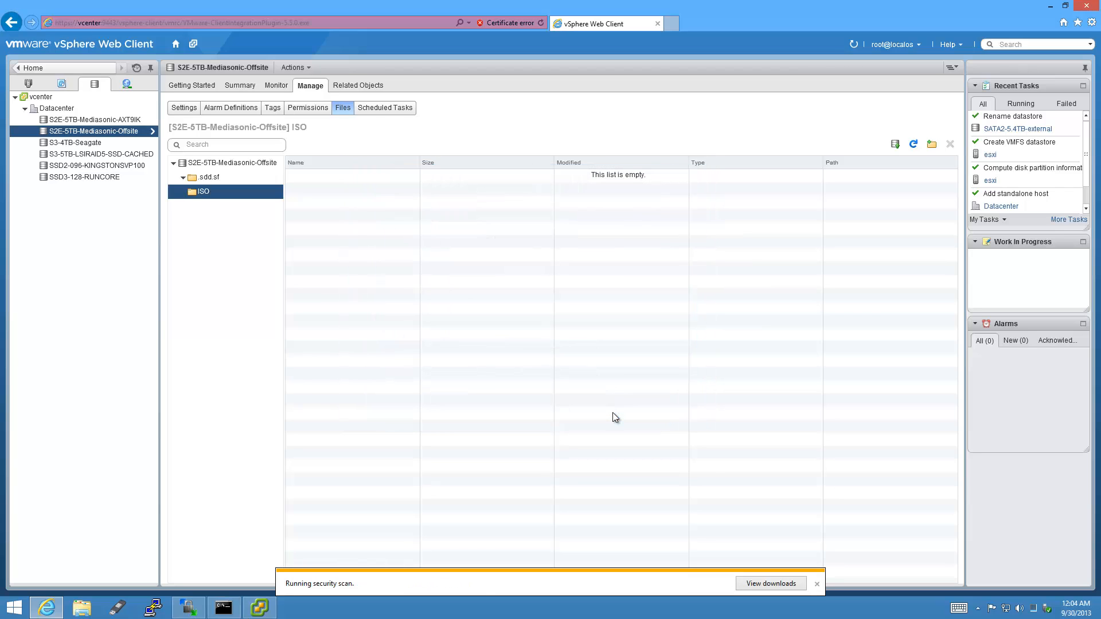
Run the downloaded installer, allow it to make changes, and close Internet Explorer.
click(654, 584)
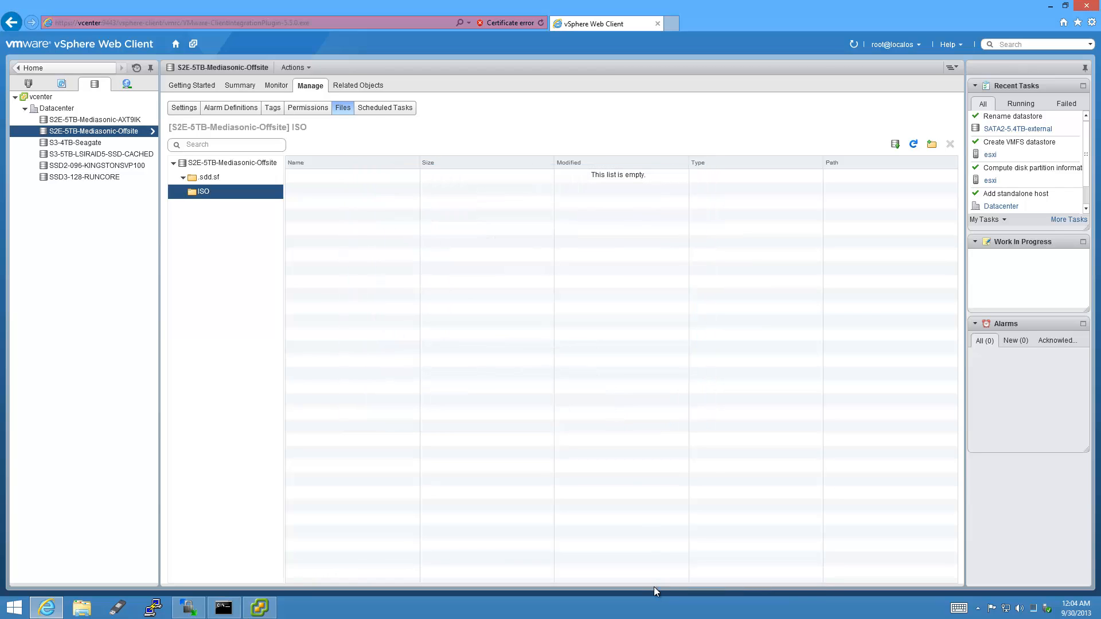
click(607, 331)
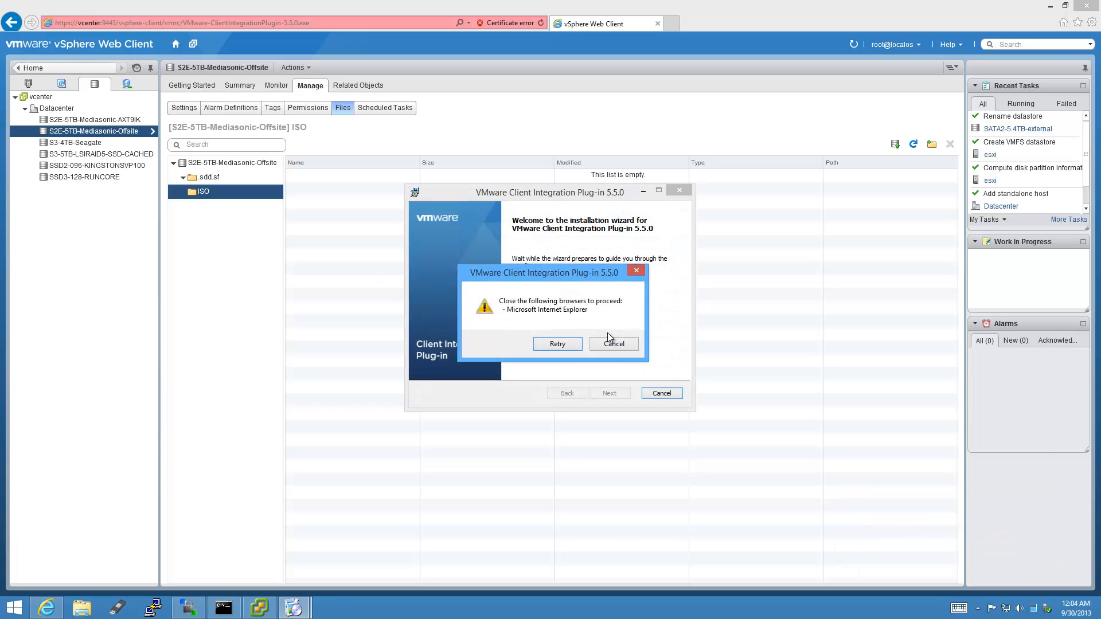
click(1088, 8)
click(1088, 8)
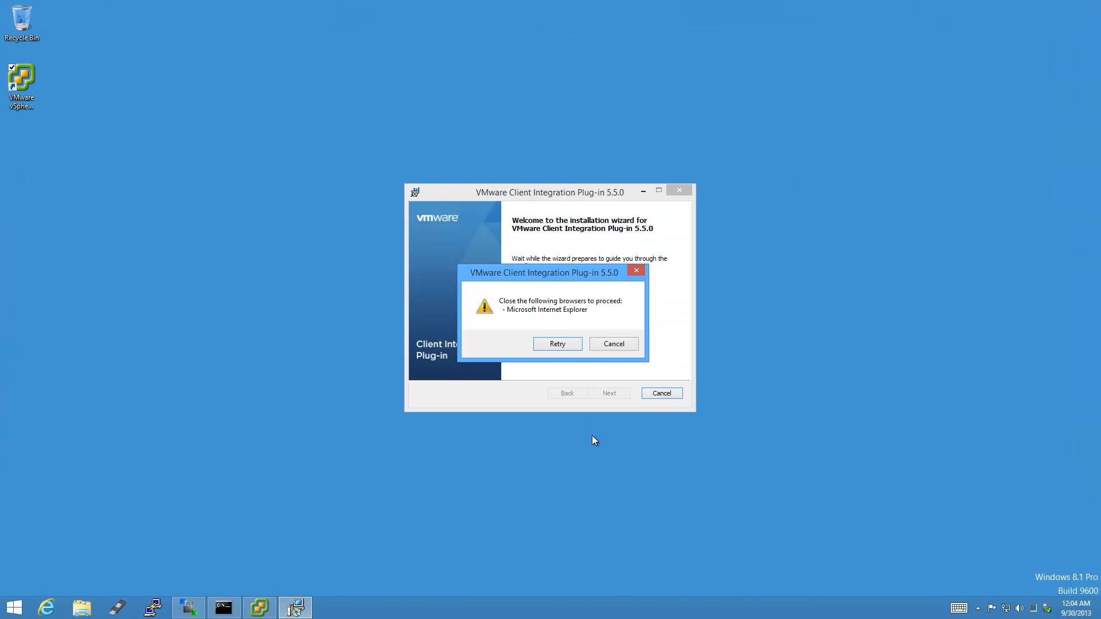
Retry, accept the license terms, and install Client Integration Plug-in 5.5.0 into the default Program Files folder.
click(573, 344)
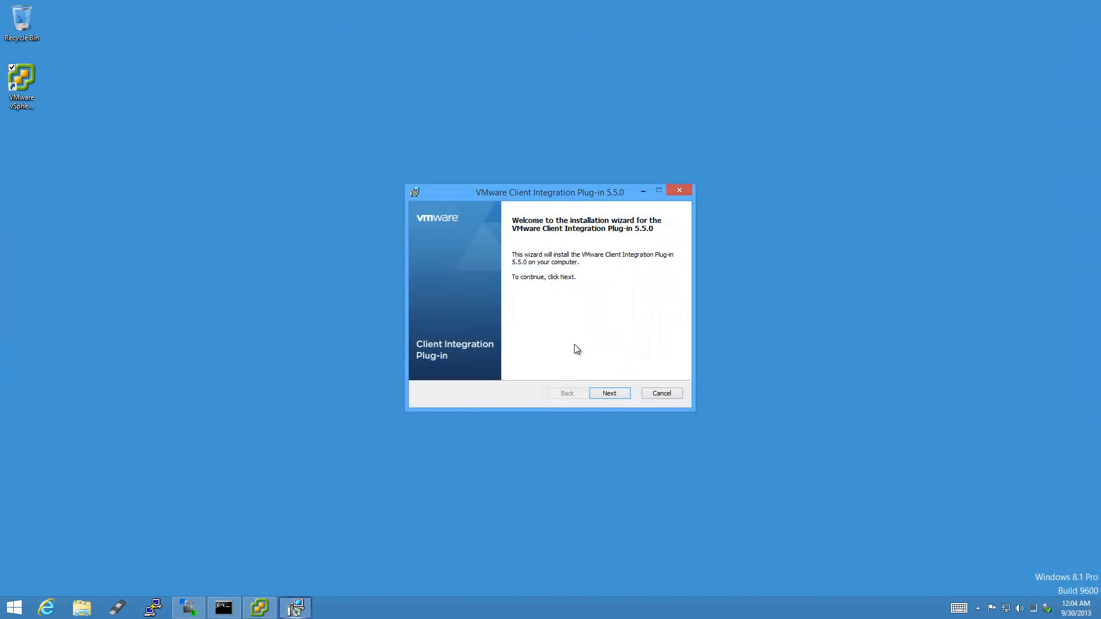
click(617, 394)
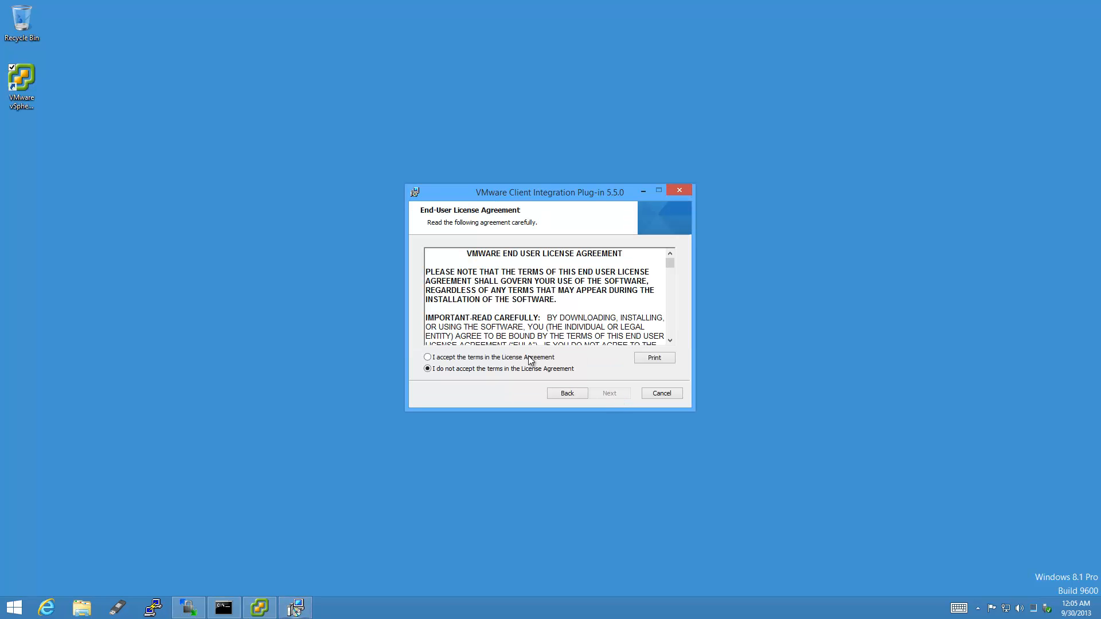
click(428, 358)
click(609, 394)
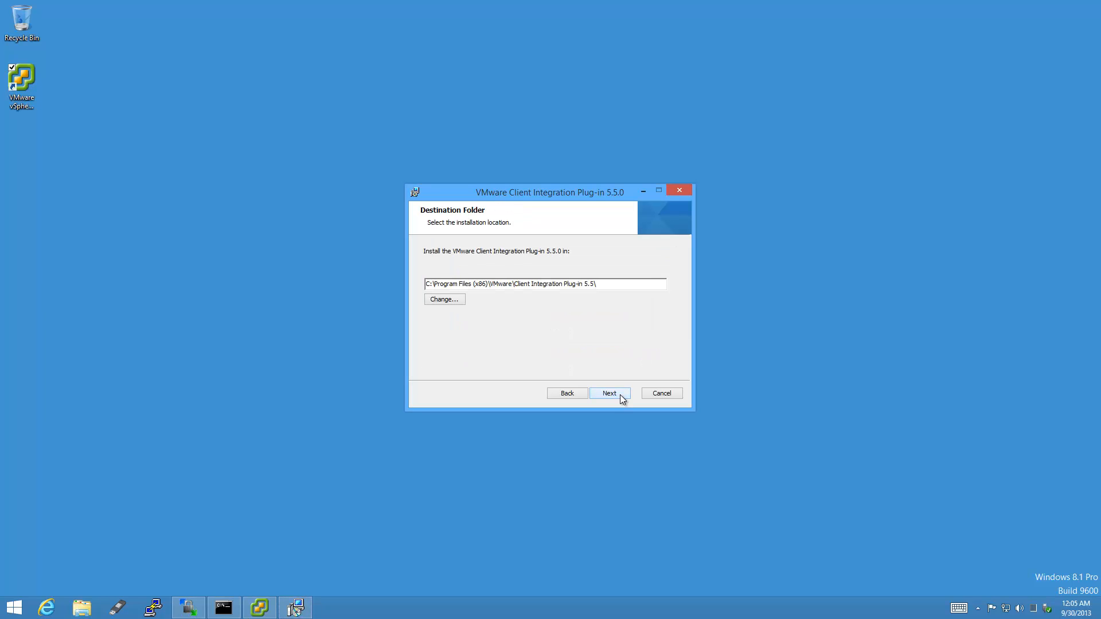
click(621, 395)
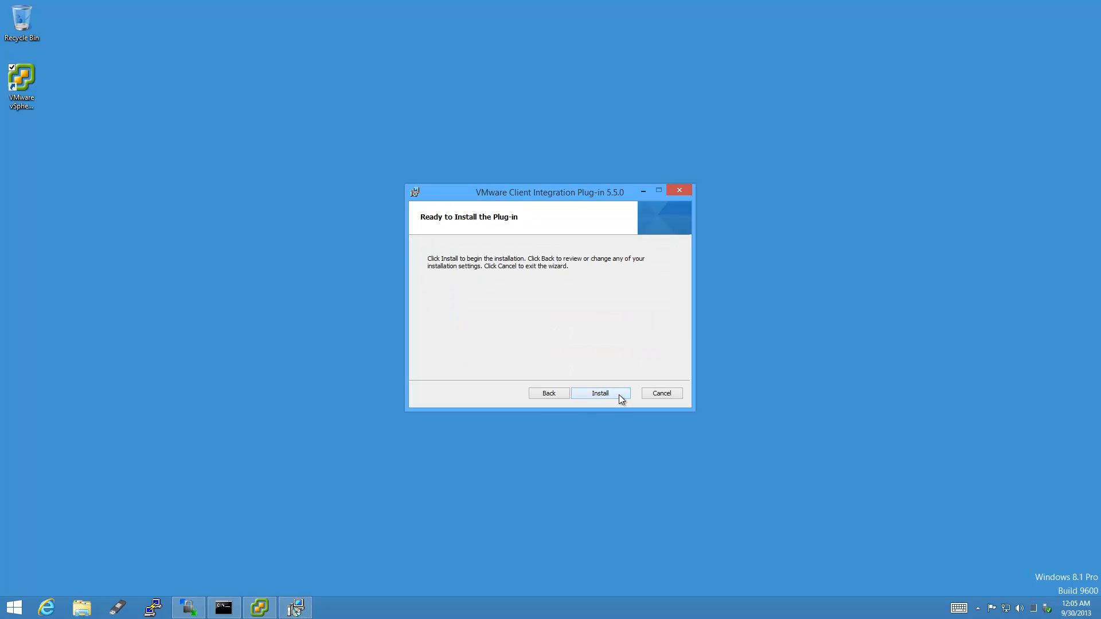
click(618, 395)
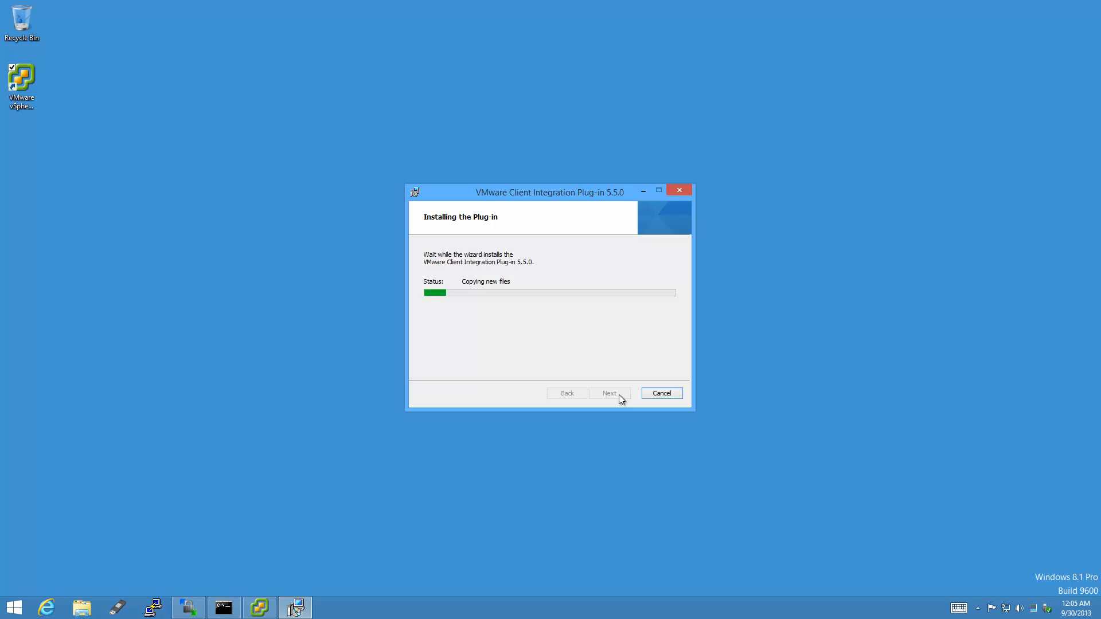
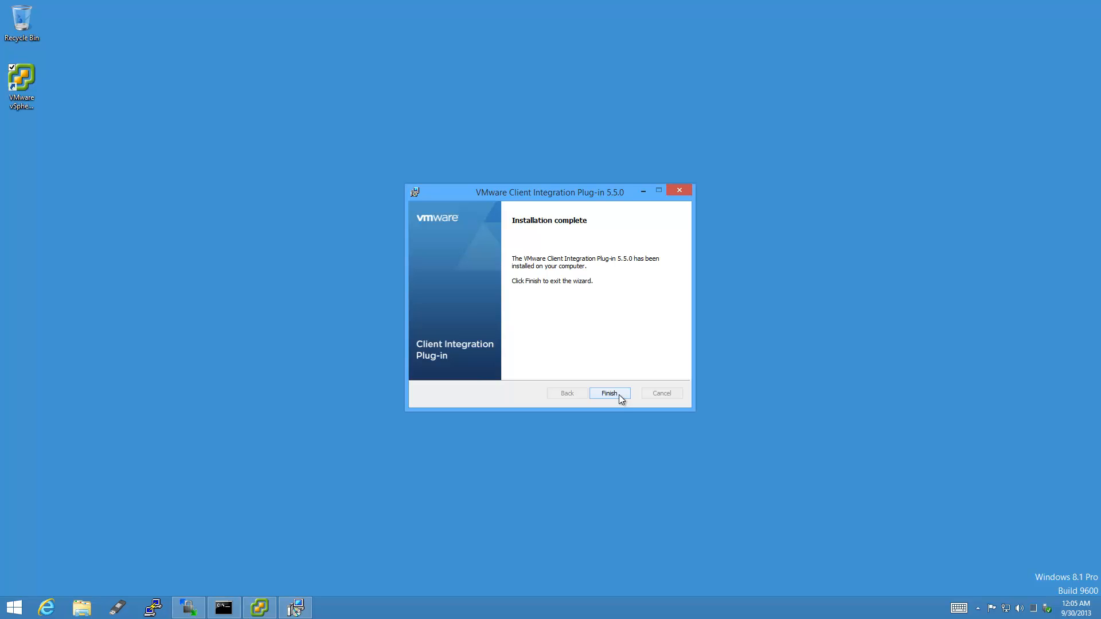
Finish the Client Integration Plug-in 5.5.0 installation and close the wizard.
click(619, 395)
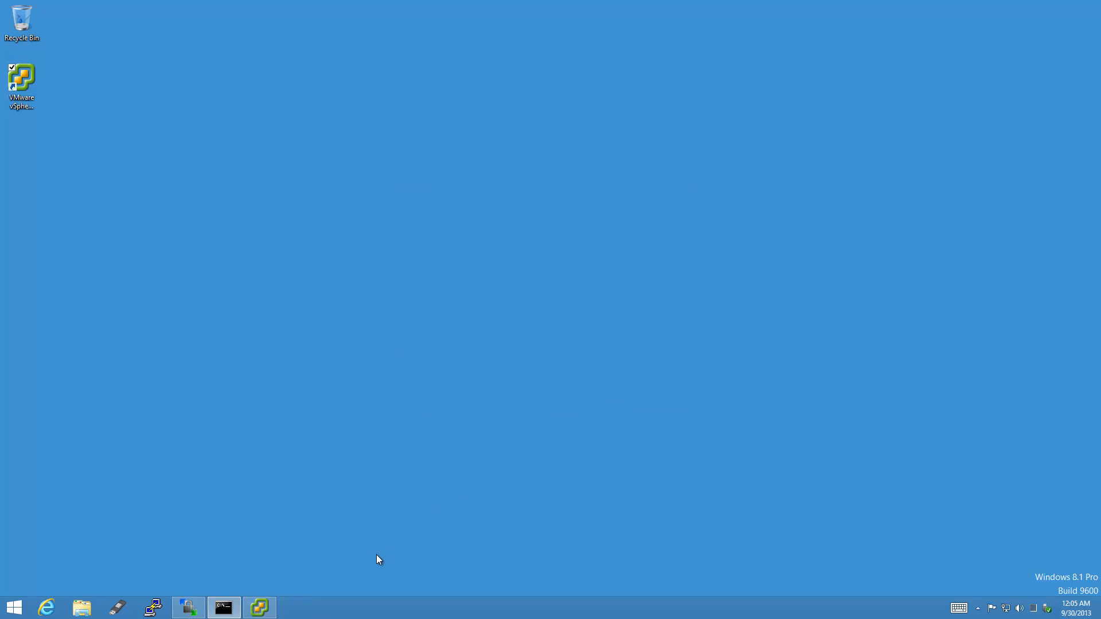
click(47, 608)
click(114, 22)
text(https:)
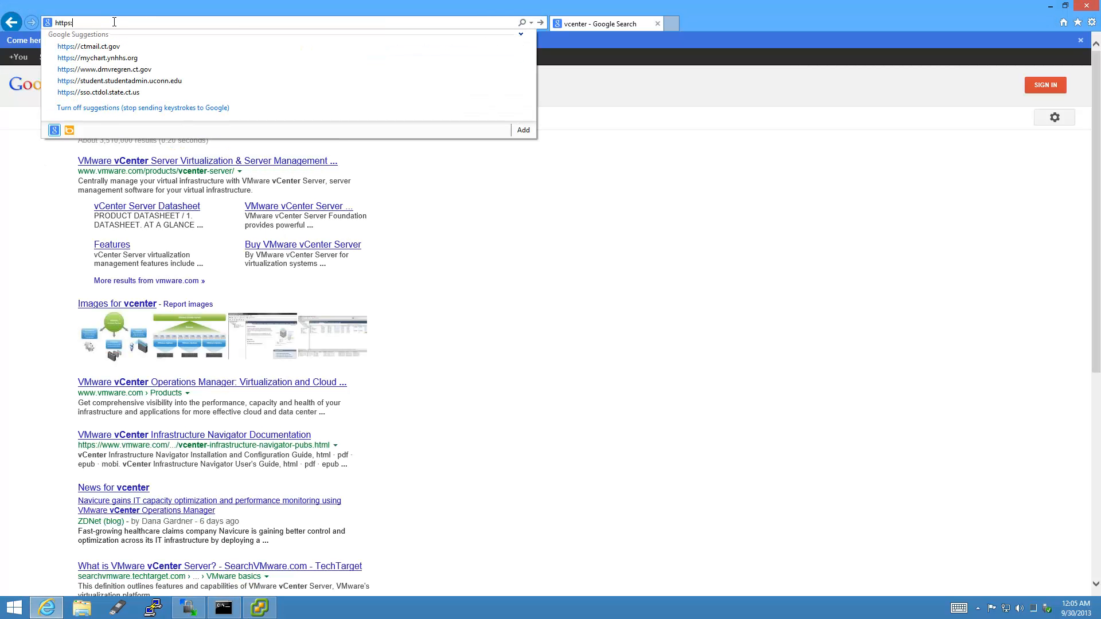
text(//vcenter/)
key(Return)
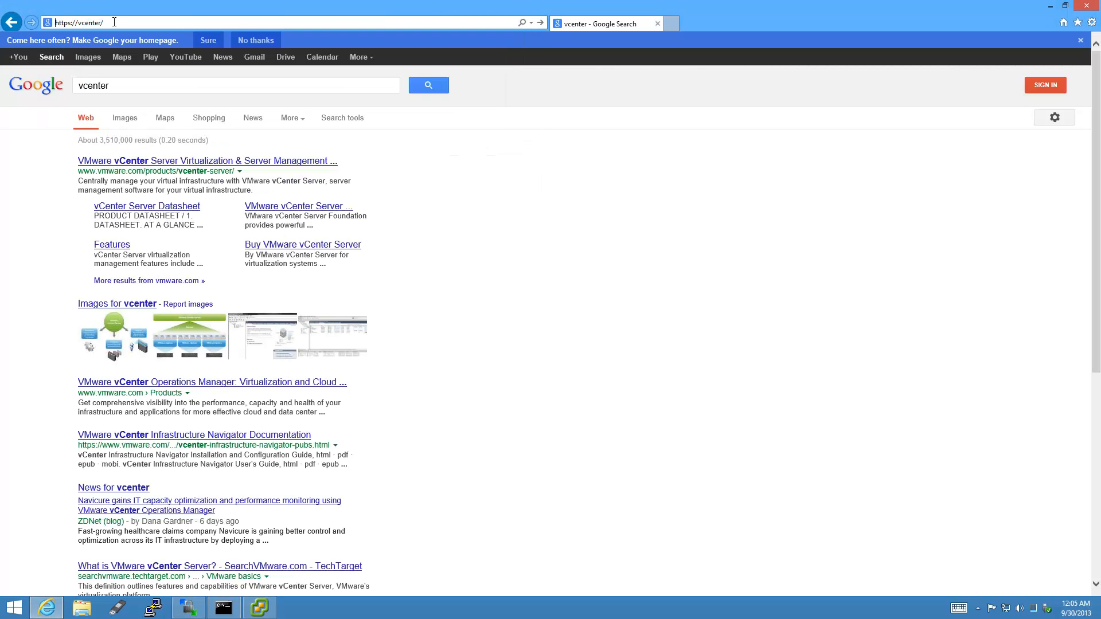
click(191, 194)
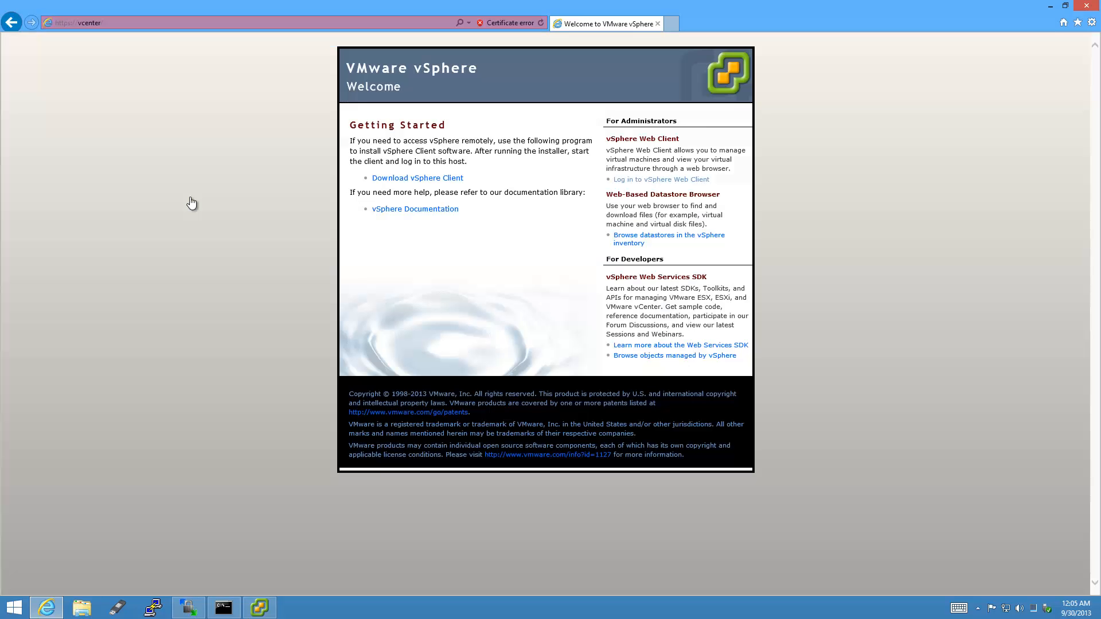
click(701, 180)
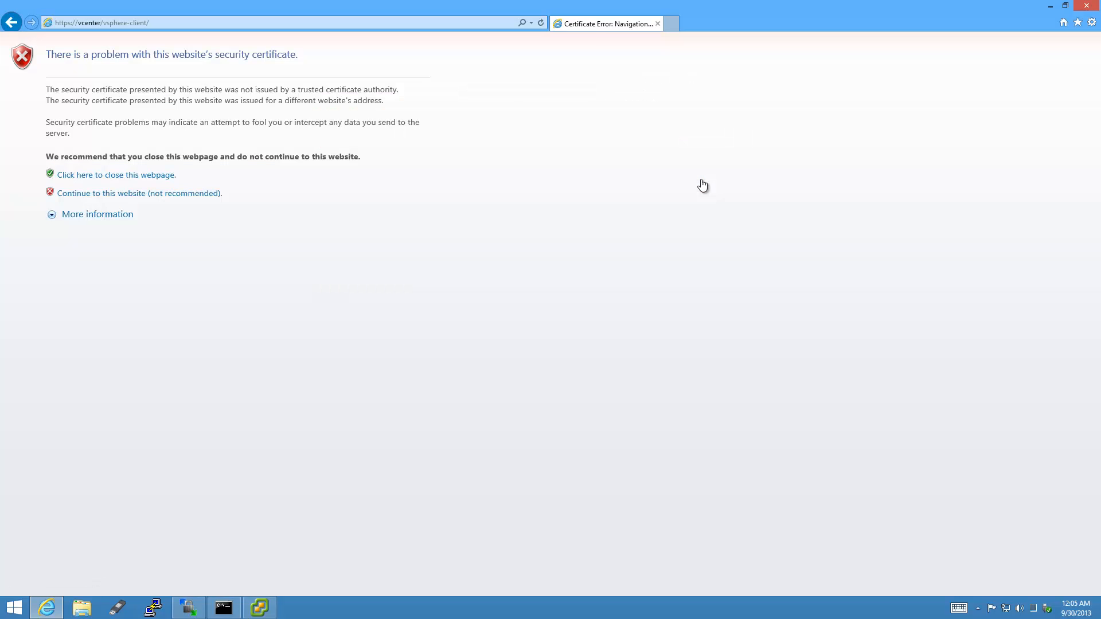
click(215, 195)
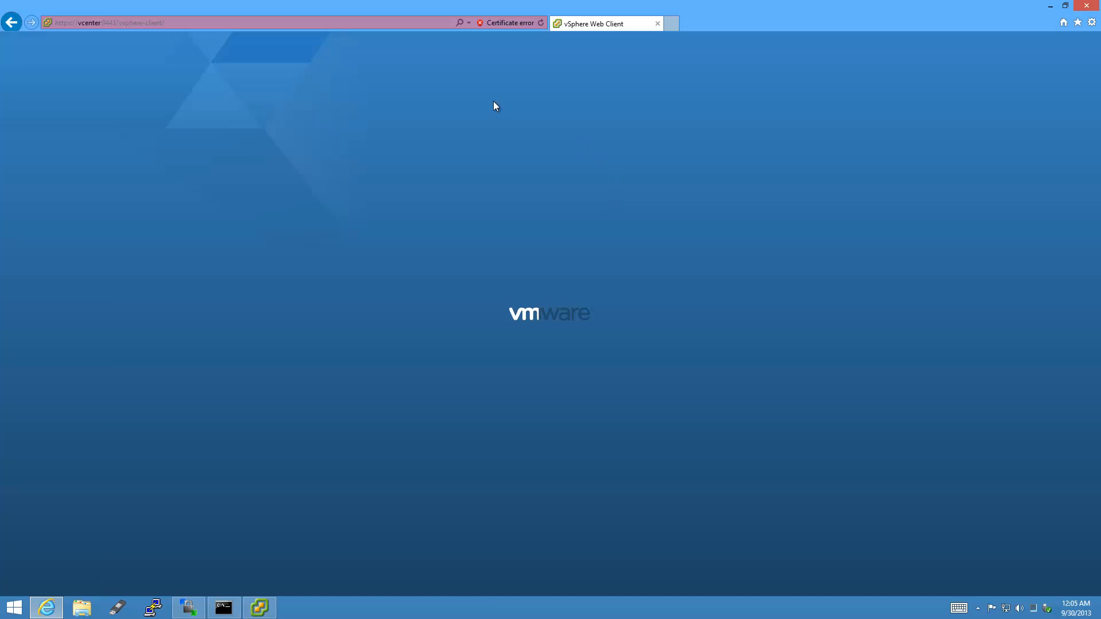
click(1091, 23)
click(1092, 22)
click(1091, 23)
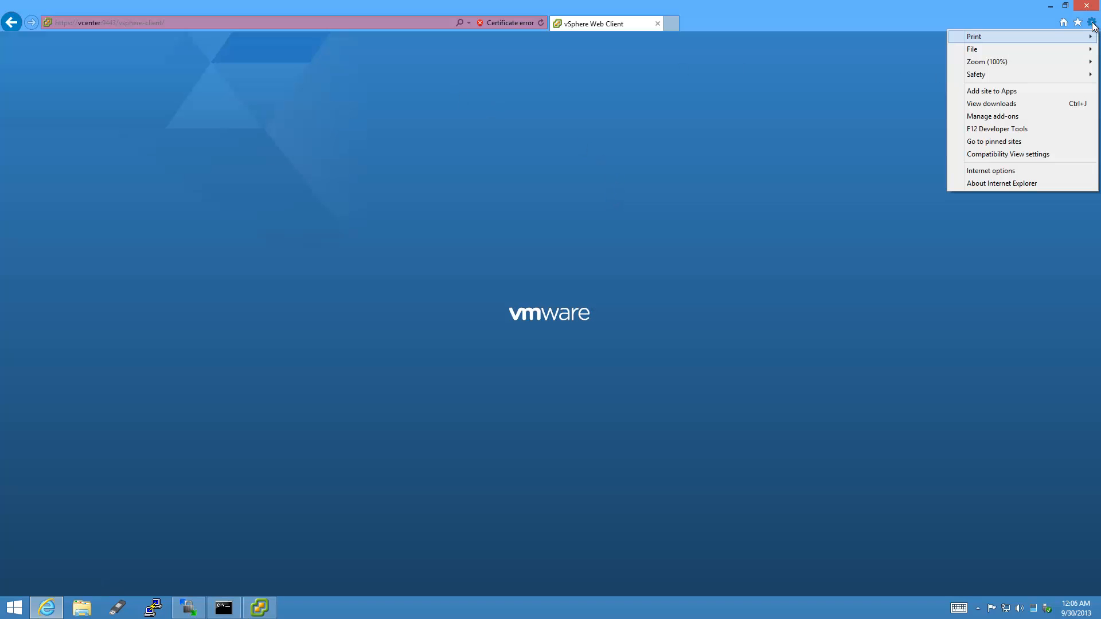
click(1004, 171)
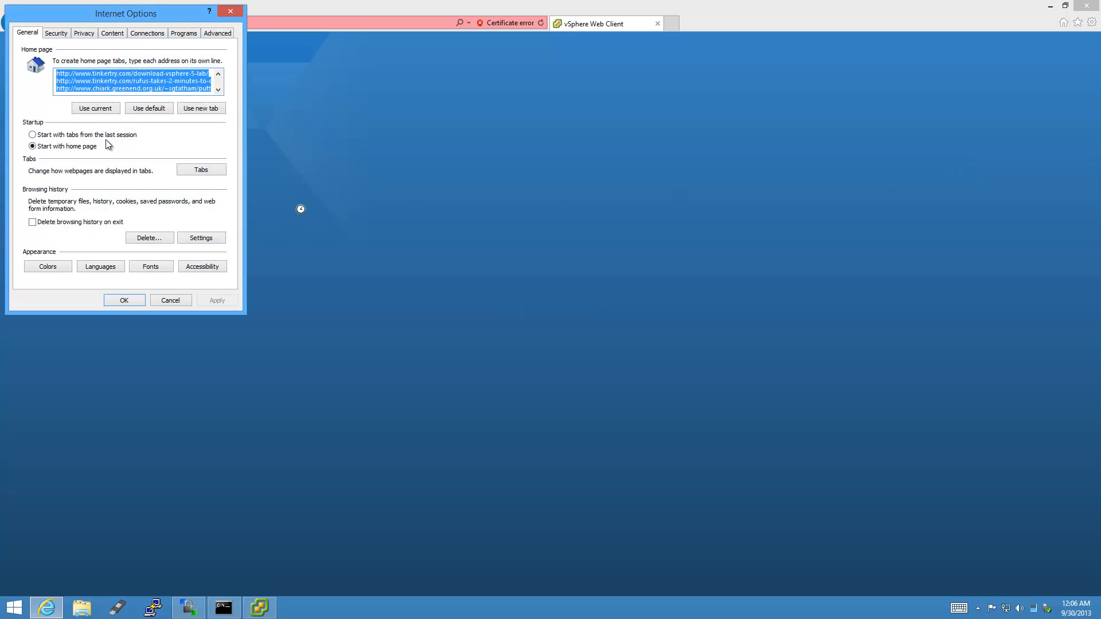
click(108, 109)
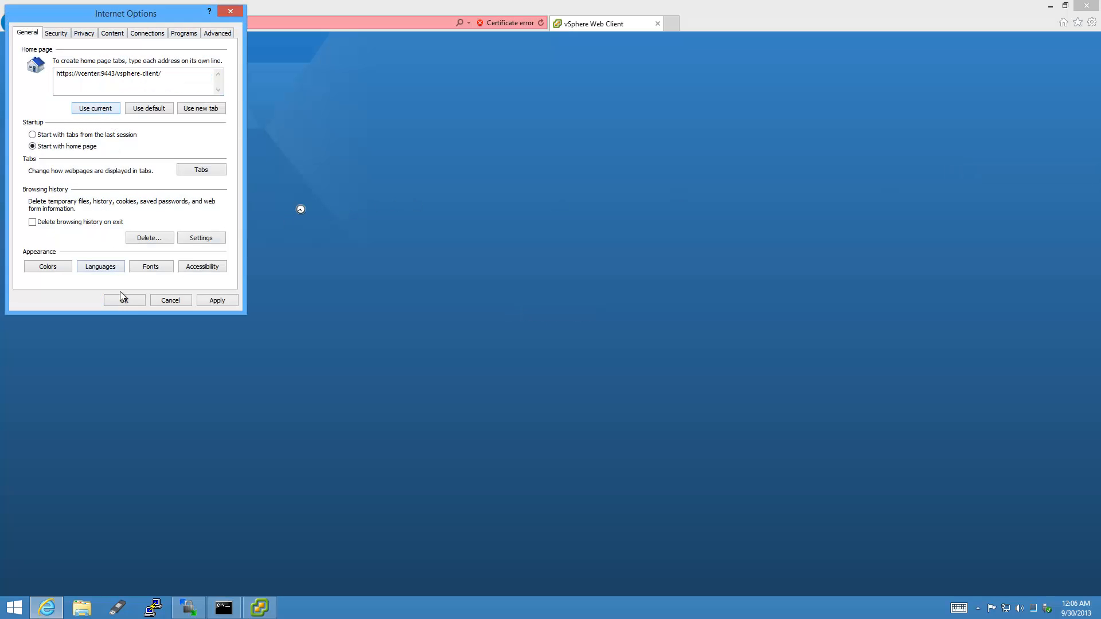
click(134, 301)
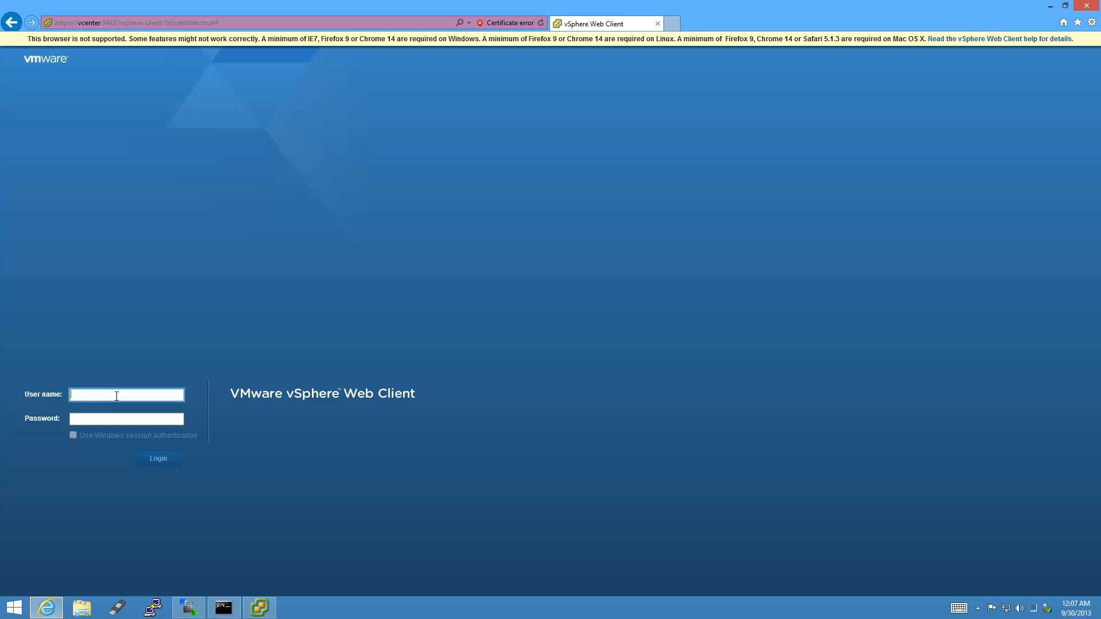
Sign in to the vSphere Web Client and dismiss the expiring license keys warning.
text(root)
key(Tab)
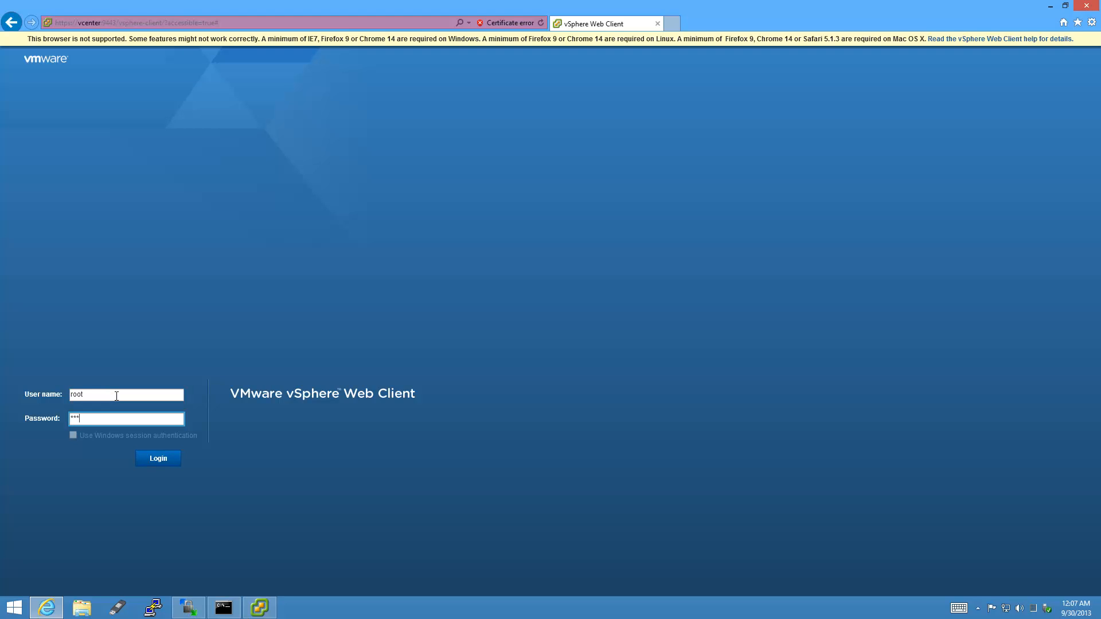
key(Return)
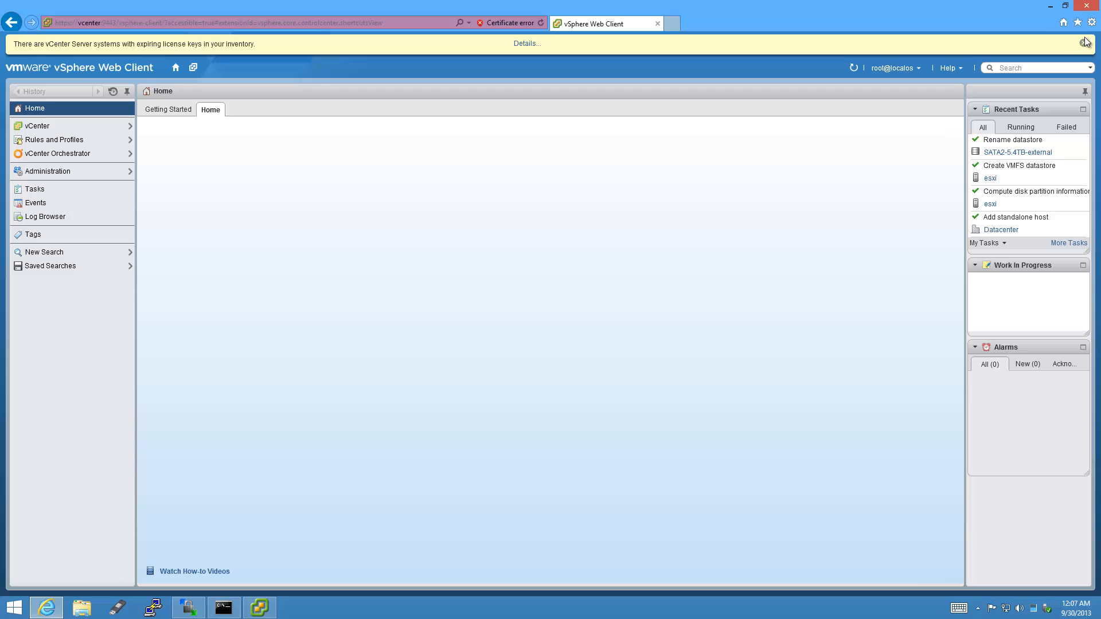
click(1083, 44)
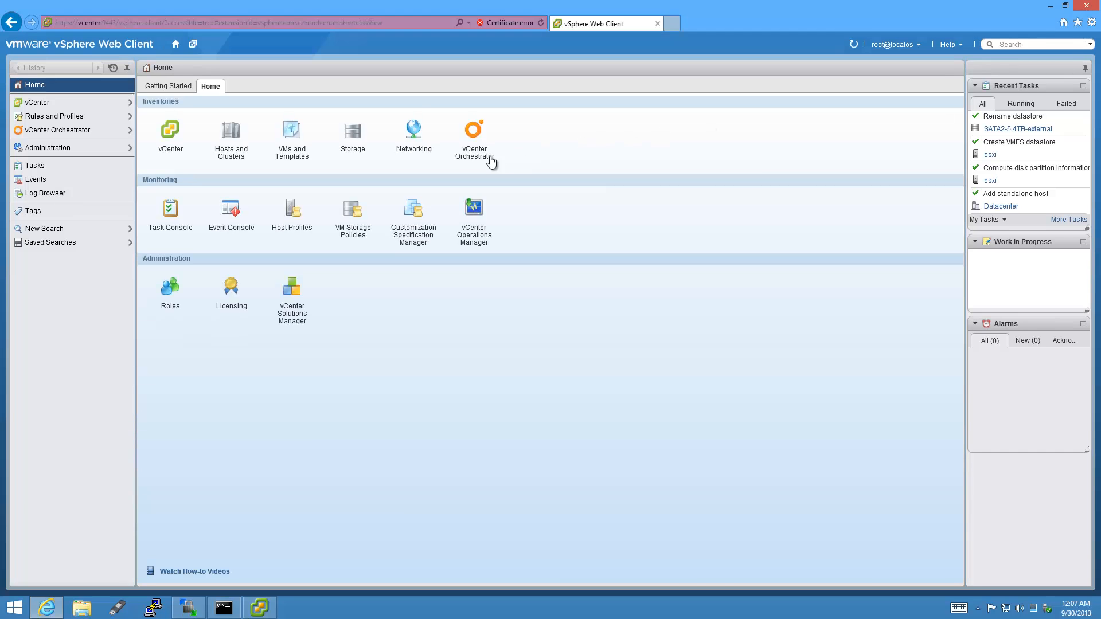
Open the S2E-5TB-Mediasonic-Offsite datastore's ISO folder, try Upload, and cancel the plug-in download prompt.
click(360, 150)
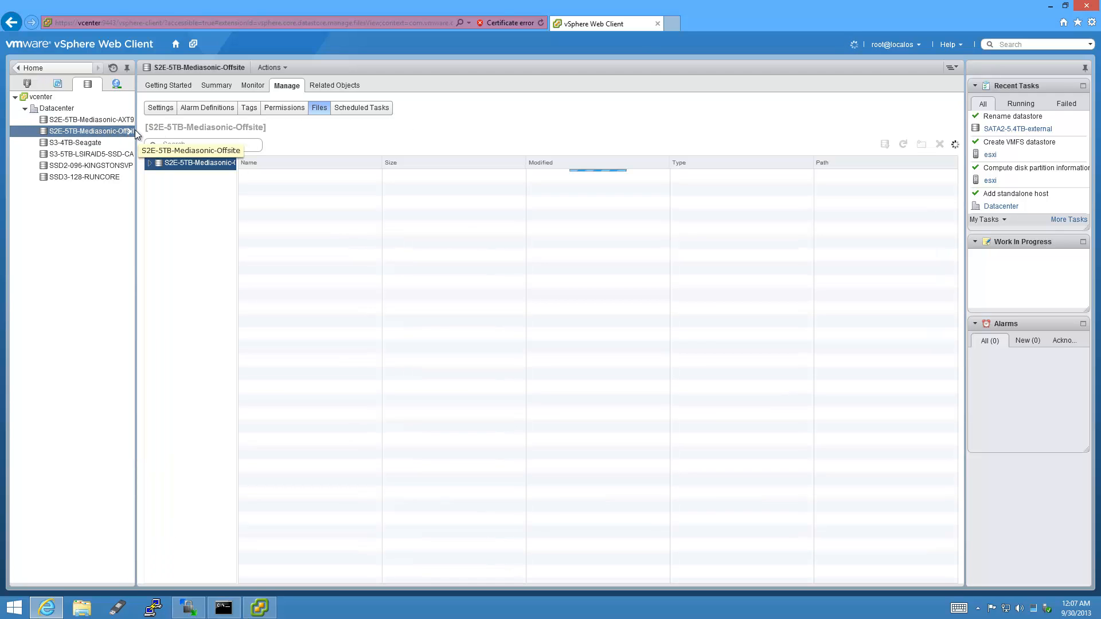
drag(137, 130, 161, 131)
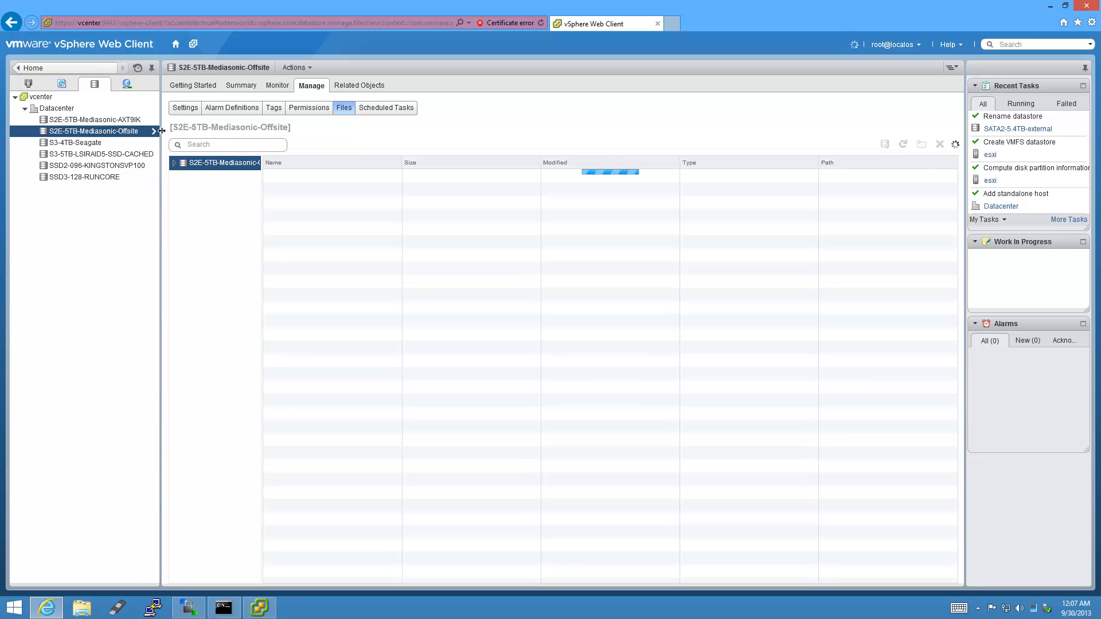
click(197, 193)
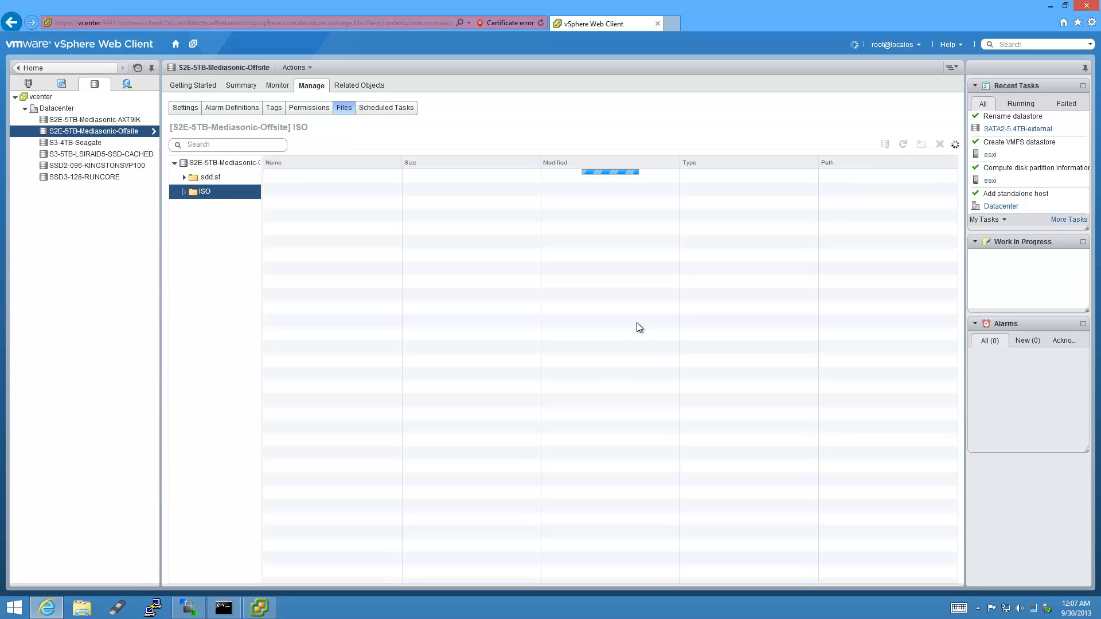
click(894, 151)
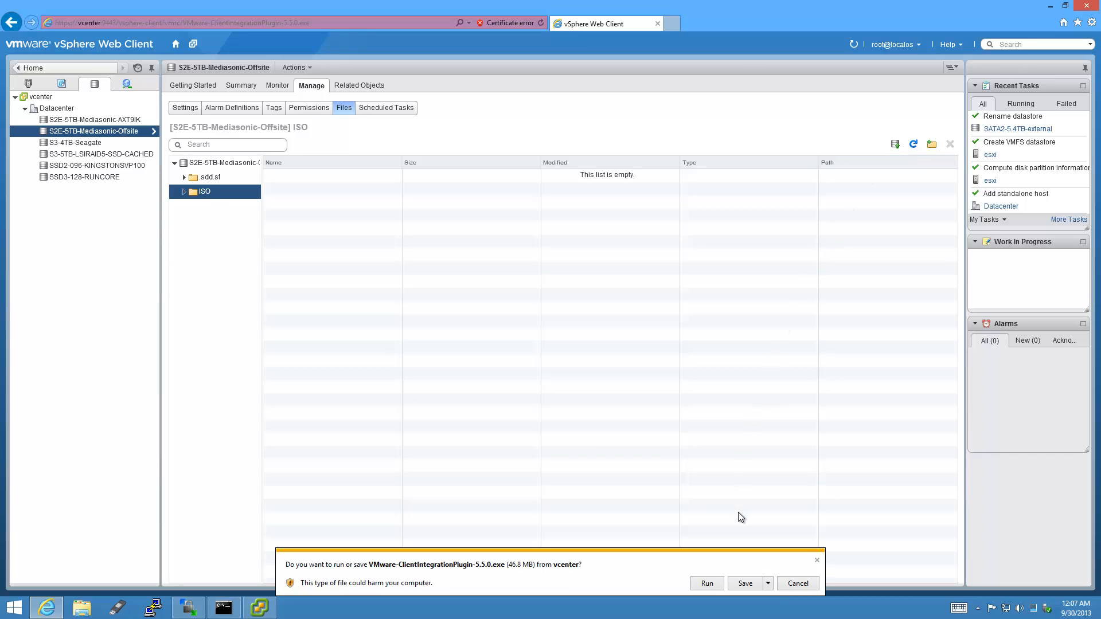
click(796, 586)
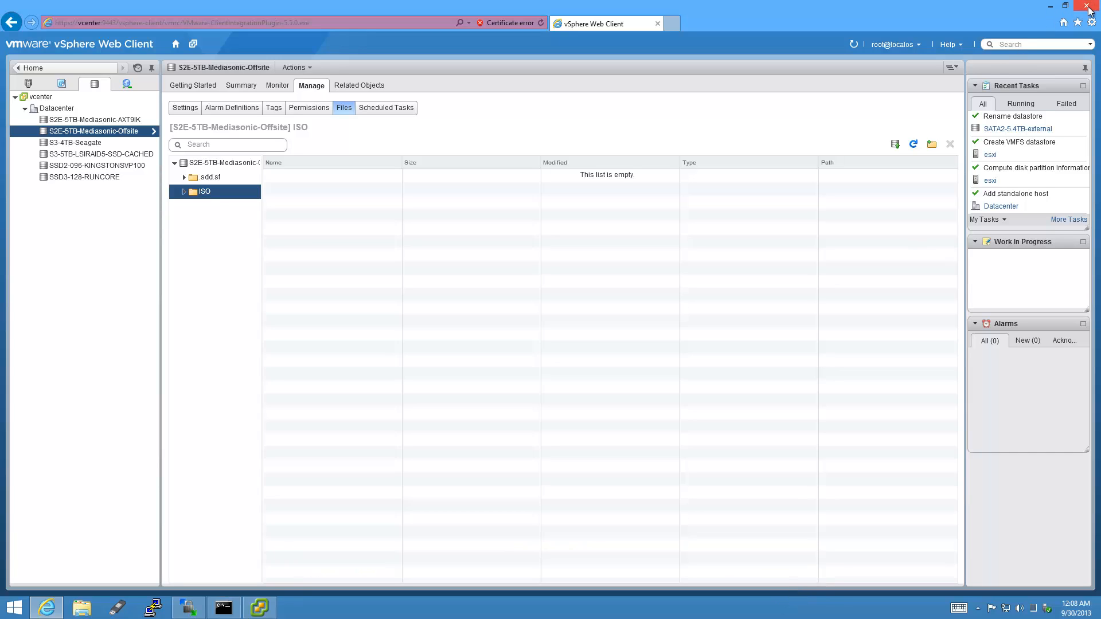
Search 'chrome download', download and install Google Chrome, then launch it from the desktop.
click(673, 24)
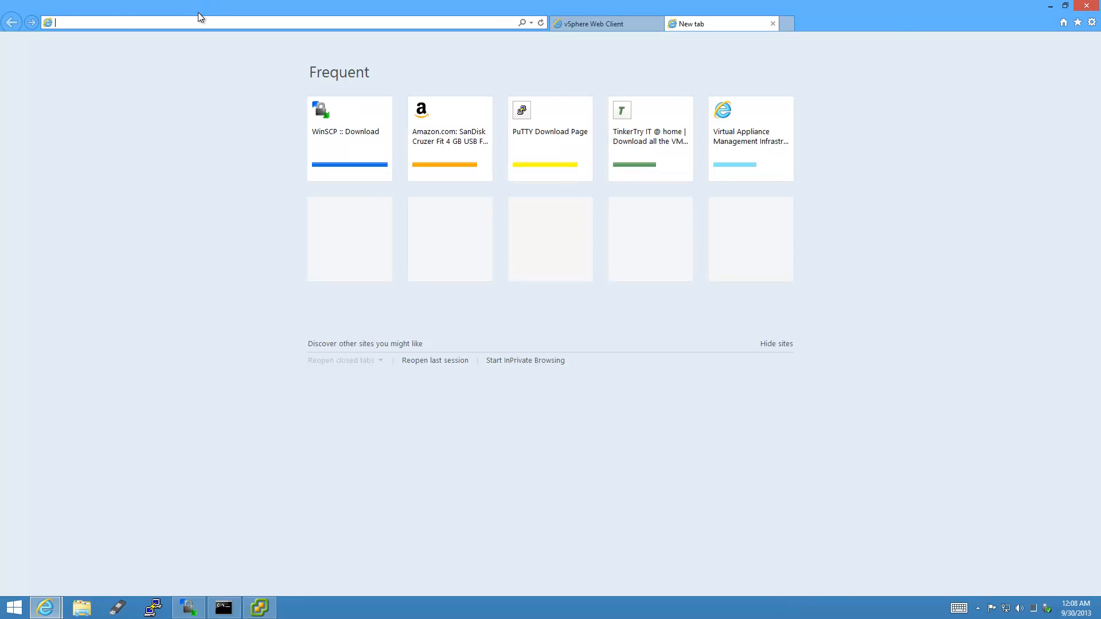
text(chrome download)
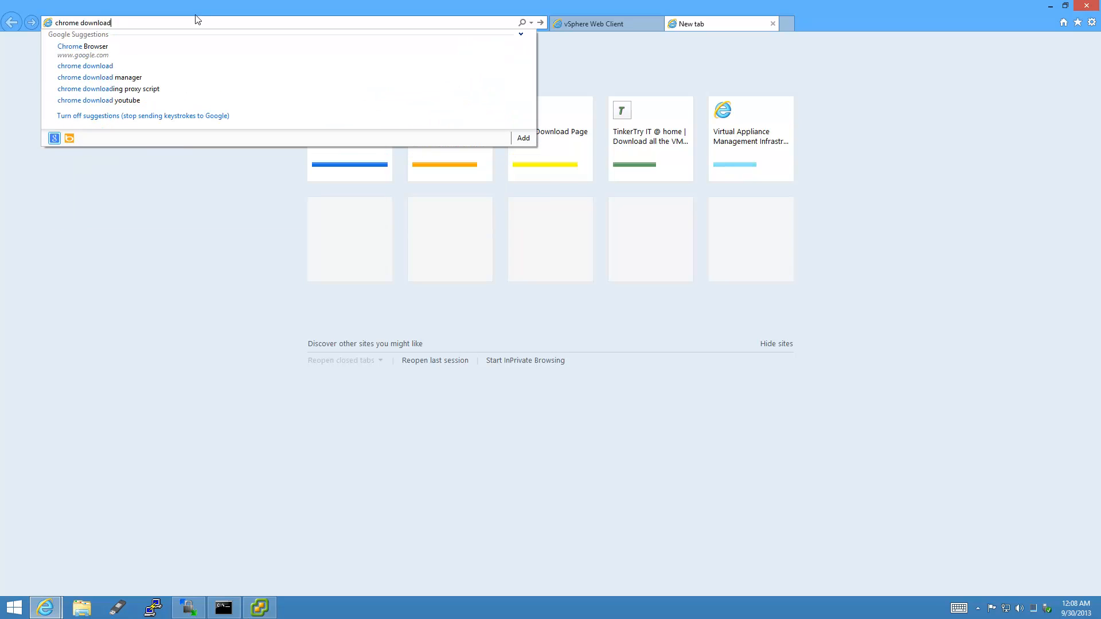
key(Return)
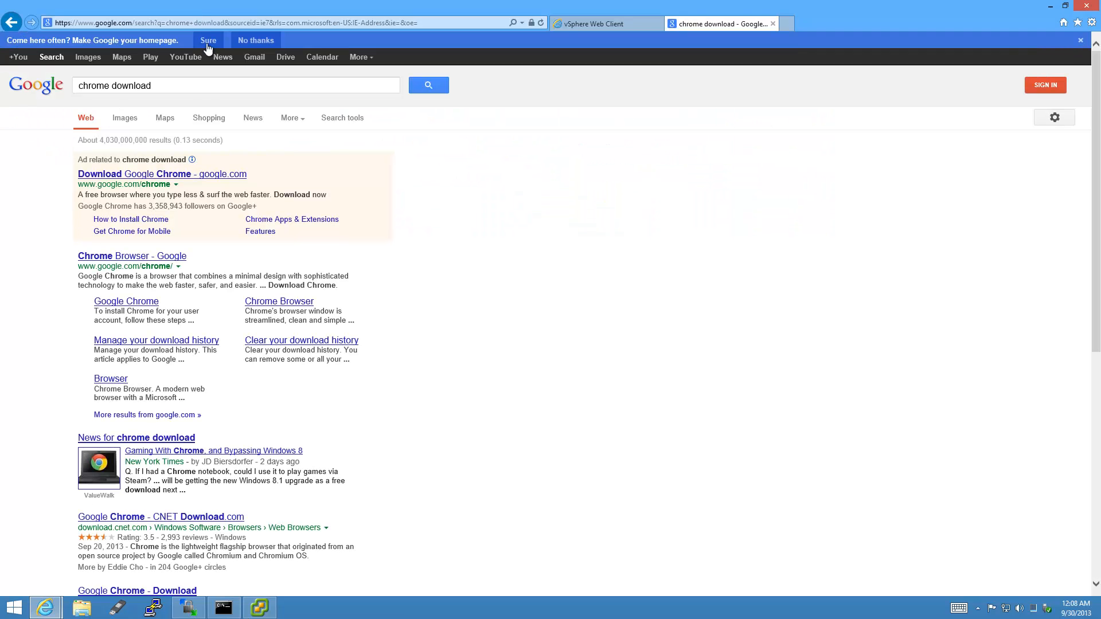
click(119, 257)
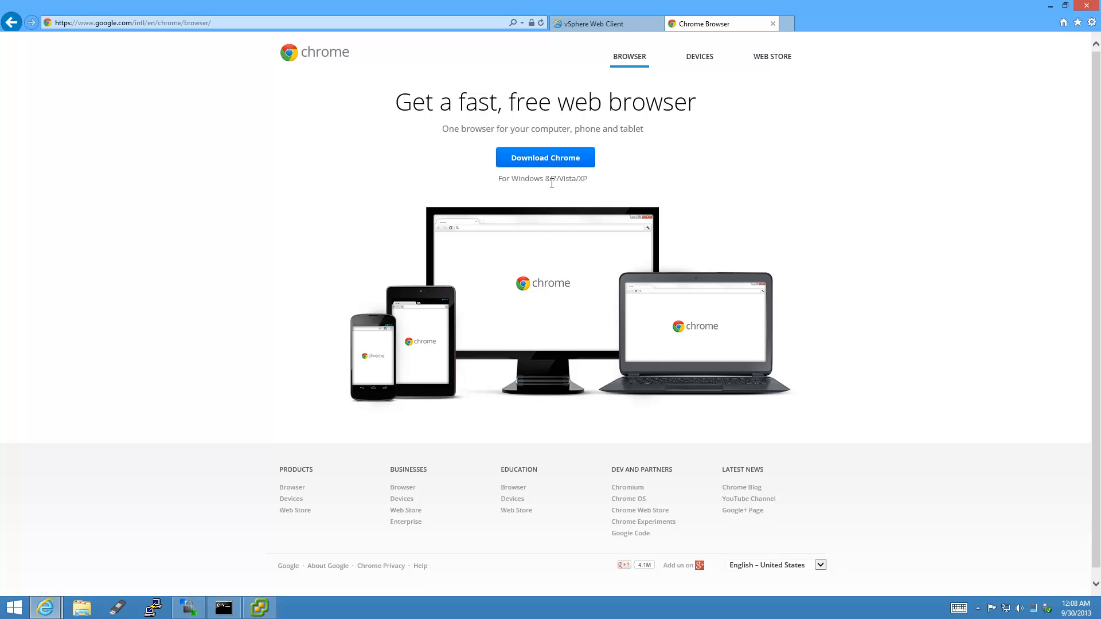
click(554, 157)
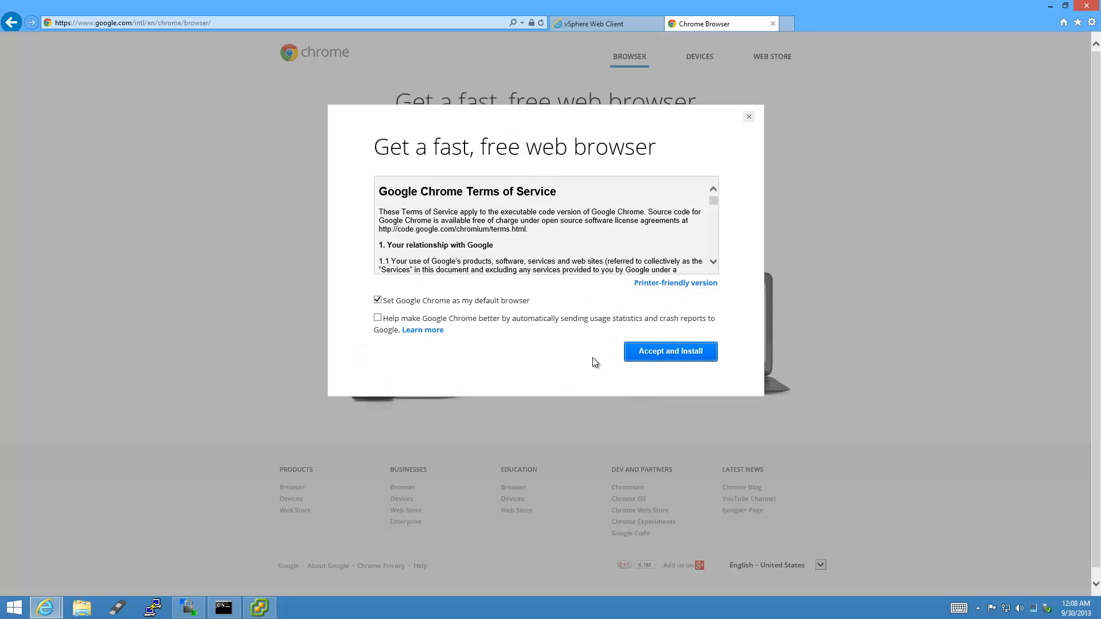
click(671, 352)
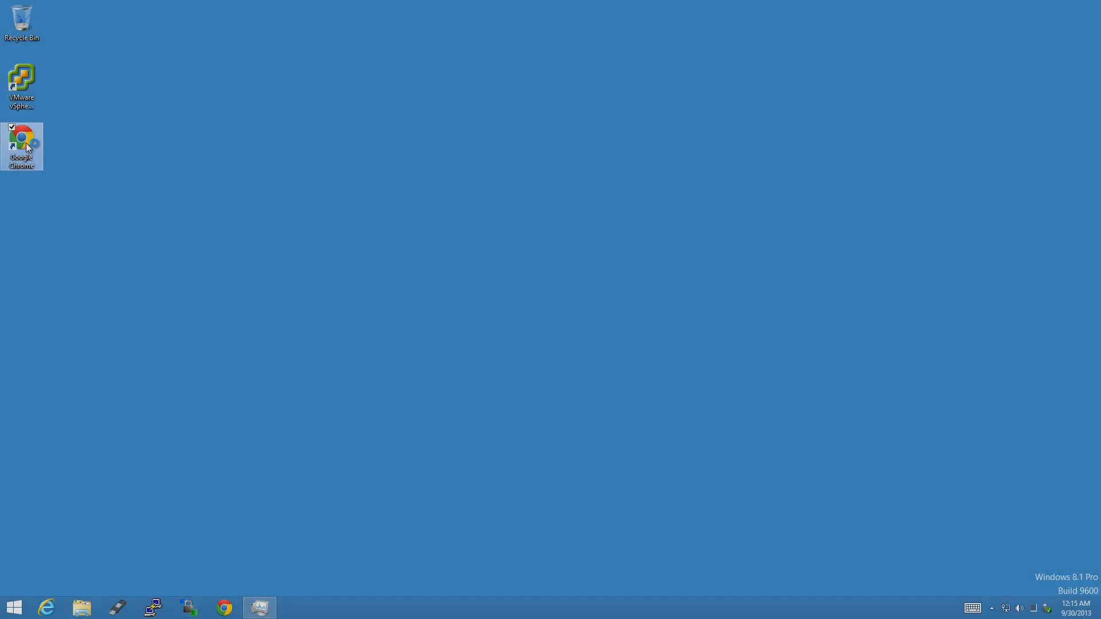
double_click(26, 142)
click(263, 603)
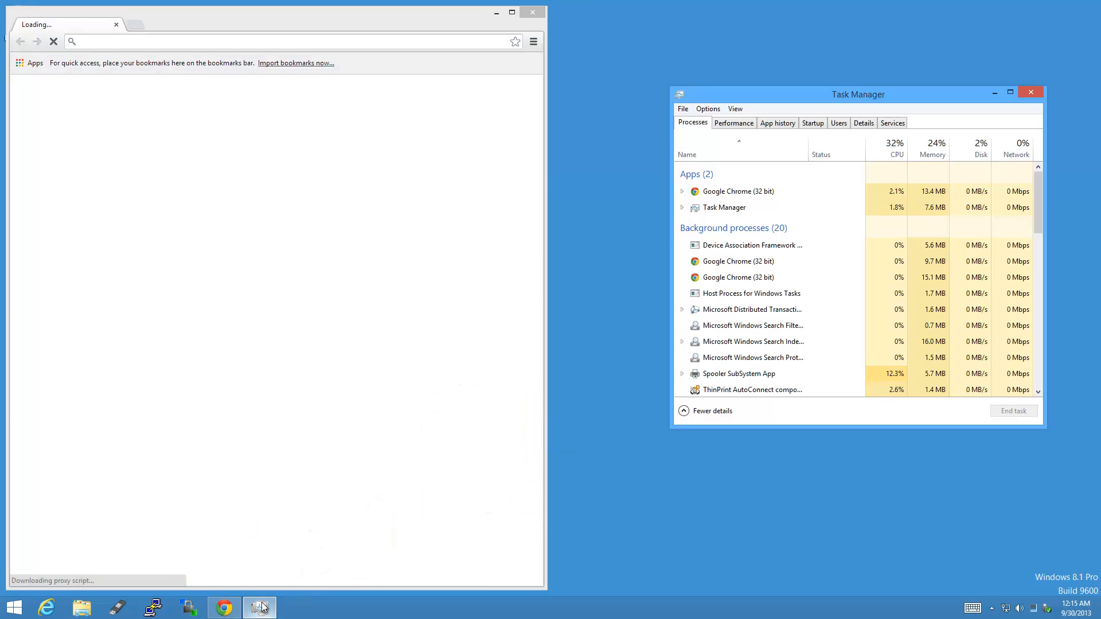
key(alt+F4)
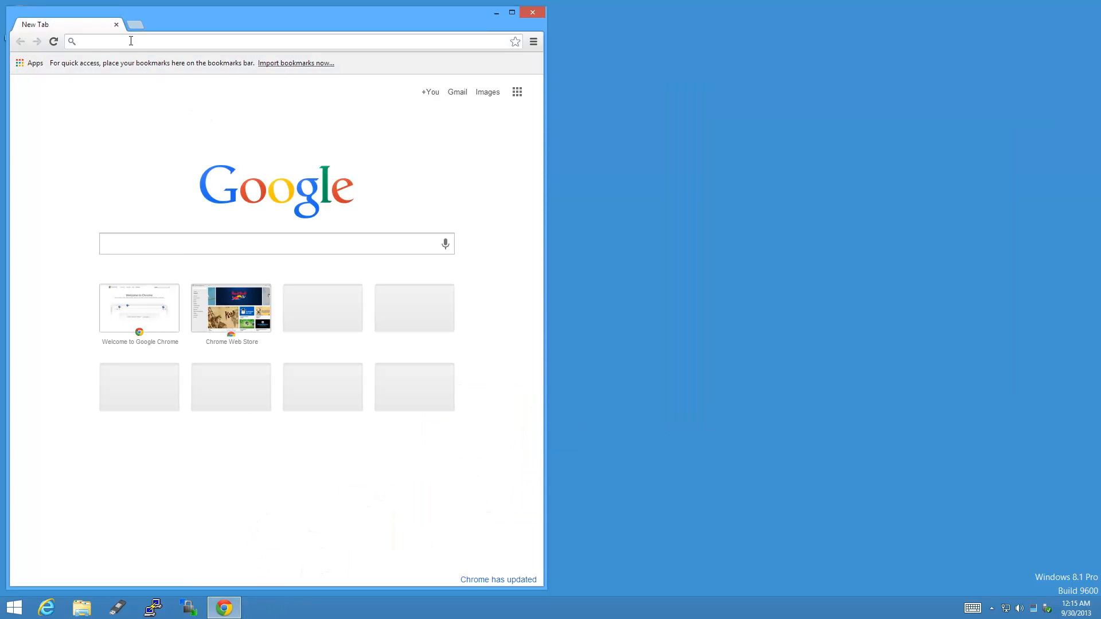
click(131, 41)
text(vcetne)
key(BackSpace)
key(BackSpace)
key(BackSpace)
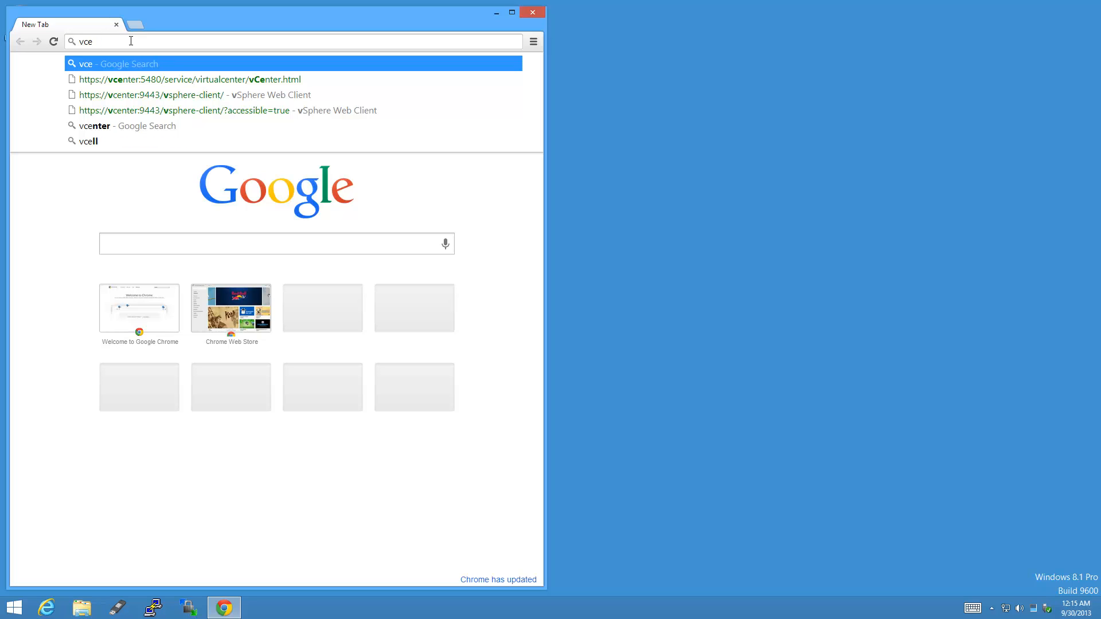
text(nter)
key(Home)
text(http)
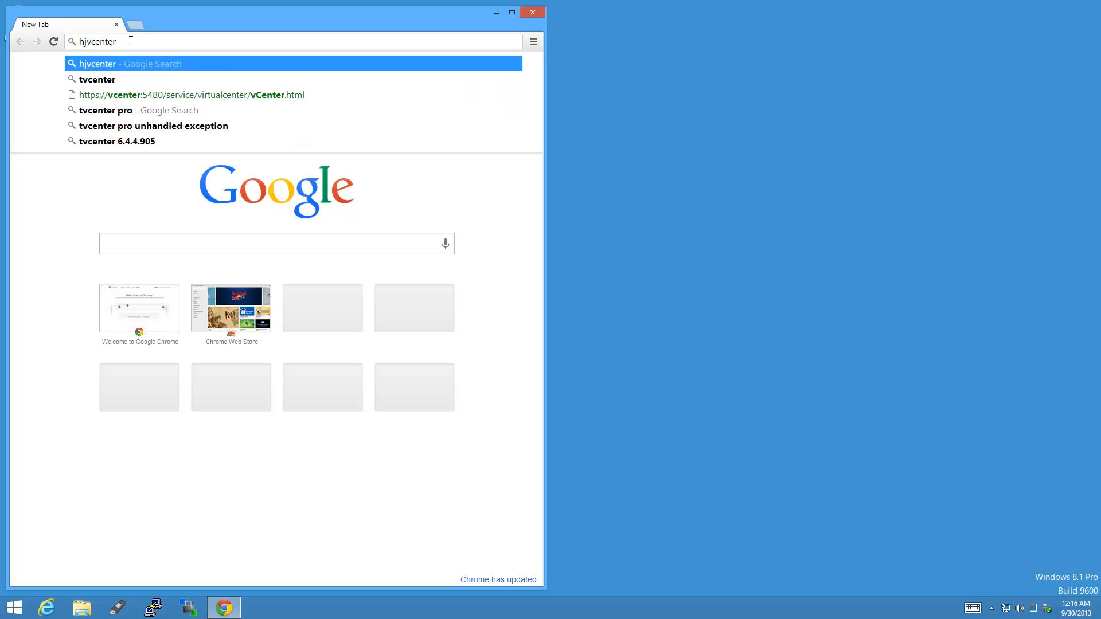
text(s://)
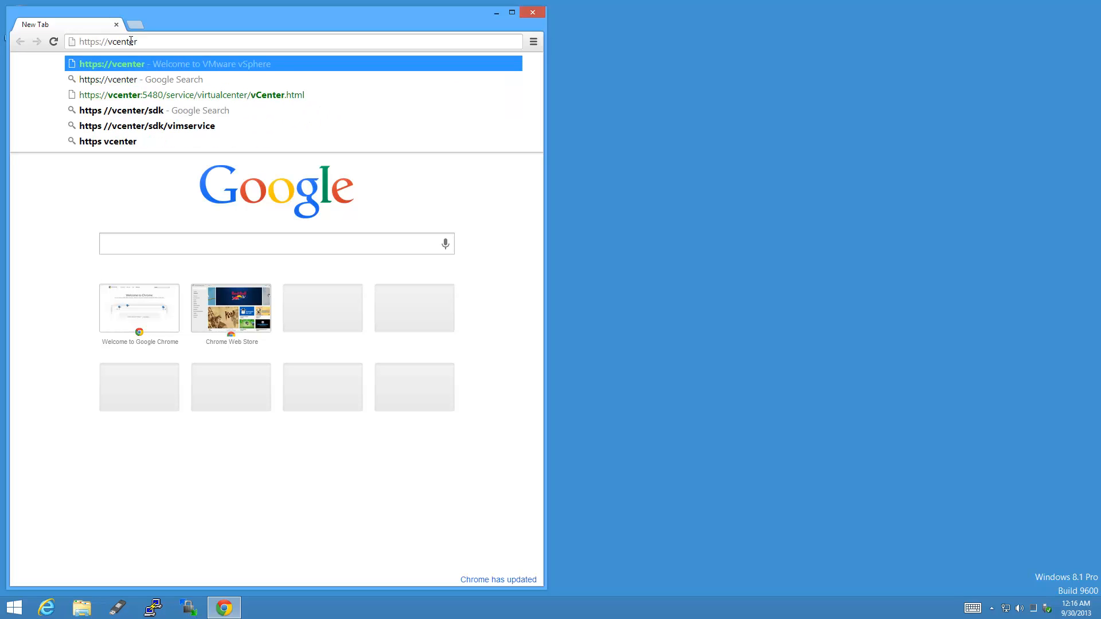
key(Return)
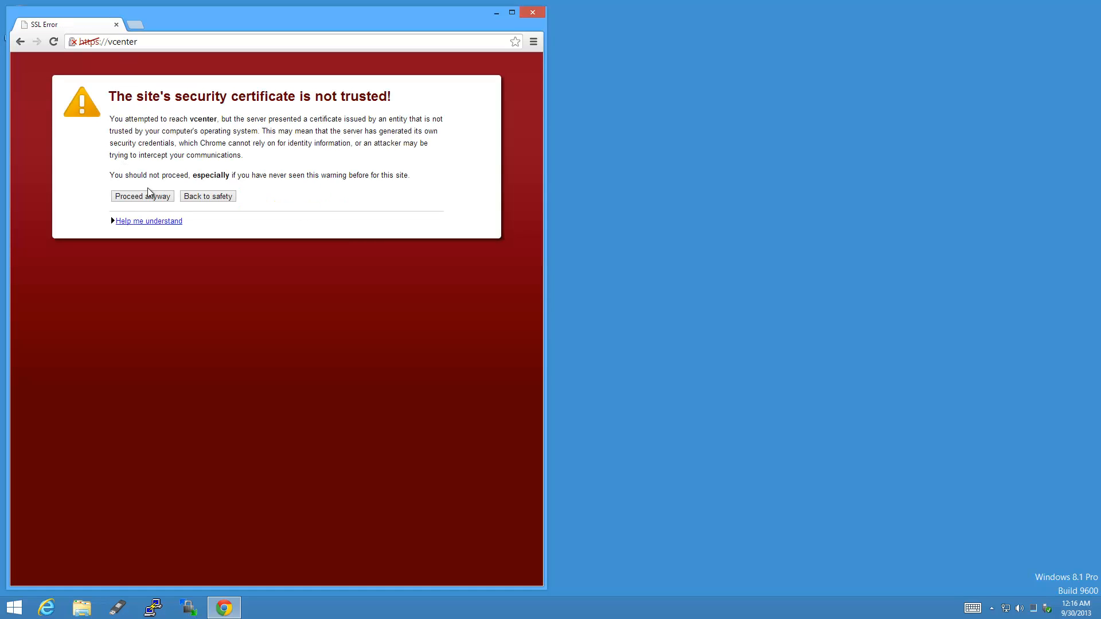
click(166, 196)
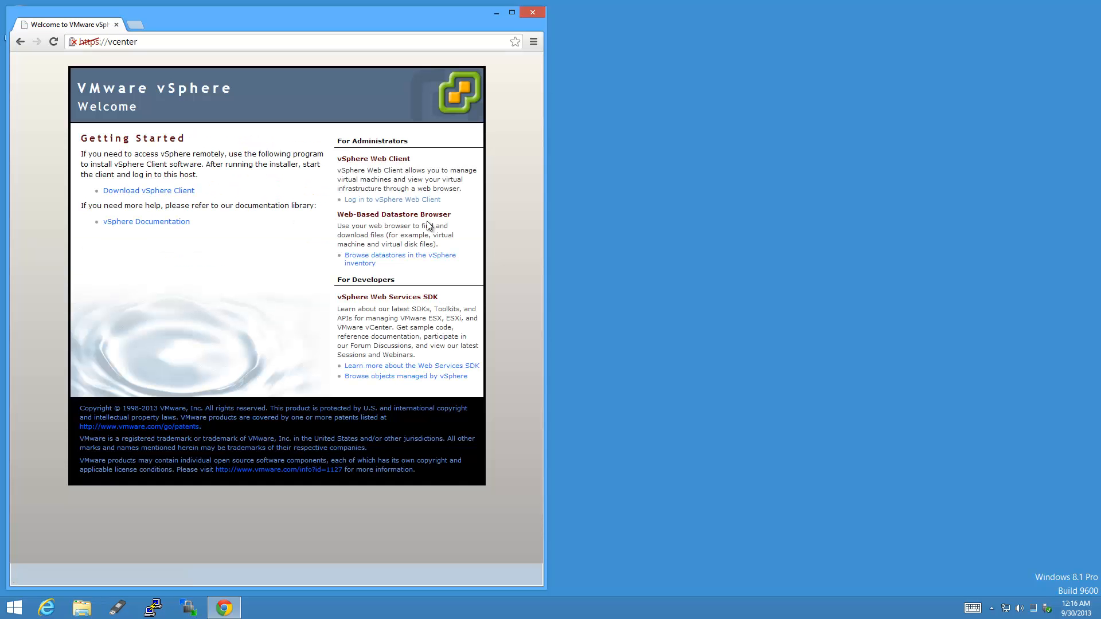
click(438, 202)
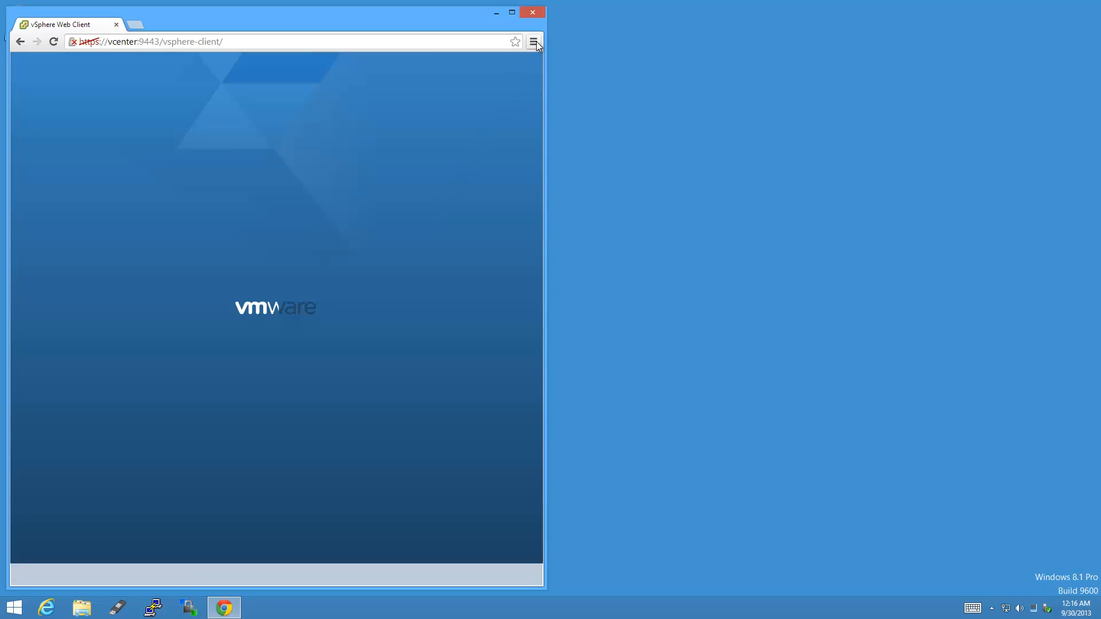
Set Chrome's startup pages to the current vSphere Web Client page.
click(534, 41)
click(402, 298)
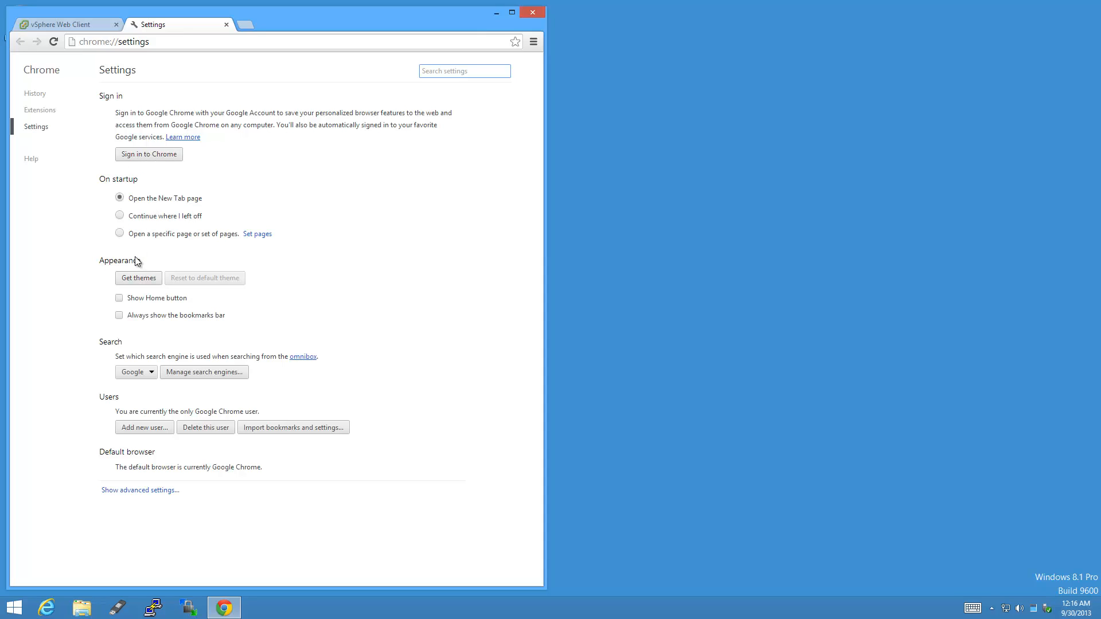
click(121, 234)
click(261, 236)
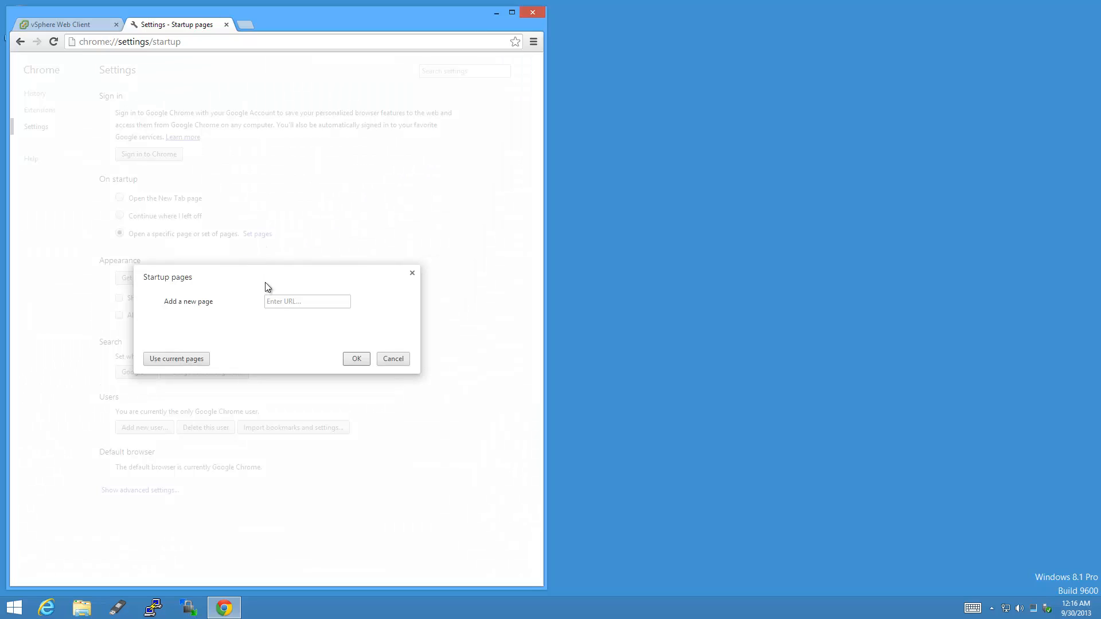
click(155, 360)
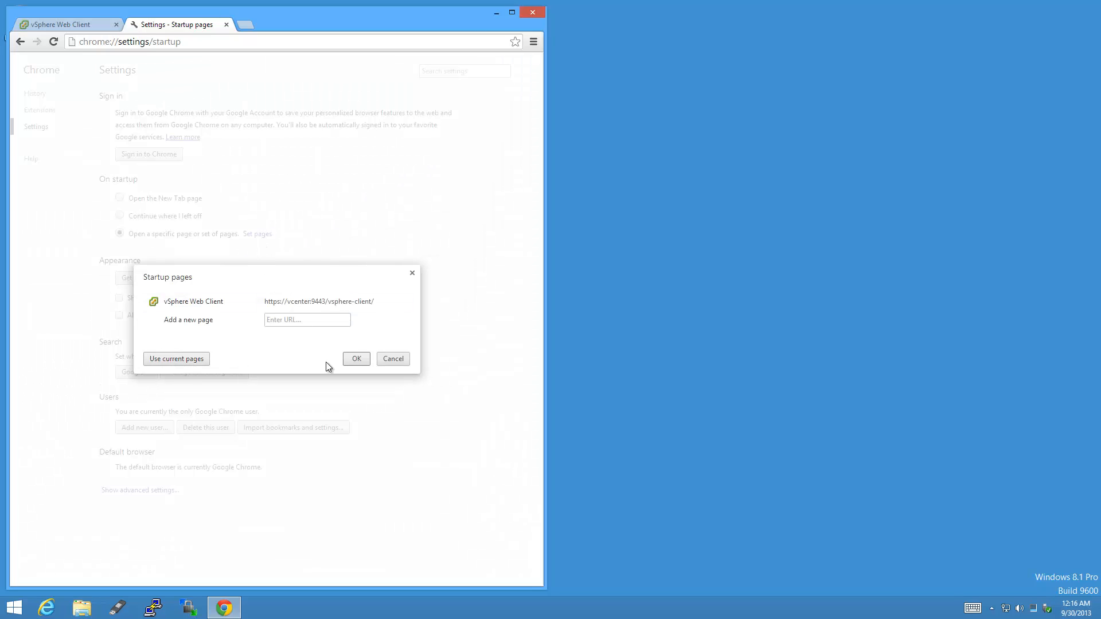
click(356, 359)
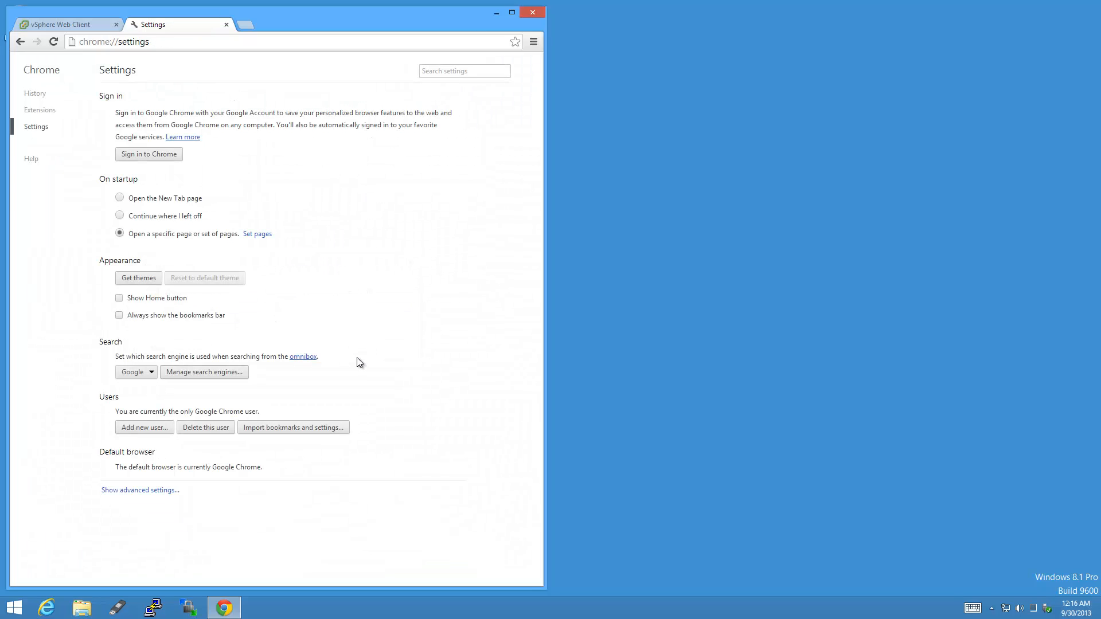
click(226, 24)
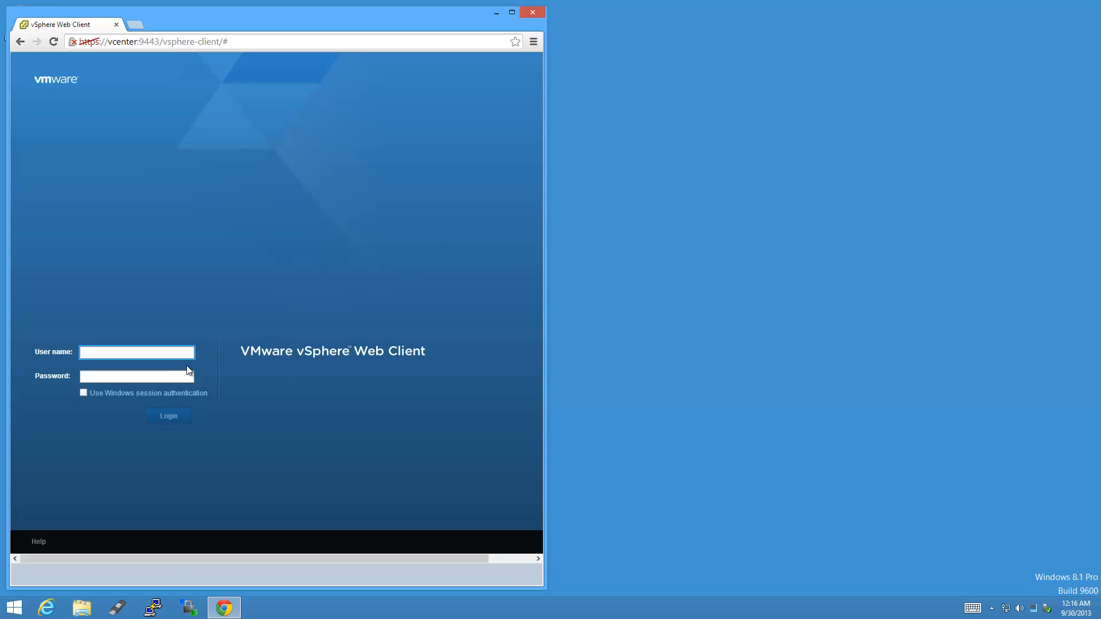
Log in with the root account and password, maximize Chrome, and open the Storage inventory.
text(root)
key(Tab)
text(**)
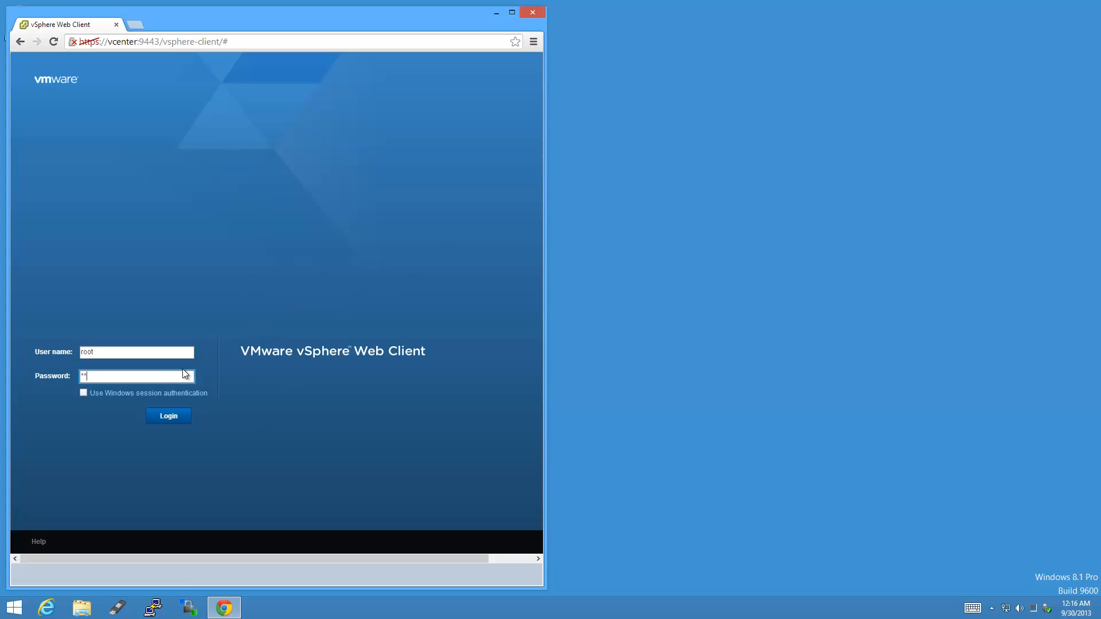
text(*******)
key(Return)
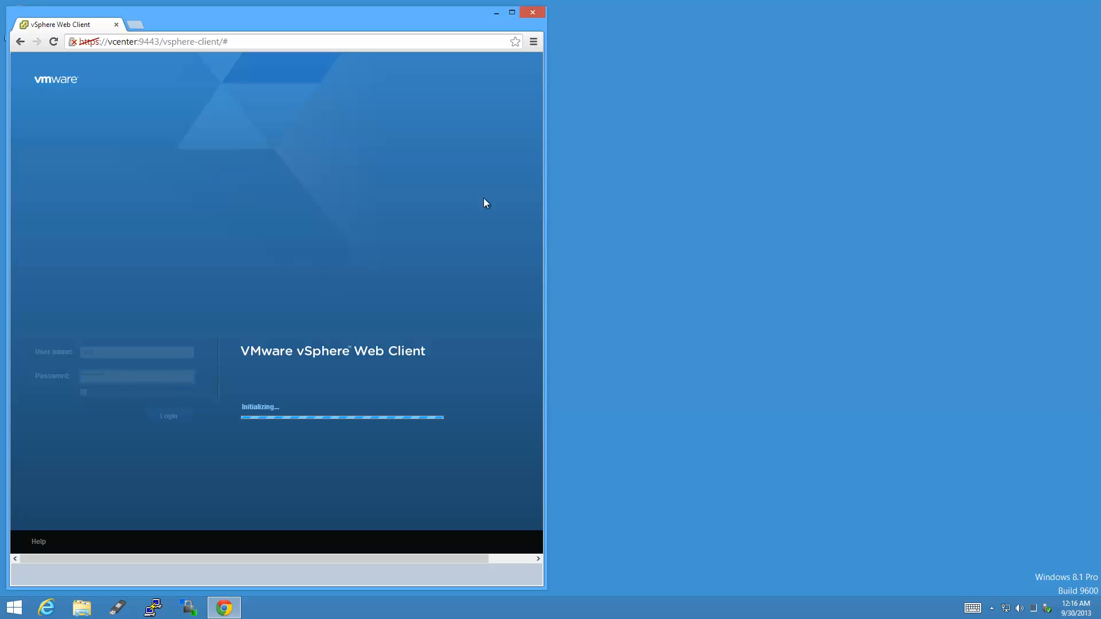
click(516, 12)
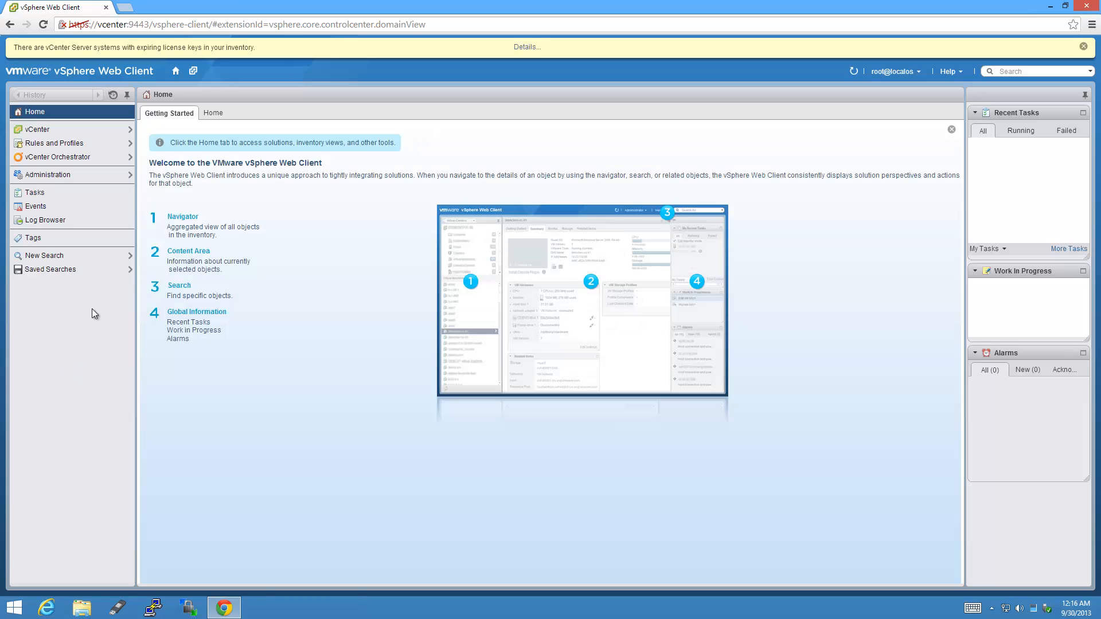
click(213, 114)
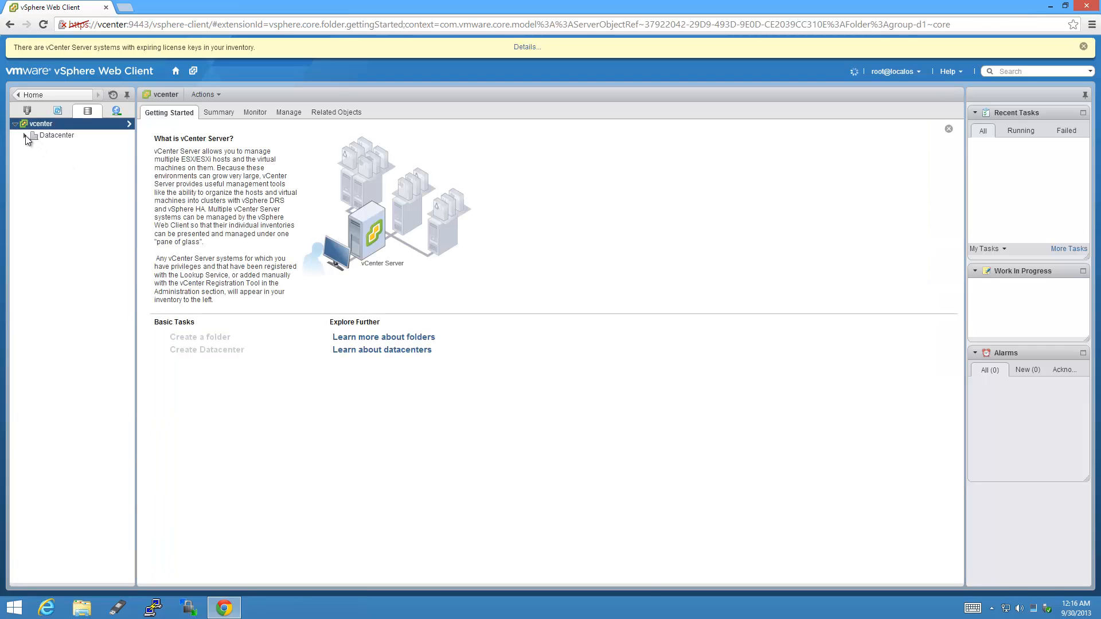
Browse the S2E-5TB-Mediasonic-Offsite datastore's files, select its ISO folder, and start an upload.
click(25, 135)
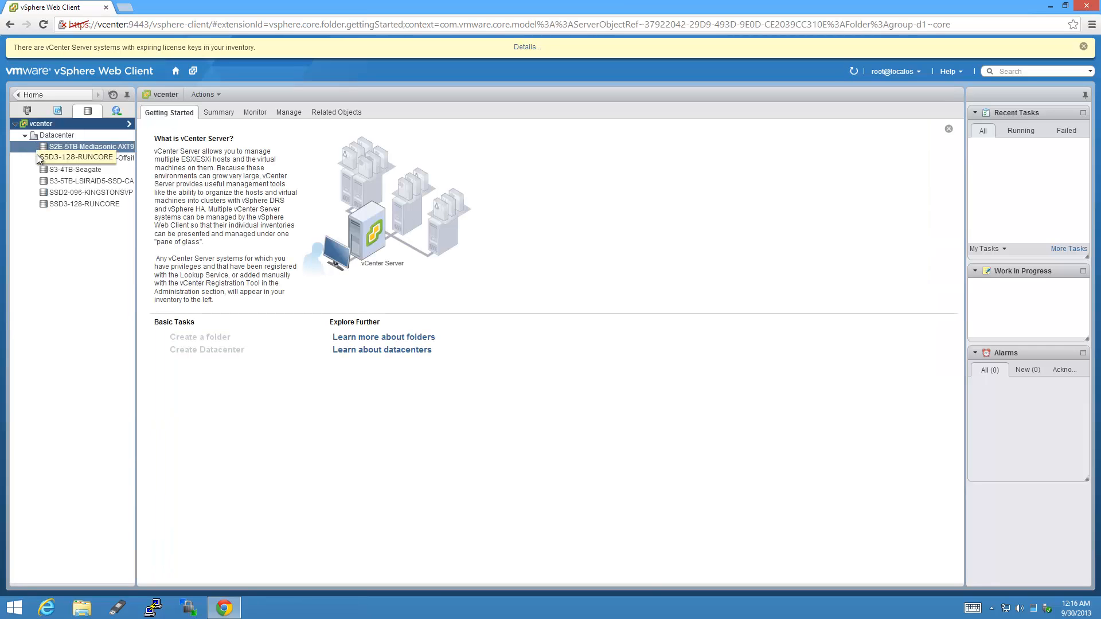
click(134, 160)
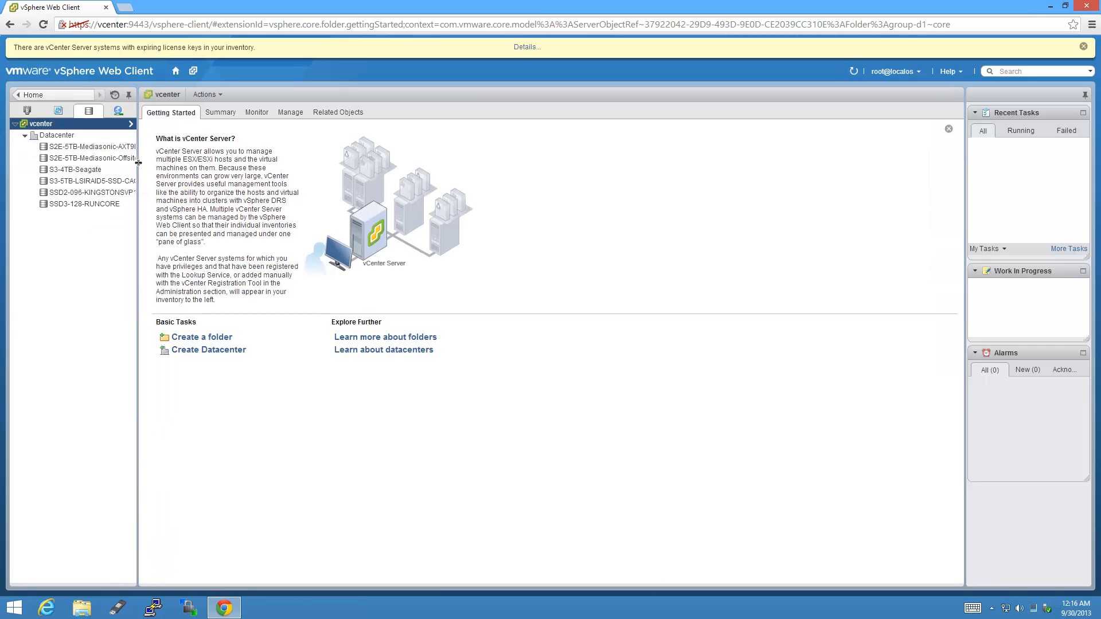
right_click(140, 159)
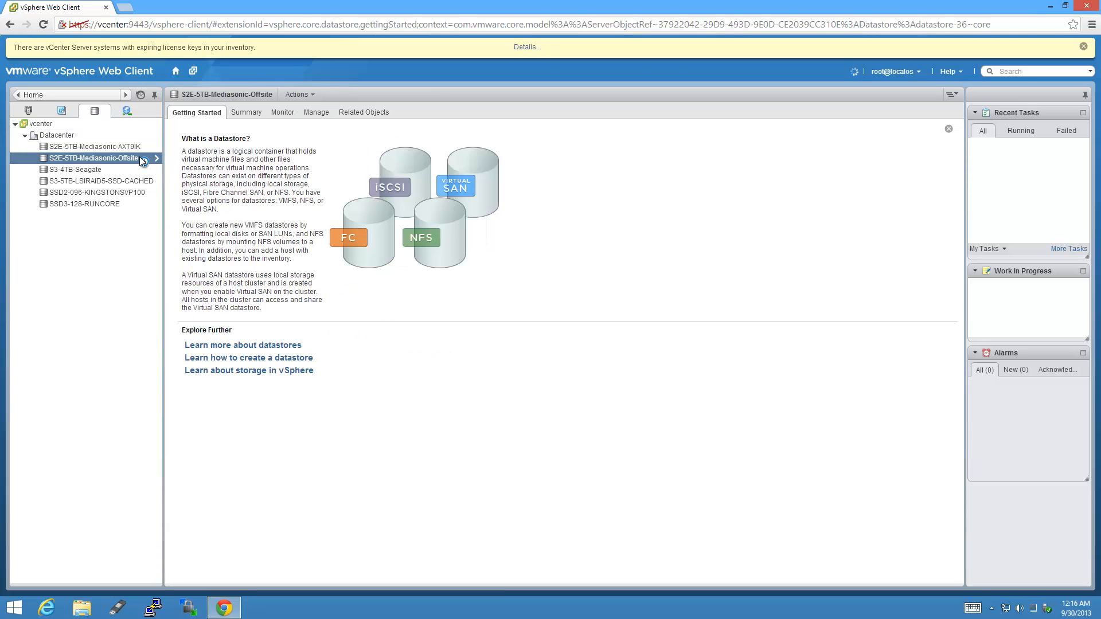
click(208, 192)
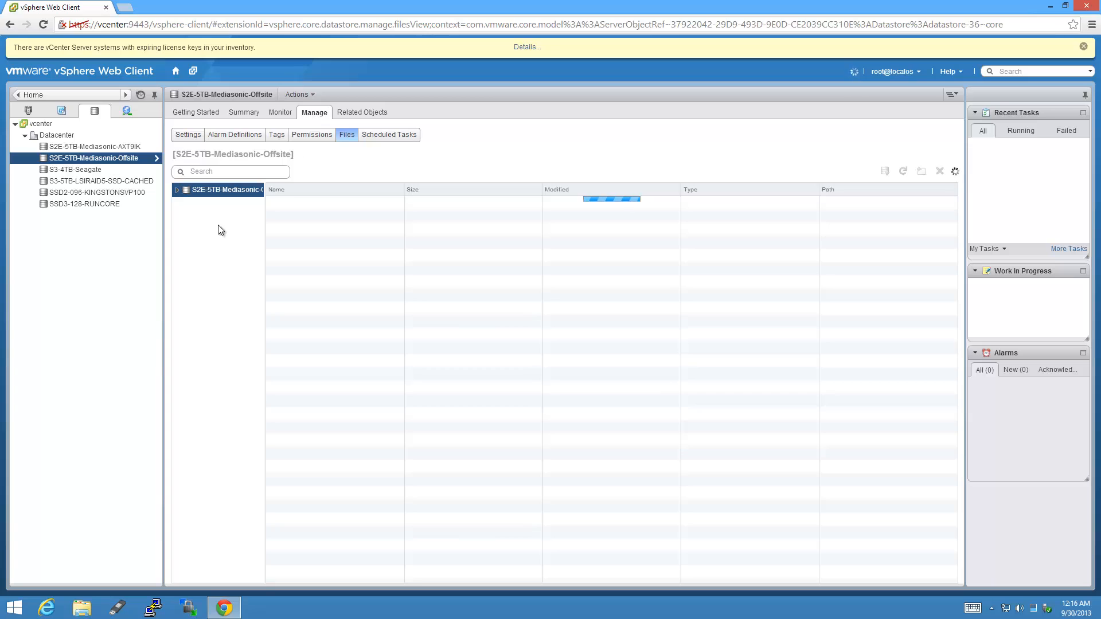
click(178, 190)
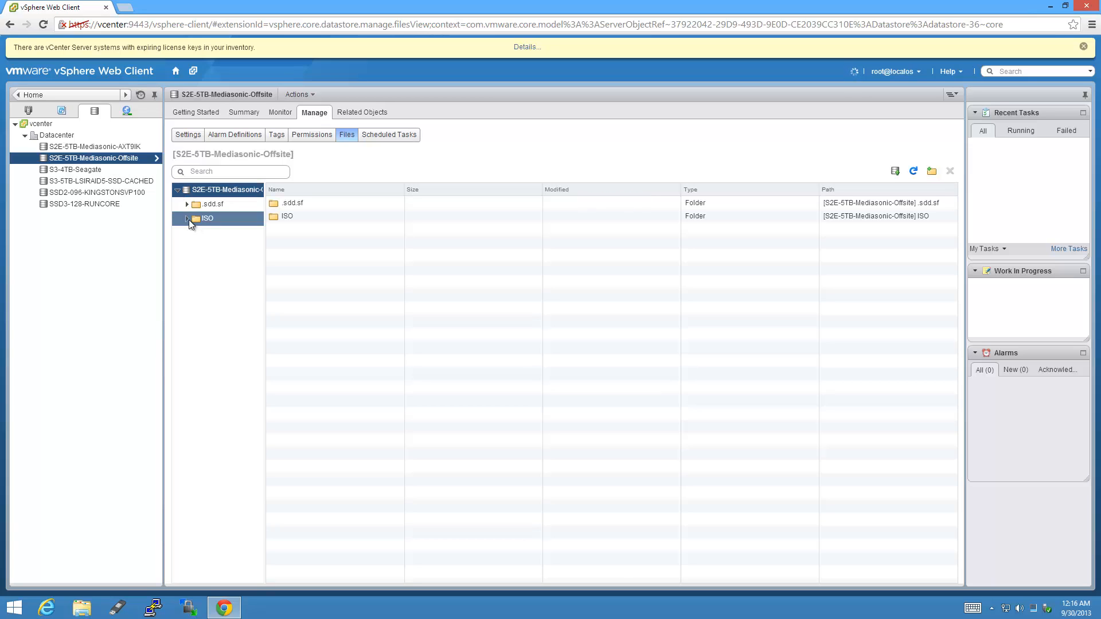
click(206, 219)
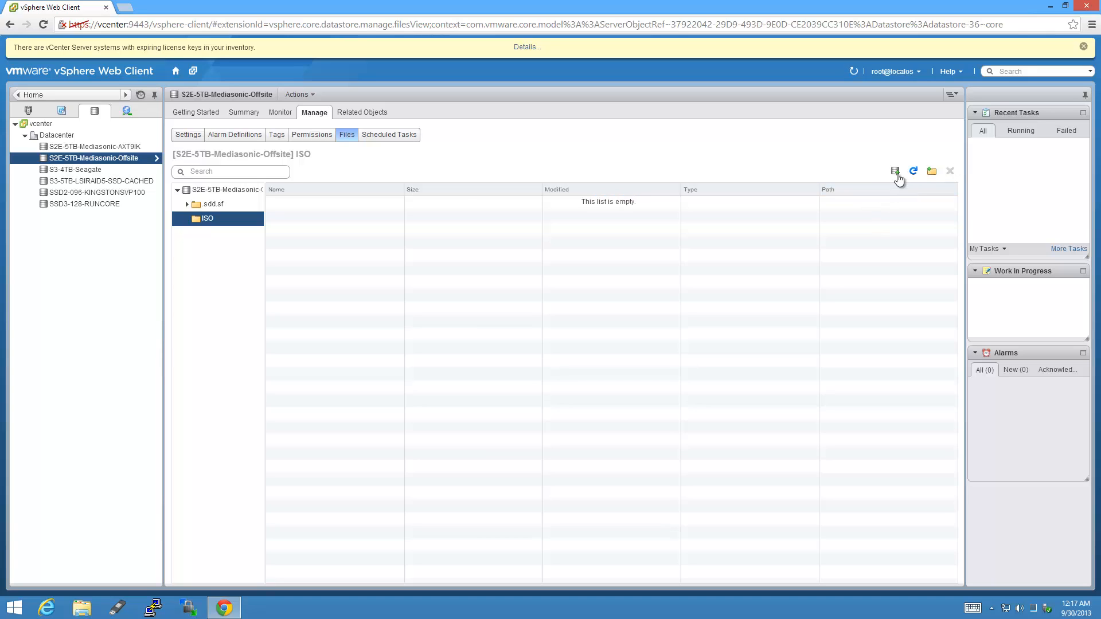
click(895, 171)
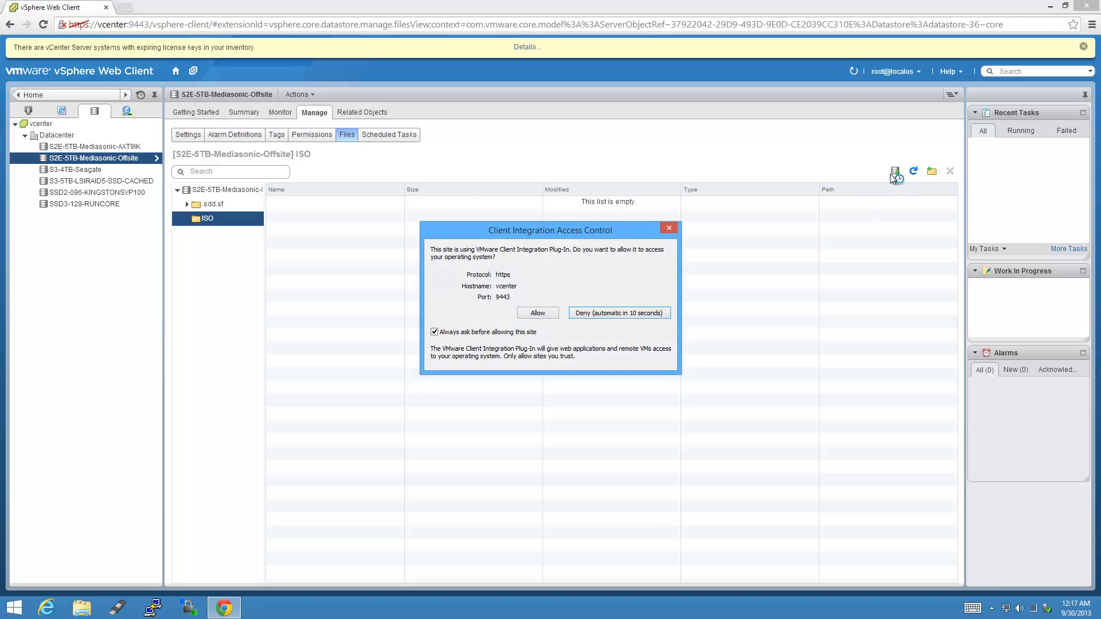
Allow plug-in access and choose en_windows_8_1_x64_dvd_2707217.iso from C:\ISO for upload.
click(554, 316)
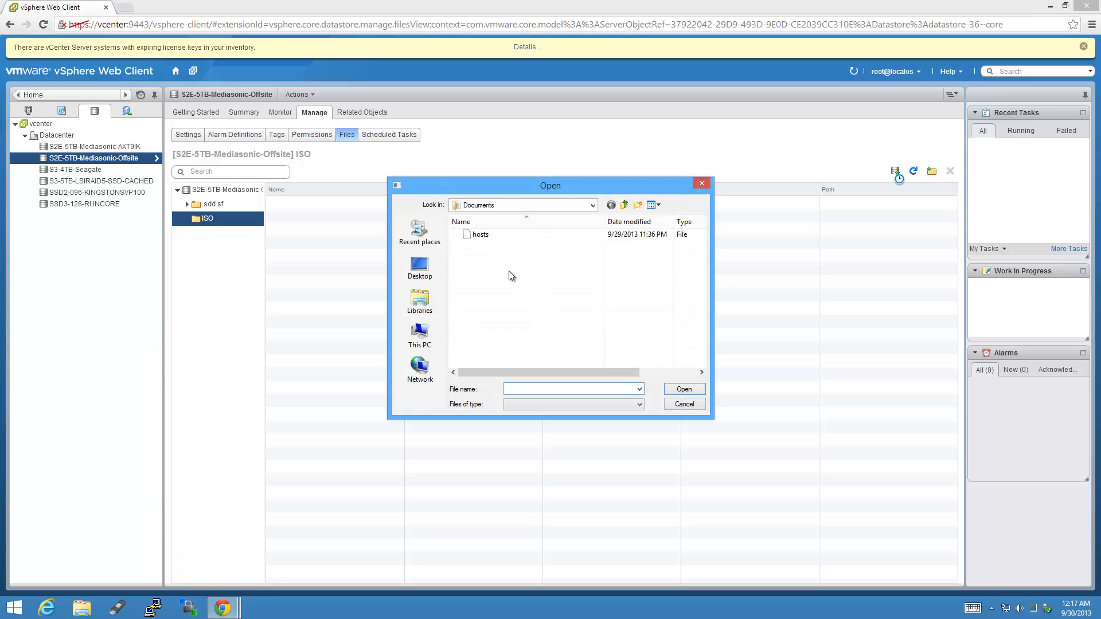
click(421, 334)
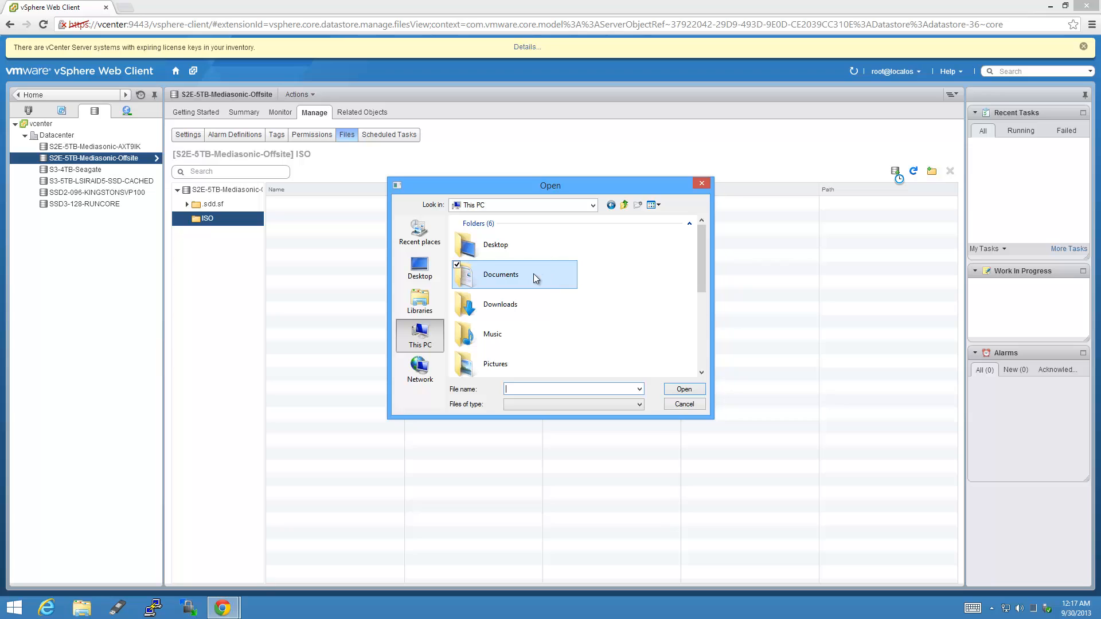
click(624, 205)
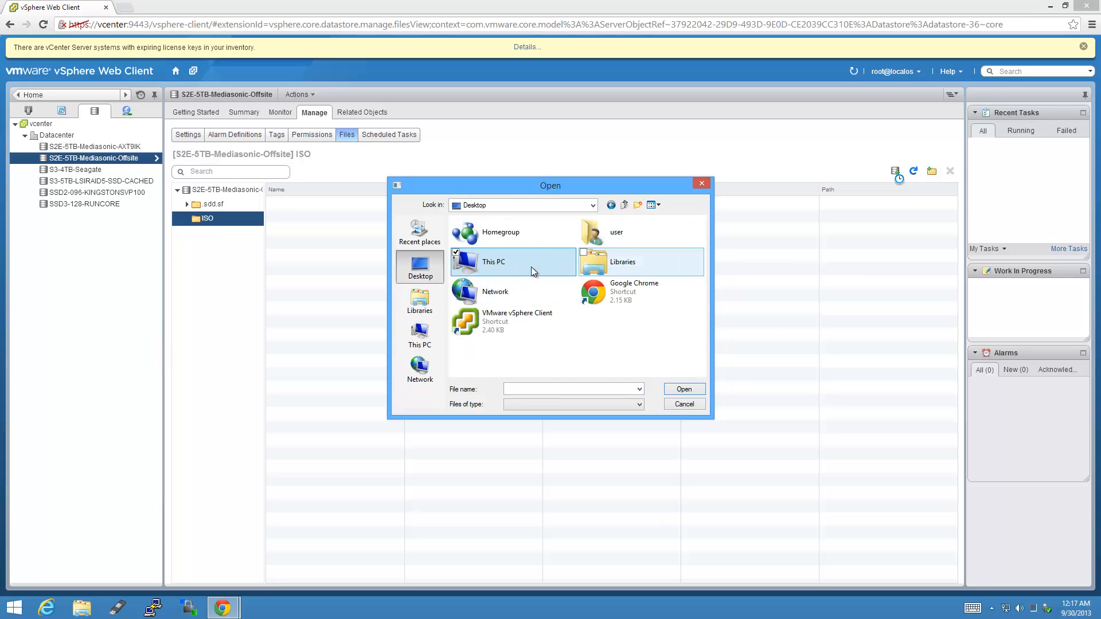
double_click(531, 270)
scroll(560, 306, down, 3)
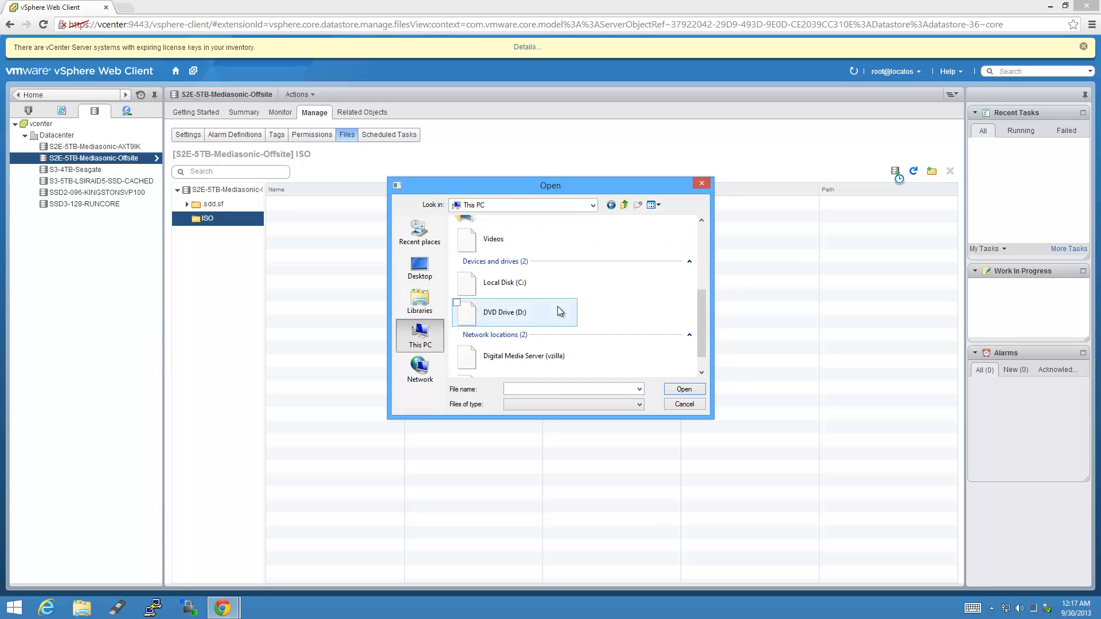
double_click(532, 285)
double_click(487, 259)
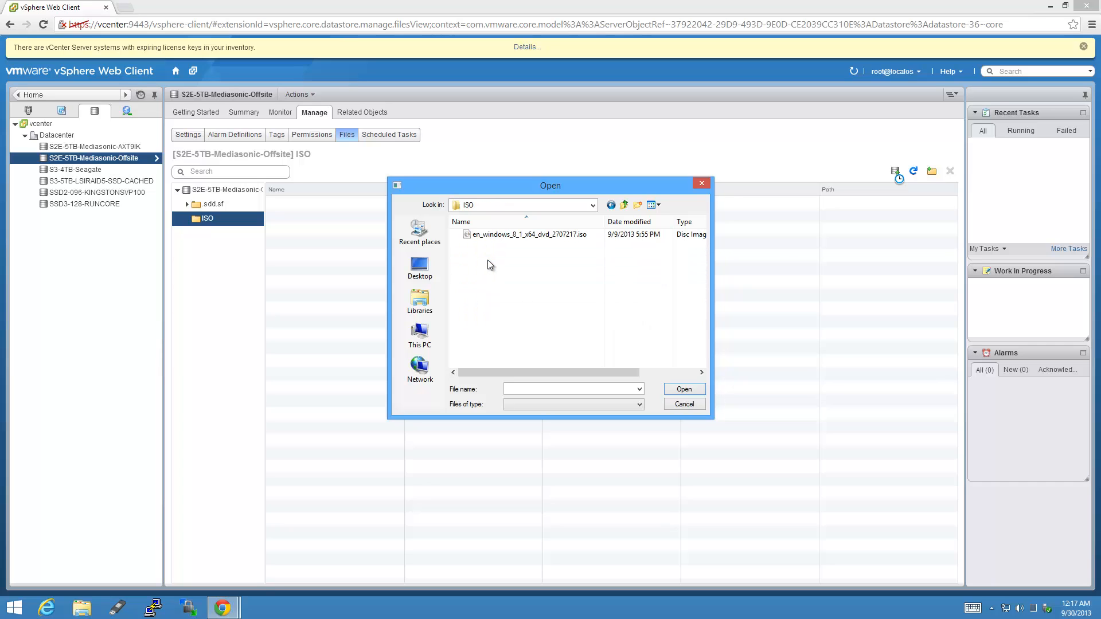
double_click(558, 236)
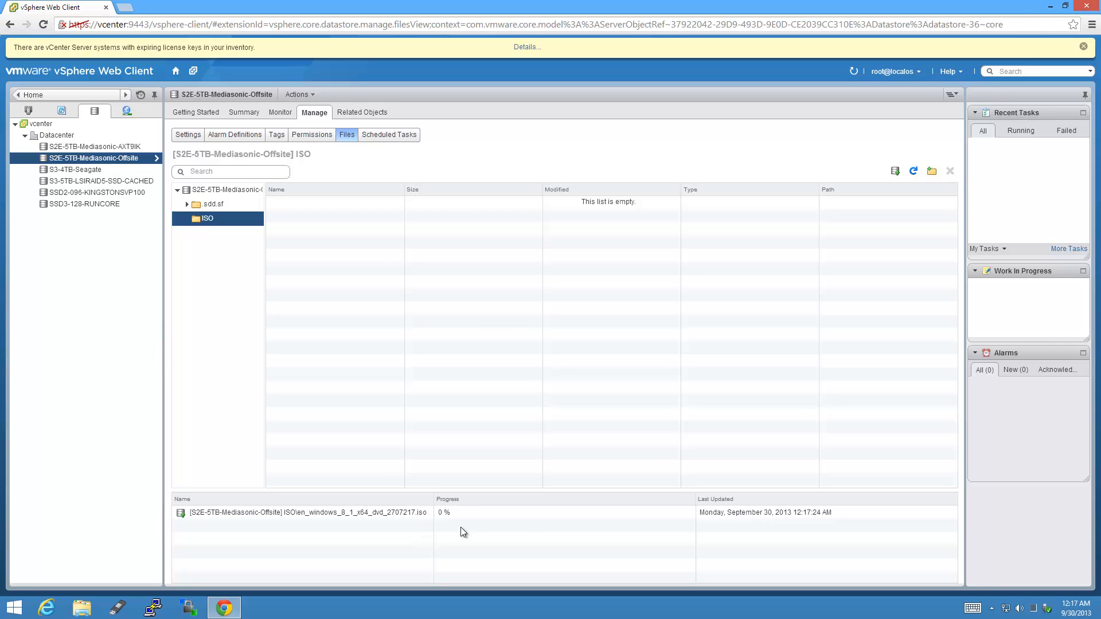
click(1036, 610)
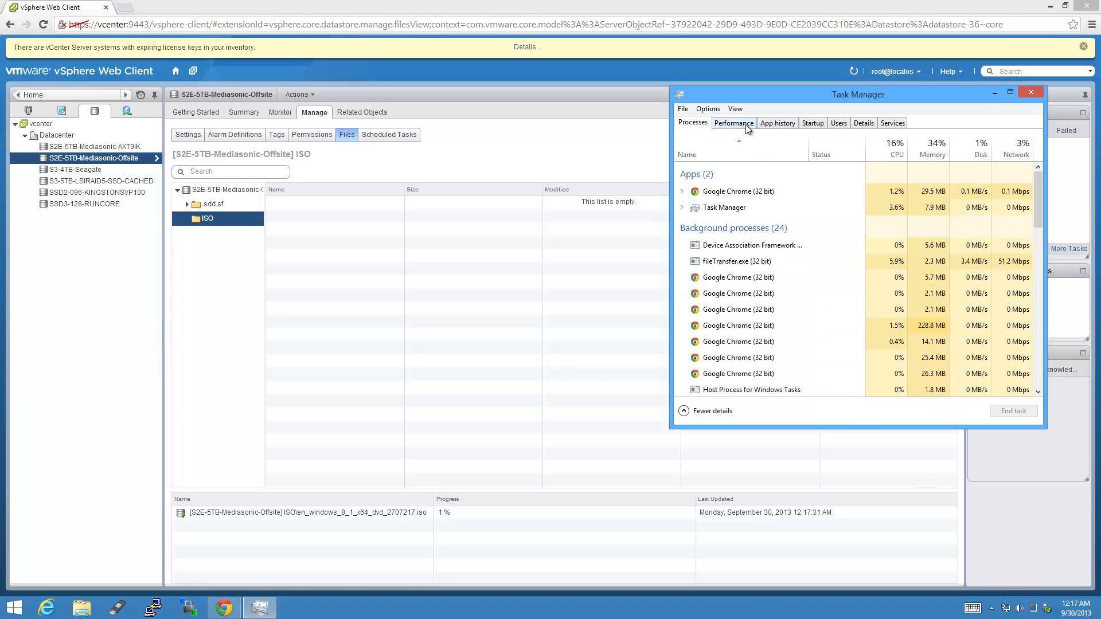
click(747, 128)
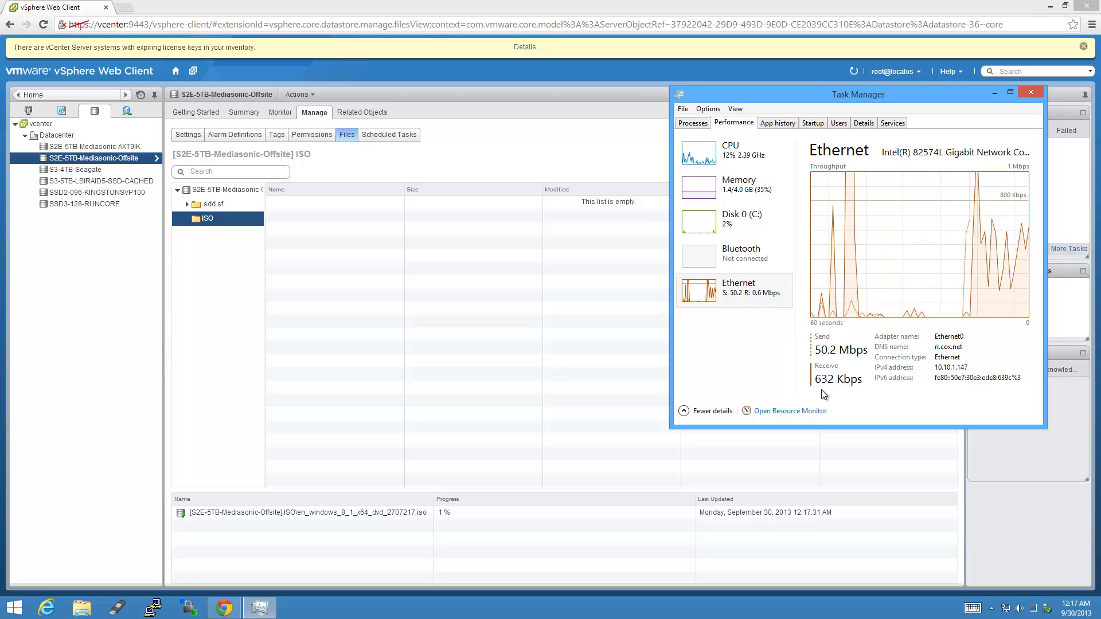
click(995, 93)
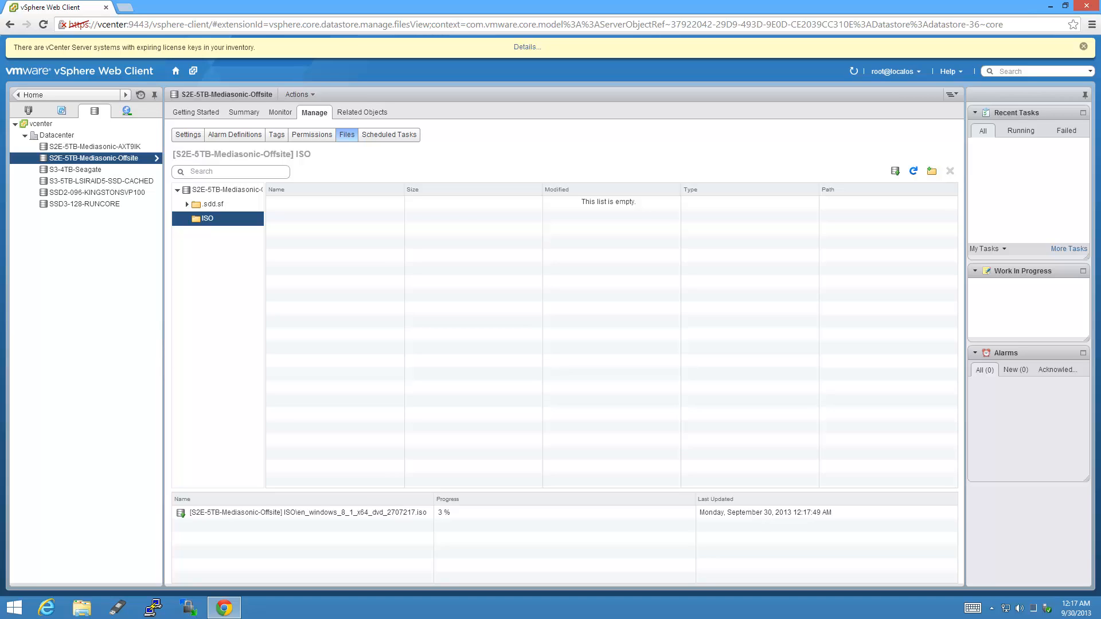
Browse the SSD3-128-RUNCORE datastore's ISO folder and widen the Name column to show full names.
right_click(99, 206)
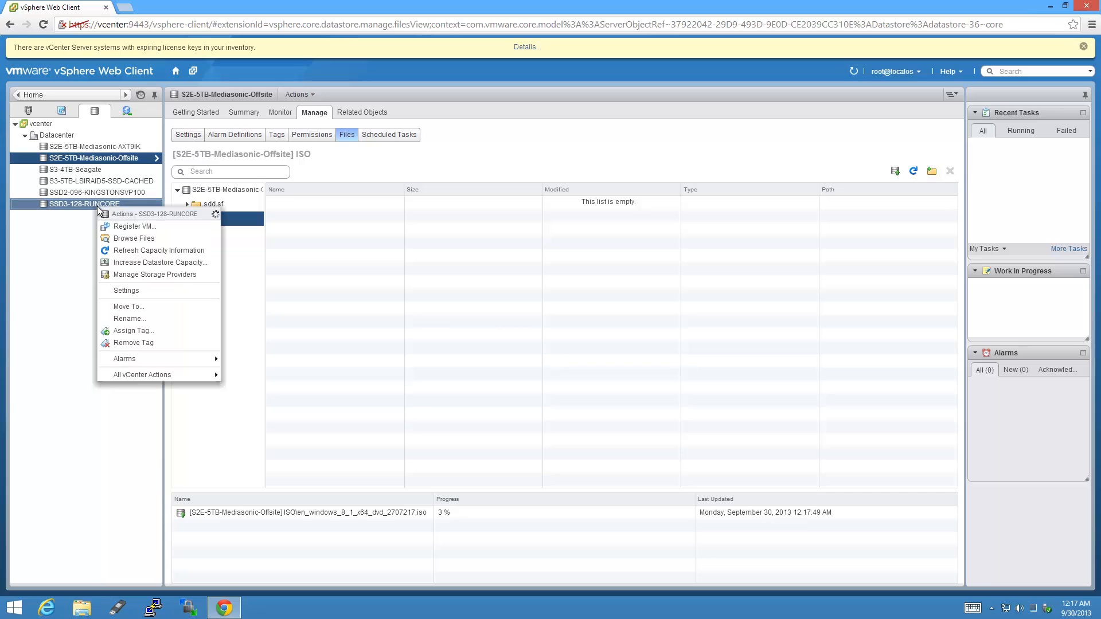
click(77, 205)
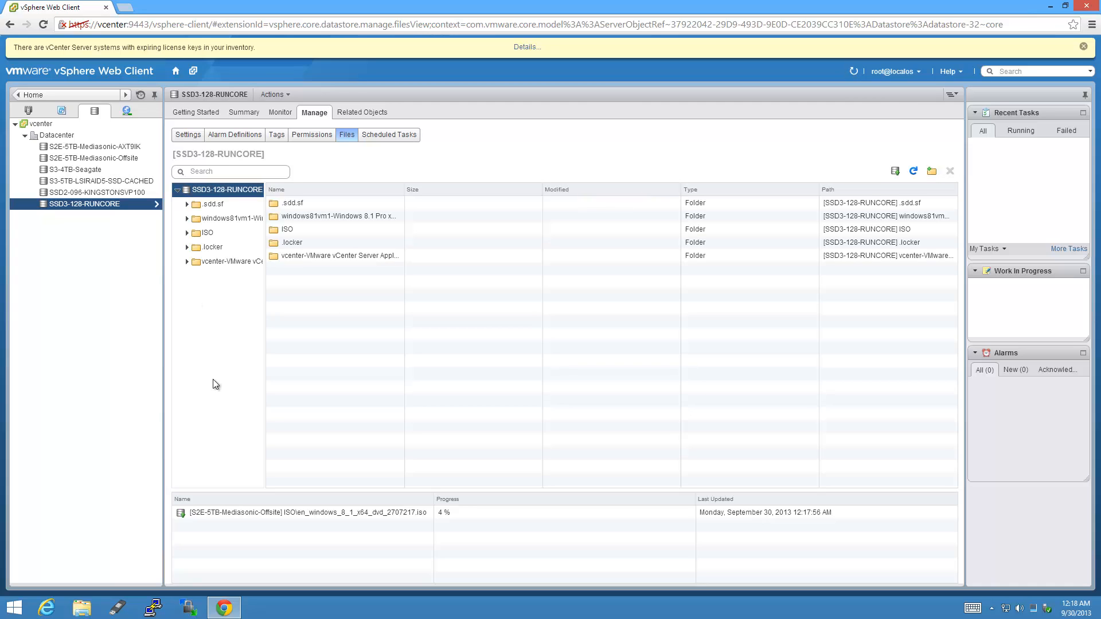
click(222, 235)
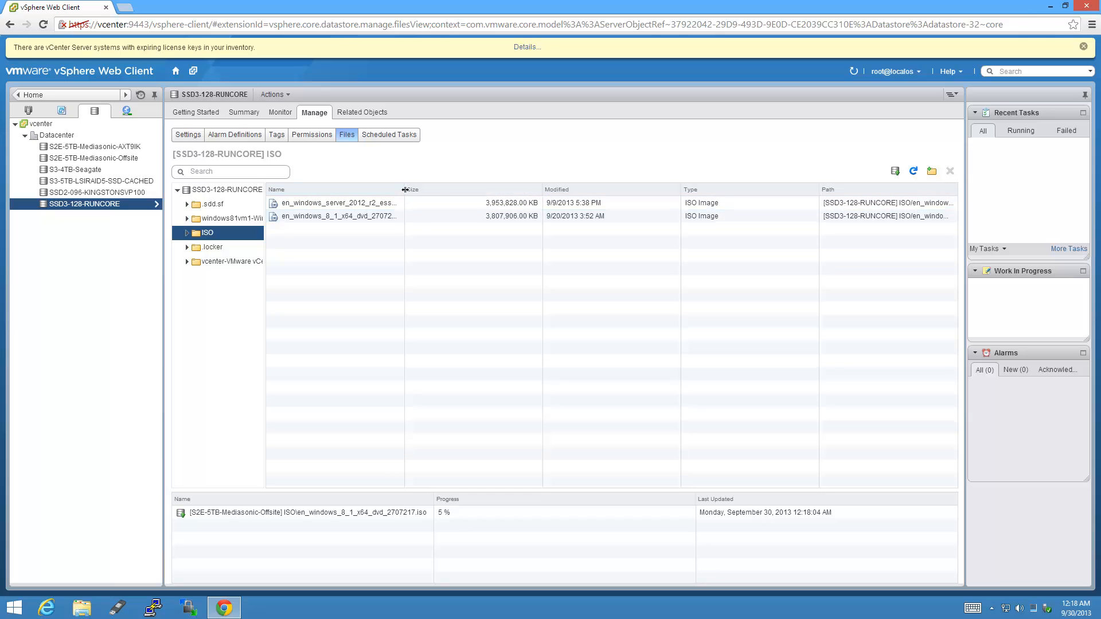
drag(405, 189, 471, 192)
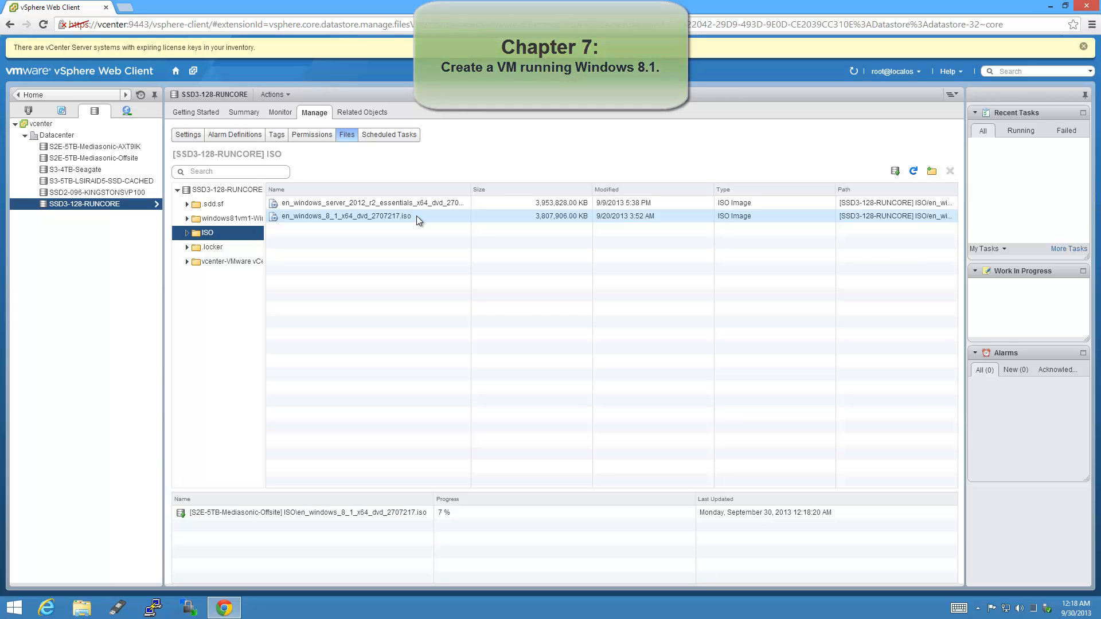
From Home, expand Datacenter and esxi, then choose New Virtual Machine on the esxi host.
click(176, 72)
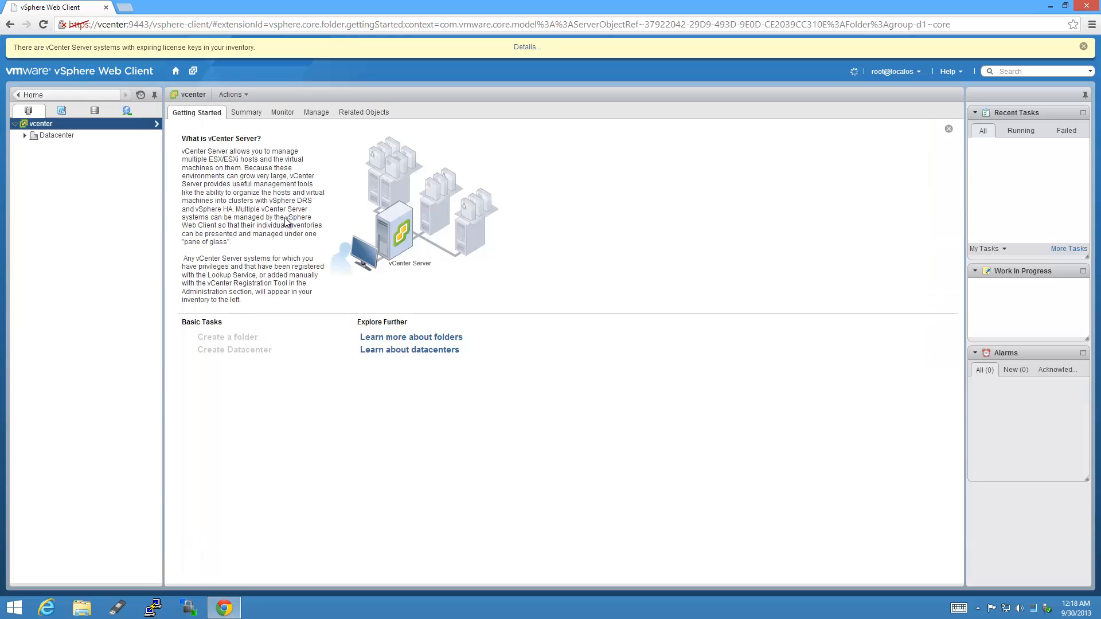
click(25, 135)
click(34, 147)
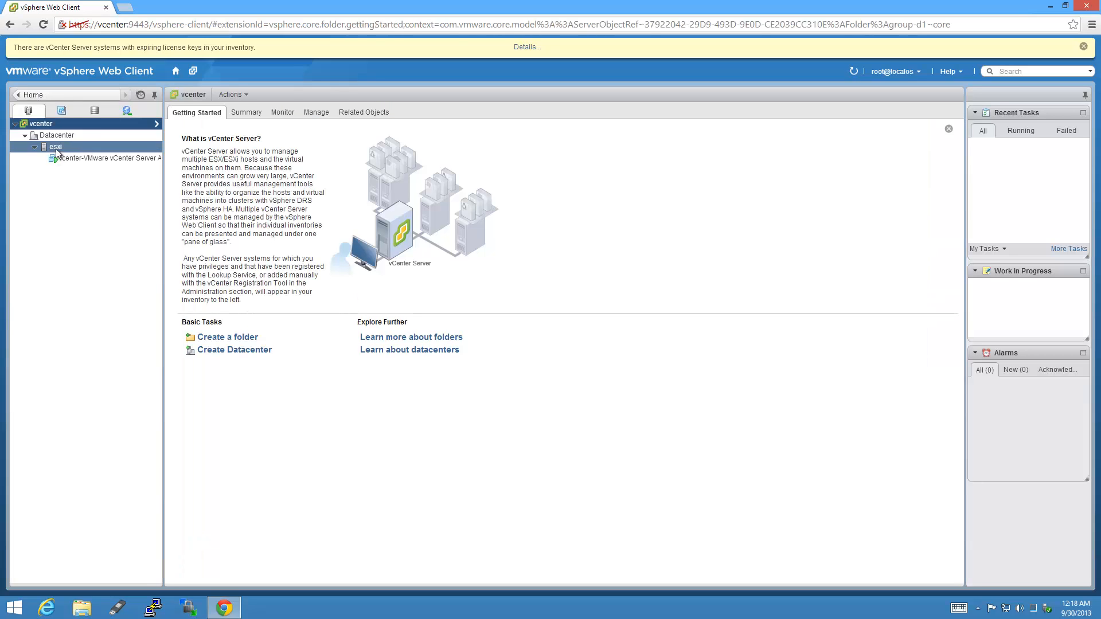
click(56, 148)
right_click(78, 148)
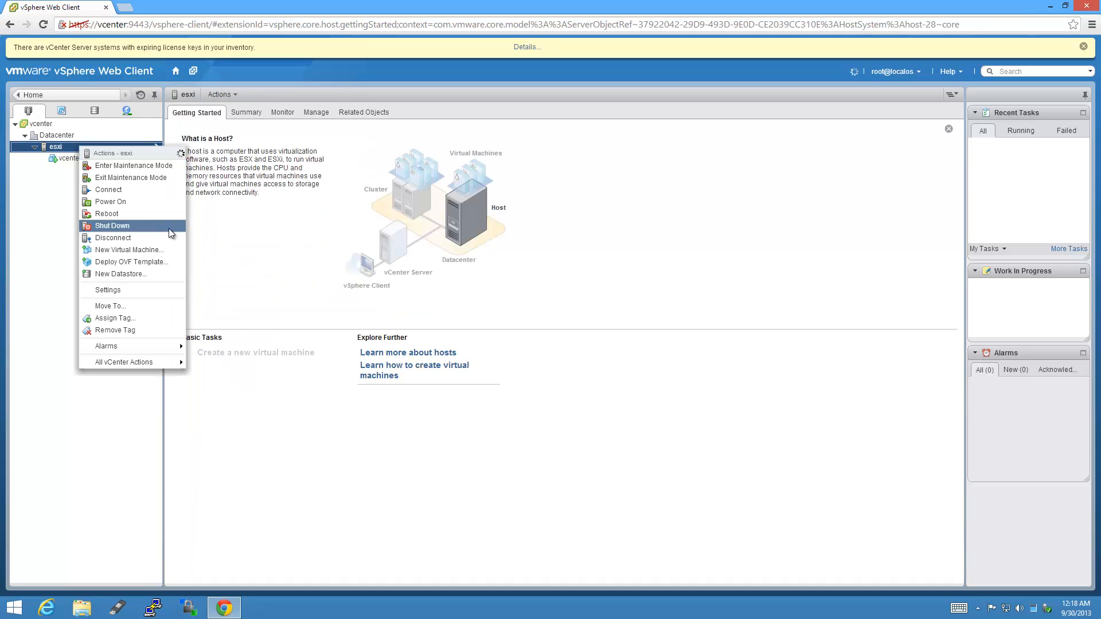
click(168, 249)
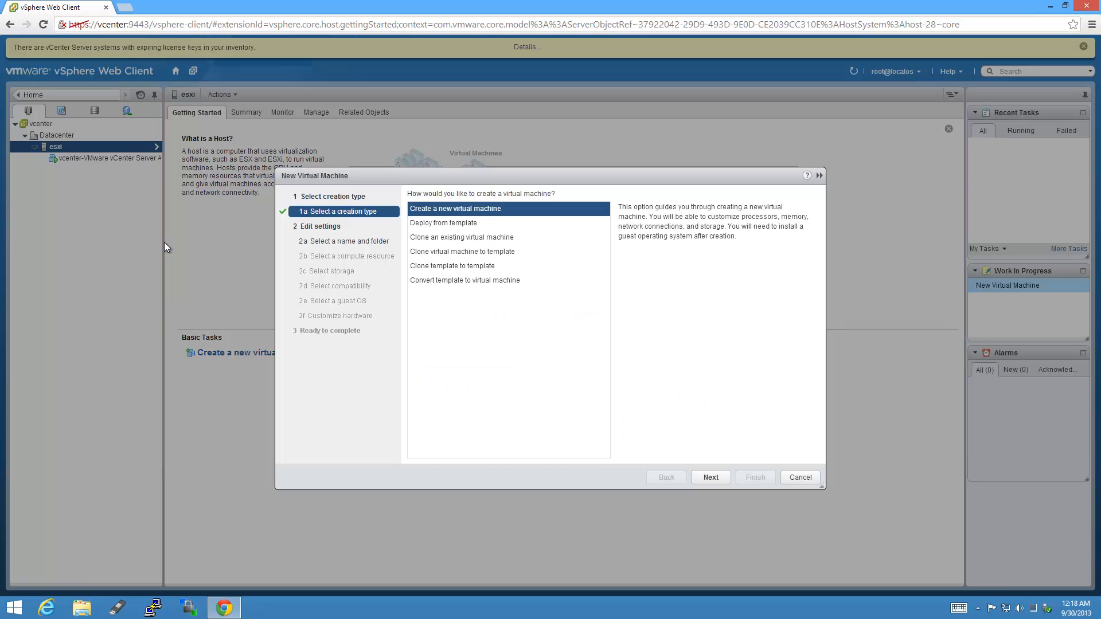
Name the new VM 'windows81vm1-Windows 8.1 Pro x64' in Datacenter and assign it to the esxi host.
click(721, 480)
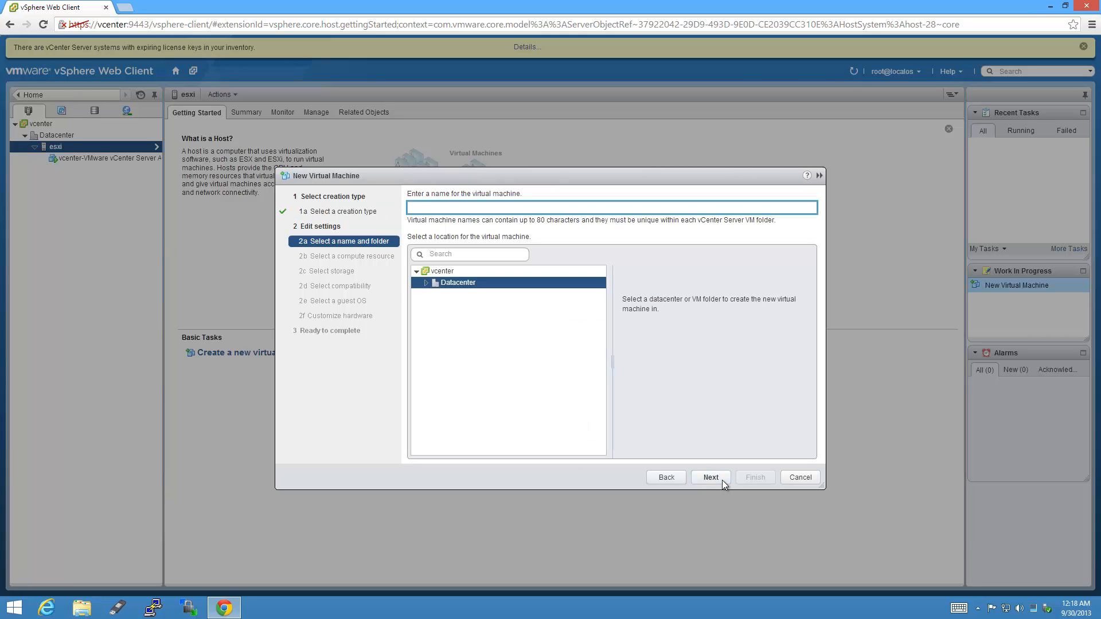
text(Win)
key(BackSpace)
text(windows81vm1-Windo)
text(ws 8.1 Pro x64)
click(711, 479)
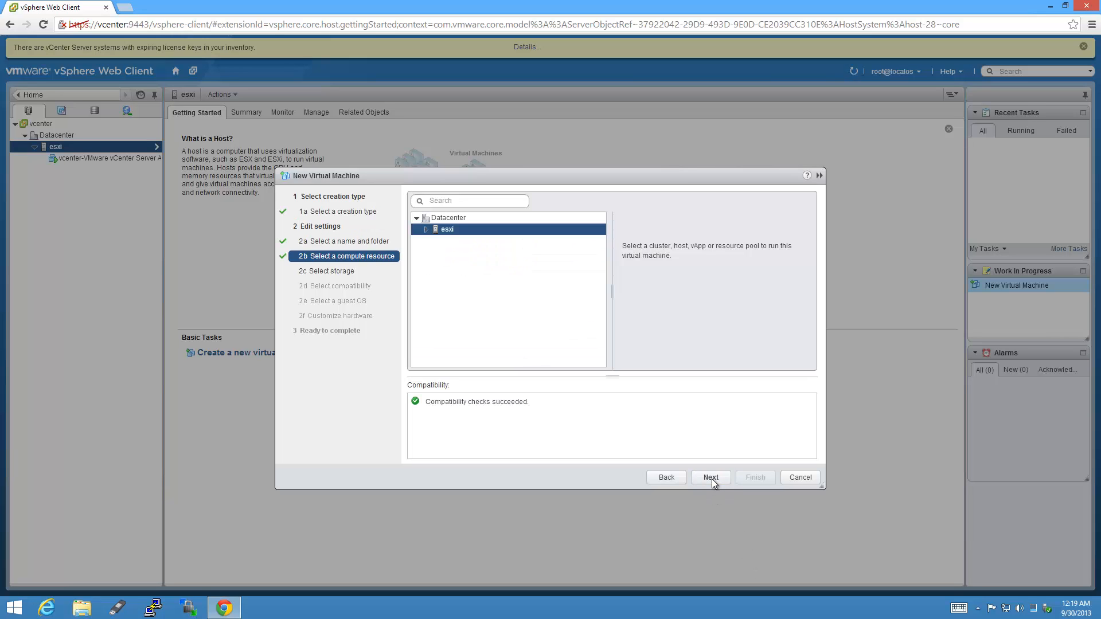
click(720, 481)
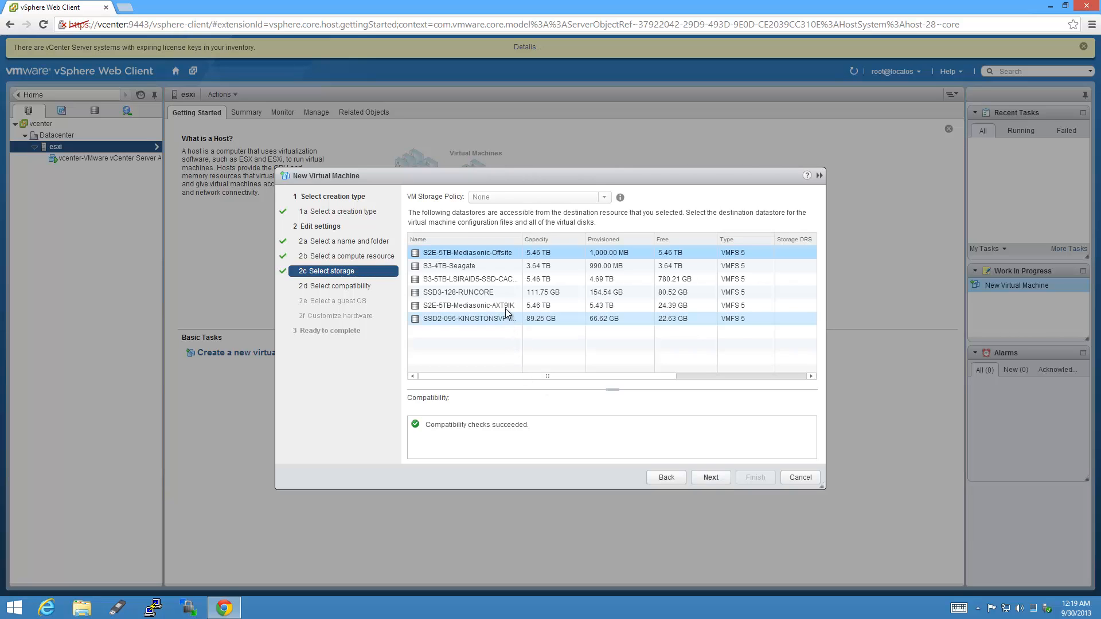
Store the VM on SSD3-128-RUNCORE and keep ESXi 5.5 and later compatibility.
click(724, 481)
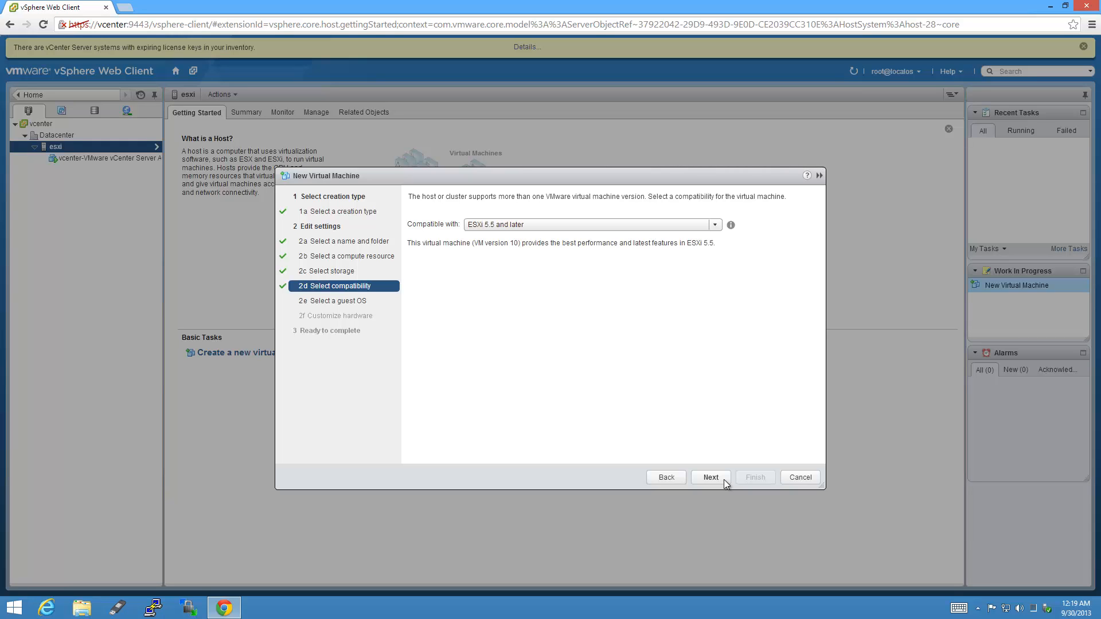
click(716, 224)
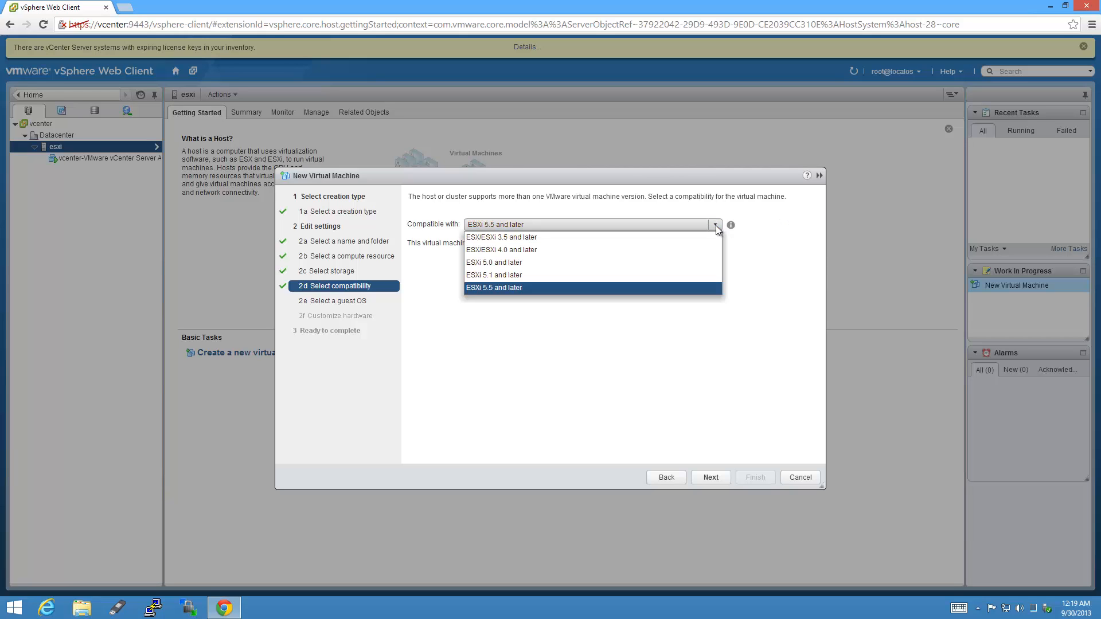
click(755, 230)
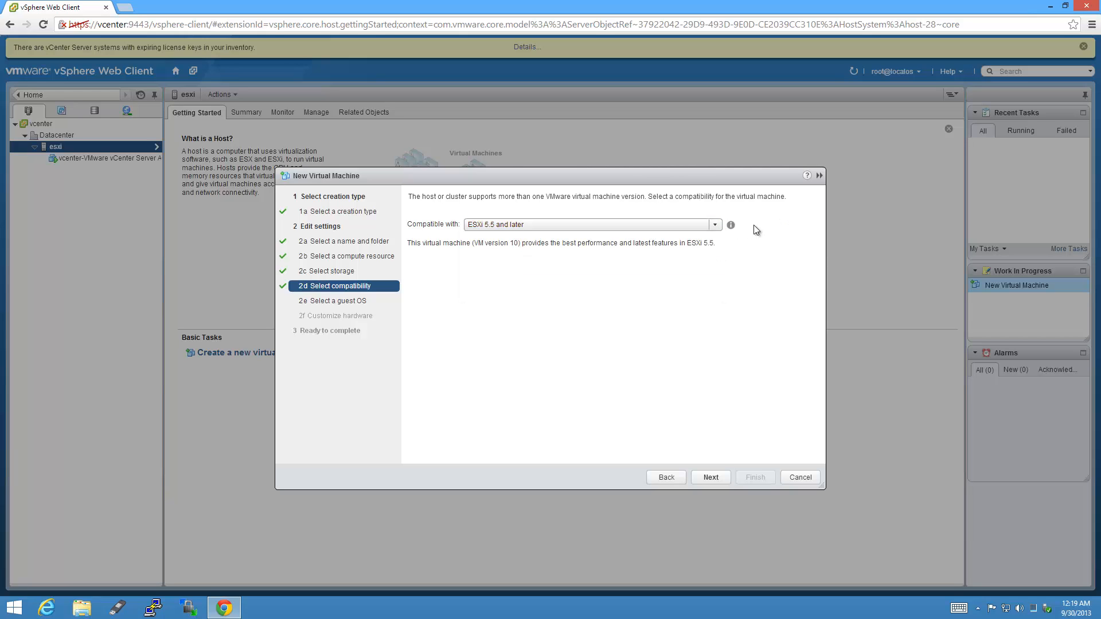
click(717, 473)
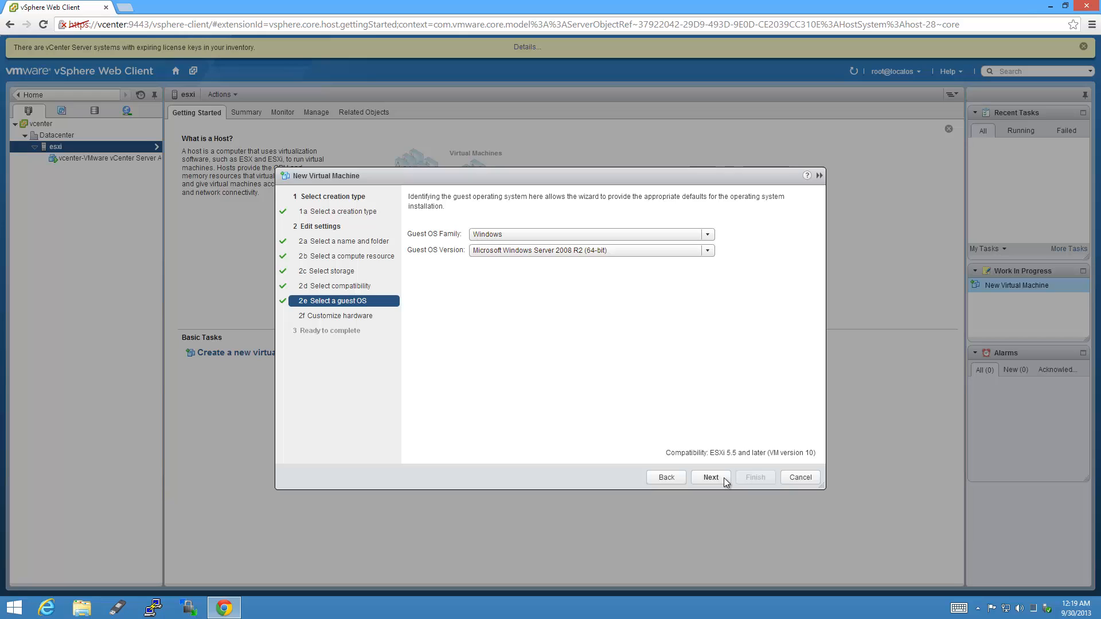
Set the guest OS family to Windows and version to Microsoft Windows 8 (64-bit).
click(708, 235)
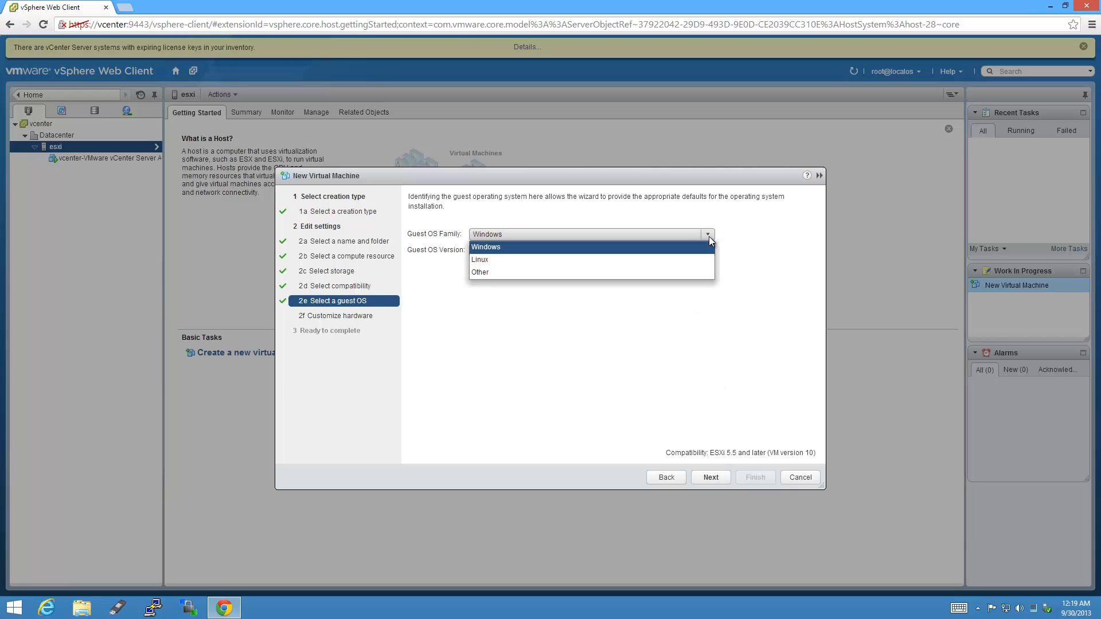
click(708, 246)
click(707, 251)
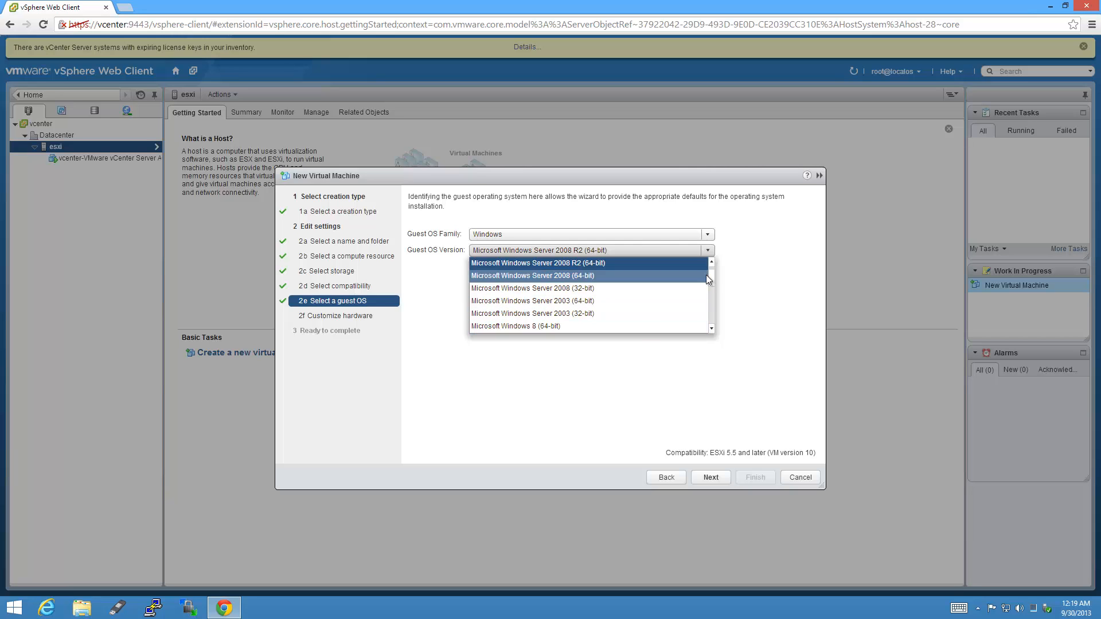
scroll(708, 281, down, 4)
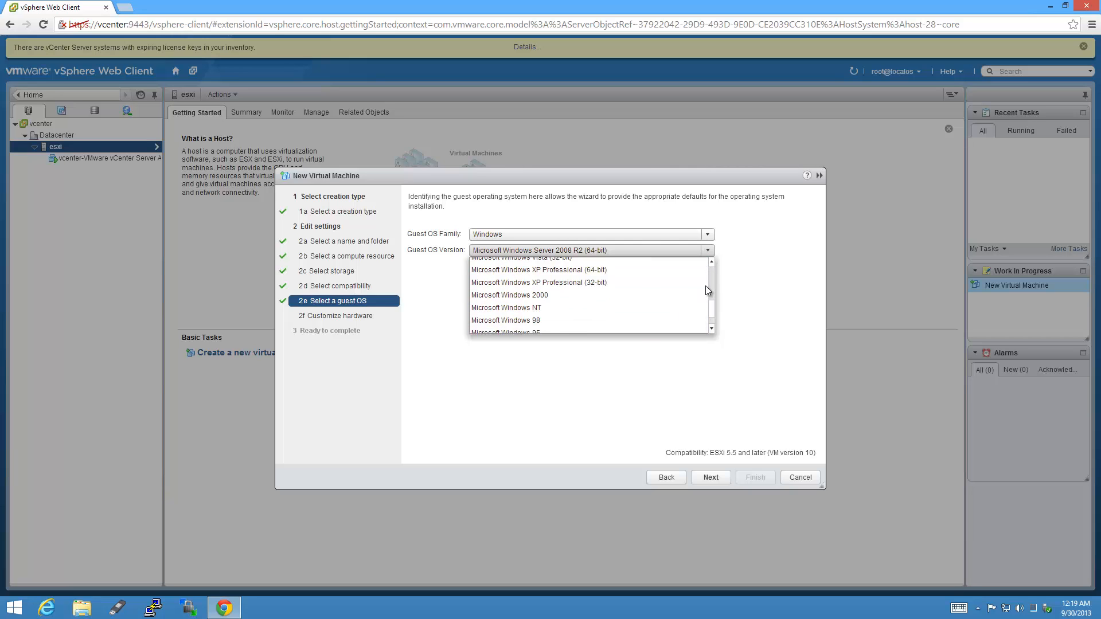
scroll(707, 283, up, 3)
click(638, 291)
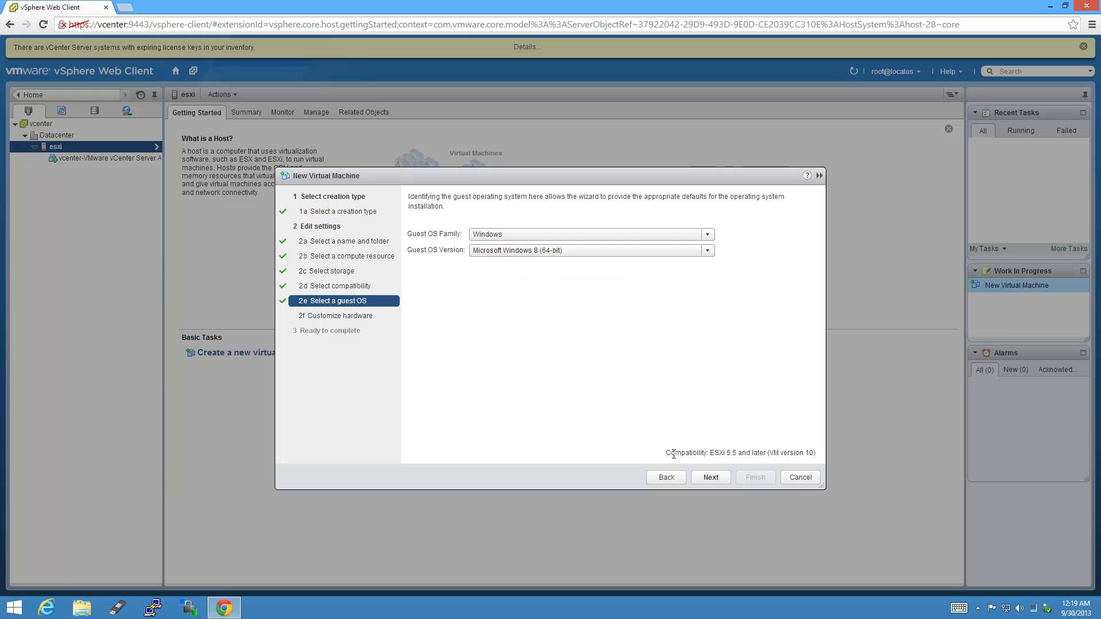
click(721, 479)
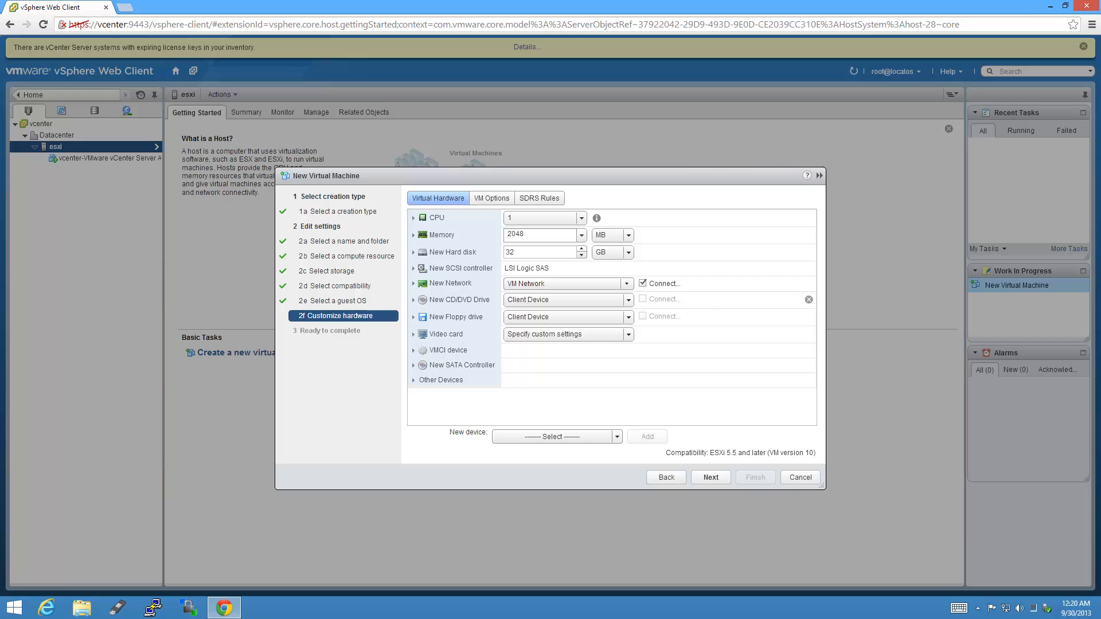
Mount the Windows 8.1 x64 ISO from SSD3-128-RUNCORE/ISO on the CD/DVD drive, connected at power on.
click(413, 299)
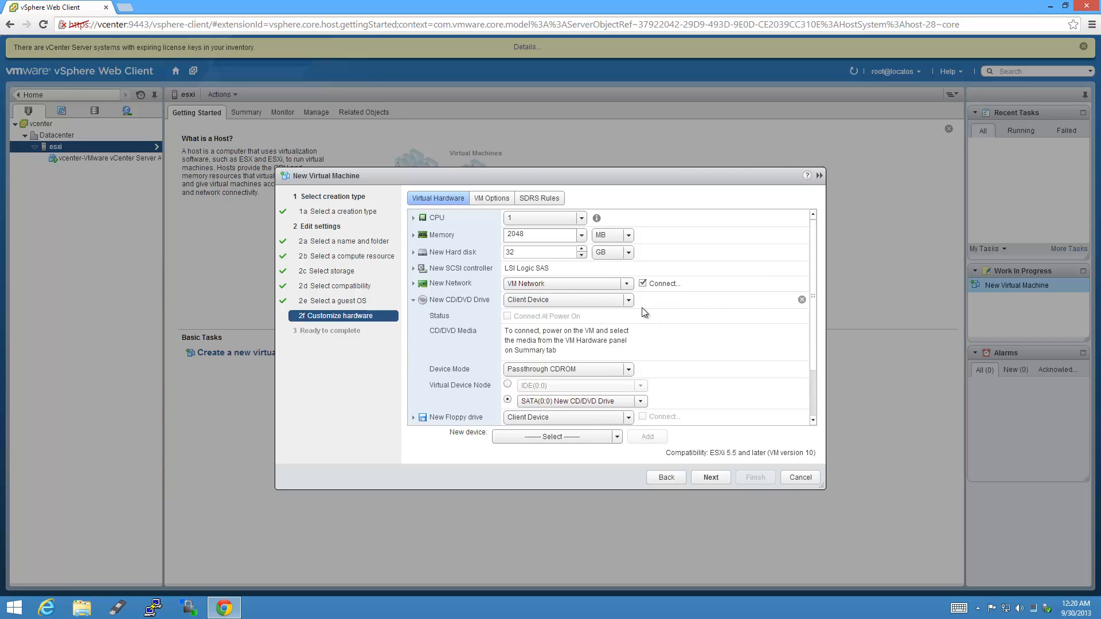
click(628, 300)
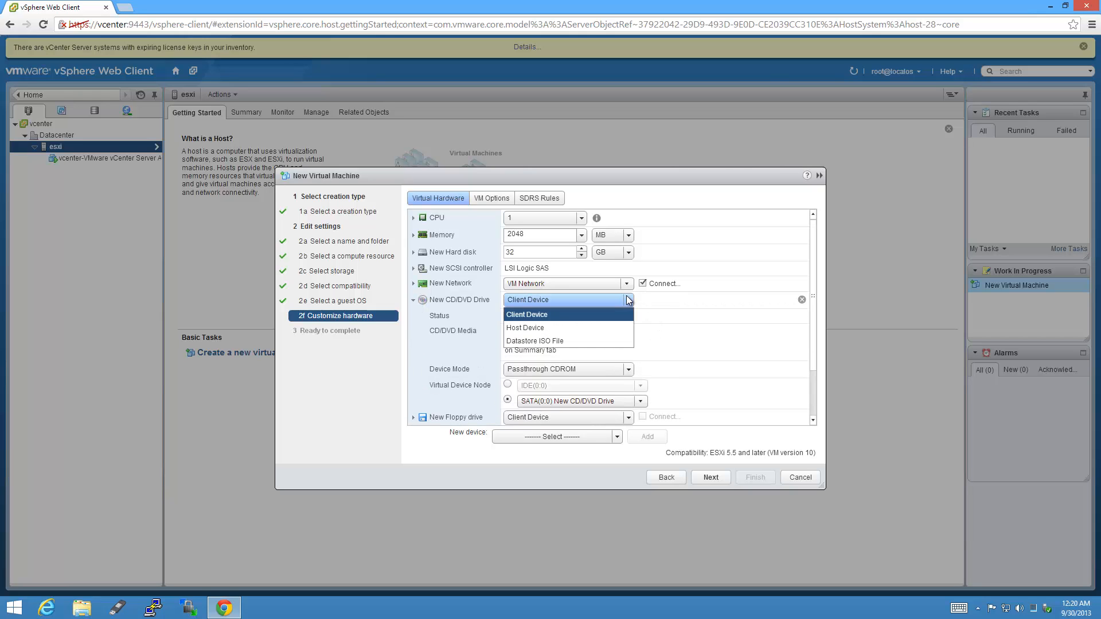
click(600, 340)
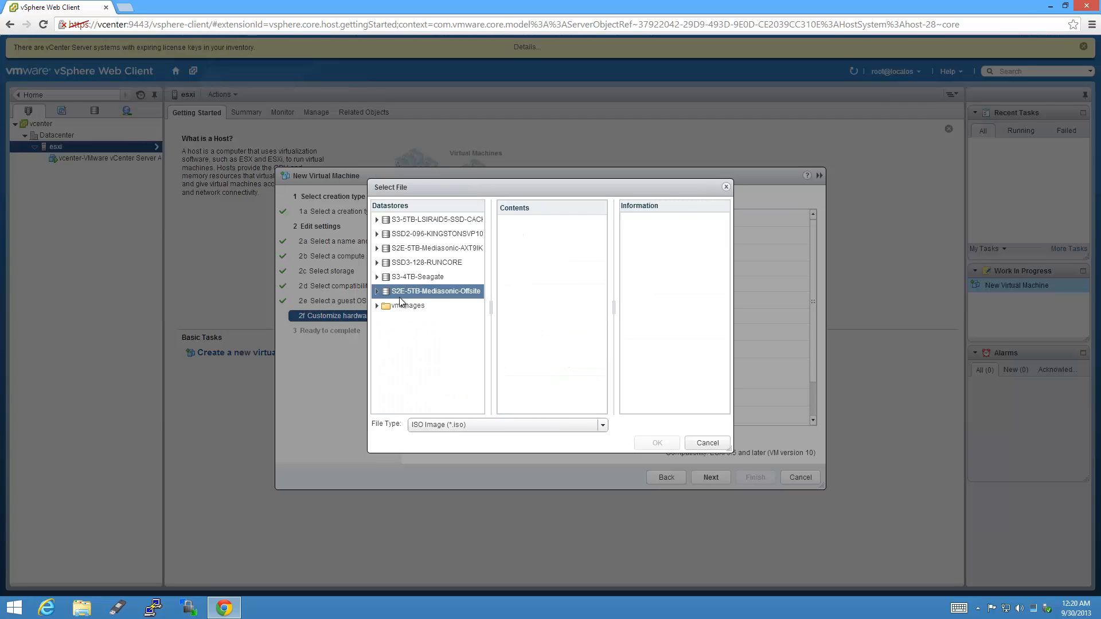
click(377, 262)
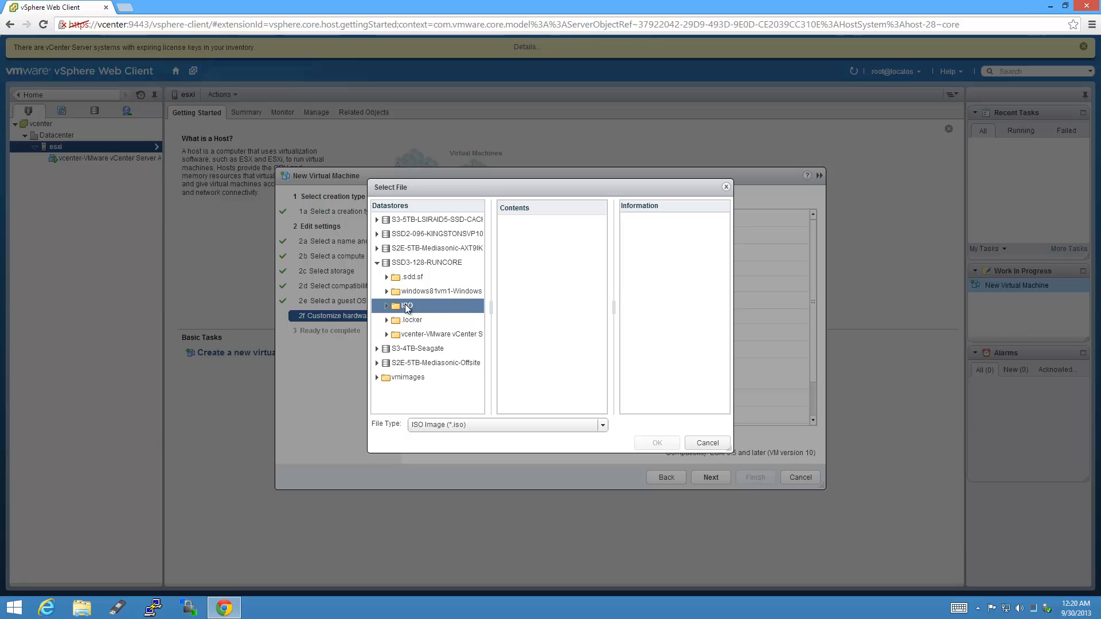
click(459, 306)
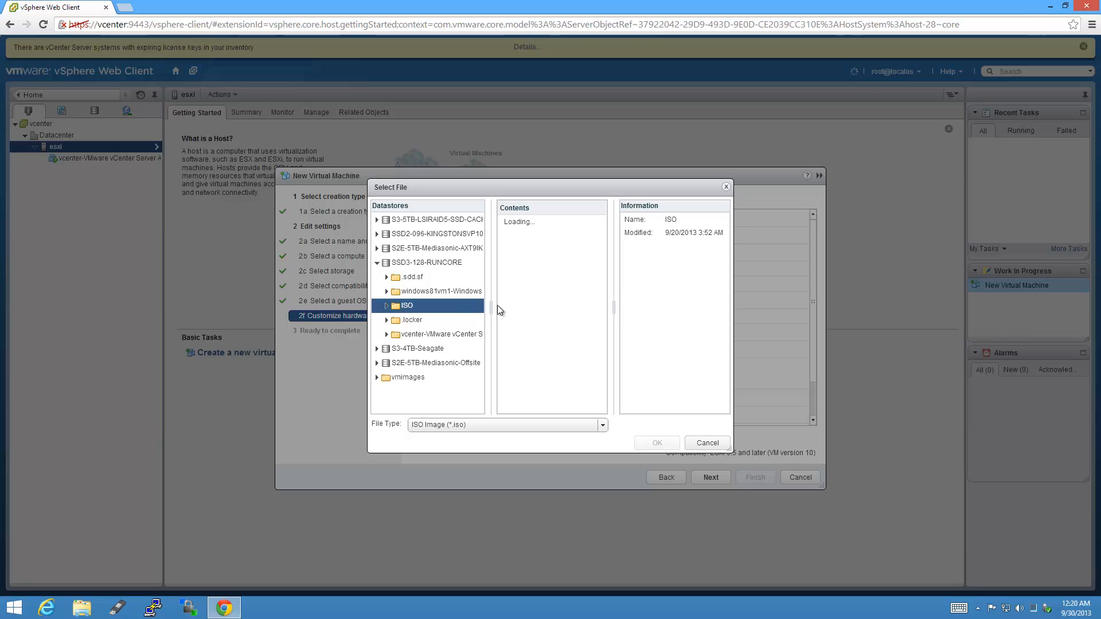
click(552, 234)
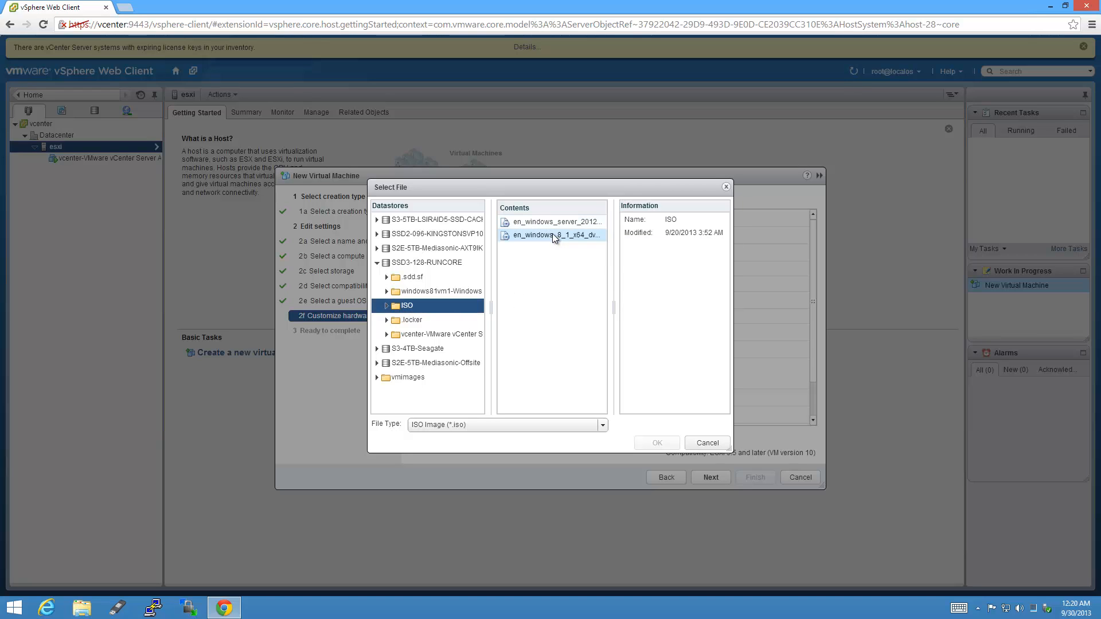
click(658, 444)
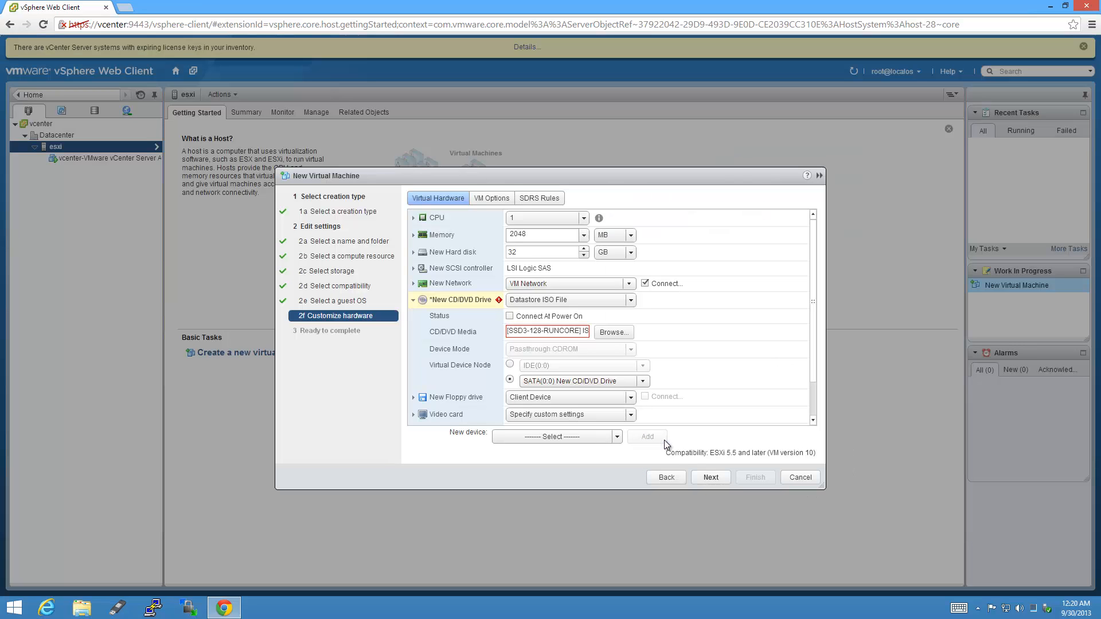
click(510, 316)
Make the hard disk 750 GB thin provisioned and continue to the summary.
double_click(513, 252)
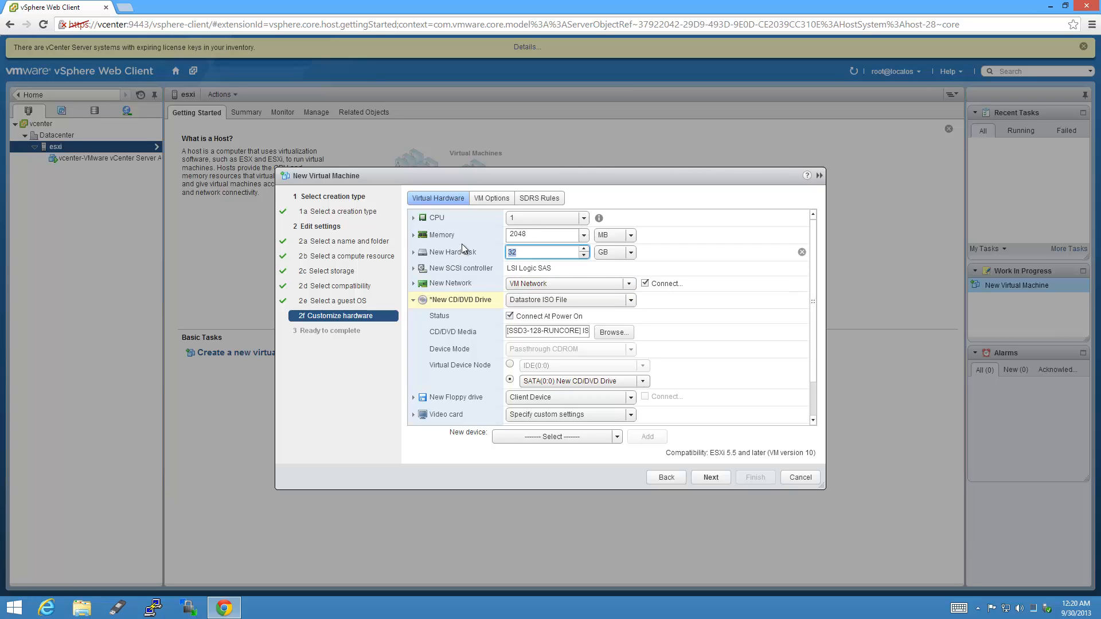
text(750)
key(Tab)
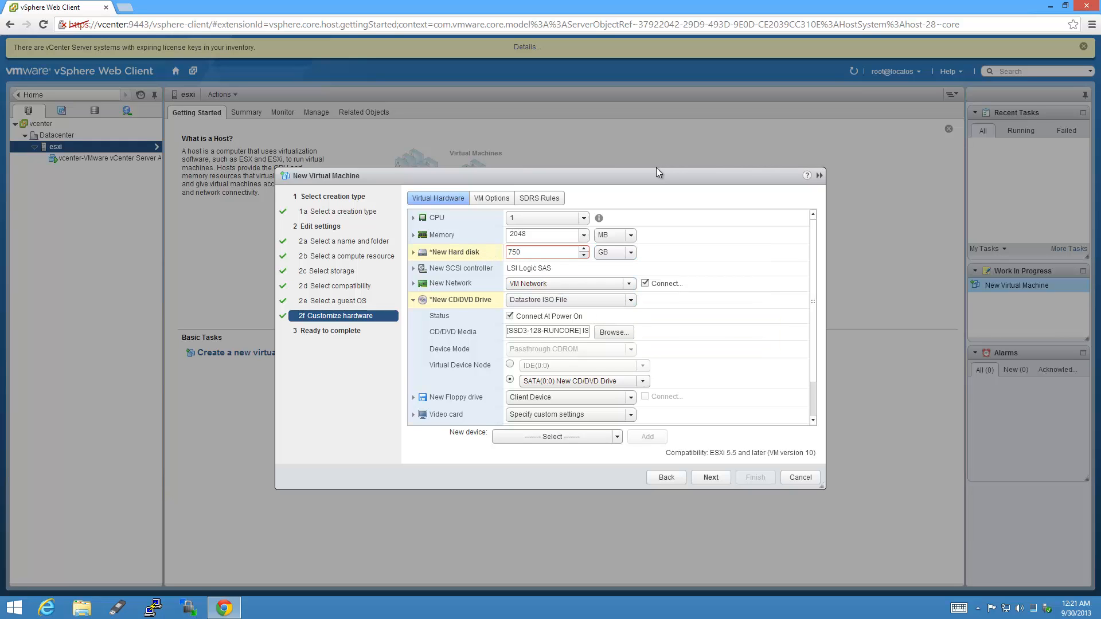
drag(826, 488, 833, 584)
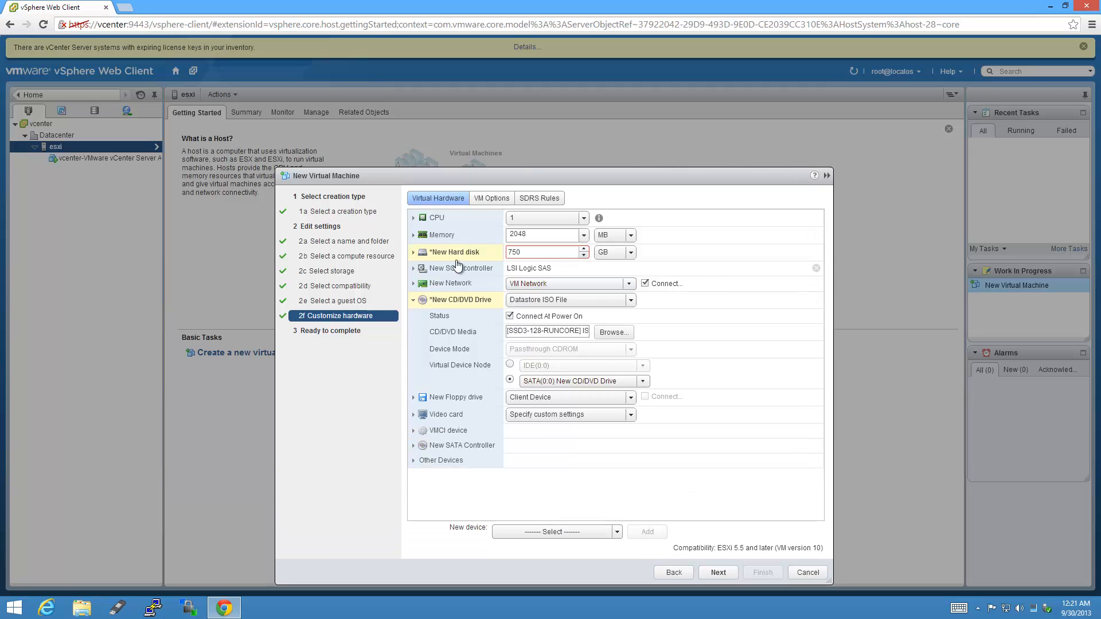
click(414, 253)
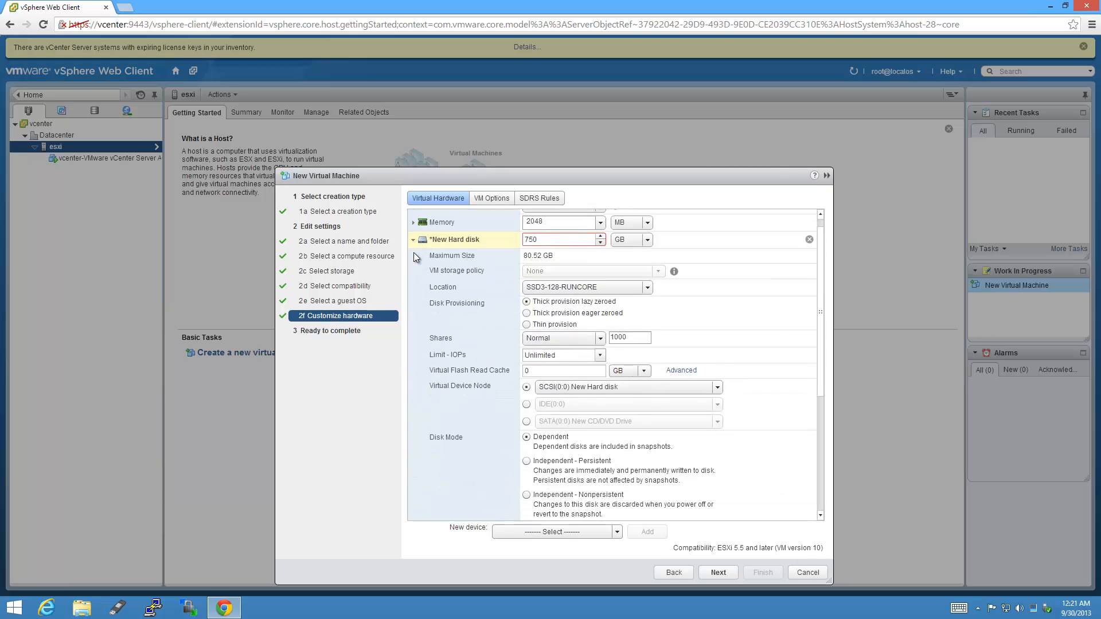
click(526, 324)
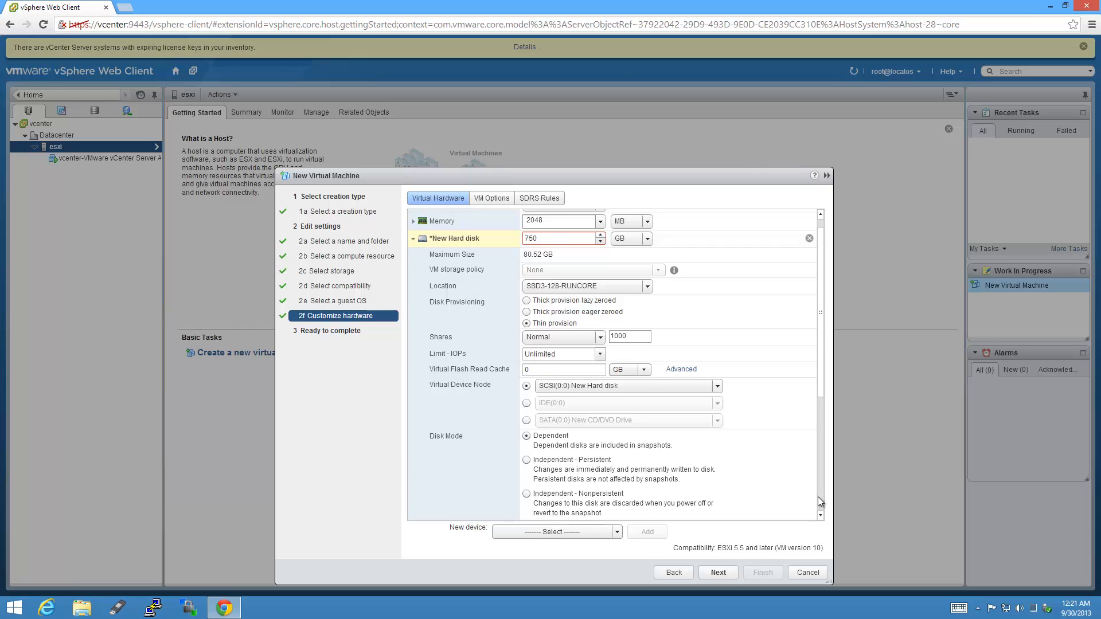
scroll(817, 497, down, 3)
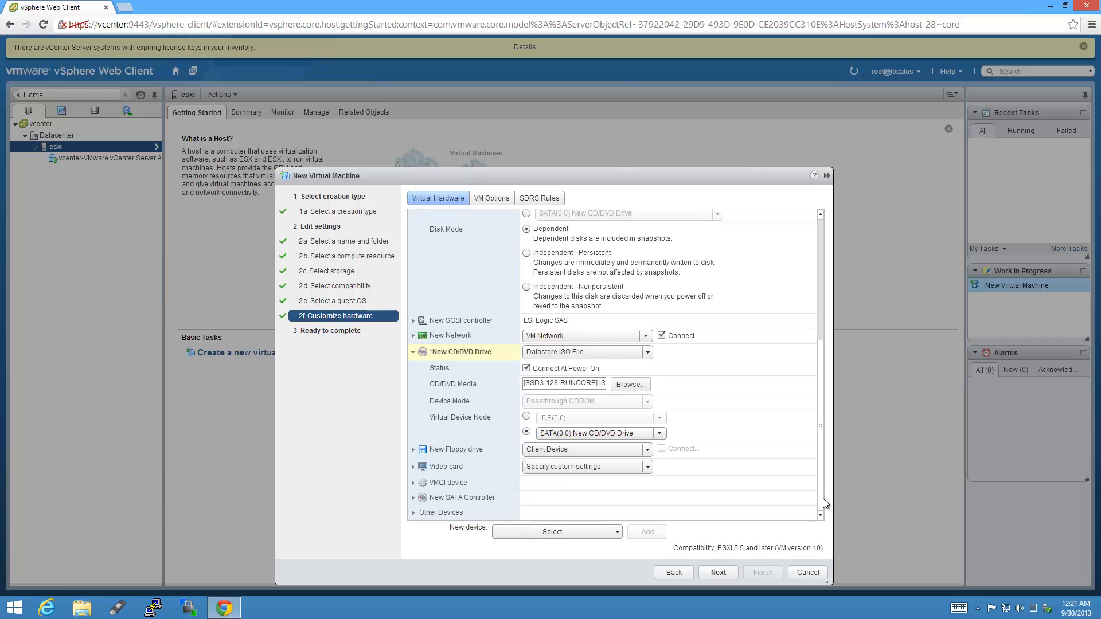
click(730, 576)
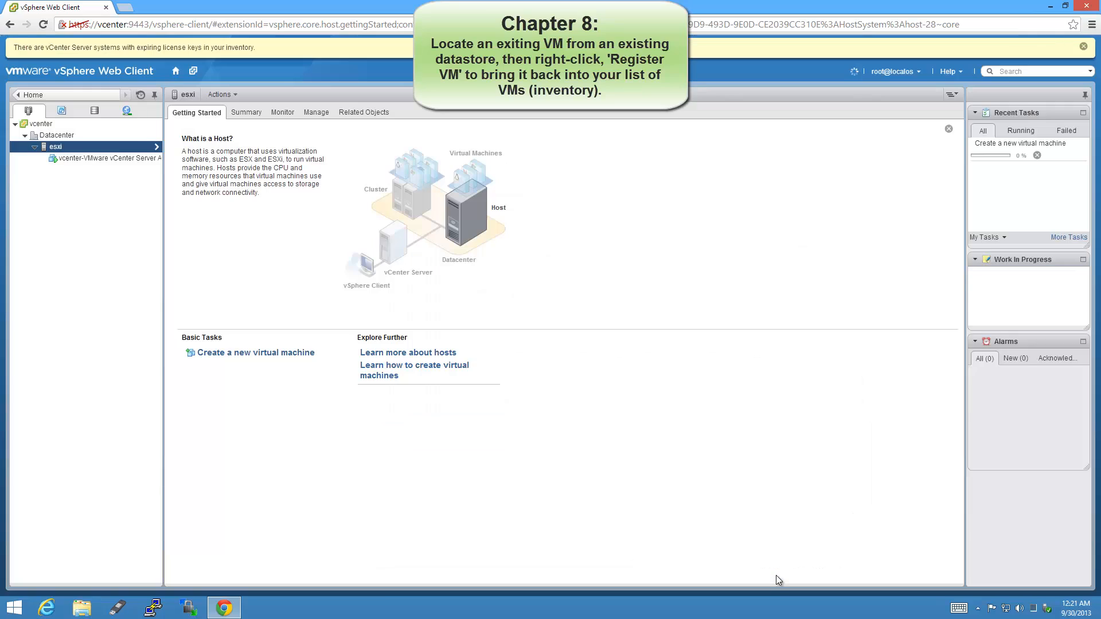
Finish the wizard, then select windows81vm1 in the inventory and view its Summary tab.
click(776, 576)
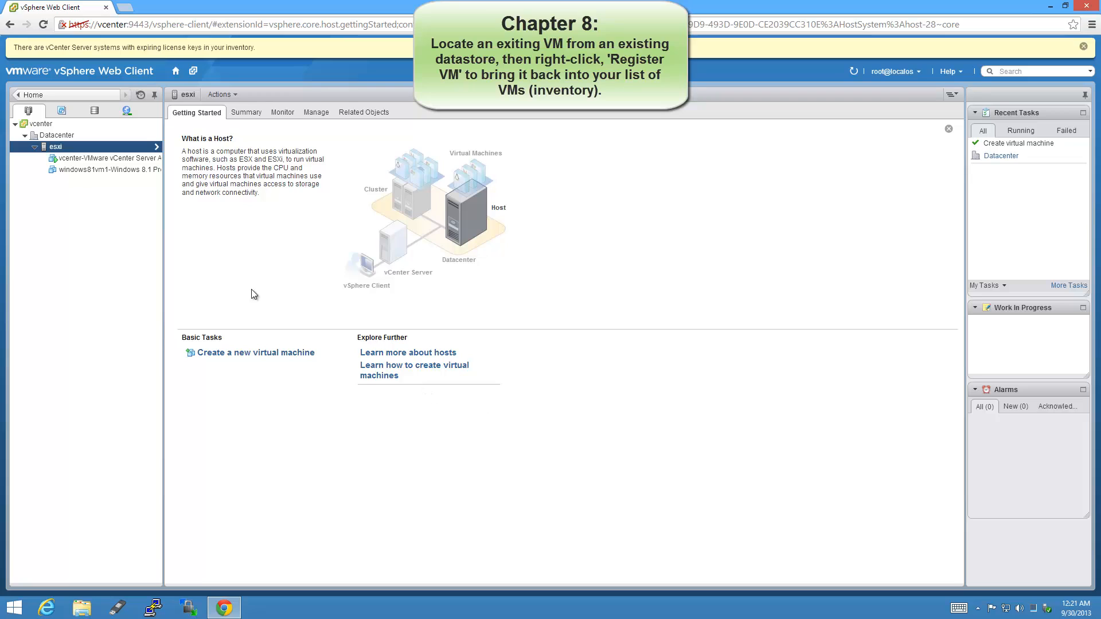
drag(165, 210, 228, 210)
click(173, 170)
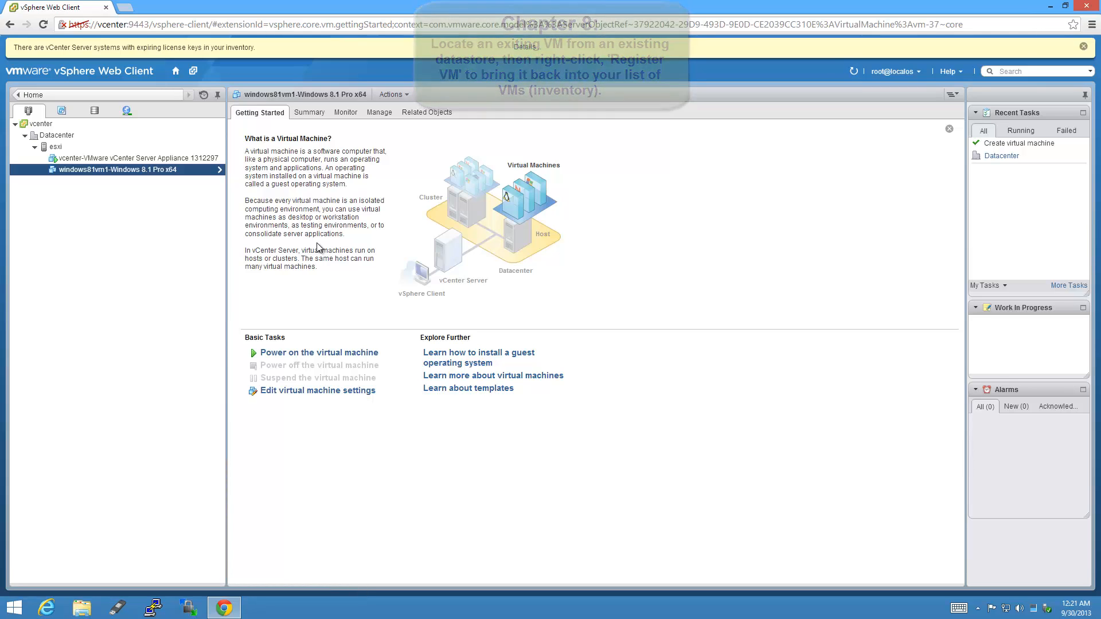
click(1083, 46)
click(309, 89)
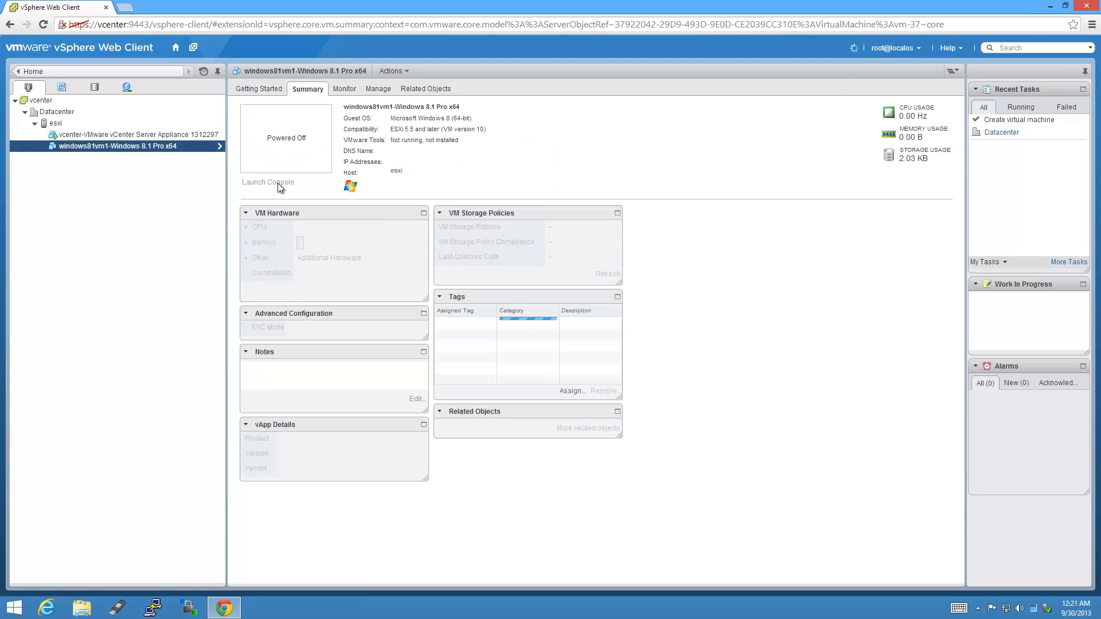
Power on windows81vm1, launch its console, and always allow pop-ups from vcenter in Chrome.
right_click(199, 146)
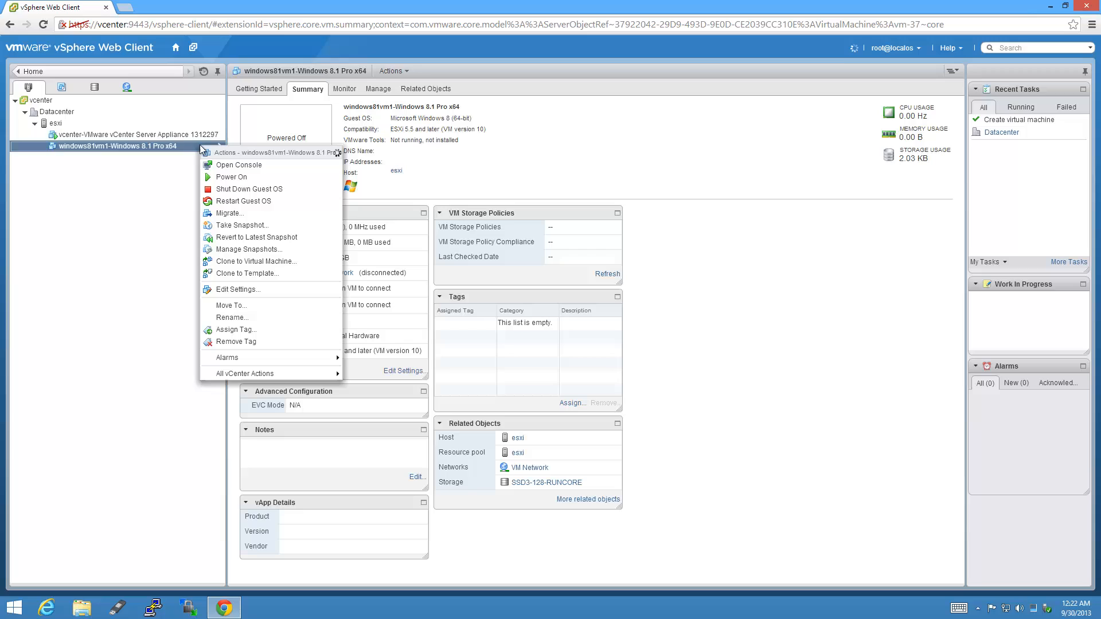
click(254, 177)
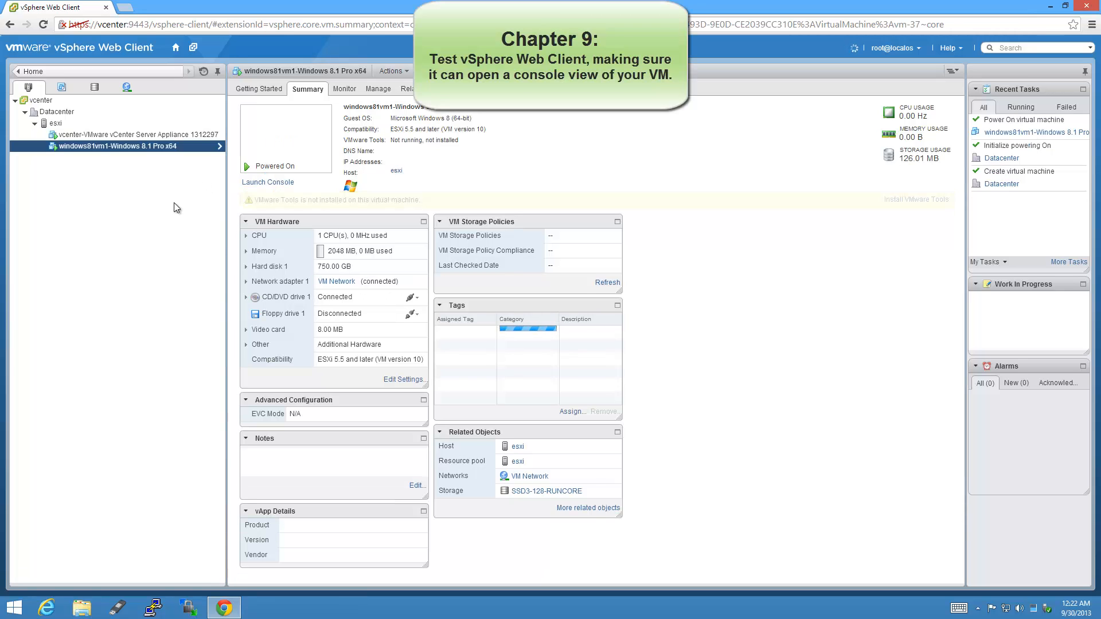
click(288, 187)
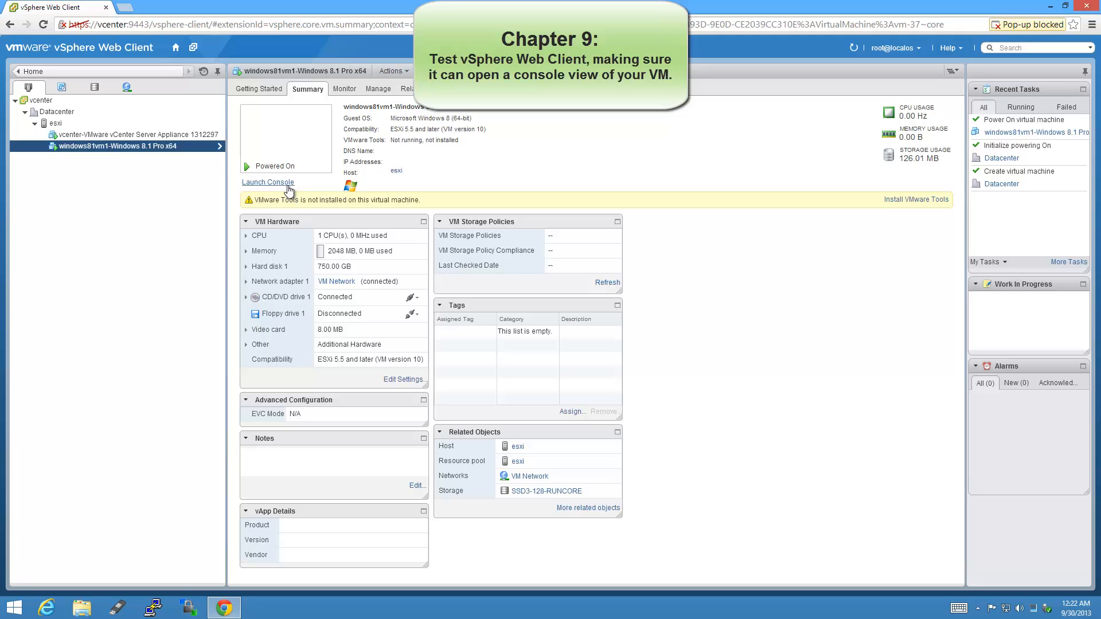
click(1024, 29)
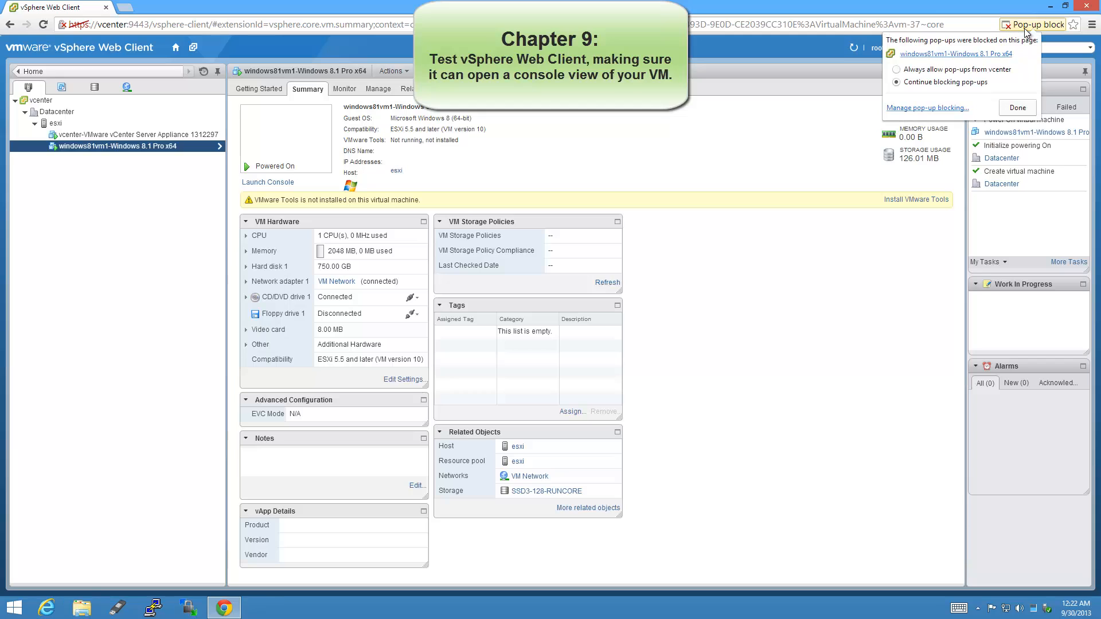
click(896, 70)
click(1025, 110)
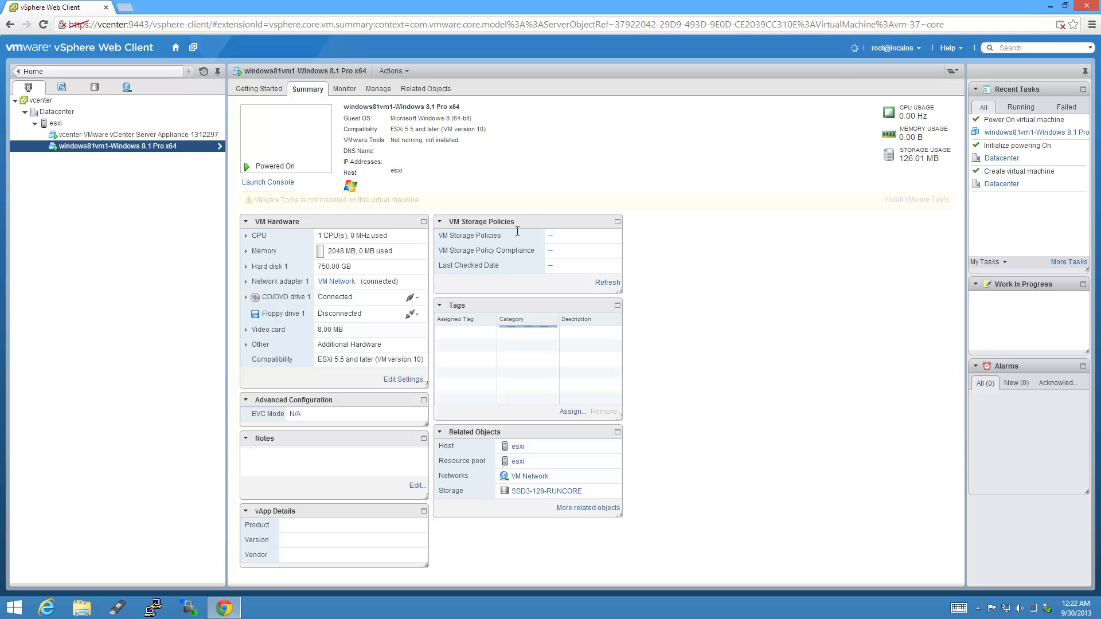
Launch the windows81vm1 console showing Windows 8 Setup's language page beside the client.
click(288, 184)
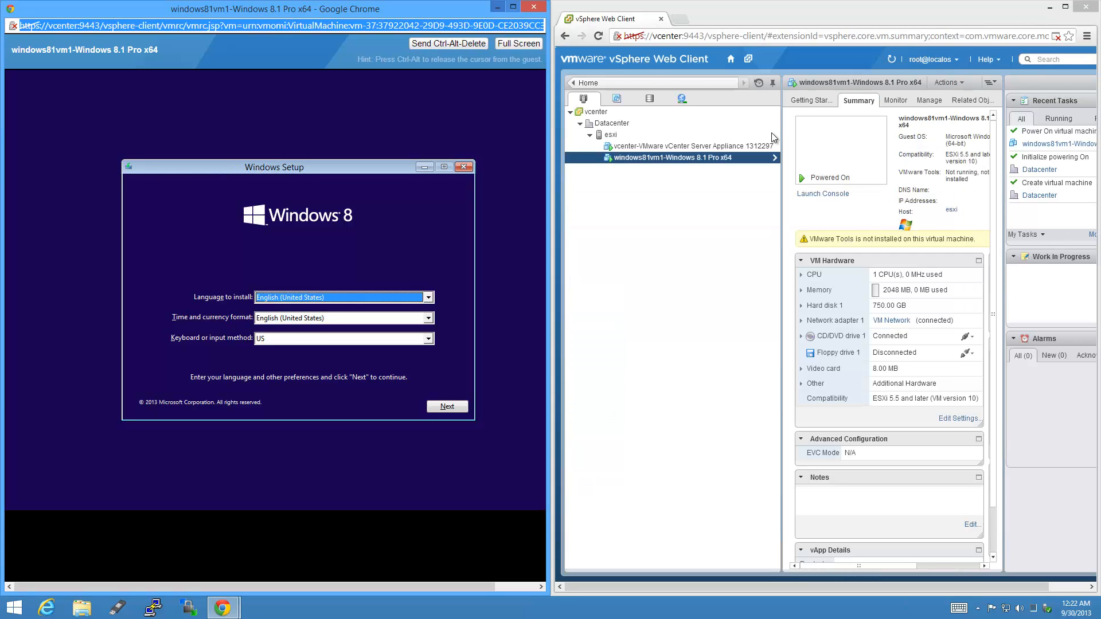
right_click(739, 158)
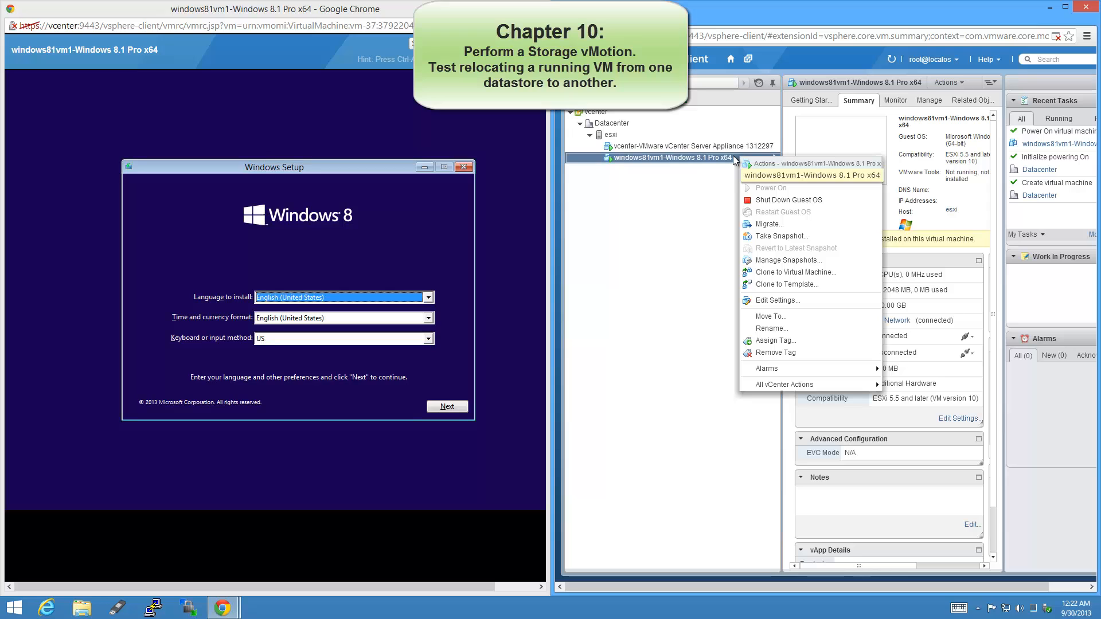
Migrate only windows81vm1's datastore to S2E-5TB-Mediasonic-Offsite.
click(803, 224)
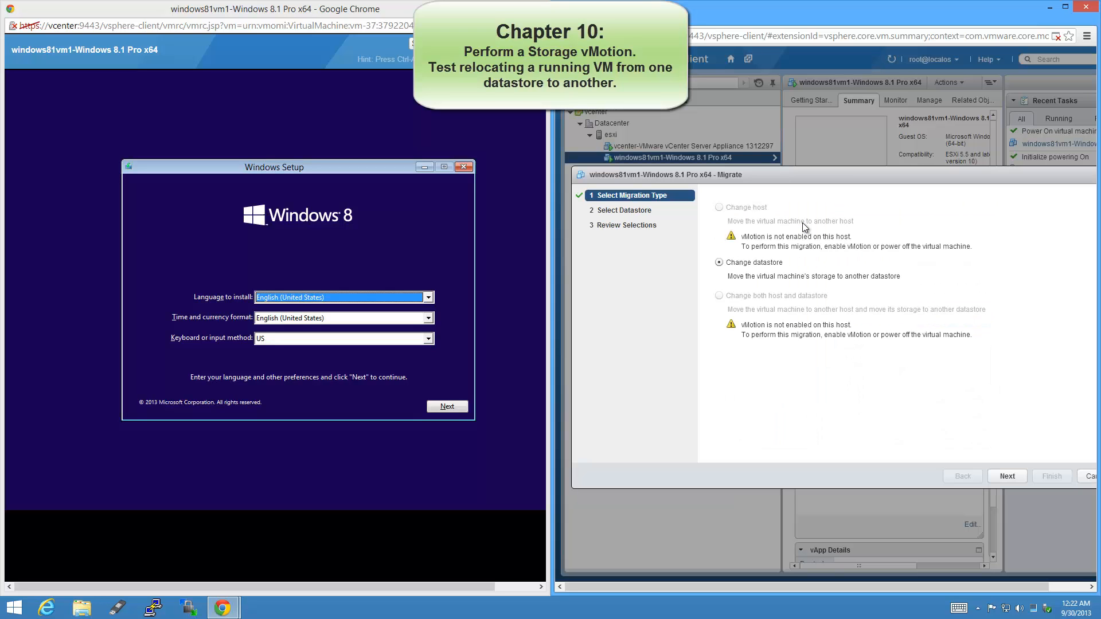
click(1015, 477)
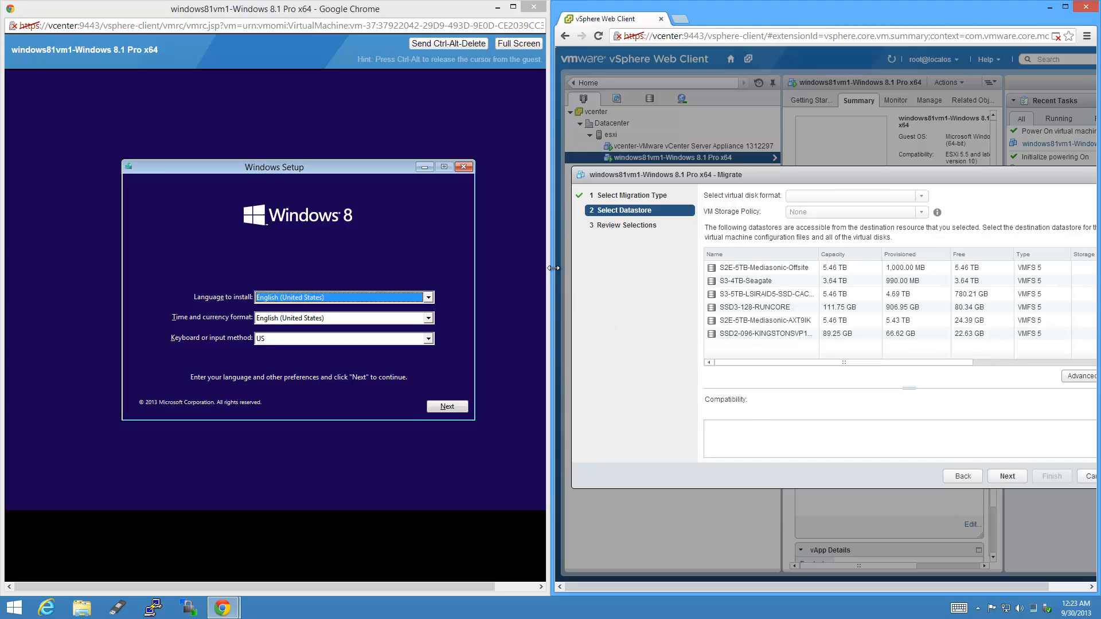
drag(551, 267, 428, 251)
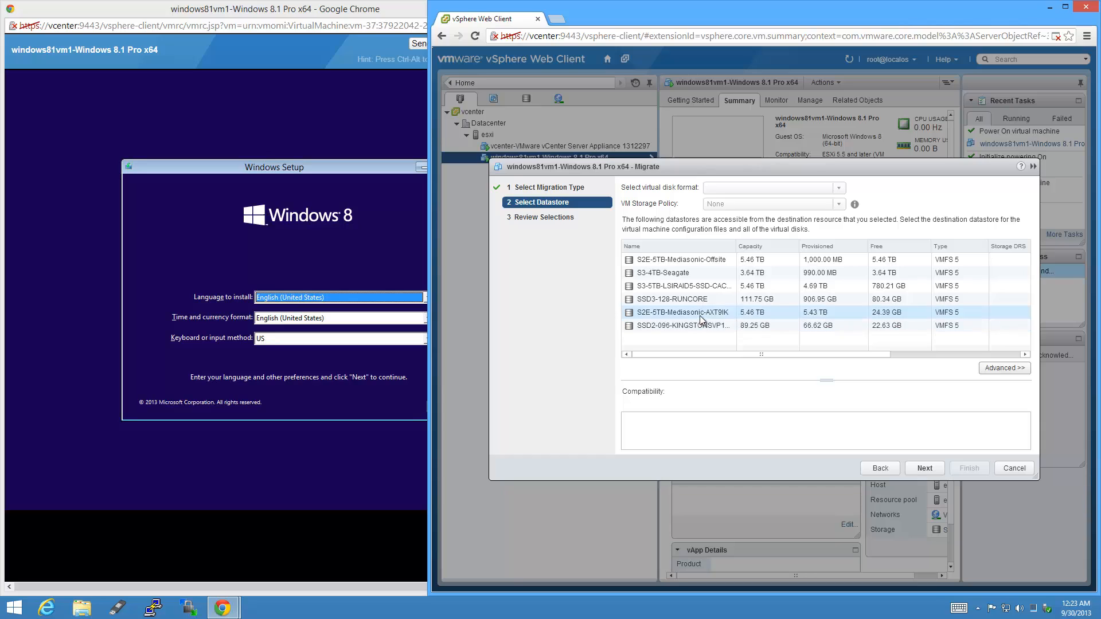
click(785, 300)
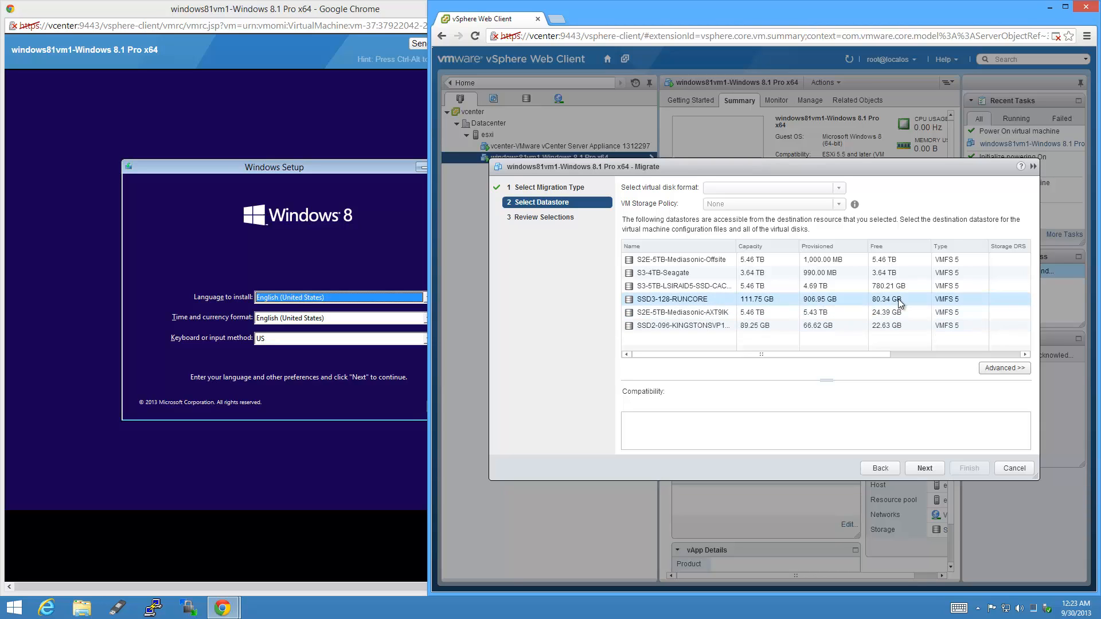
click(715, 263)
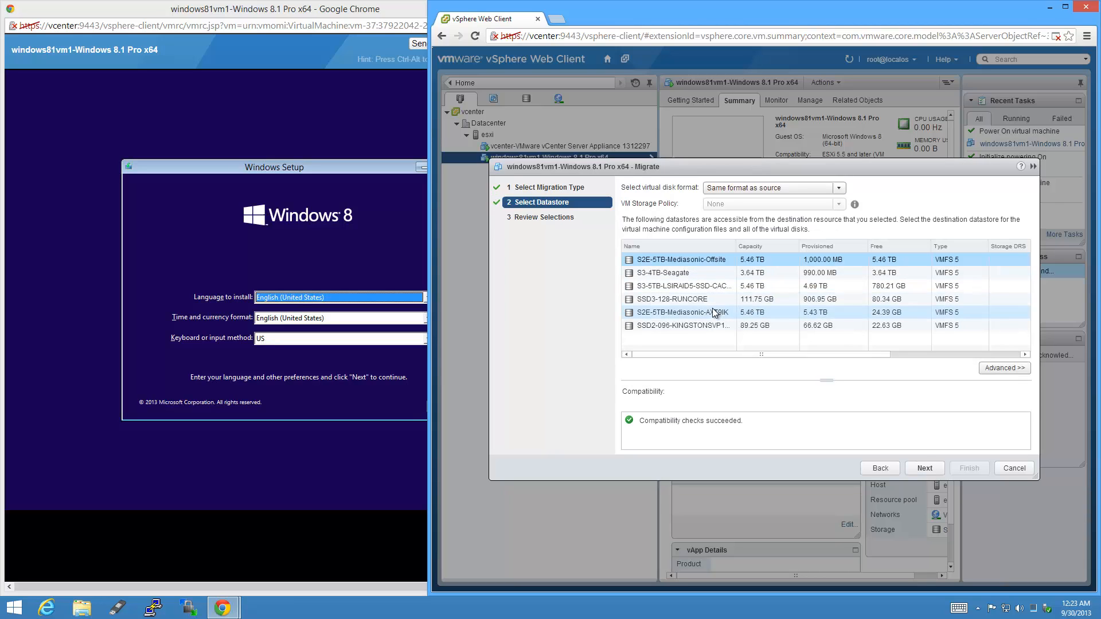
click(925, 469)
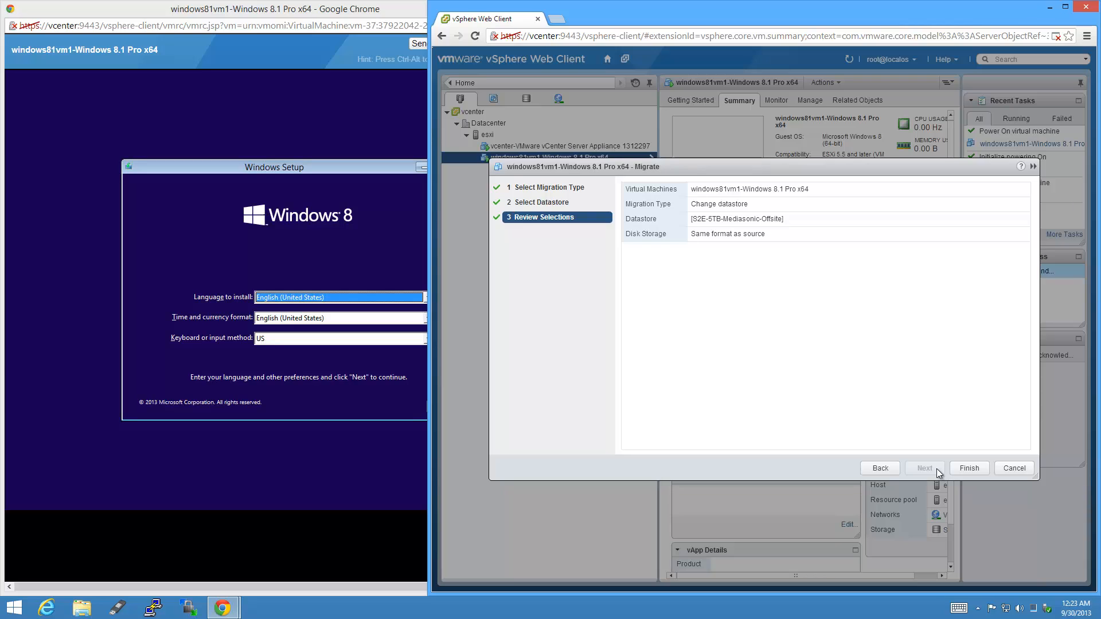
click(981, 470)
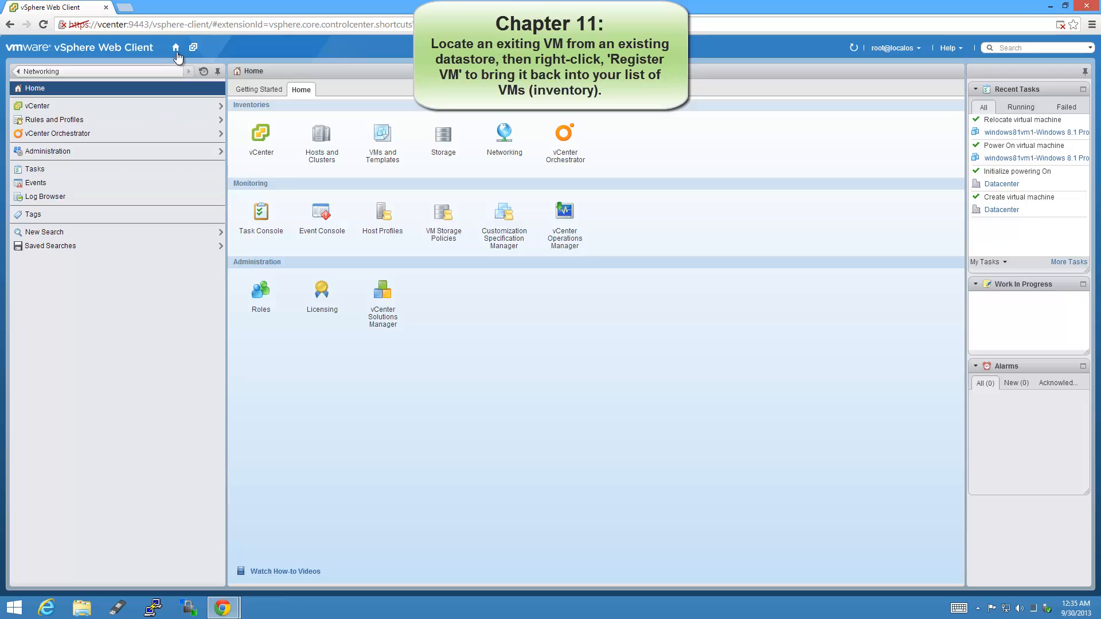
Browse SSD3-128-RUNCORE's files into the windows81vm1 folder and select its .vmx file.
click(462, 142)
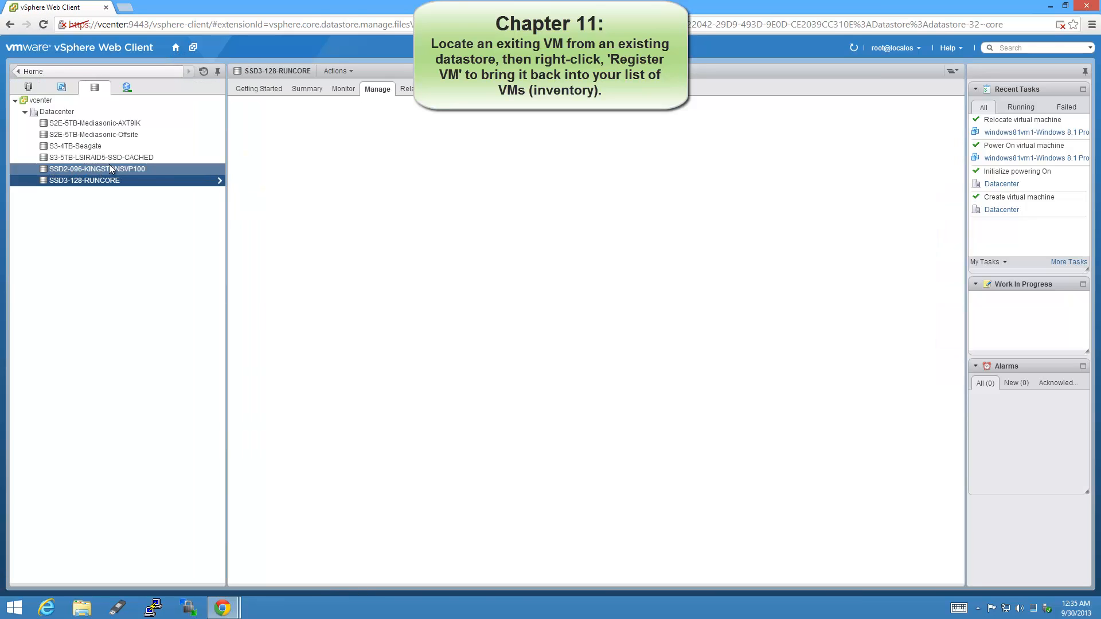
click(109, 157)
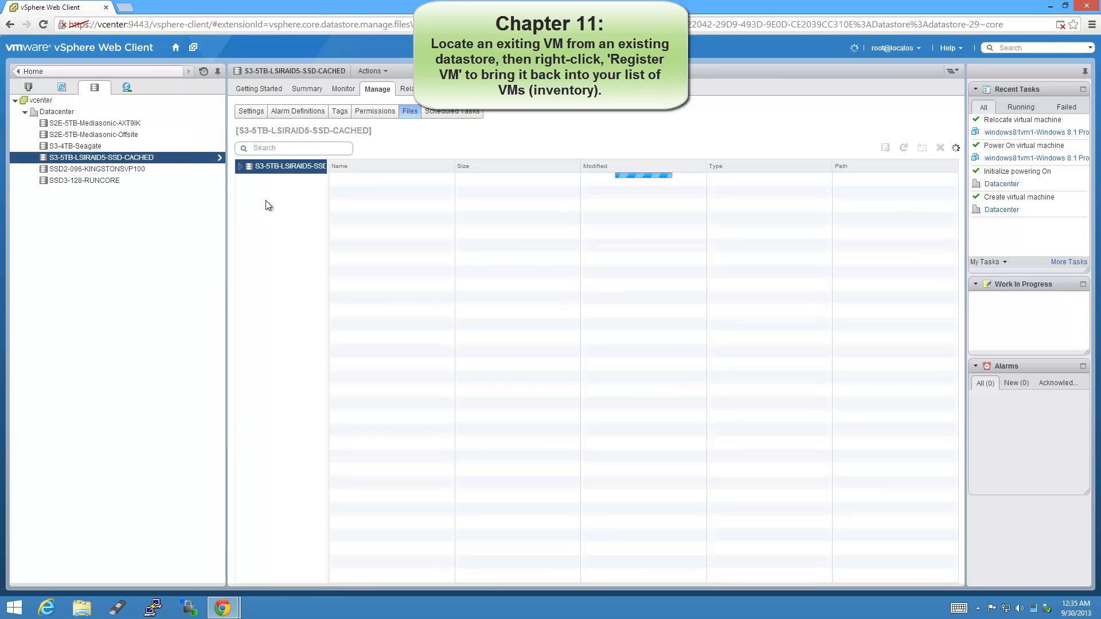
click(108, 180)
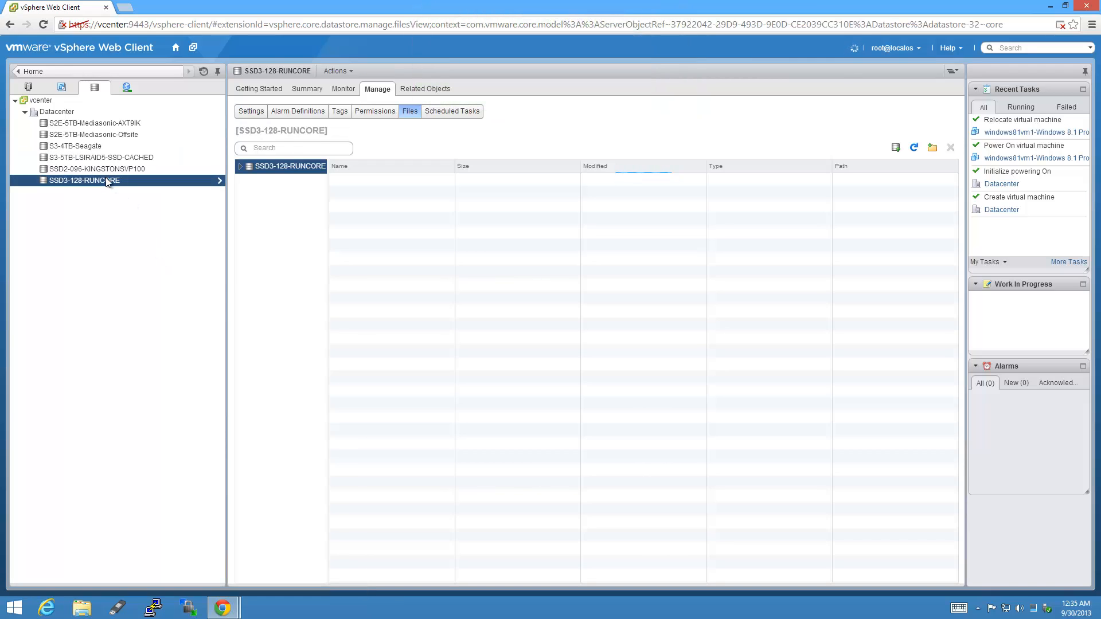
click(241, 166)
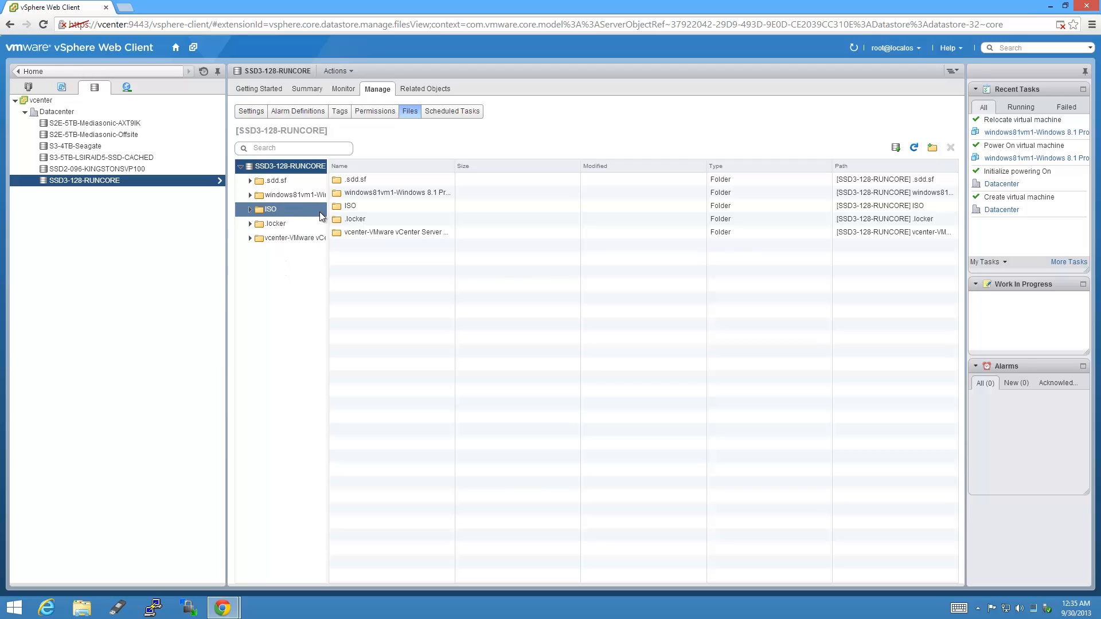
drag(328, 207, 447, 195)
click(409, 198)
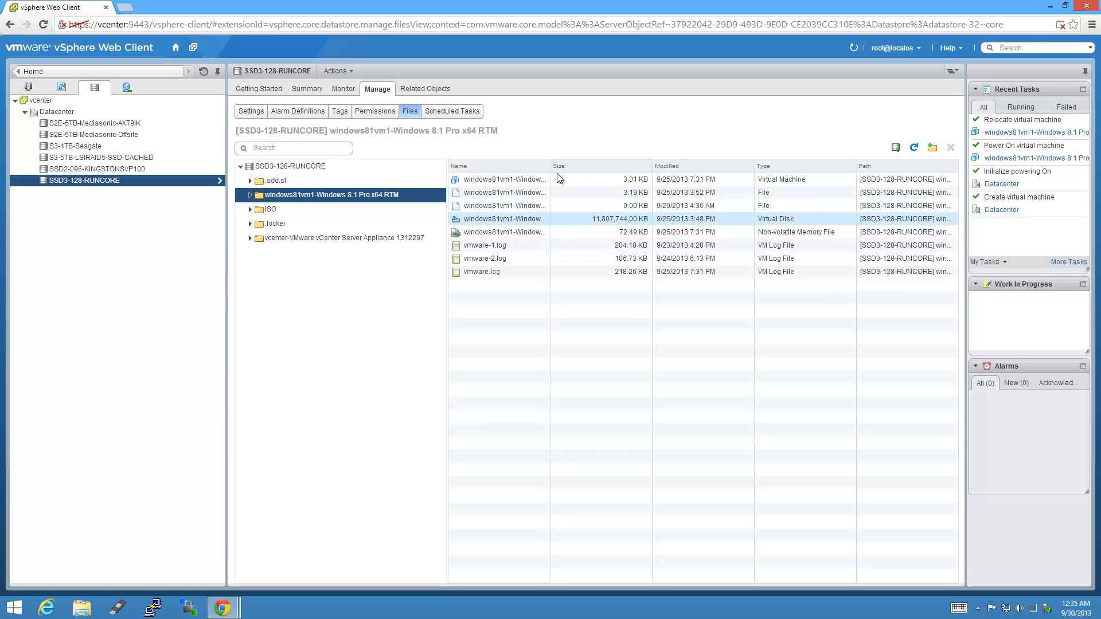
drag(551, 166, 630, 167)
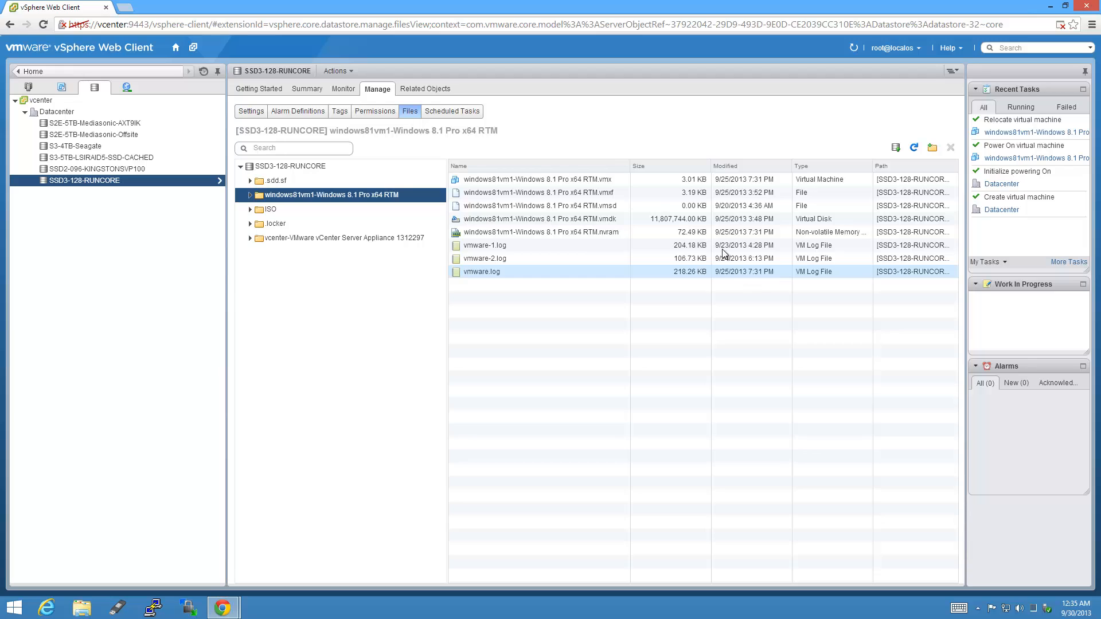
click(614, 178)
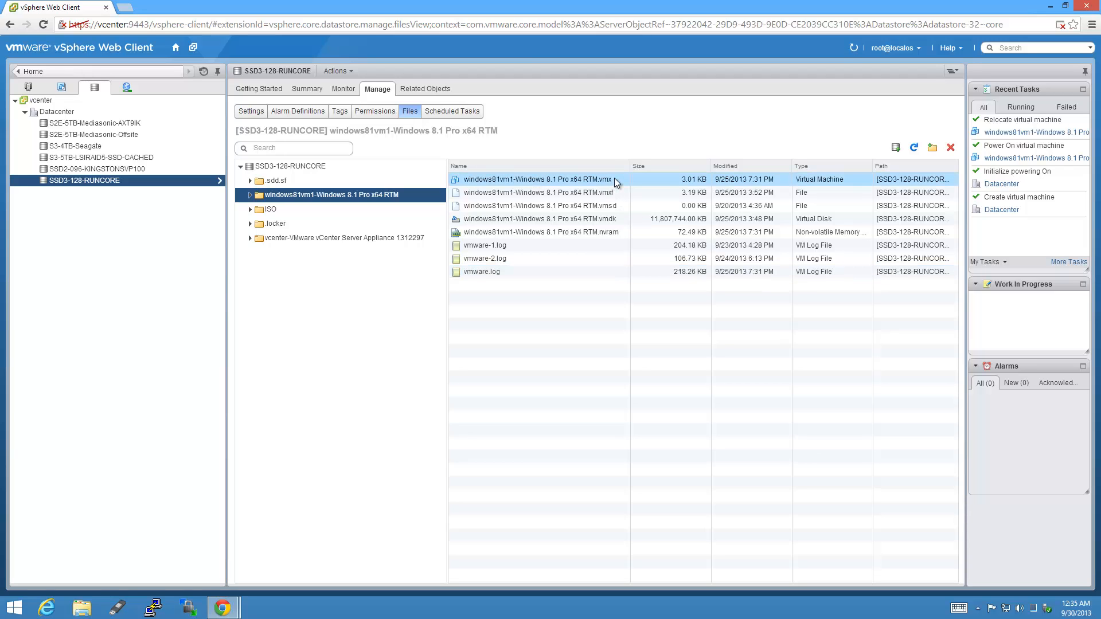
Register the .vmx as a VM under Datacenter, running on the esxi host.
right_click(614, 178)
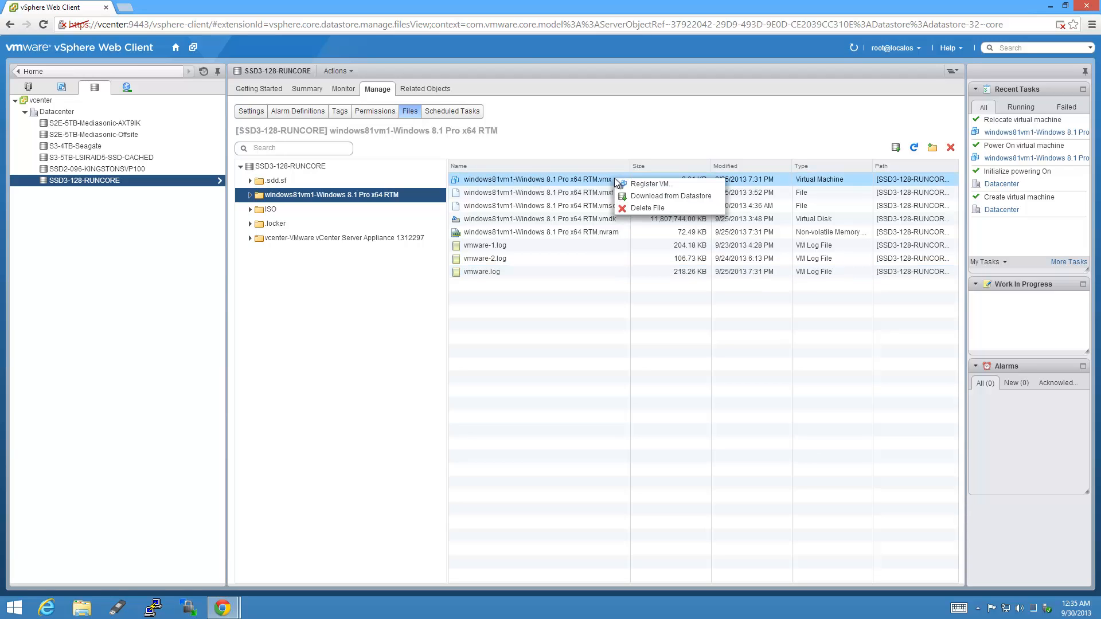
click(679, 181)
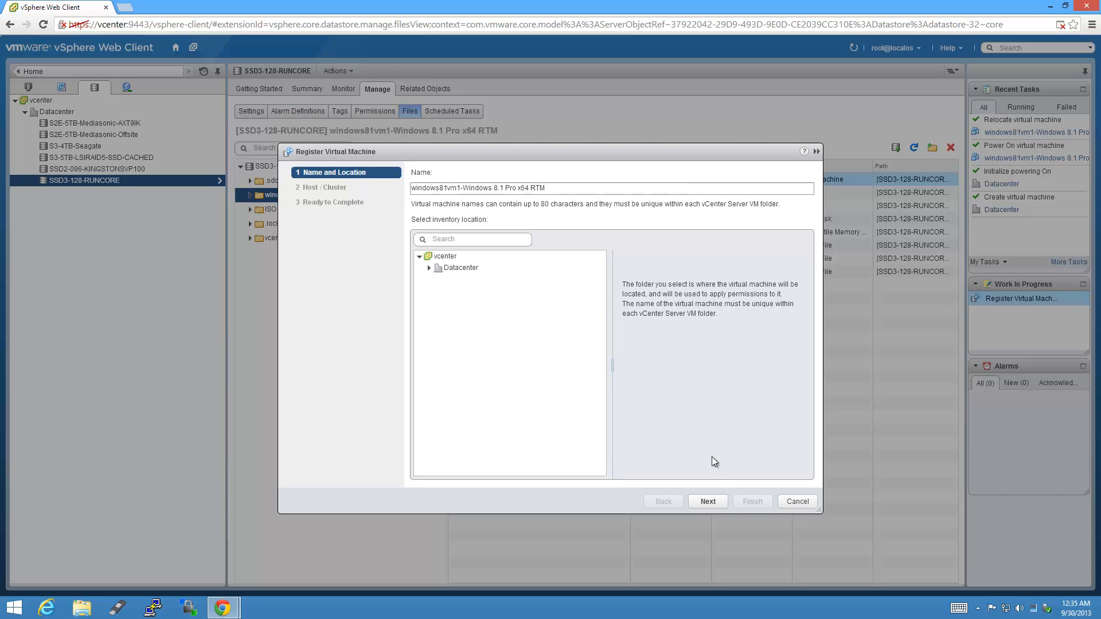
click(719, 501)
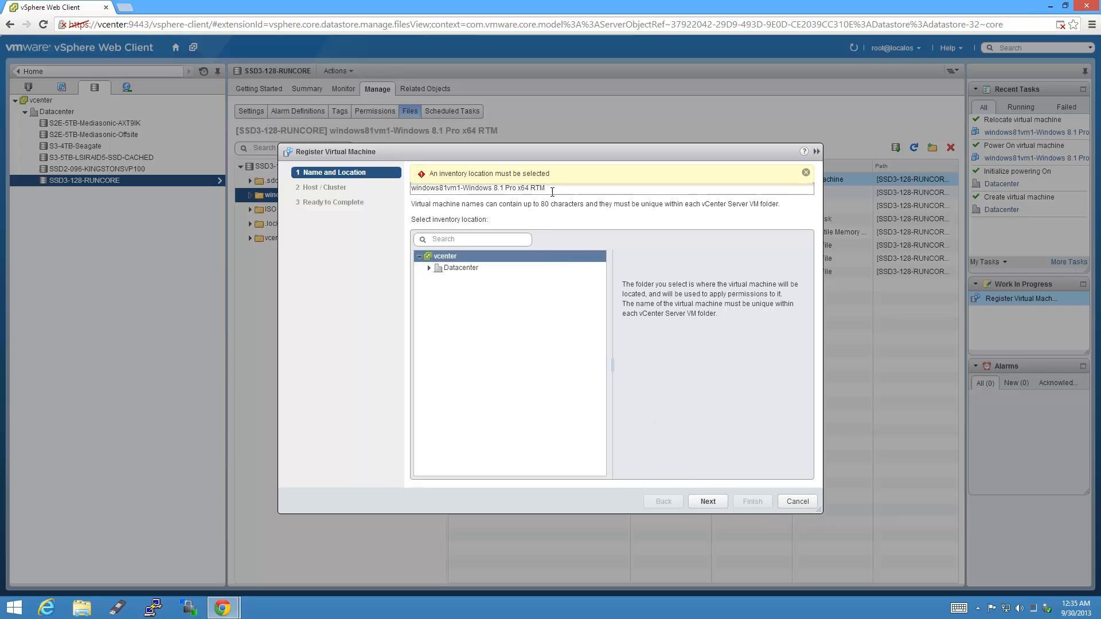
click(433, 268)
click(429, 268)
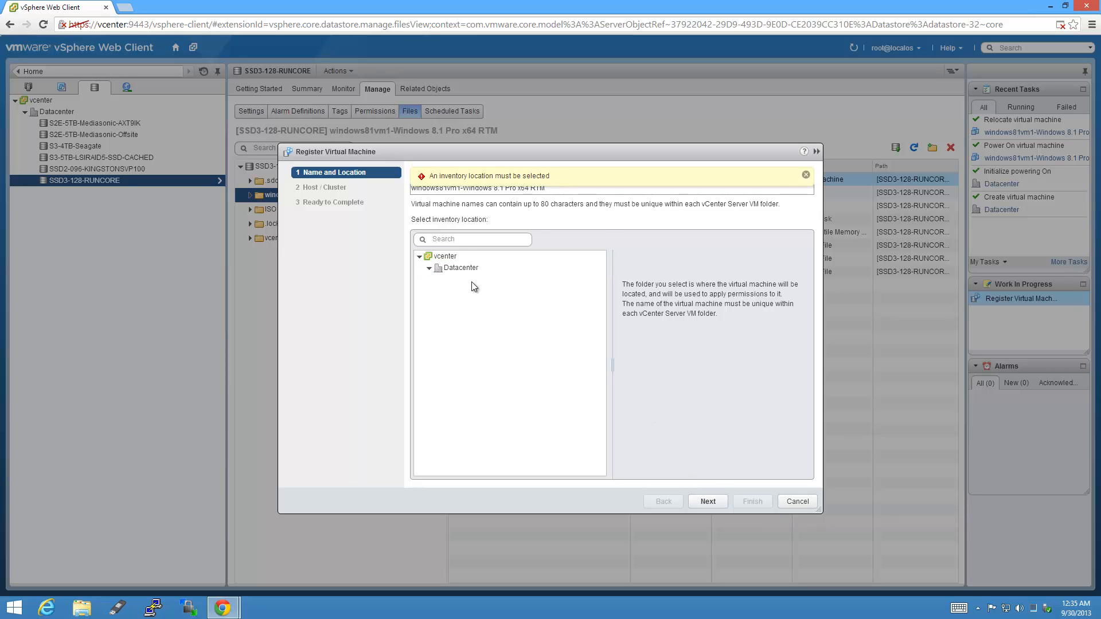
click(435, 269)
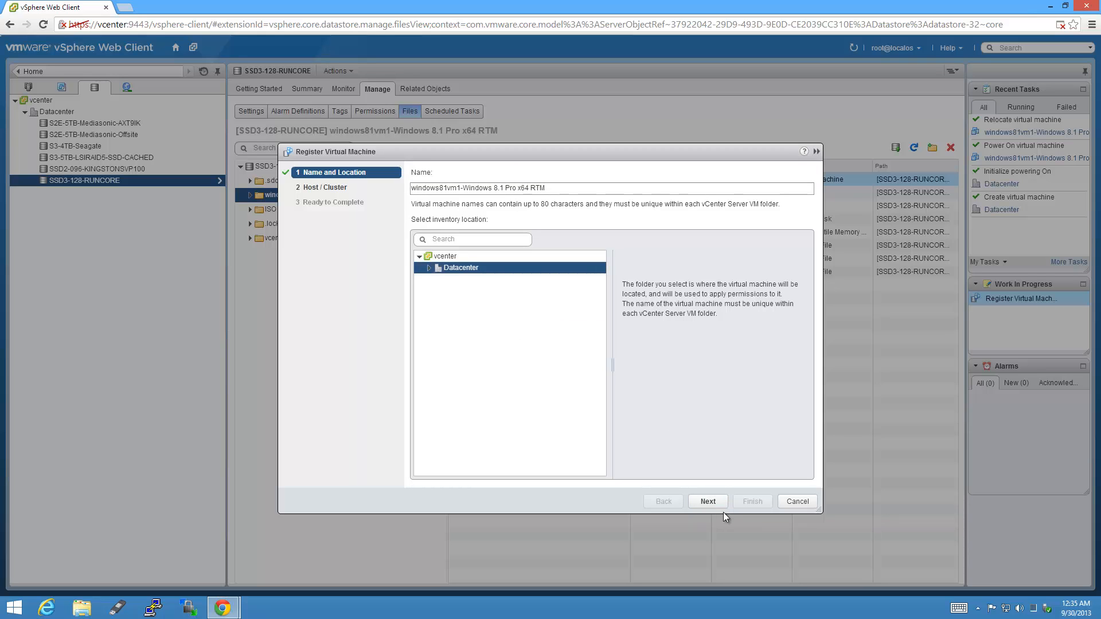
click(709, 502)
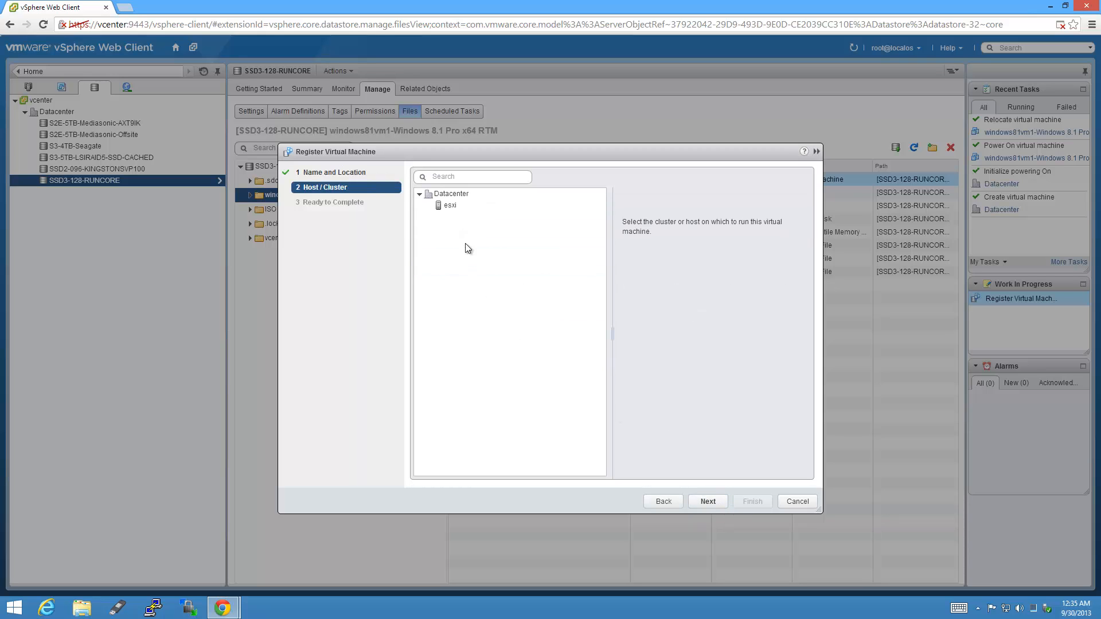
click(453, 205)
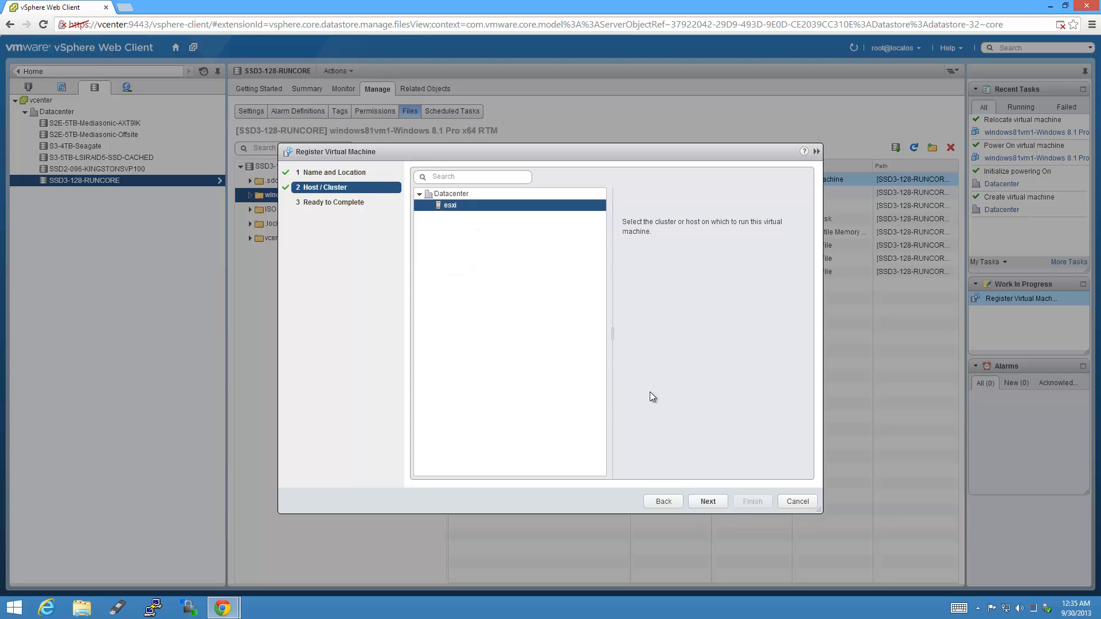
click(719, 503)
click(753, 502)
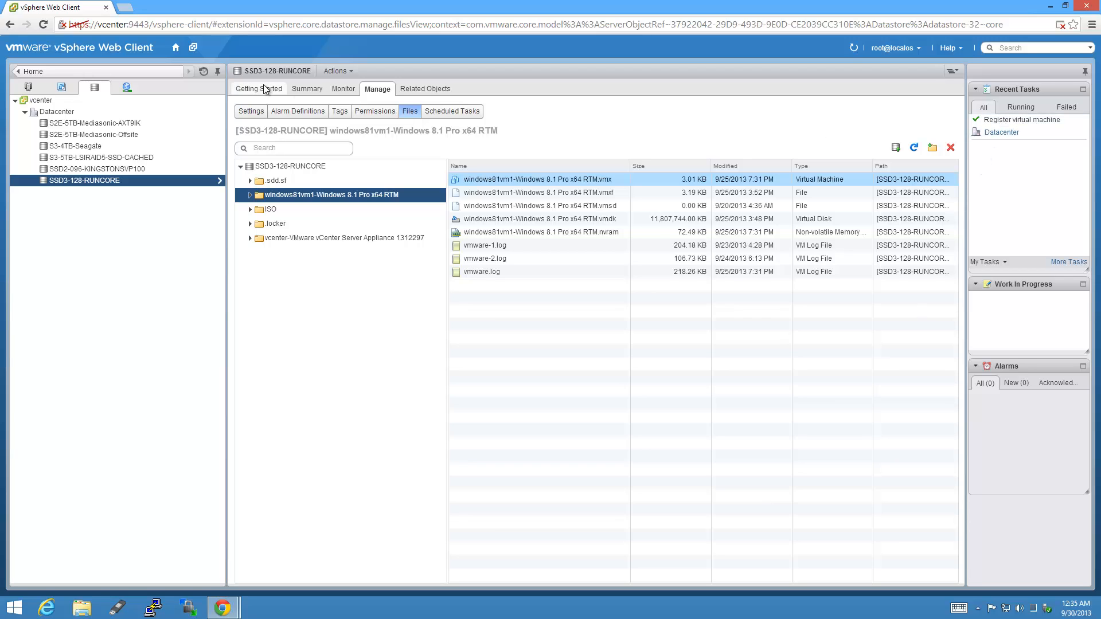
Select windows81vm1-Windows 8.1 Pro x64 RTM under VMs and Templates to view its summary.
click(176, 47)
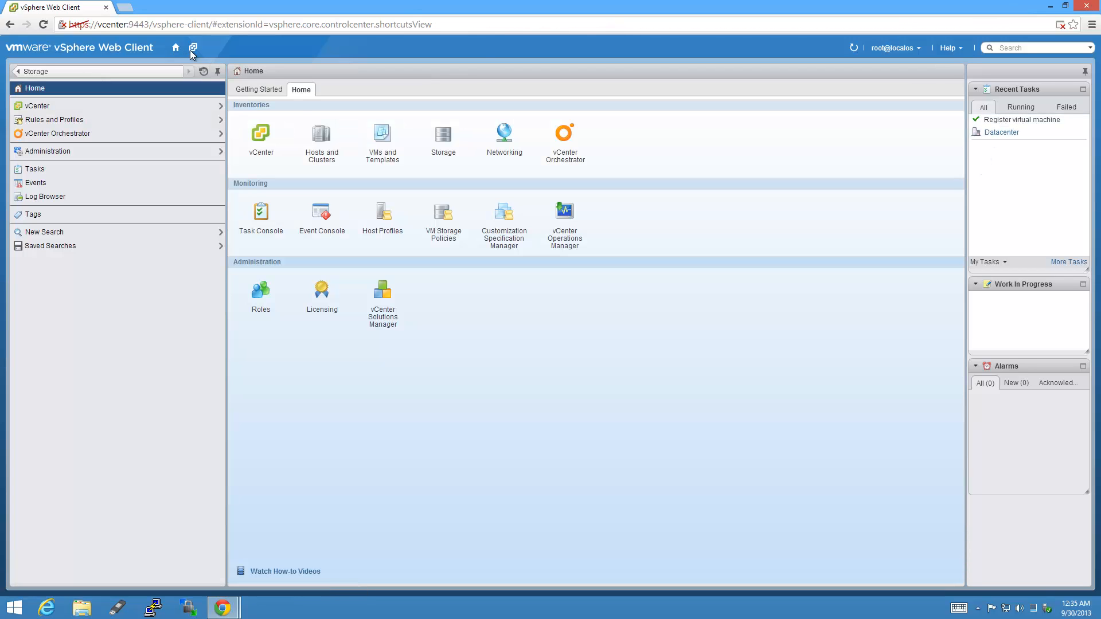
click(382, 138)
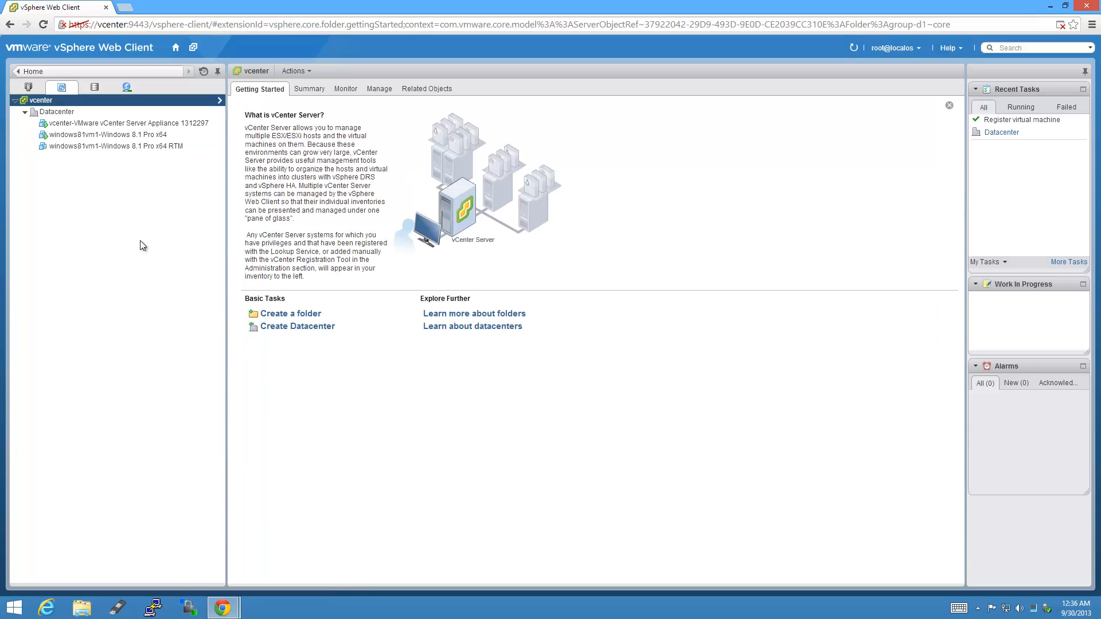
click(166, 147)
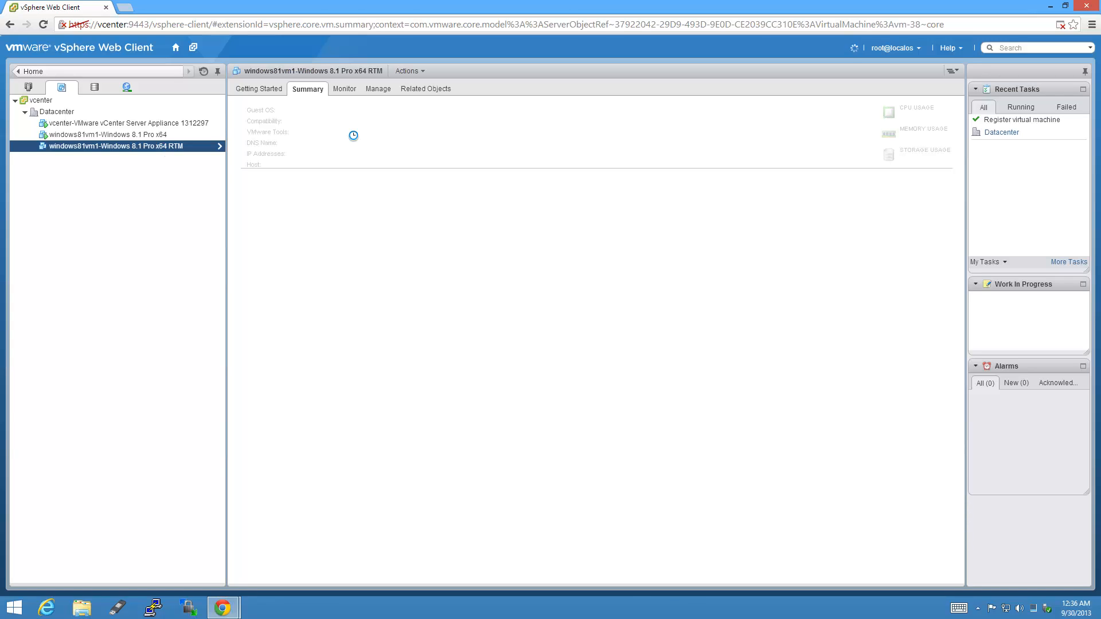
Power on the Windows 8.1 Pro x64 RTM VM and snap its console to the right half.
right_click(194, 150)
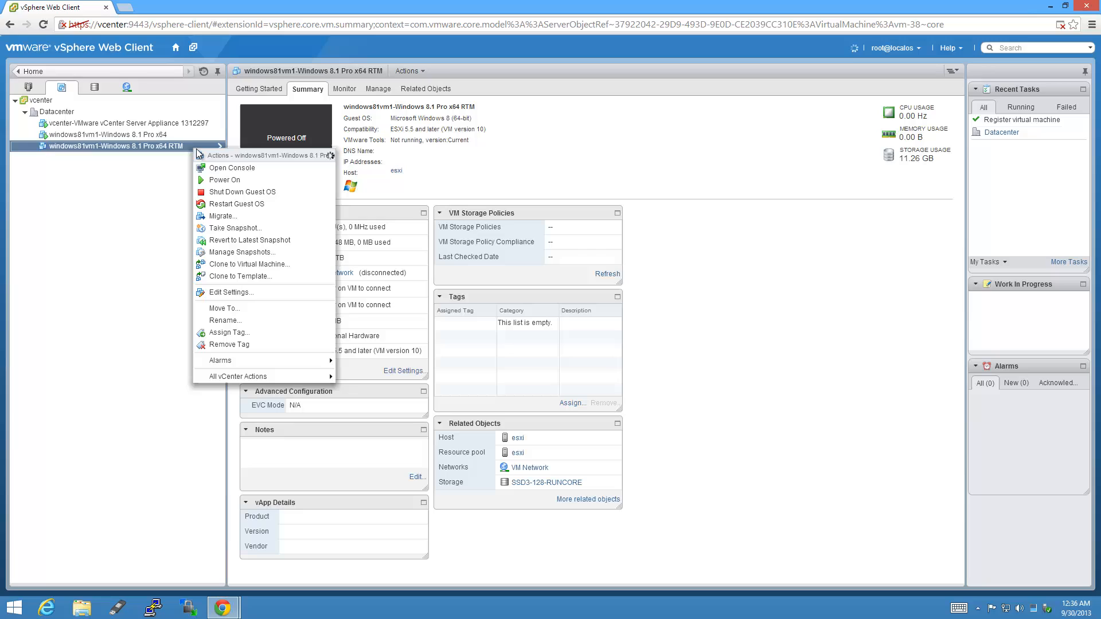
click(240, 180)
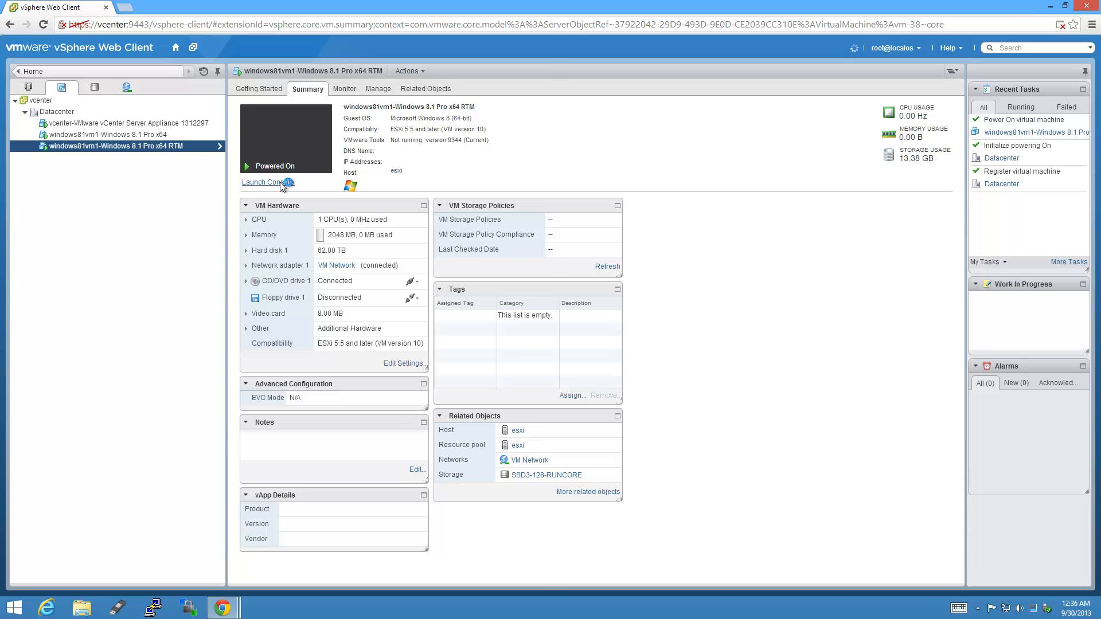
click(280, 182)
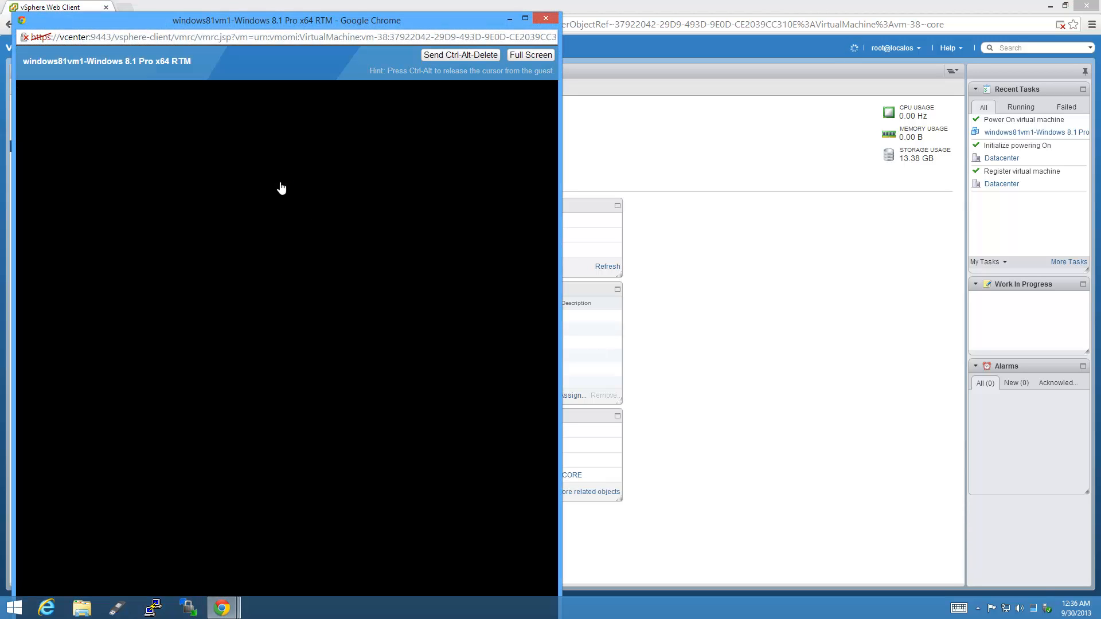
key(super+Right)
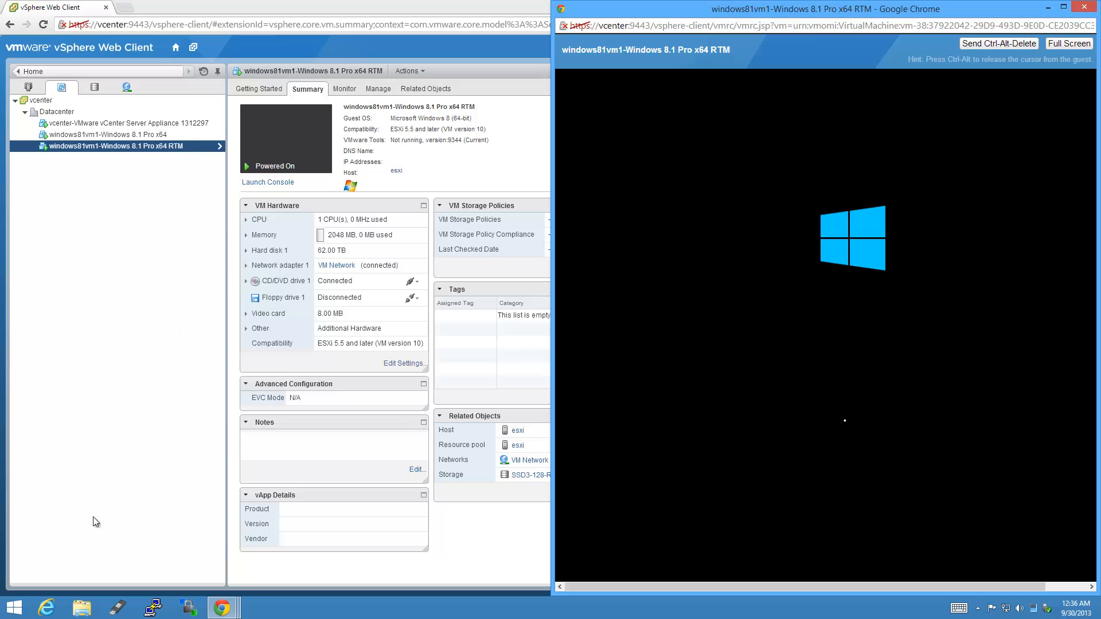
Put the other VM's console on the left half and accept its setup language options.
mouse_move(229, 614)
click(257, 553)
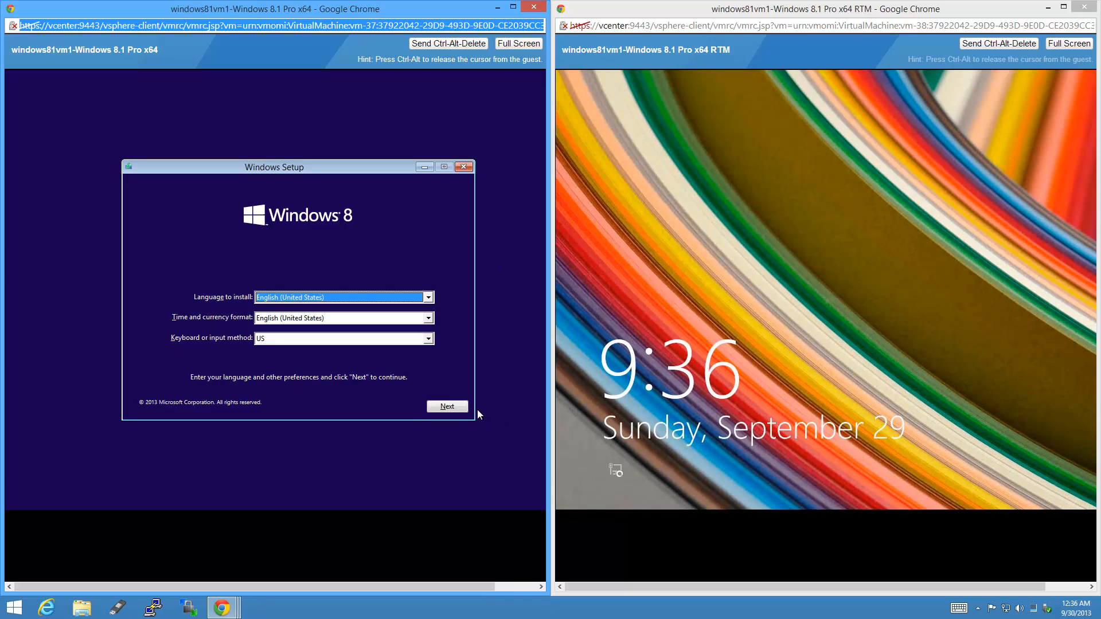
click(453, 406)
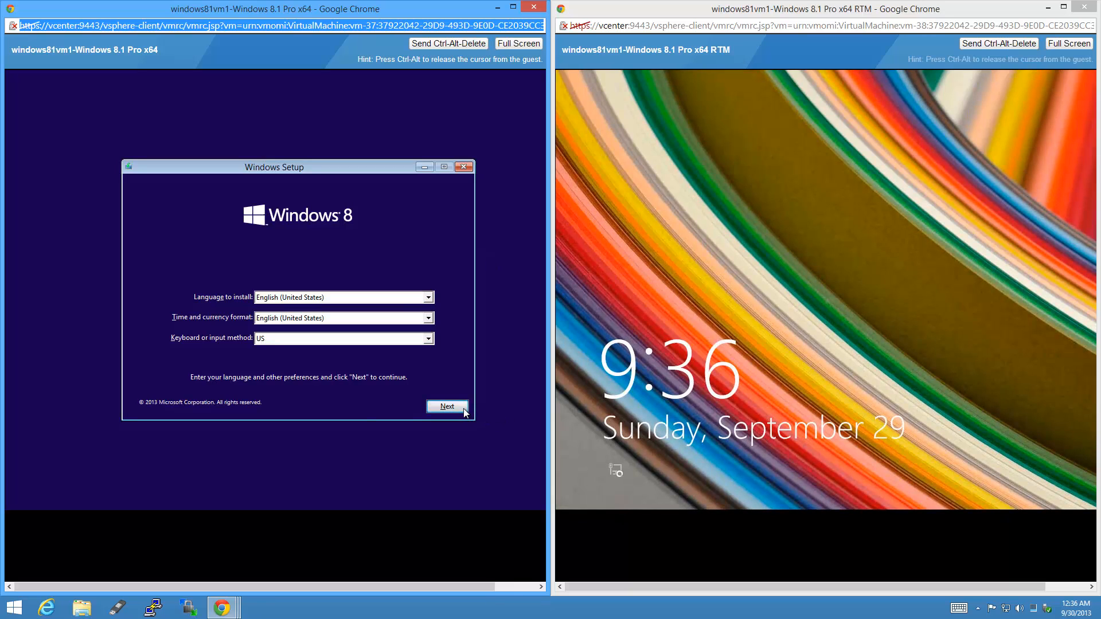
click(704, 290)
Lift the RTM guest's lock screen and sign in with the account password.
drag(736, 398, 713, 191)
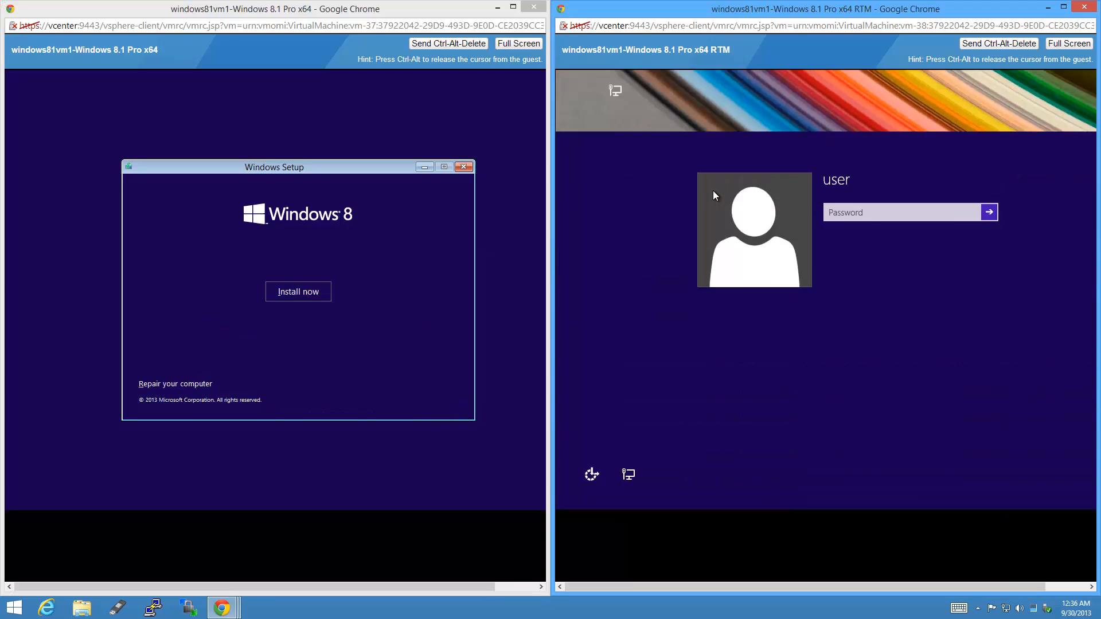
text(•••••••)
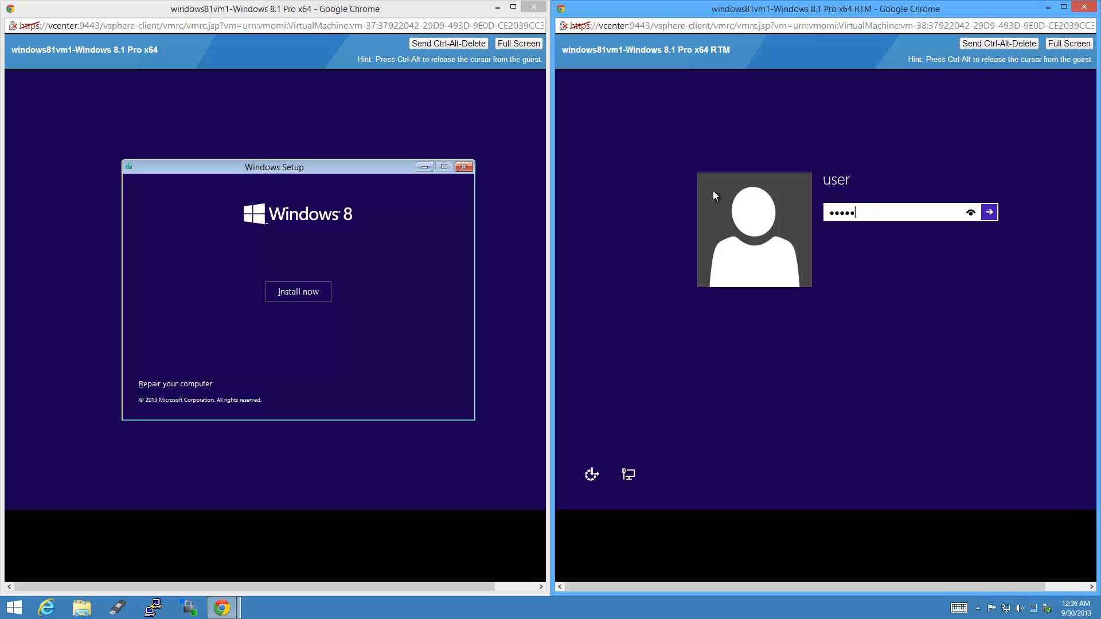
key(Return)
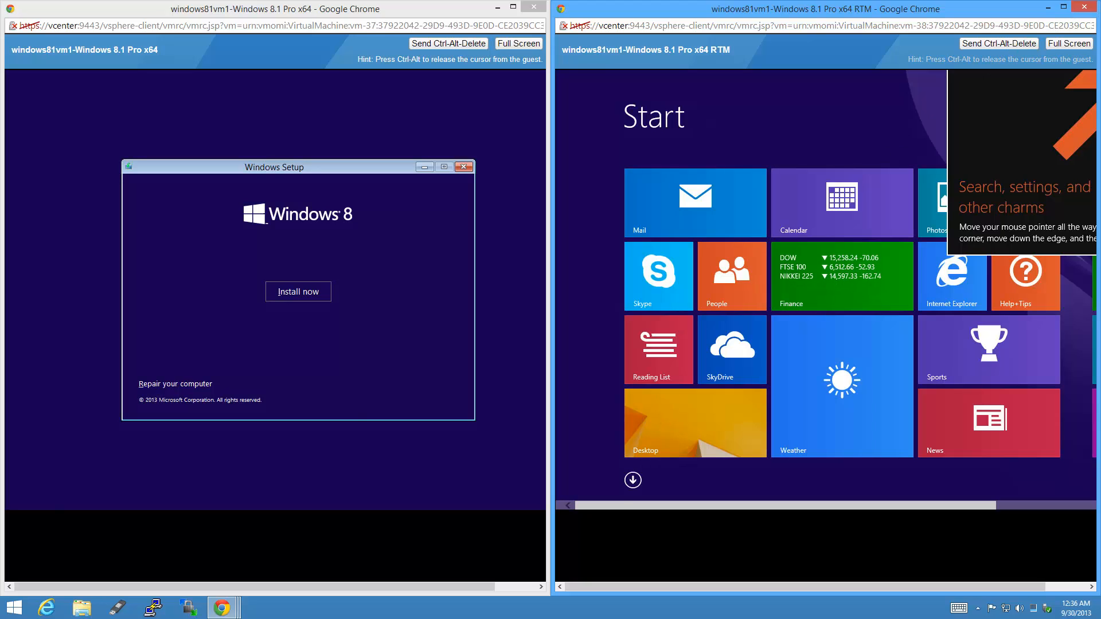
Start the Windows installation on the other VM and maximize the RTM console window.
click(327, 298)
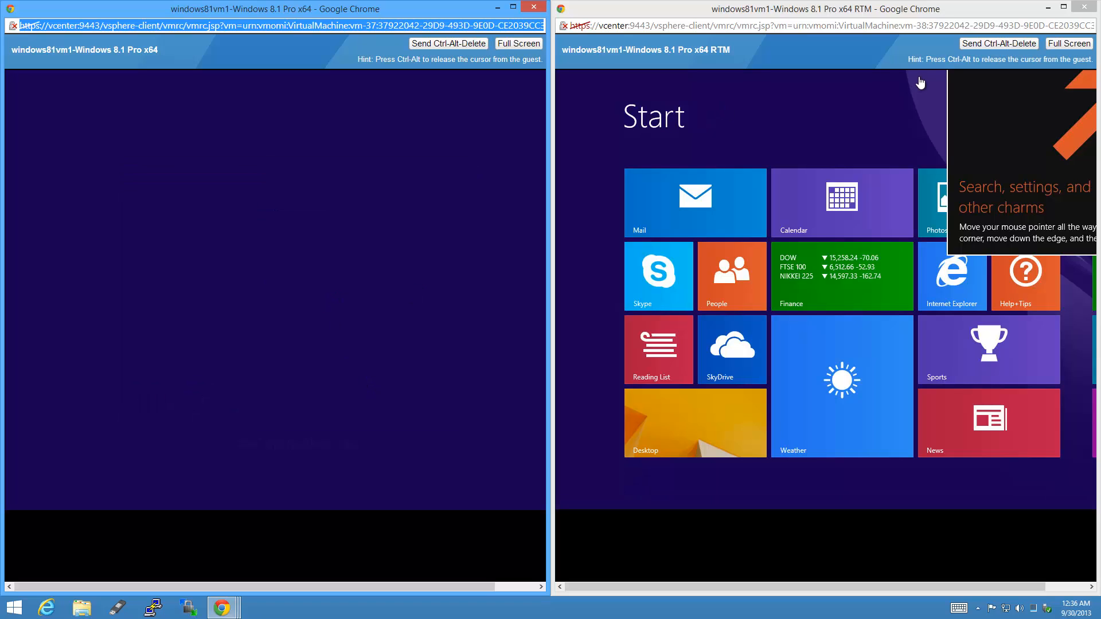
click(940, 12)
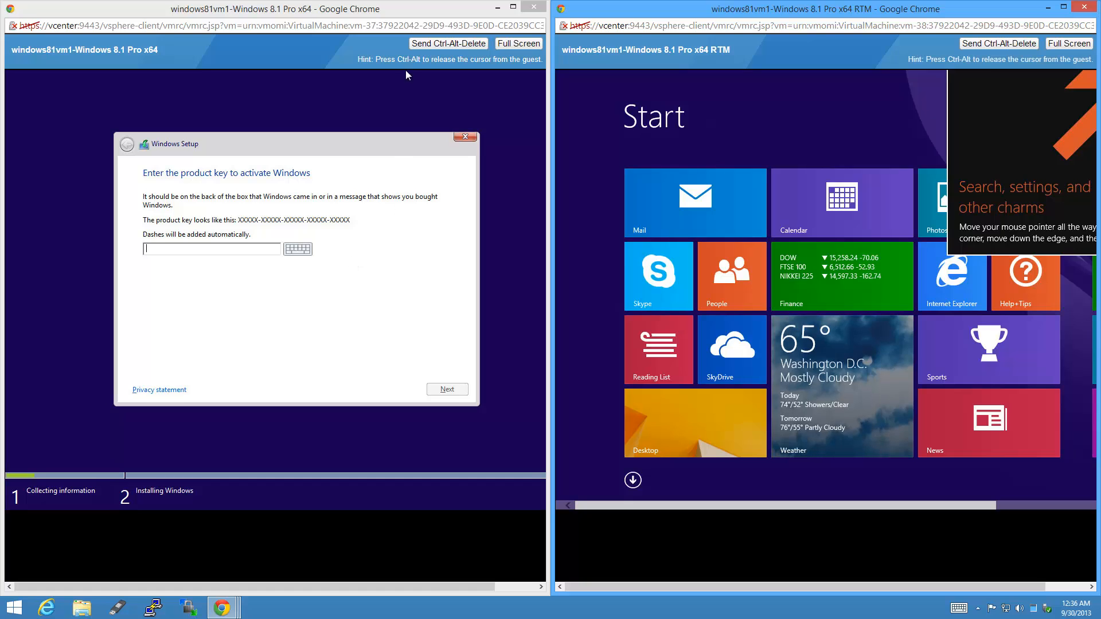
click(367, 138)
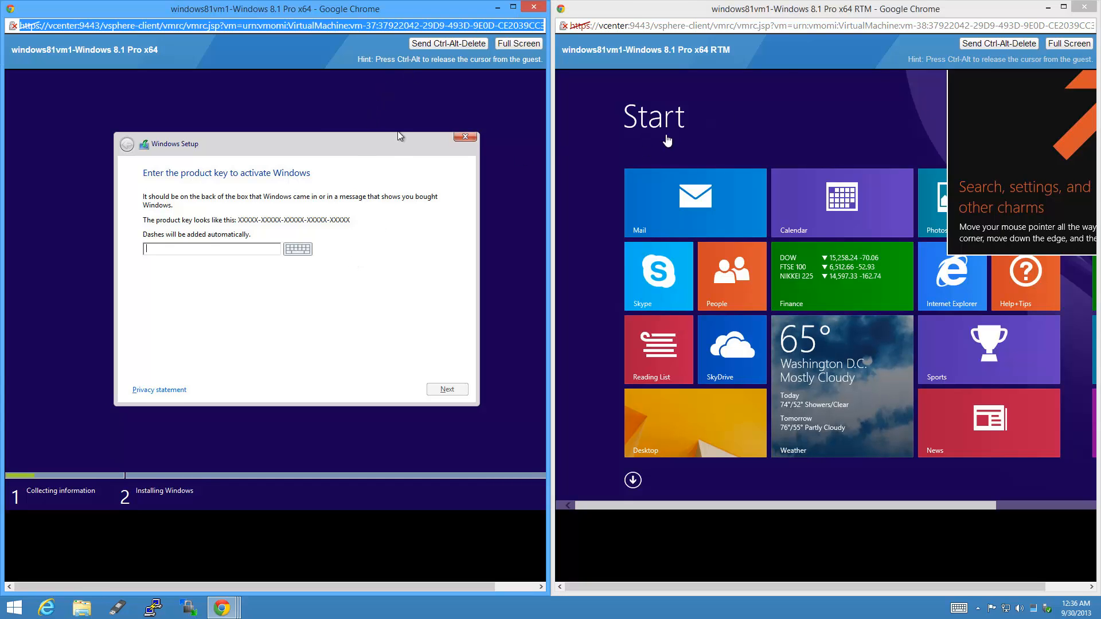
double_click(788, 17)
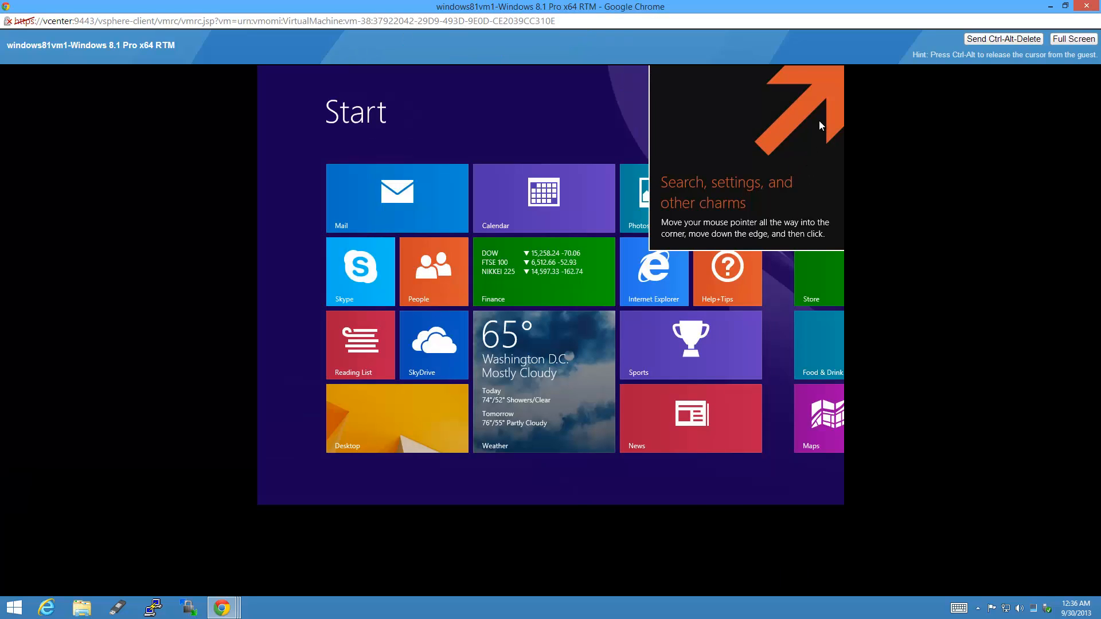
Go to the guest desktop and set its screen resolution to 1400 × 1050, keeping the change.
click(393, 438)
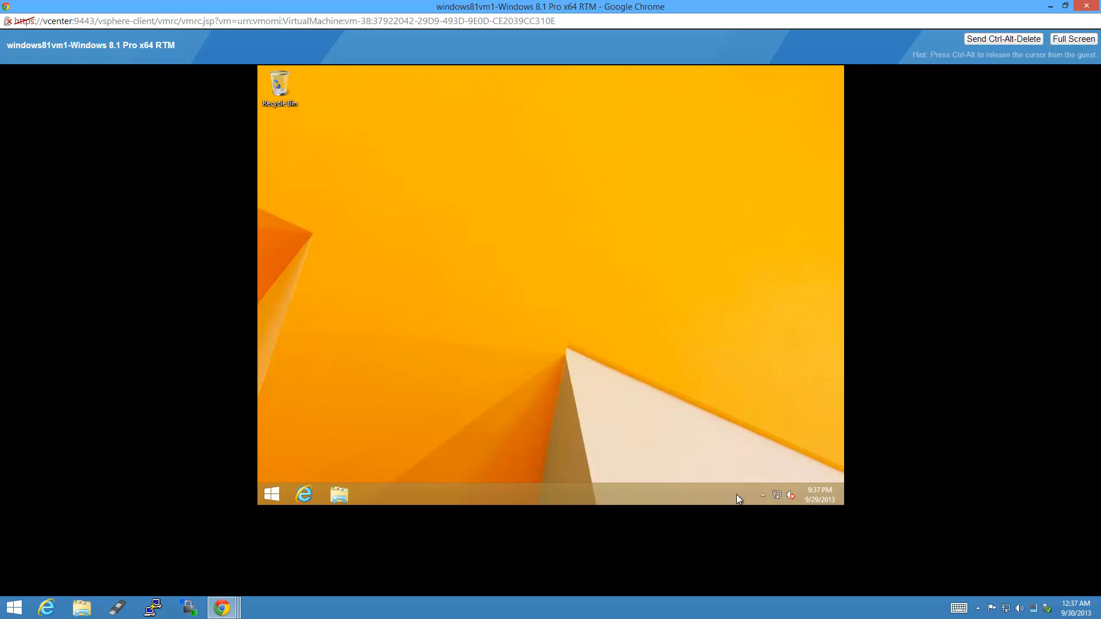
click(762, 494)
click(635, 384)
right_click(526, 294)
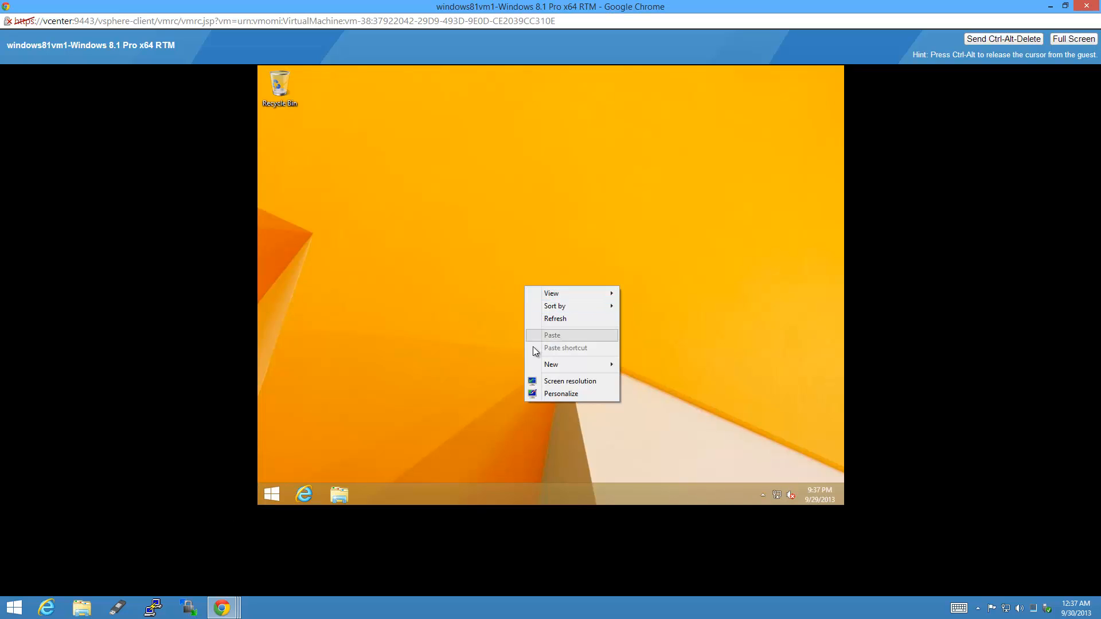
click(543, 381)
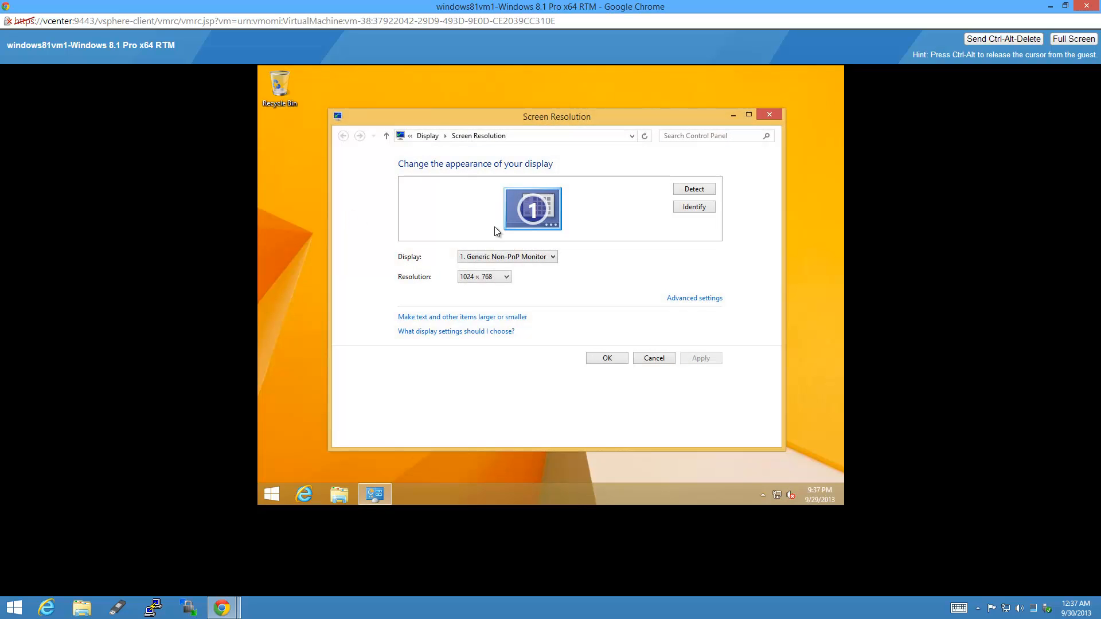
click(489, 276)
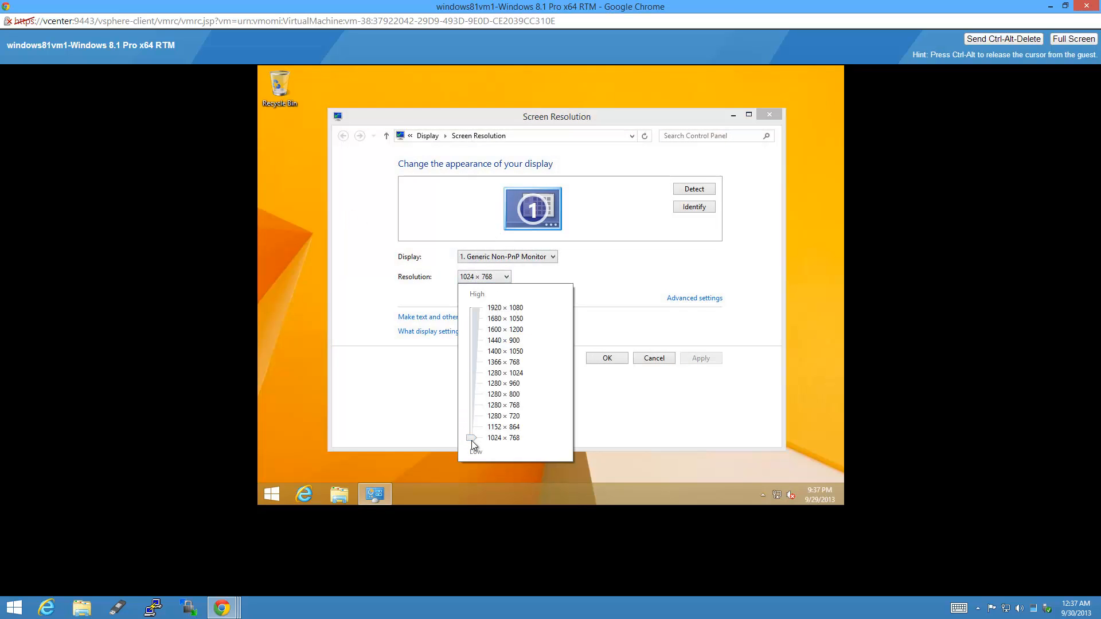
drag(472, 439, 485, 360)
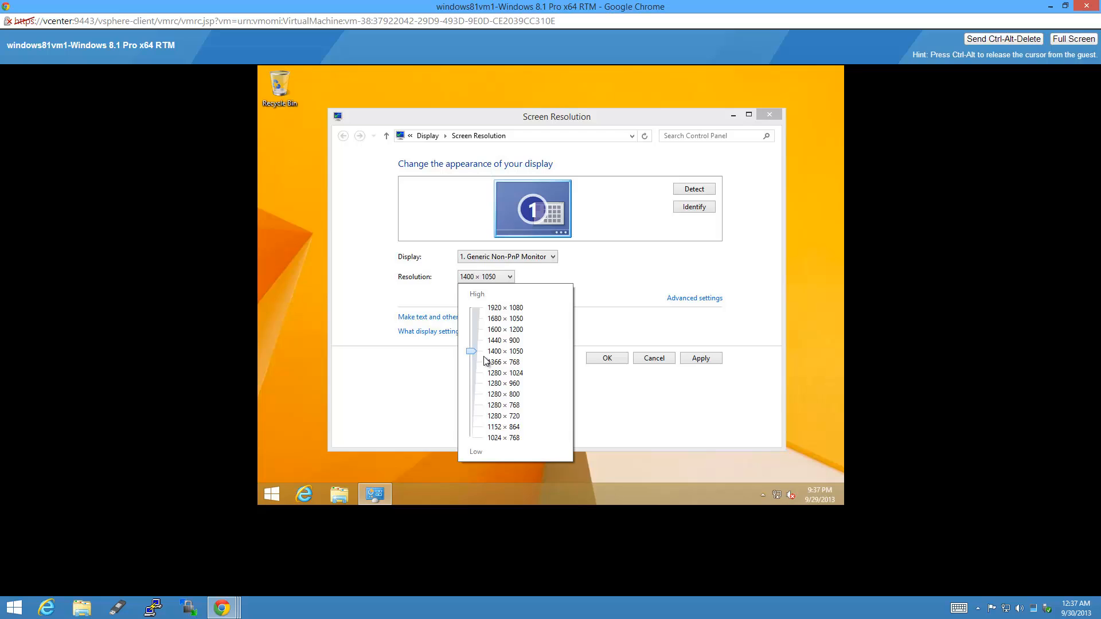
click(619, 359)
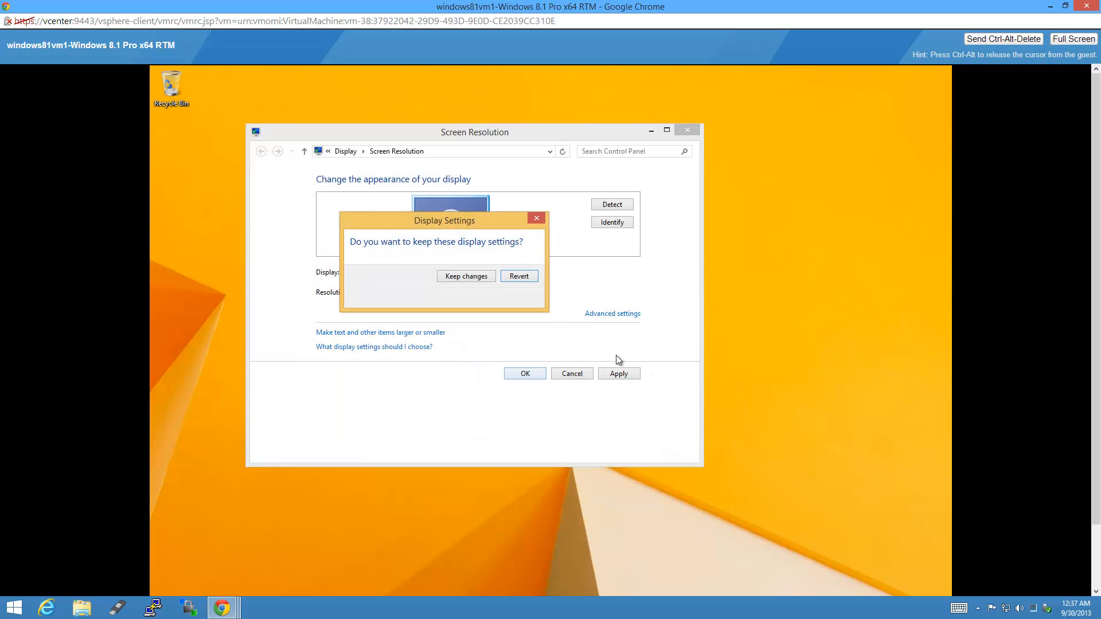
click(460, 275)
Lower the guest's screen resolution to 1366 × 768 and keep the changes.
right_click(640, 314)
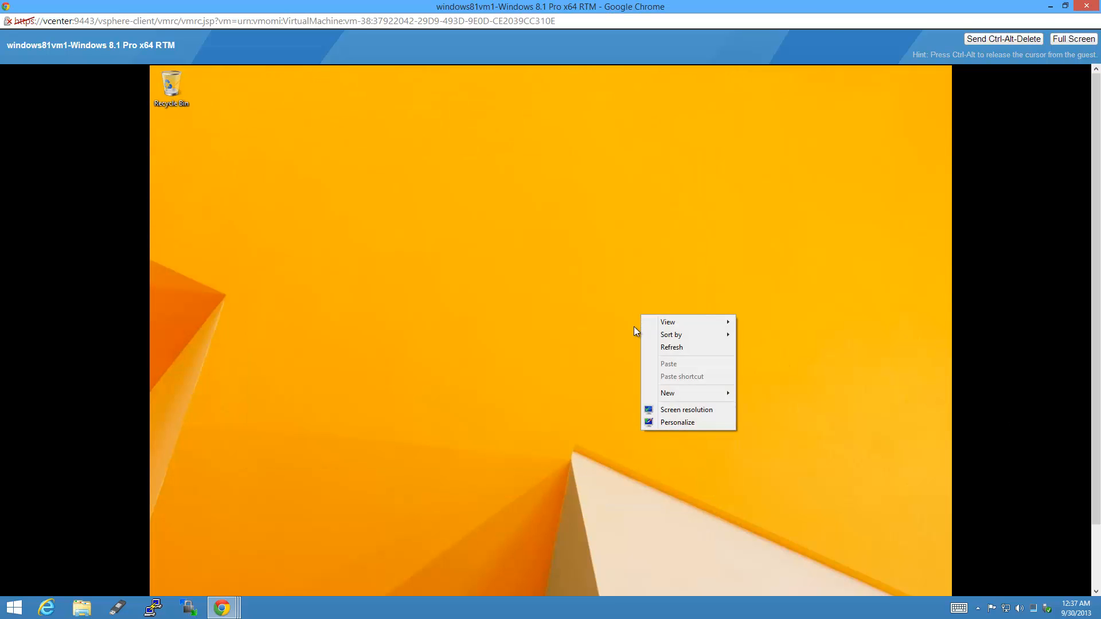
click(671, 408)
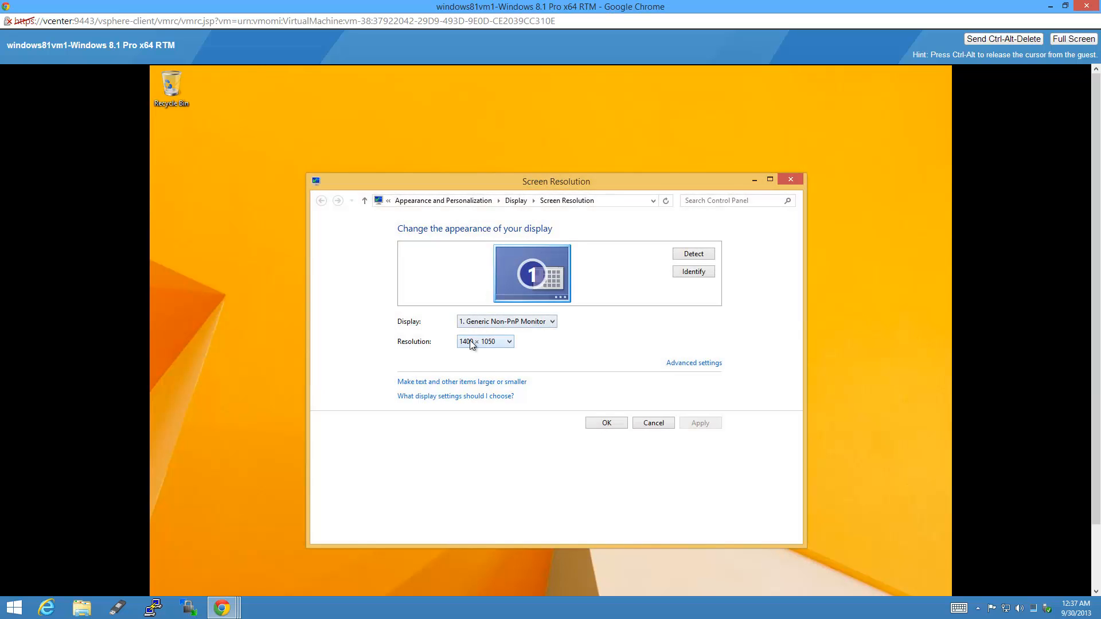
click(470, 342)
drag(470, 416, 469, 428)
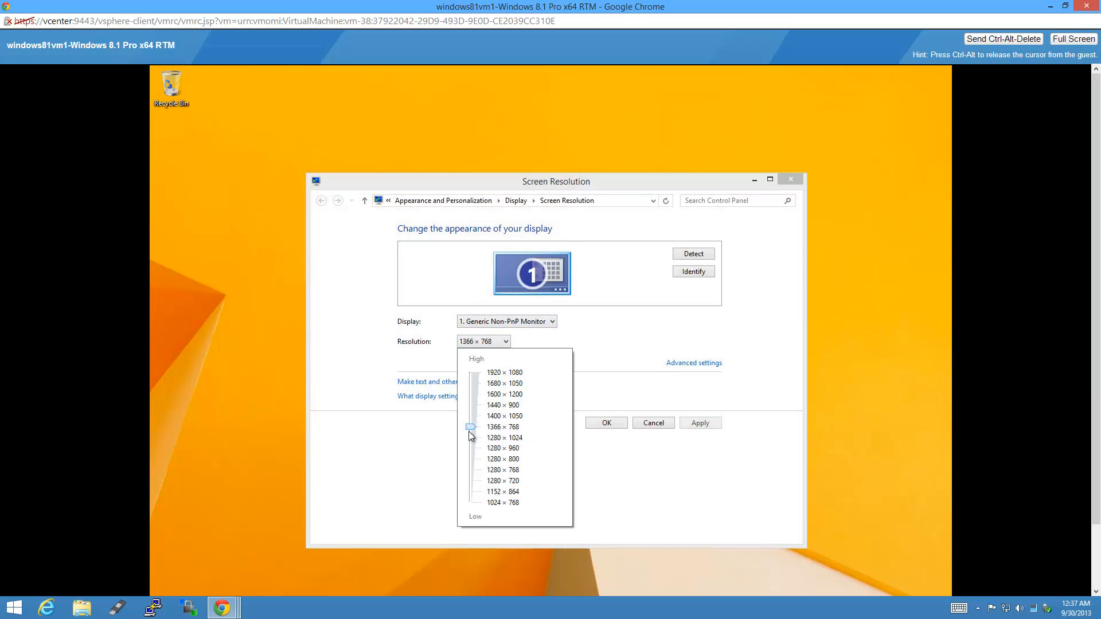
click(601, 425)
click(600, 425)
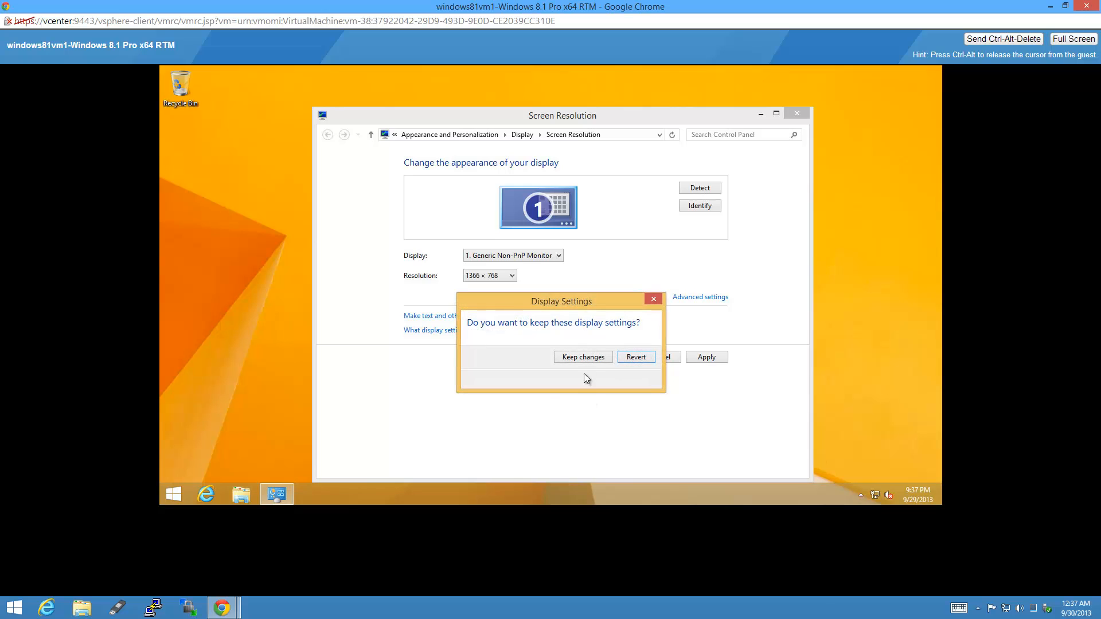
click(589, 358)
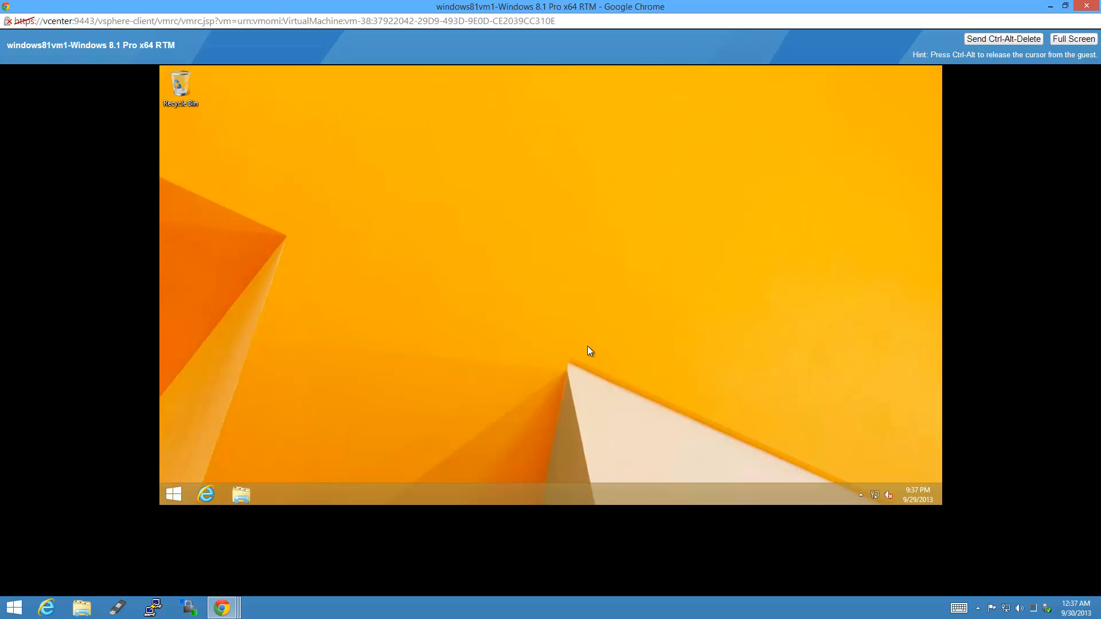
Minimize the RTM console, then open the esxi host's Manage tab from Hosts and Clusters.
click(1050, 6)
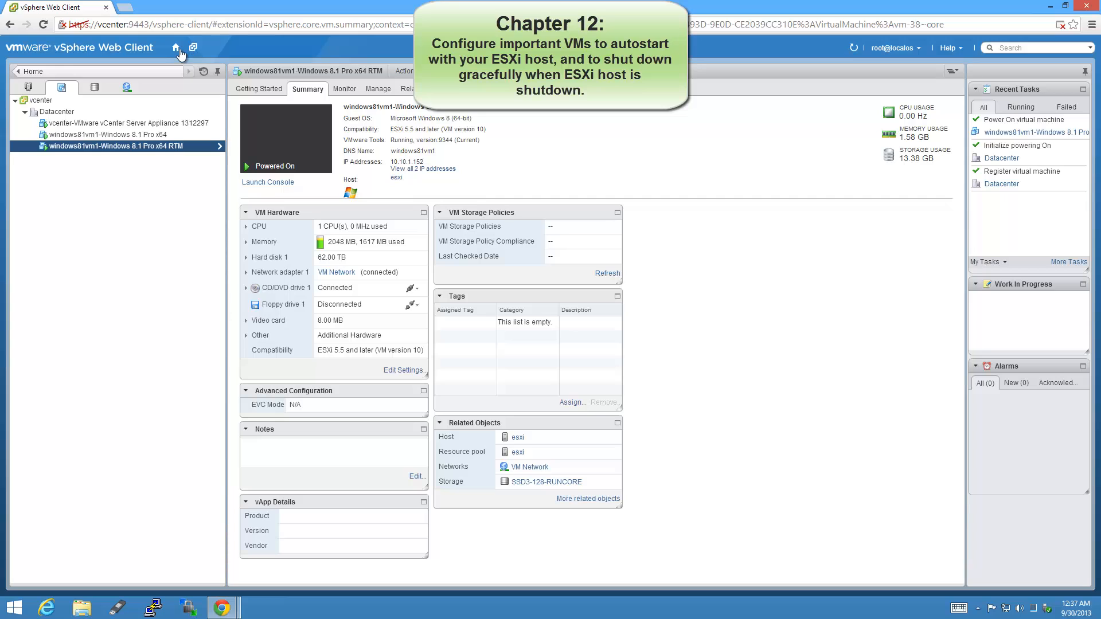
click(175, 47)
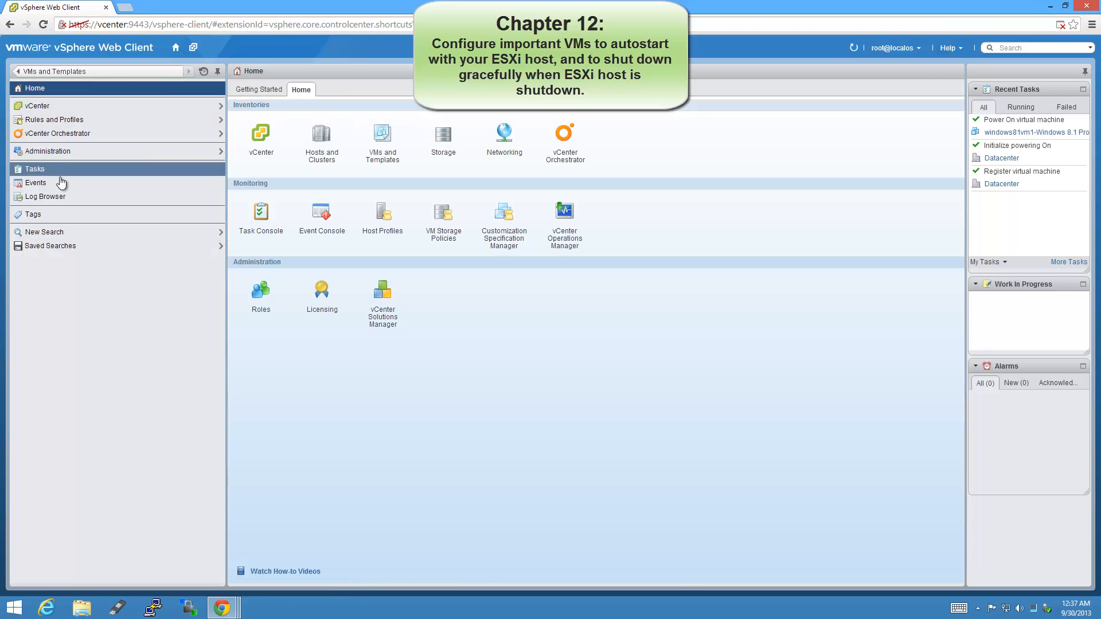
click(322, 154)
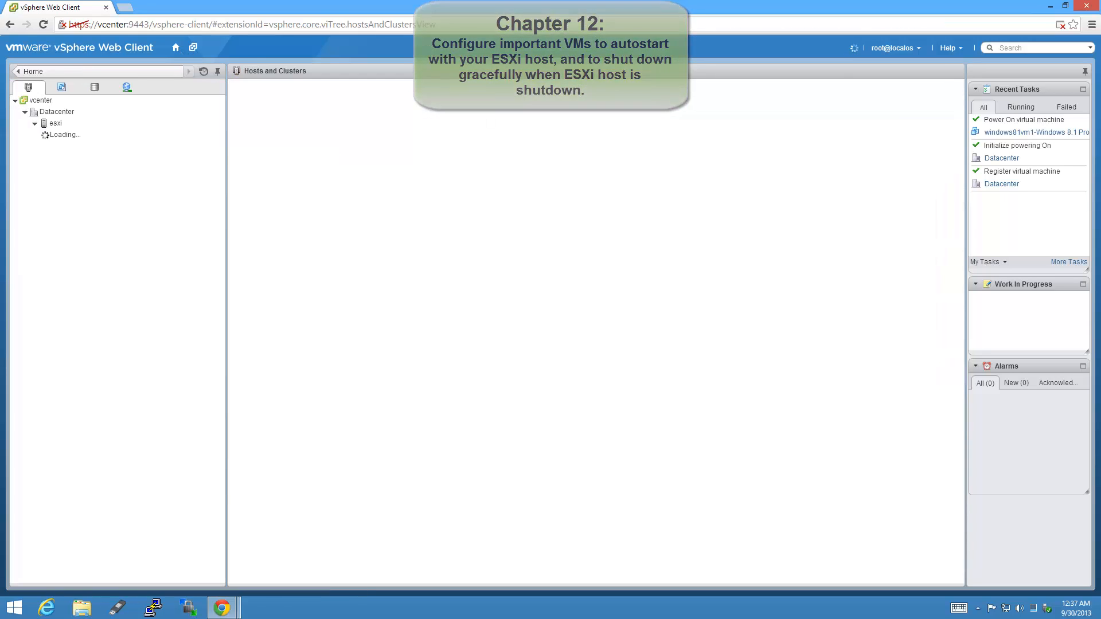
click(86, 123)
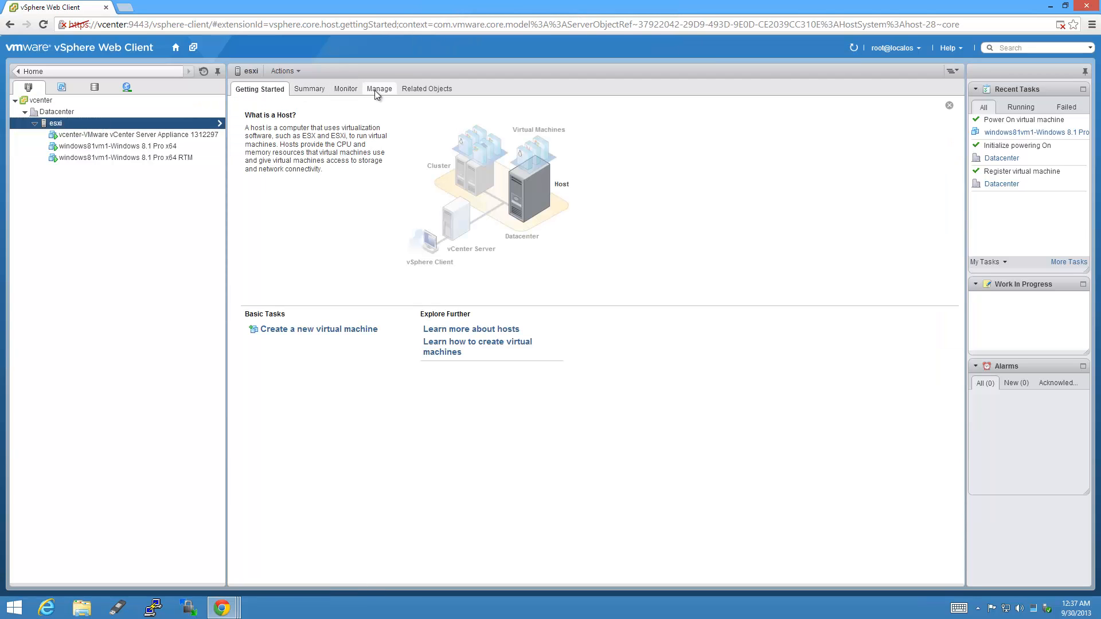
click(375, 90)
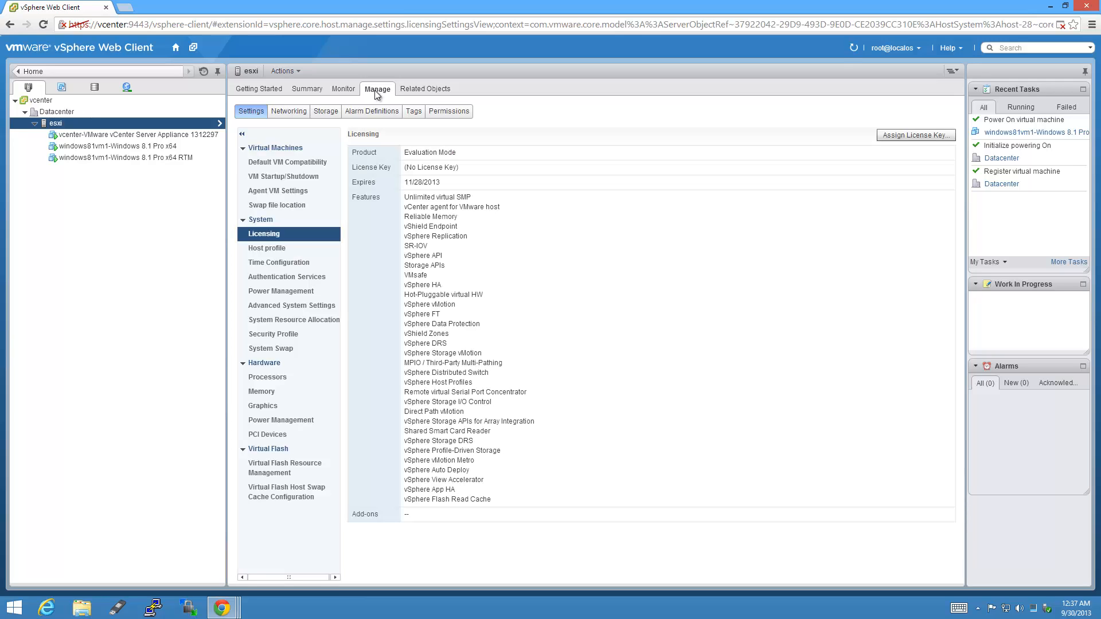
In VM Startup/Shutdown, move the first Windows 8.1 VM from manual into Automatic Startup, second in order.
click(325, 178)
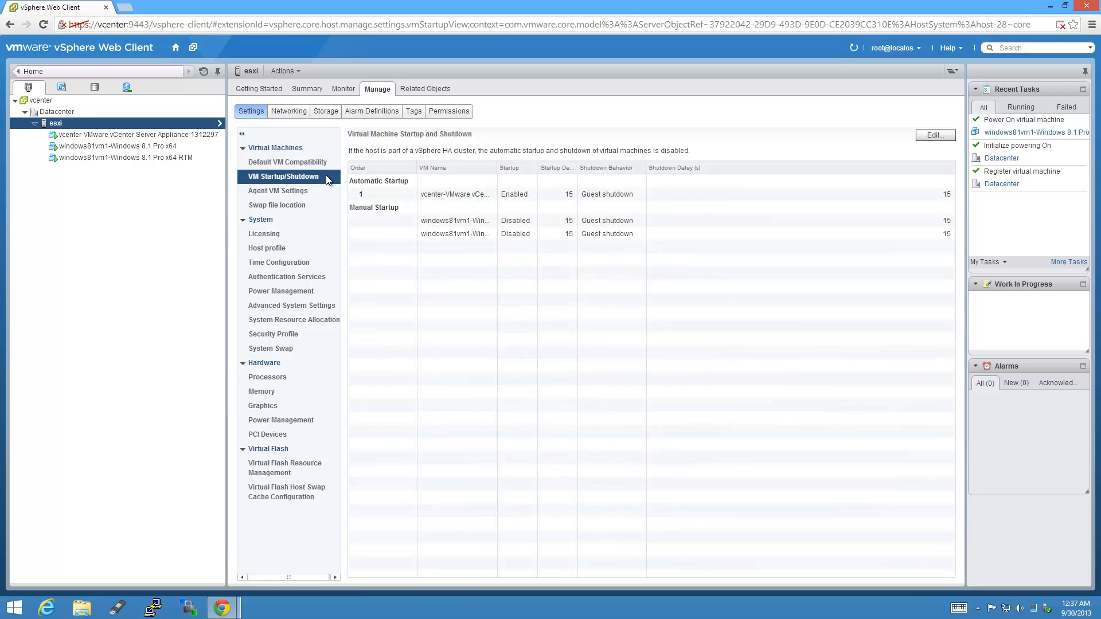
click(934, 135)
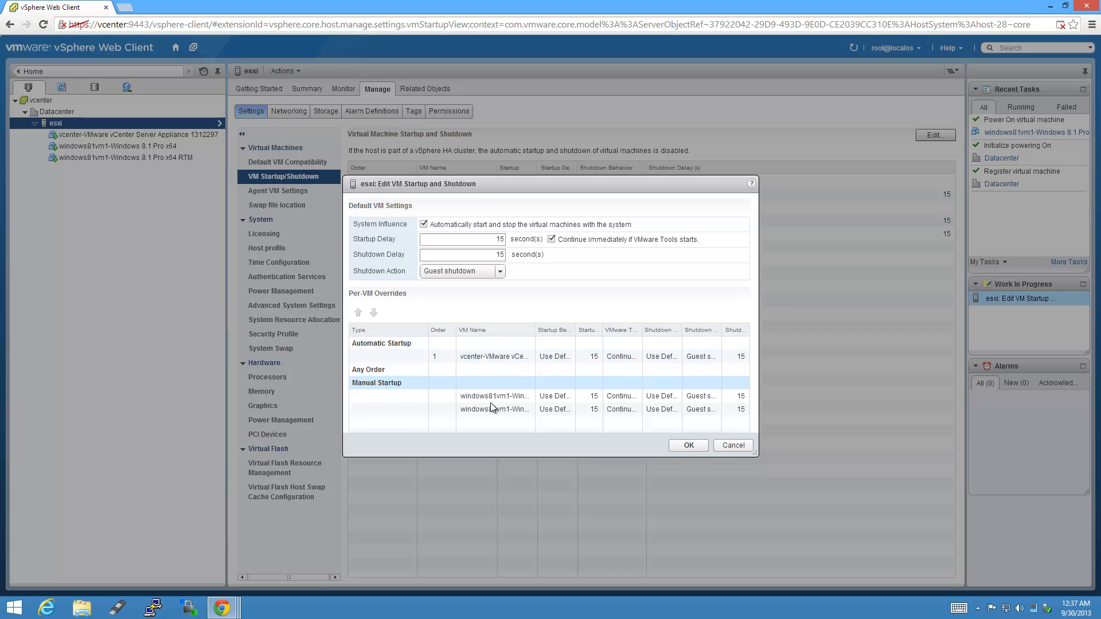
click(505, 397)
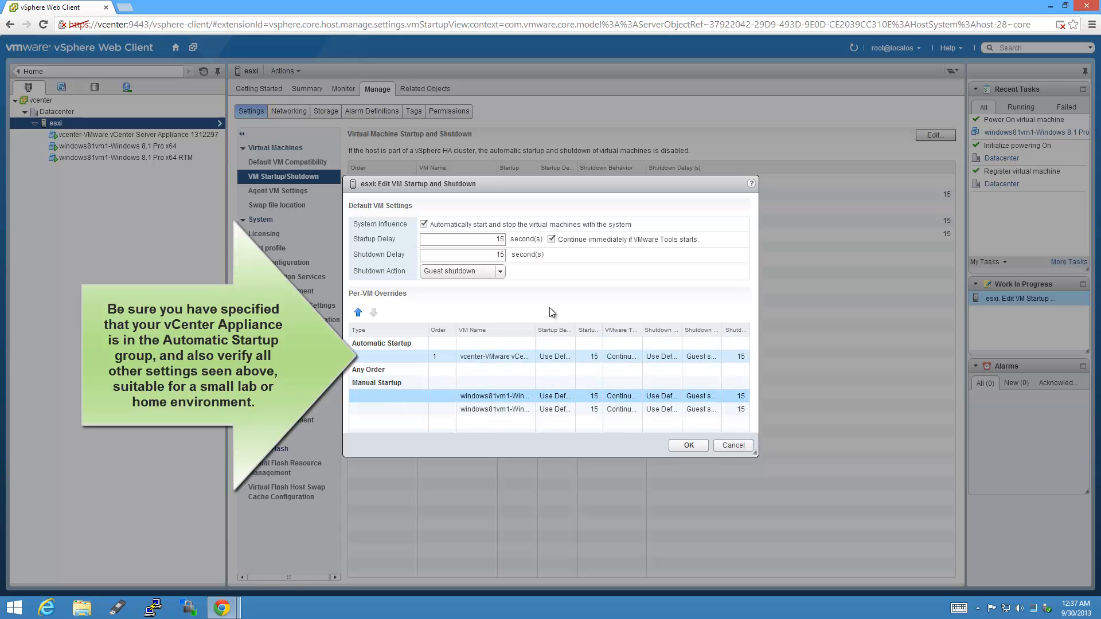
click(359, 313)
click(358, 313)
click(688, 446)
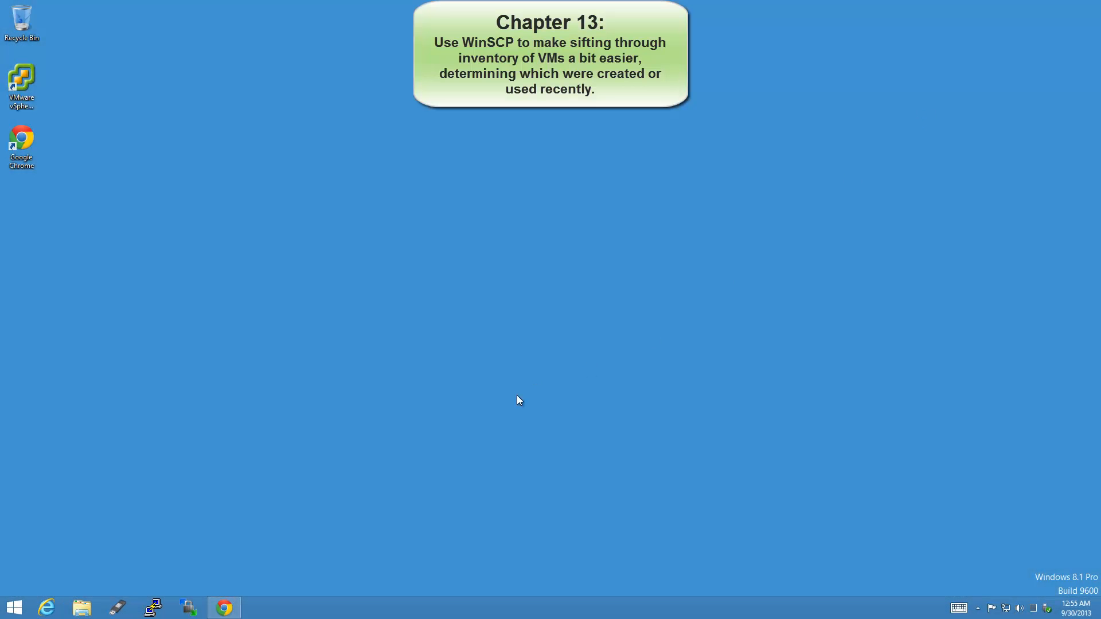
List S3-5TB-LSIRAID5-SSD-CACHED's root folders under Storage > Manage > Files, widen the view, then minimize Chrome.
click(224, 606)
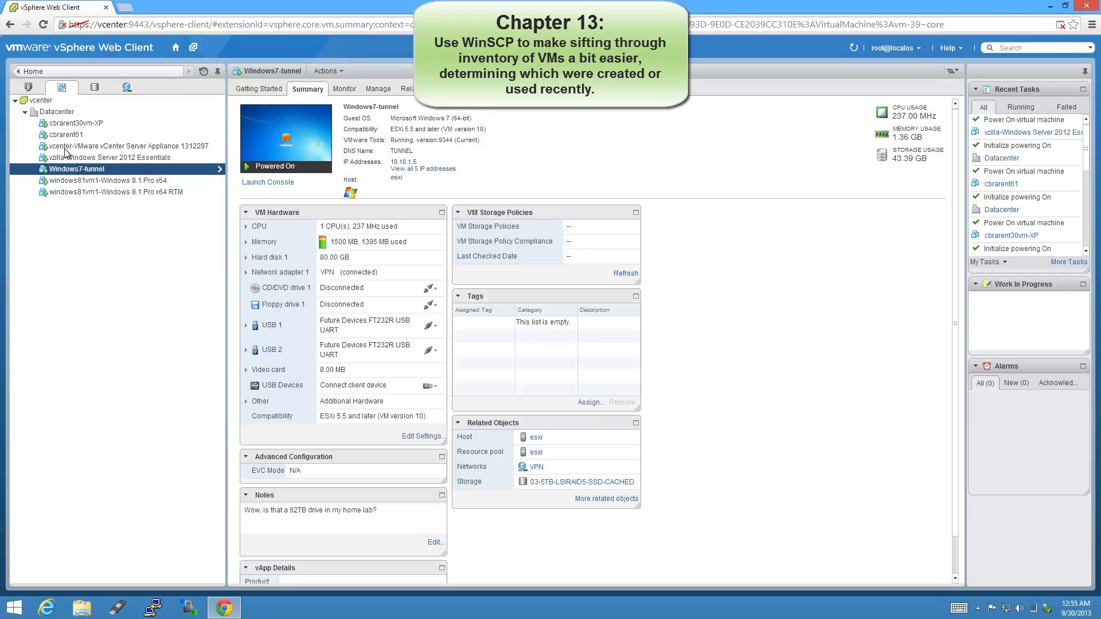
click(94, 86)
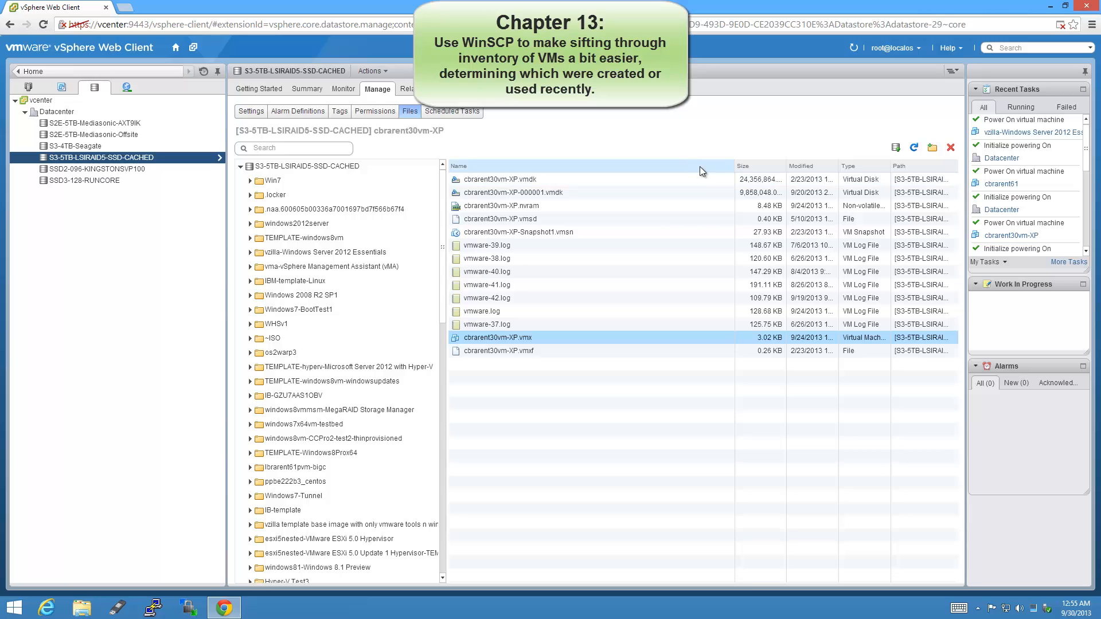
click(277, 175)
click(277, 169)
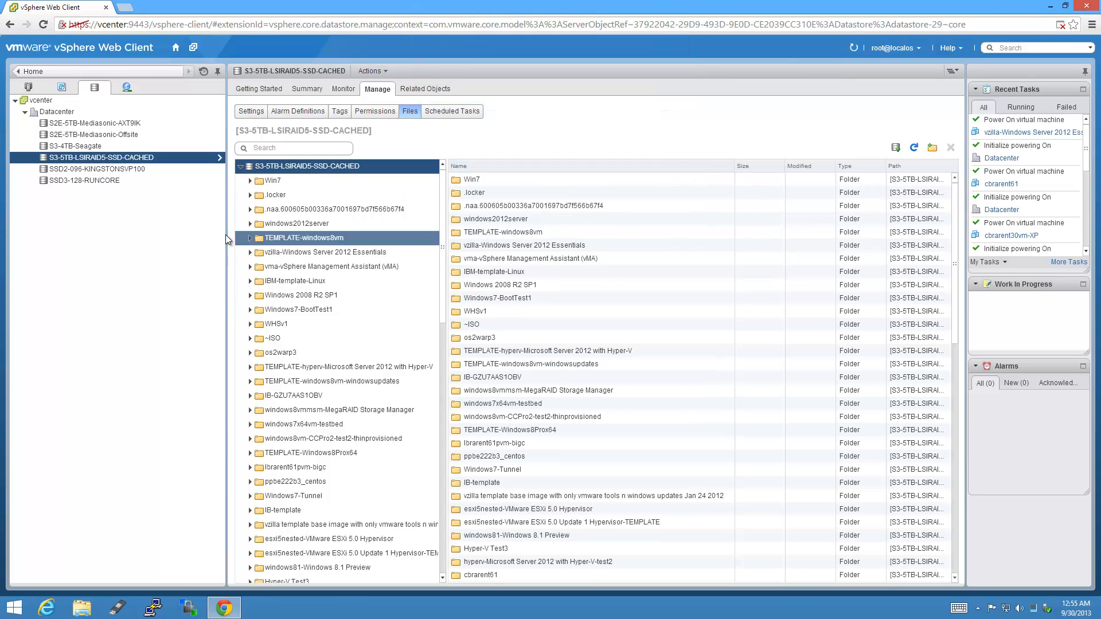
drag(227, 227, 179, 211)
drag(700, 166, 625, 165)
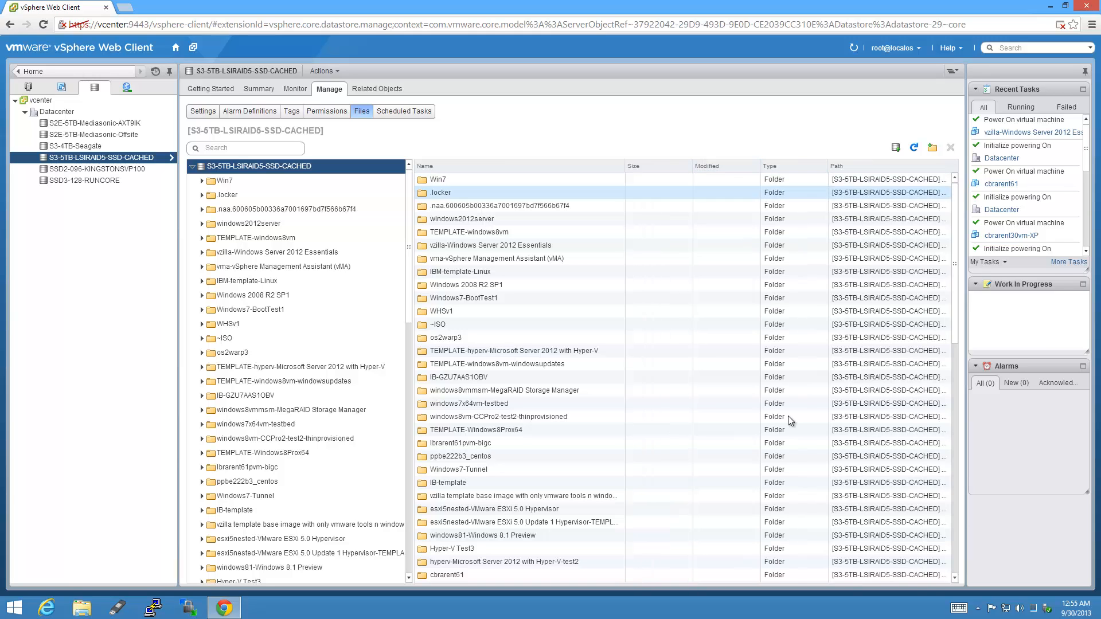
click(1050, 6)
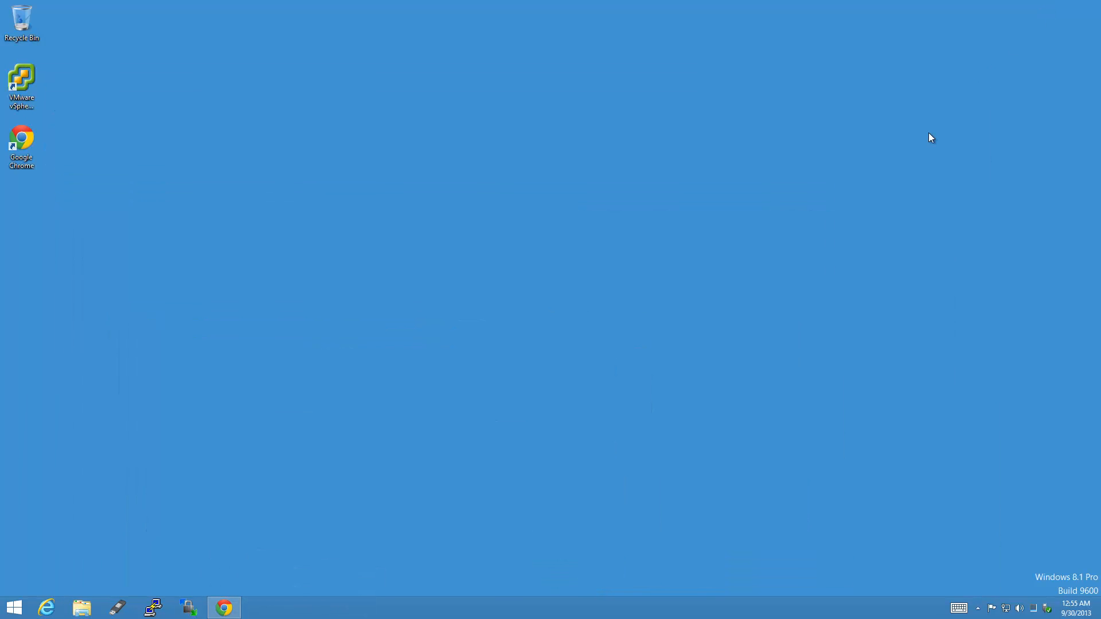
Connect WinSCP via the stored vcenter session and open a PuTTY SSH session to vcenter, accepting its key.
click(185, 606)
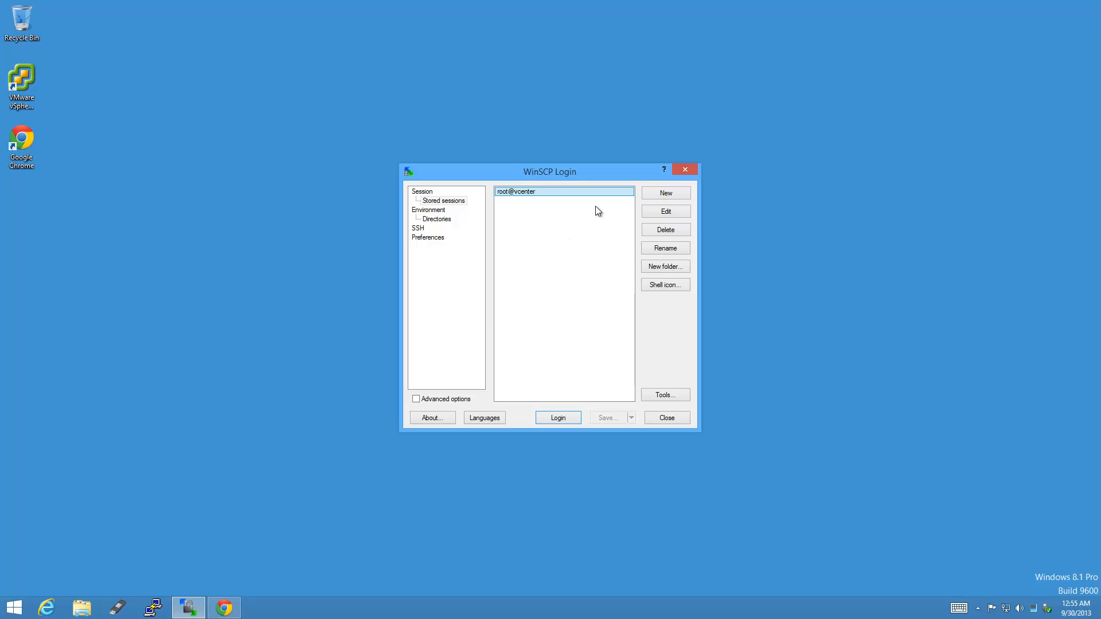
double_click(597, 193)
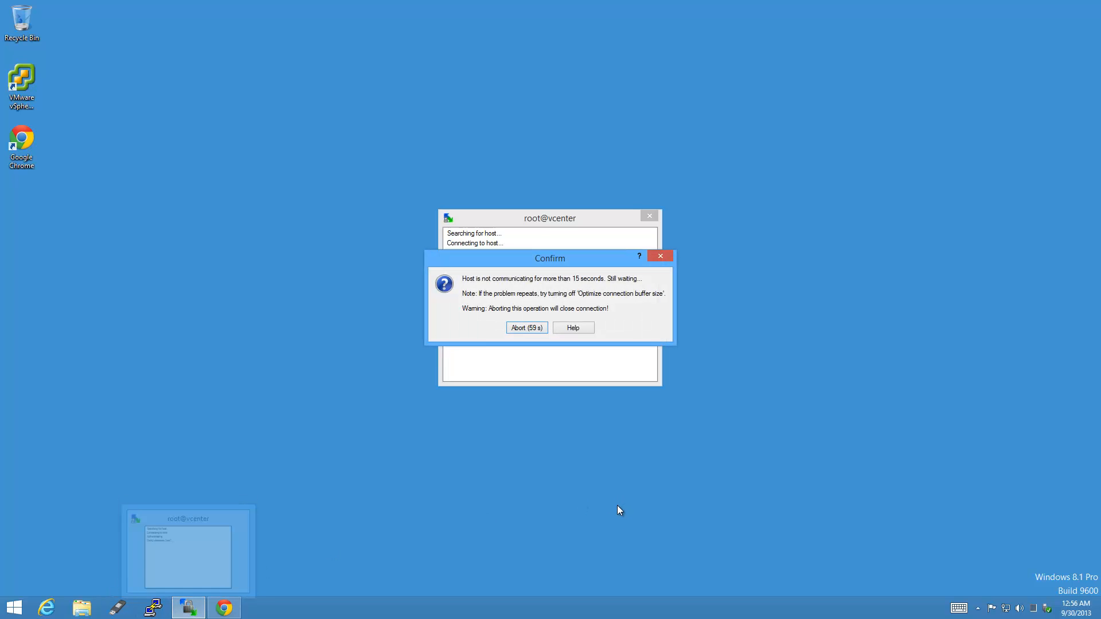
click(153, 609)
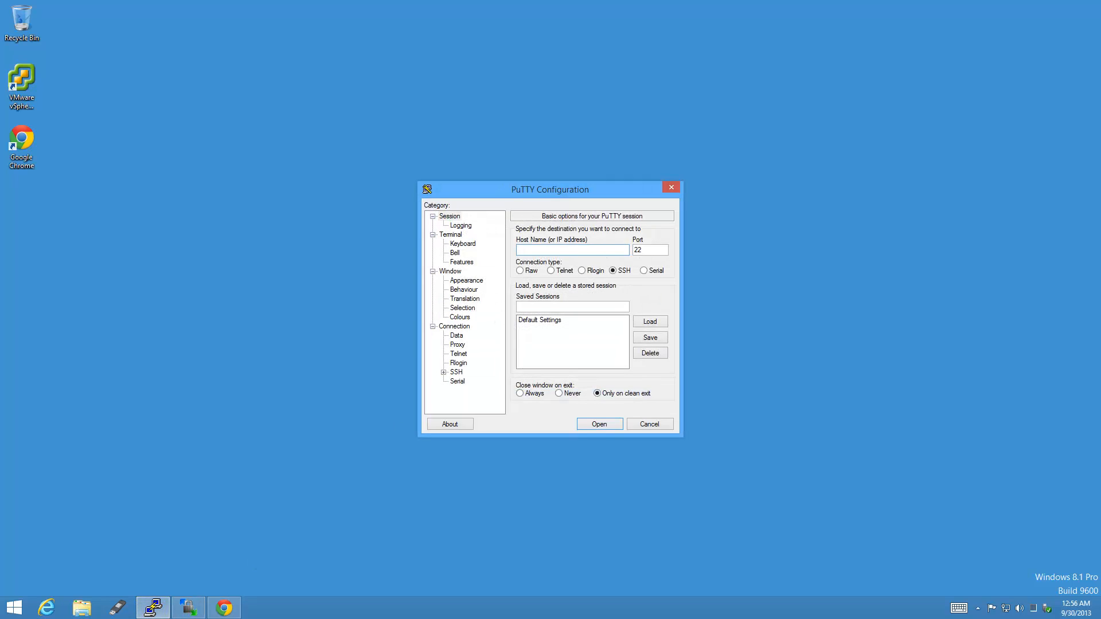
text(vcenter)
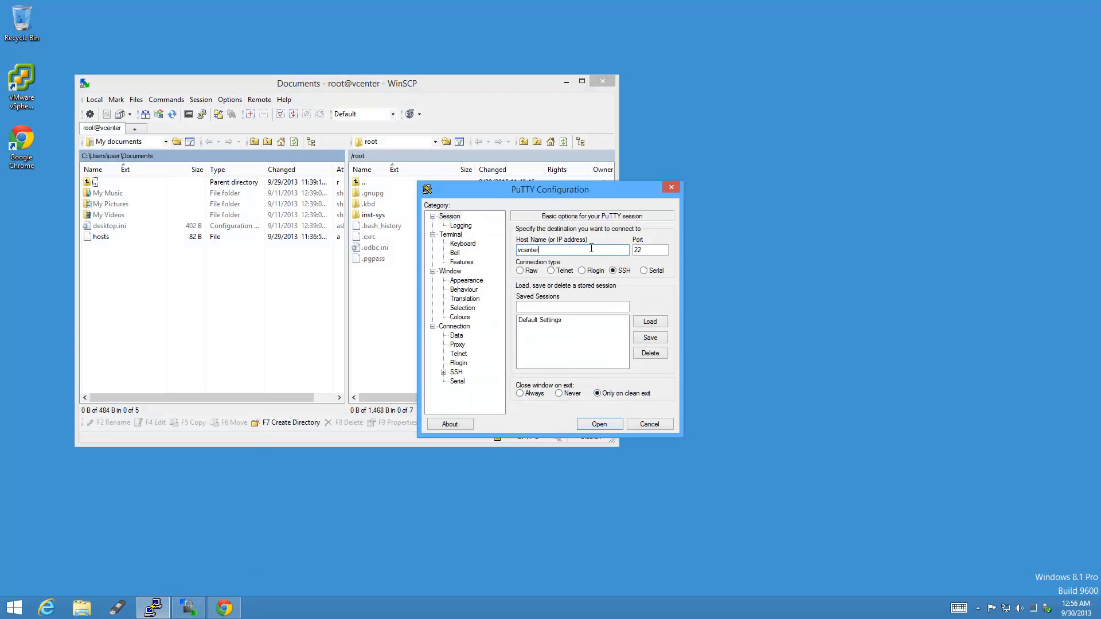
key(Return)
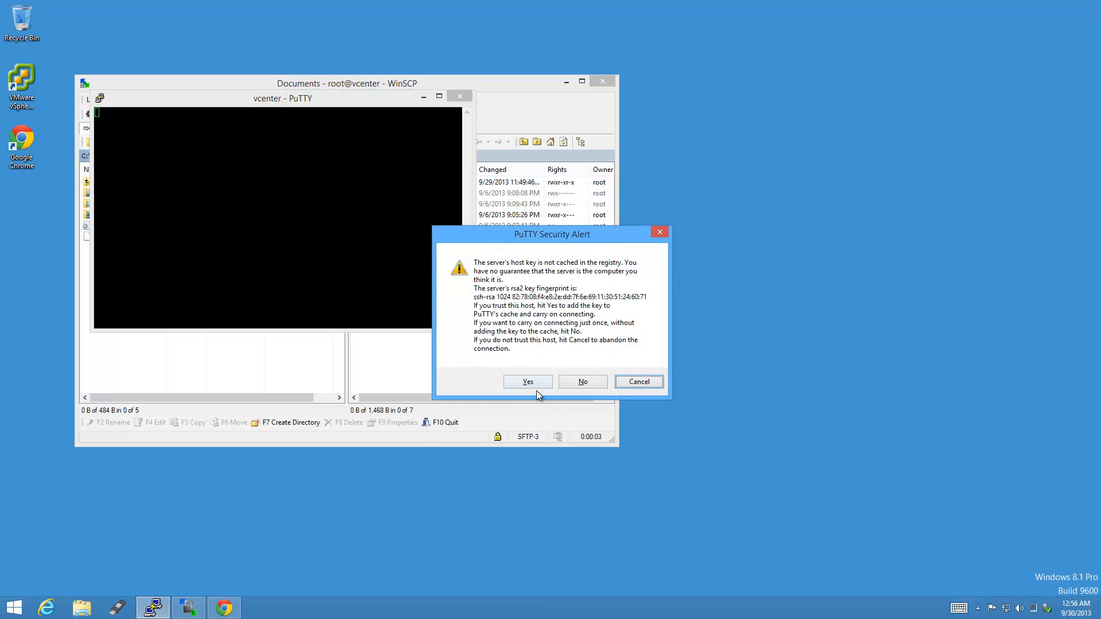
click(528, 382)
drag(340, 98, 914, 142)
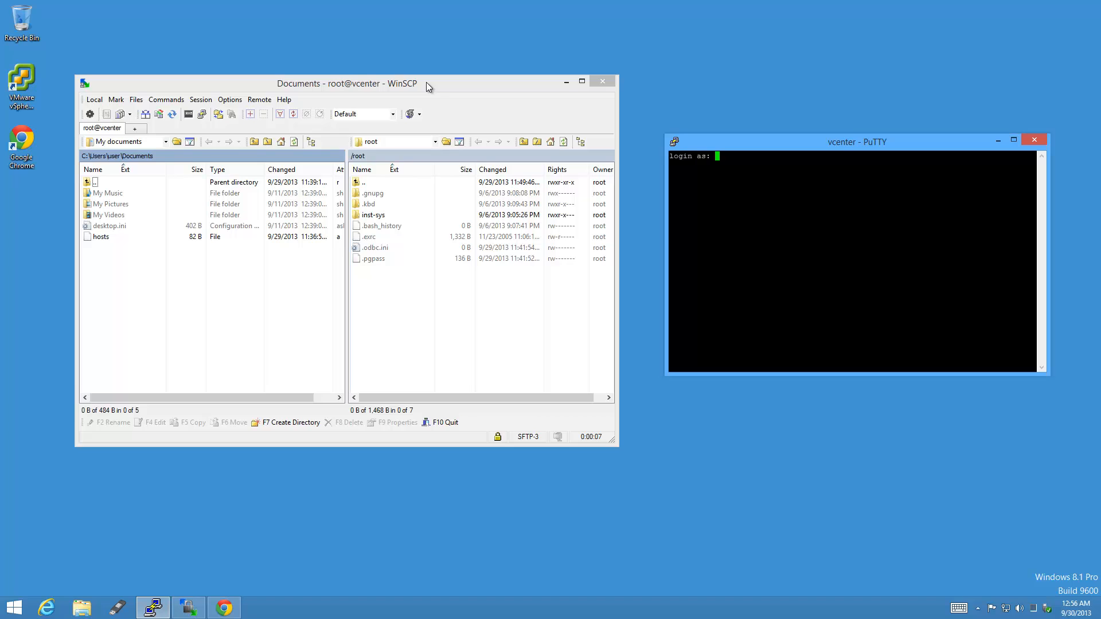
Navigate WinSCP up to vcenter's root directory, maximize it, then close WinSCP.
click(377, 185)
double_click(377, 183)
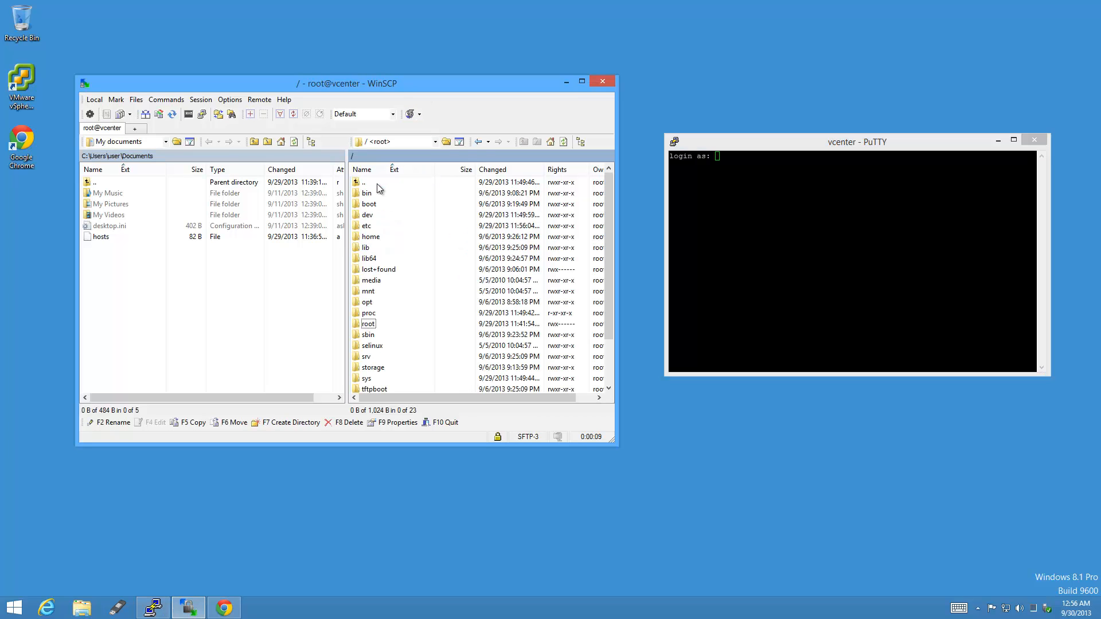
click(582, 82)
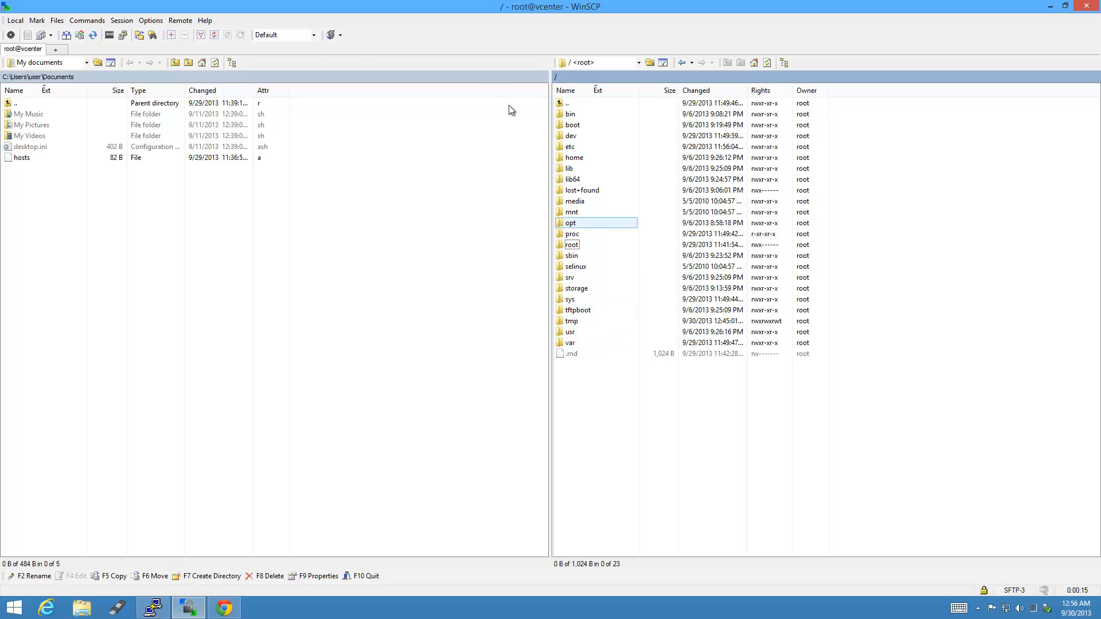
click(578, 102)
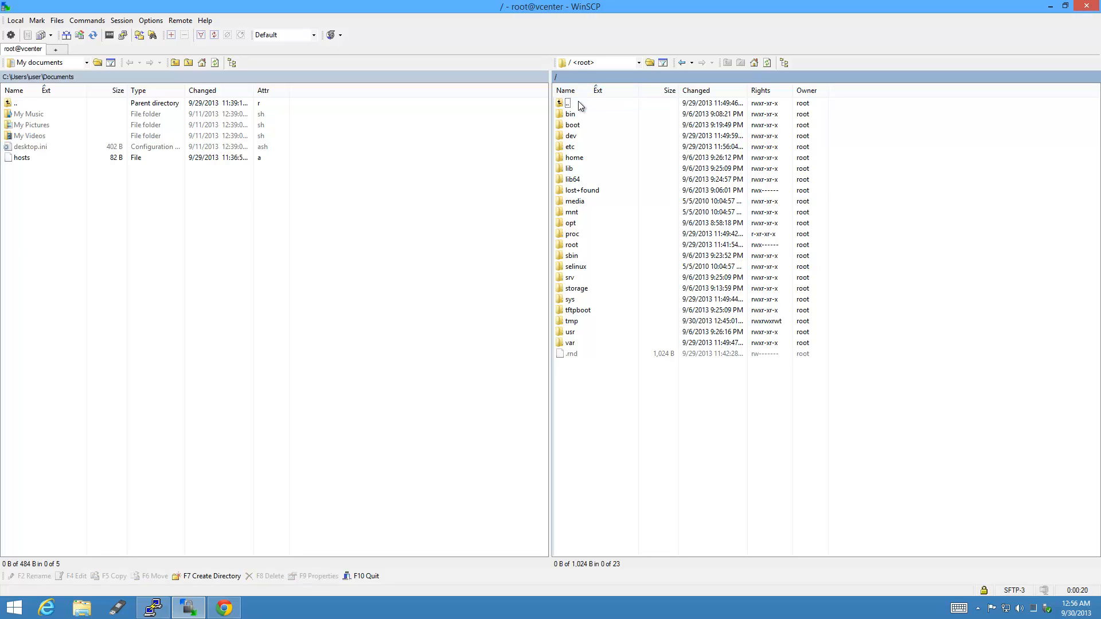
click(1088, 6)
Log WinSCP in to host esxi as root, saving the session with its password.
click(503, 313)
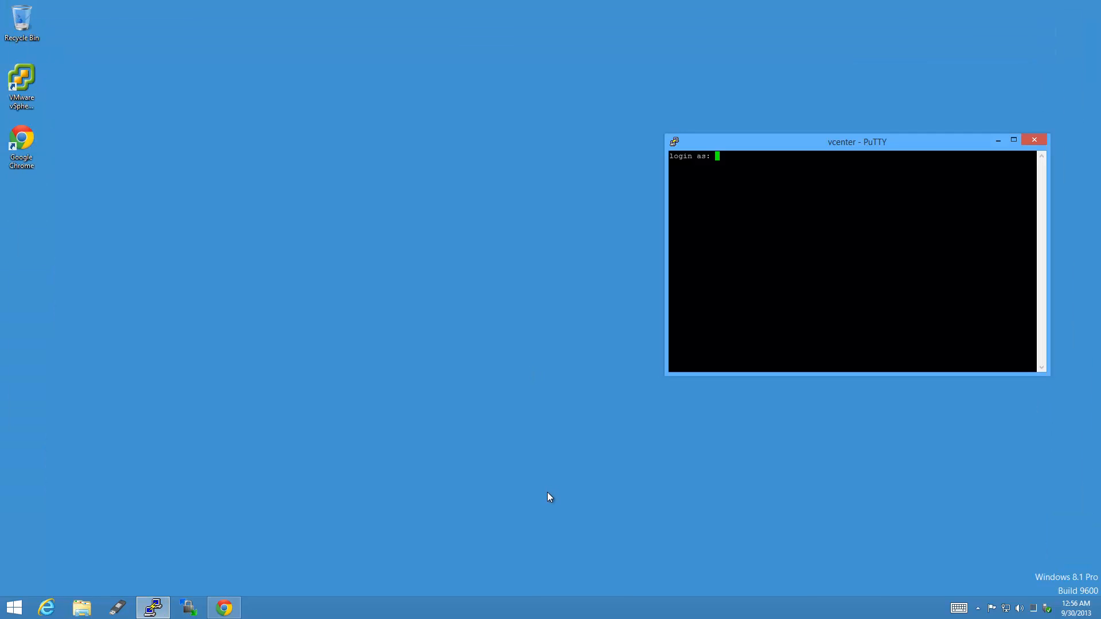
click(189, 608)
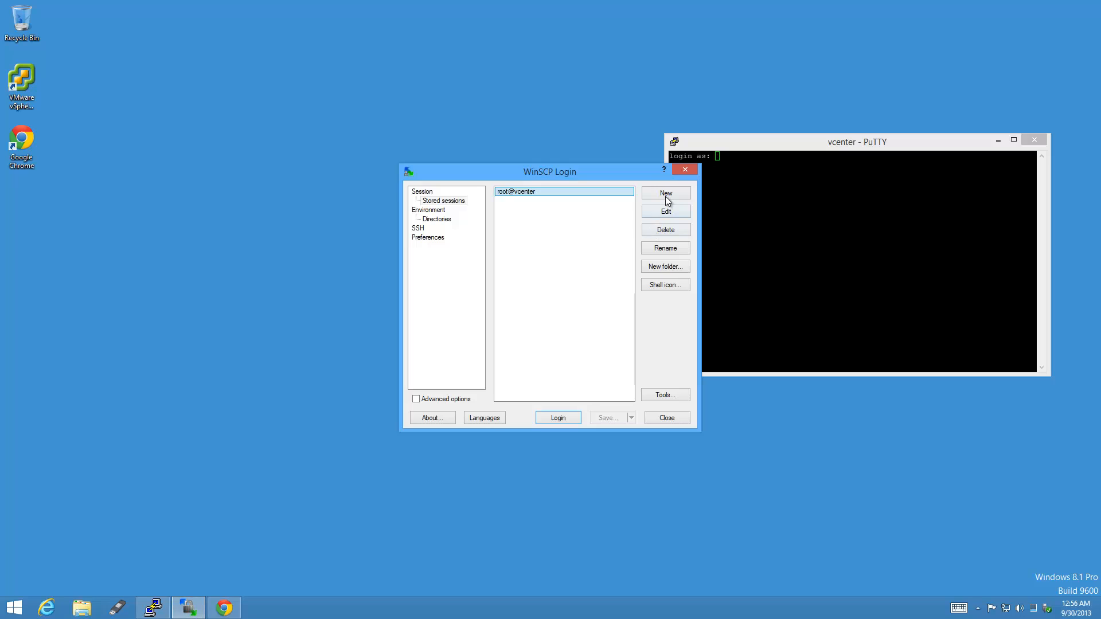
click(665, 196)
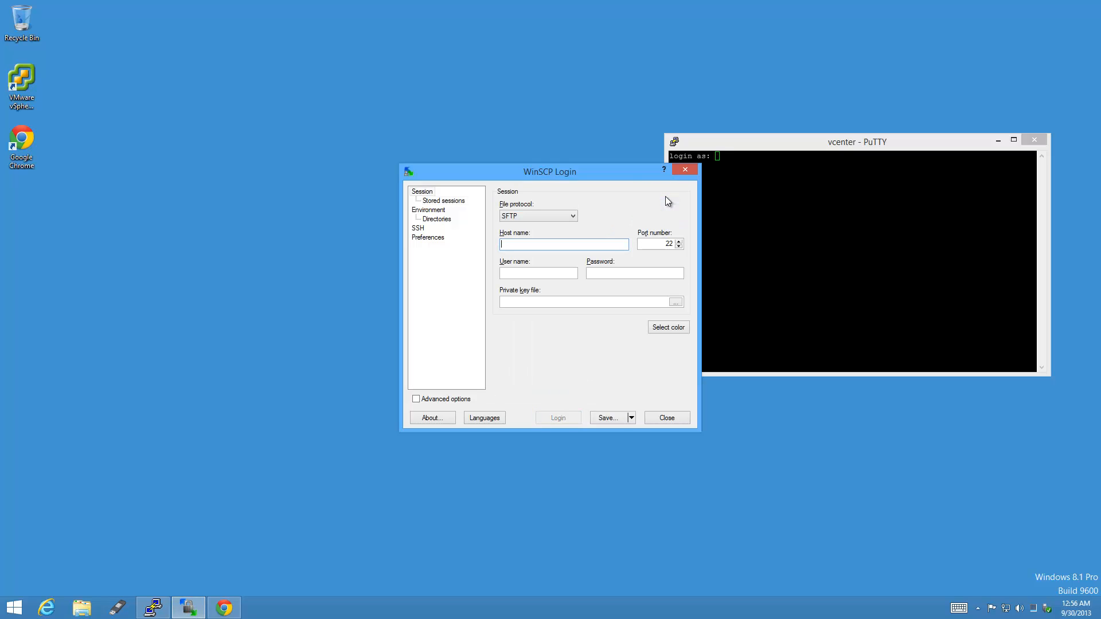
text(esxi)
key(Tab)
key(Tab)
text(root)
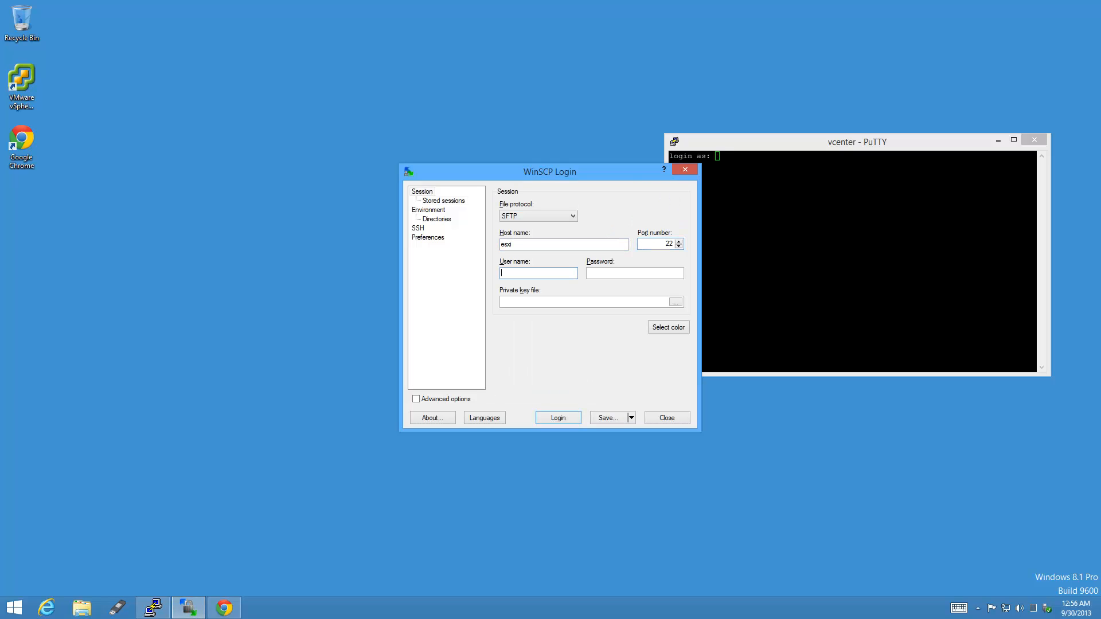
key(Tab)
text(vMware1!)
click(624, 417)
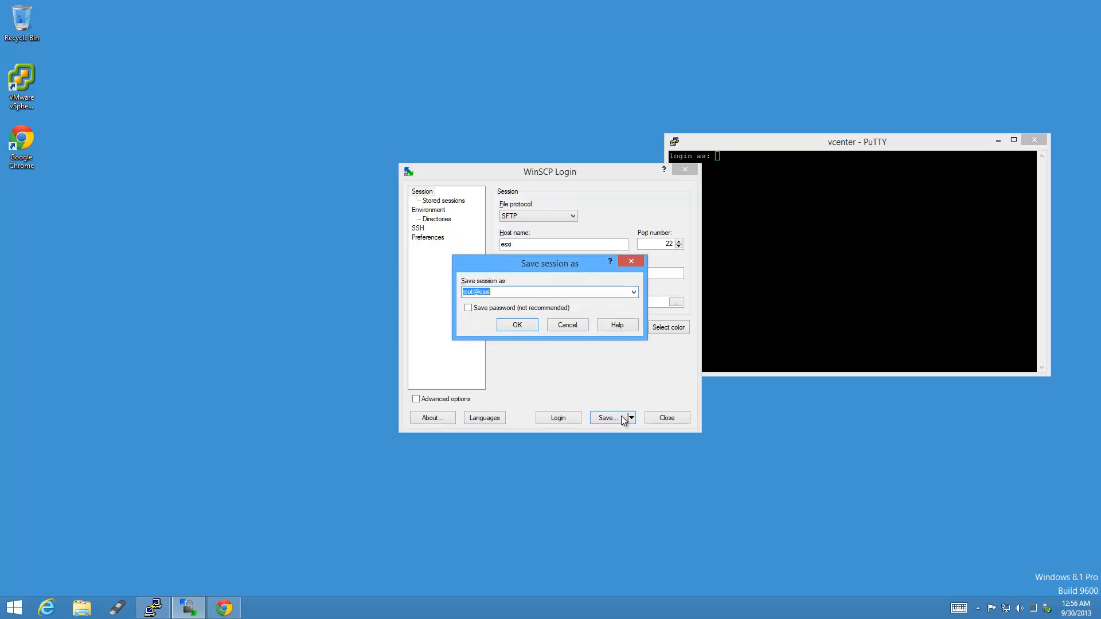
click(519, 309)
click(518, 325)
click(558, 418)
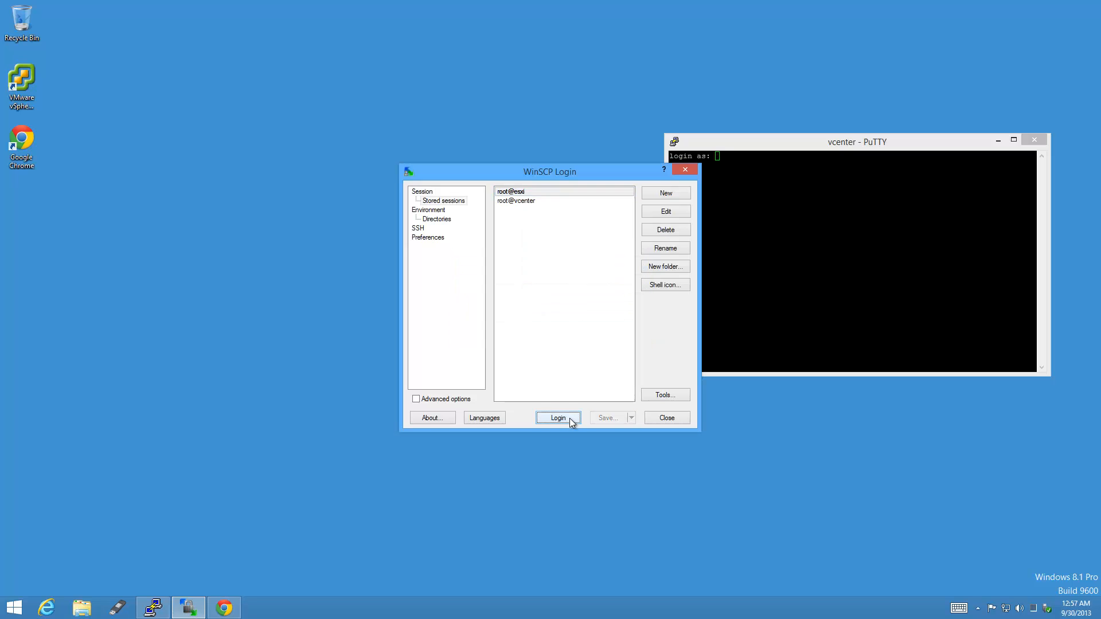
click(470, 341)
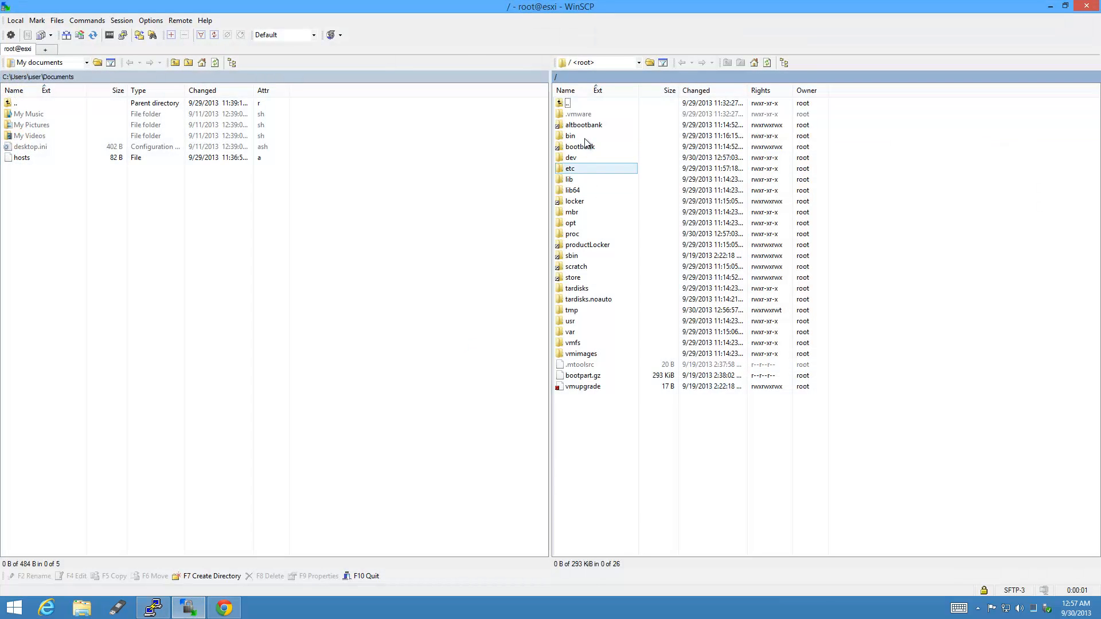
Open /vmfs/volumes/S3-5TB-LSIRAID5-SSD-CACHED, sort by Changed newest first, and snap WinSCP right.
double_click(590, 344)
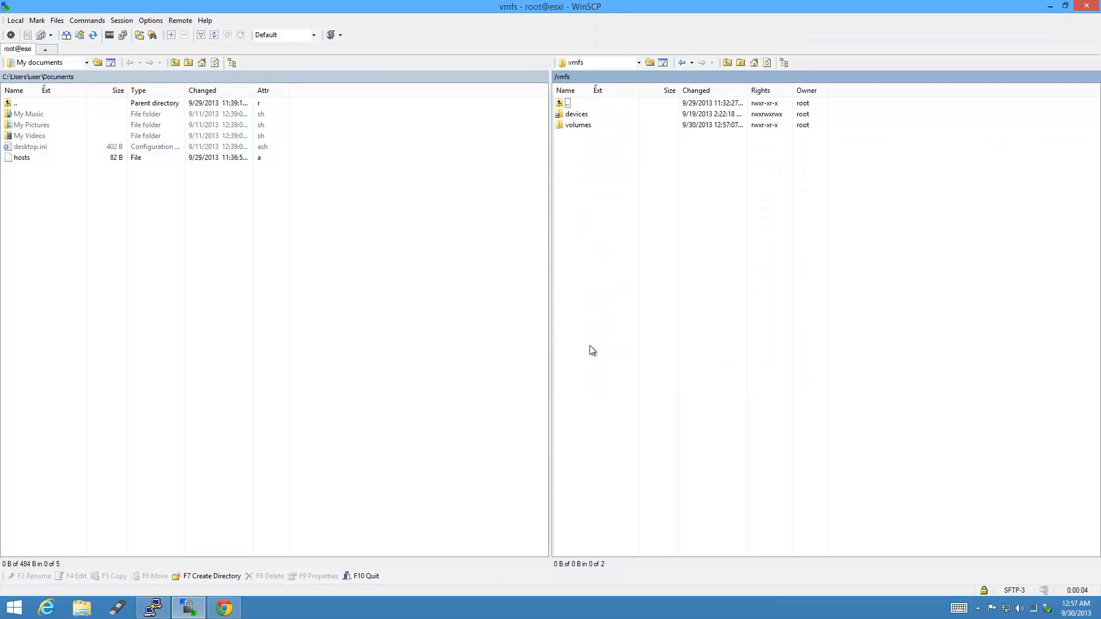
double_click(592, 126)
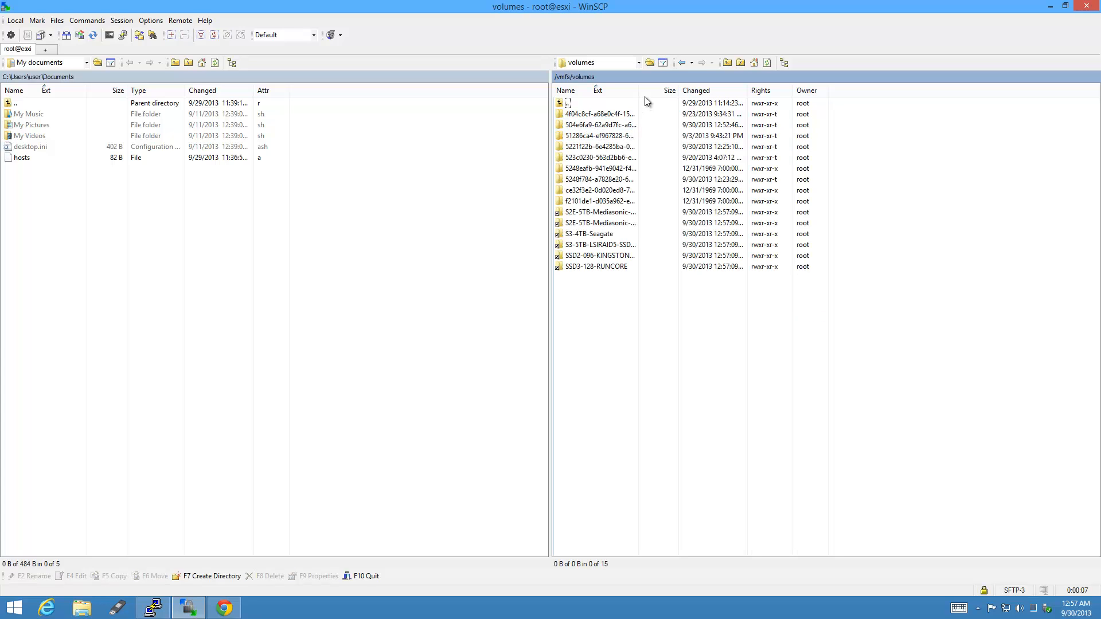
drag(638, 90, 782, 88)
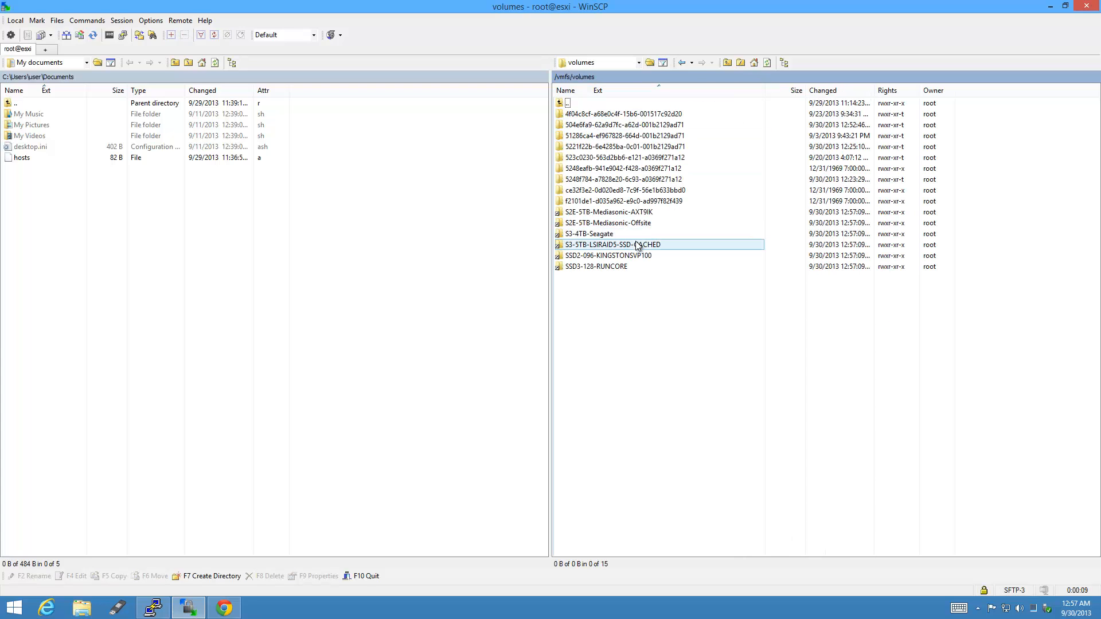
double_click(666, 245)
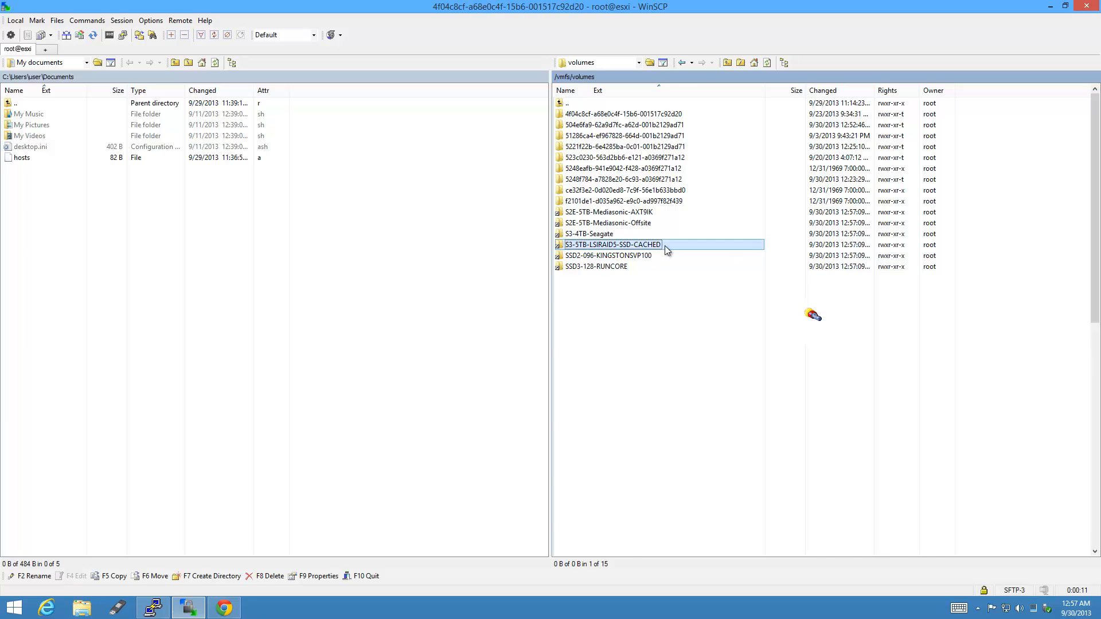
click(833, 92)
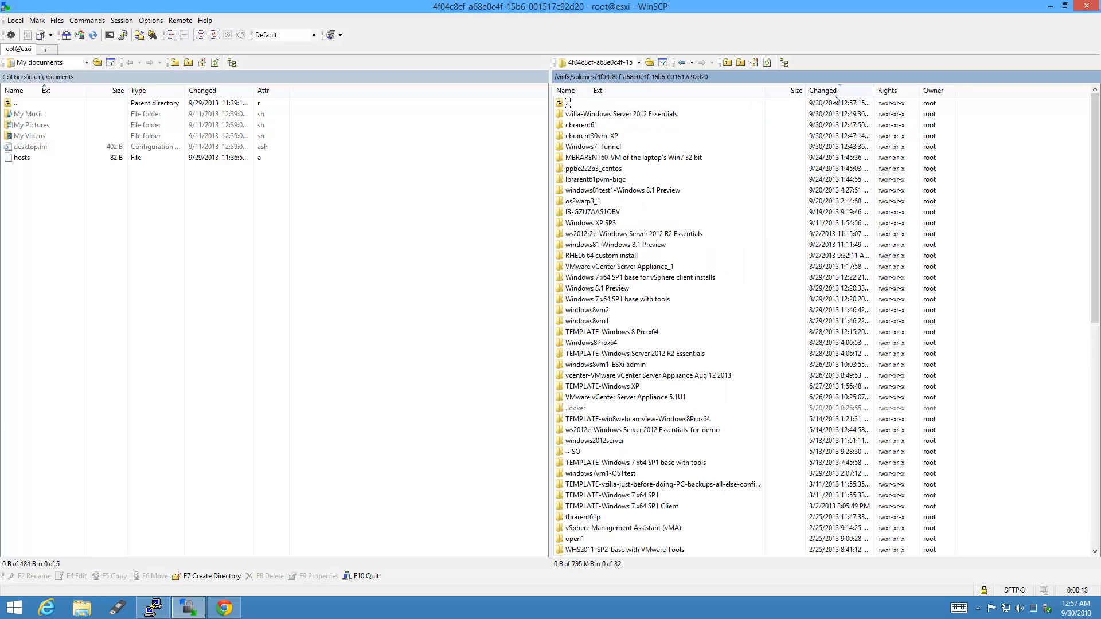
drag(549, 169, 340, 166)
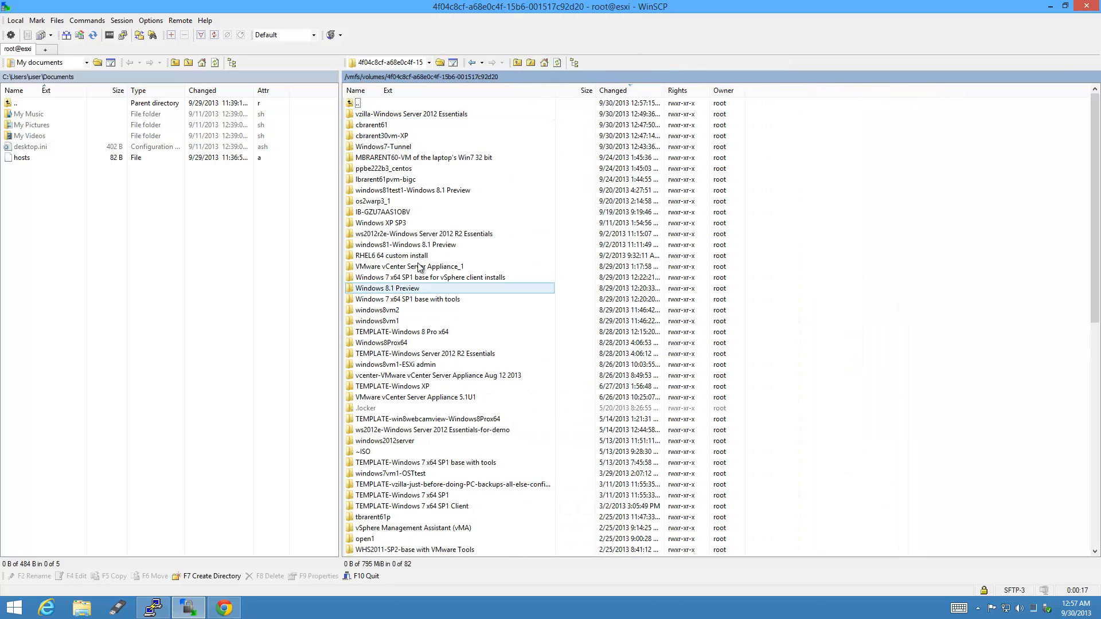
click(402, 256)
shift+click(400, 124)
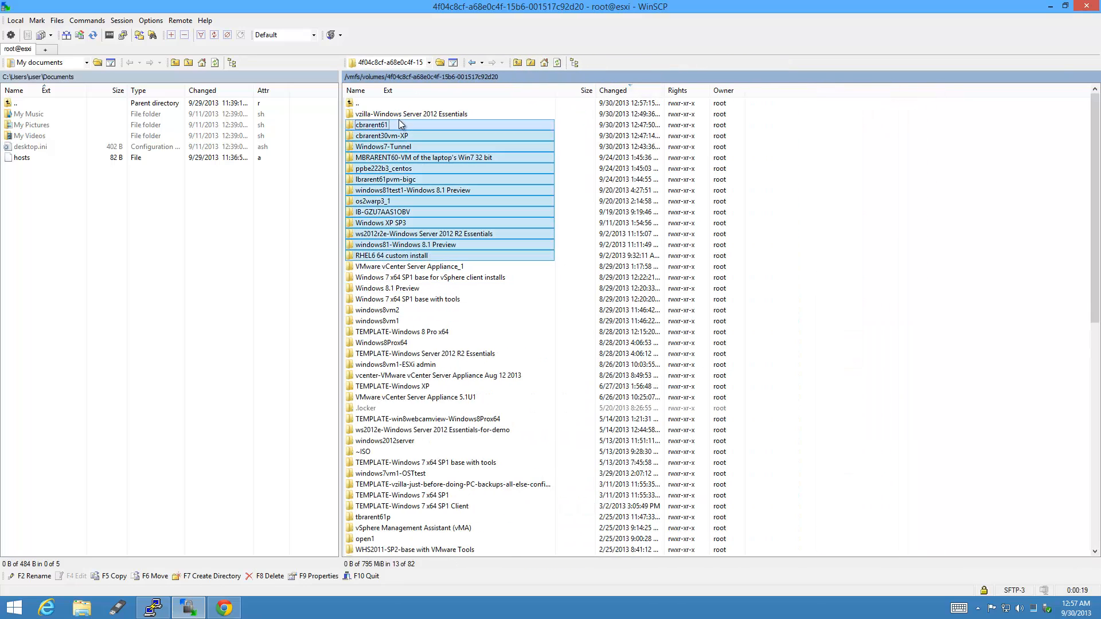
shift+click(402, 114)
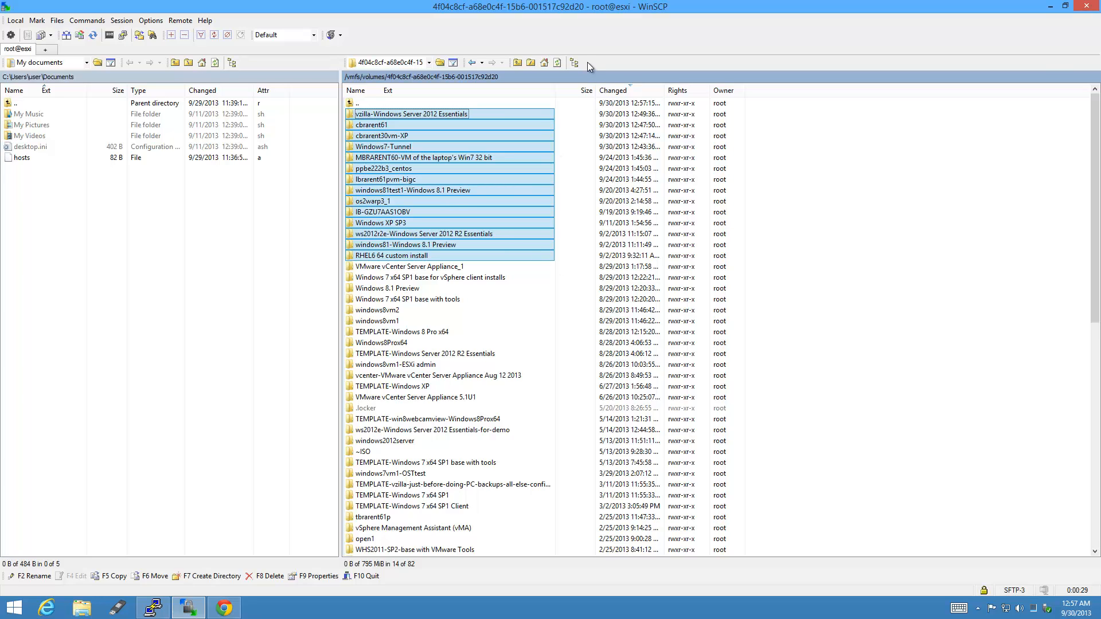
key(super+Right)
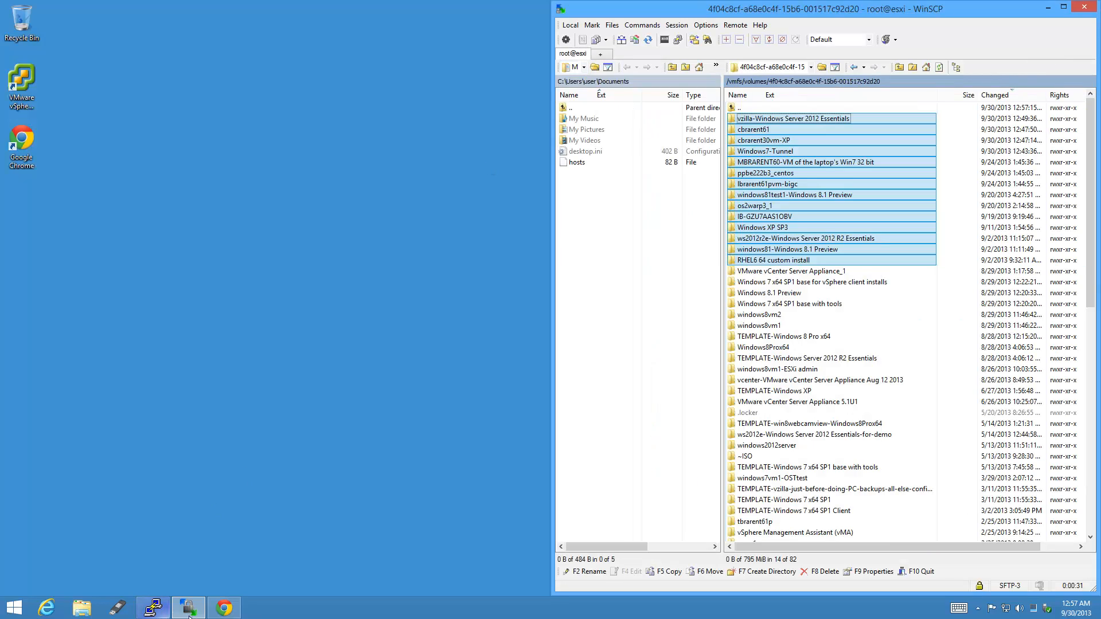
Snap the vSphere browser to the left half and sort the datastore files by Name.
click(235, 611)
key(super+Left)
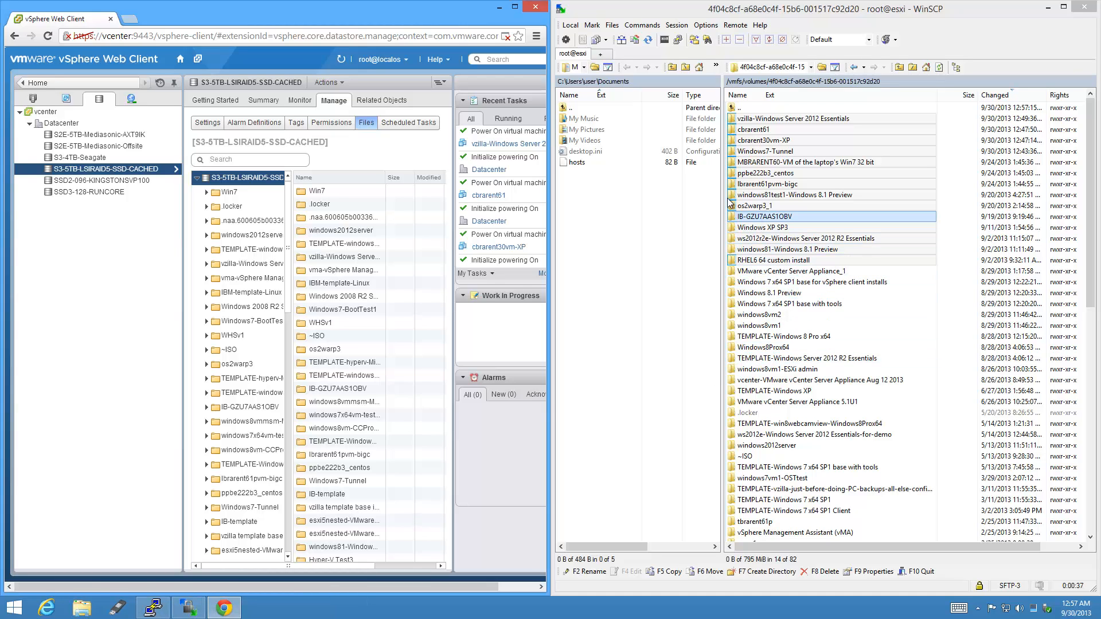
click(758, 175)
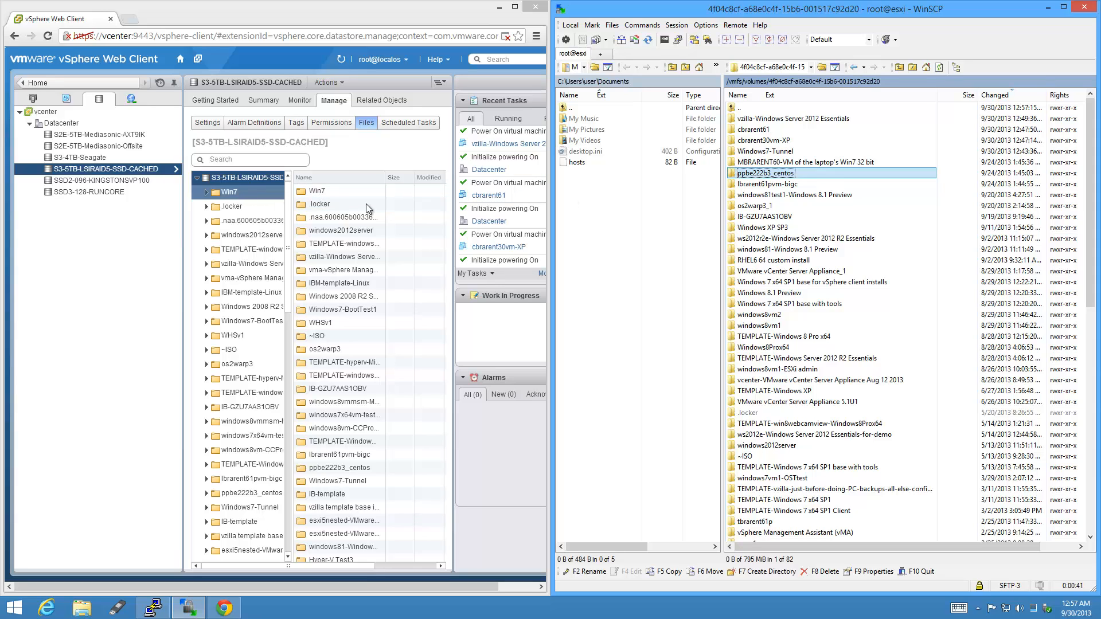
click(352, 180)
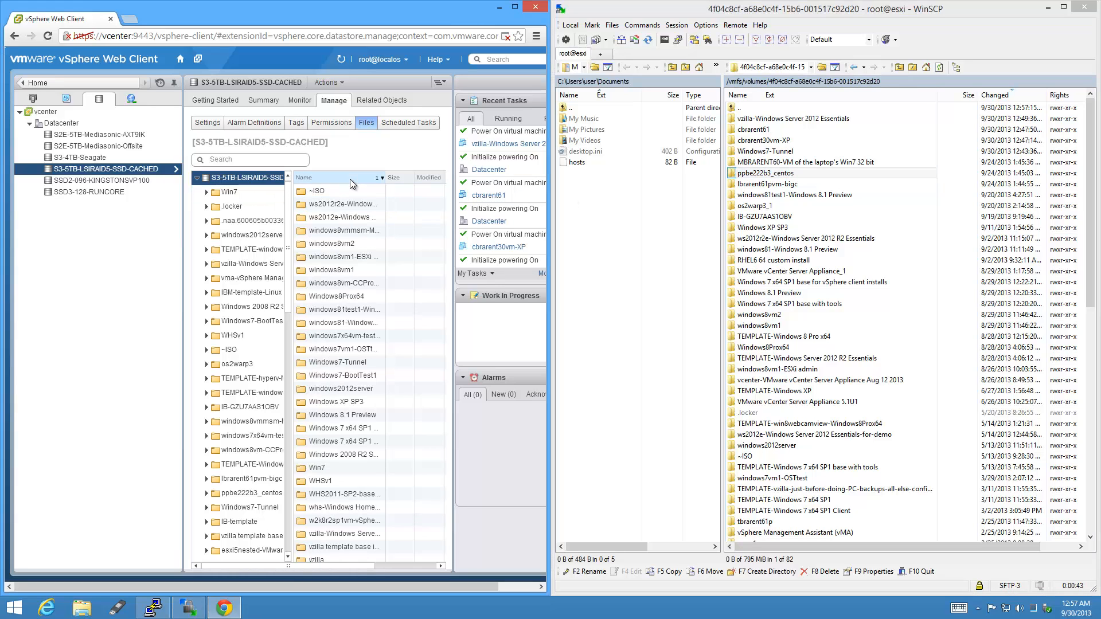
click(352, 180)
Open the ppbe222b3_centos folder, sort its files by Size, and right-click ppbe222b3_centos.vmx.
click(327, 248)
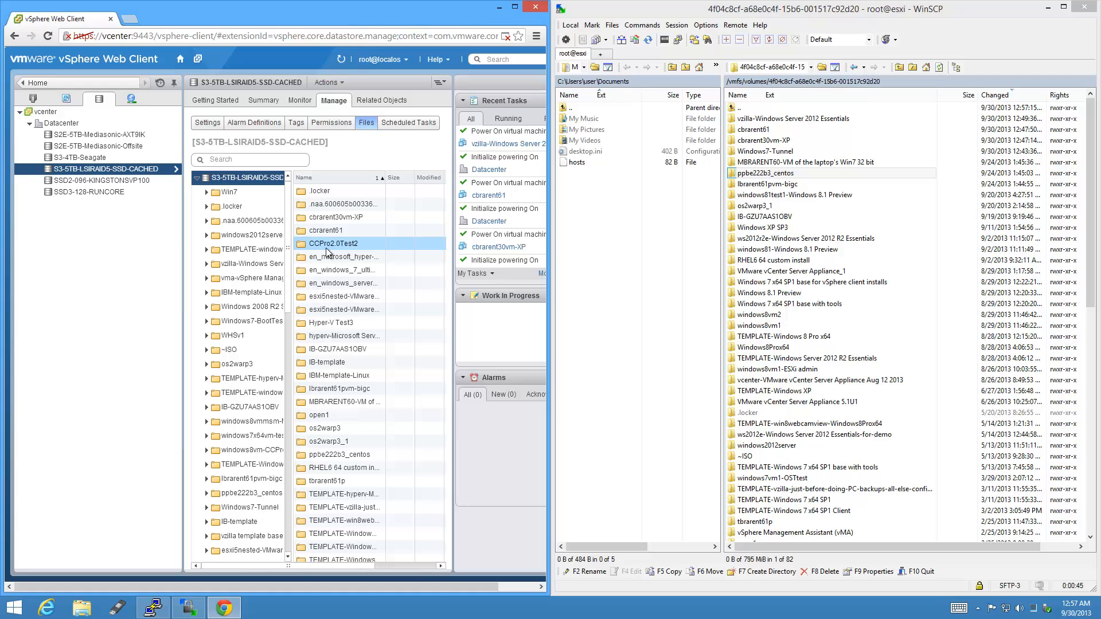
click(349, 455)
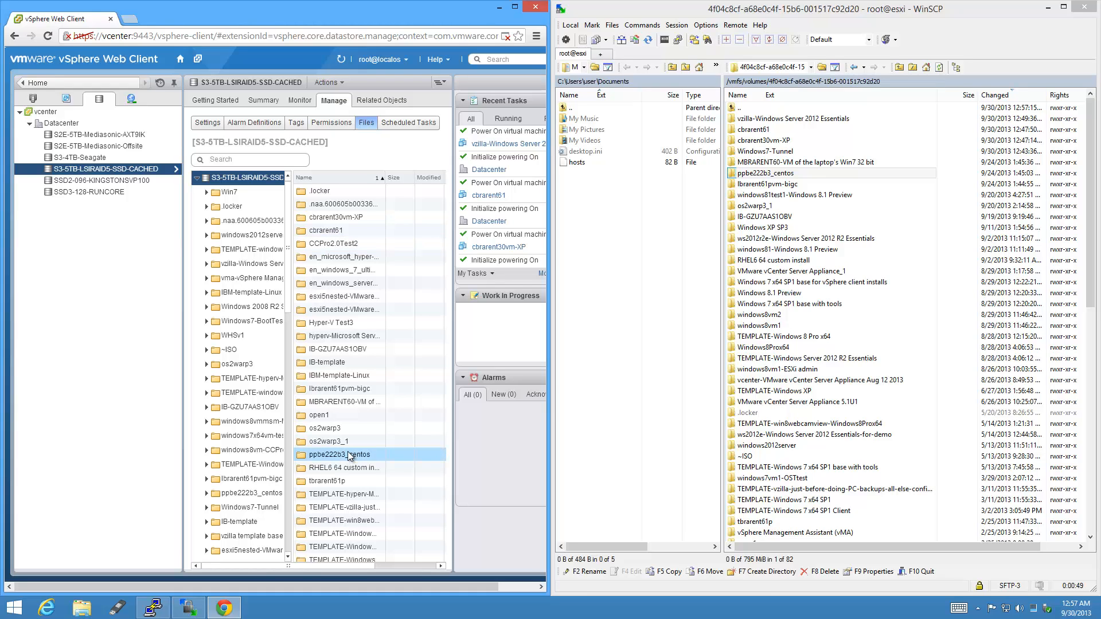
double_click(350, 456)
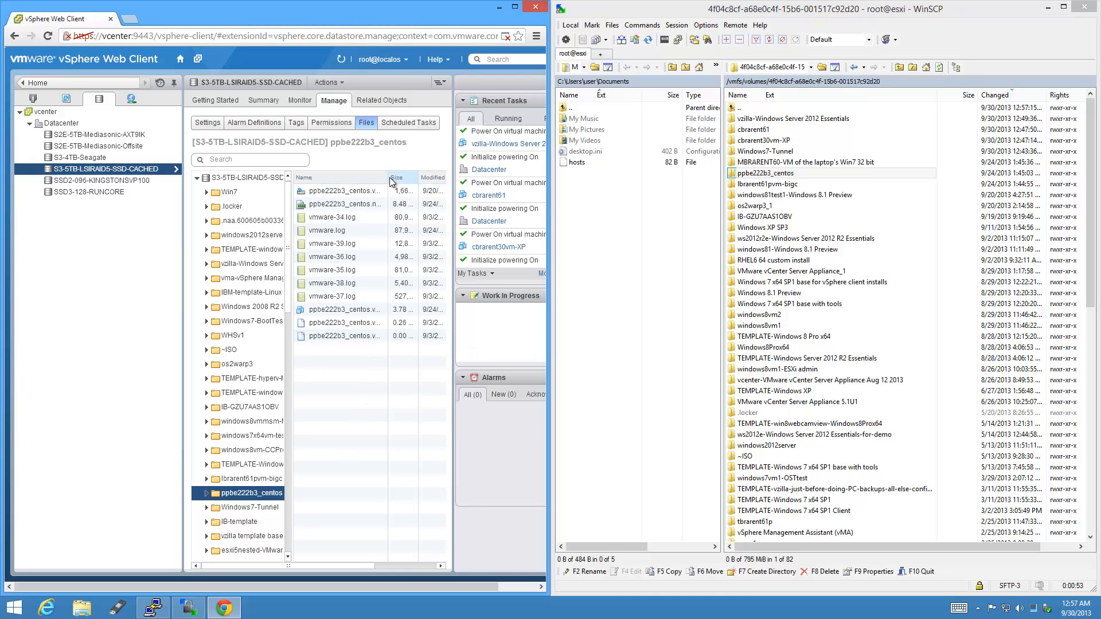
drag(549, 205, 716, 206)
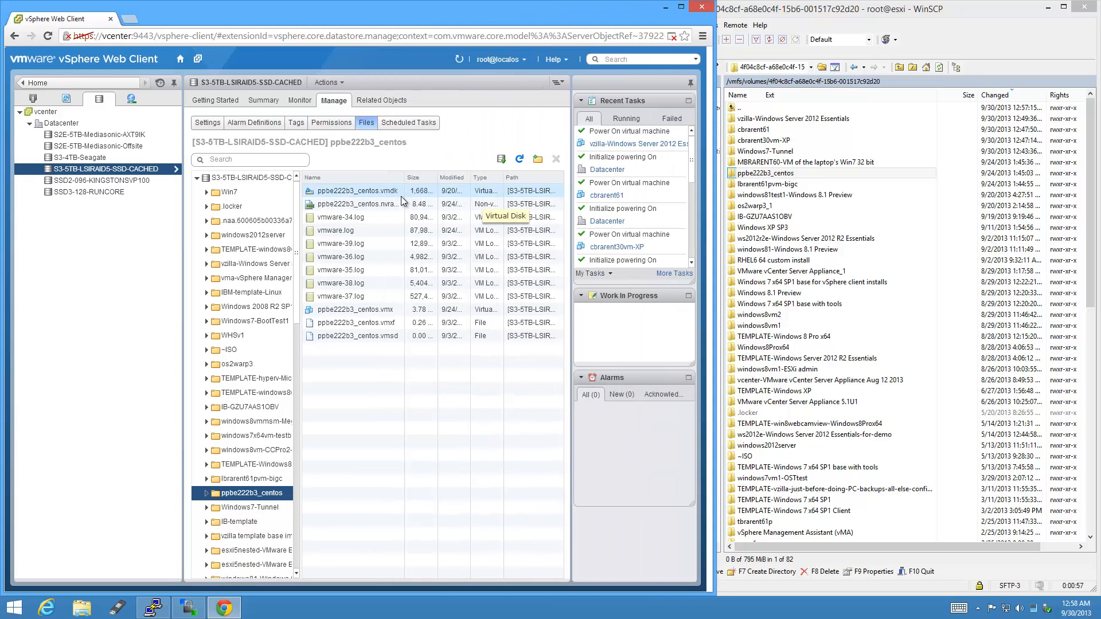
click(416, 178)
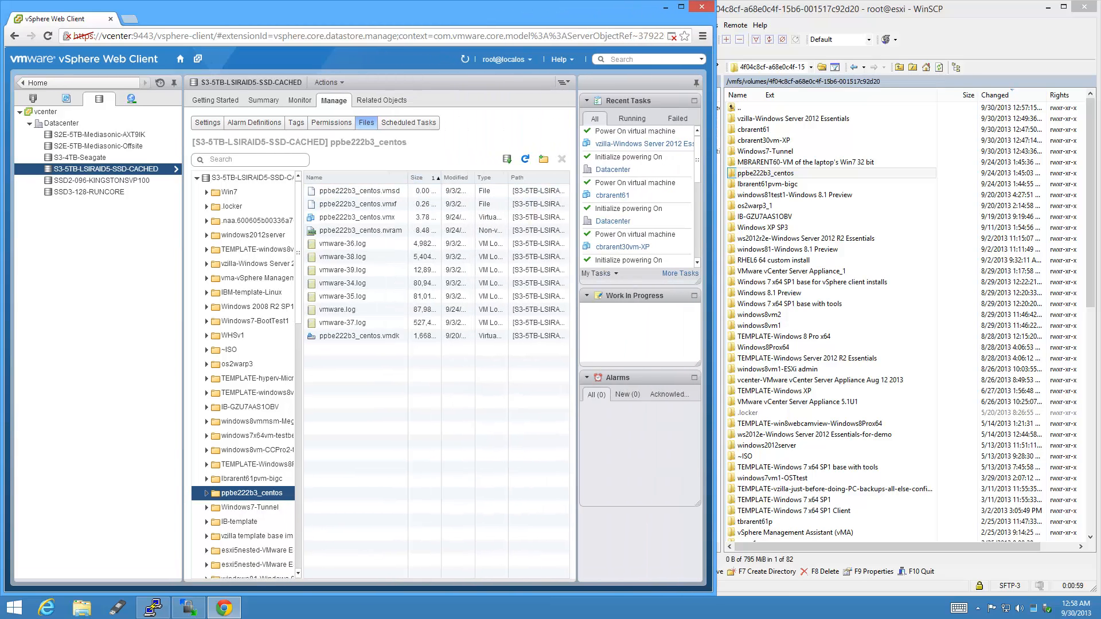
drag(408, 178, 464, 178)
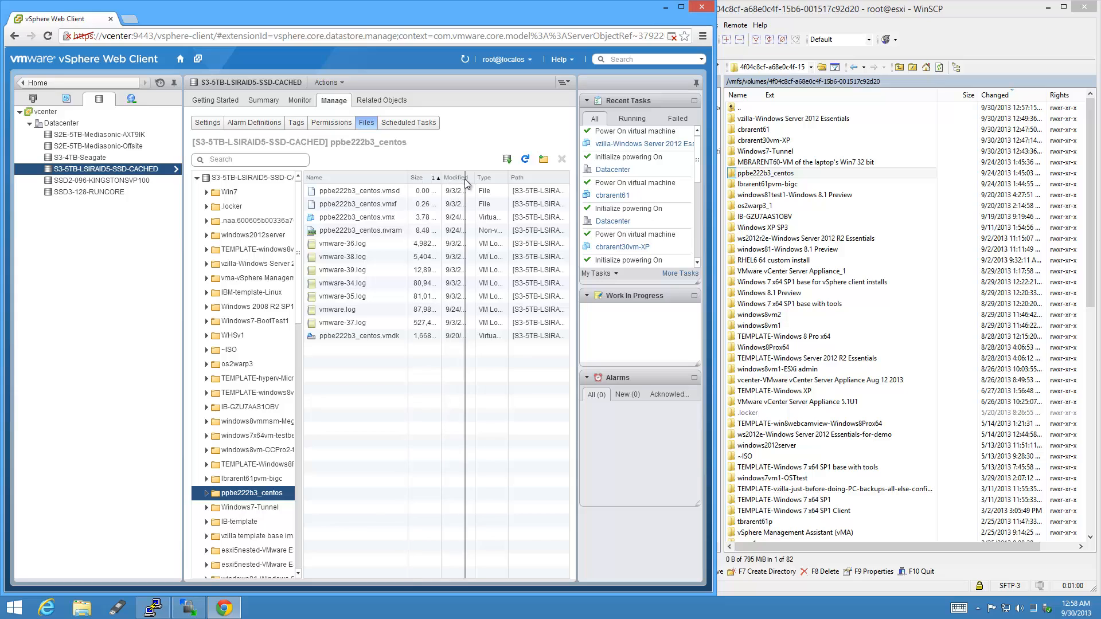
click(387, 218)
right_click(388, 221)
Register the .vmx as a VM with location Datacenter and host esxi, then finish the wizard.
click(439, 230)
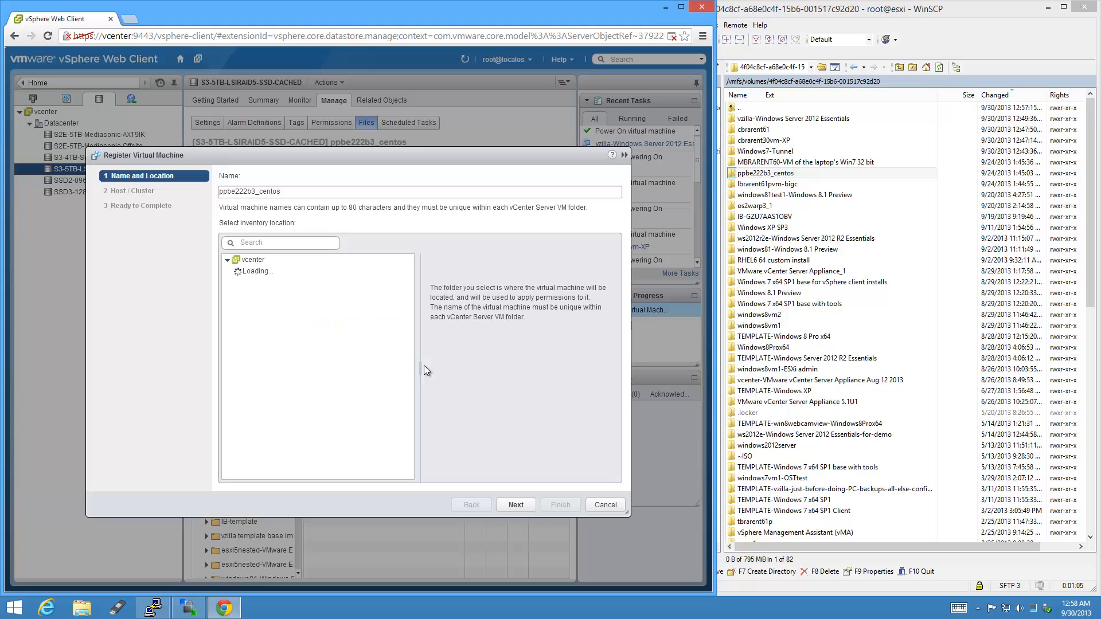
click(236, 271)
click(292, 274)
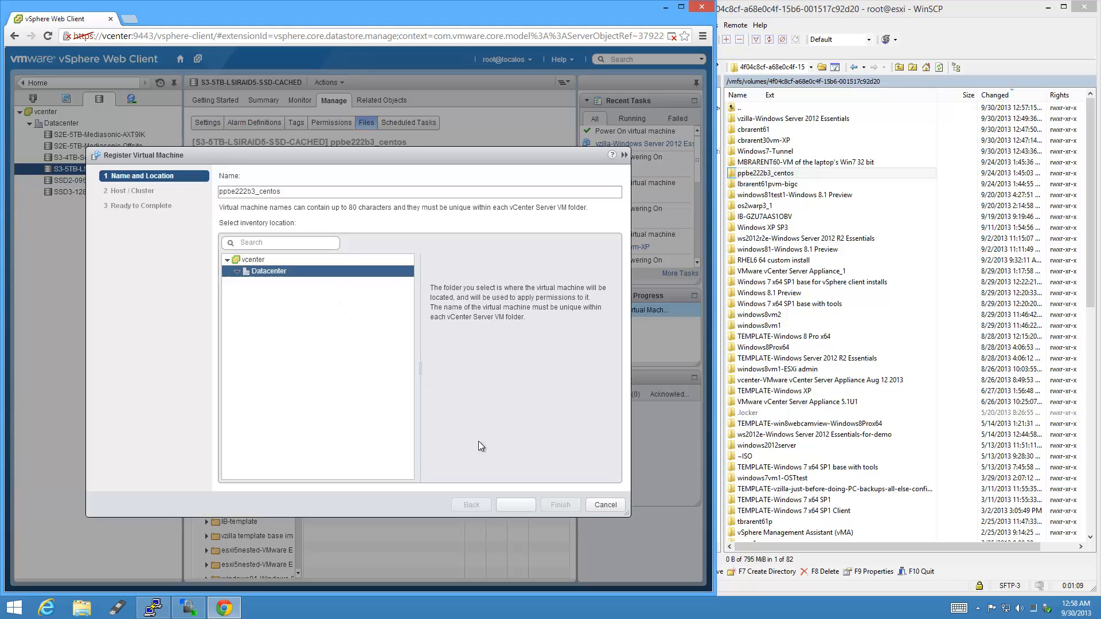
click(510, 507)
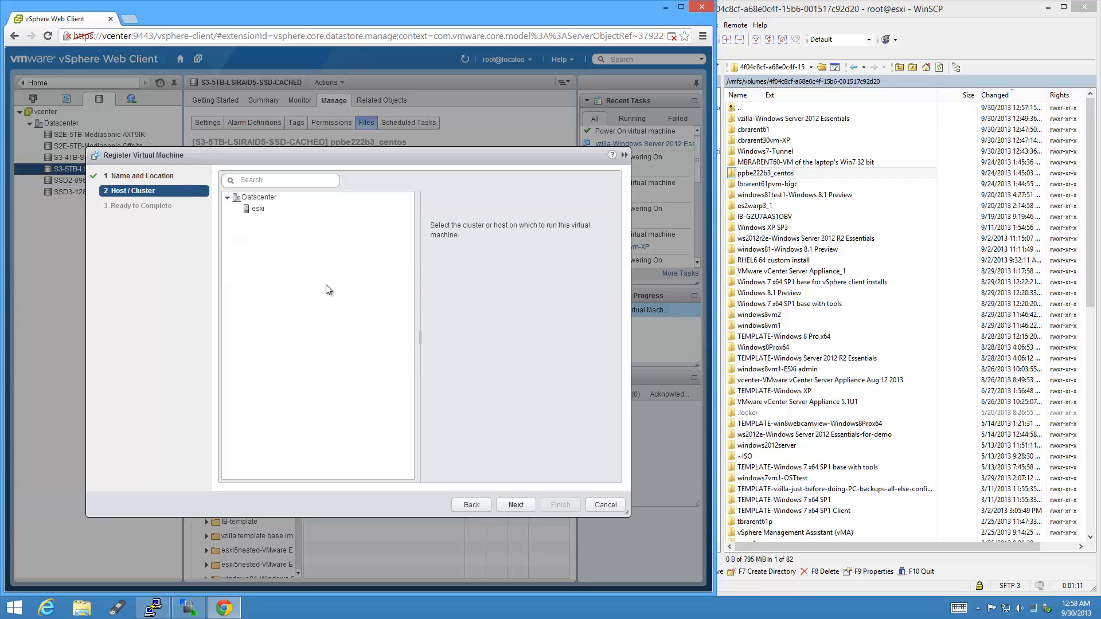
click(270, 208)
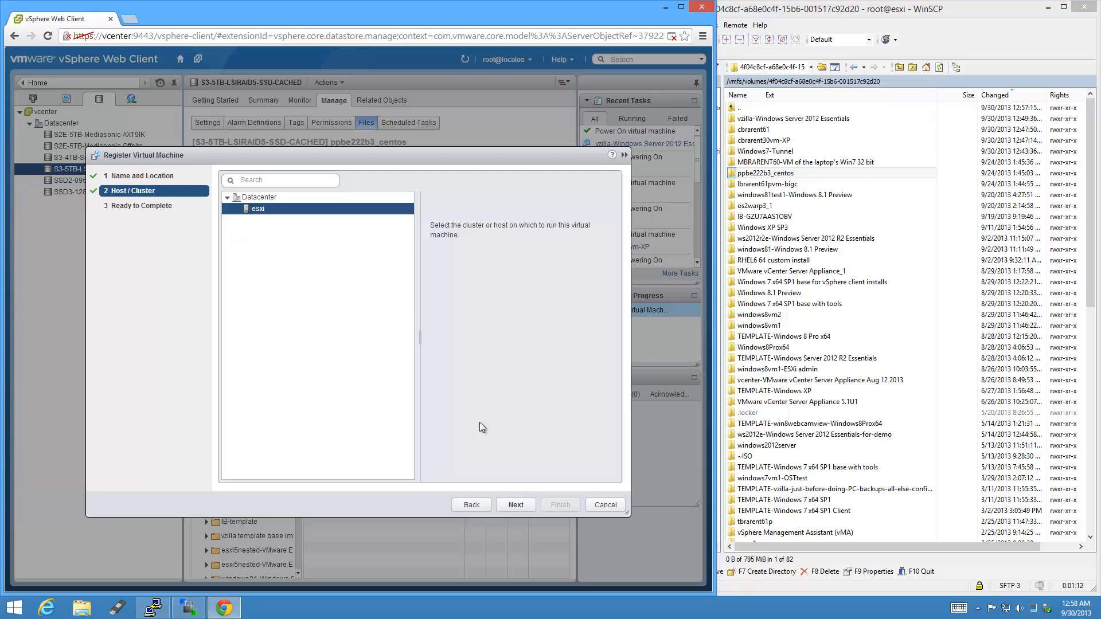
click(532, 507)
click(576, 505)
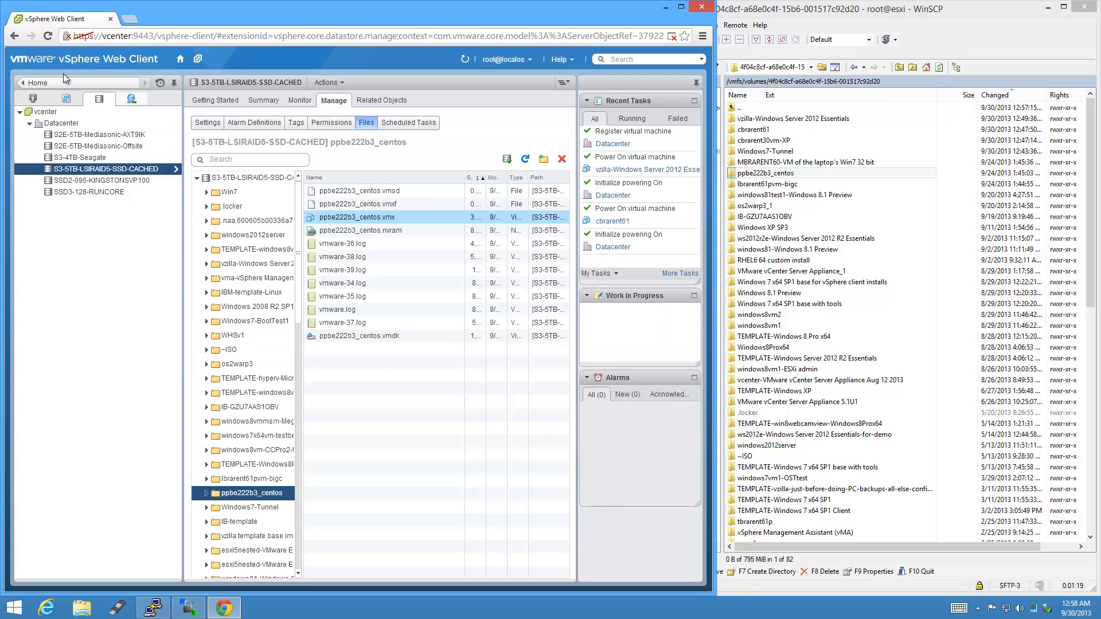
Locate and select the ppbe222b3_centos VM in the VMs and Templates inventory to view its summary.
click(67, 98)
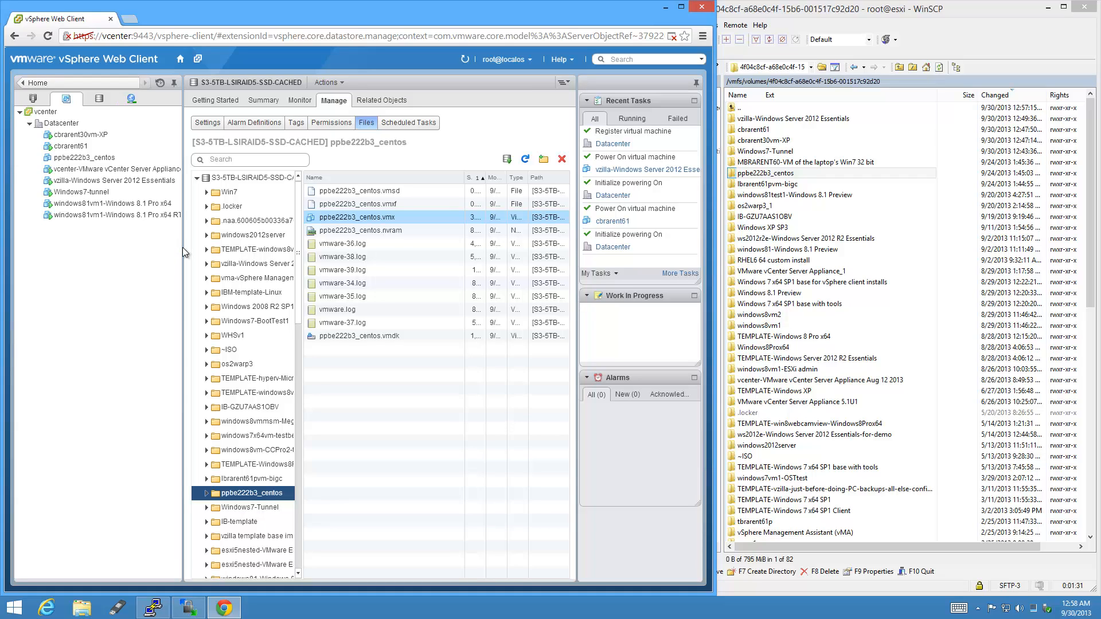
drag(183, 242, 216, 243)
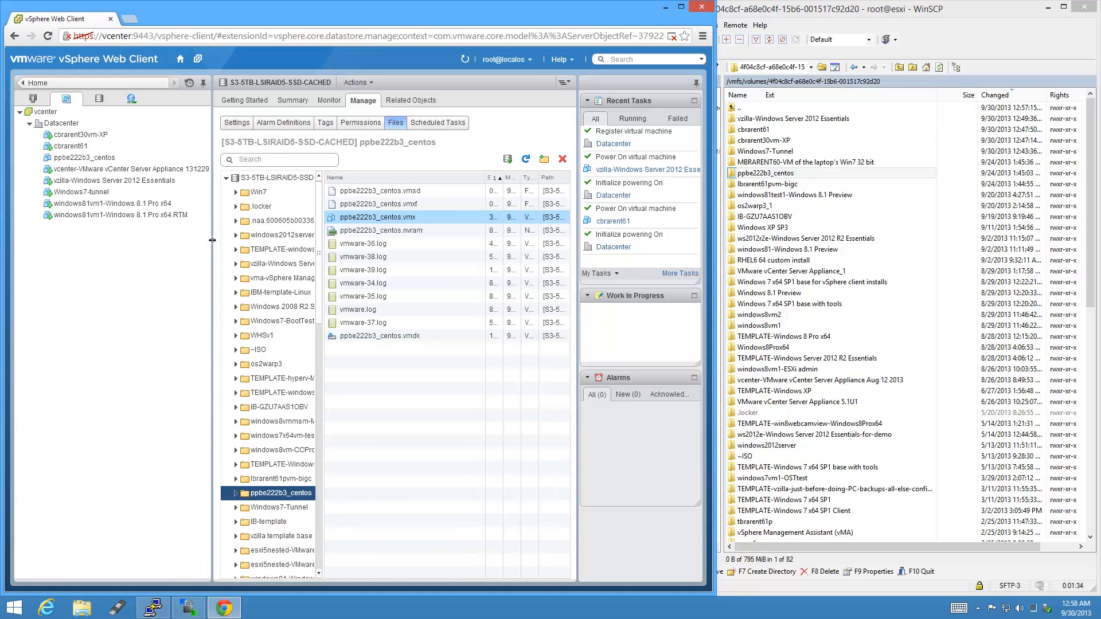
click(102, 162)
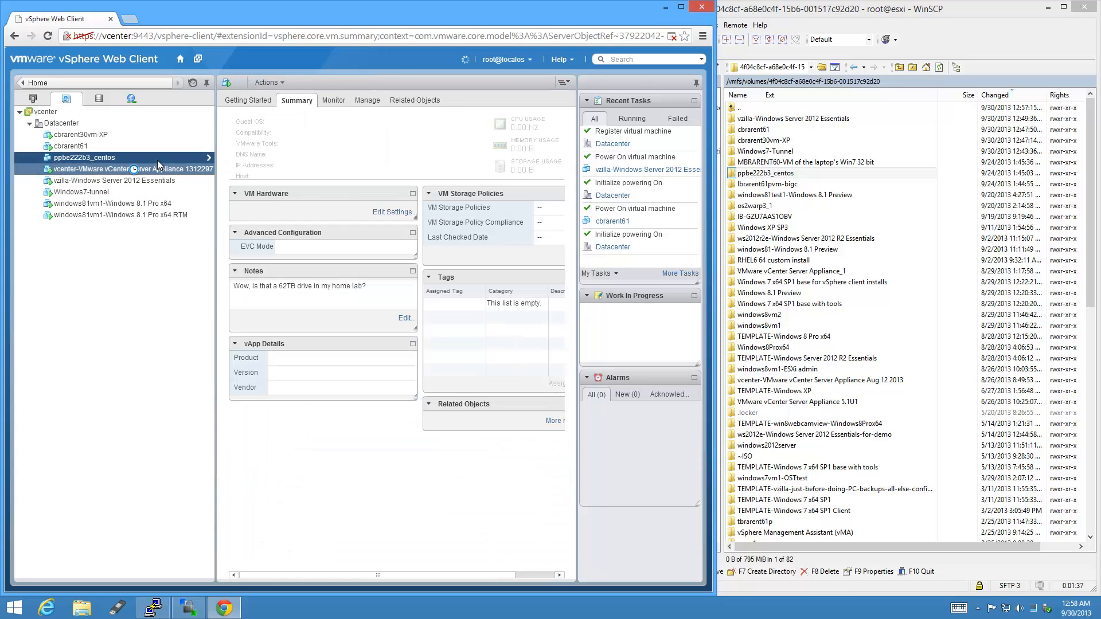
right_click(83, 164)
double_click(75, 157)
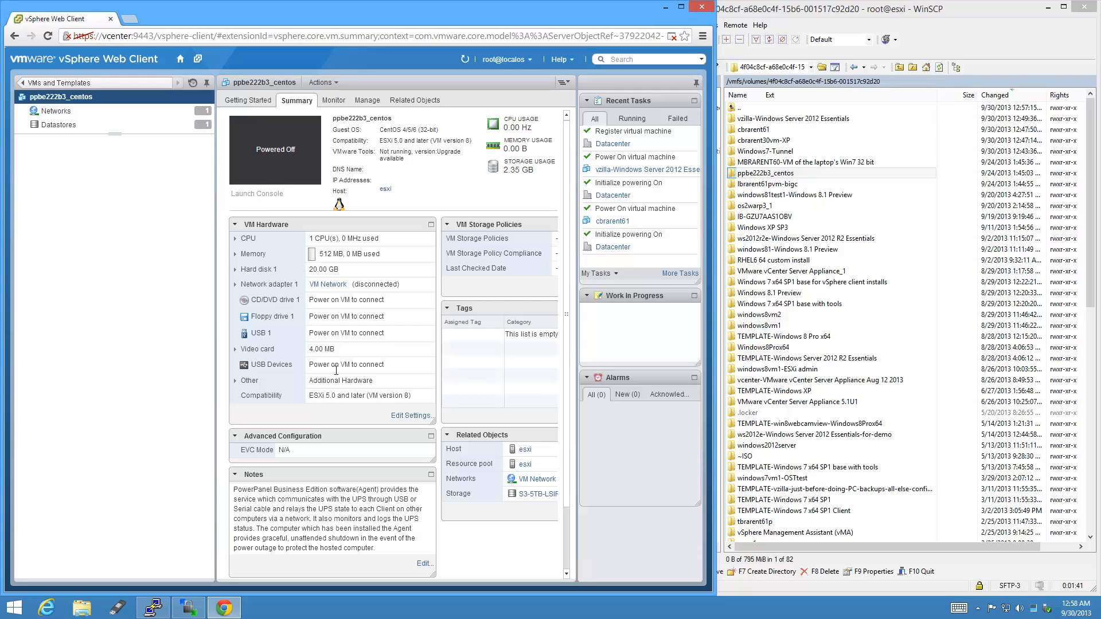
Inspect the VM's hardware settings, including the USB device, without saving, then power it on.
click(405, 415)
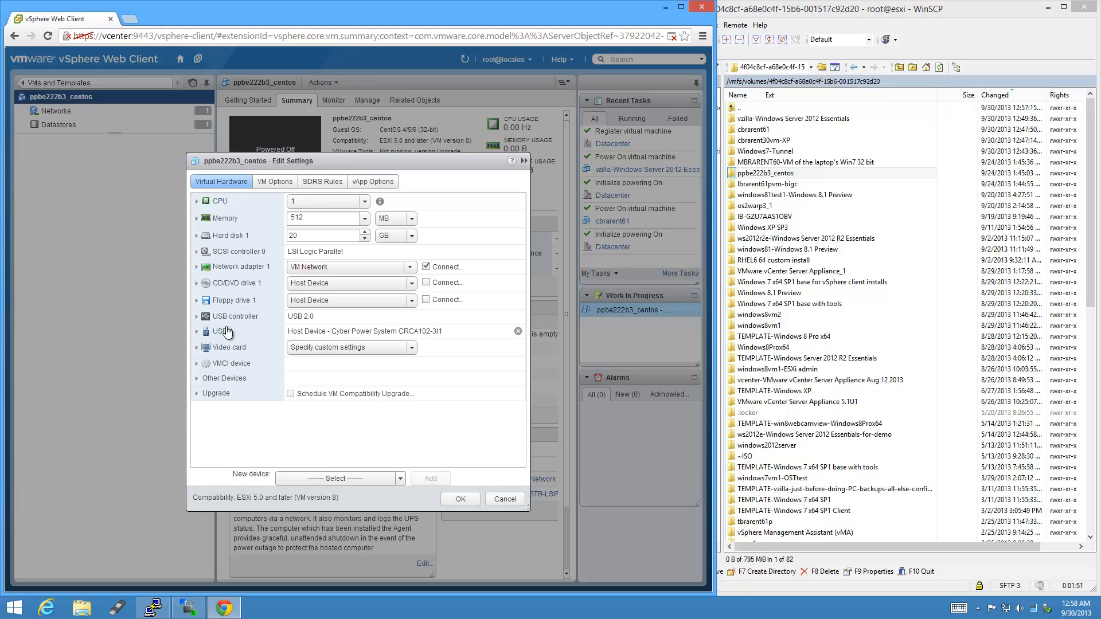
click(197, 331)
click(504, 498)
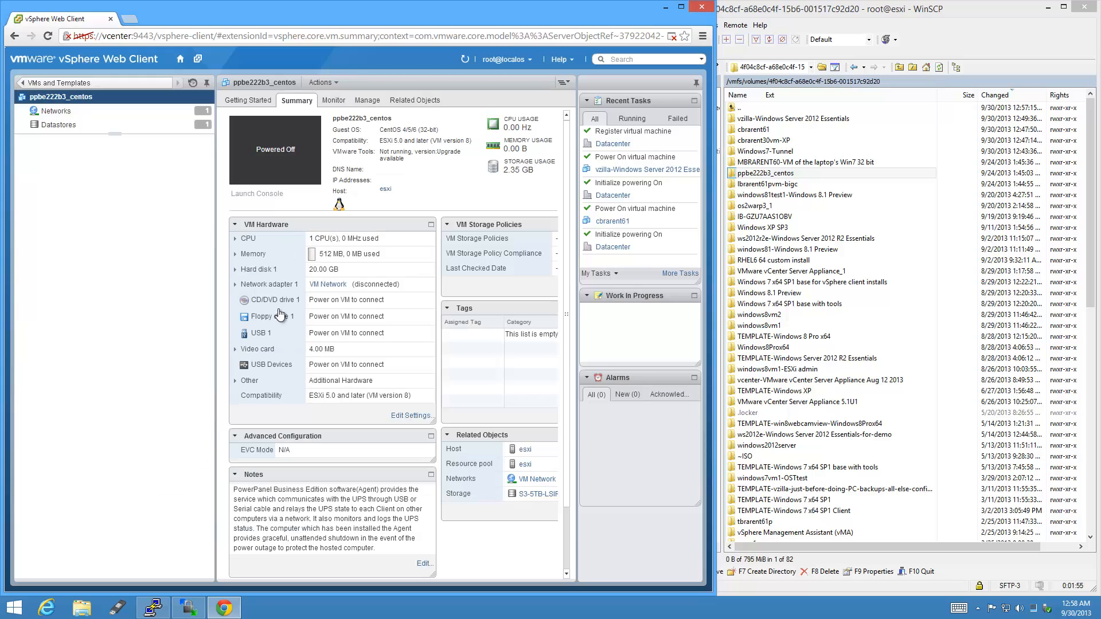
right_click(84, 101)
click(124, 130)
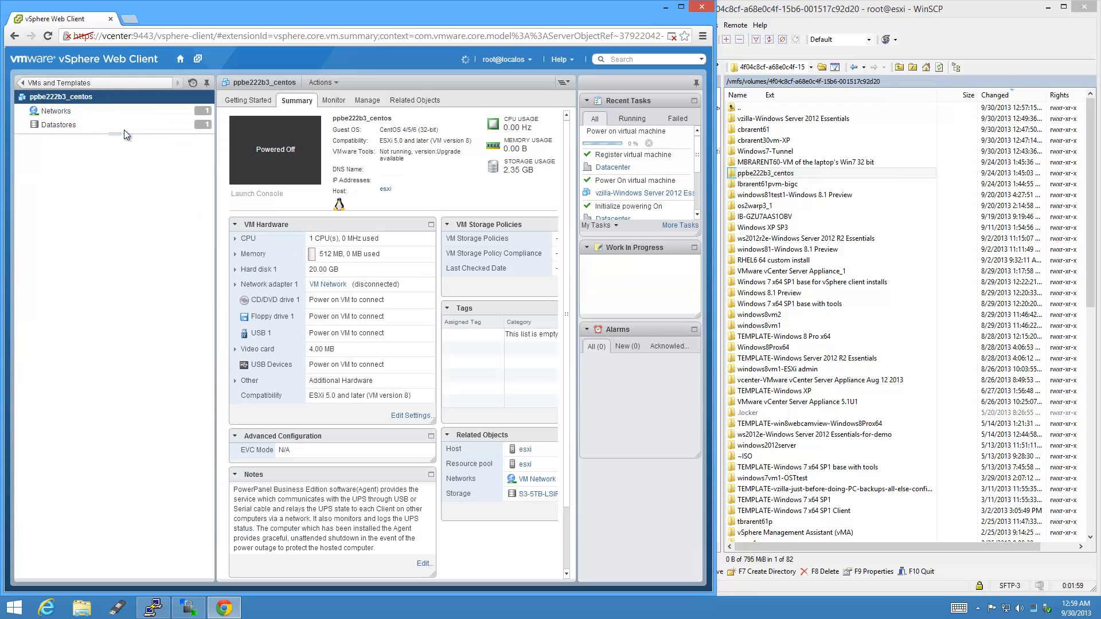